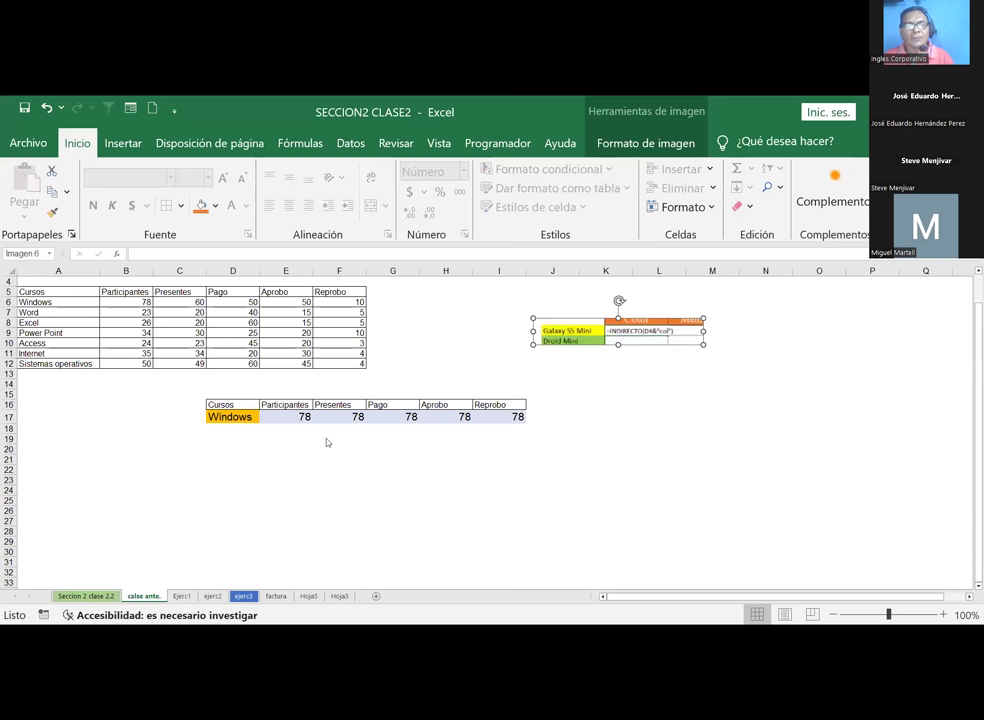
# Step: Delete the picture of product names beside the course table
pyautogui.click(591, 331)
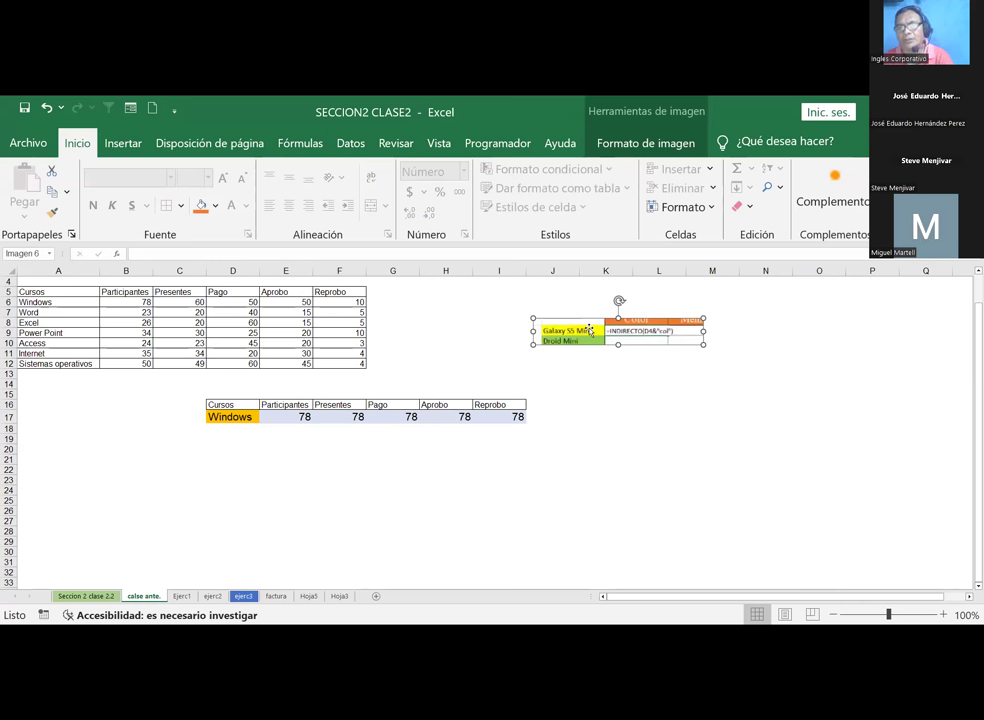
pyautogui.press('Delete')
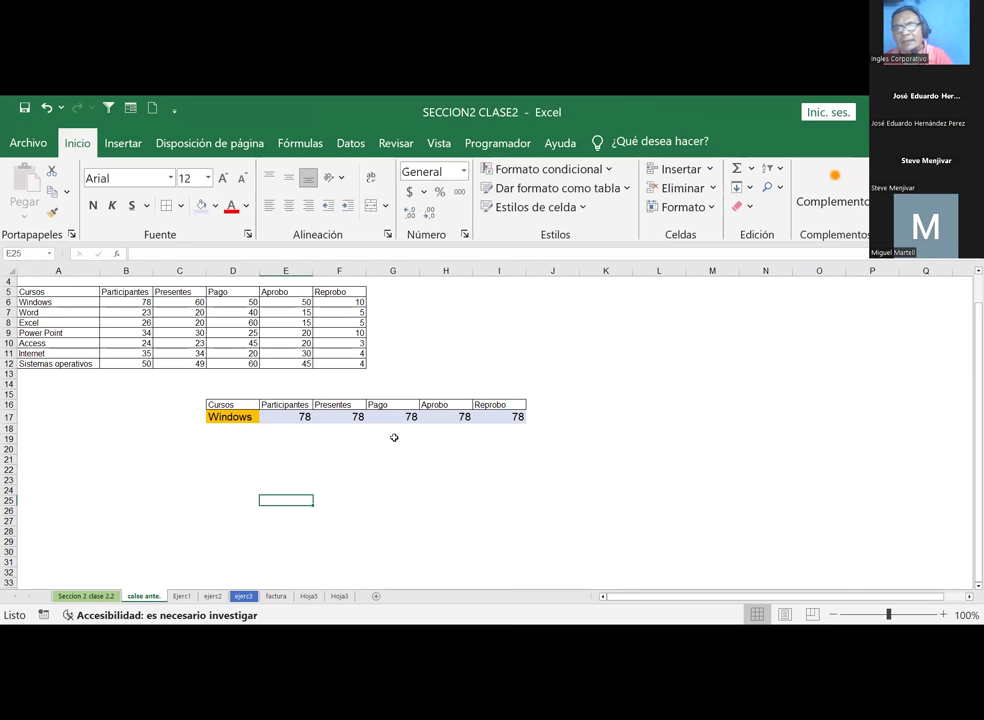
pyautogui.click(227, 404)
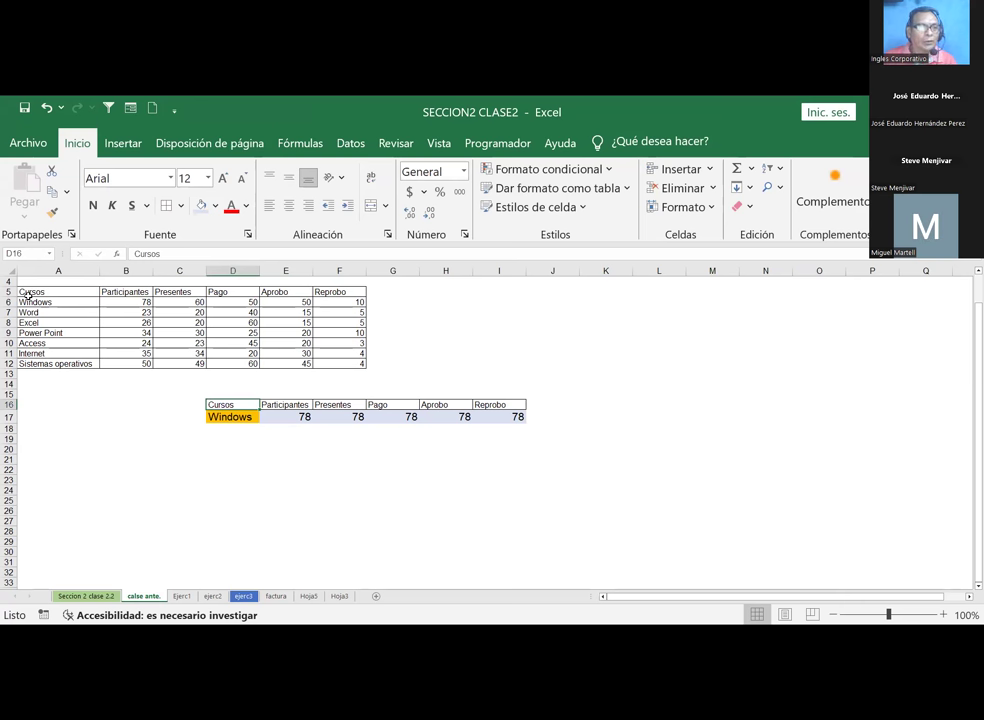
# Step: Highlight the course table A5:F12, then its header row A5:F5 and headers B5:F5
pyautogui.moveTo(28, 293); pyautogui.dragTo(362, 364)
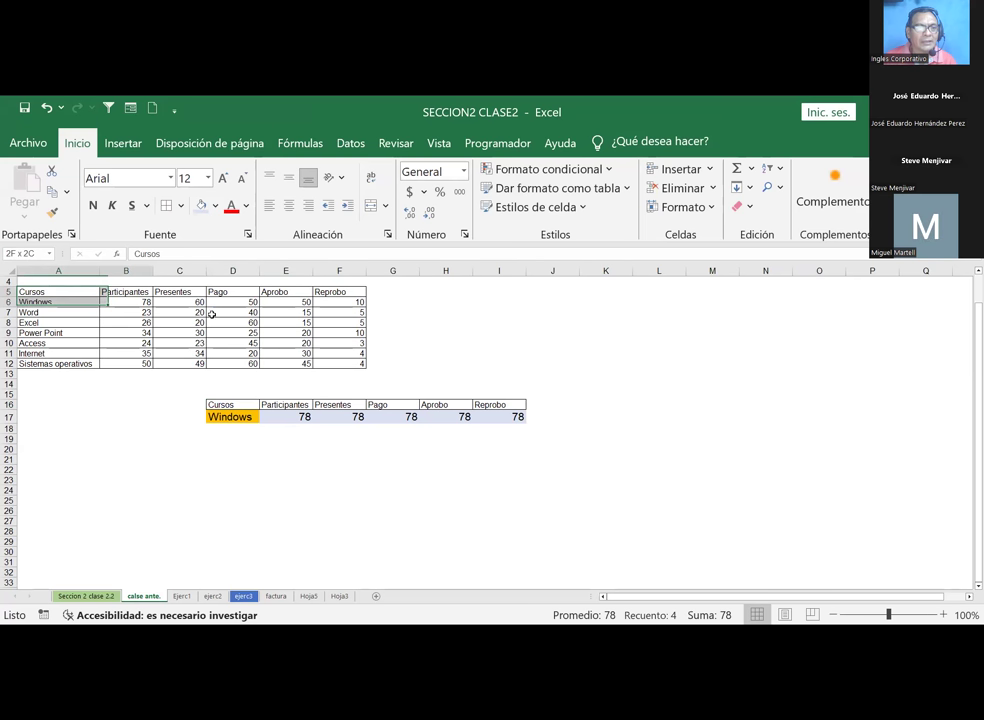
pyautogui.click(485, 330)
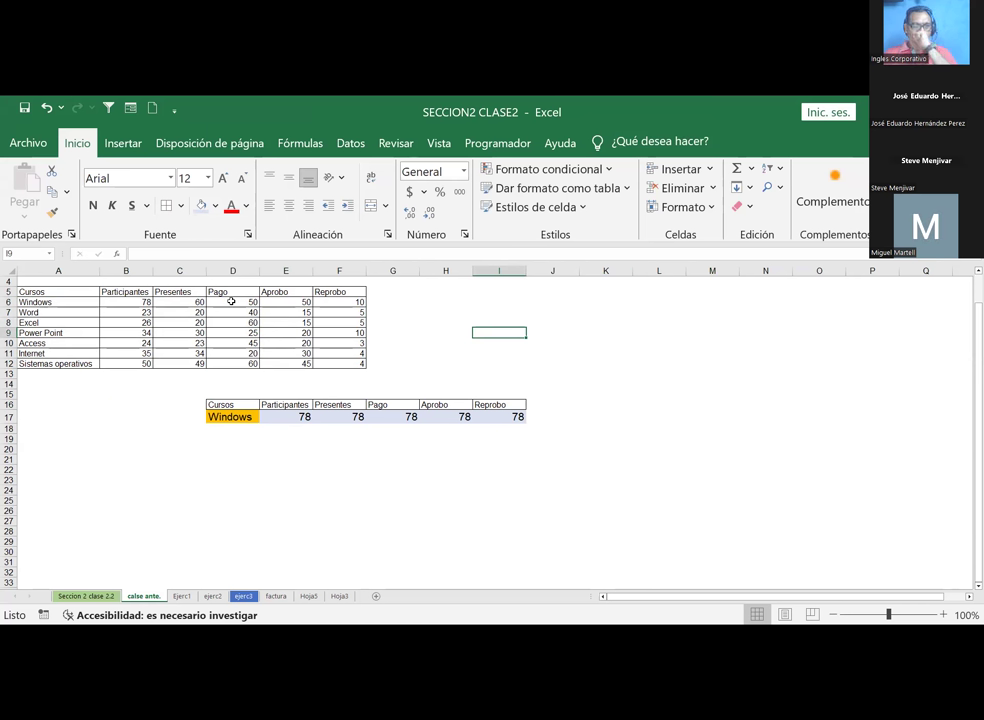
pyautogui.moveTo(30, 292); pyautogui.dragTo(323, 291)
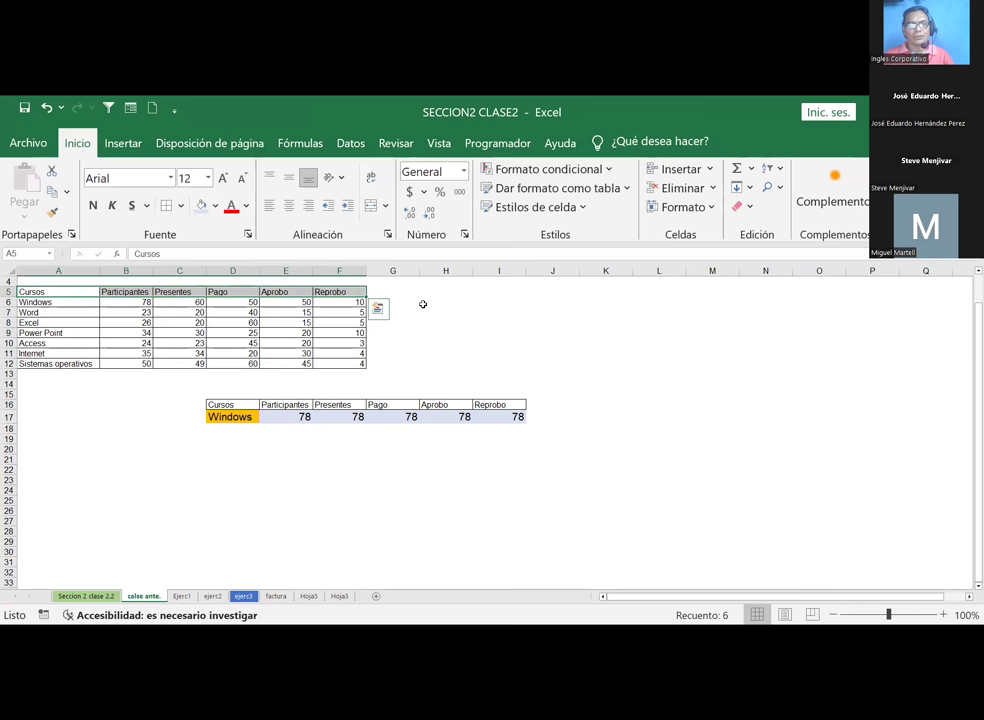
pyautogui.click(495, 302)
pyautogui.moveTo(112, 292); pyautogui.dragTo(340, 292)
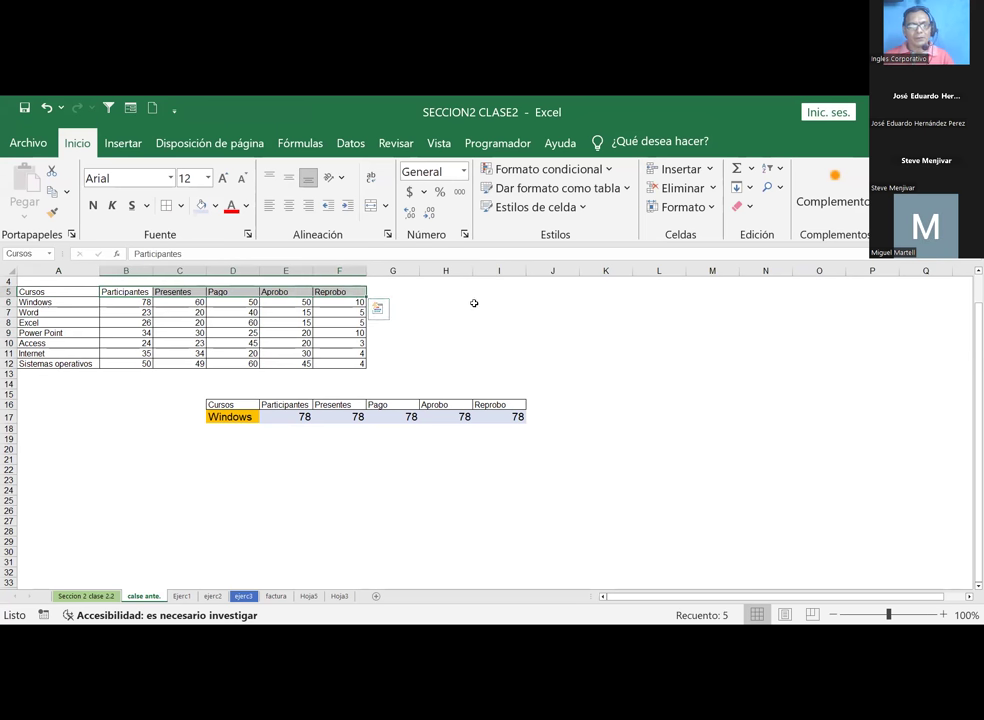
# Step: Highlight the Windows and Word rows, ending with column headers B5:F5 selected
pyautogui.click(507, 342)
pyautogui.click(125, 292)
pyautogui.moveTo(195, 291); pyautogui.dragTo(335, 297)
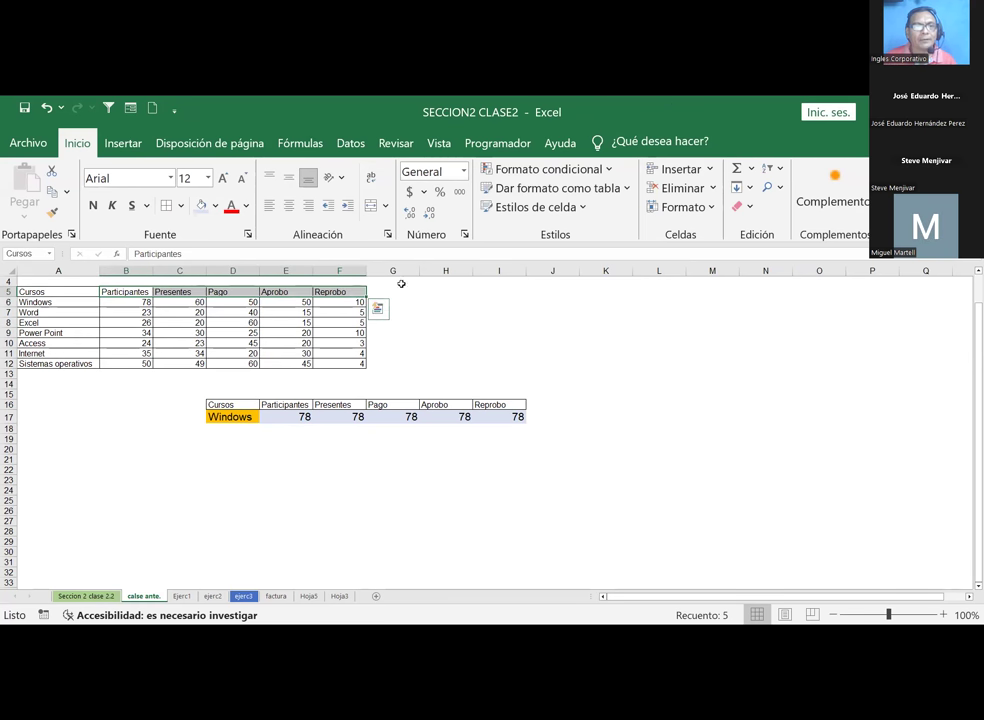
pyautogui.click(446, 332)
pyautogui.moveTo(20, 292); pyautogui.dragTo(290, 313)
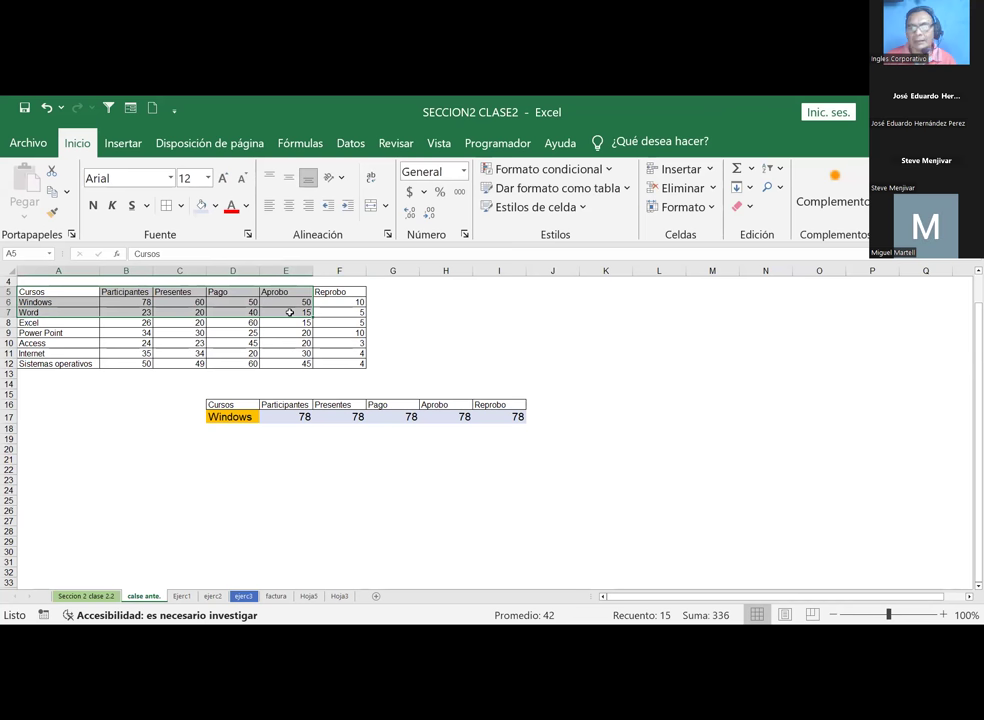
pyautogui.scroll(1, 725, 475)
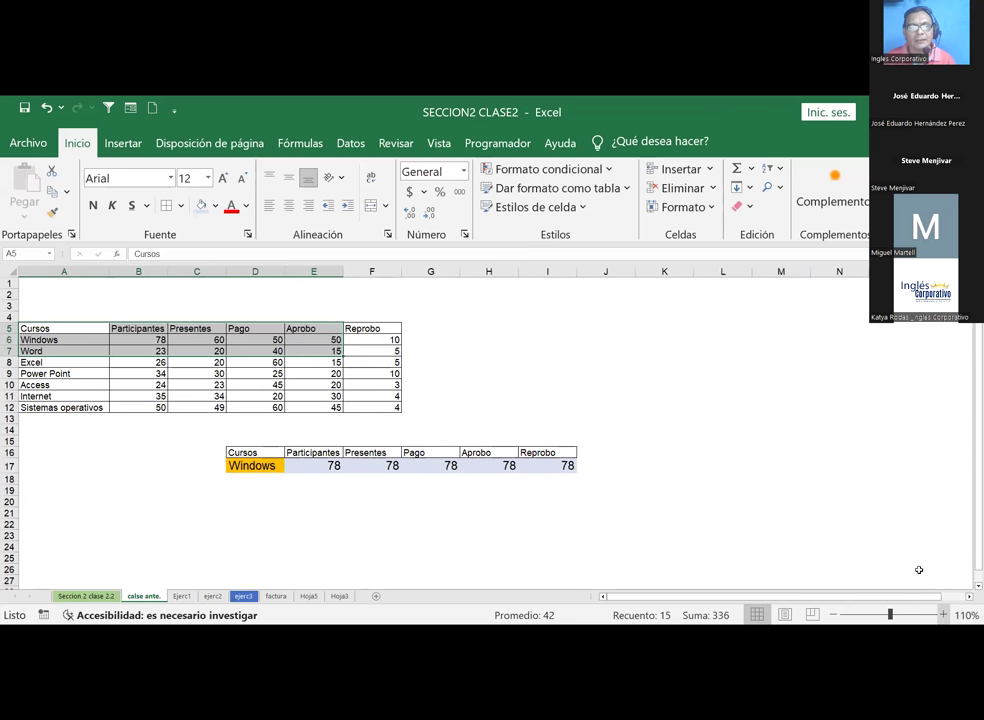
pyautogui.click(617, 401)
pyautogui.moveTo(110, 328); pyautogui.dragTo(369, 332)
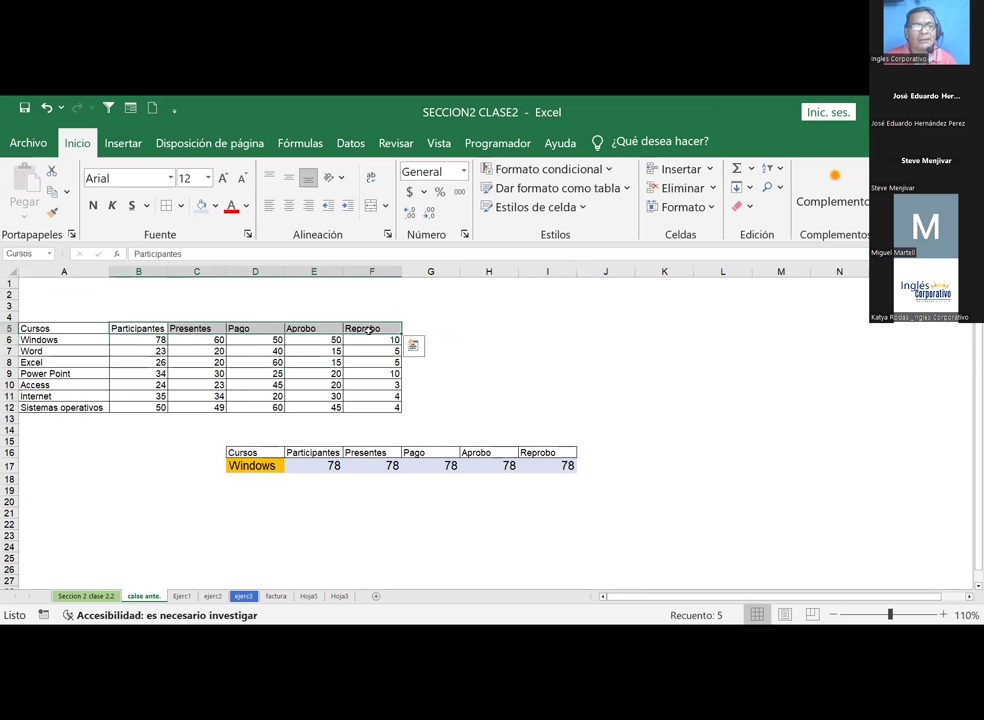
# Step: Centre the headers B5:F5 and colour them red
pyautogui.click(288, 205)
pyautogui.click(231, 207)
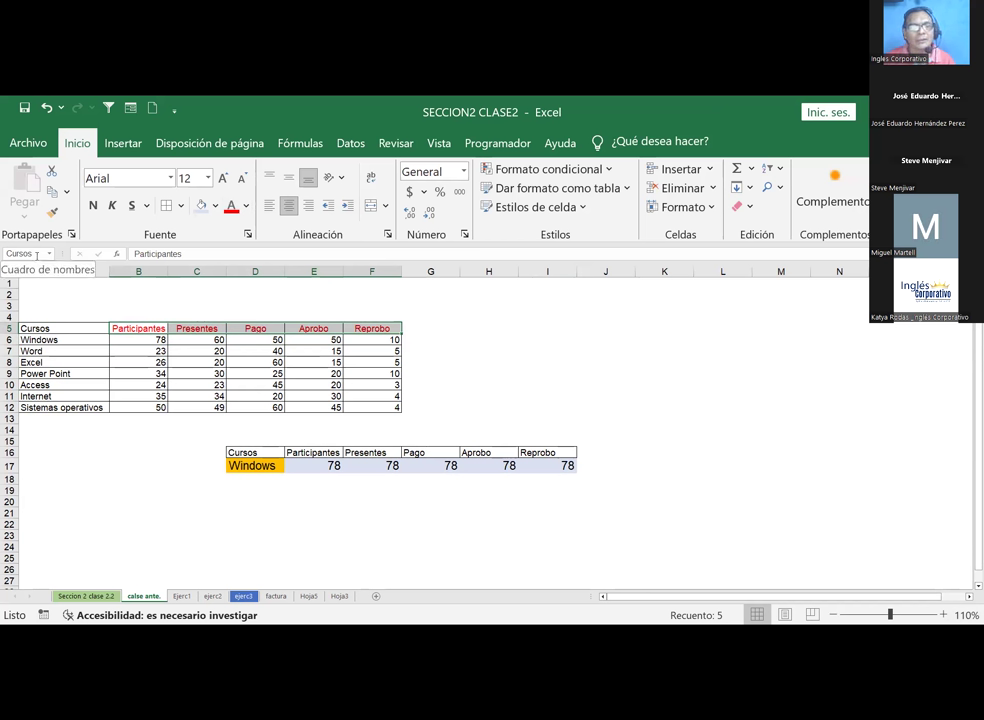
pyautogui.click(180, 308)
# Step: Point out the course names A5:A12 and the Windows row A6:F6, then paste and cancel
pyautogui.click(59, 328)
pyautogui.click(58, 340)
pyautogui.moveTo(55, 340); pyautogui.dragTo(60, 410)
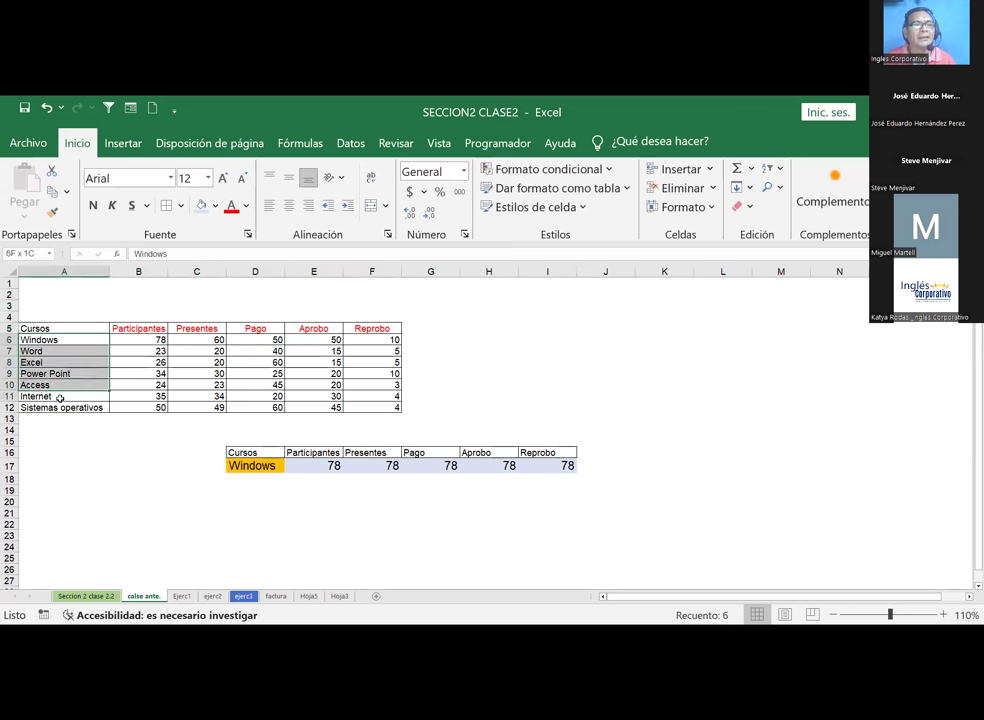
pyautogui.keyDown('shift'); pyautogui.click(39, 326); pyautogui.keyUp('shift')
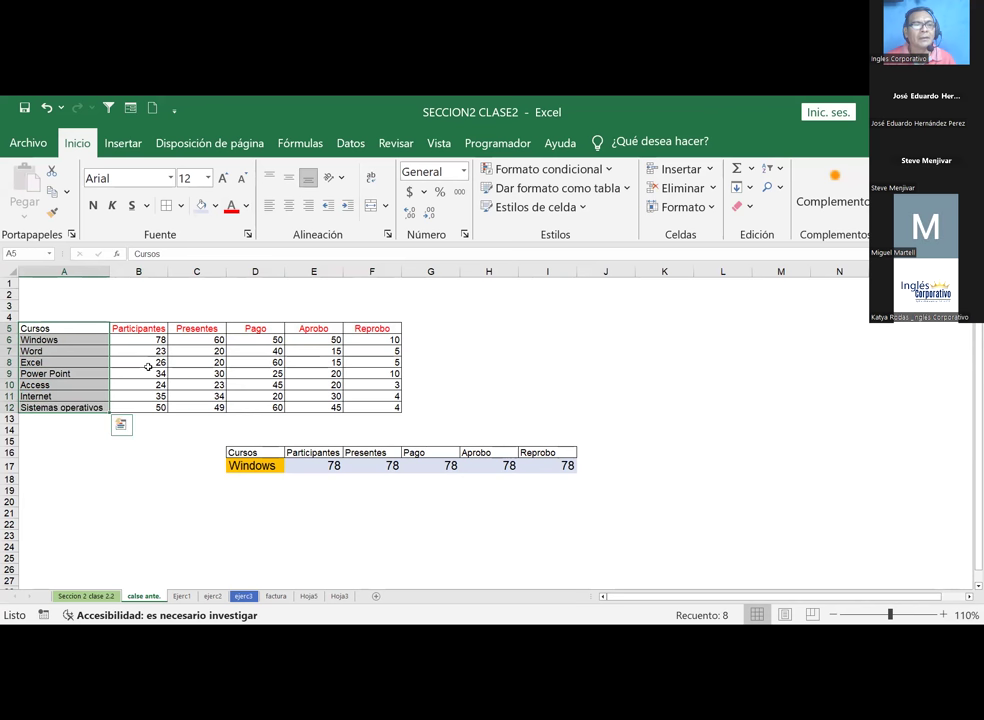
pyautogui.click(146, 363)
pyautogui.moveTo(47, 340); pyautogui.dragTo(372, 340)
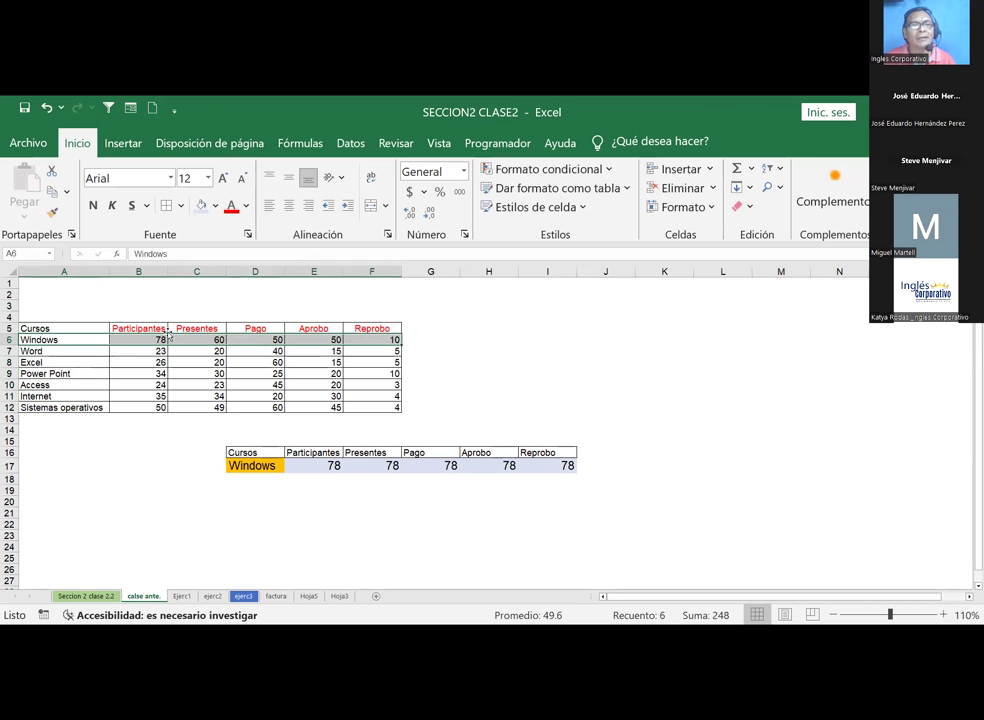
pyautogui.hotkey('ctrl', 'v')
pyautogui.click(484, 338)
pyautogui.press('Escape')
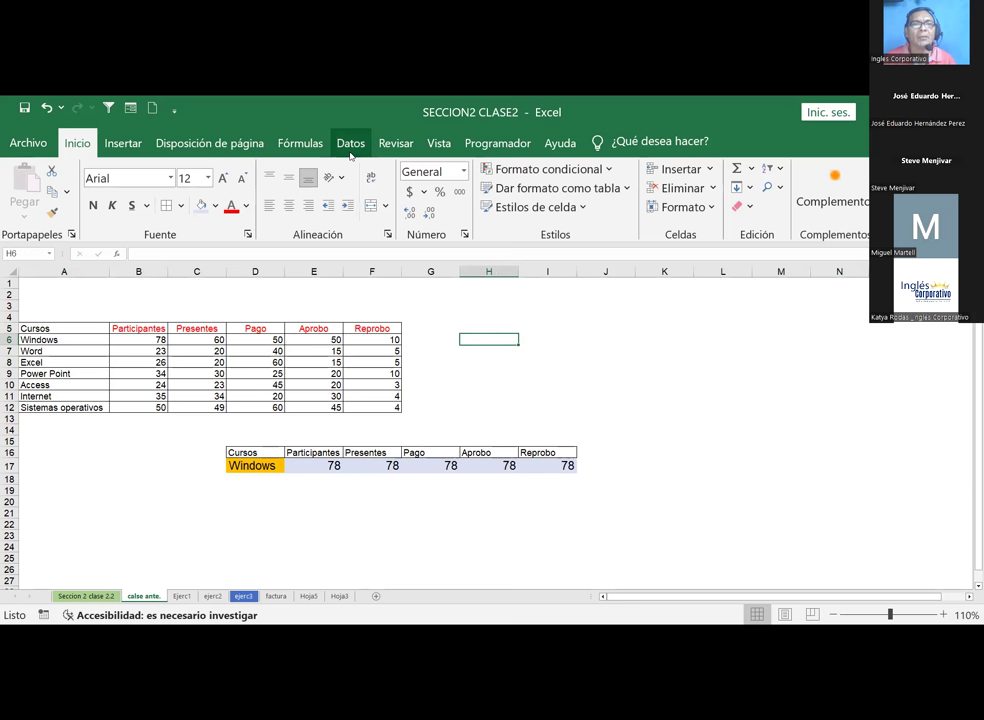
# Step: Open the Name Manager and inspect the ranges behind Cursos, Excel and Internet
pyautogui.click(312, 146)
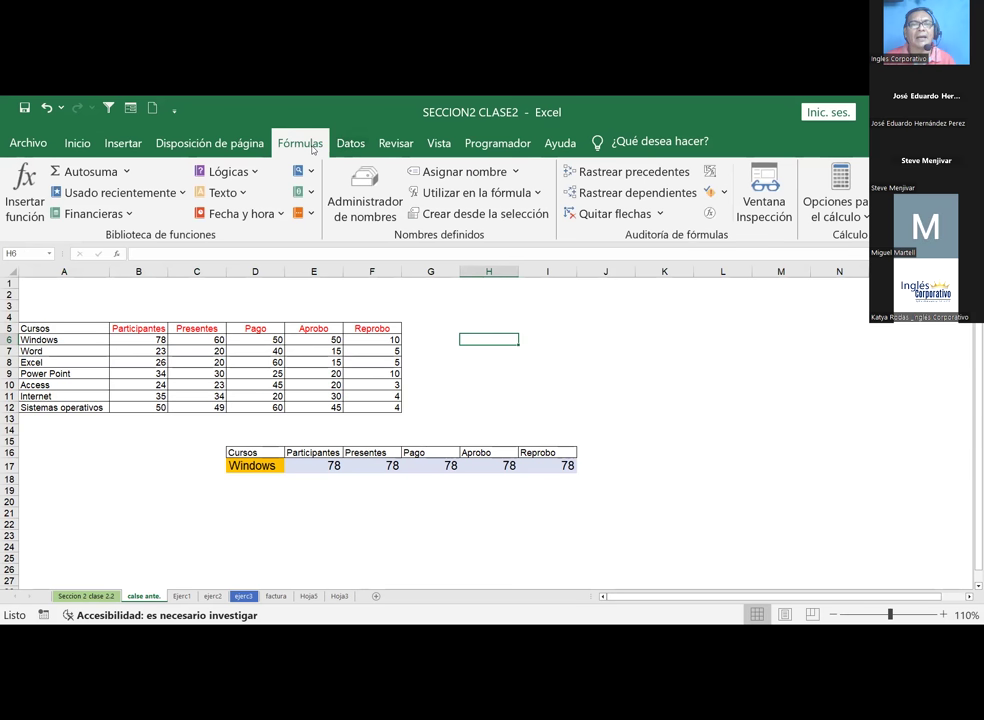
pyautogui.click(361, 207)
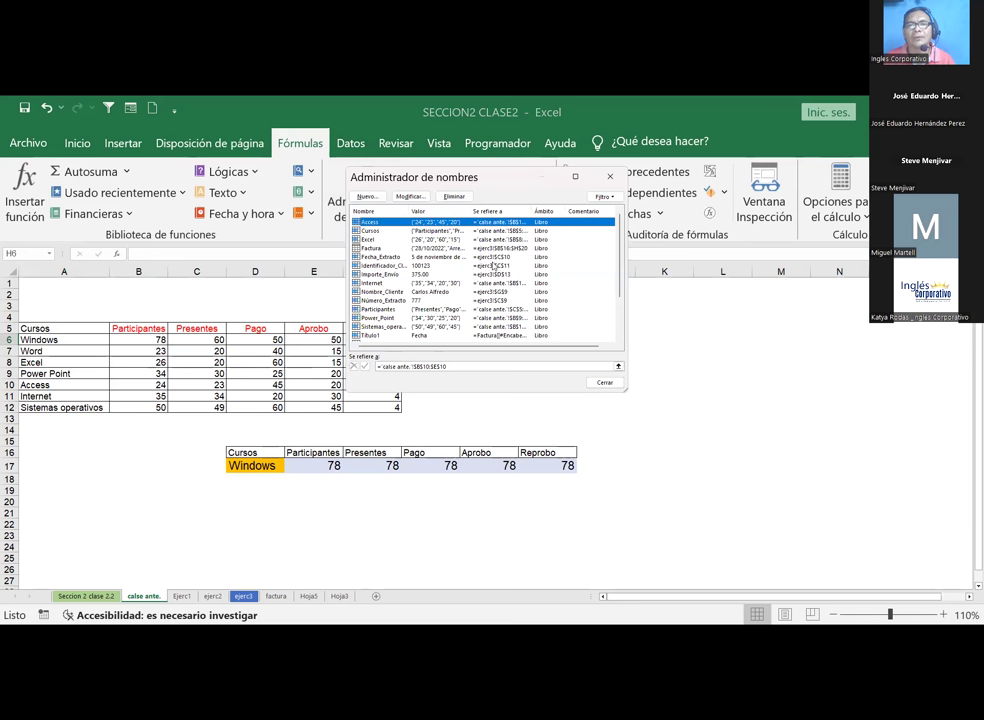
pyautogui.click(381, 232)
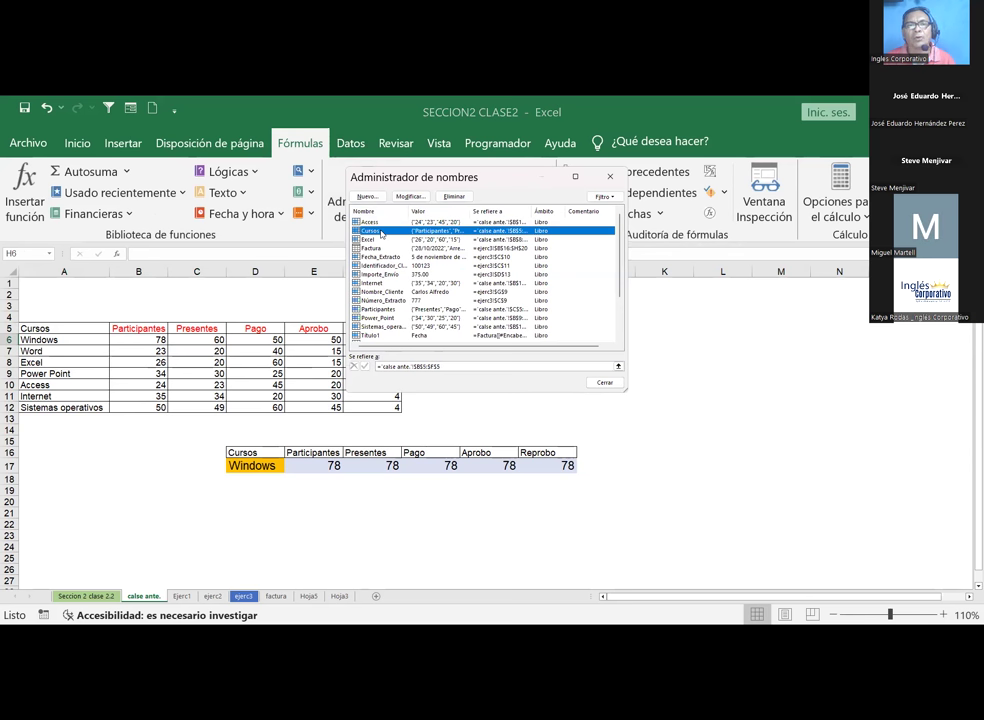
pyautogui.click(376, 240)
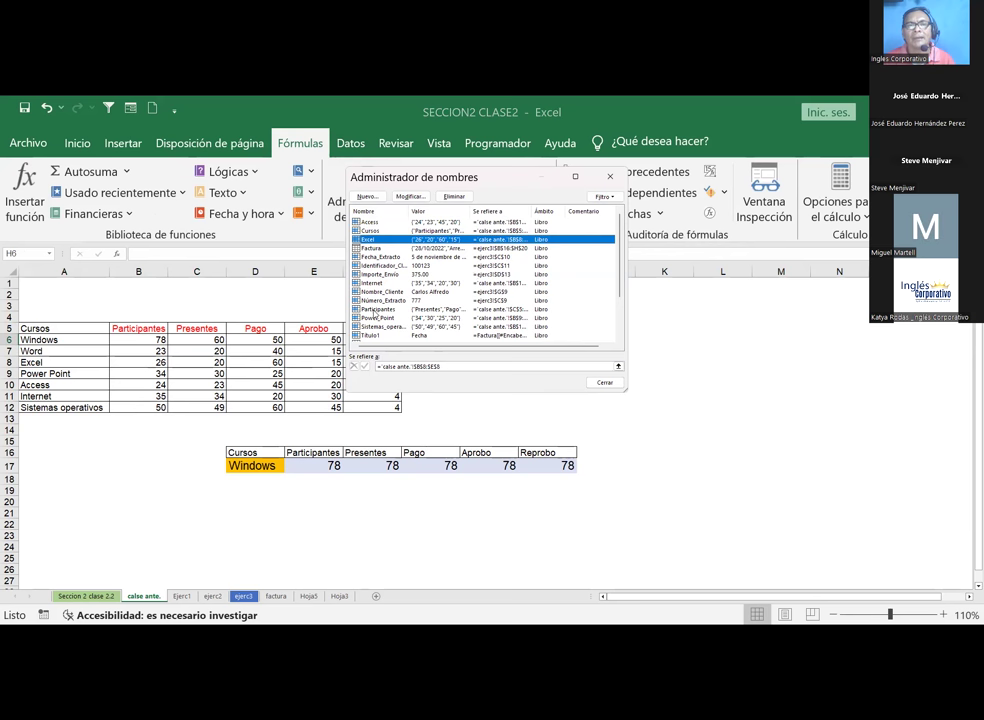
pyautogui.click(374, 284)
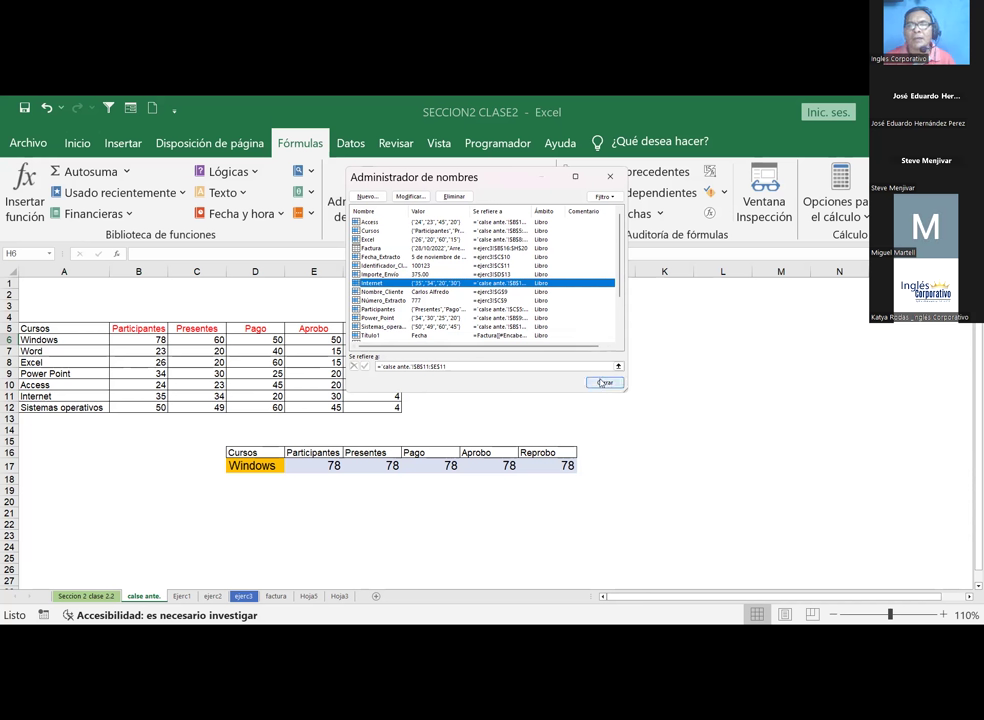
pyautogui.click(603, 384)
pyautogui.click(664, 328)
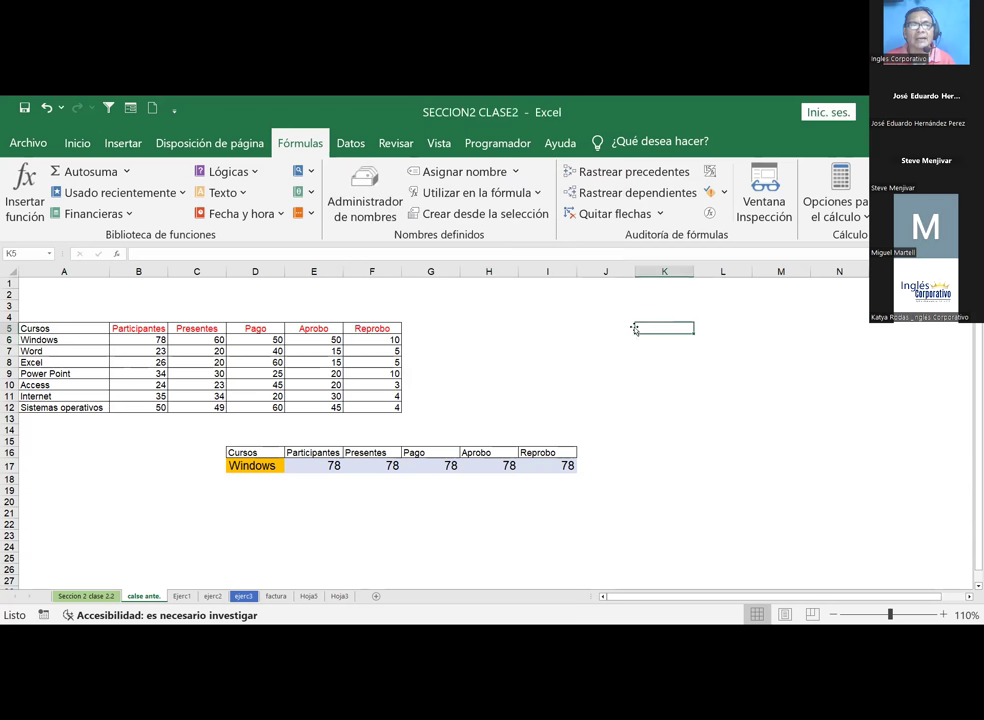
pyautogui.moveTo(43, 329); pyautogui.dragTo(377, 408)
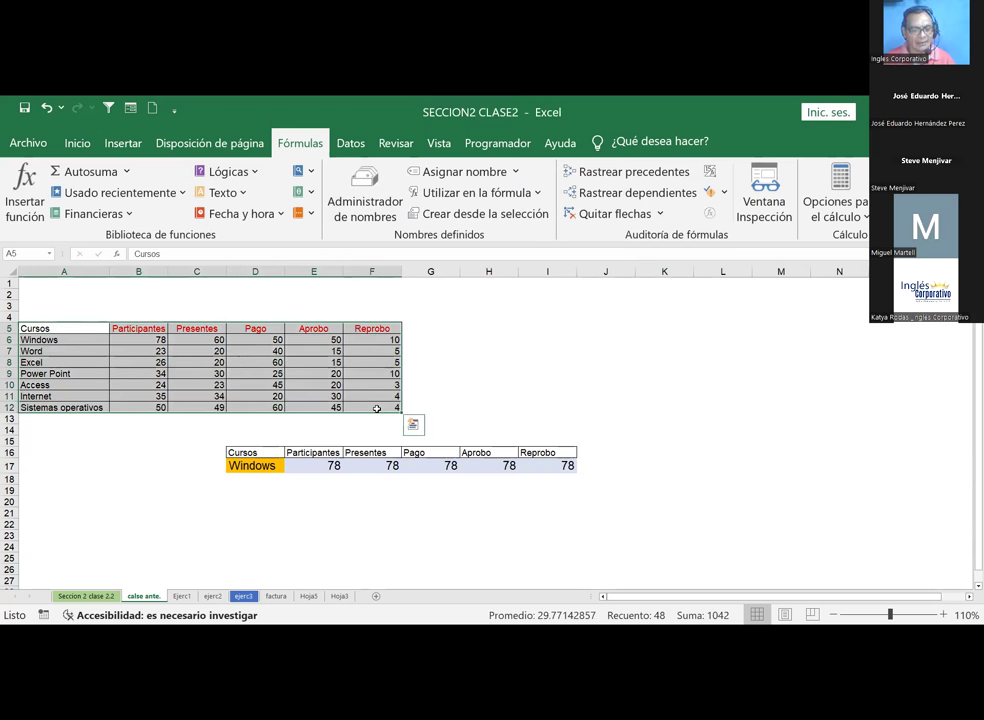
pyautogui.press('F5')
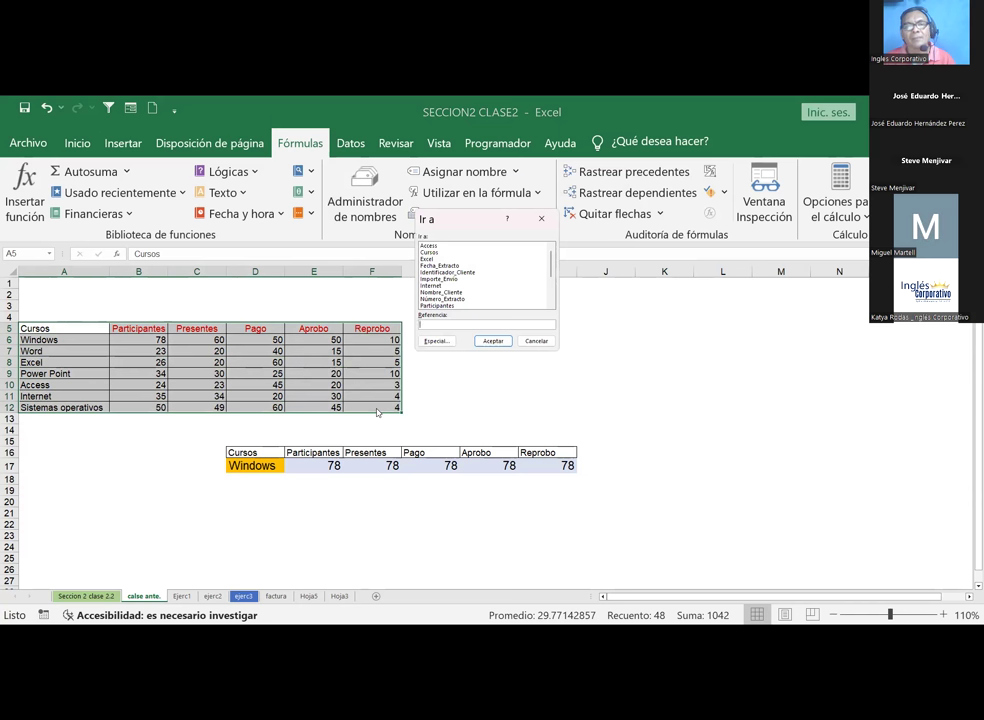
pyautogui.click(440, 342)
pyautogui.click(379, 241)
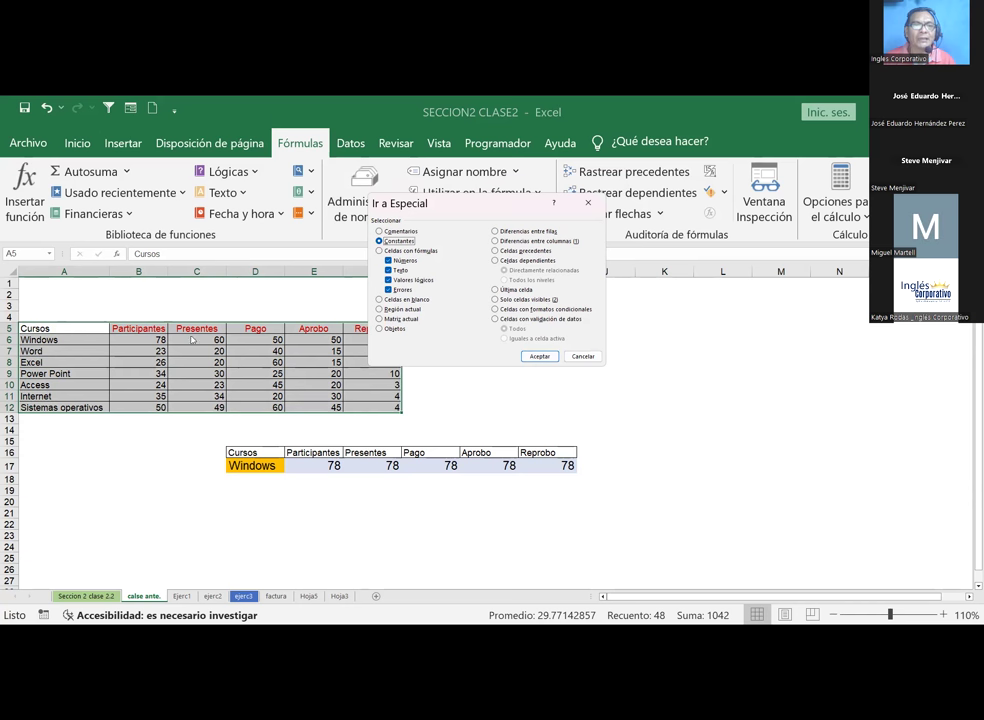
pyautogui.click(583, 357)
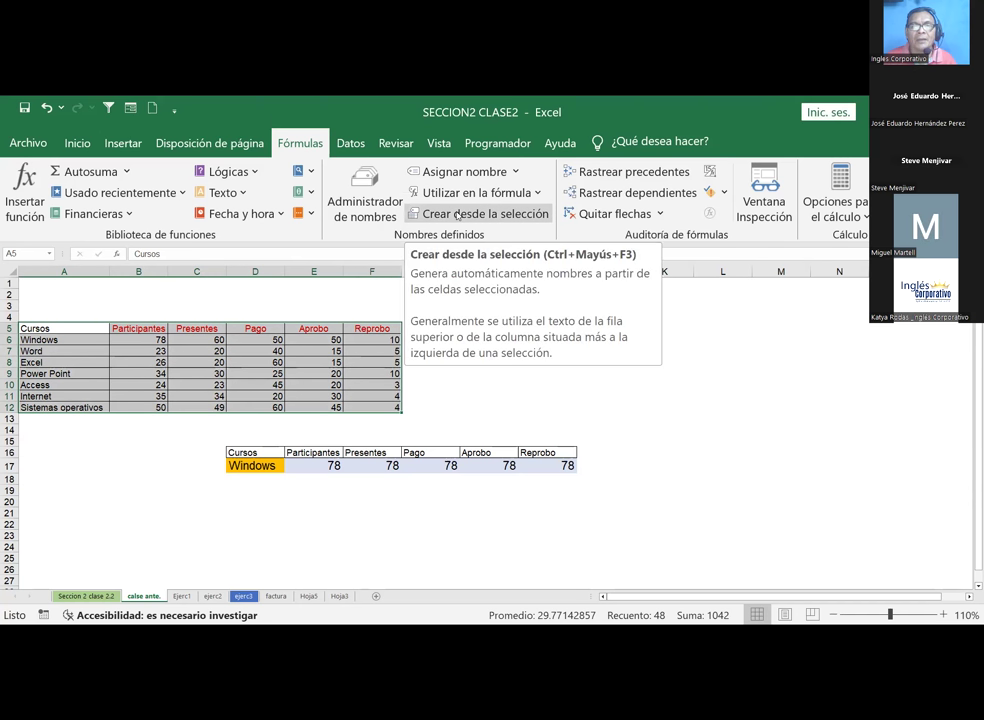
# Step: Start Create Names from Selection with Top row only, then cancel without creating names
pyautogui.click(458, 215)
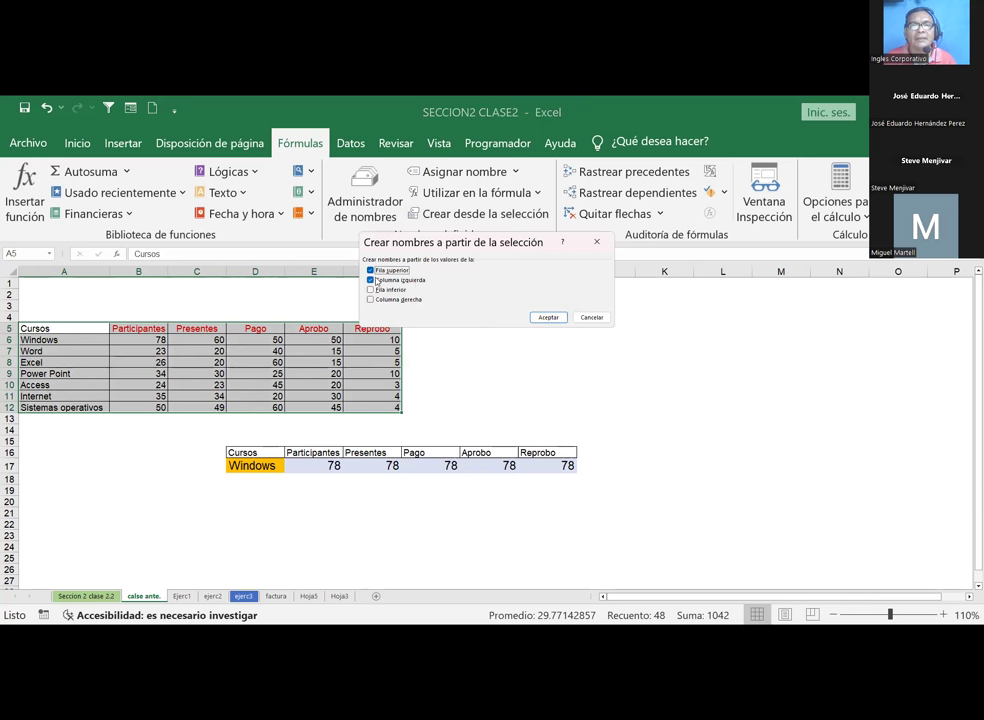
pyautogui.click(371, 280)
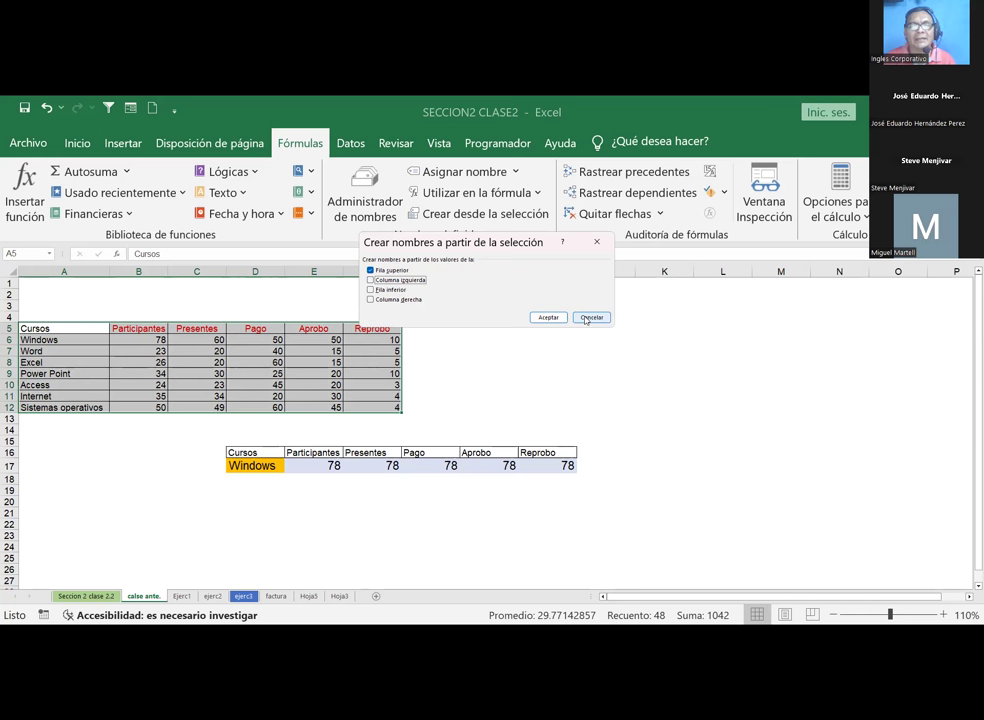
pyautogui.press('Escape')
pyautogui.click(252, 451)
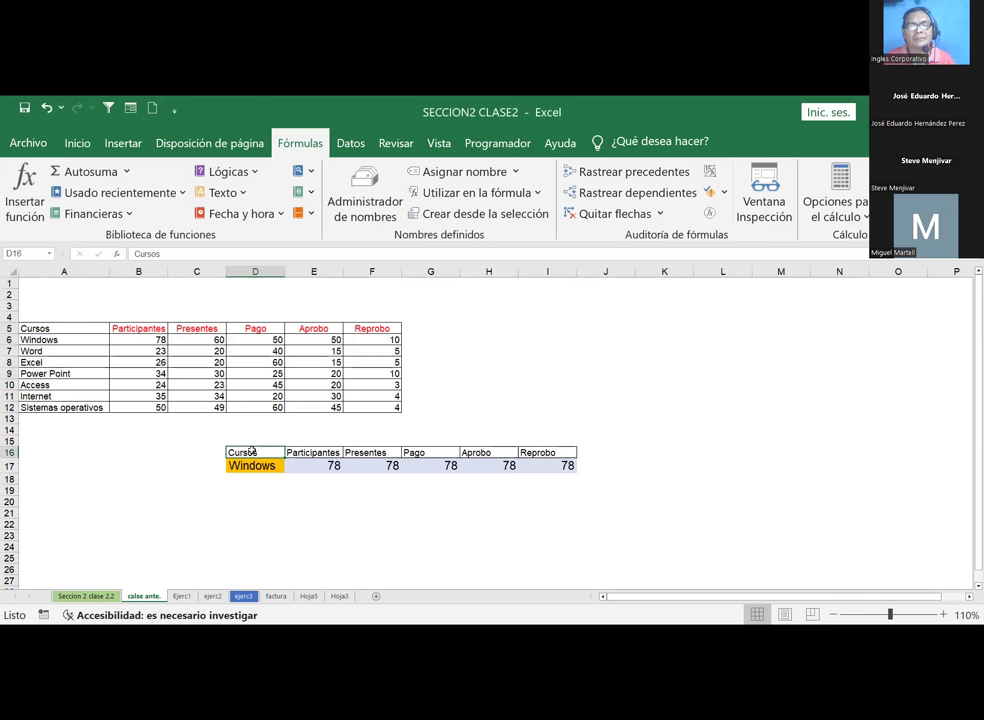
# Step: Choose Power Point in D17's course list and check that E17 and F17 still show 78
pyautogui.press('Right')
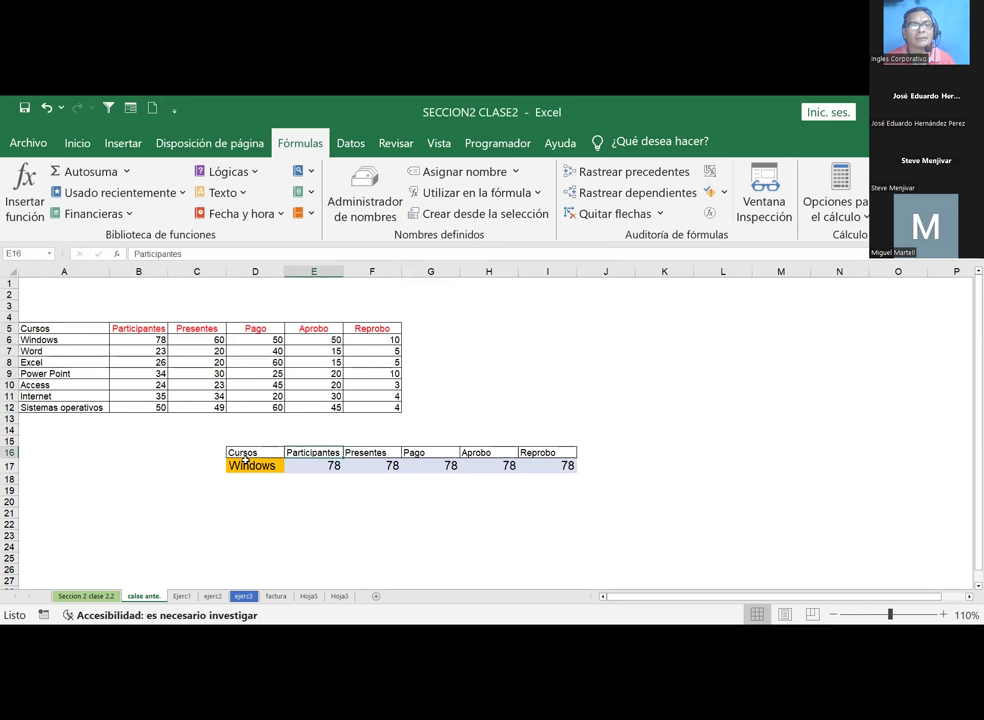
pyautogui.click(254, 452)
pyautogui.click(250, 467)
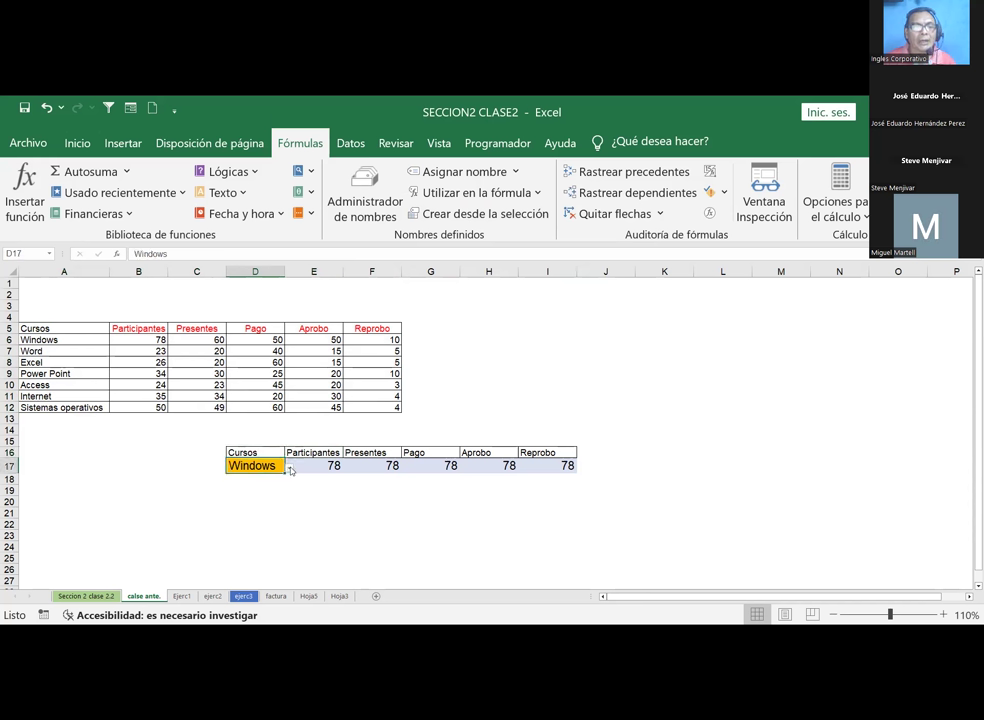
pyautogui.click(289, 468)
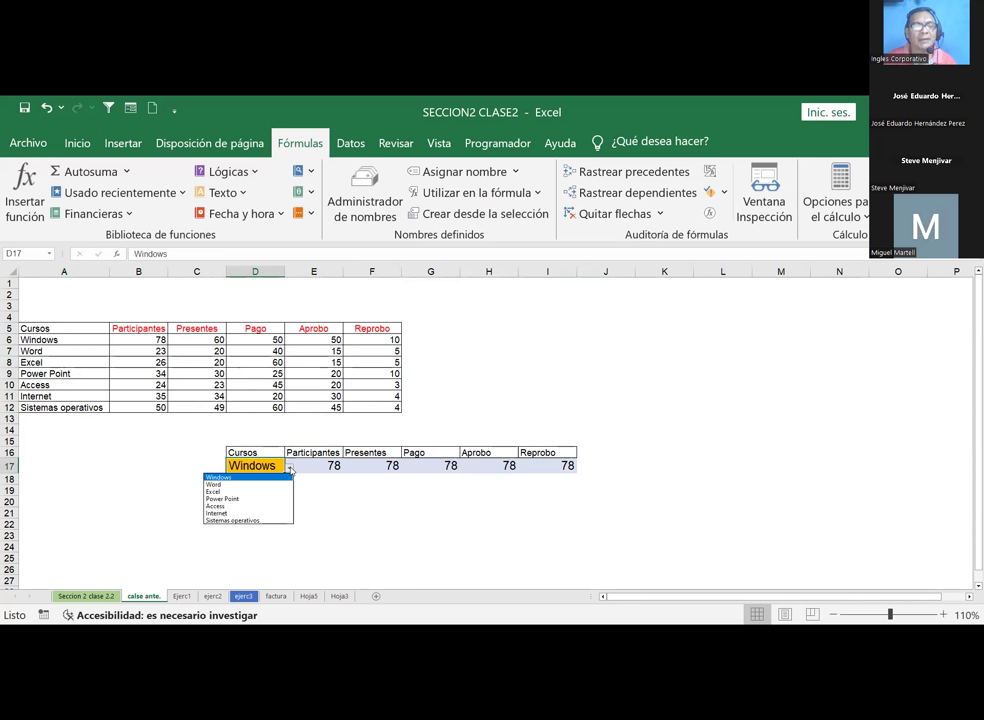
pyautogui.click(222, 498)
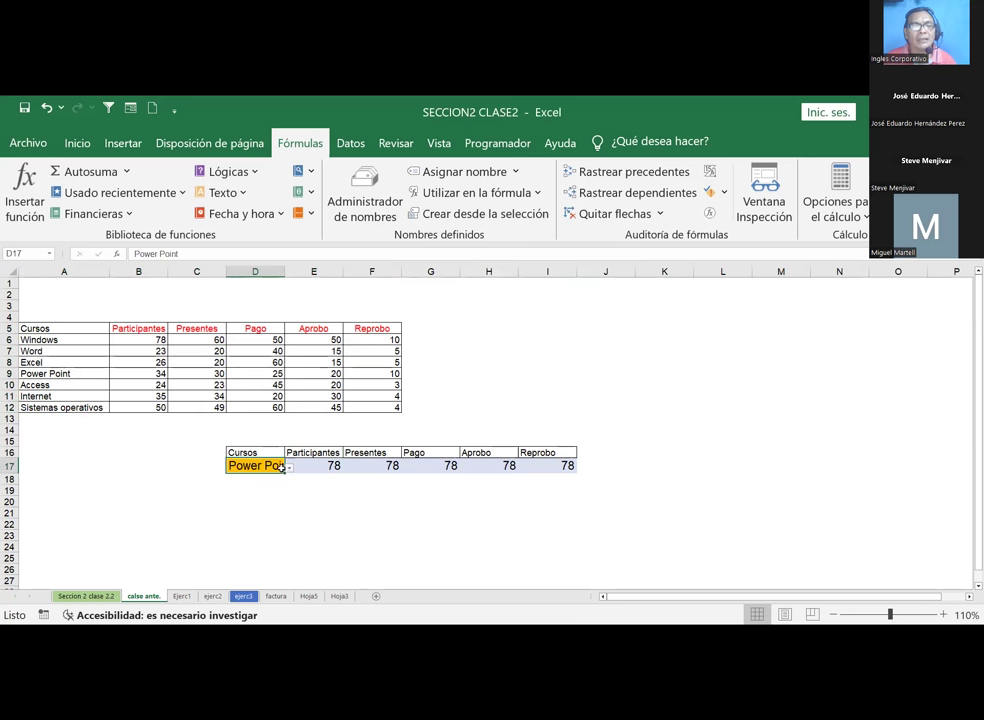
pyautogui.click(313, 452)
pyautogui.click(334, 465)
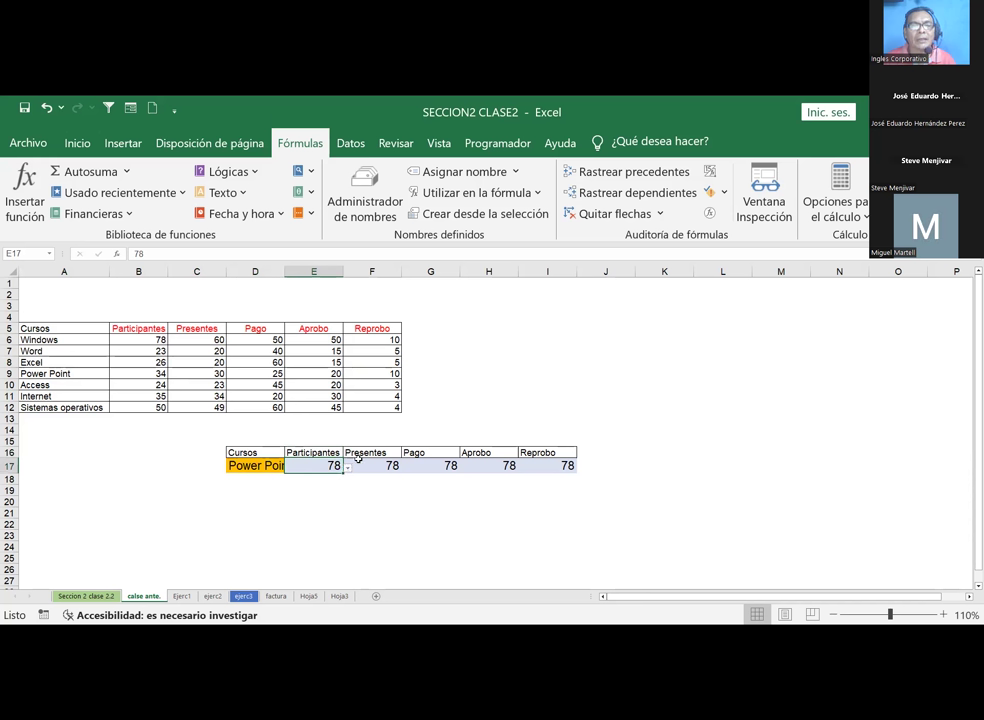
pyautogui.click(372, 465)
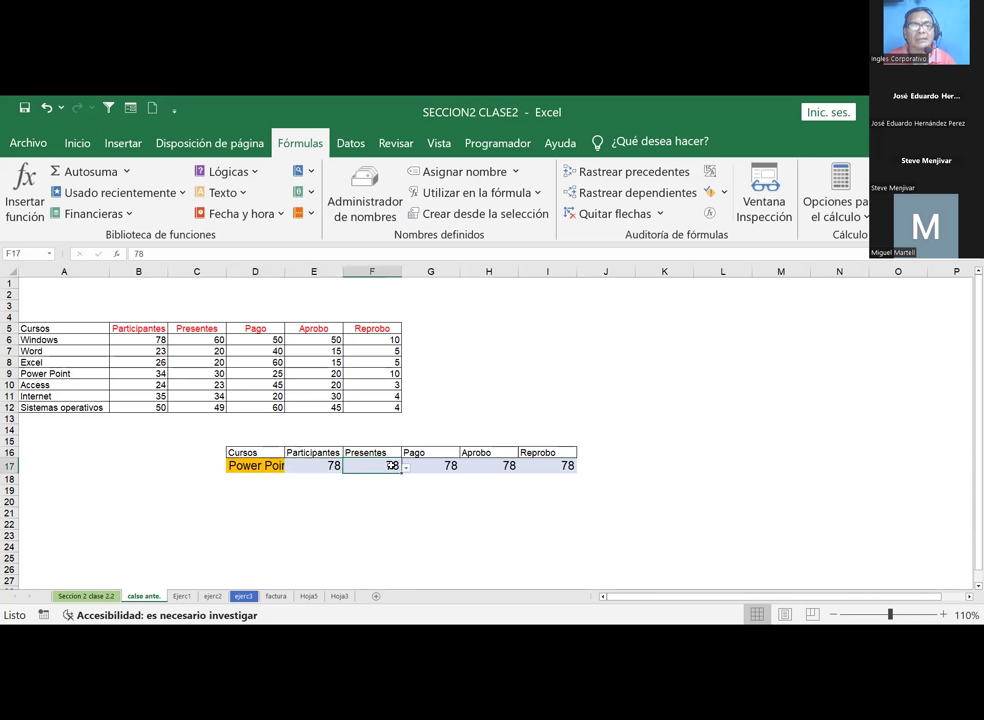
pyautogui.click(250, 452)
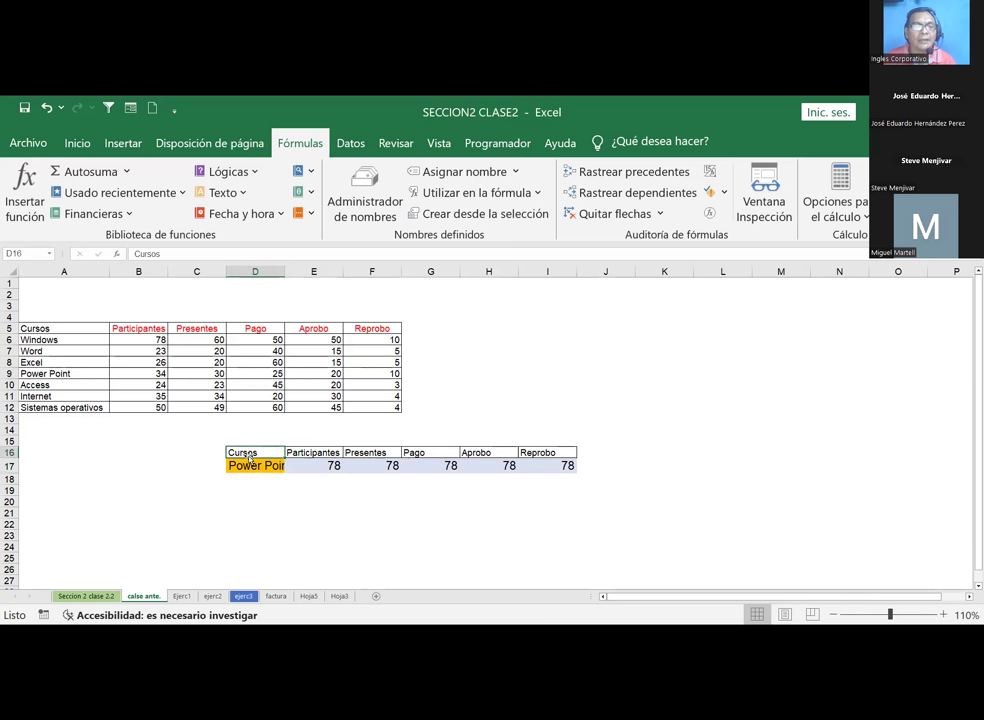
# Step: Review the existing data validation settings on course cell D17
pyautogui.click(308, 467)
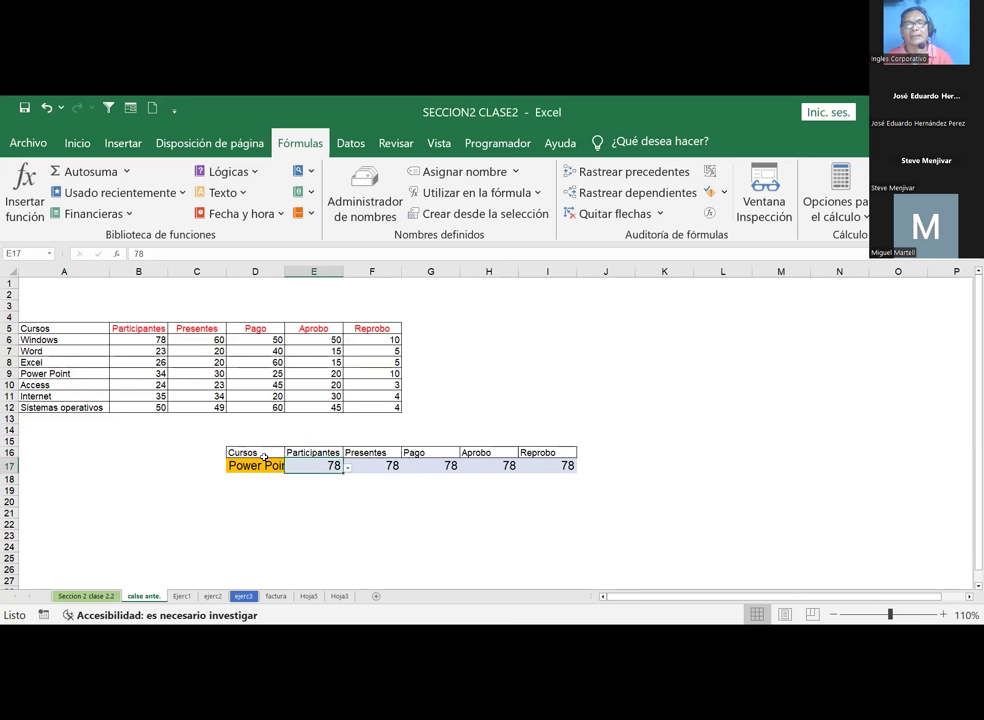
pyautogui.click(230, 465)
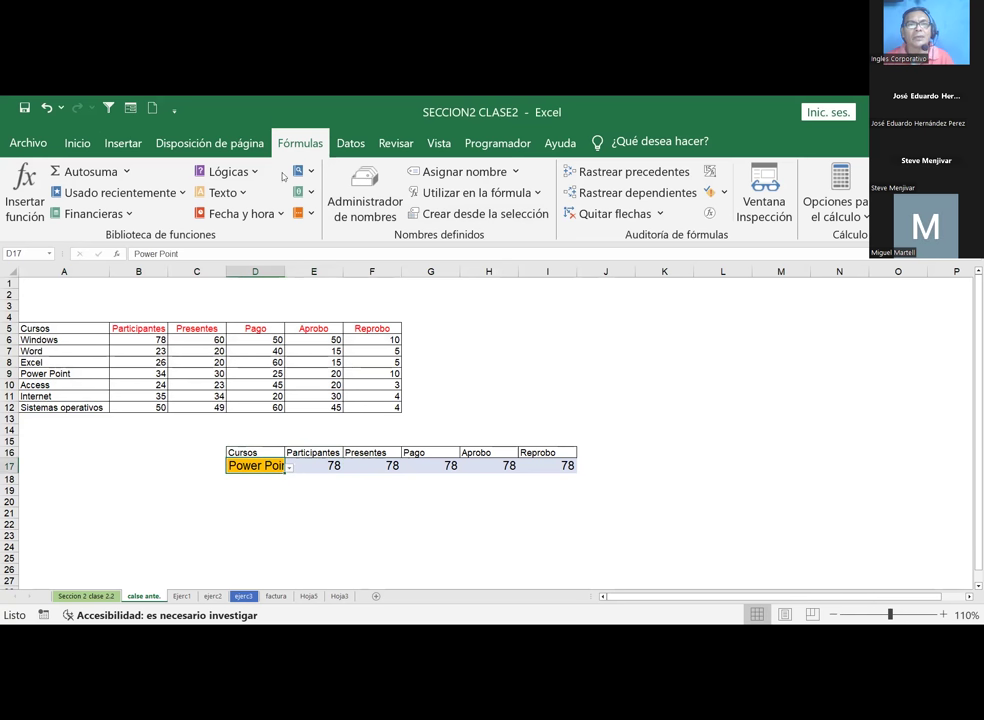
pyautogui.click(350, 143)
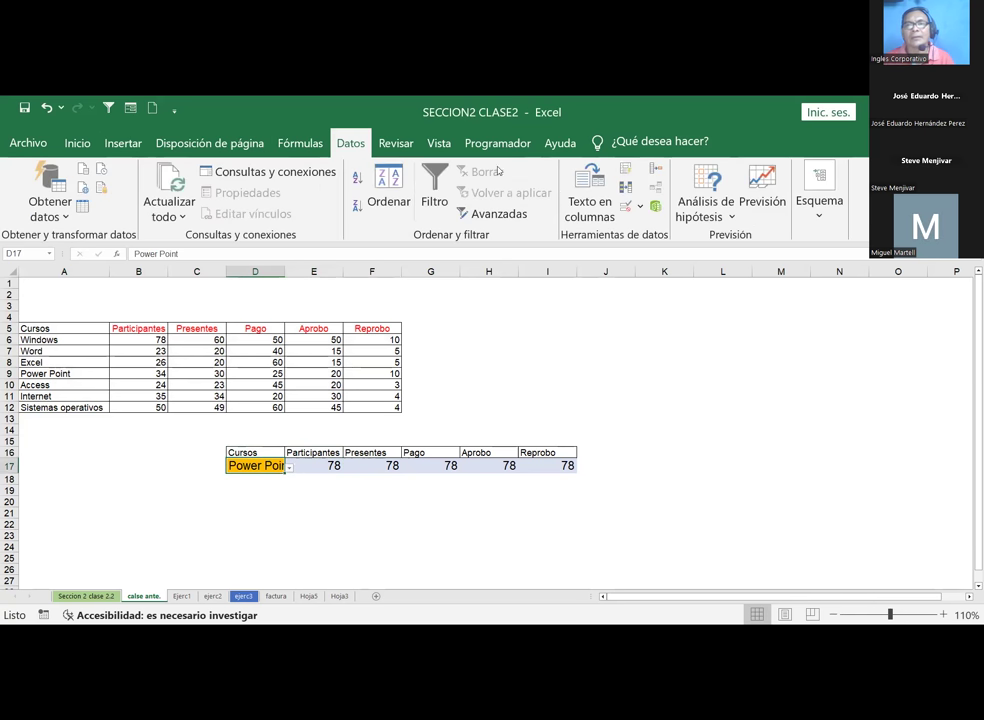
pyautogui.click(627, 210)
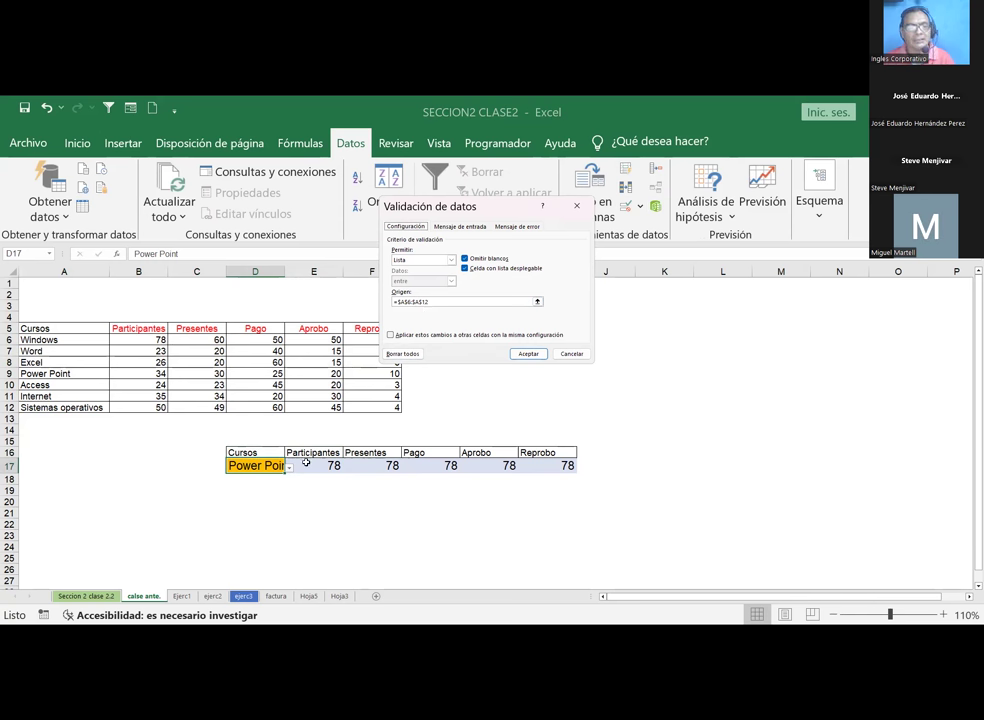
pyautogui.press('Escape')
# Step: Give E17 a list validation with source =INDIRECTO($D$17), accepting the source-error warning
pyautogui.click(306, 463)
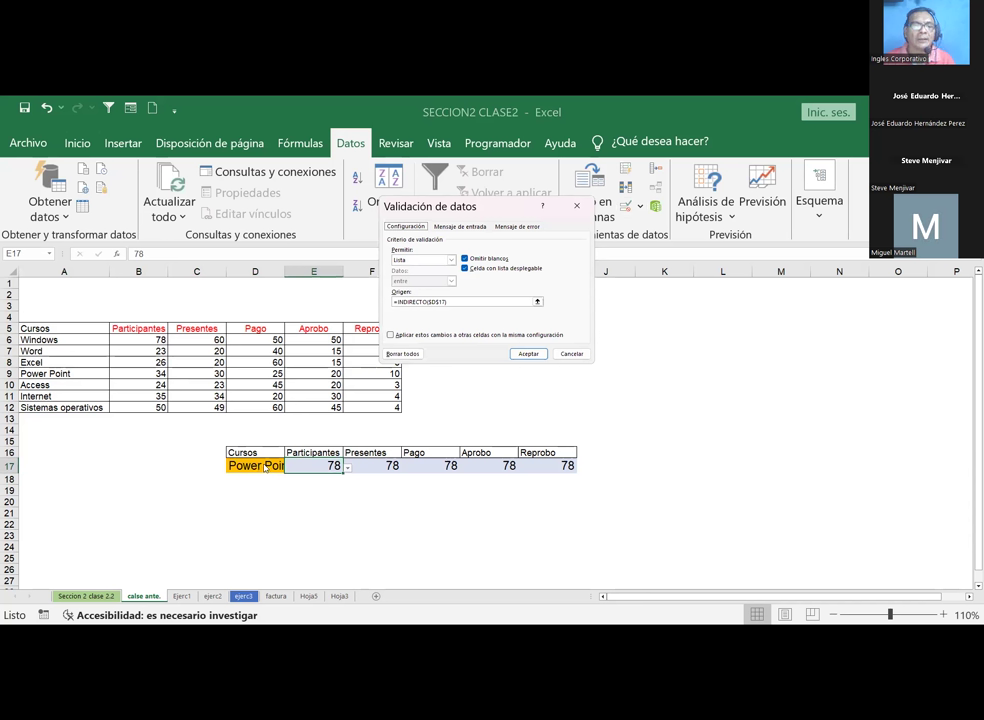
pyautogui.click(503, 313)
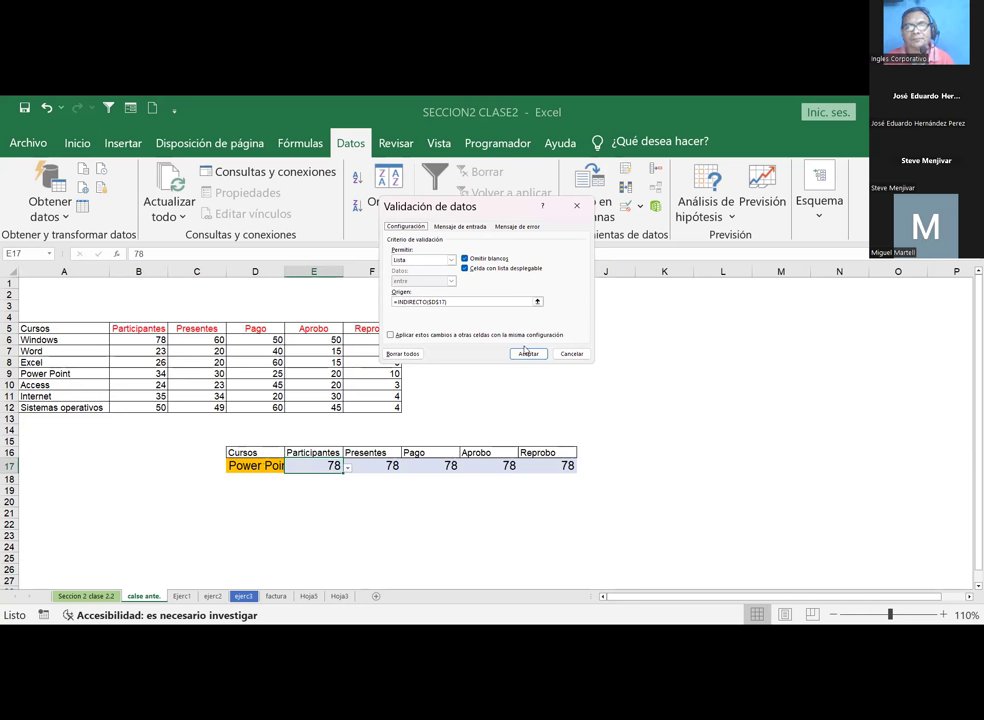
pyautogui.press('Return')
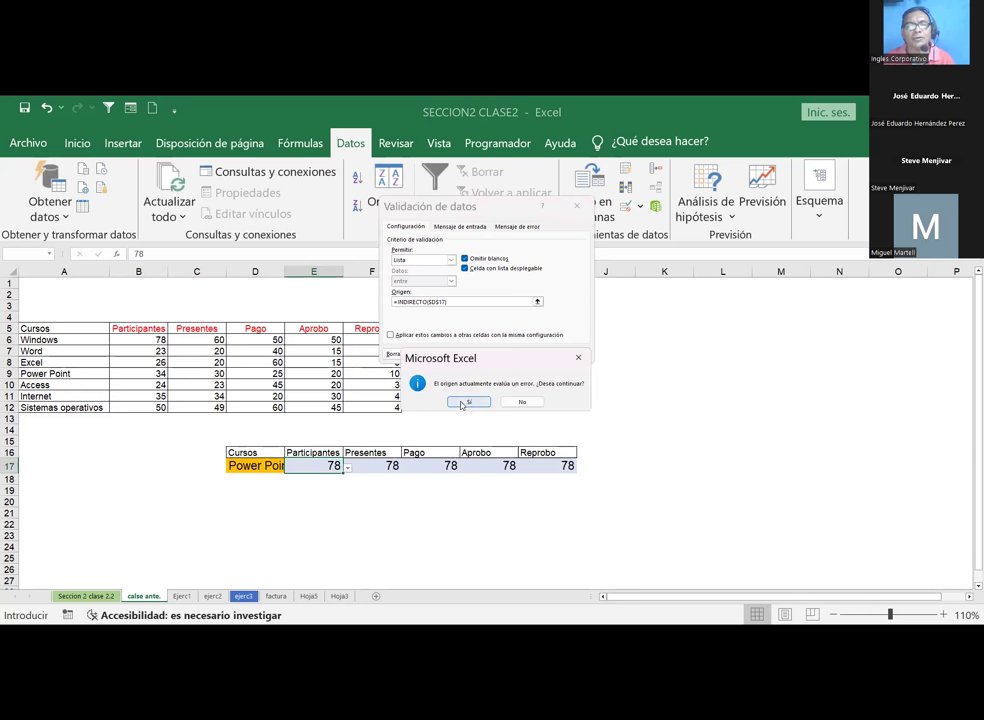
pyautogui.press('Return')
pyautogui.click(253, 466)
# Step: Pick Internet in D17, then choose 20 and then 30 from E17's dependent list
pyautogui.click(289, 467)
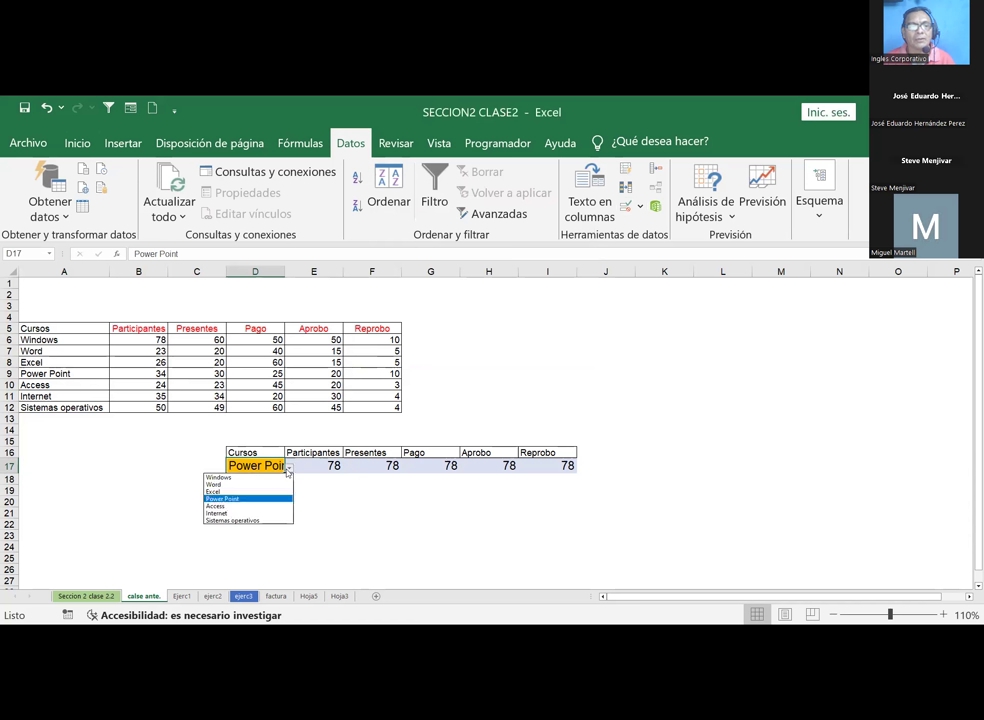
pyautogui.click(228, 509)
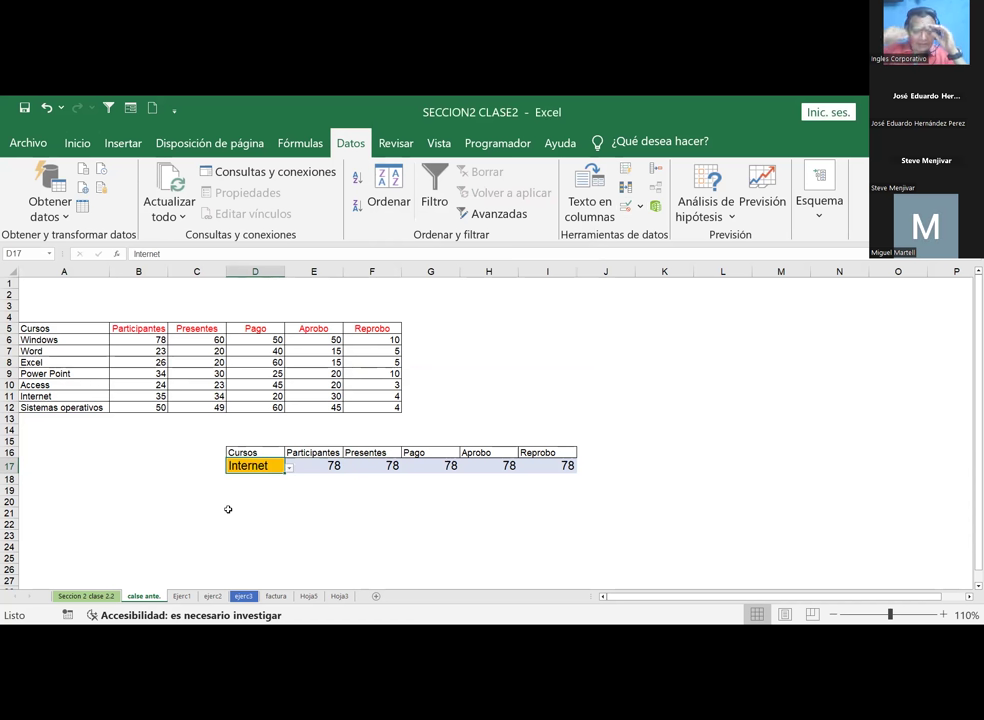
pyautogui.click(314, 466)
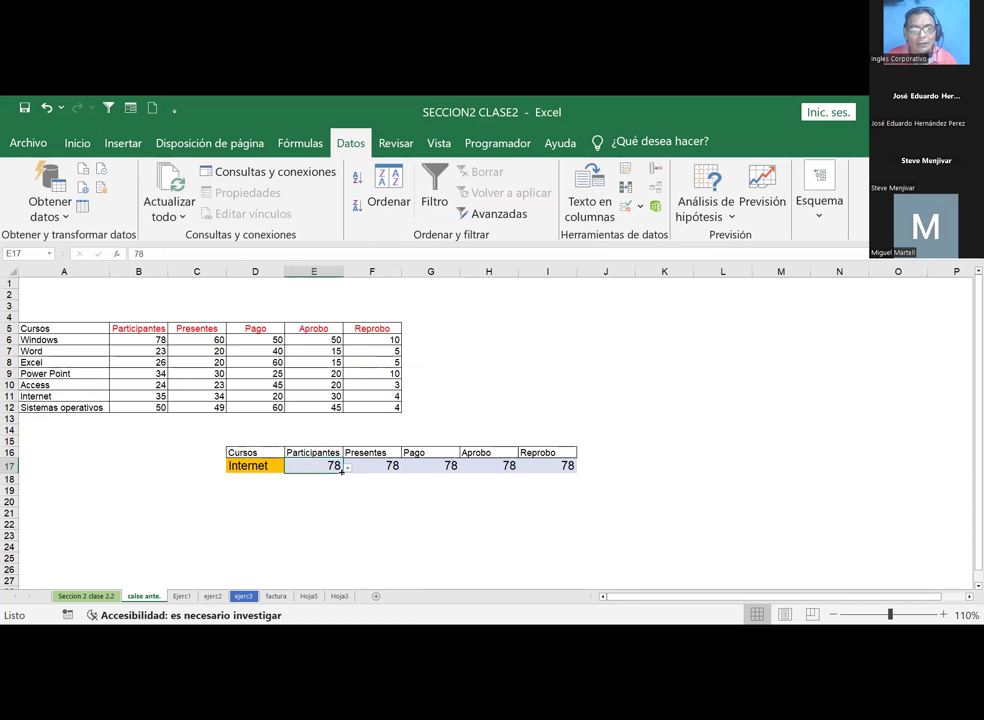
pyautogui.click(347, 469)
pyautogui.click(290, 491)
pyautogui.click(348, 469)
pyautogui.click(288, 491)
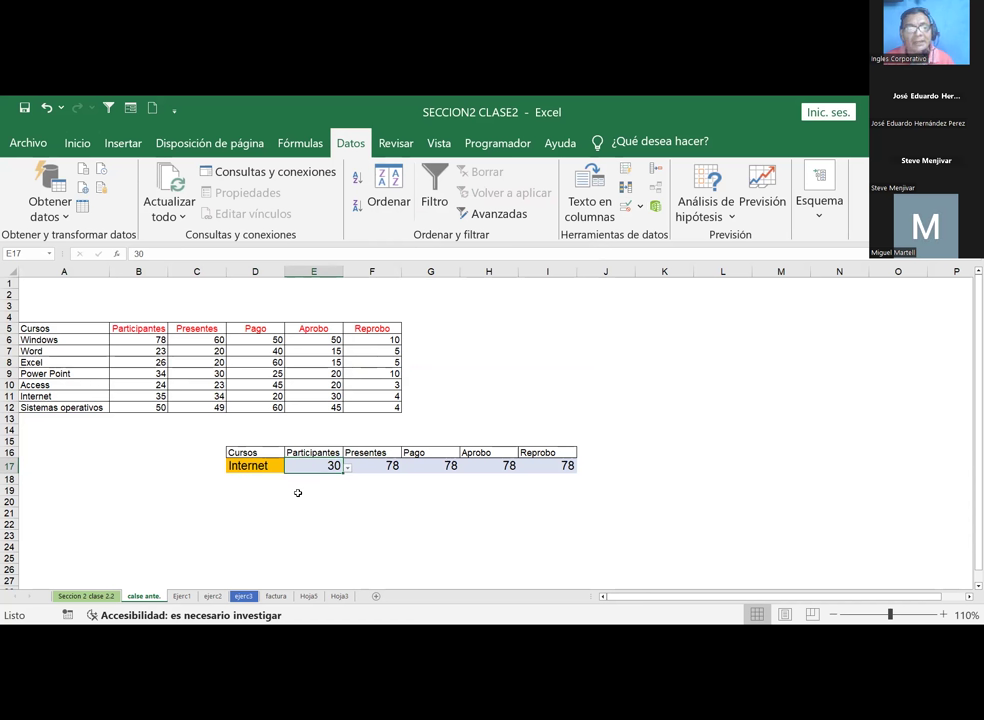
# Step: Switch D17 to Windows and choose 50 as E17's Participantes value
pyautogui.click(258, 466)
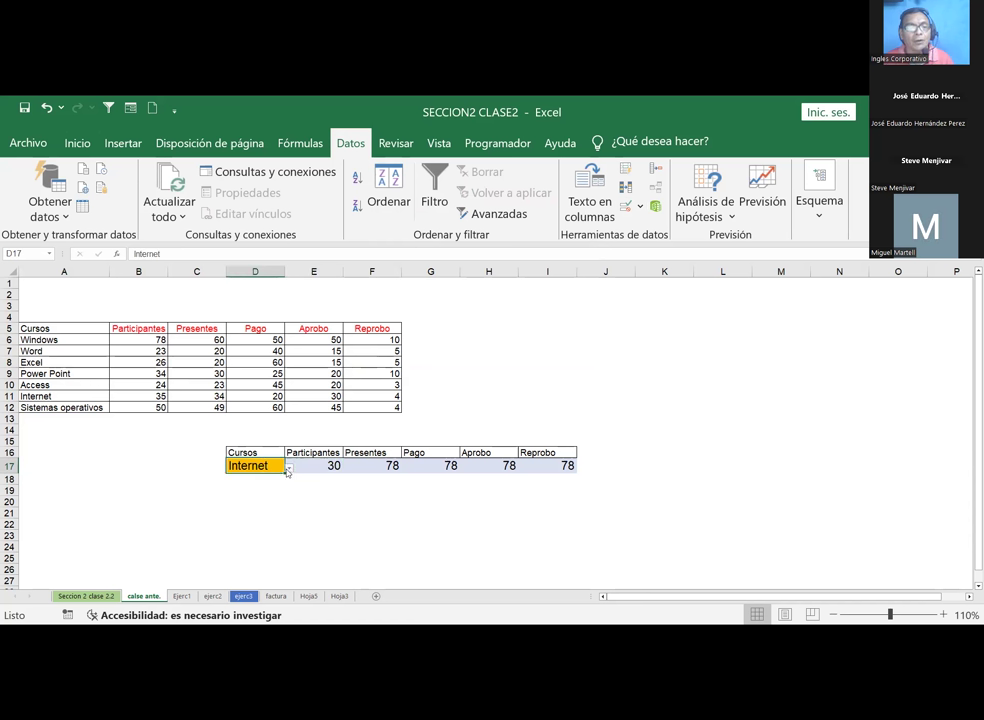
pyautogui.click(289, 467)
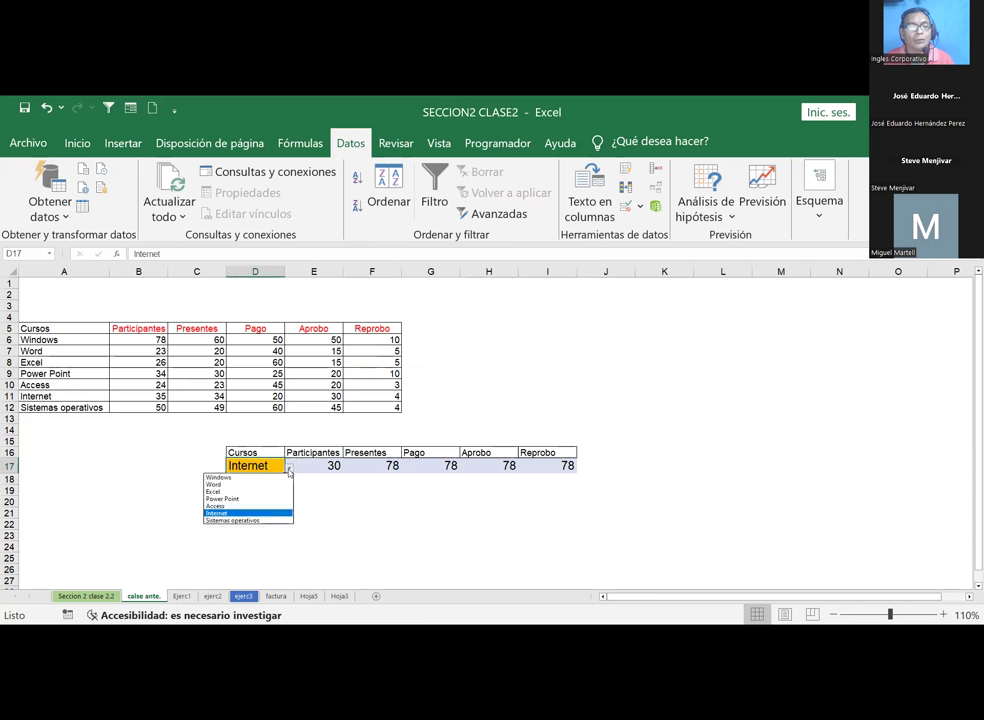
pyautogui.click(218, 477)
pyautogui.click(337, 468)
pyautogui.click(347, 468)
pyautogui.click(296, 494)
# Step: Change D17 to Sistemas operativos and check E17 beside it
pyautogui.click(258, 466)
pyautogui.click(289, 467)
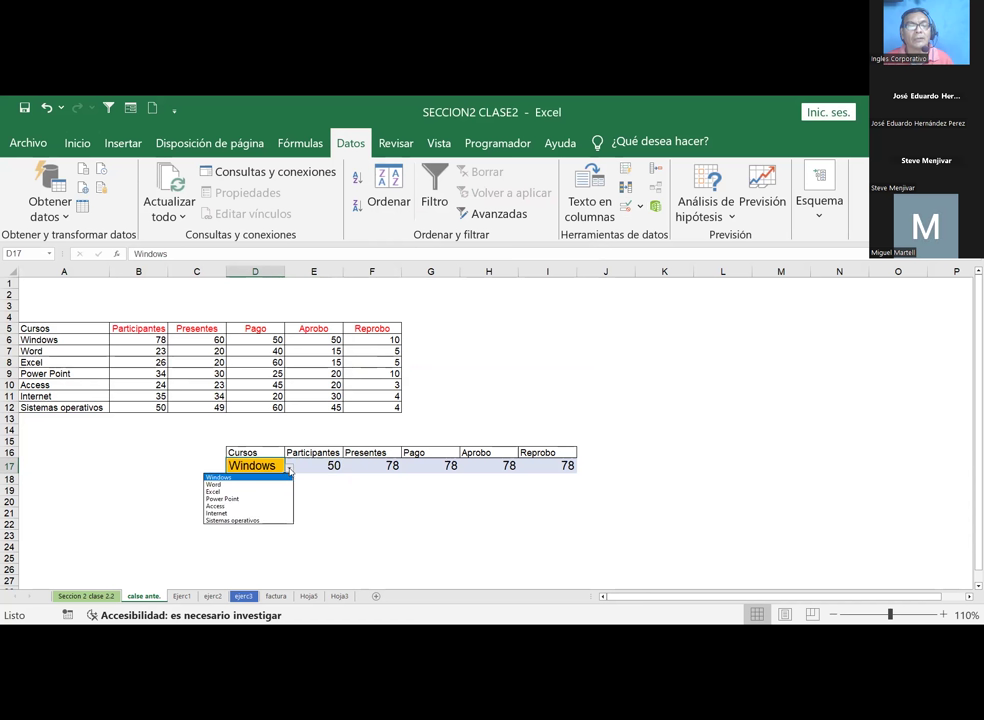
pyautogui.click(226, 520)
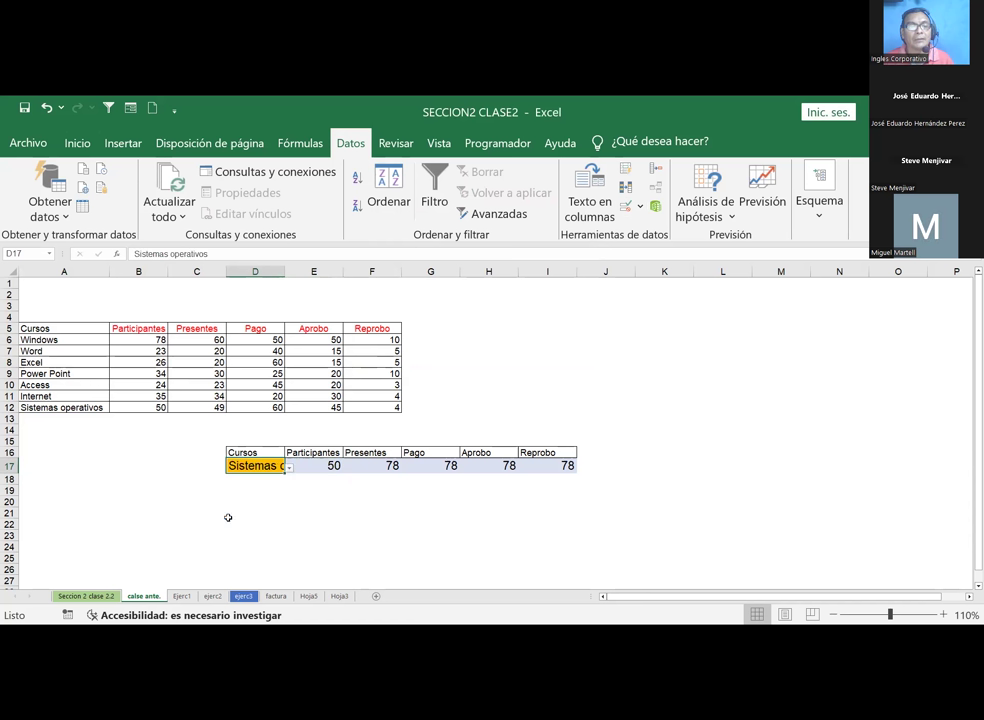
pyautogui.click(318, 466)
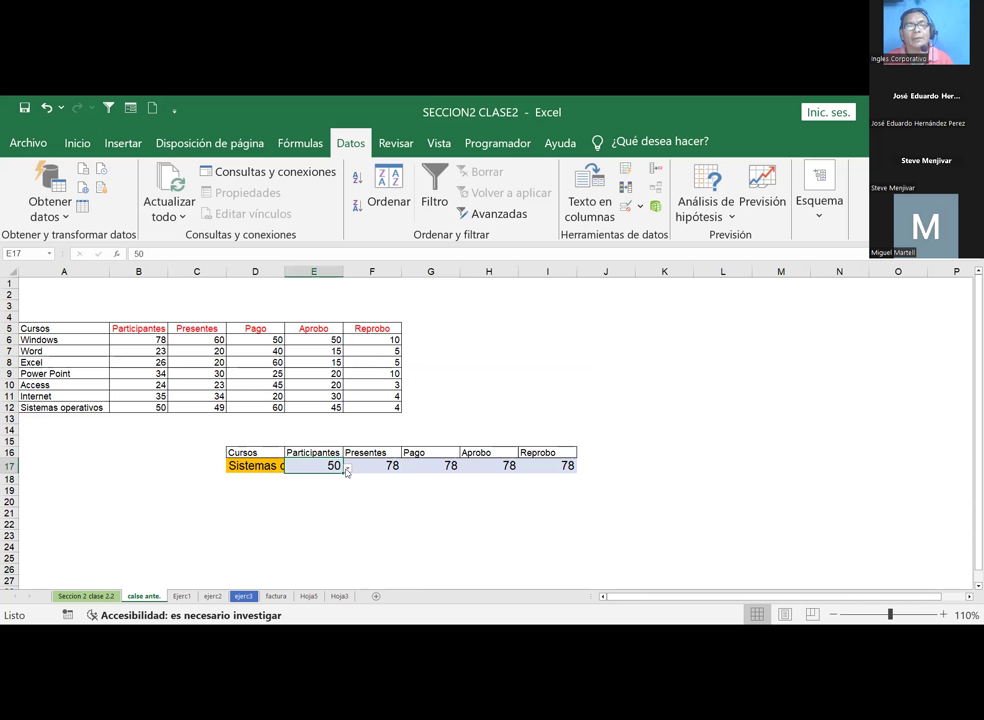
pyautogui.click(282, 466)
pyautogui.click(324, 466)
pyautogui.click(258, 466)
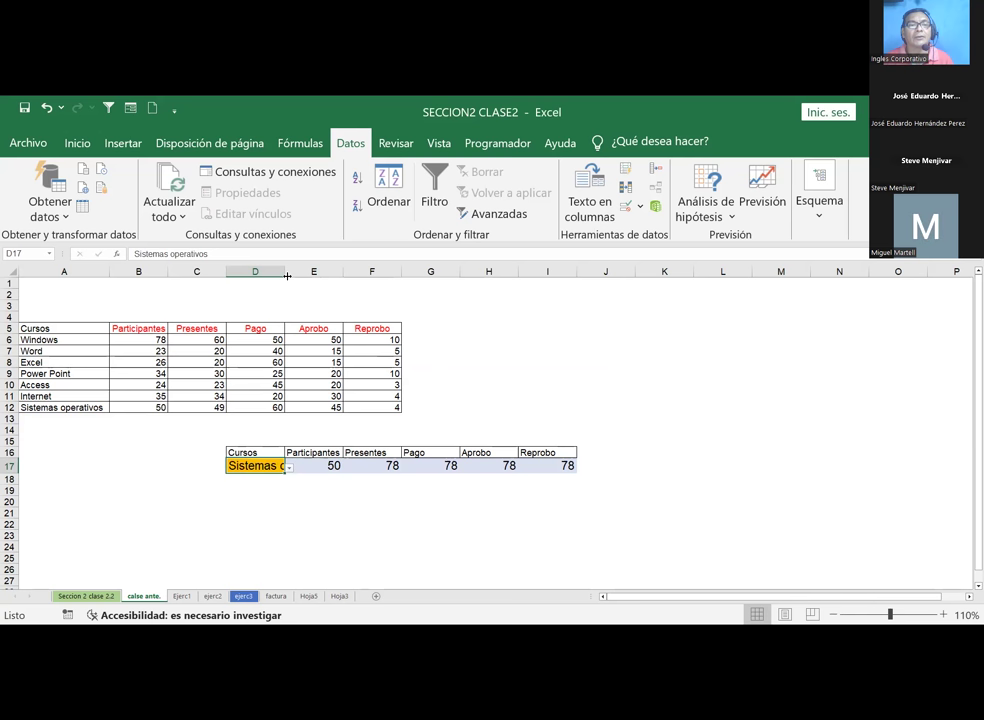
# Step: Widen column D and rename A12 from 'Sistemas operativos' to Sistemas_operativos
pyautogui.moveTo(283, 272); pyautogui.dragTo(366, 272)
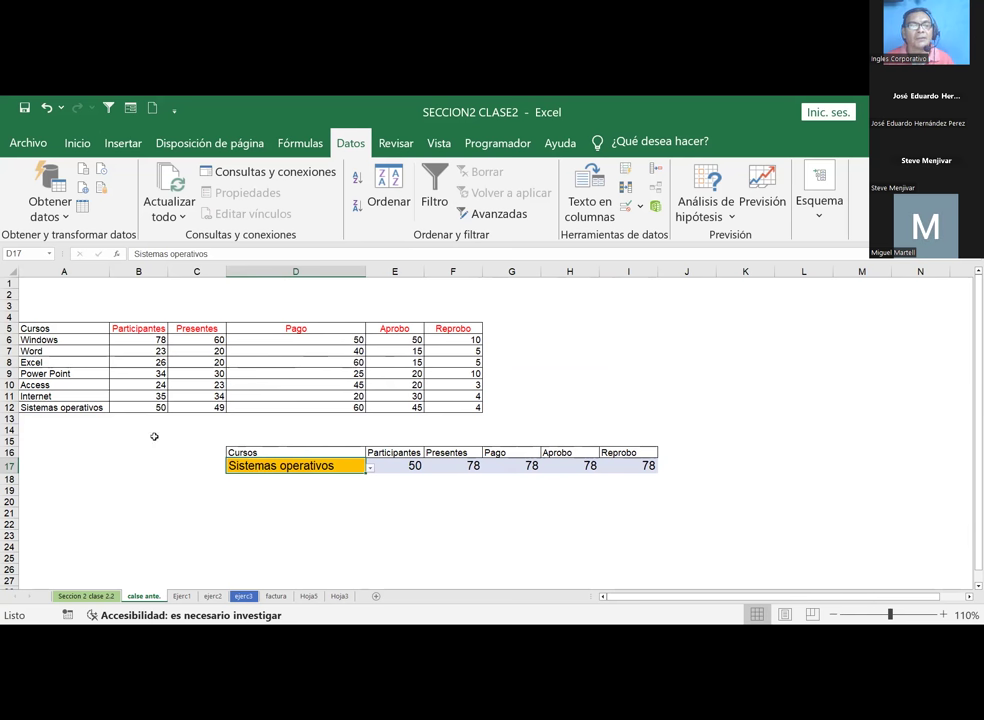
pyautogui.click(61, 407)
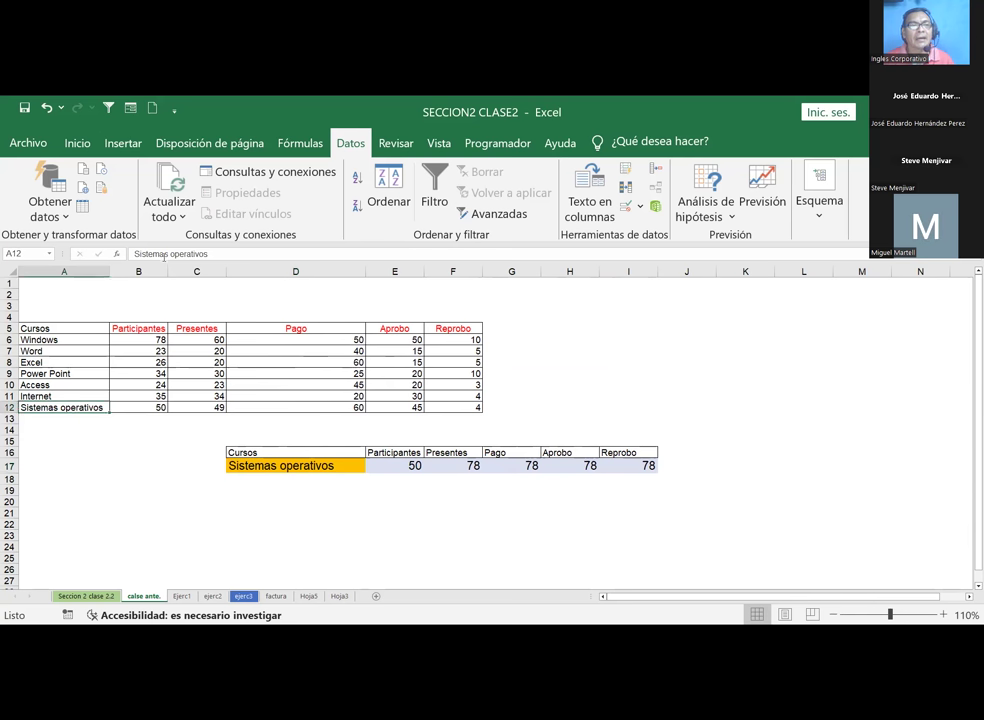
pyautogui.click(168, 254)
pyautogui.write('_')
pyautogui.press('Delete')
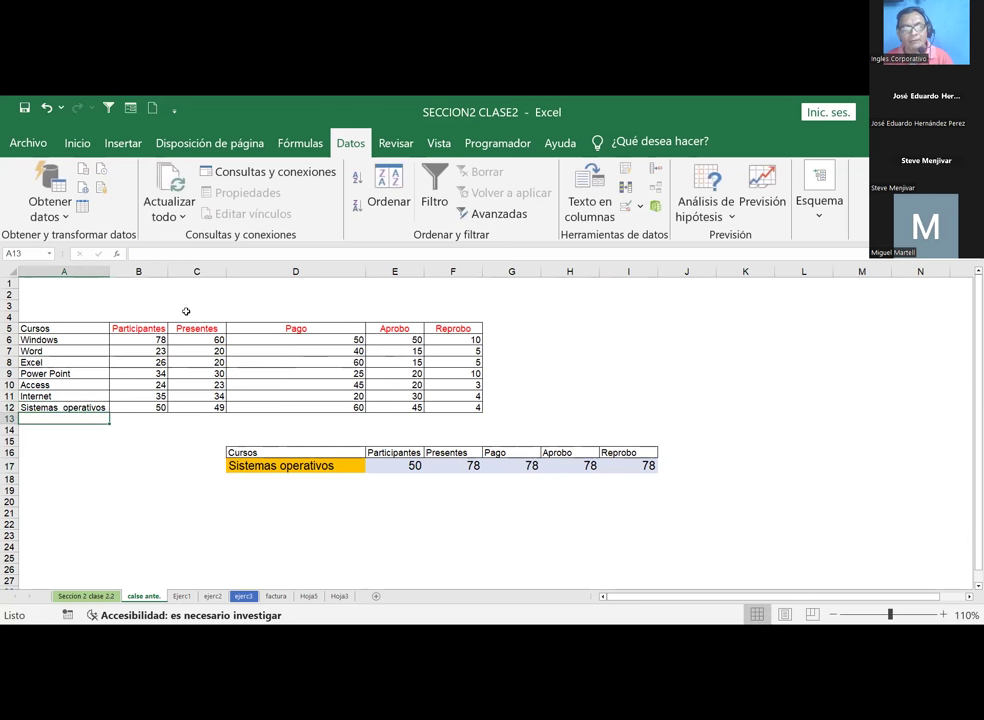
# Step: Confirm the rename, pick Access in D17 and glance at E17's value list
pyautogui.click(300, 541)
pyautogui.click(301, 462)
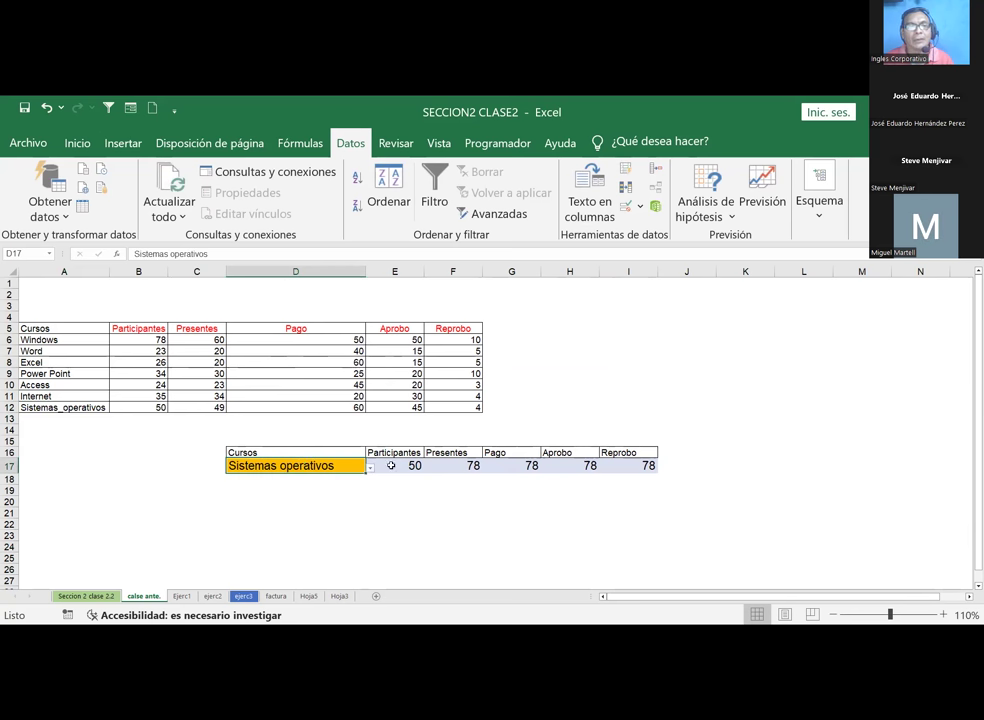
pyautogui.click(369, 468)
pyautogui.click(290, 507)
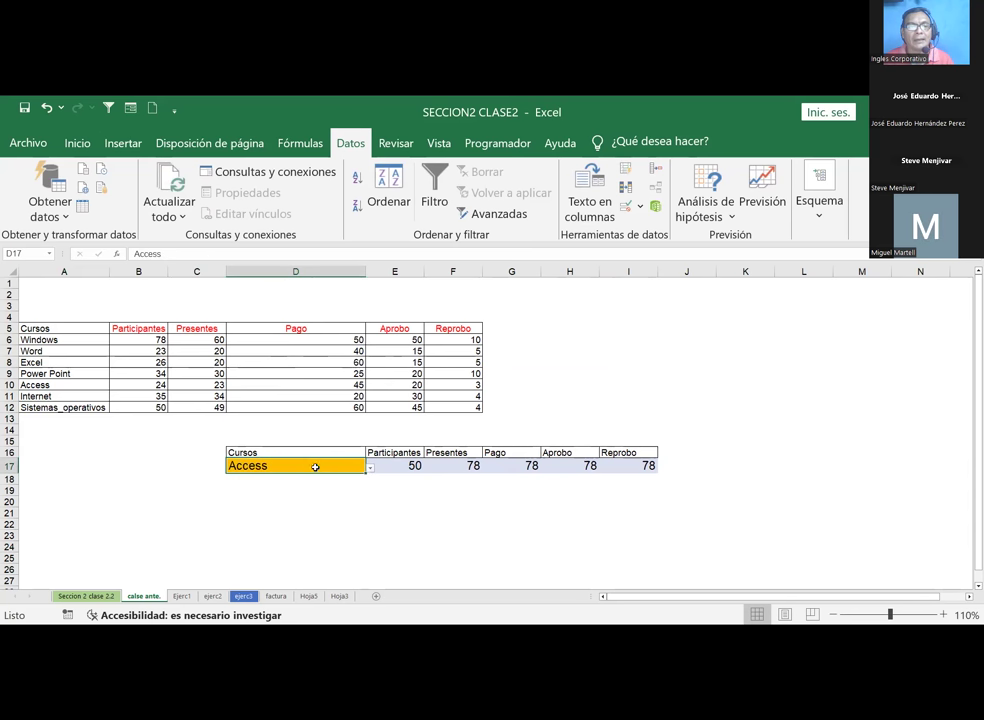
pyautogui.click(414, 466)
pyautogui.click(428, 468)
pyautogui.click(428, 468)
# Step: Switch D17 to Sistemas_operativos and set E17's Participantes value to 60
pyautogui.click(341, 466)
pyautogui.click(369, 467)
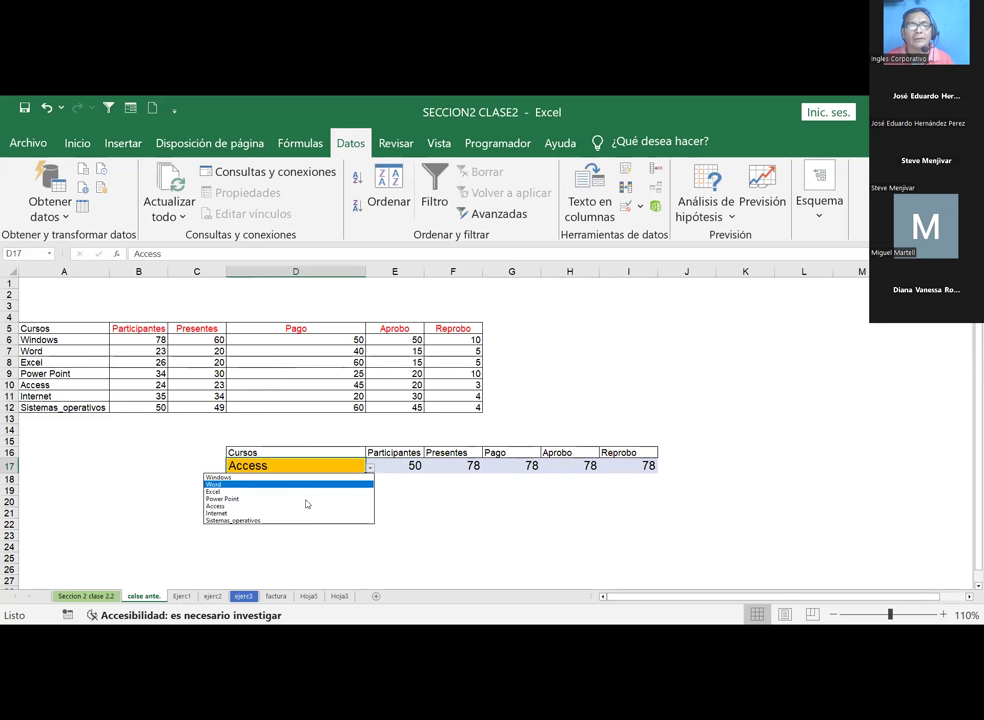
pyautogui.click(266, 519)
pyautogui.click(401, 465)
pyautogui.click(428, 468)
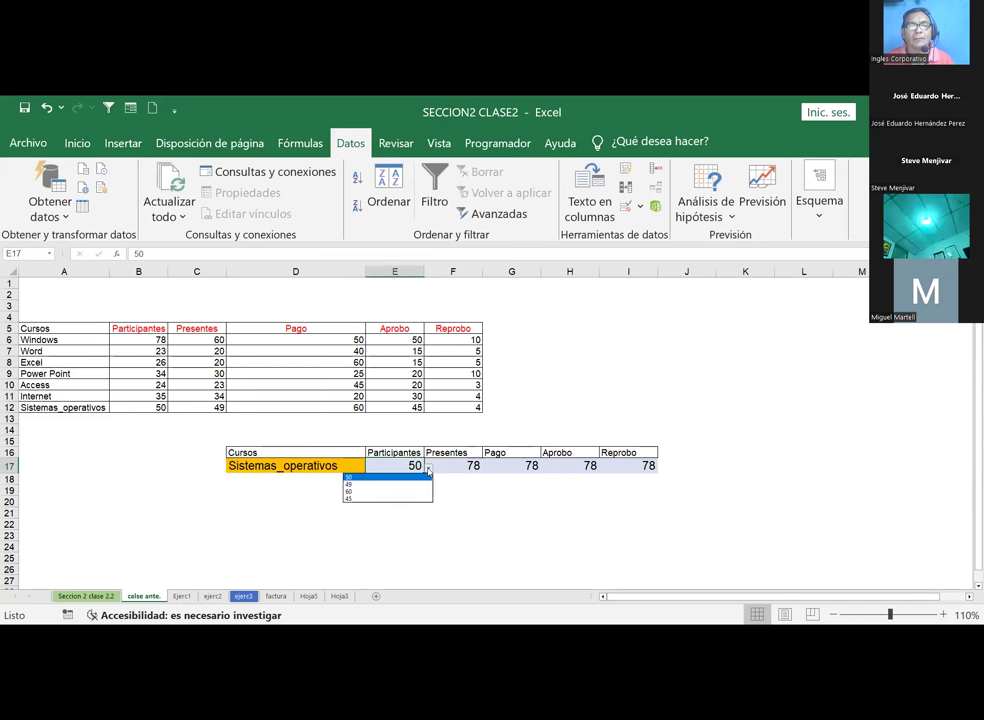
pyautogui.click(358, 491)
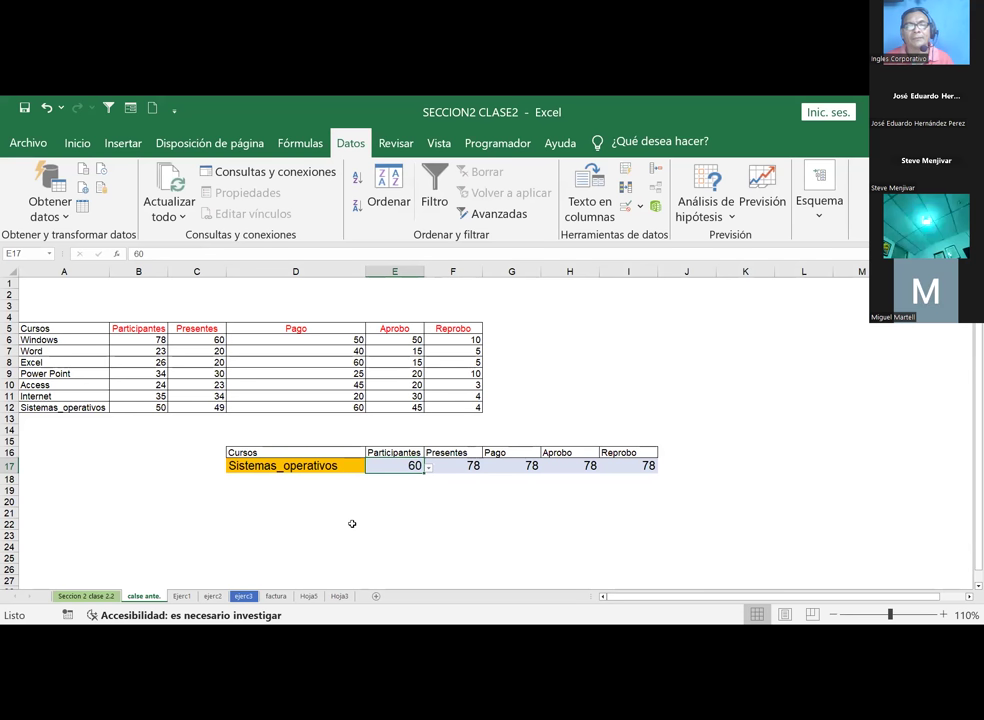
pyautogui.click(345, 524)
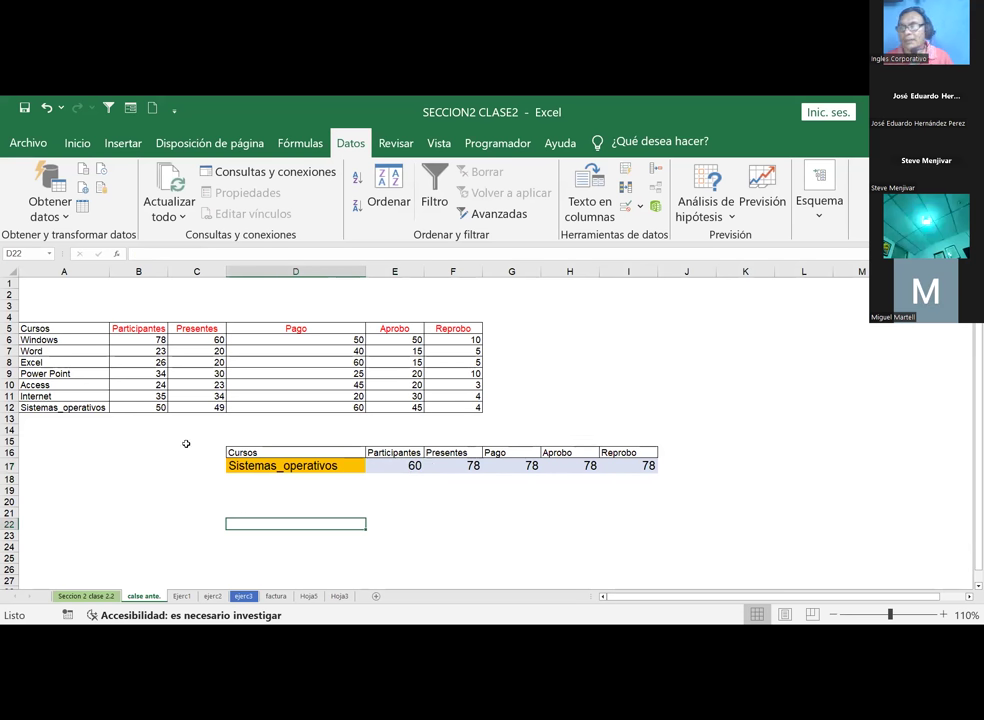
# Step: Review the summary cells D16:D17, ending on the Word entry in the course table
pyautogui.click(258, 468)
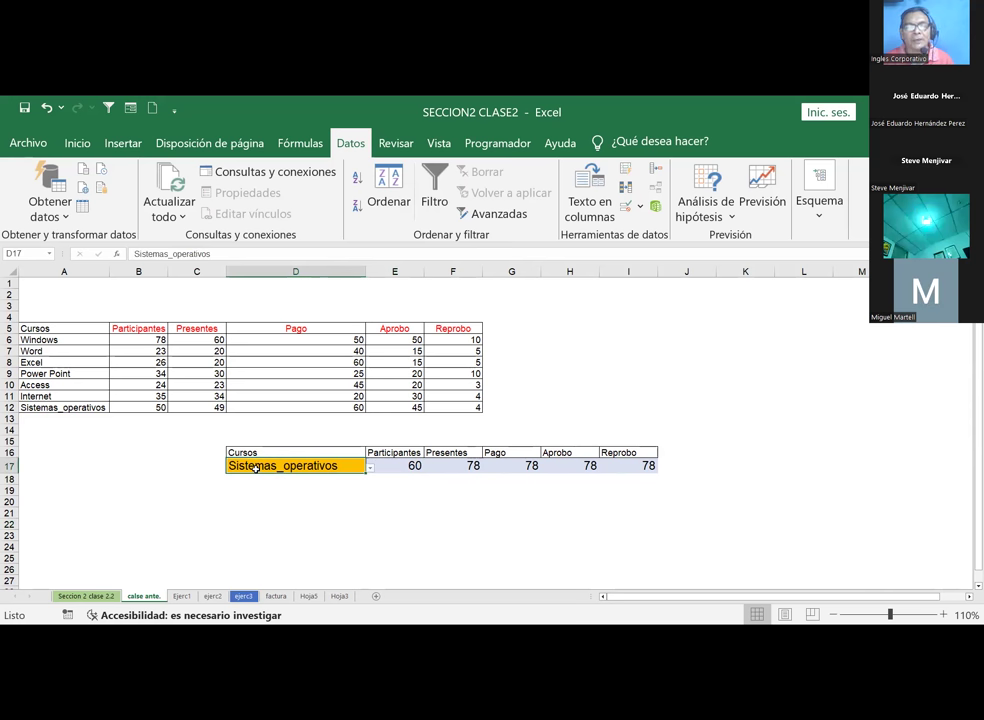
pyautogui.click(274, 511)
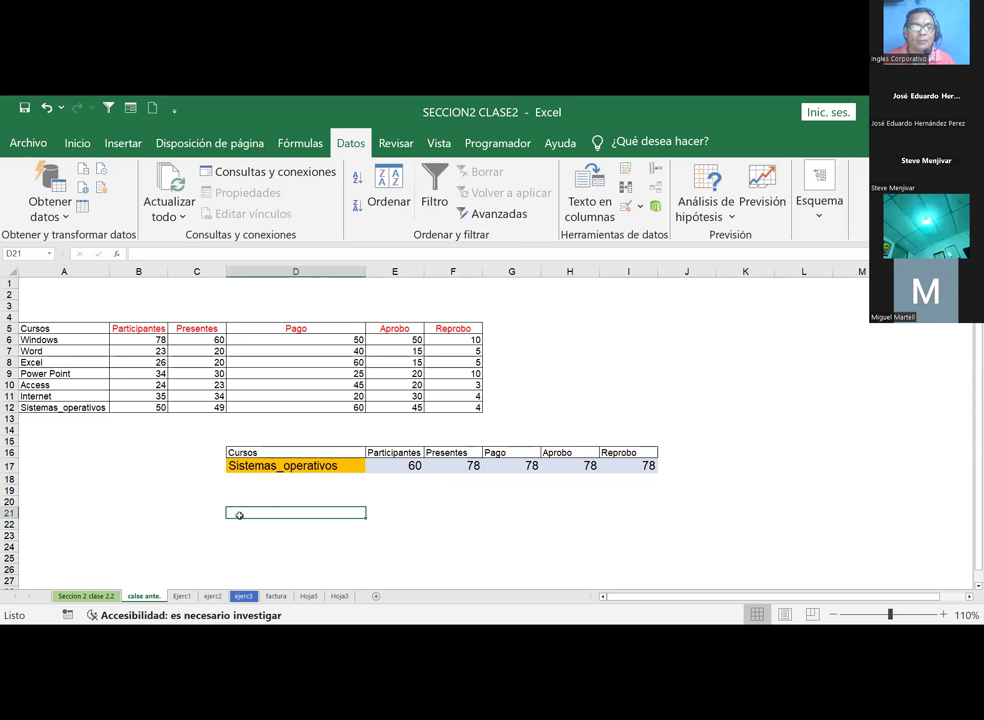
pyautogui.click(241, 453)
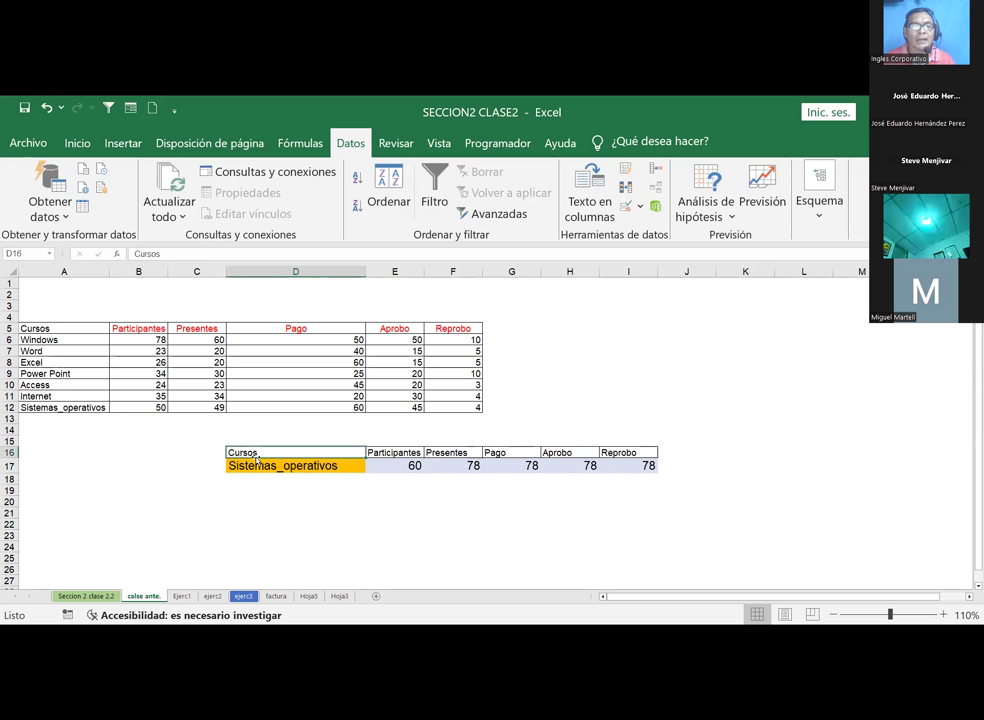
pyautogui.click(308, 474)
pyautogui.click(275, 507)
pyautogui.click(298, 465)
pyautogui.click(285, 501)
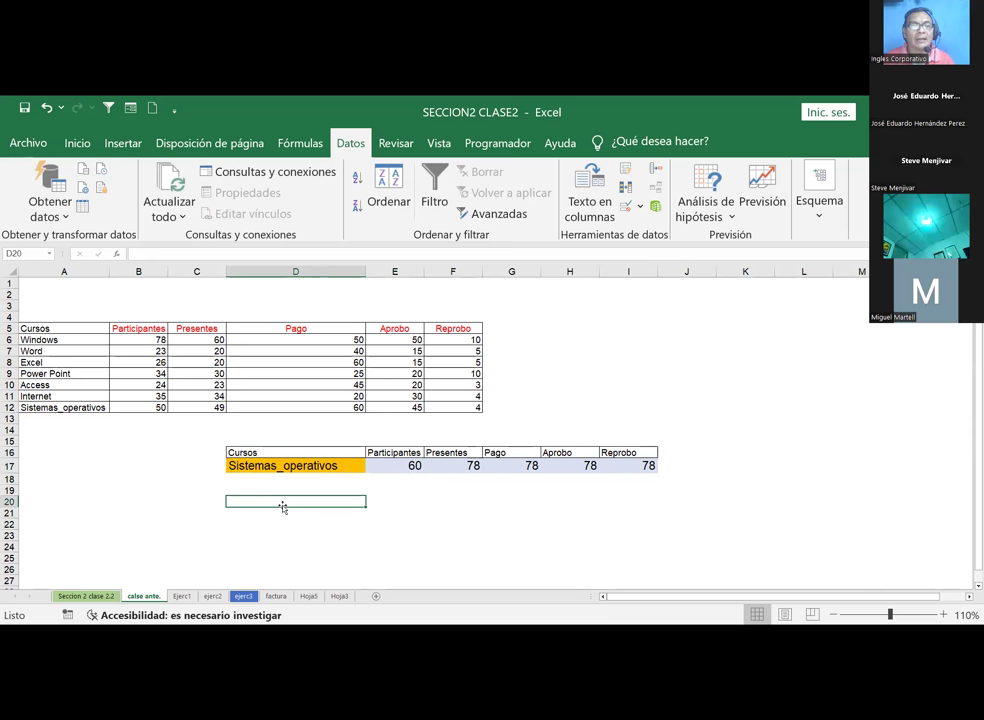
pyautogui.click(55, 352)
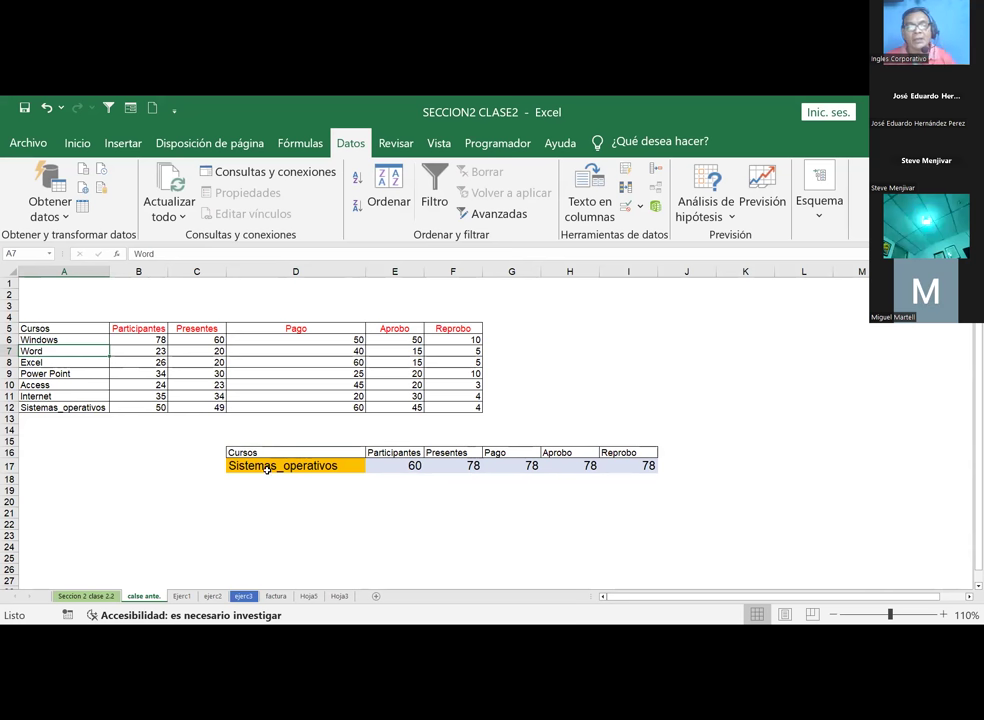
pyautogui.click(381, 467)
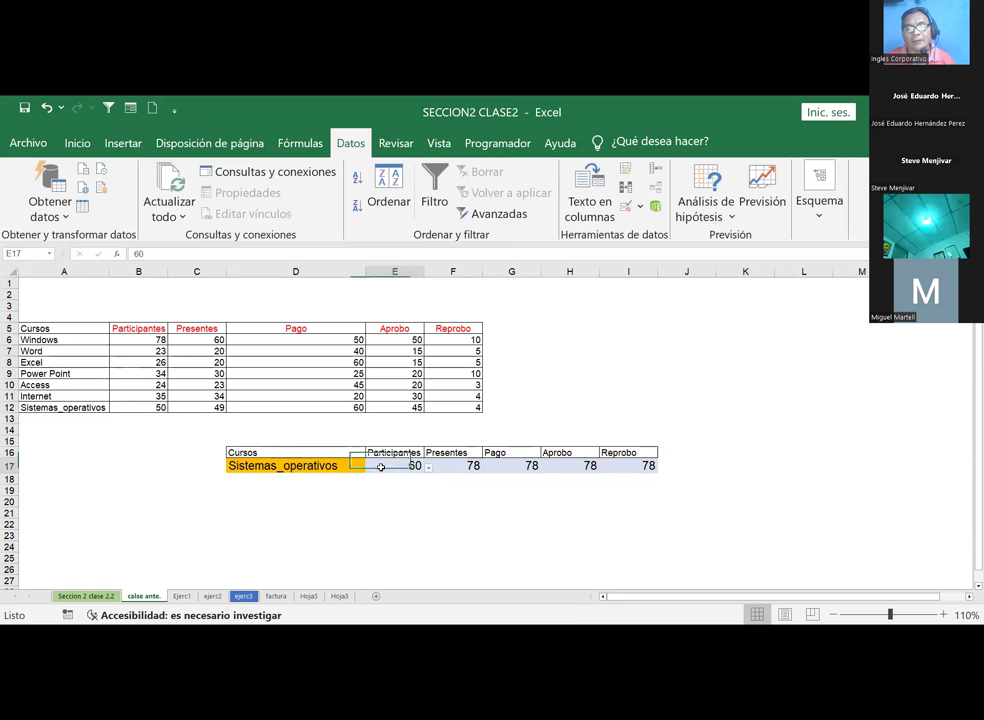
pyautogui.click(472, 465)
pyautogui.click(520, 465)
pyautogui.click(569, 465)
pyautogui.click(605, 465)
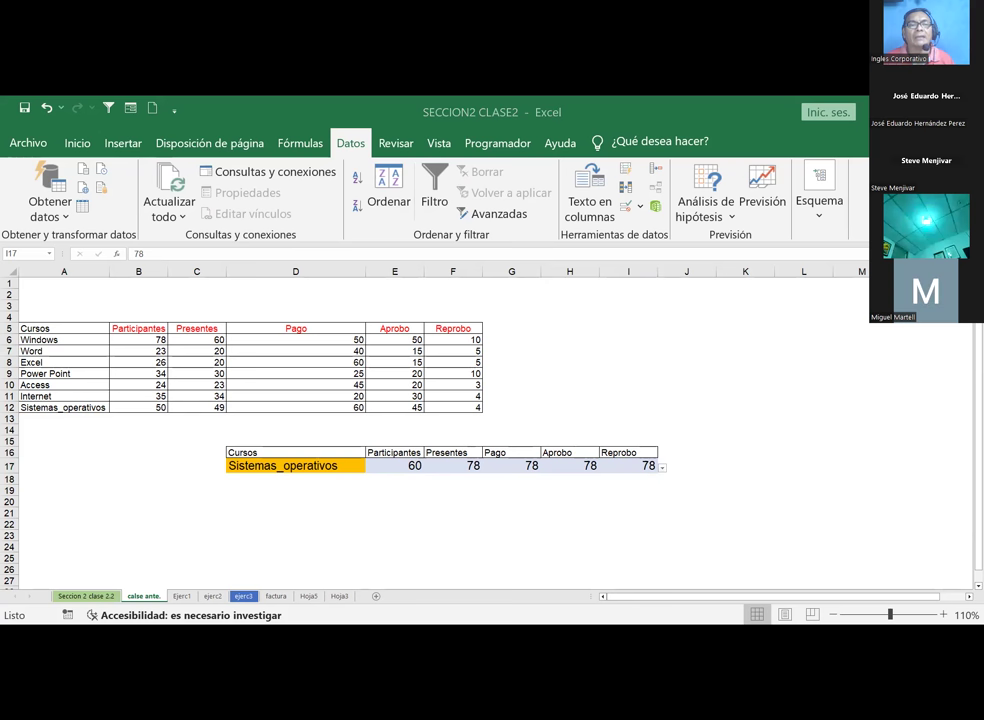
# Step: Switch to the browser and scroll through the 'Objetivo de la lección 2.1' page back to the top
pyautogui.hotkey('alt', 'Tab')
pyautogui.scroll(-3, 316, 497)
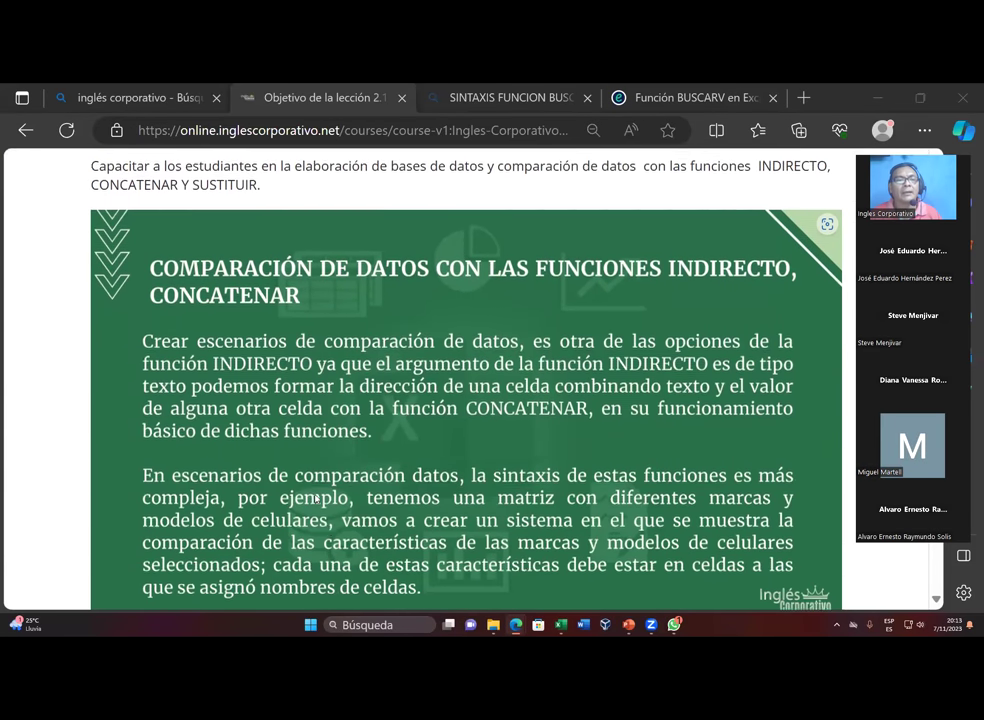
pyautogui.scroll(-1, 316, 497)
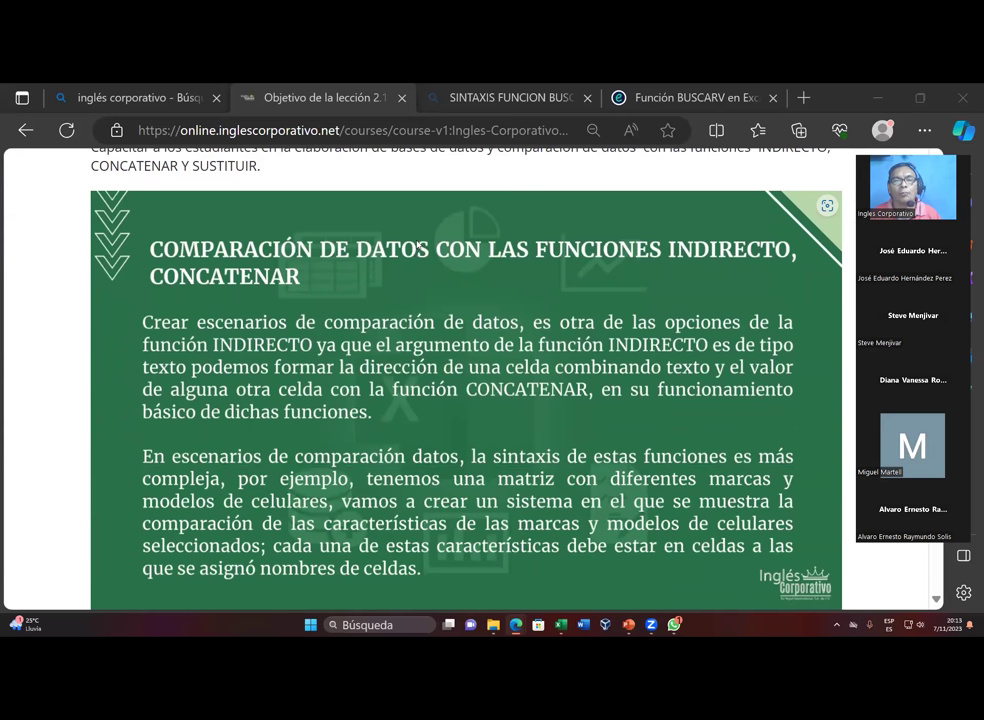
pyautogui.scroll(3, 371, 362)
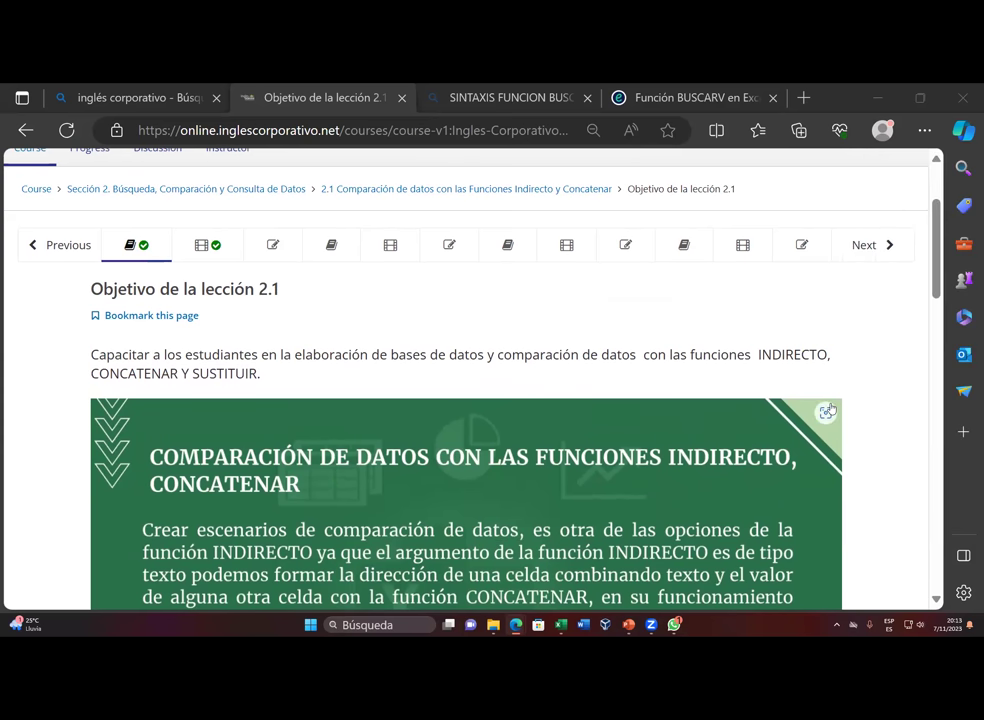
# Step: Step forward two course units to the Indirecto/Concatenar comparison video page
pyautogui.click(868, 246)
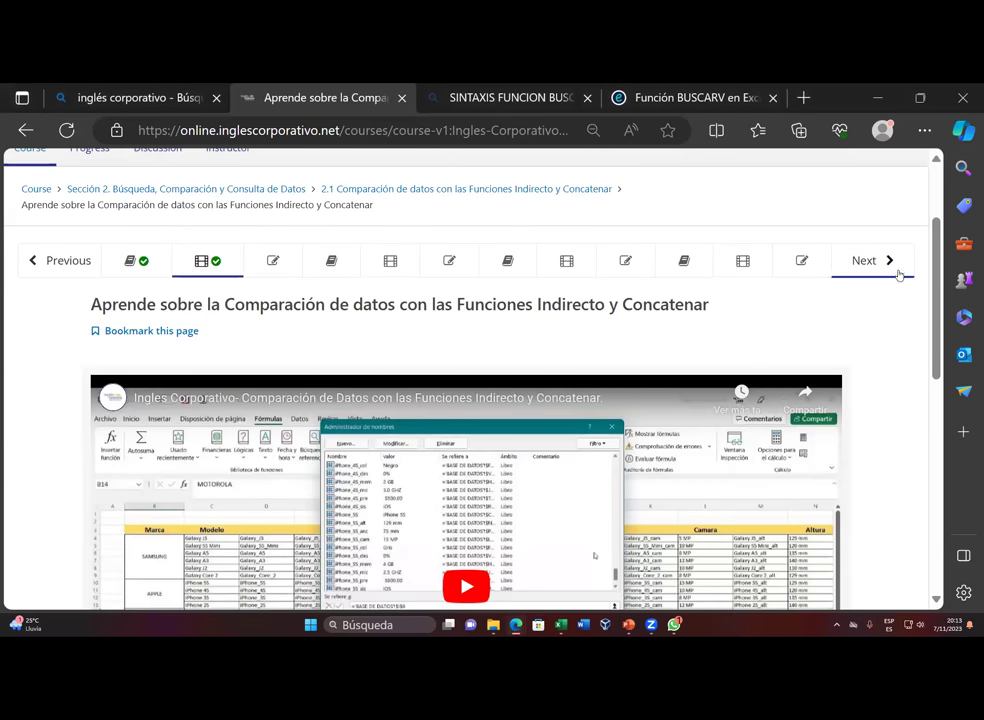
pyautogui.click(890, 266)
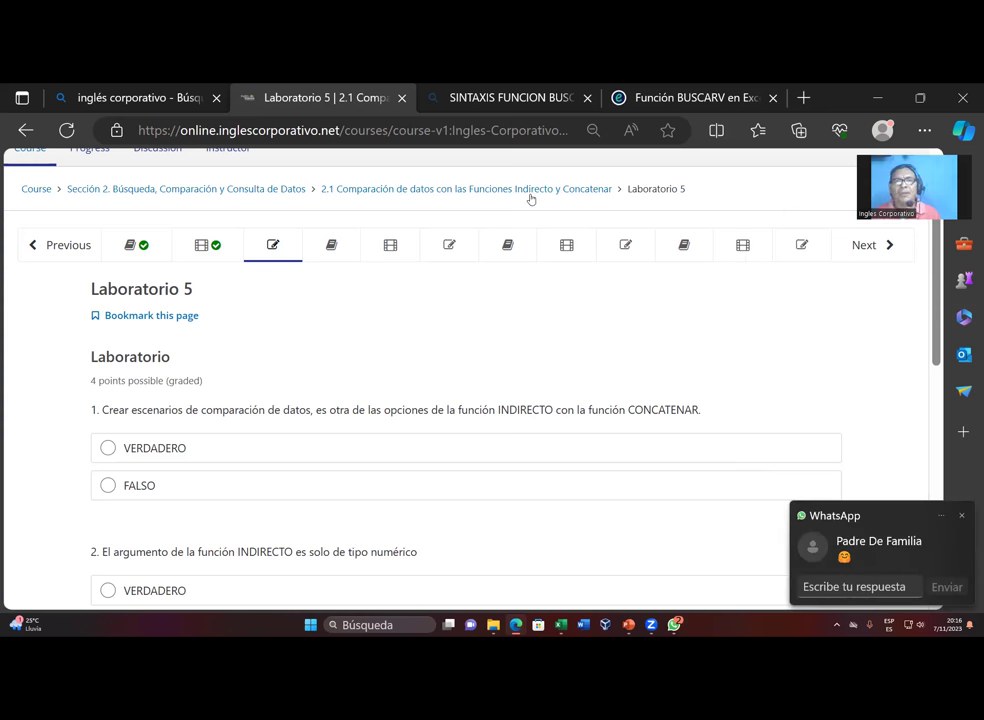
# Step: Open 'Objetivo de la lección 2.2' on validation lists with BUSCARV and scroll through its text
pyautogui.click(868, 248)
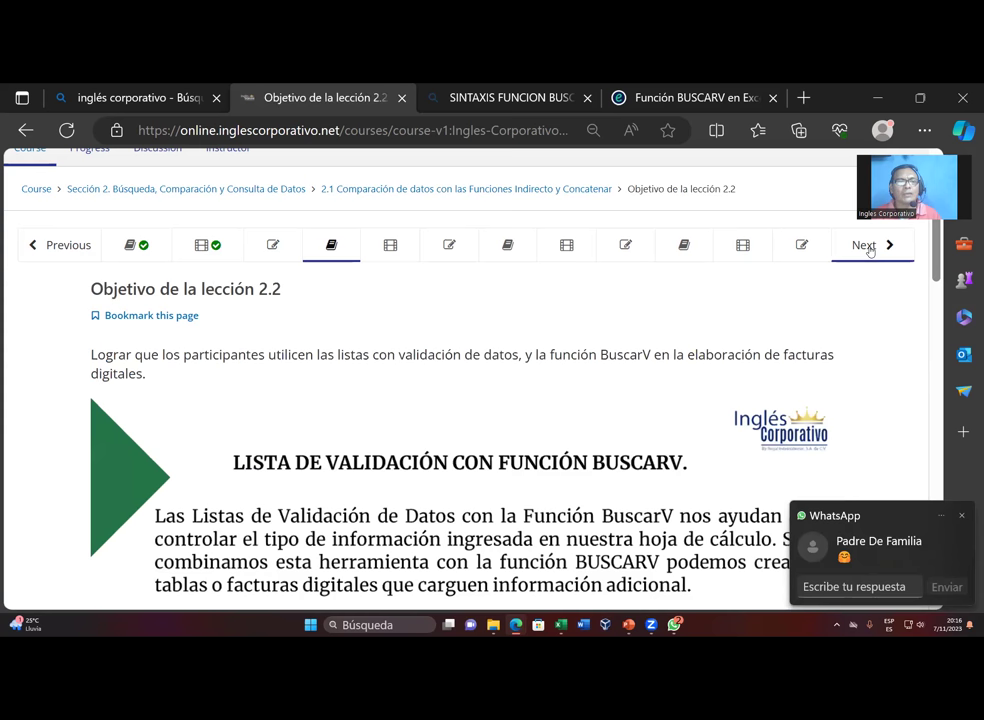
pyautogui.scroll(-2, 461, 373)
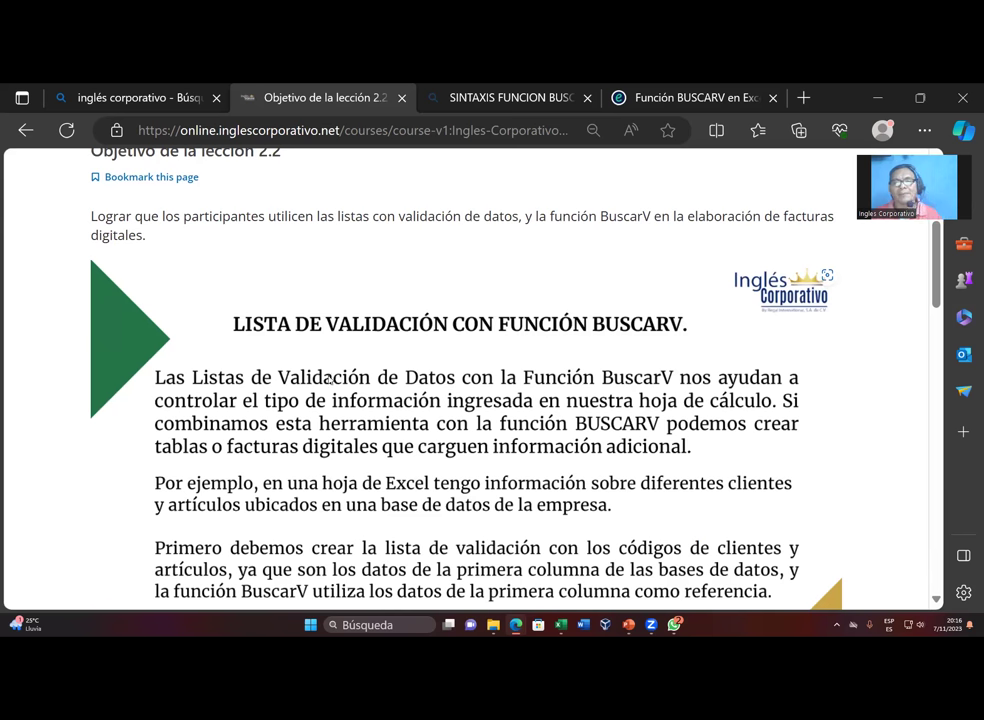
pyautogui.scroll(-1, 292, 339)
pyautogui.scroll(2, 292, 339)
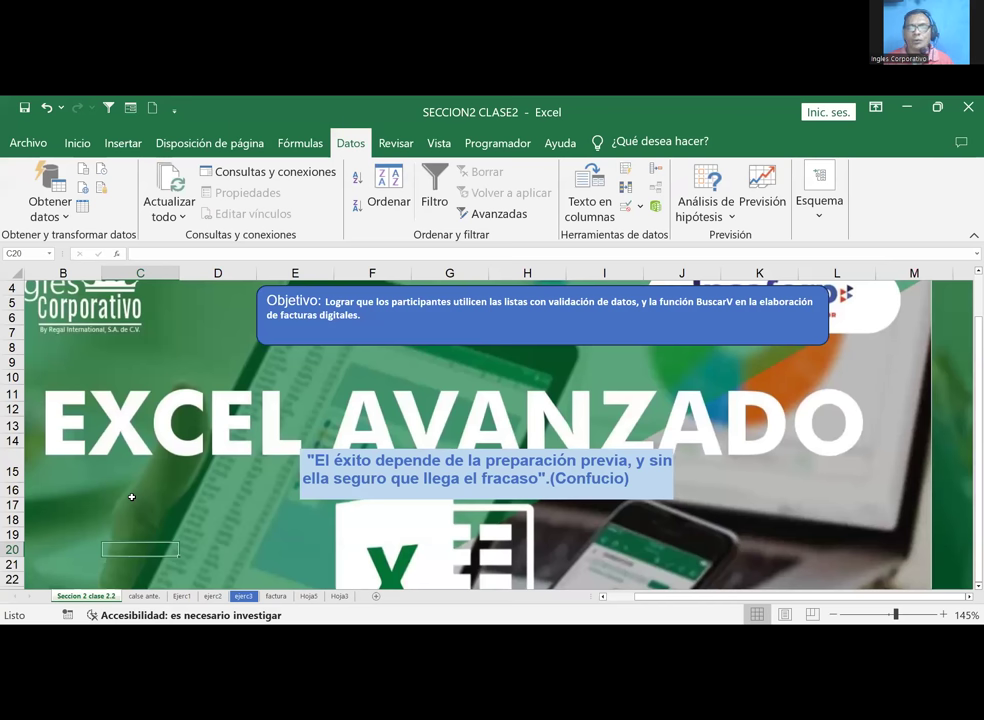
# Step: Widen the Confucius quote text box on the cover sheet so its text reflows
pyautogui.scroll(1, 272, 416)
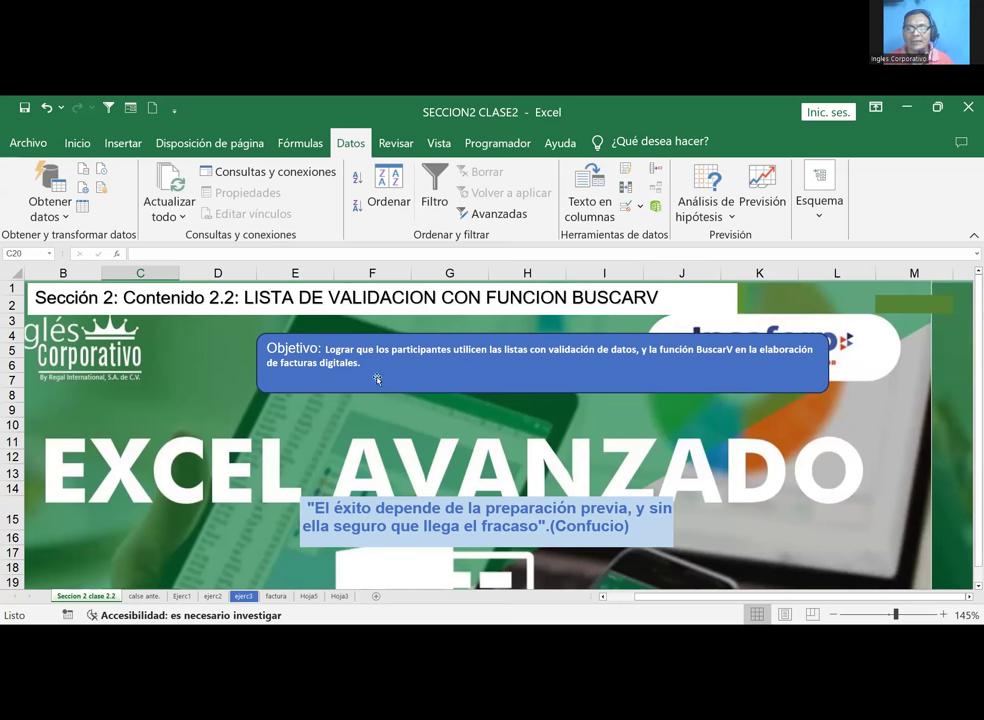
pyautogui.click(355, 510)
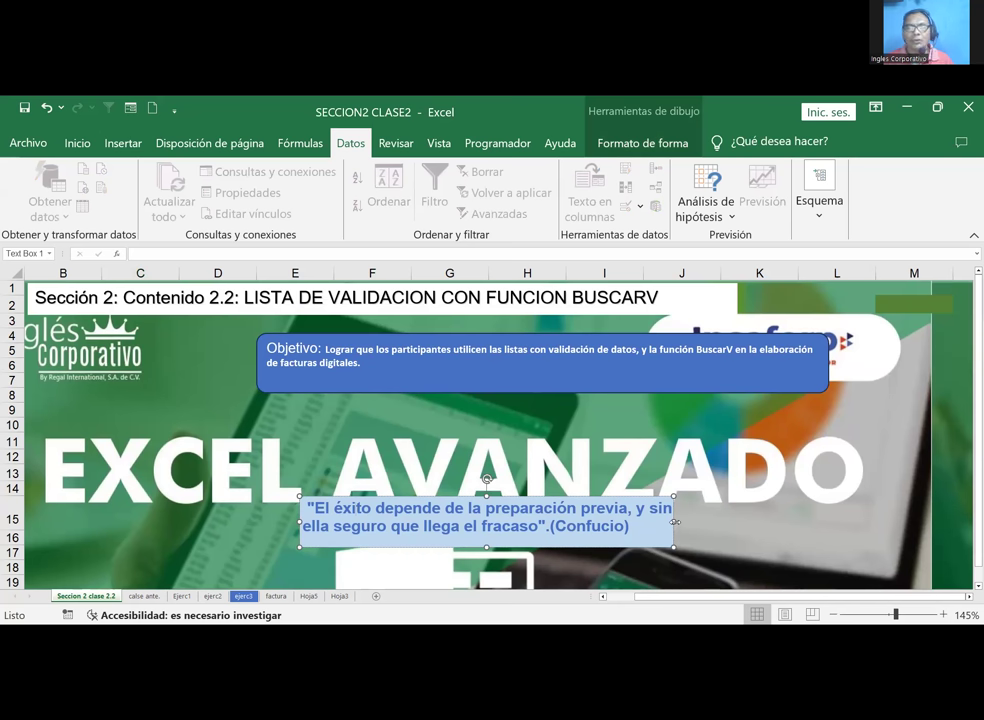
pyautogui.moveTo(674, 522); pyautogui.dragTo(720, 522)
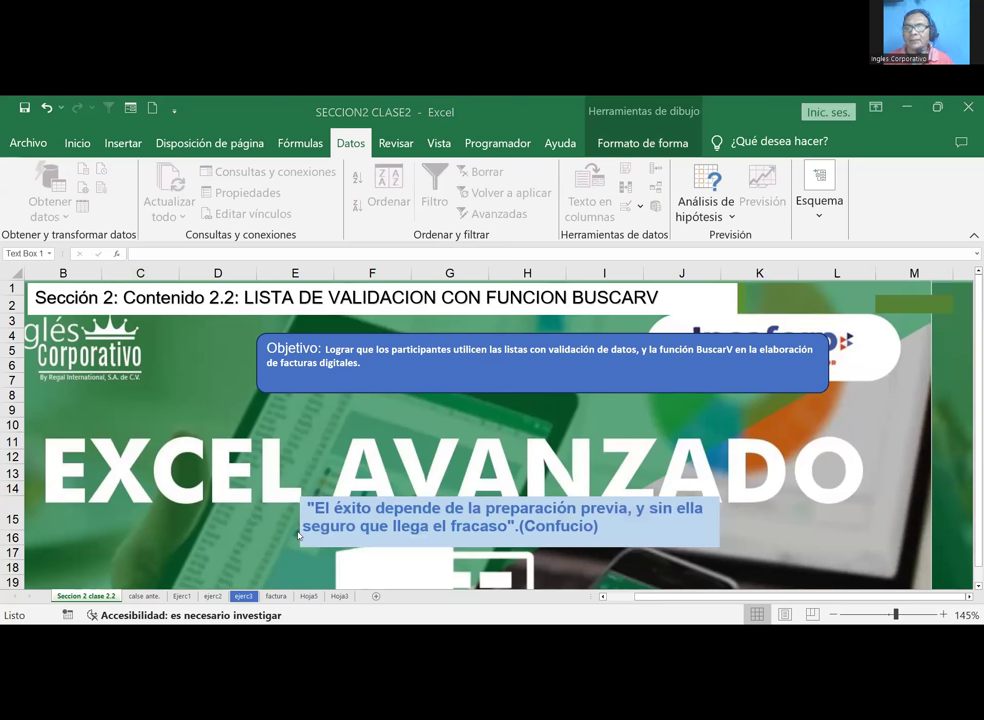
pyautogui.click(634, 511)
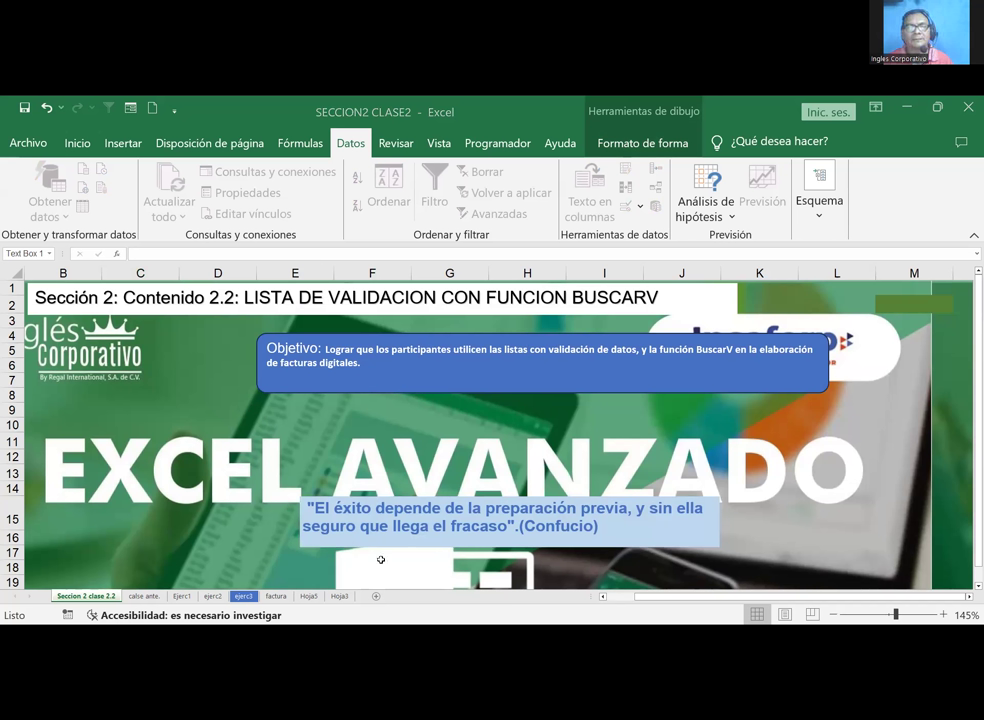
pyautogui.click(505, 495)
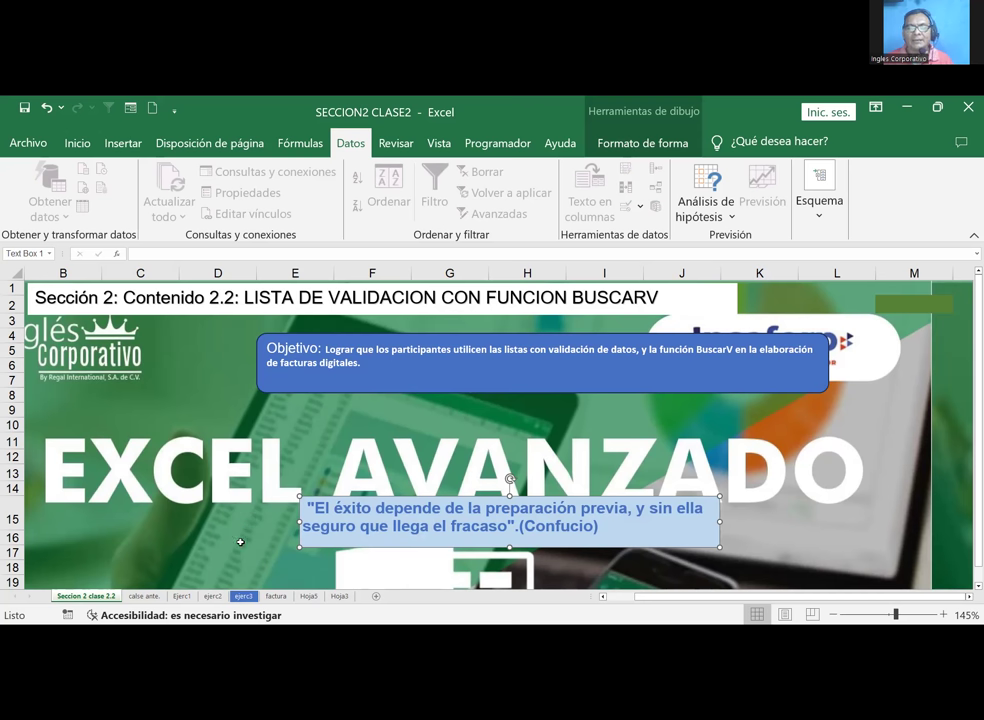
# Step: Select the whole quote text, deselect the box, and move to the Ejerc1 vendor table sheet
pyautogui.click(268, 521)
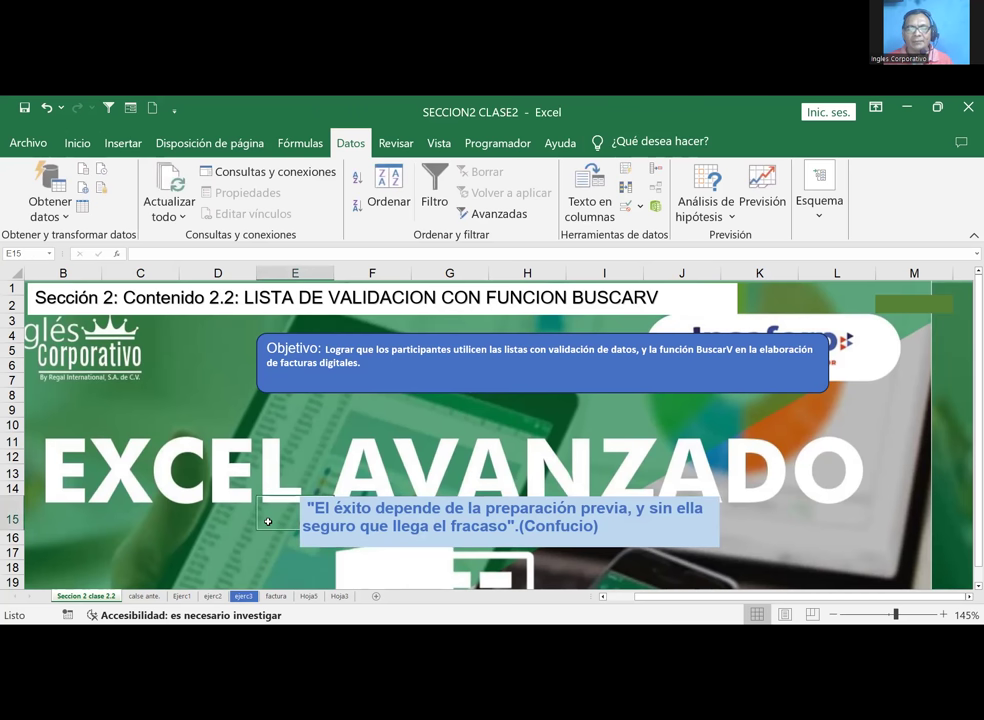
pyautogui.click(382, 497)
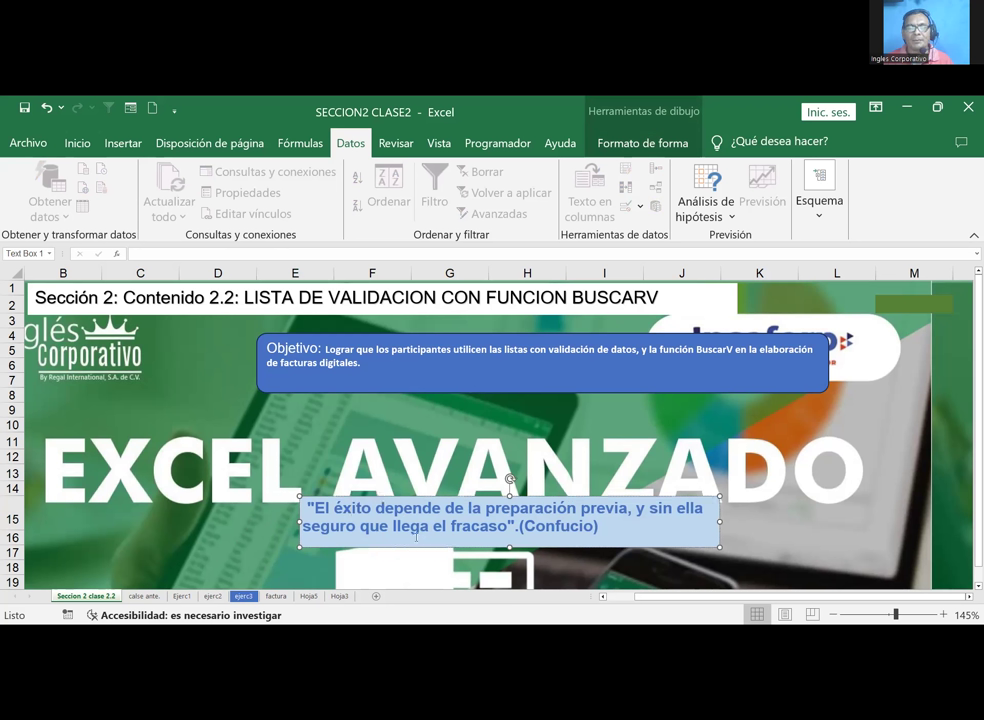
pyautogui.moveTo(510, 480)
pyautogui.mouseDown()
pyautogui.moveTo(510, 543)
pyautogui.moveTo(510, 481)
pyautogui.mouseUp()
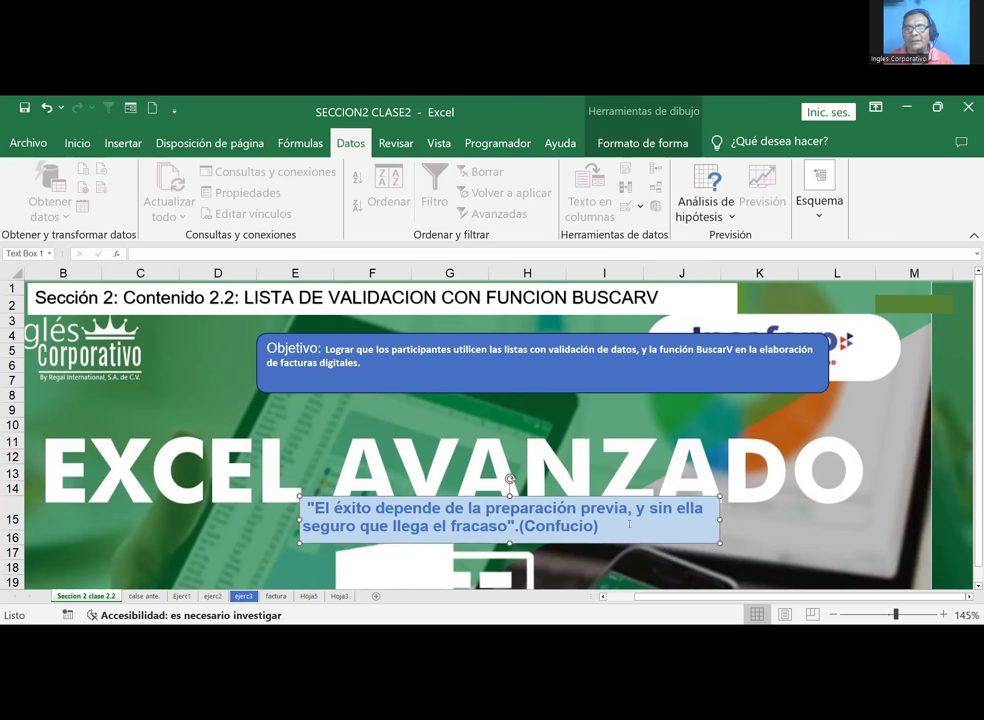
pyautogui.moveTo(615, 530); pyautogui.dragTo(296, 509)
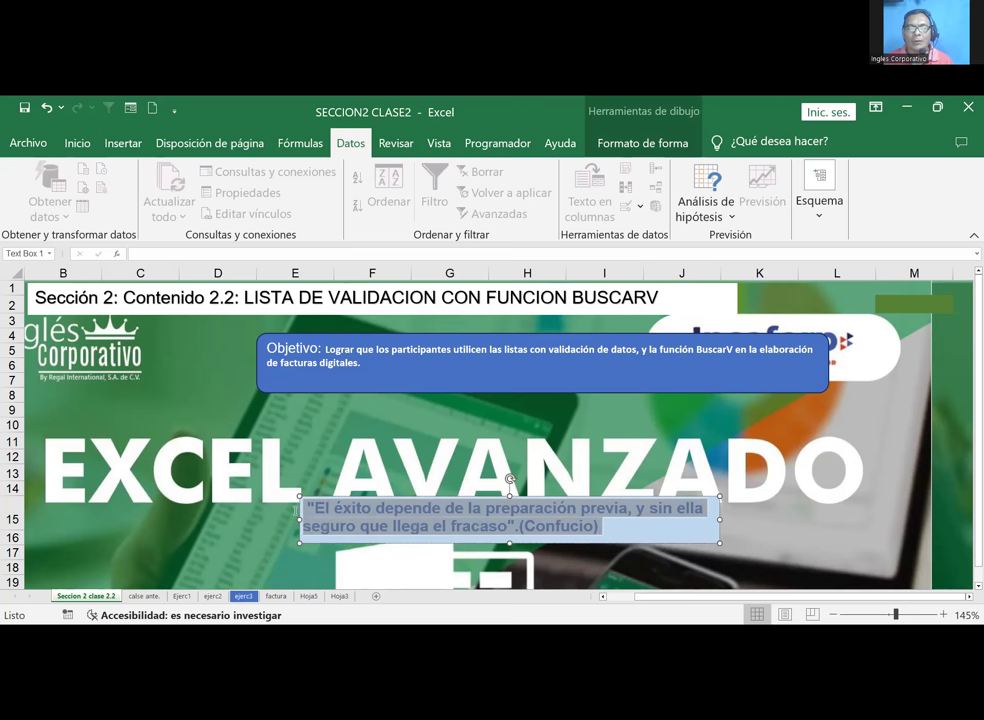
pyautogui.click(801, 511)
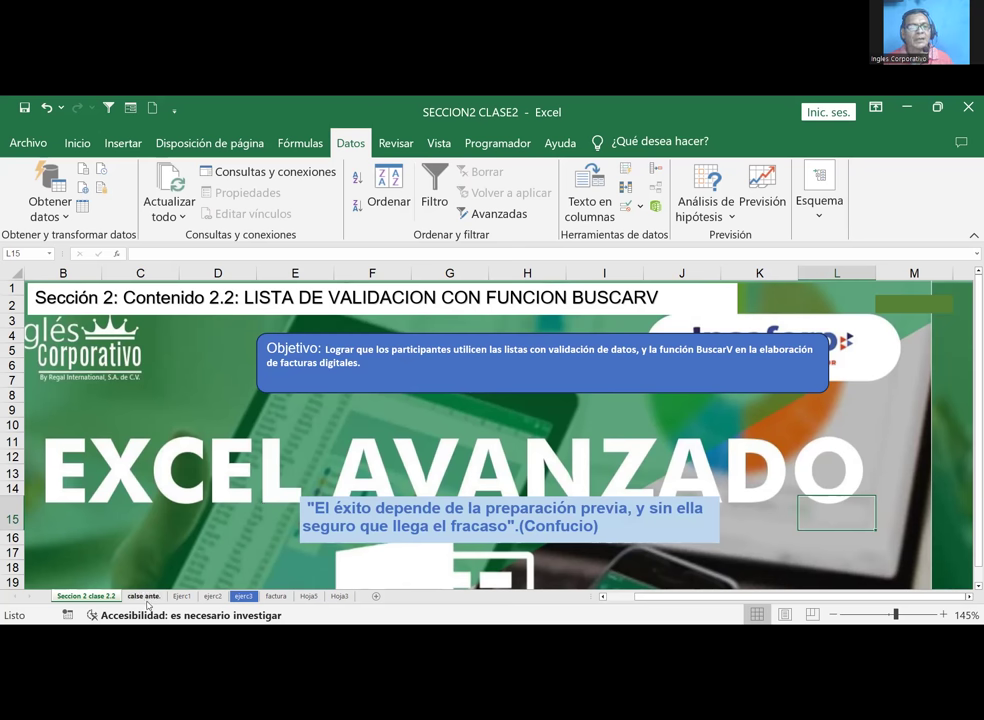
pyautogui.click(181, 596)
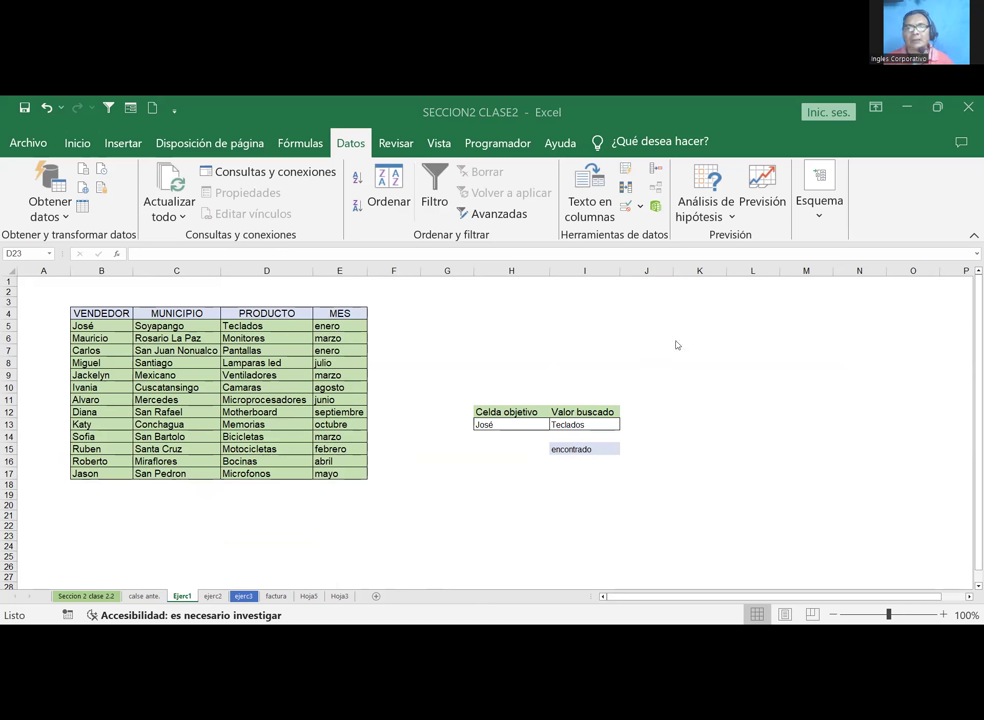
# Step: Switch to PowerPoint and run the slide show from slide 1 on BUSCARV syntax
pyautogui.hotkey('alt', 'Tab')
pyautogui.click(105, 300)
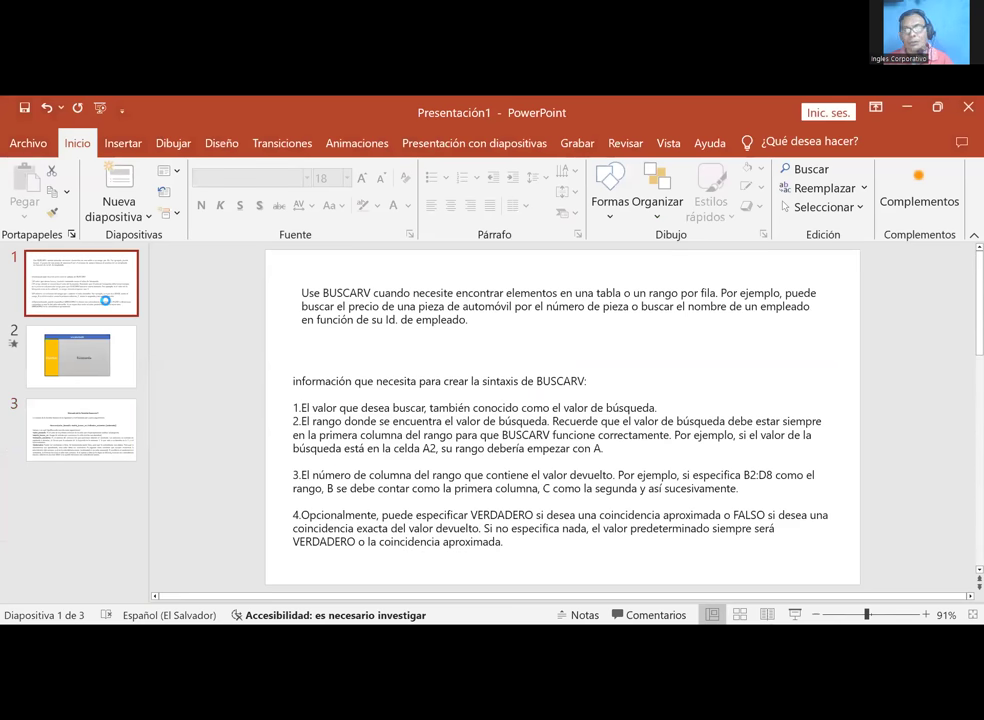
pyautogui.press('F5')
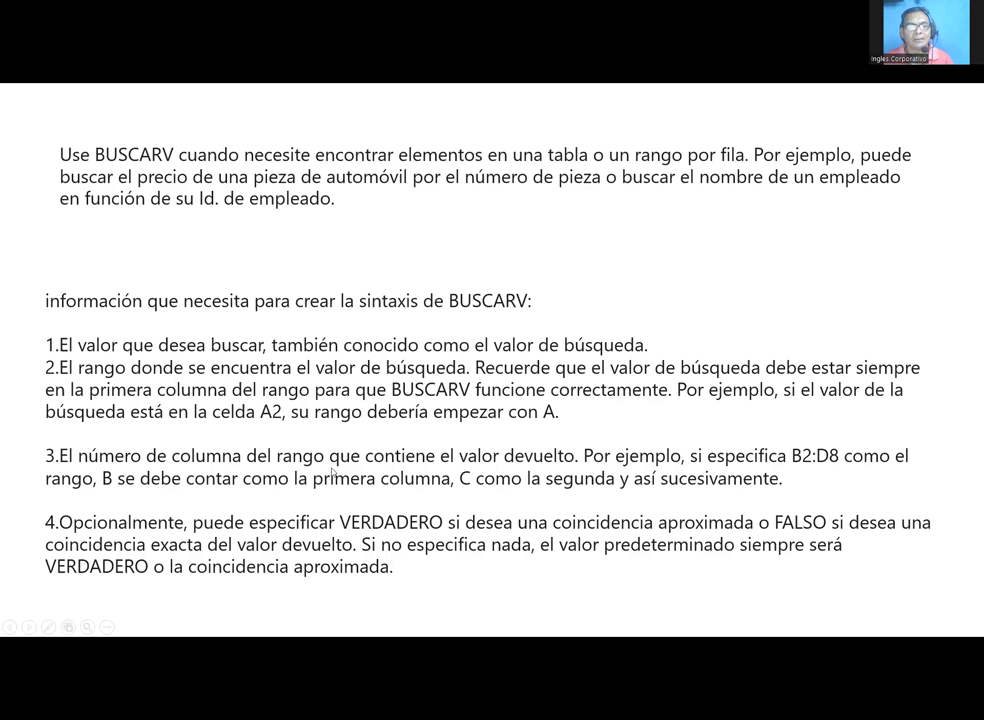
pyautogui.click(250, 479)
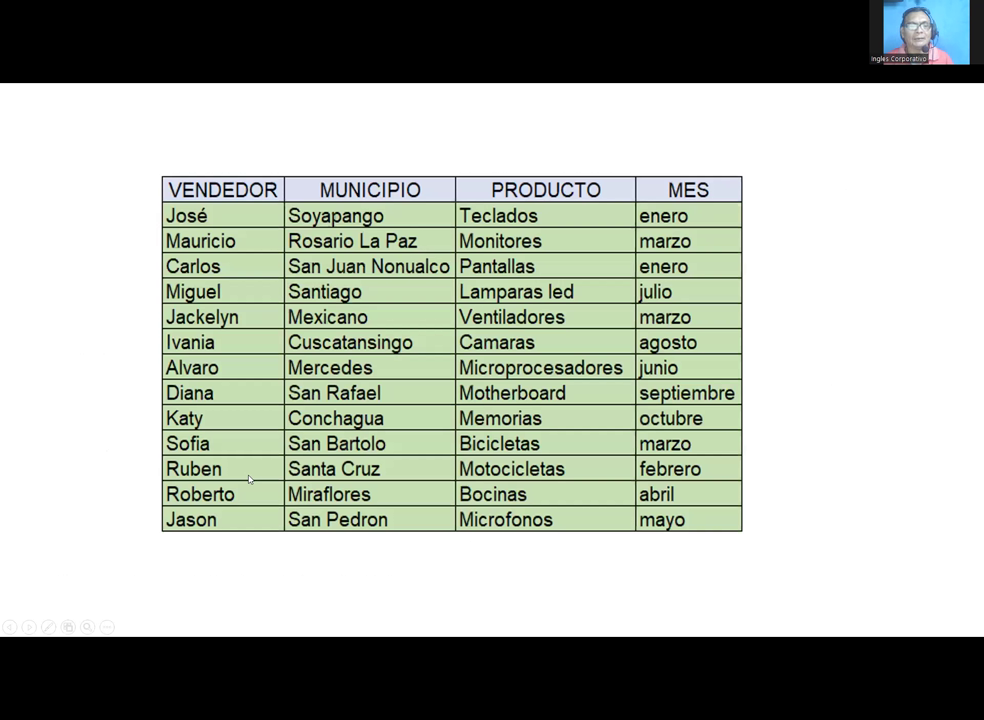
pyautogui.press('Left')
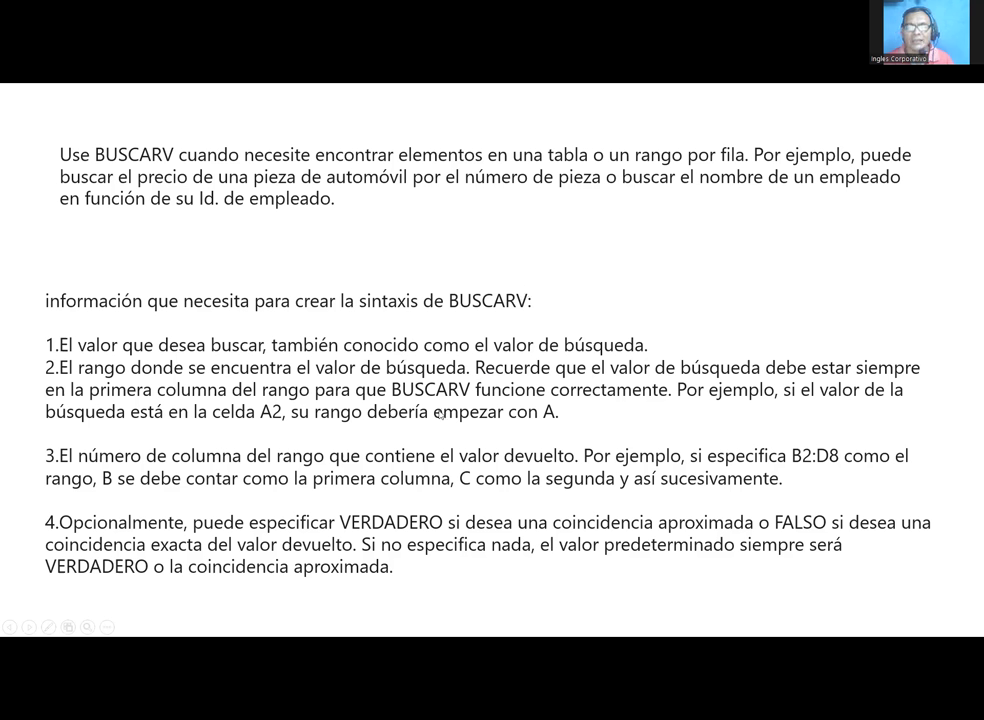
# Step: Advance the slide show to the table of 13 vendors with municipality, product and month
pyautogui.click(578, 306)
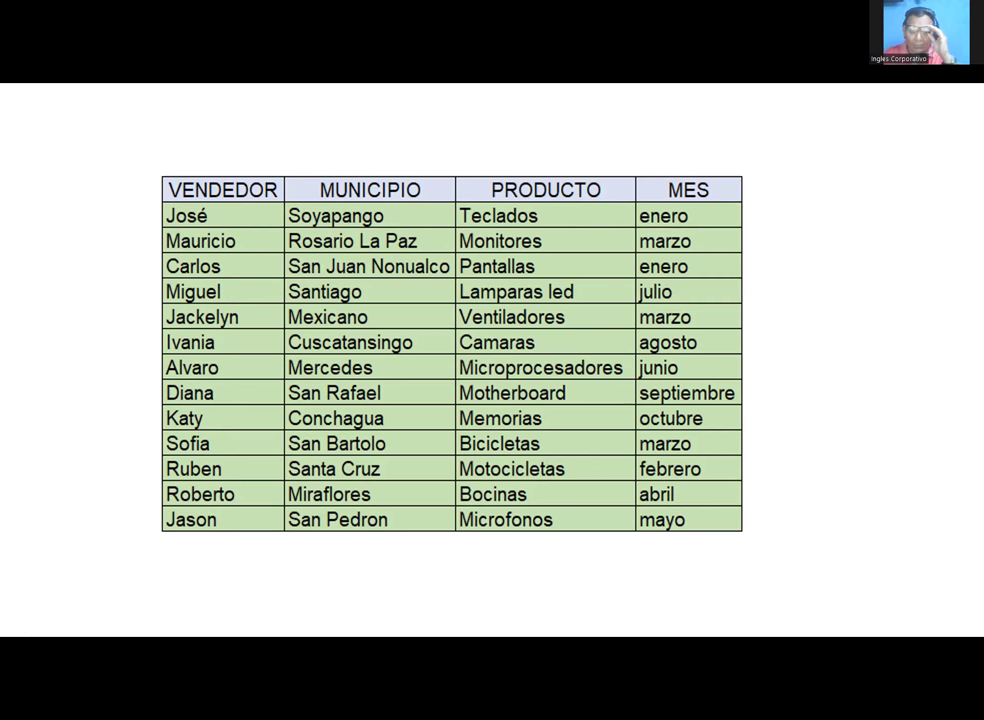
# Step: Reveal Encabezado over the headers, Objetivo over the names, Búsqueda over the data, then return to Excel
pyautogui.click(840, 401)
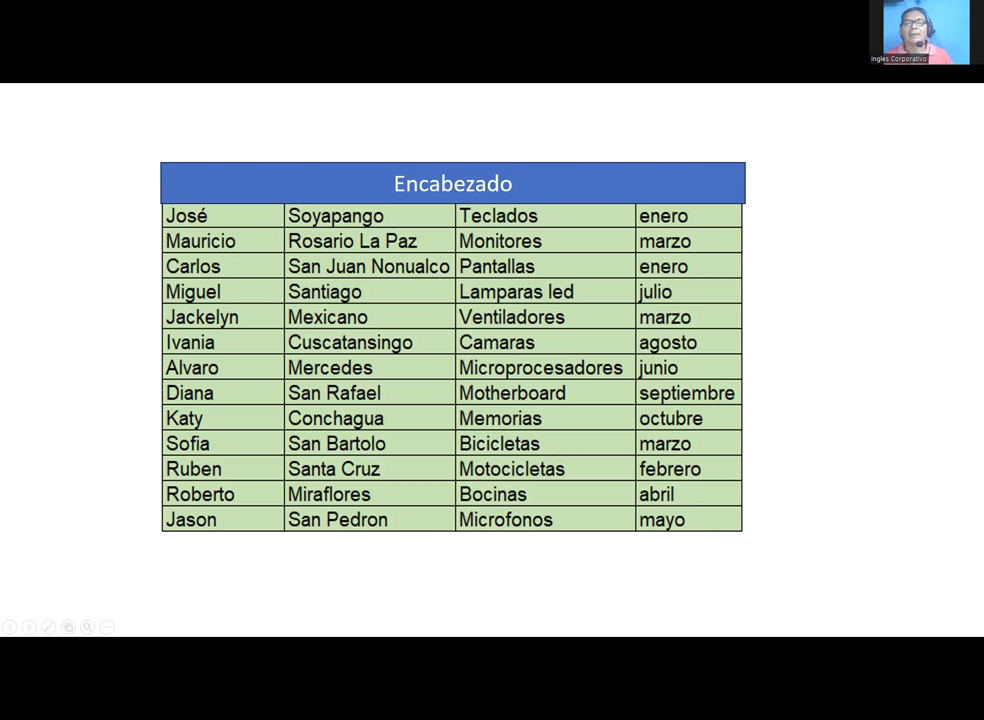
pyautogui.press('Right')
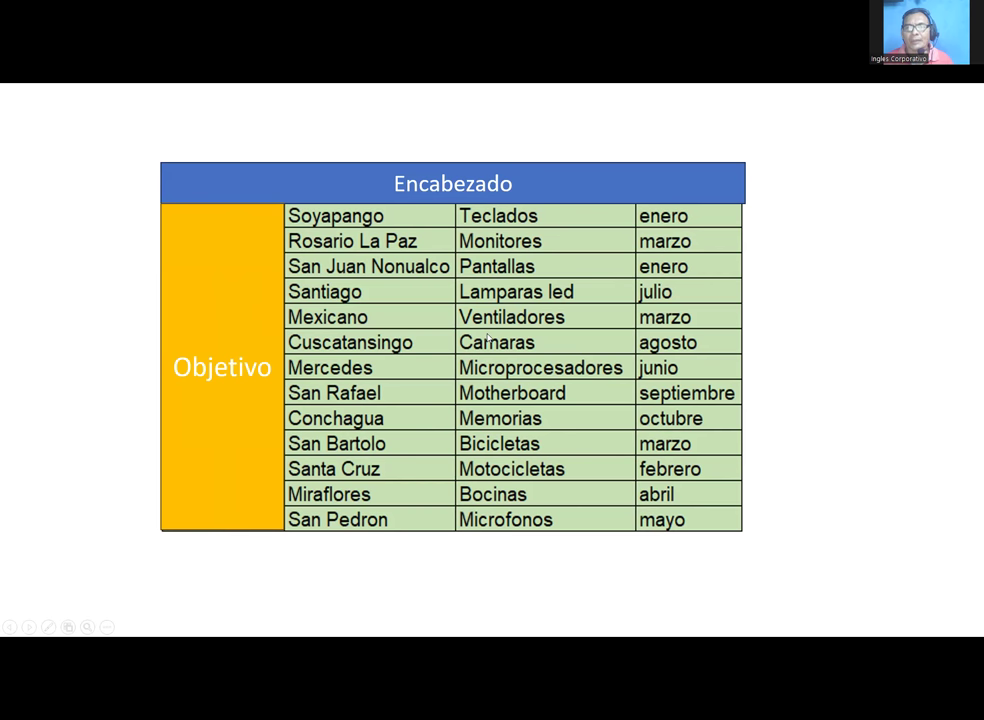
pyautogui.press('Right')
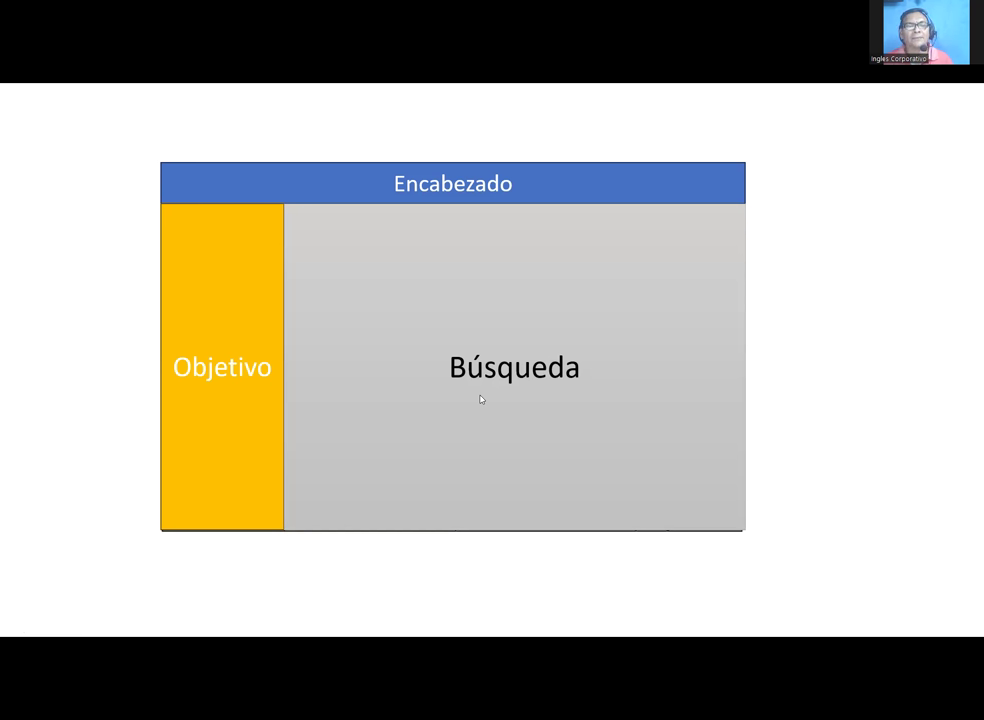
pyautogui.hotkey('alt', 'Tab')
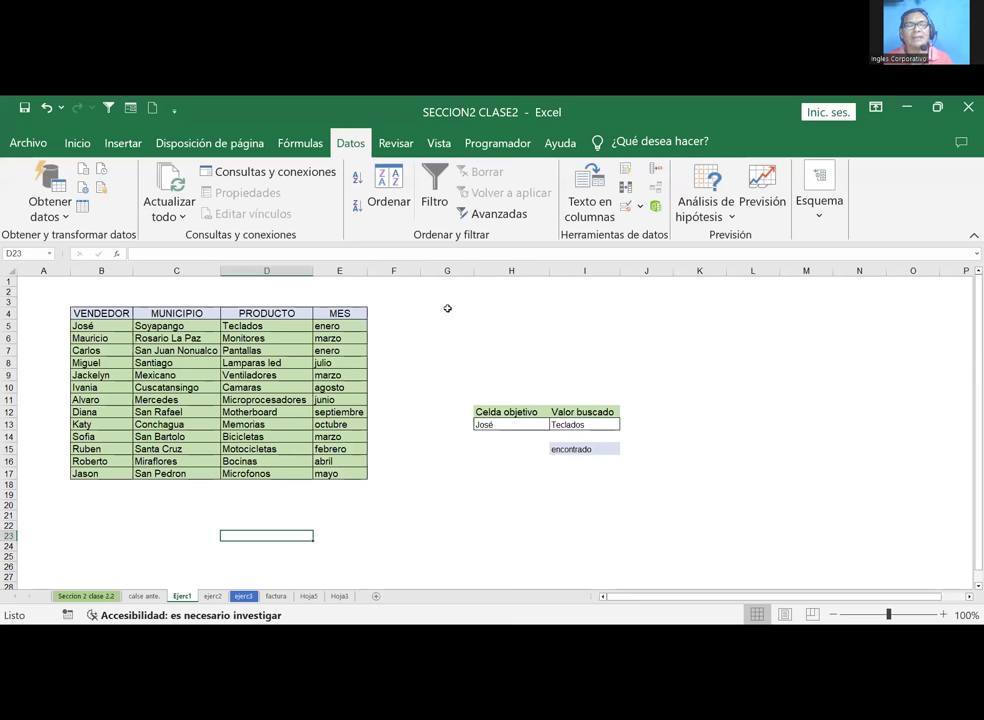
# Step: Point out the VENDEDOR, MUNICIPIO and PRODUCTO header cells of the seller table
pyautogui.click(97, 314)
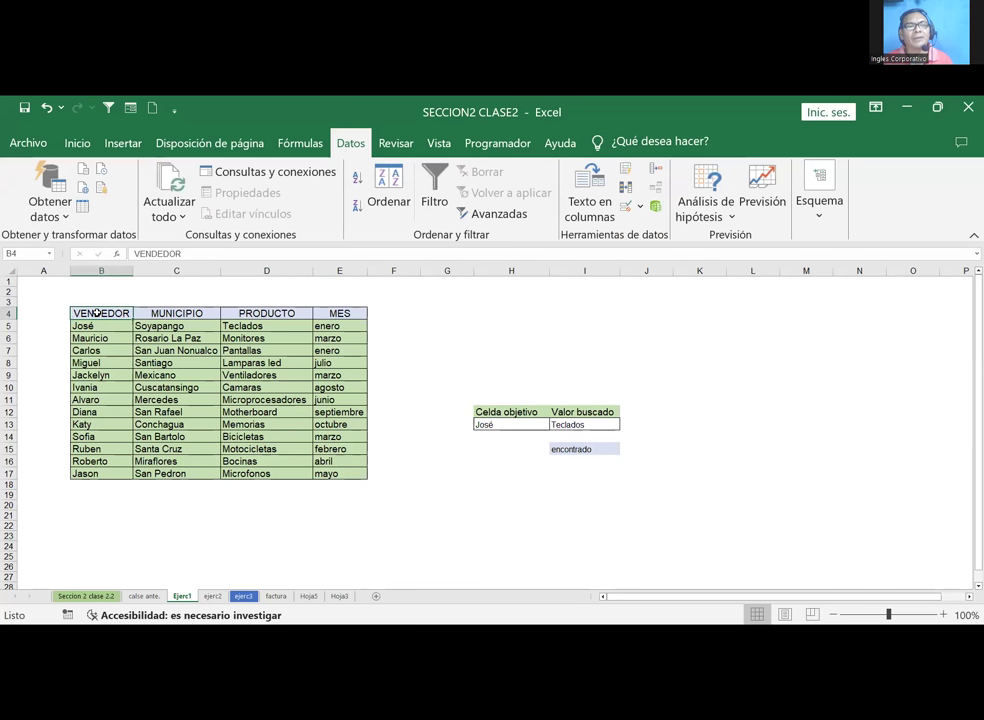
pyautogui.click(176, 316)
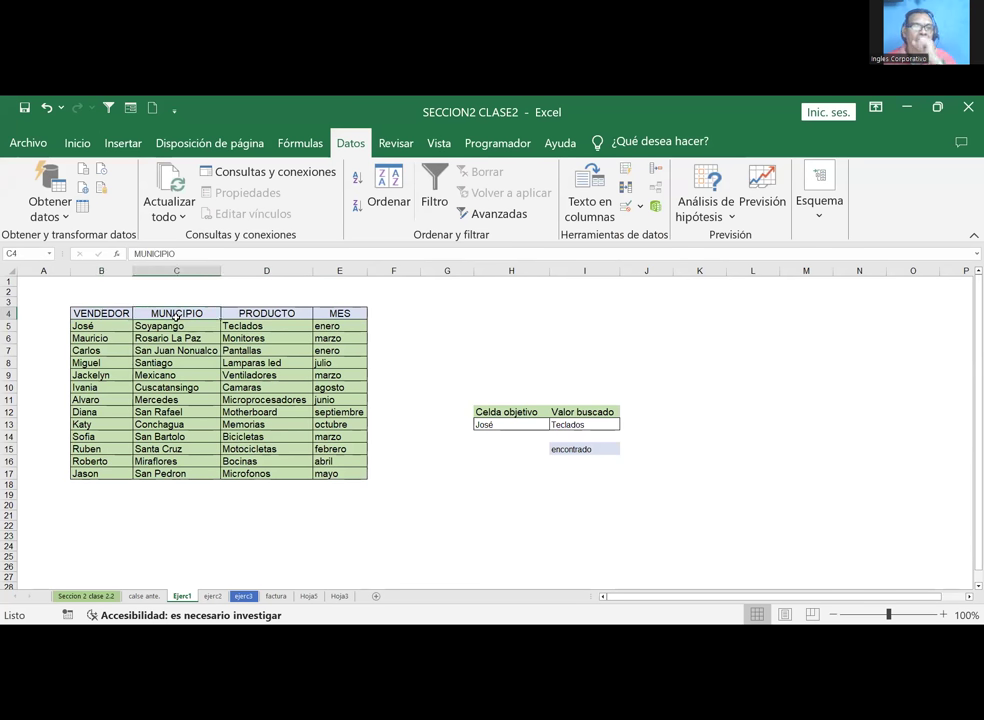
pyautogui.click(280, 314)
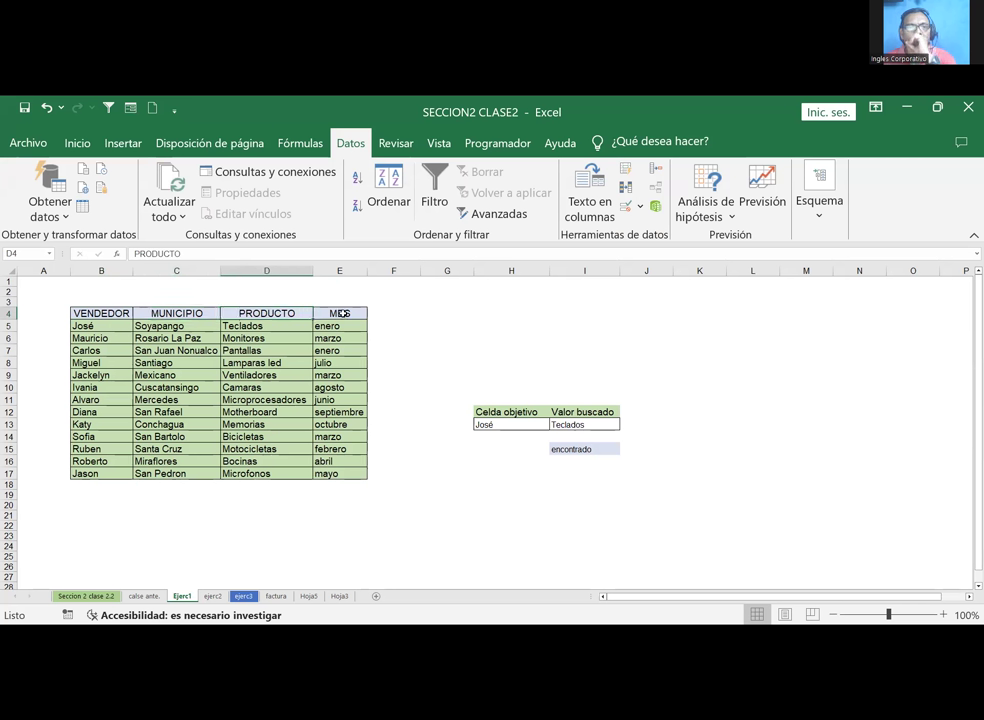
pyautogui.click(377, 313)
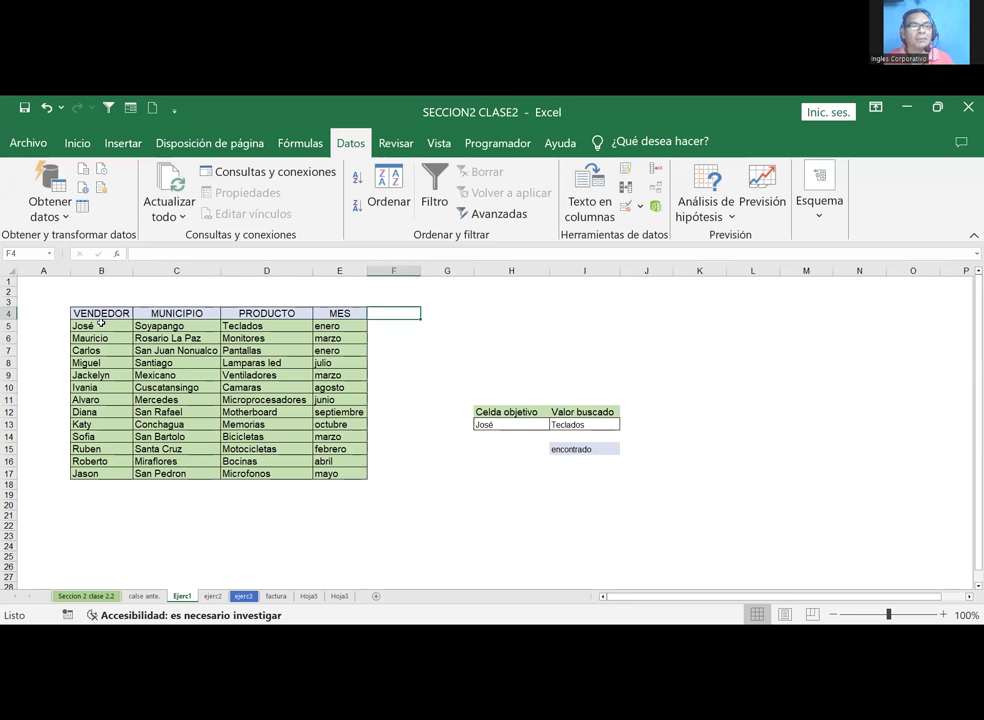
# Step: Select the VENDEDOR, MUNICIPIO, PRODUCTO and MES columns in turn, then target cell H13
pyautogui.moveTo(101, 325); pyautogui.dragTo(85, 473)
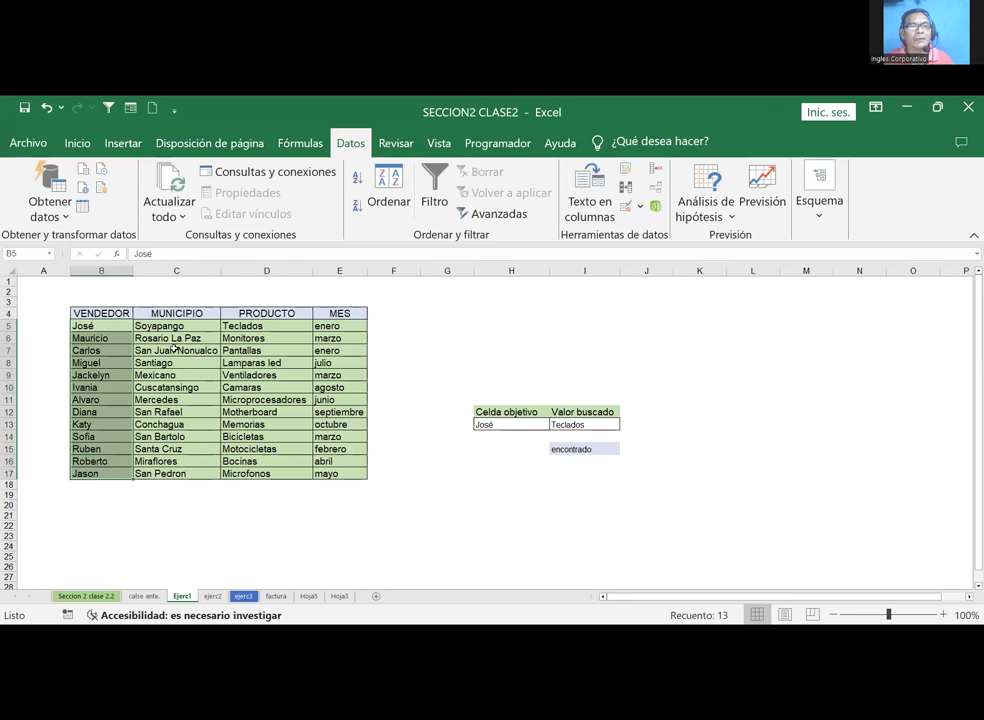
pyautogui.moveTo(160, 313); pyautogui.dragTo(150, 474)
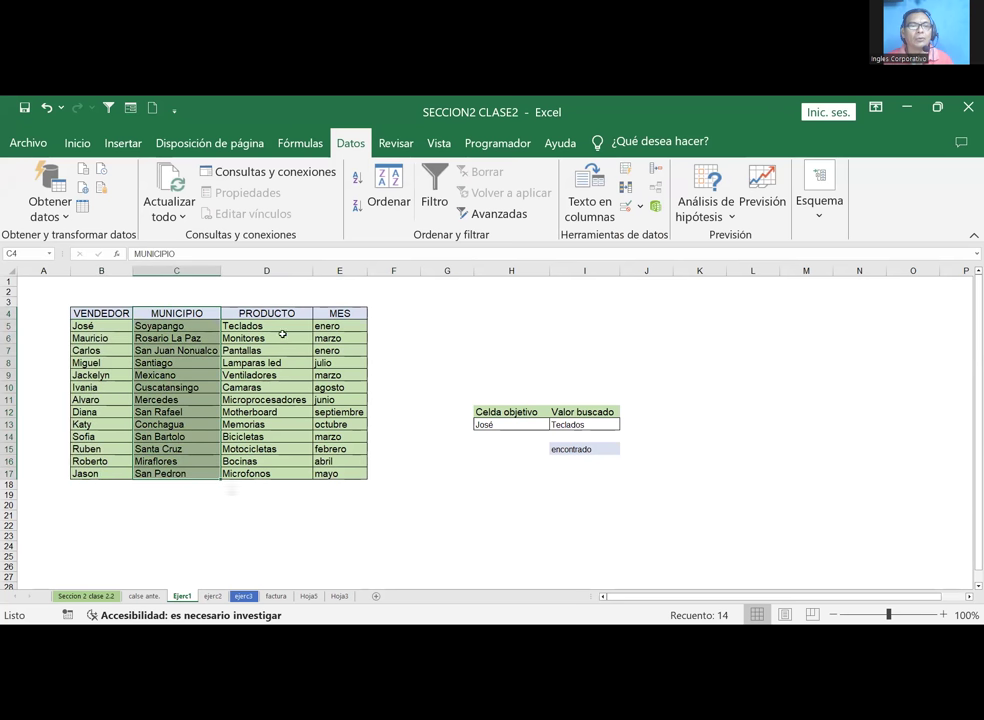
pyautogui.moveTo(267, 313); pyautogui.dragTo(260, 483)
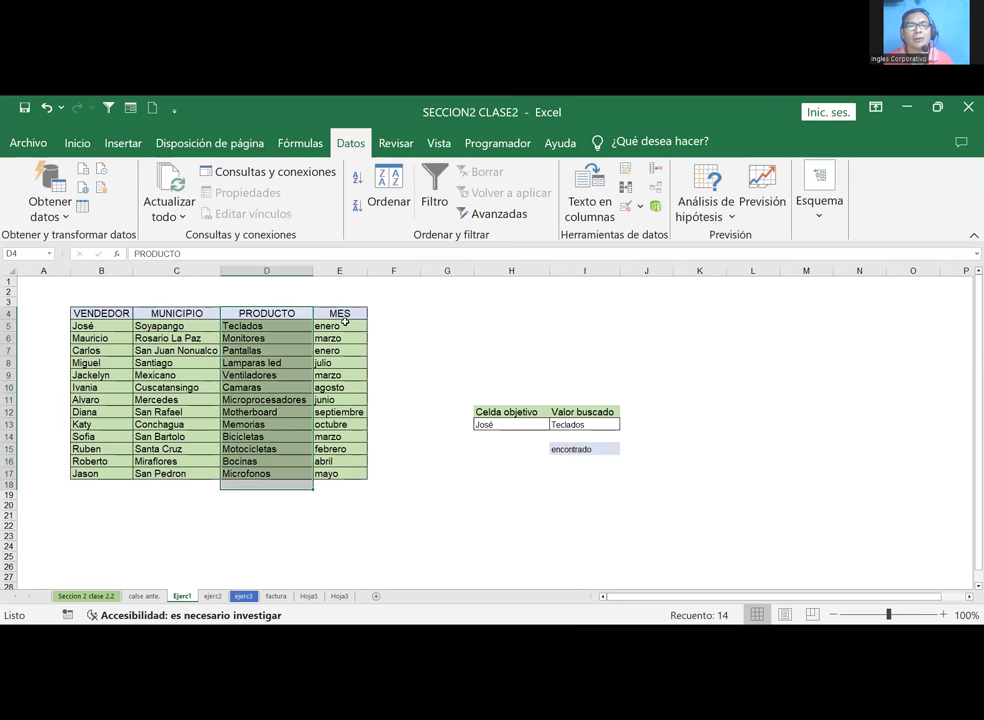
pyautogui.moveTo(343, 318); pyautogui.dragTo(330, 475)
pyautogui.click(485, 334)
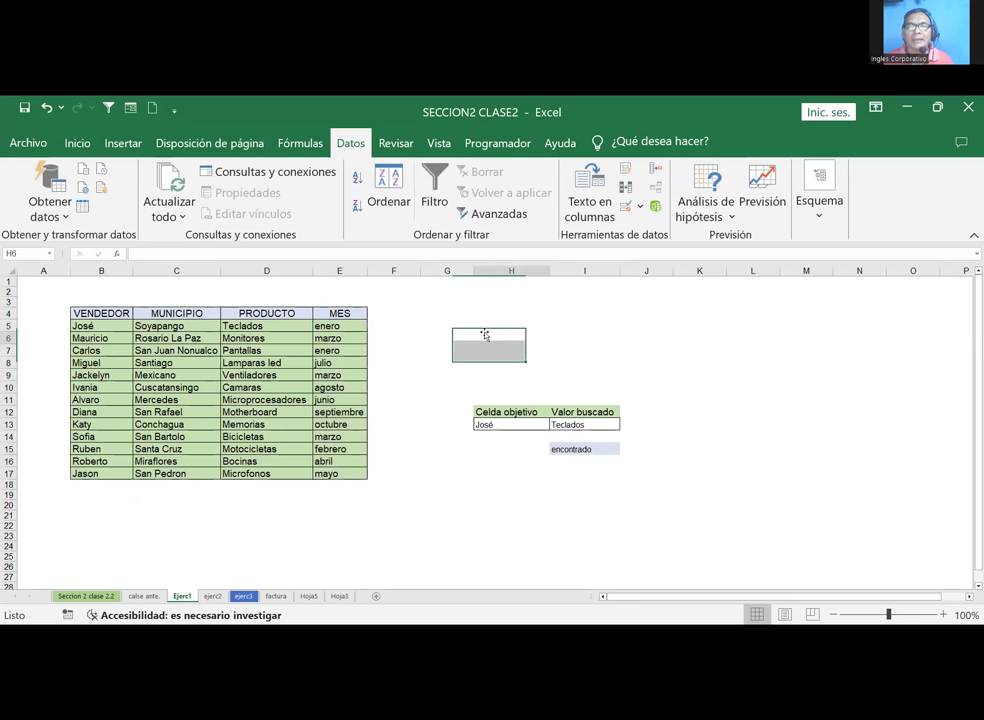
pyautogui.click(506, 426)
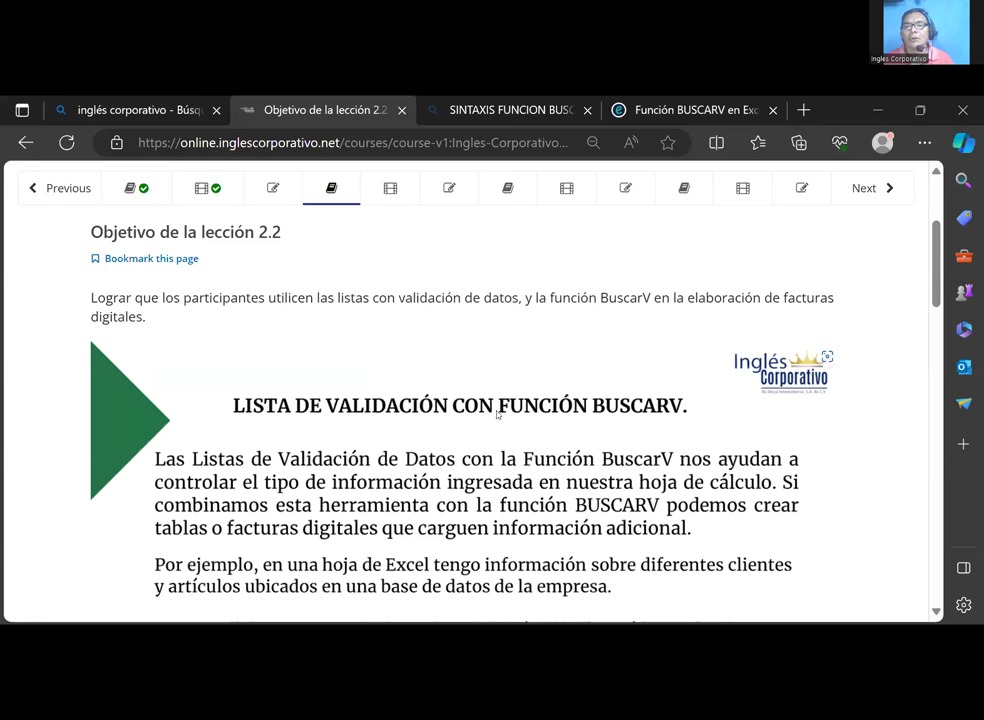
# Step: Scroll the lesson page to the example client and article tables, then select cell H11 in Excel
pyautogui.scroll(-1, 496, 413)
pyautogui.scroll(-2, 496, 413)
pyautogui.scroll(-2, 496, 413)
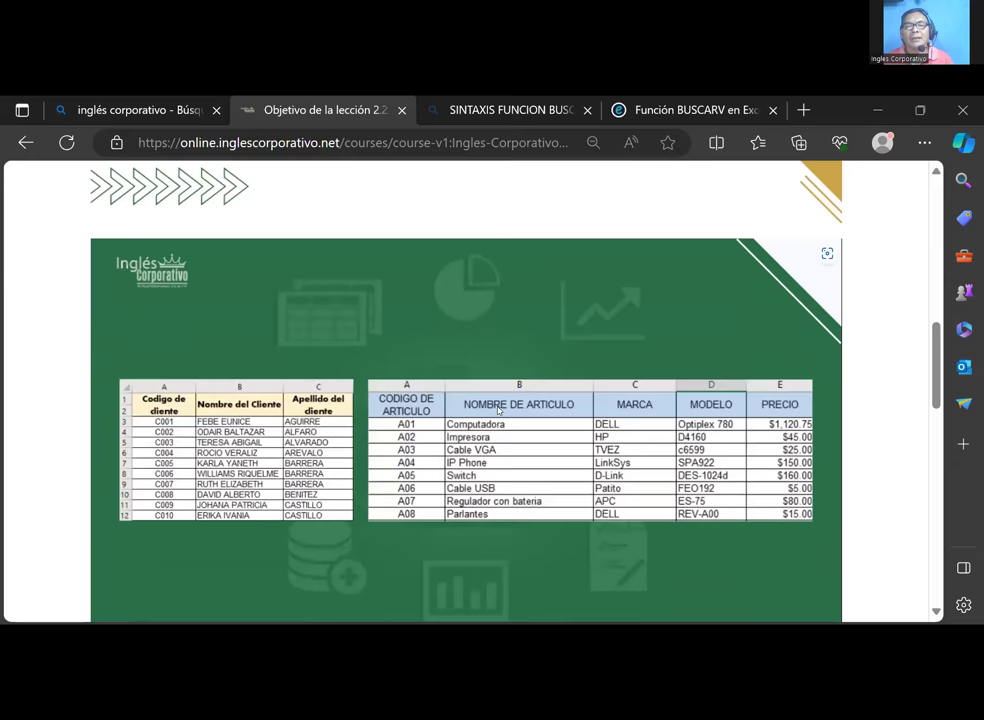
pyautogui.scroll(-1, 599, 355)
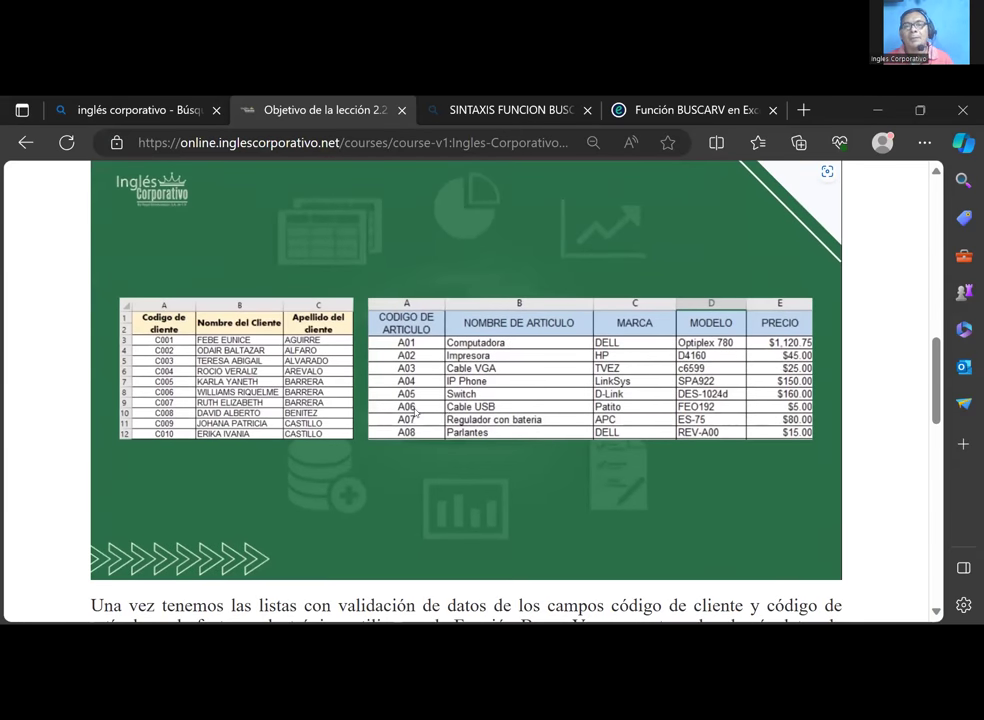
pyautogui.scroll(-2, 320, 317)
pyautogui.scroll(-2, 414, 410)
pyautogui.scroll(-2, 414, 410)
pyautogui.scroll(2, 415, 408)
pyautogui.scroll(3, 479, 349)
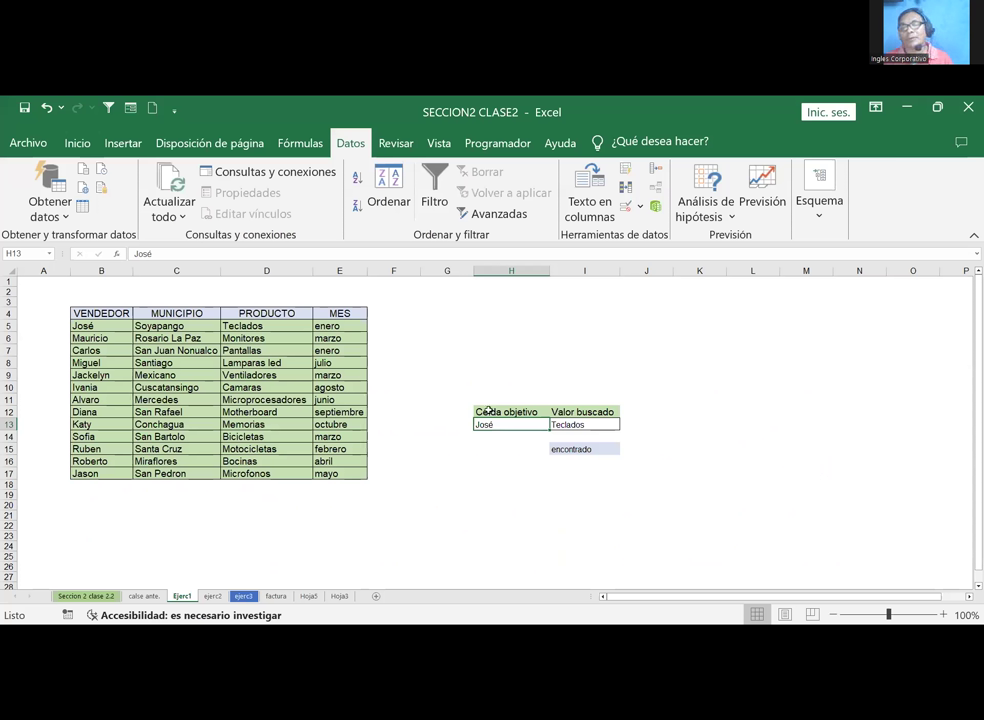
pyautogui.click(483, 396)
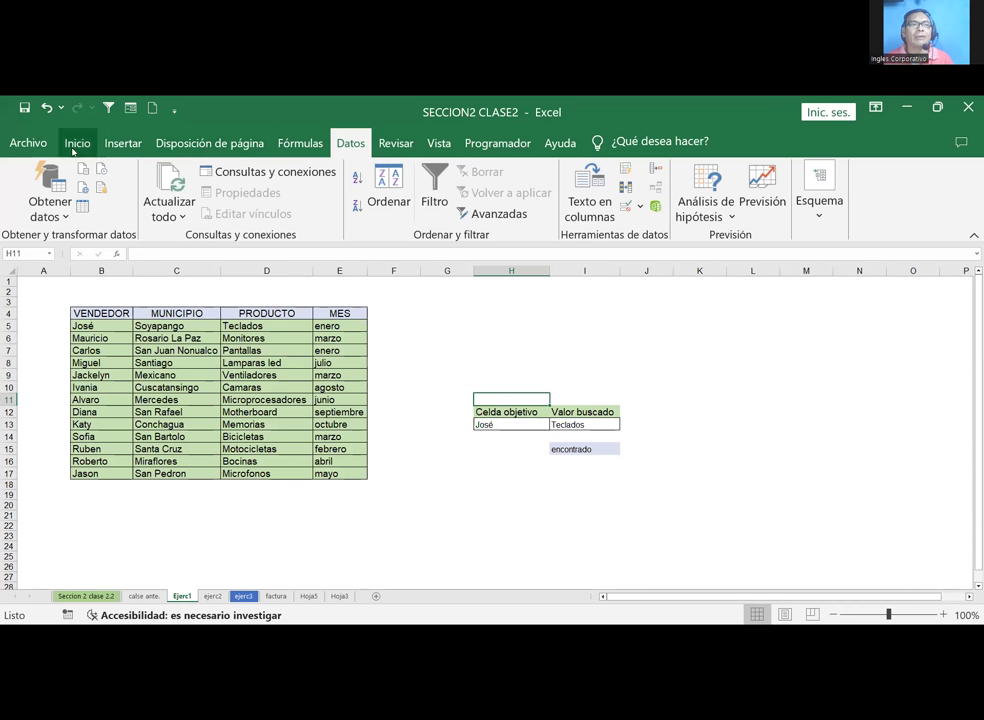
# Step: Insert a WordArt reading CONSULTAS and place it above the Celda objetivo and Valor buscado cells
pyautogui.click(31, 143)
pyautogui.click(15, 134)
pyautogui.click(75, 143)
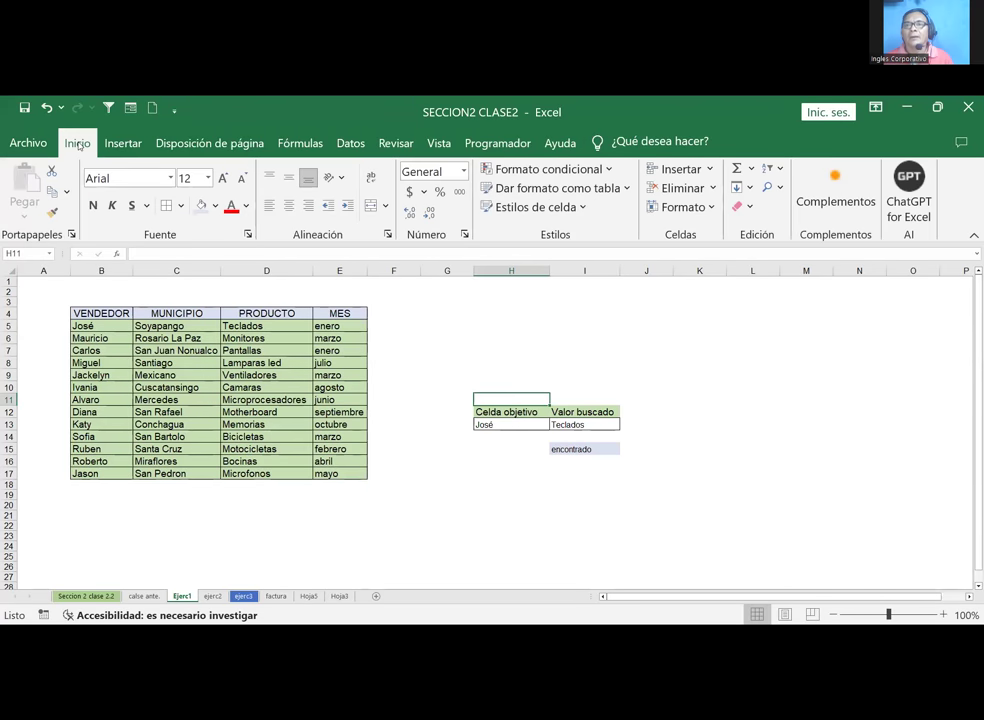
pyautogui.click(126, 145)
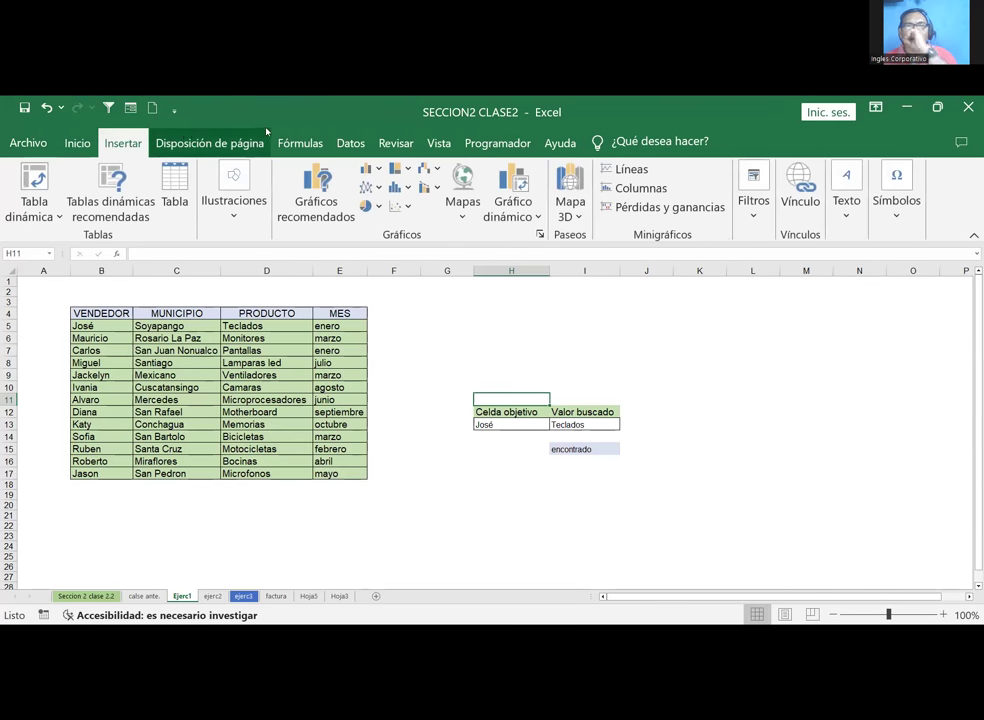
pyautogui.click(849, 217)
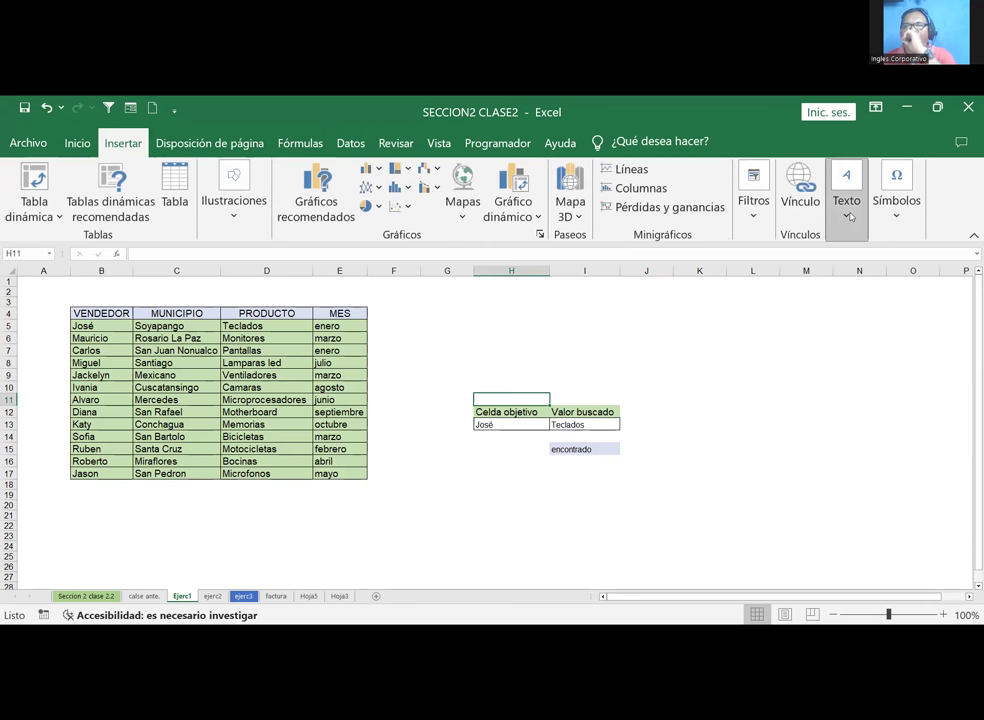
pyautogui.click(789, 346)
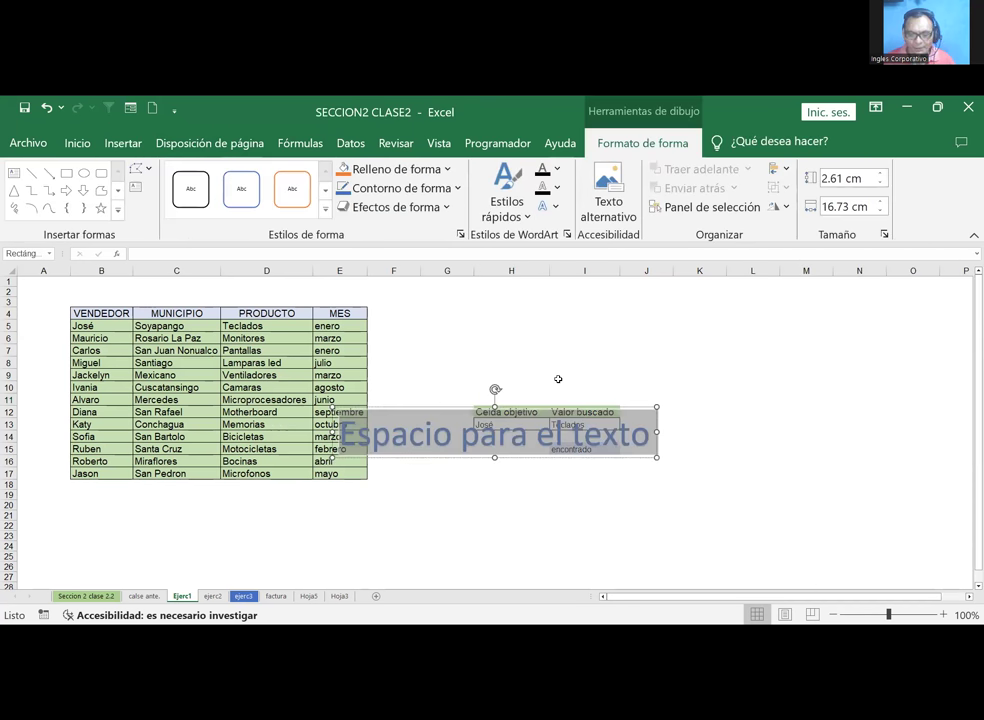
pyautogui.write('CONSULTA')
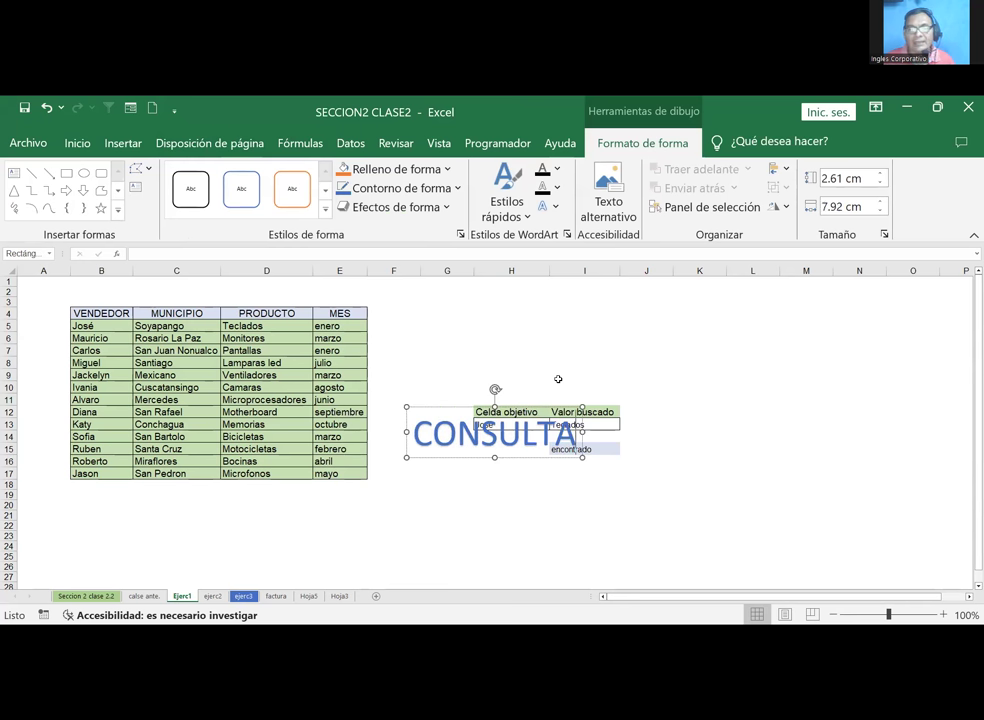
pyautogui.write('S')
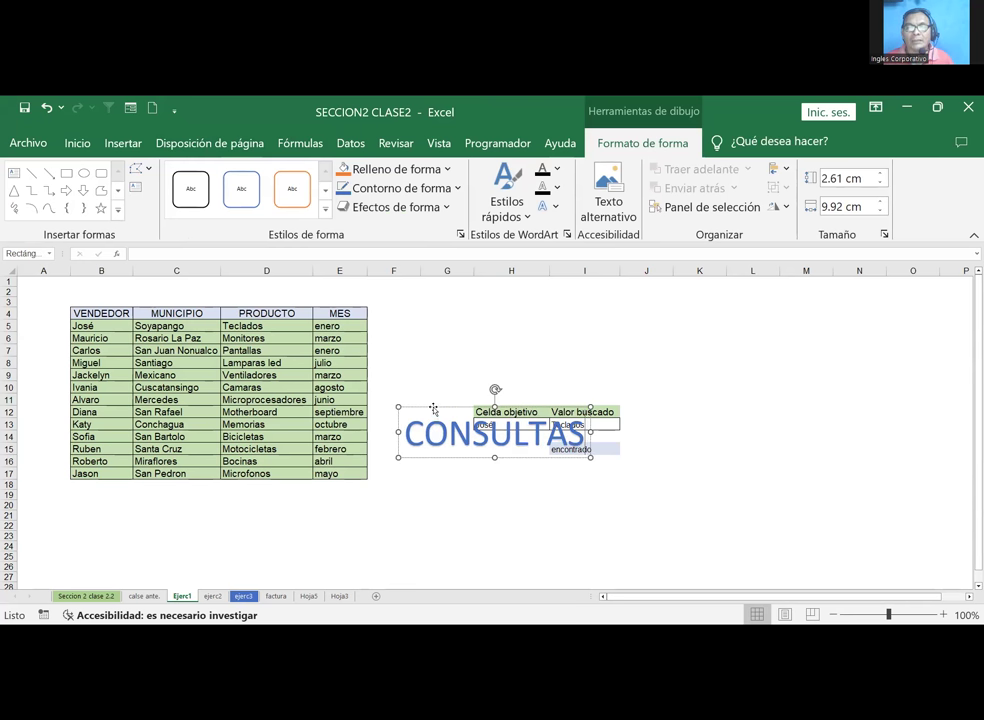
pyautogui.moveTo(433, 409); pyautogui.dragTo(491, 350)
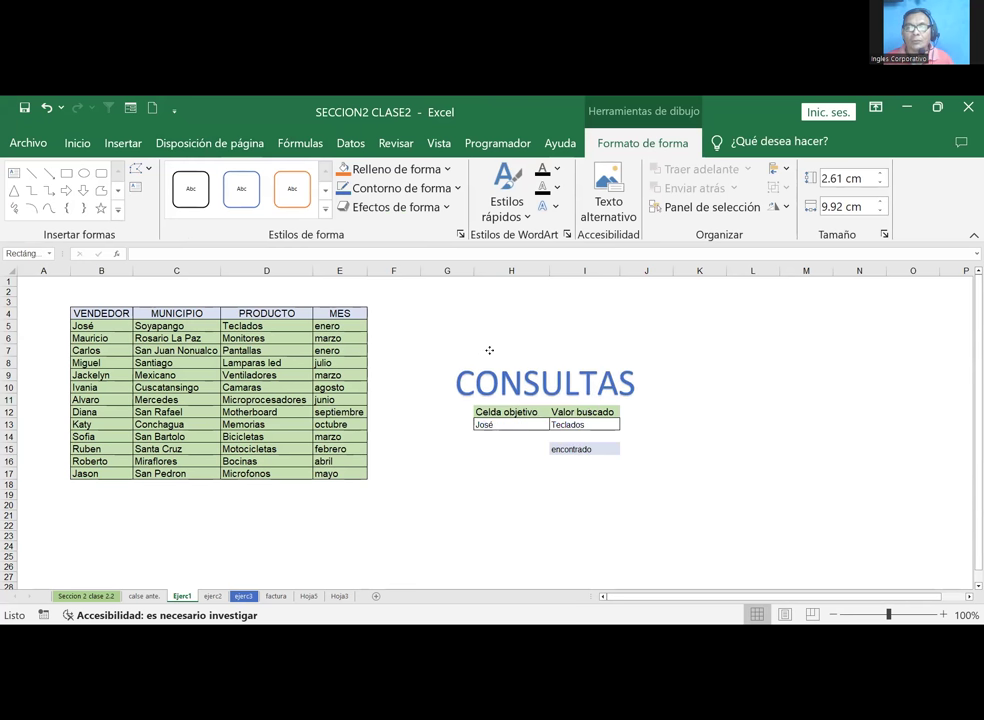
pyautogui.doubleClick(641, 377)
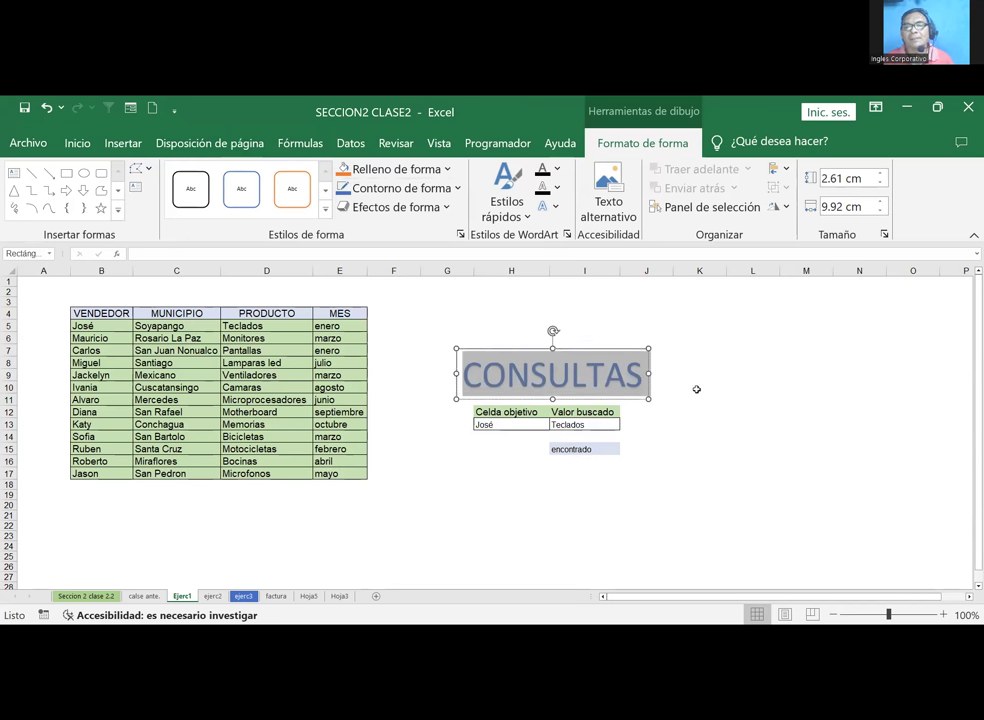
pyautogui.press('Escape')
pyautogui.press('Escape')
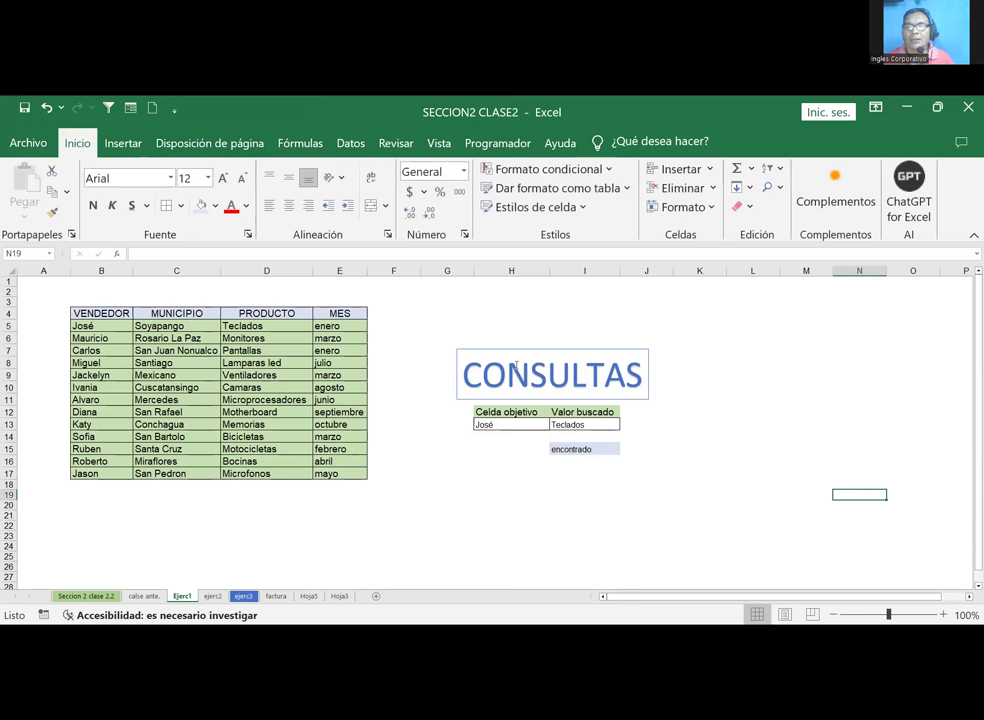
pyautogui.click(512, 349)
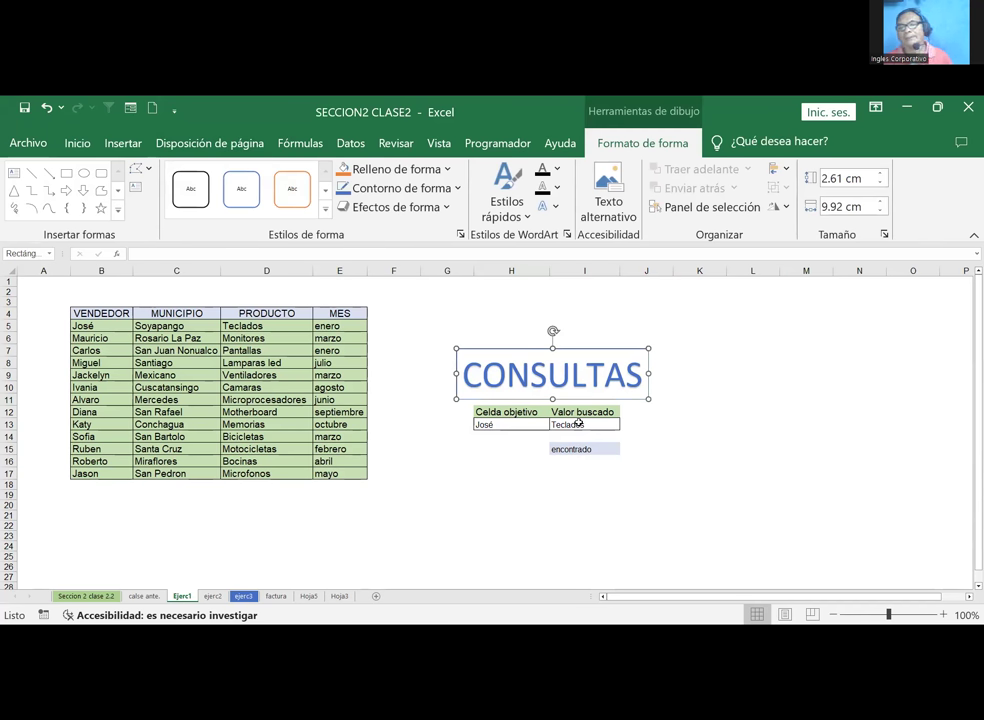
pyautogui.click(495, 422)
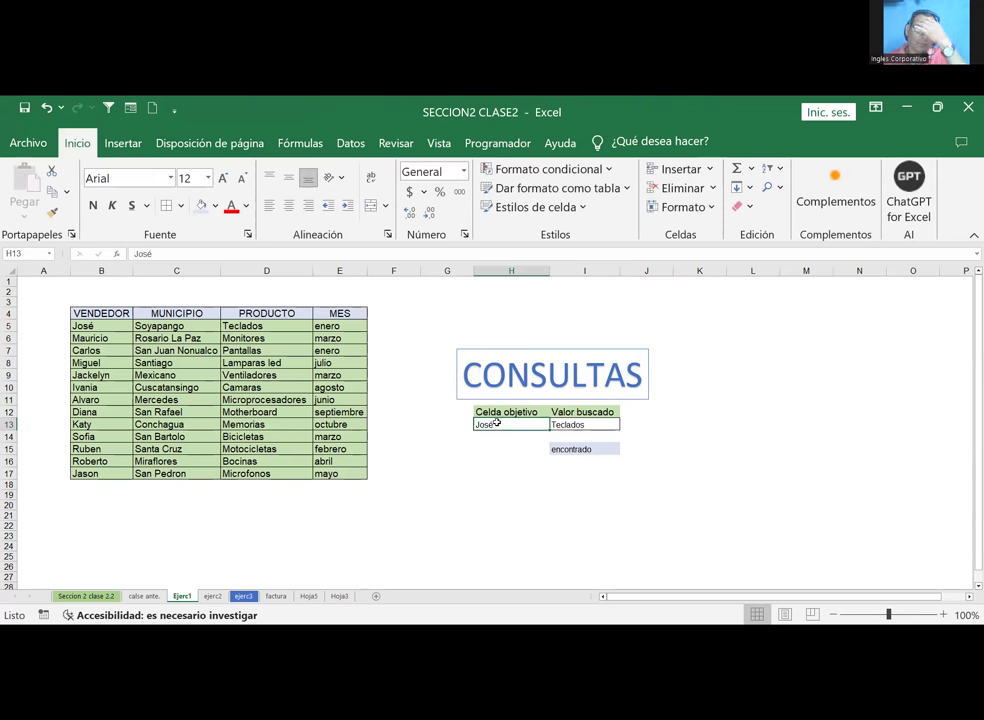
pyautogui.click(596, 425)
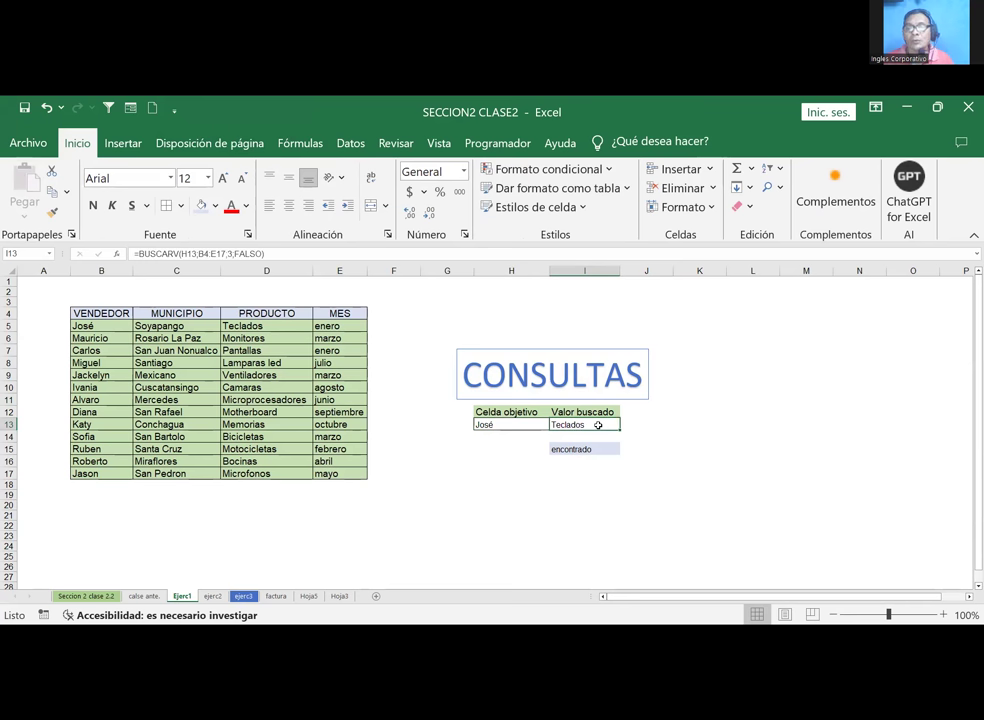
pyautogui.click(494, 424)
pyautogui.click(798, 329)
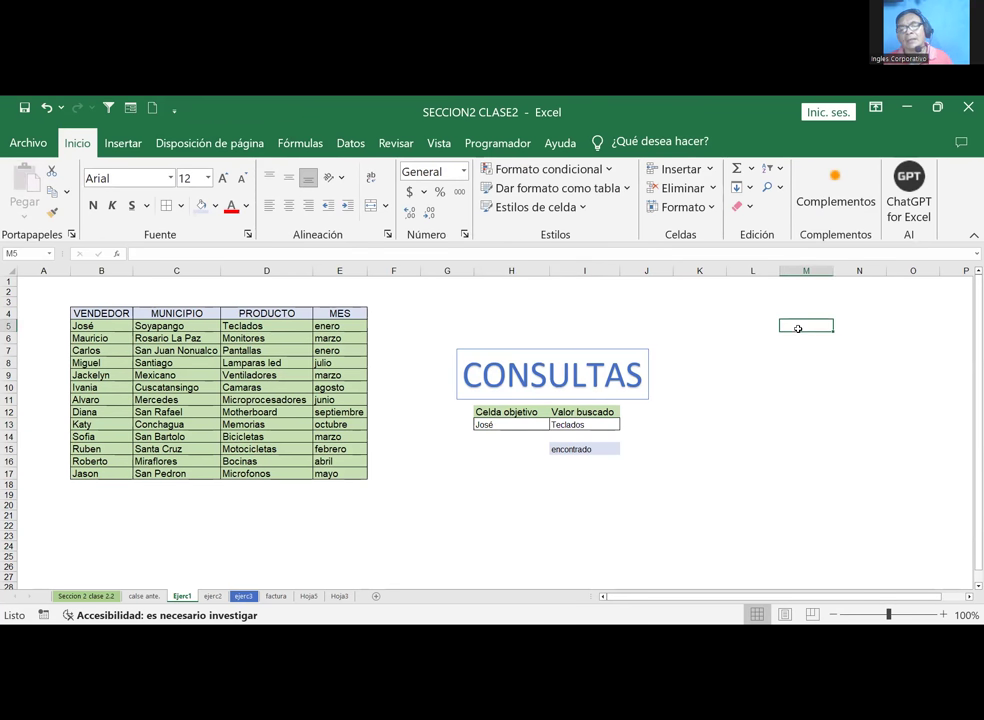
pyautogui.moveTo(100, 313)
pyautogui.mouseDown()
pyautogui.moveTo(337, 363)
pyautogui.moveTo(343, 473)
pyautogui.mouseUp()
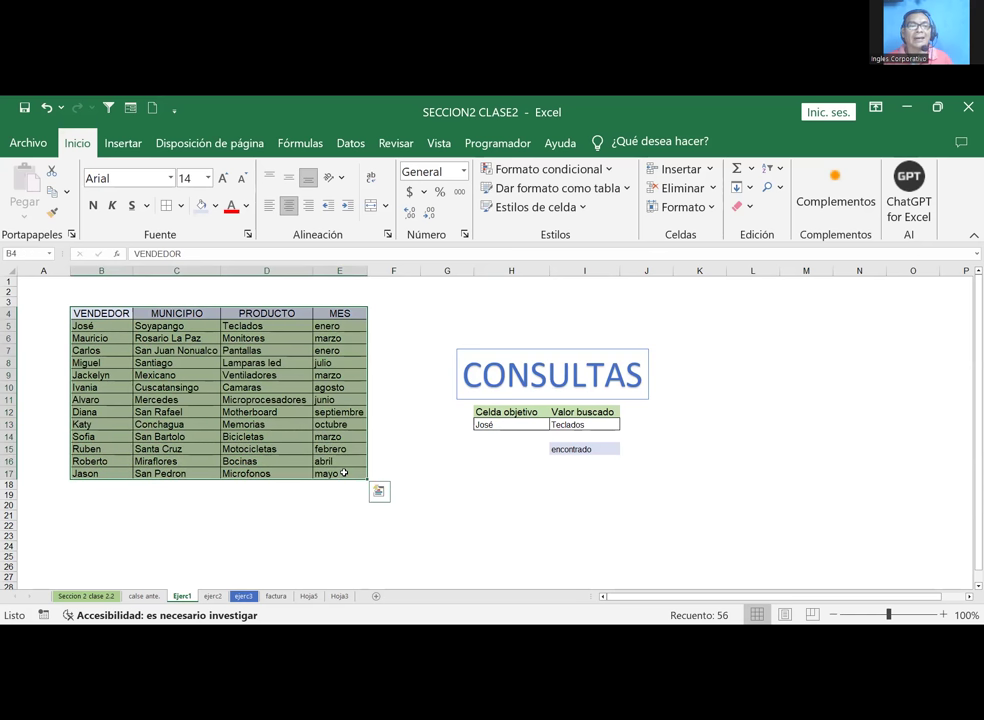
pyautogui.click(511, 473)
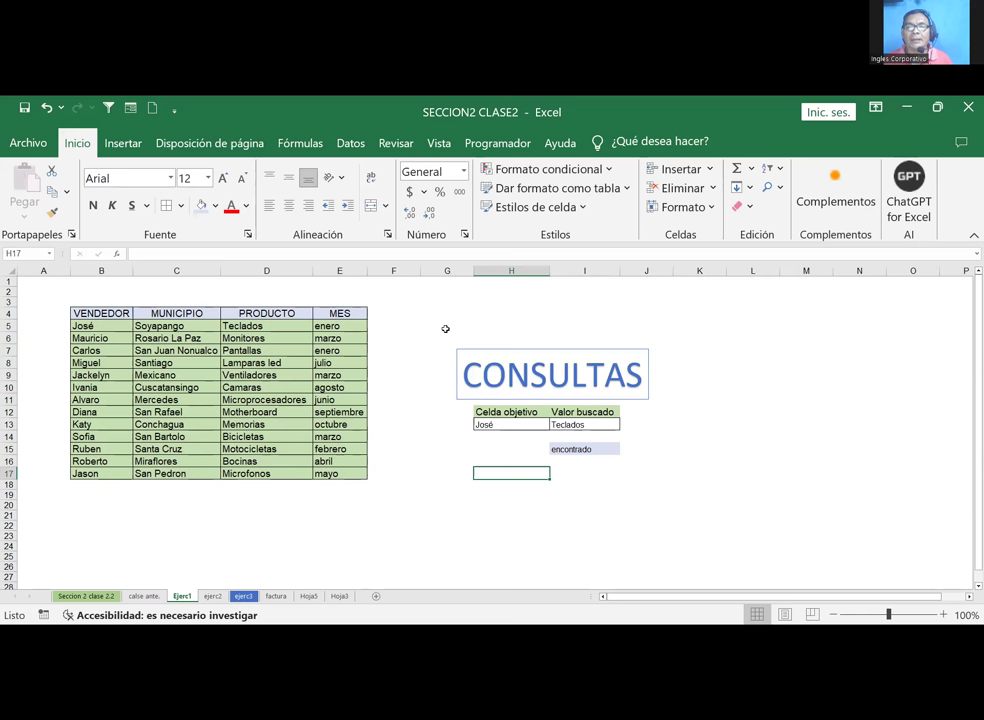
# Step: Fill the G5:J16 panel block with light yellow
pyautogui.moveTo(428, 324); pyautogui.dragTo(667, 458)
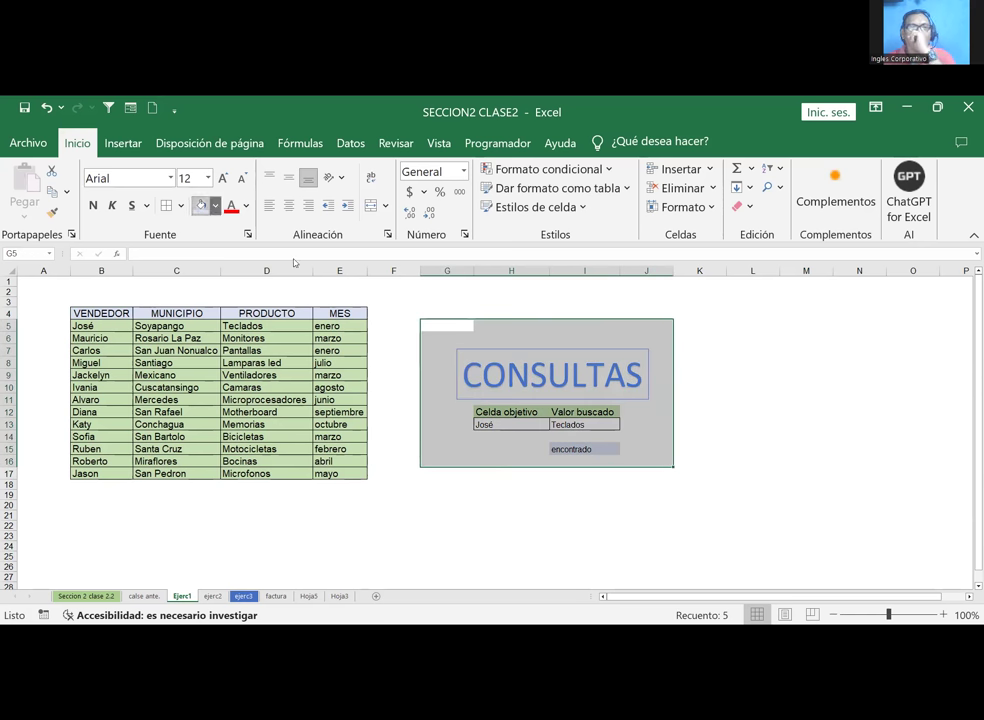
pyautogui.click(215, 207)
pyautogui.click(299, 253)
# Step: Check the CONSULTAS title, cell H5 and the Celda objetivo cell H13 of the panel
pyautogui.click(340, 515)
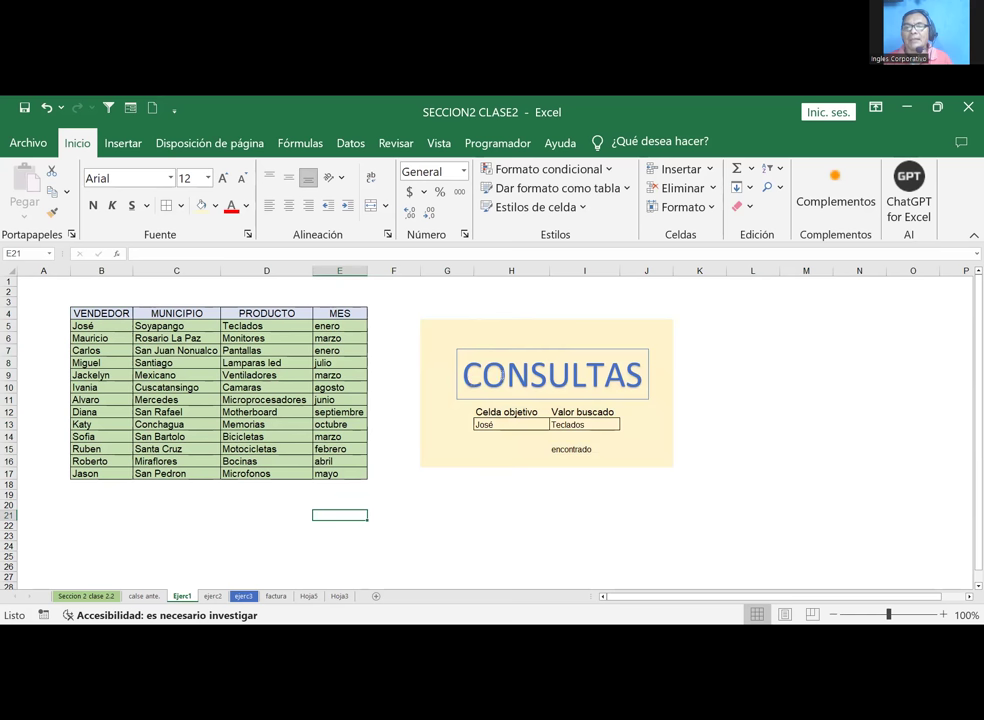
pyautogui.click(513, 350)
pyautogui.click(478, 326)
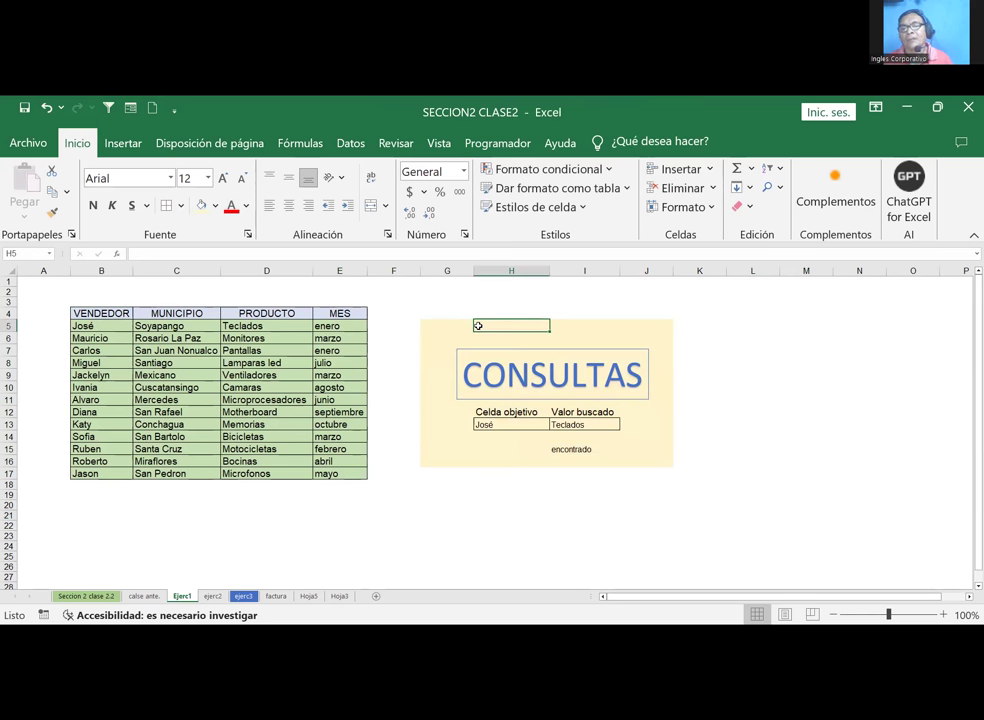
pyautogui.click(485, 427)
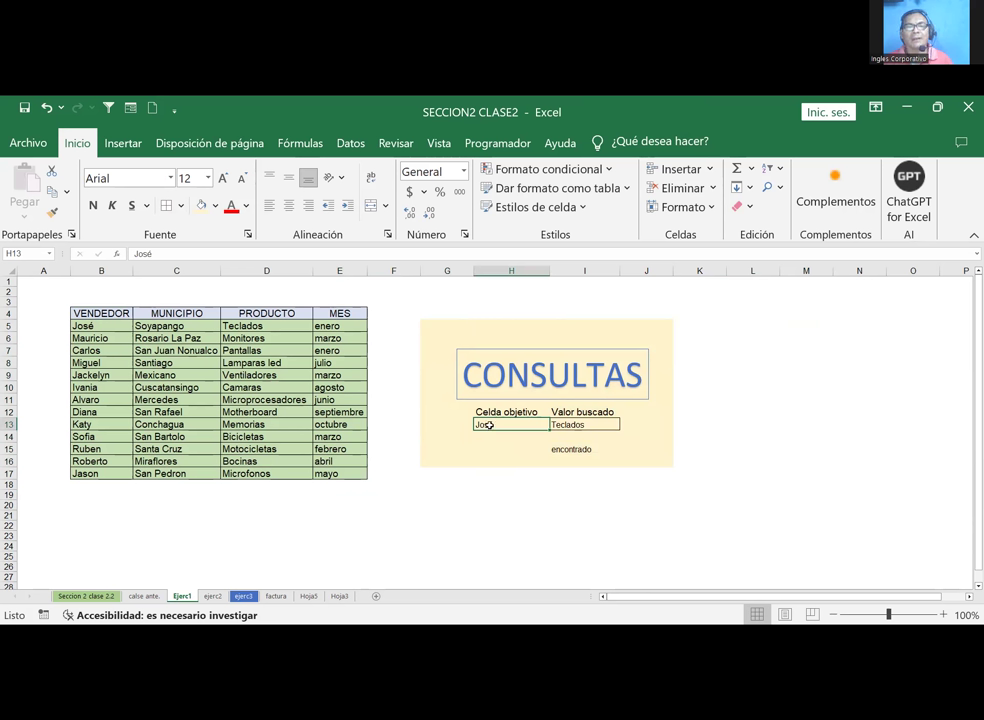
# Step: Replace the name in H13 with another seller in capitals and confirm I13 returns Pantallas
pyautogui.write('cAR')
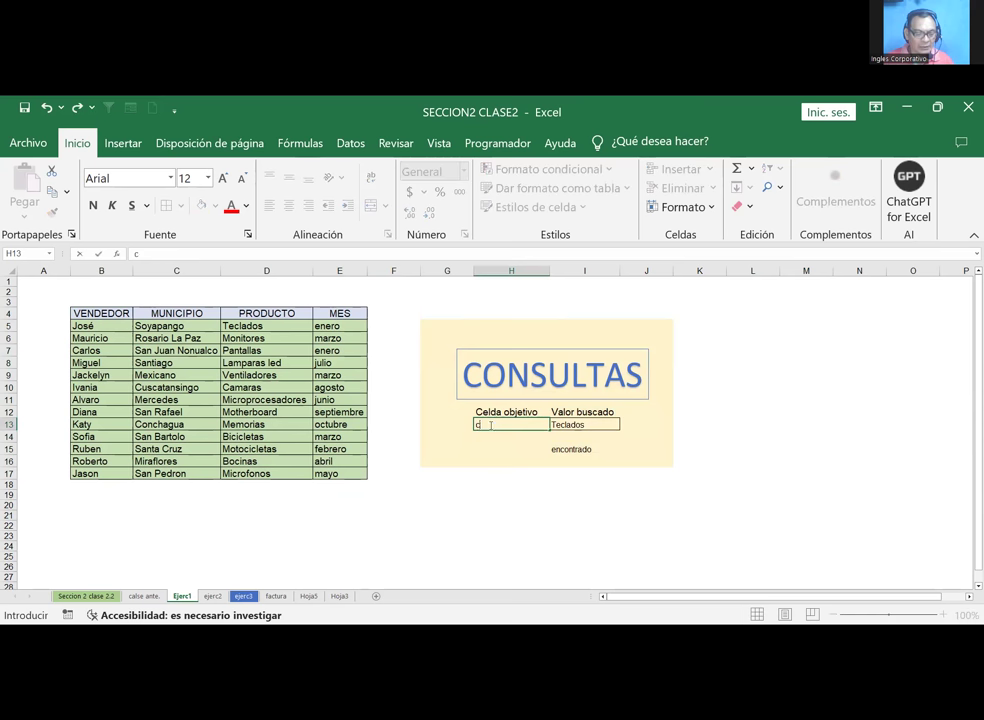
pyautogui.press('BackSpace')
pyautogui.press('BackSpace')
pyautogui.press('BackSpace')
pyautogui.write('CARLOS')
pyautogui.hotkey('ctrl', 'Return')
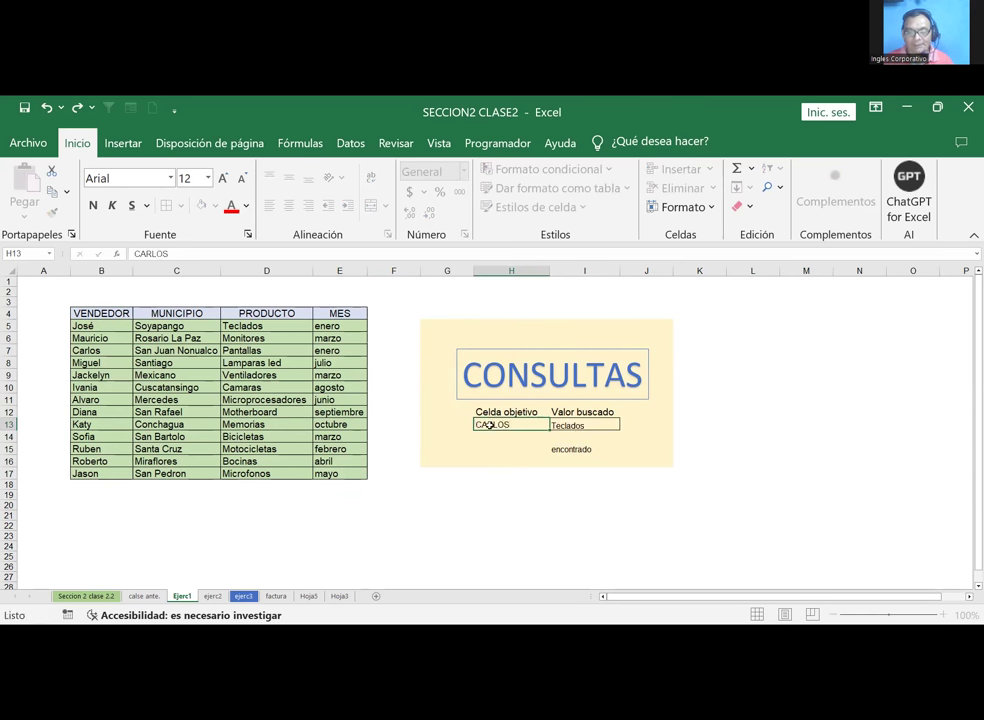
pyautogui.press('Return')
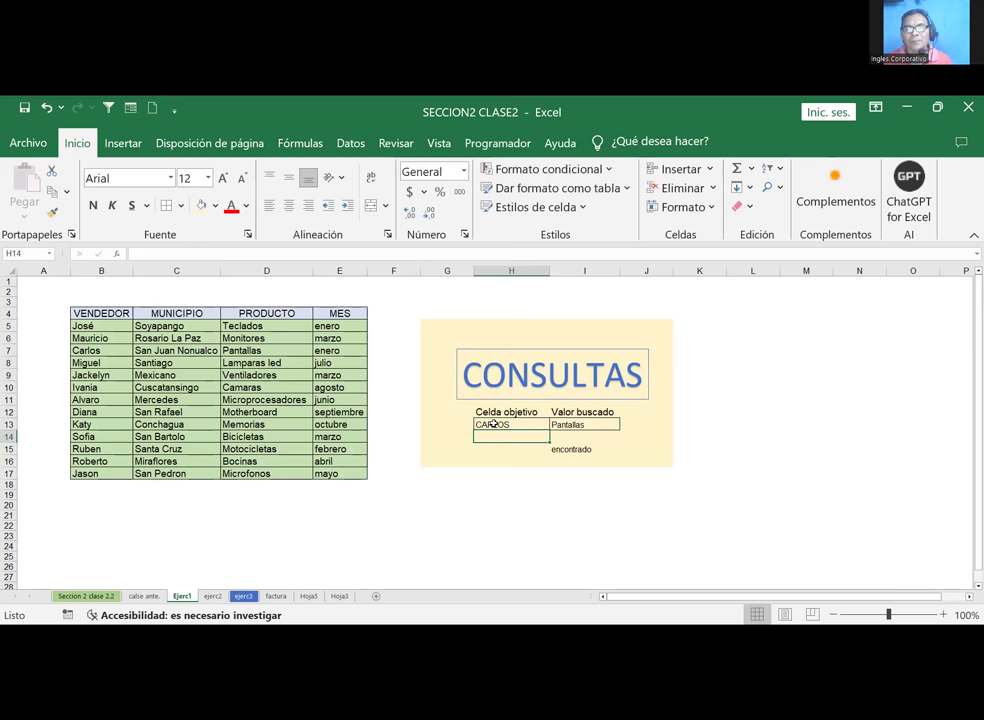
pyautogui.click(498, 424)
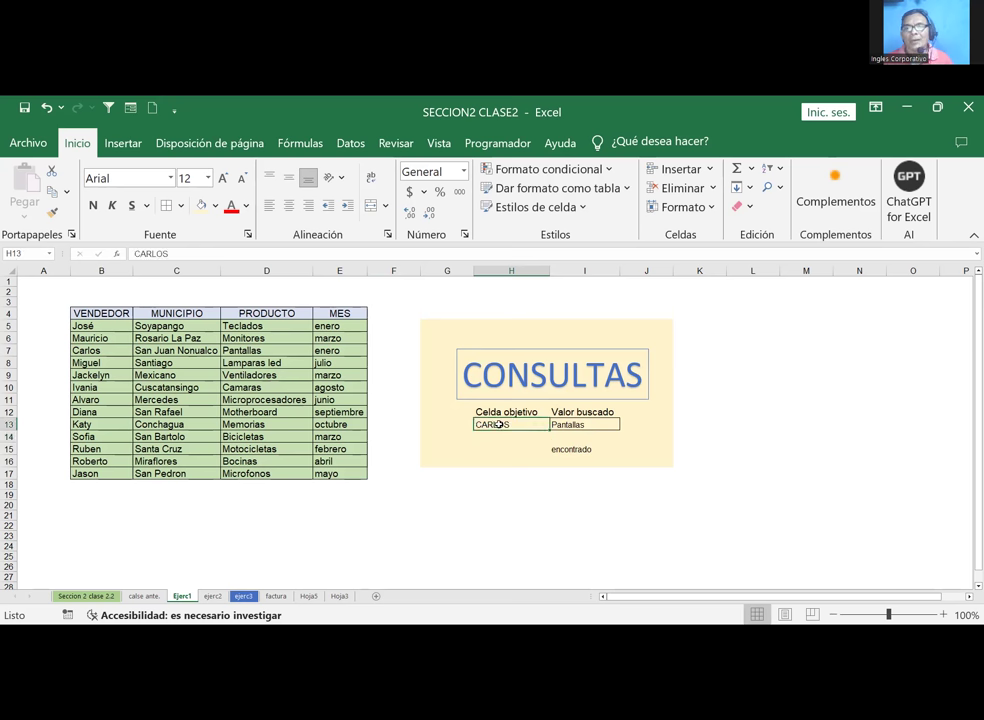
pyautogui.click(585, 428)
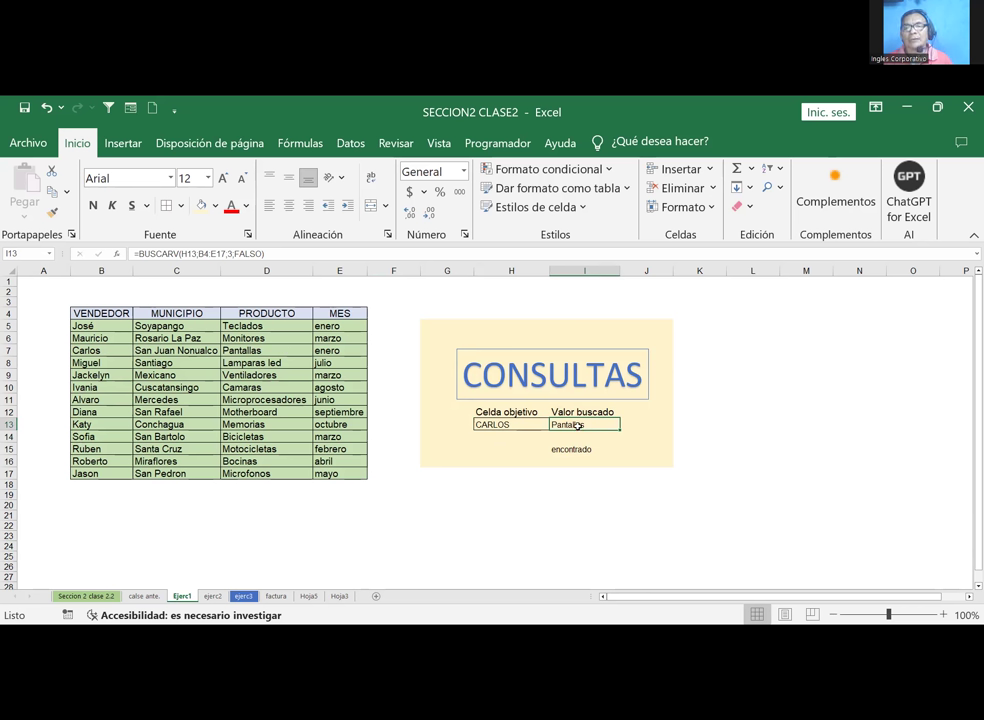
pyautogui.click(577, 463)
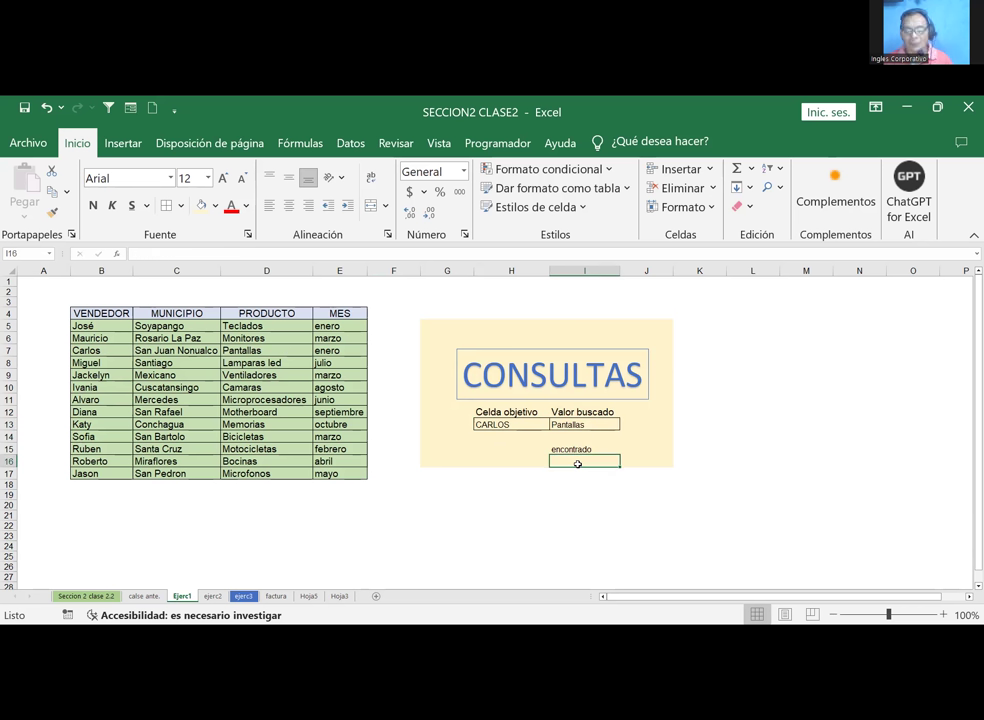
# Step: Enter an INDIRECTO formula in I16 that references cell H13
pyautogui.write('=')
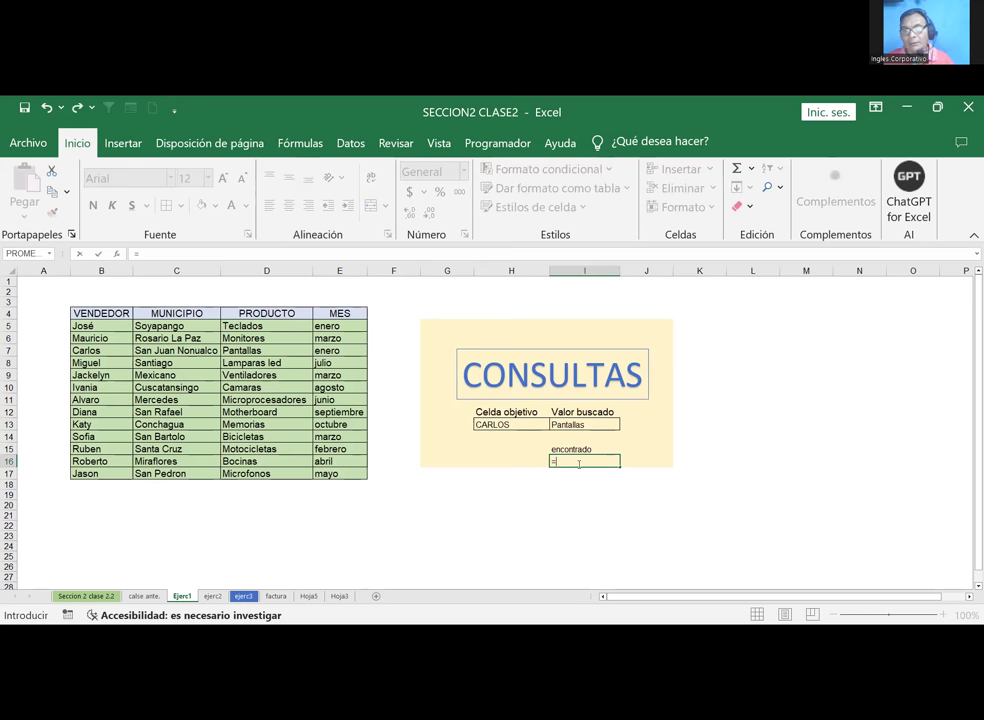
pyautogui.write('INDIRECTRO')
pyautogui.press('BackSpace')
pyautogui.write('O')
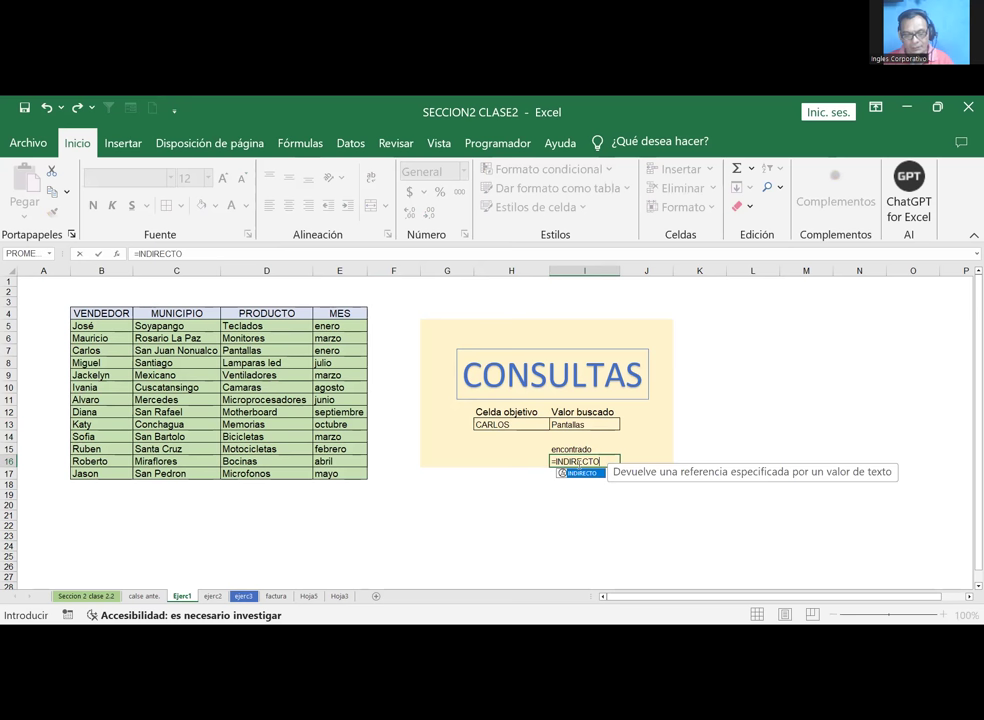
pyautogui.write('/')
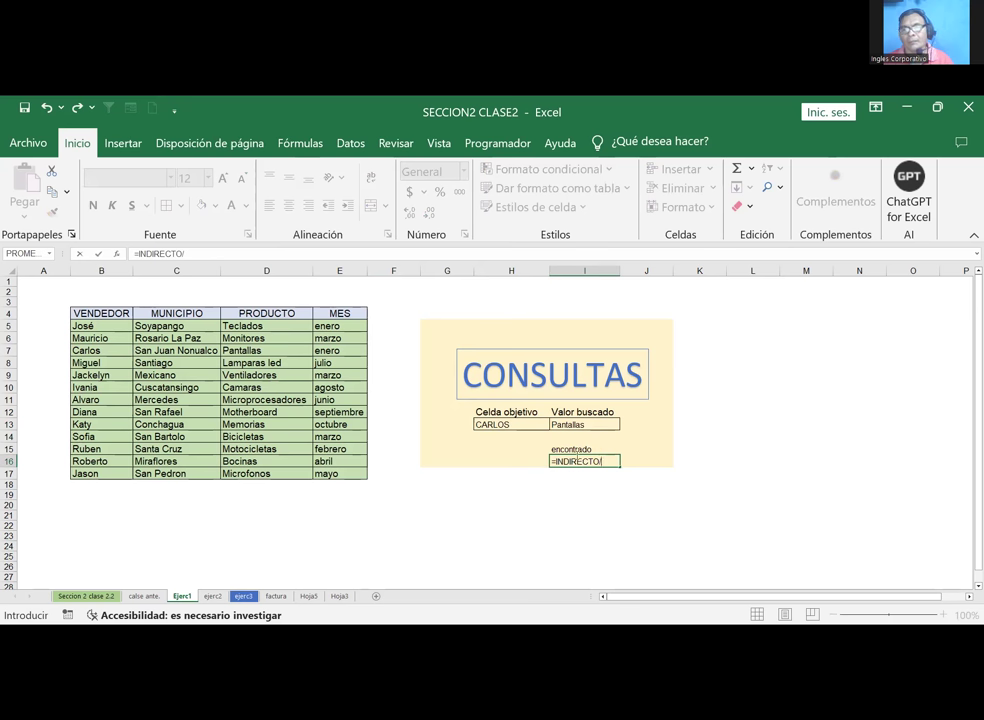
pyautogui.click(513, 425)
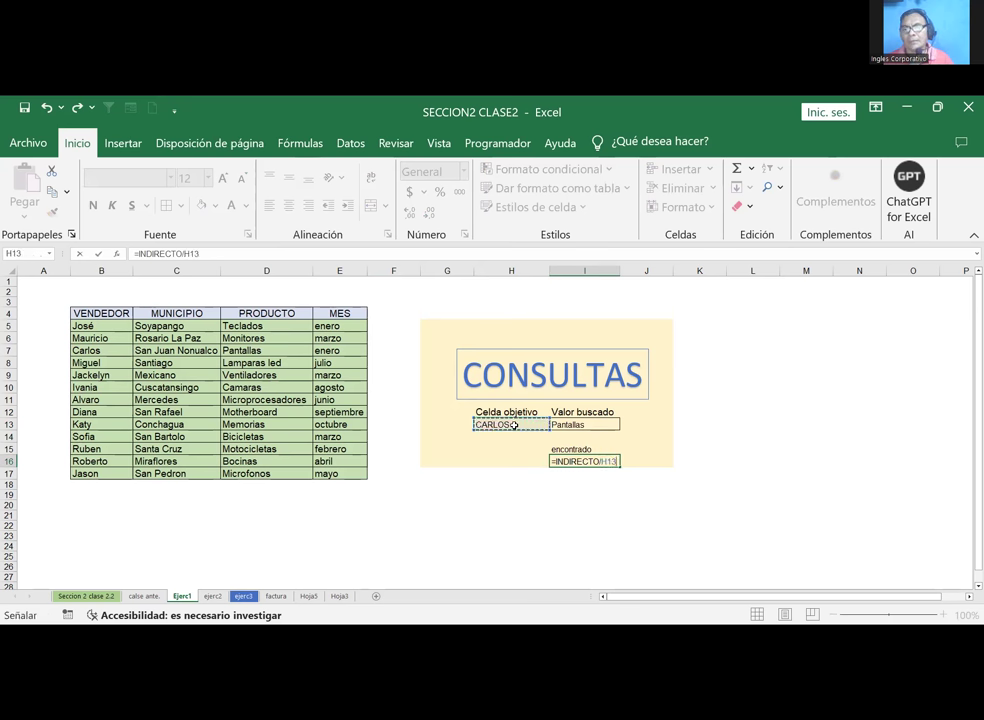
pyautogui.press('BackSpace')
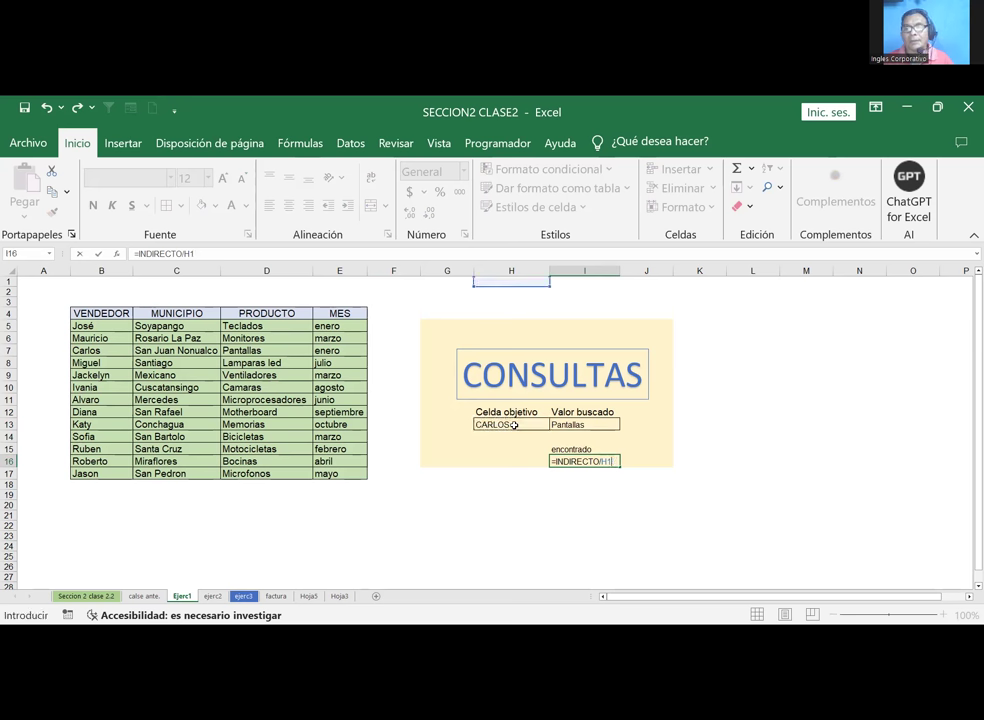
pyautogui.press('BackSpace')
pyautogui.press('BackSpace')
pyautogui.press('BackSpace')
pyautogui.write('(')
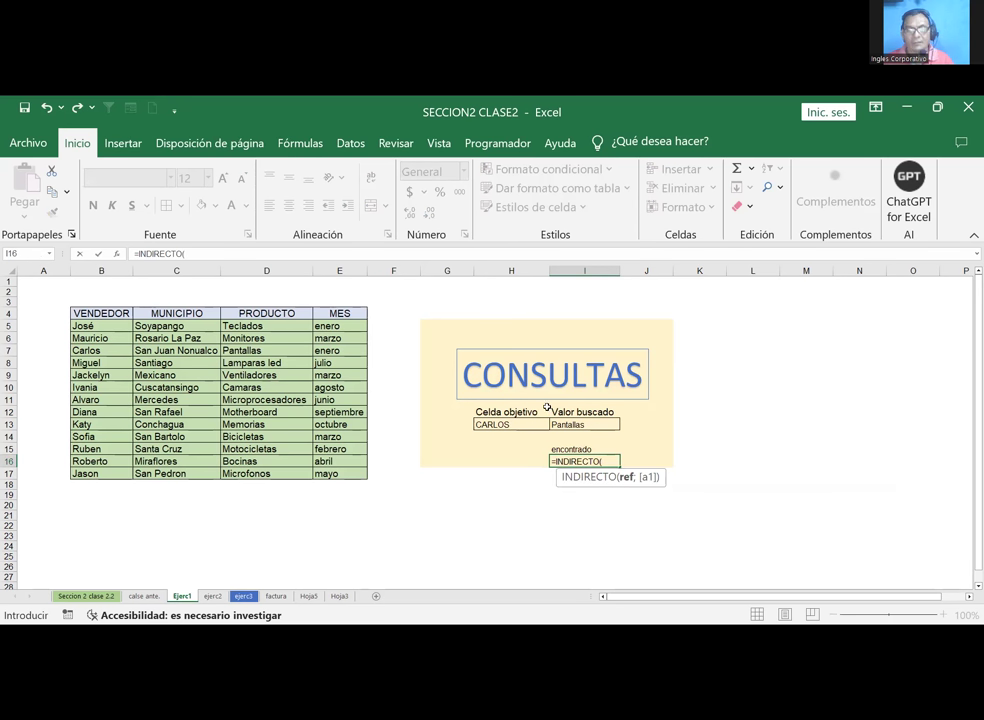
pyautogui.click(508, 425)
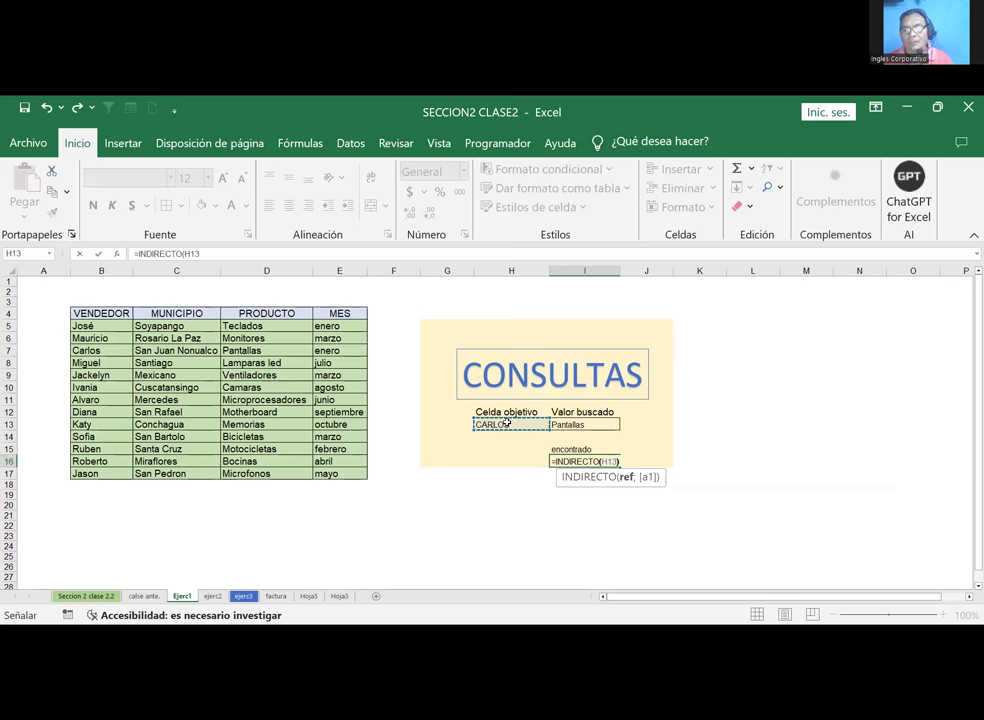
pyautogui.hotkey('ctrl', 'Return')
pyautogui.press('Return')
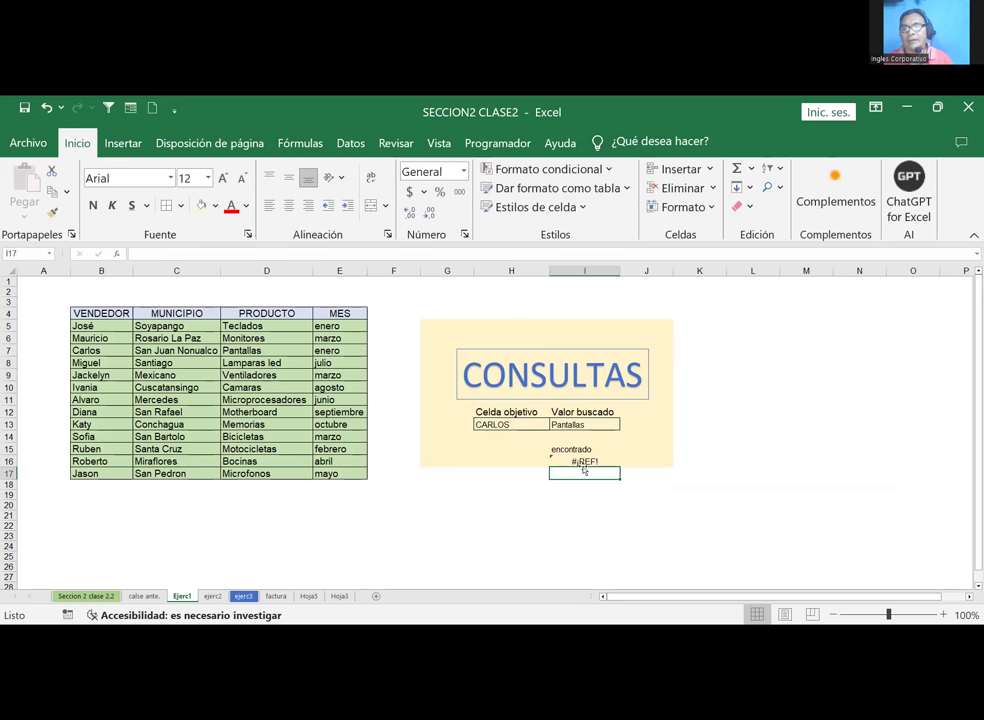
# Step: Fix the #¡REF! error by changing I16 to =INDIRECTO("H13") so it echoes the name
pyautogui.click(583, 462)
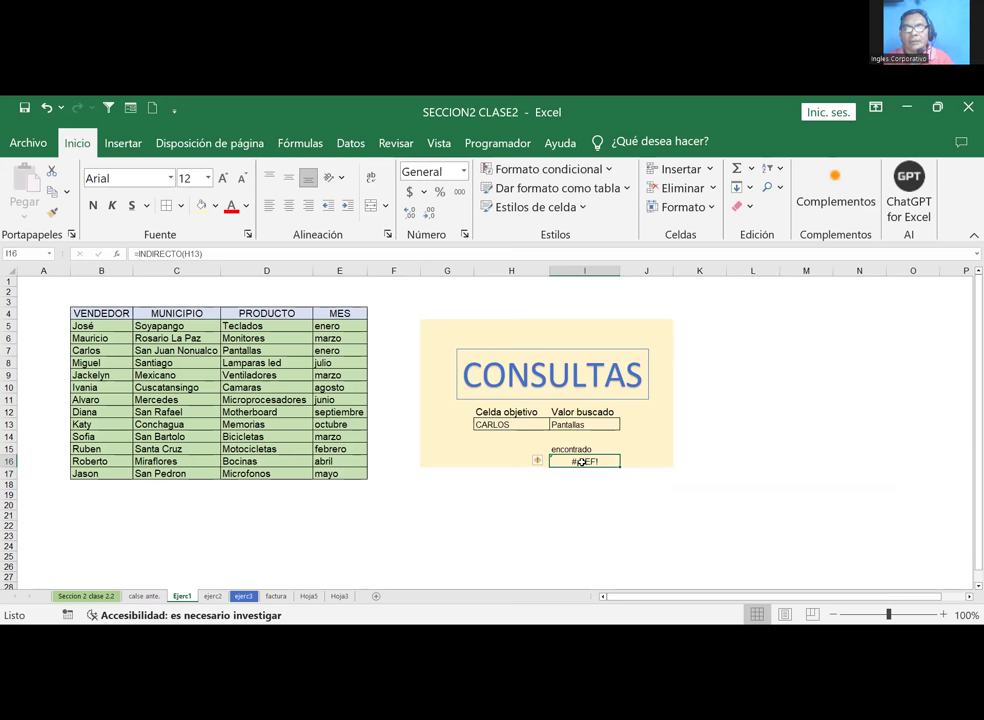
pyautogui.click(171, 254)
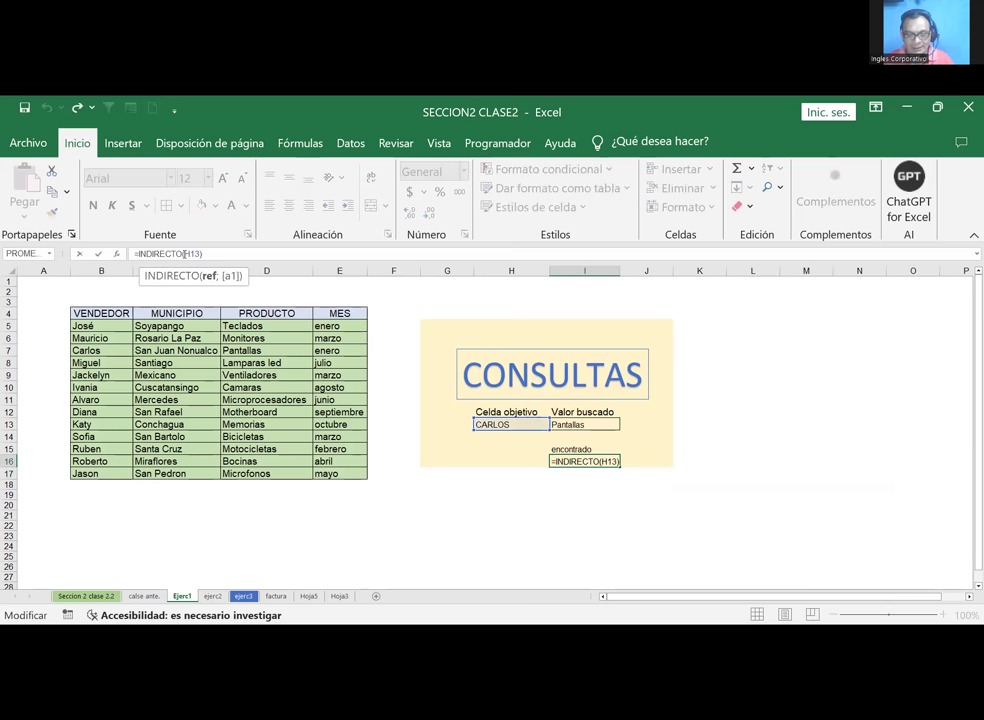
pyautogui.write('"H13')
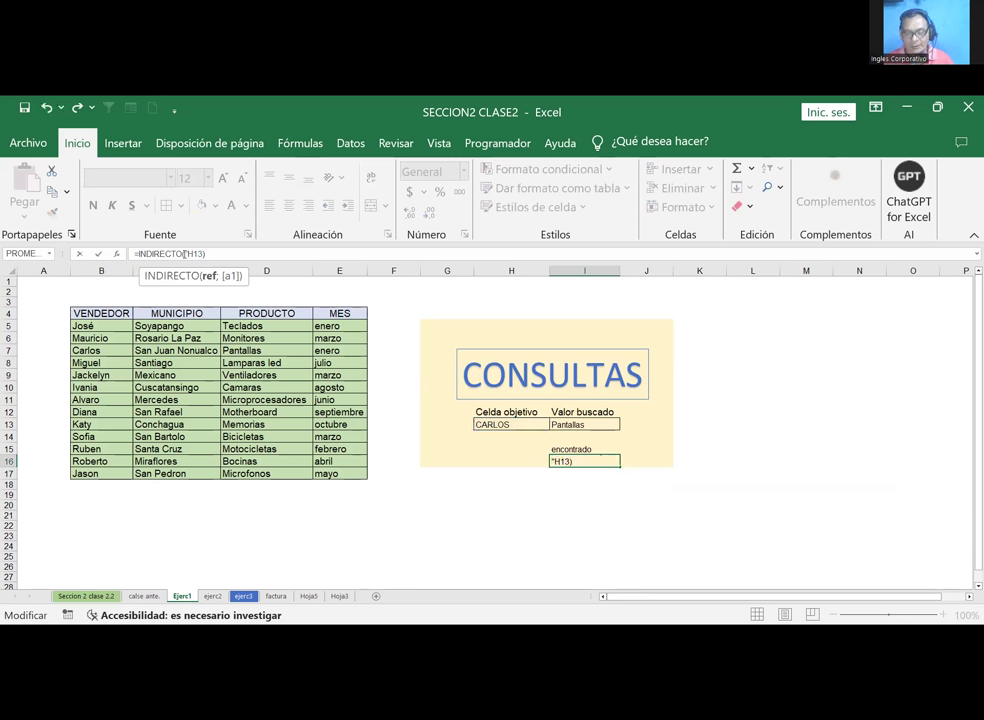
pyautogui.write('"')
pyautogui.hotkey('ctrl', 'Return')
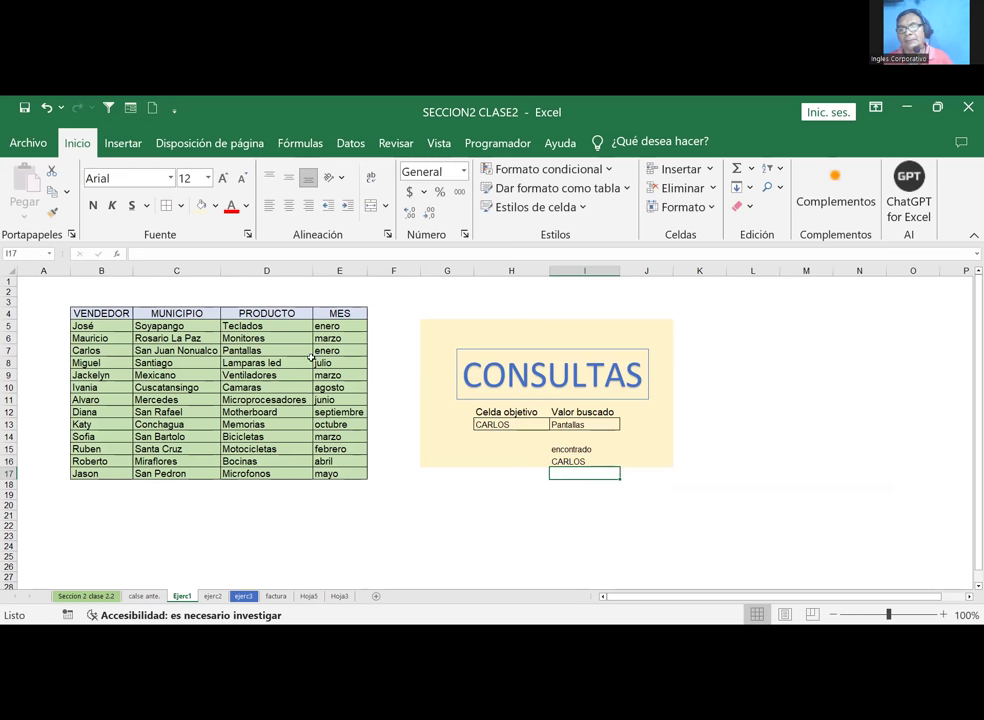
pyautogui.click(215, 205)
# Step: Shade I16 light orange and check its formula
pyautogui.click(268, 272)
pyautogui.click(511, 515)
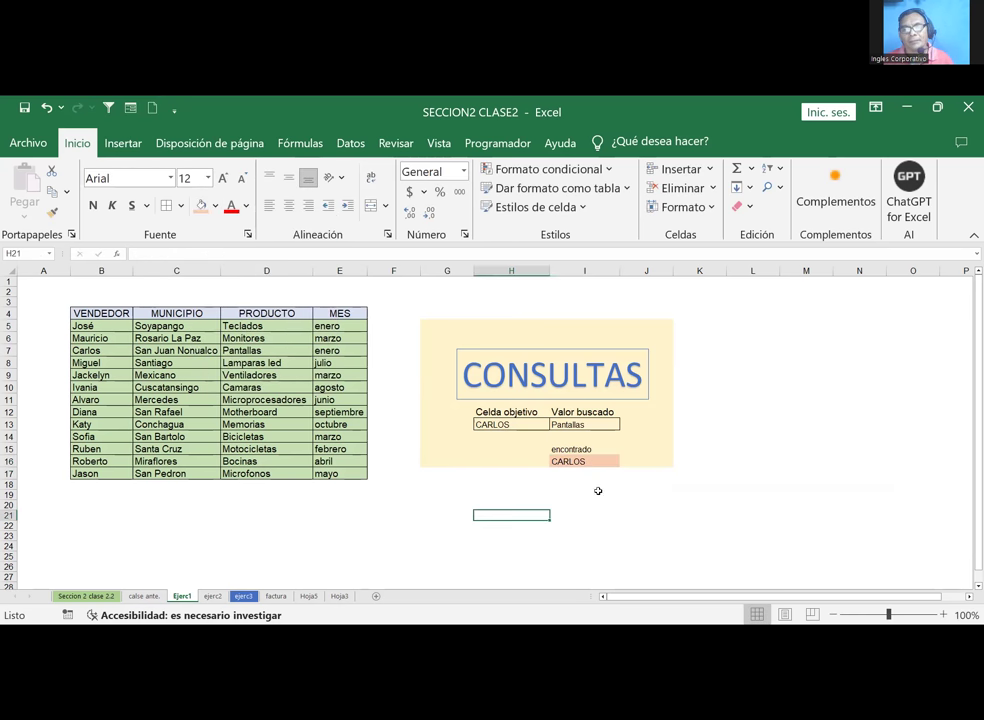
pyautogui.click(596, 463)
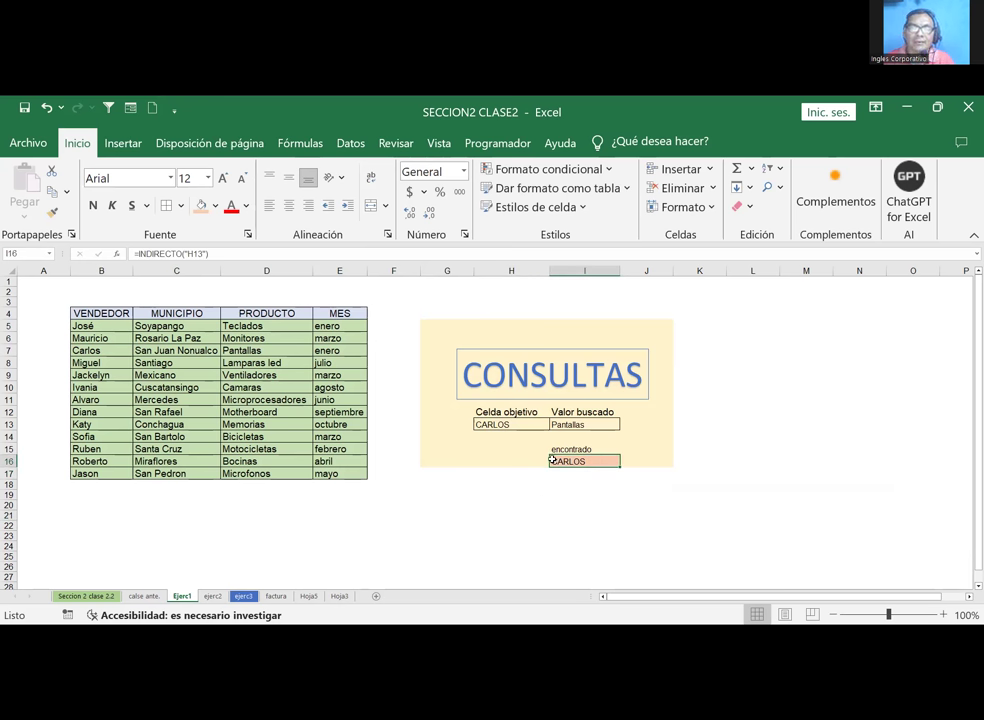
# Step: Enter a different seller's name in H13 so the lookup returns Camaras
pyautogui.click(498, 425)
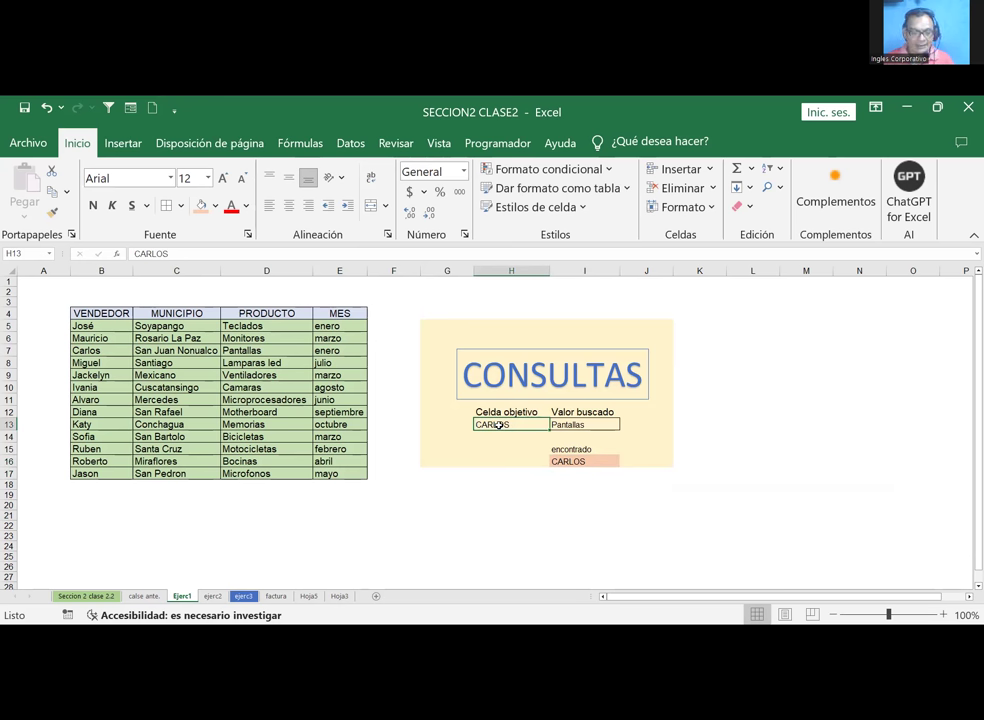
pyautogui.write('IVANIA')
pyautogui.press('Return')
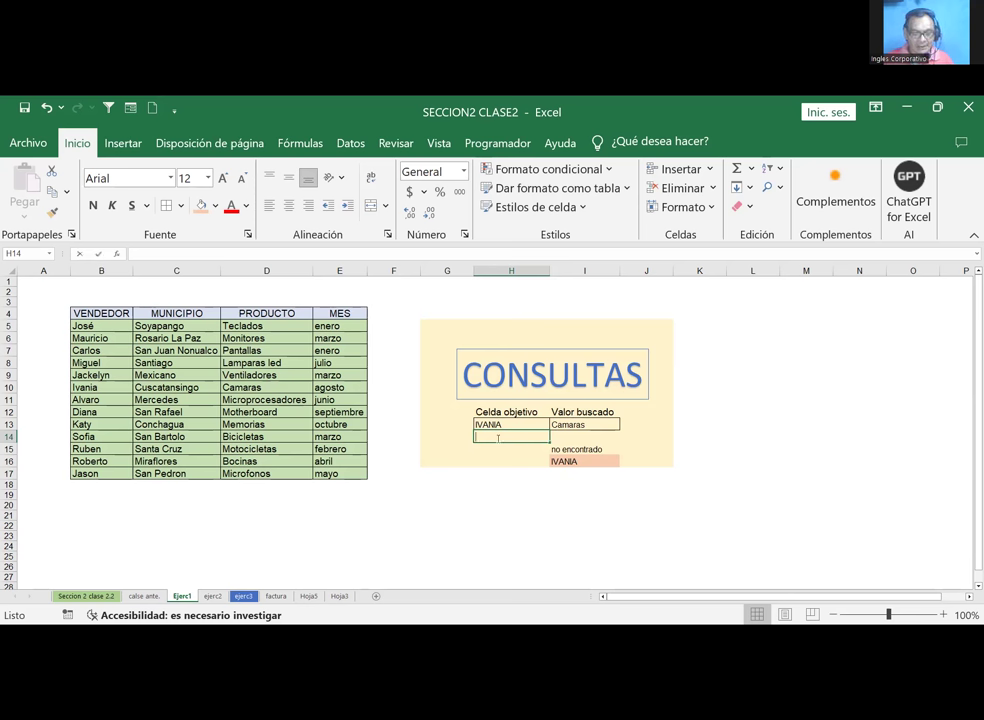
# Step: Label H14 NOMBRE and I14 PRODUCTO
pyautogui.write('NOMBRE')
pyautogui.press('Tab')
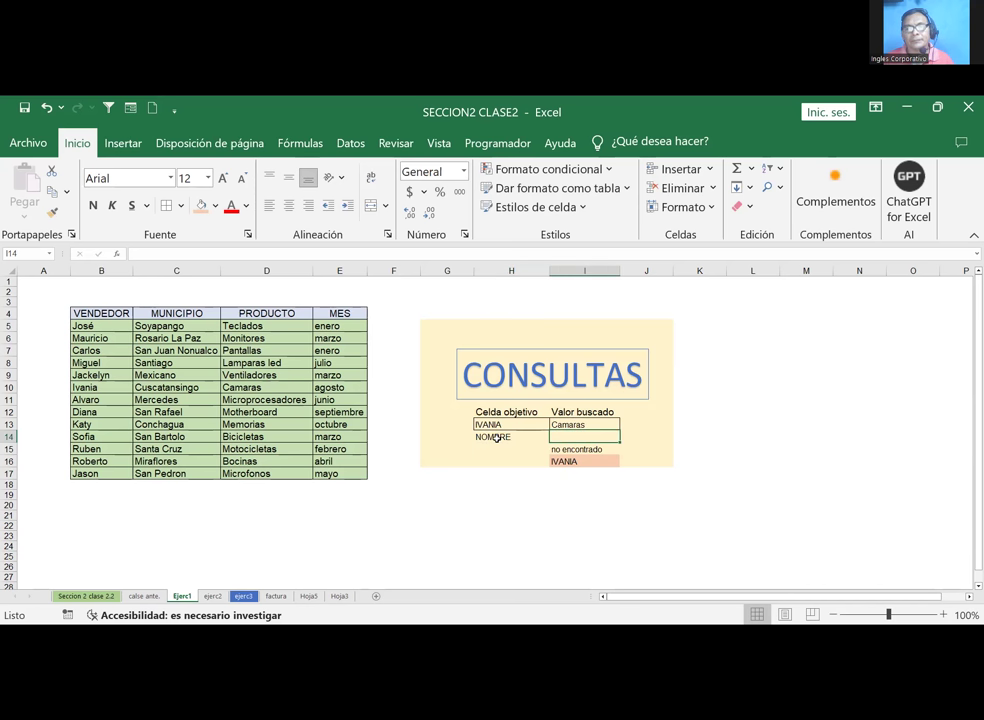
pyautogui.write('PRODUCTO')
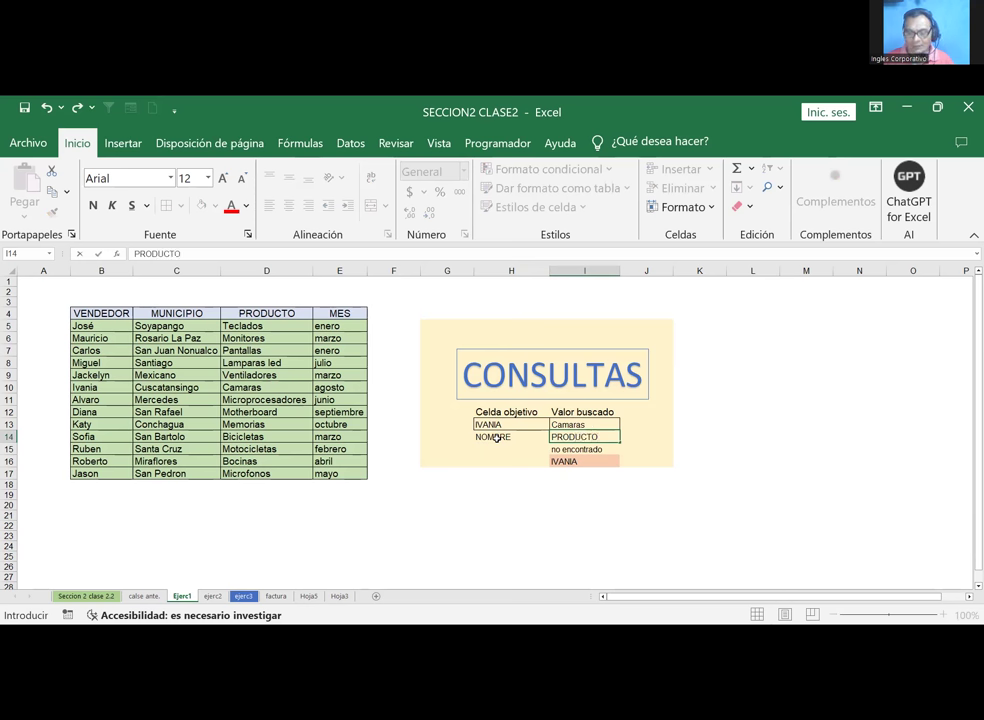
pyautogui.press('Up')
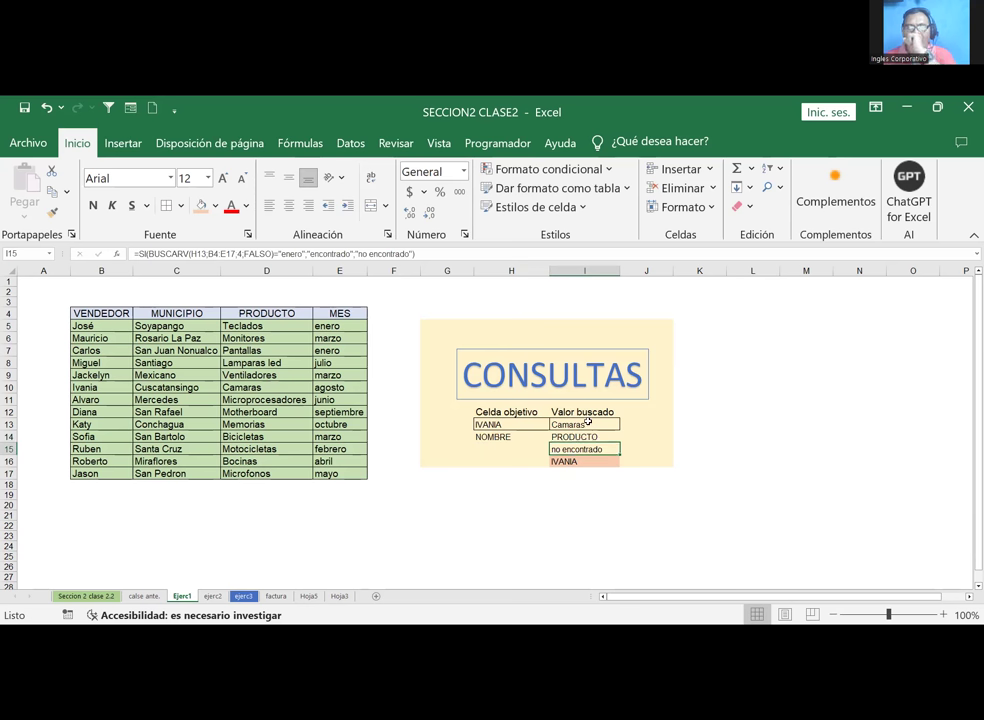
# Step: Format the name and Camaras result in H13:I13 as bold red text
pyautogui.moveTo(525, 425); pyautogui.dragTo(590, 425)
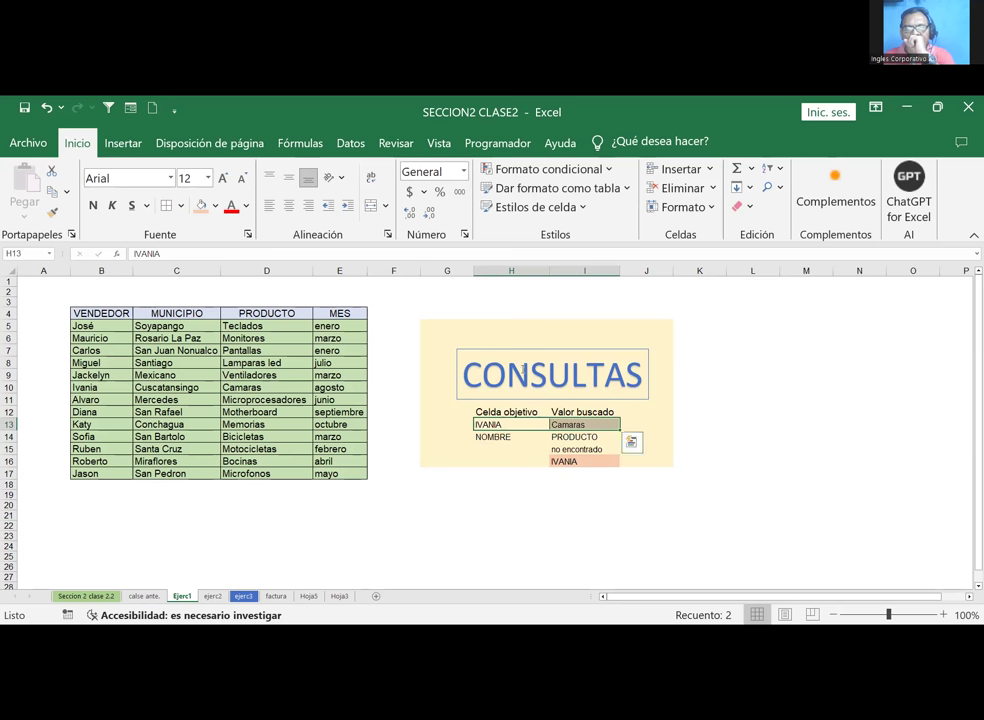
pyautogui.click(231, 206)
pyautogui.hotkey('ctrl', 'n')
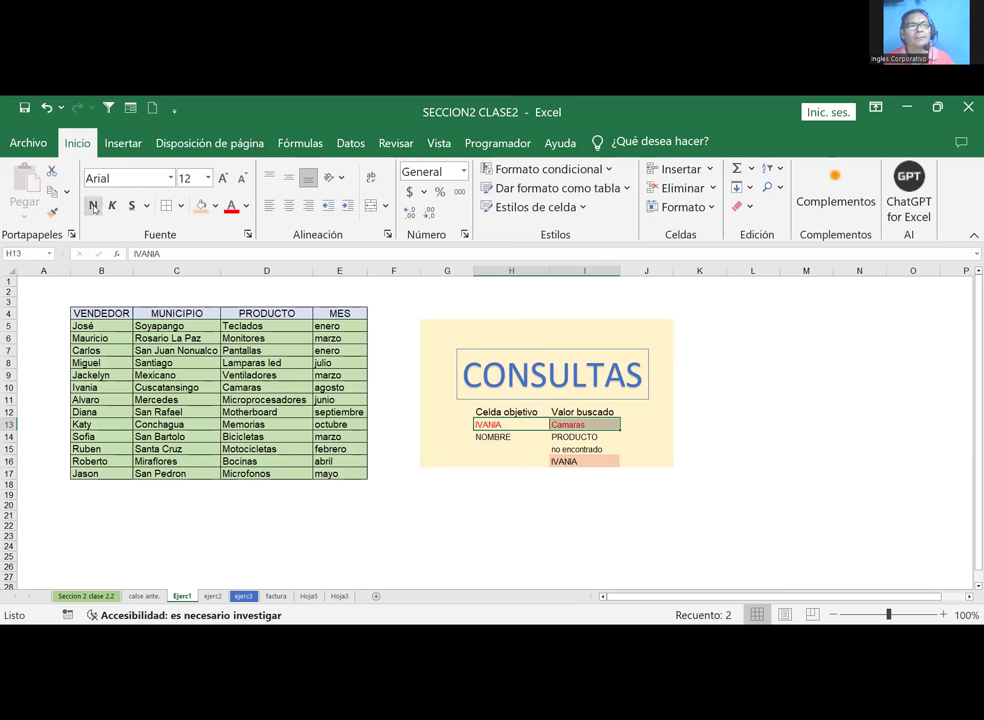
pyautogui.click(770, 374)
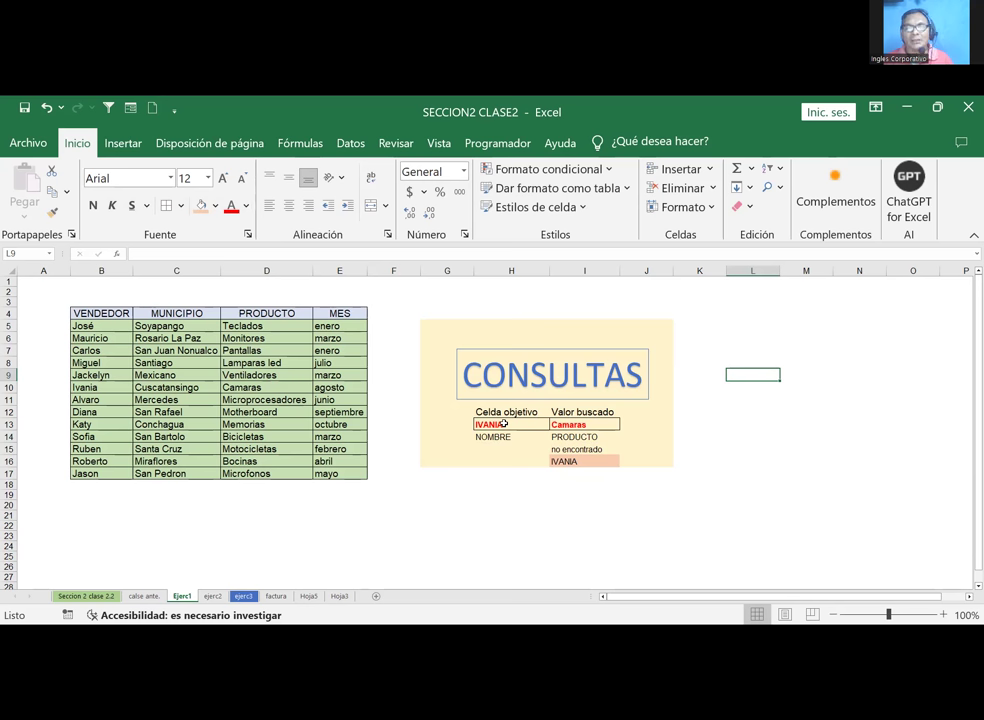
pyautogui.click(504, 424)
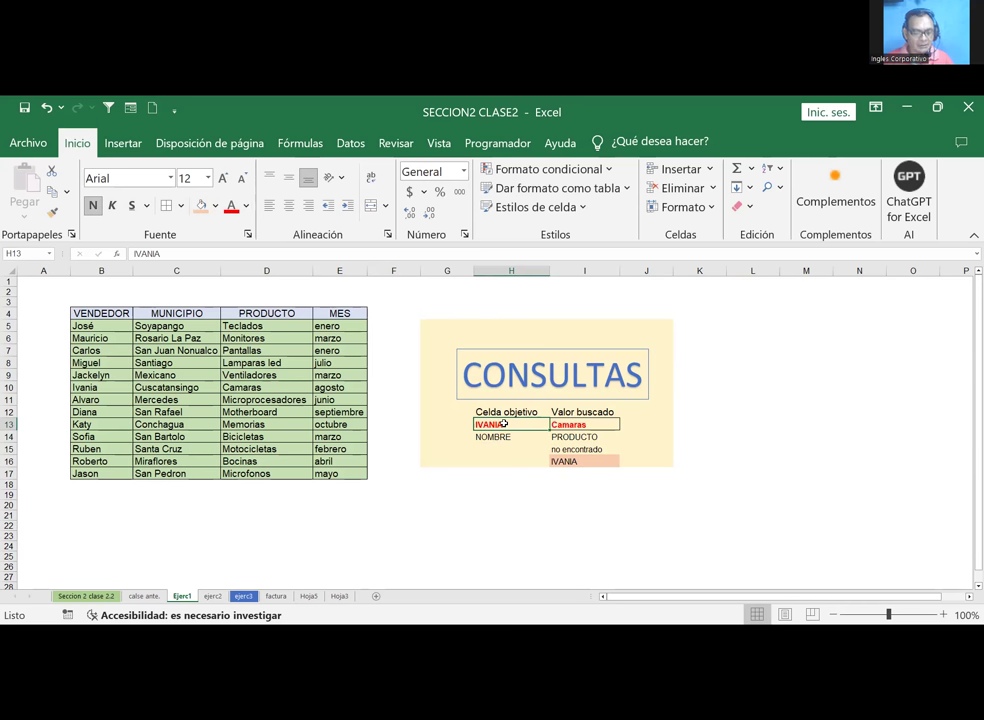
# Step: Try two more sellers' names in H13, checking each against the seller table
pyautogui.write('SOFIA')
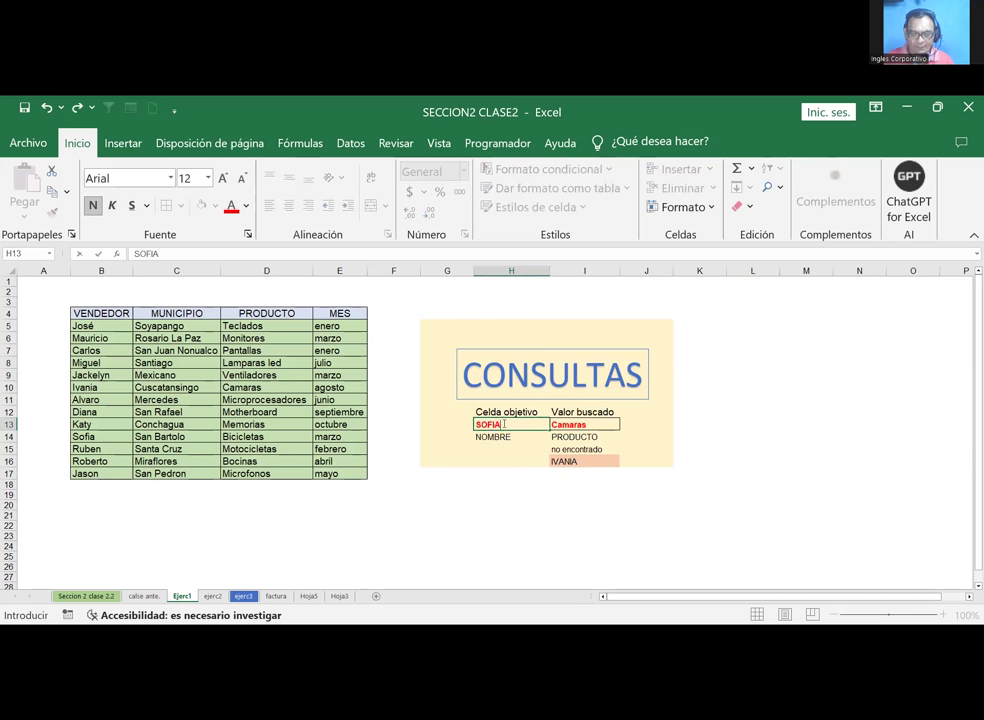
pyautogui.press('Return')
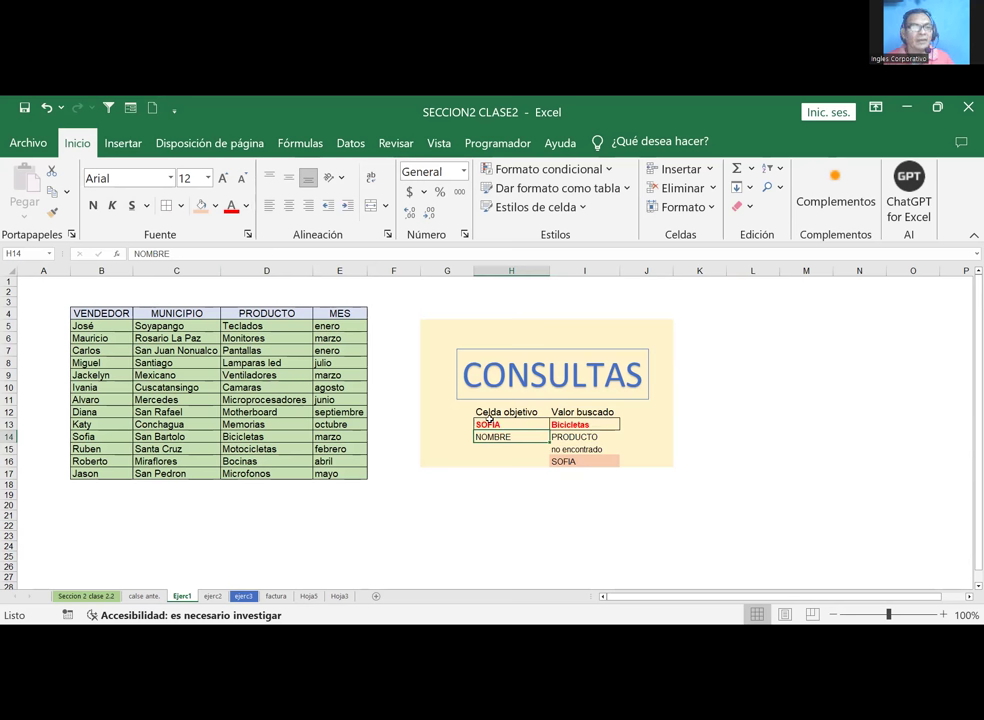
pyautogui.click(110, 437)
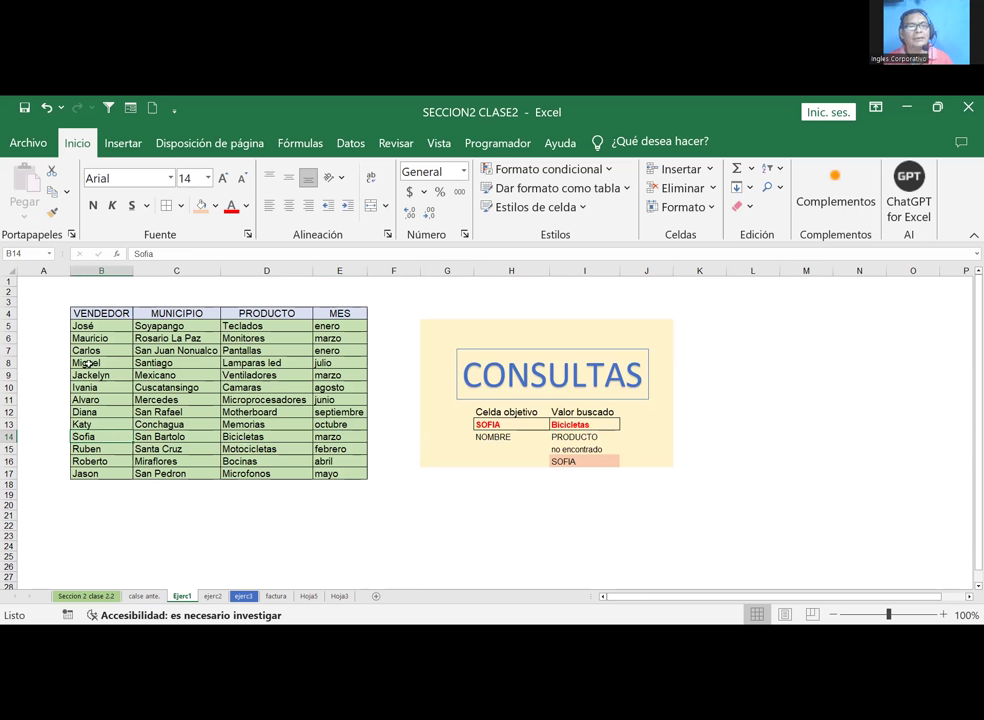
pyautogui.click(90, 477)
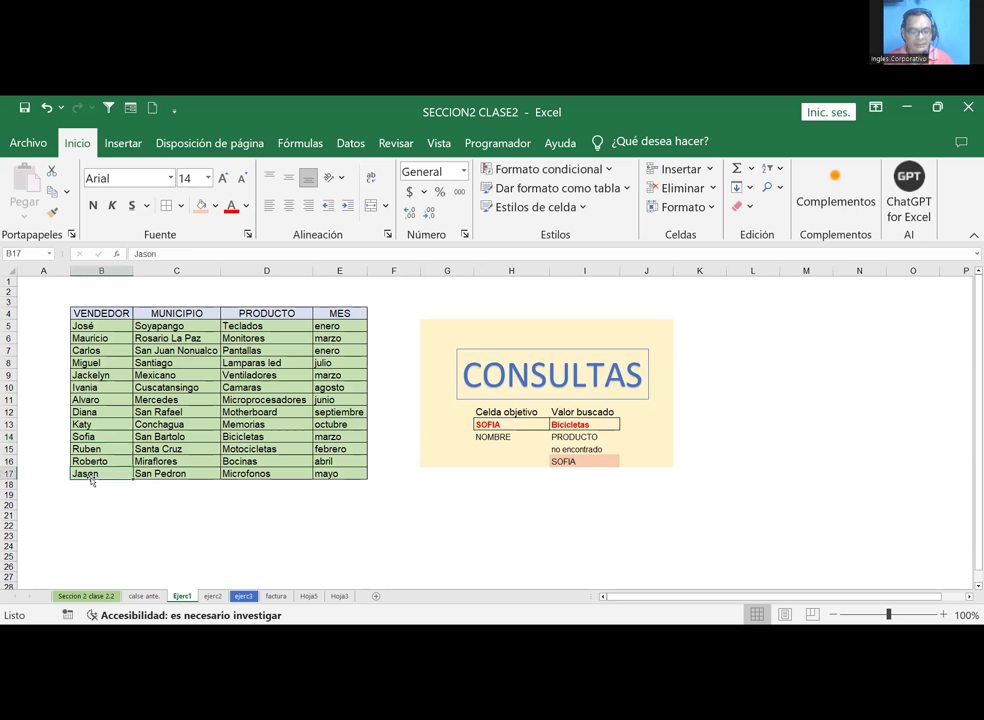
pyautogui.click(506, 426)
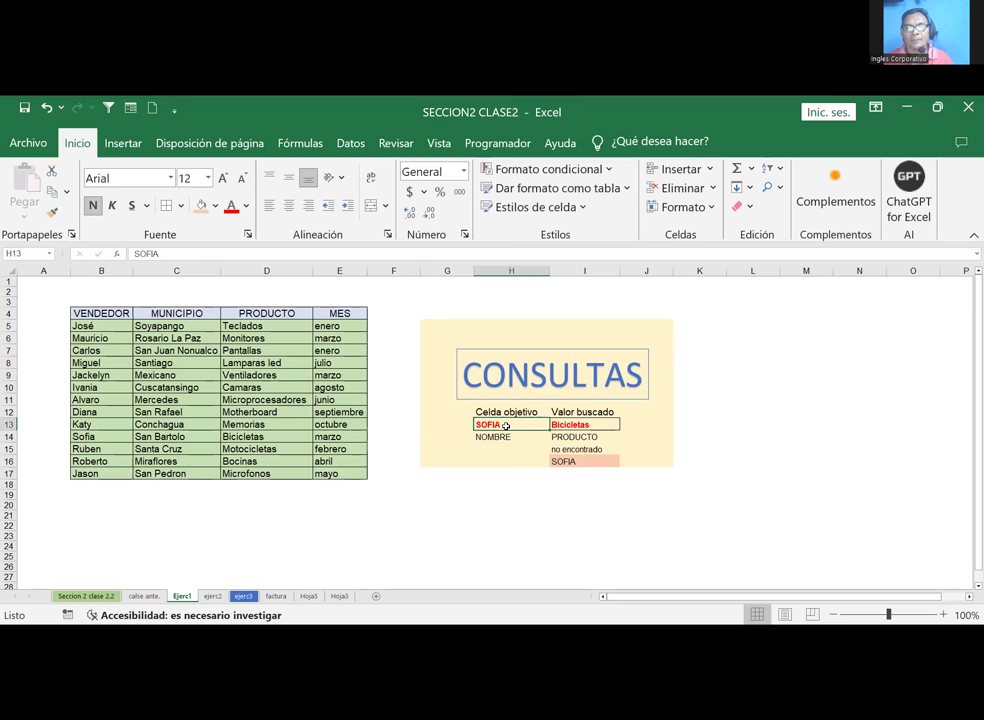
pyautogui.write('JASON')
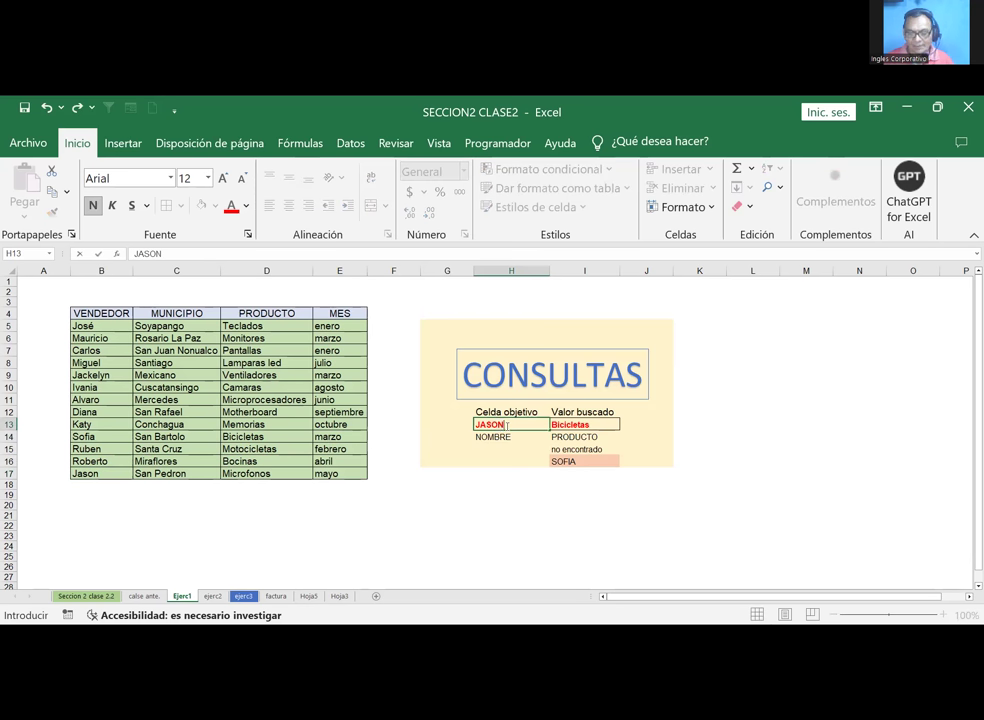
pyautogui.press('Return')
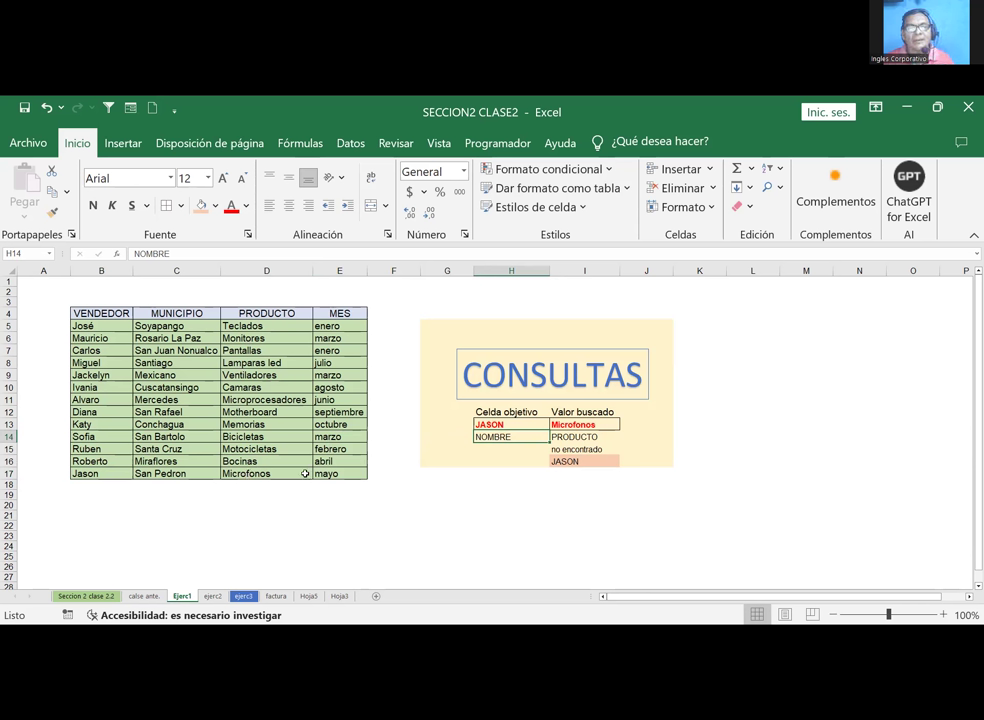
# Step: Copy the I13 BUSCARV formula across into J13 and K13, which both show #N/D
pyautogui.click(590, 436)
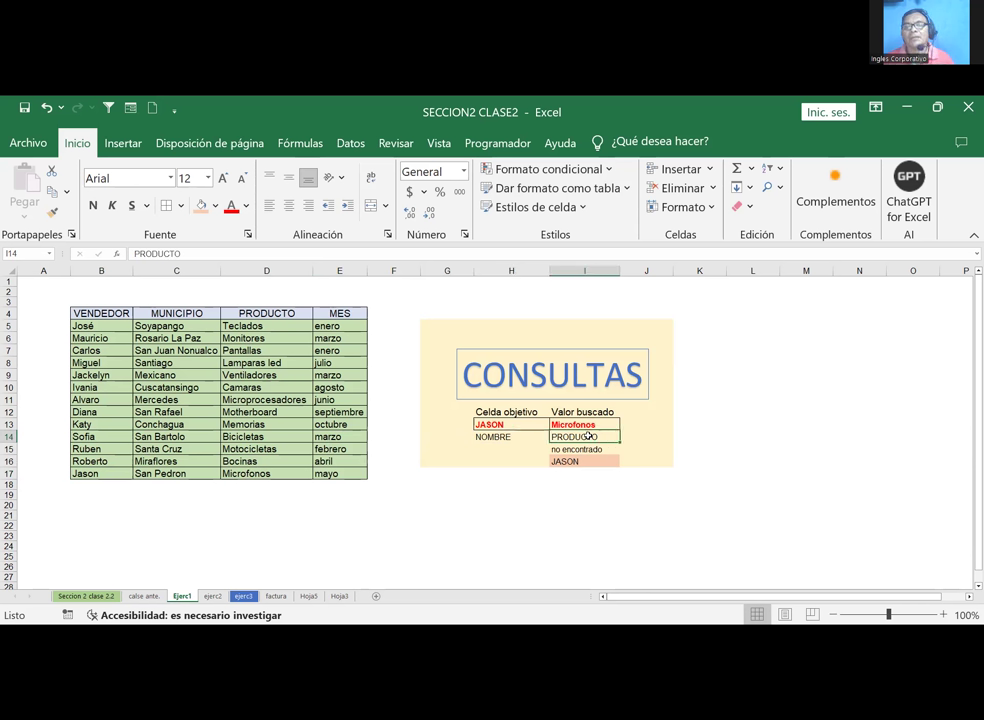
pyautogui.press('Up')
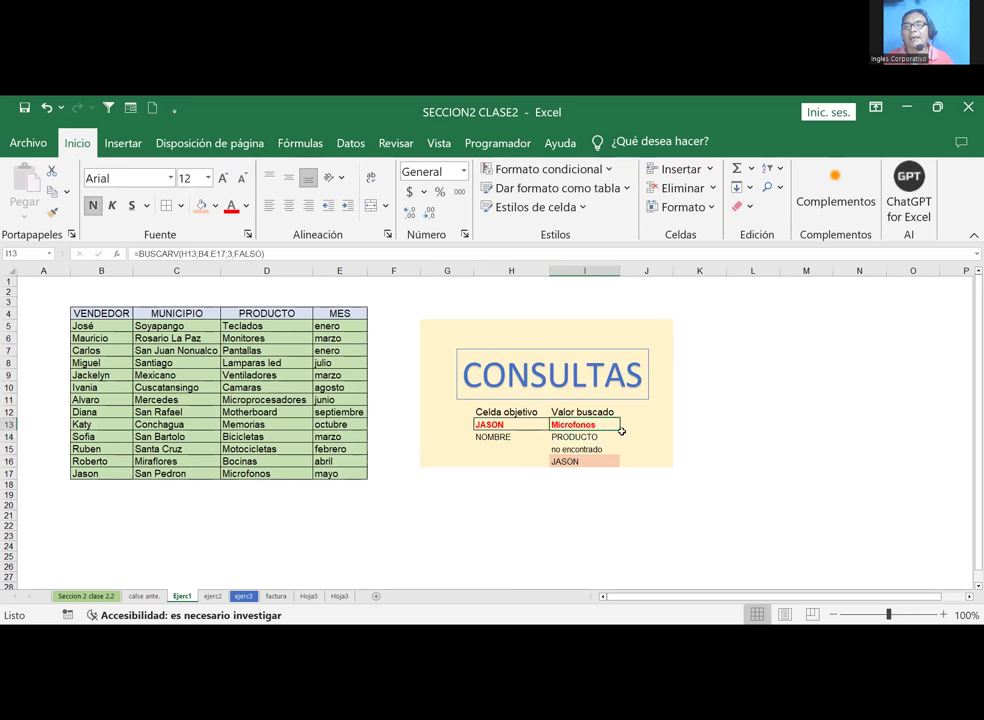
pyautogui.moveTo(619, 432)
pyautogui.mouseDown()
pyautogui.moveTo(724, 353)
pyautogui.moveTo(652, 428)
pyautogui.mouseUp()
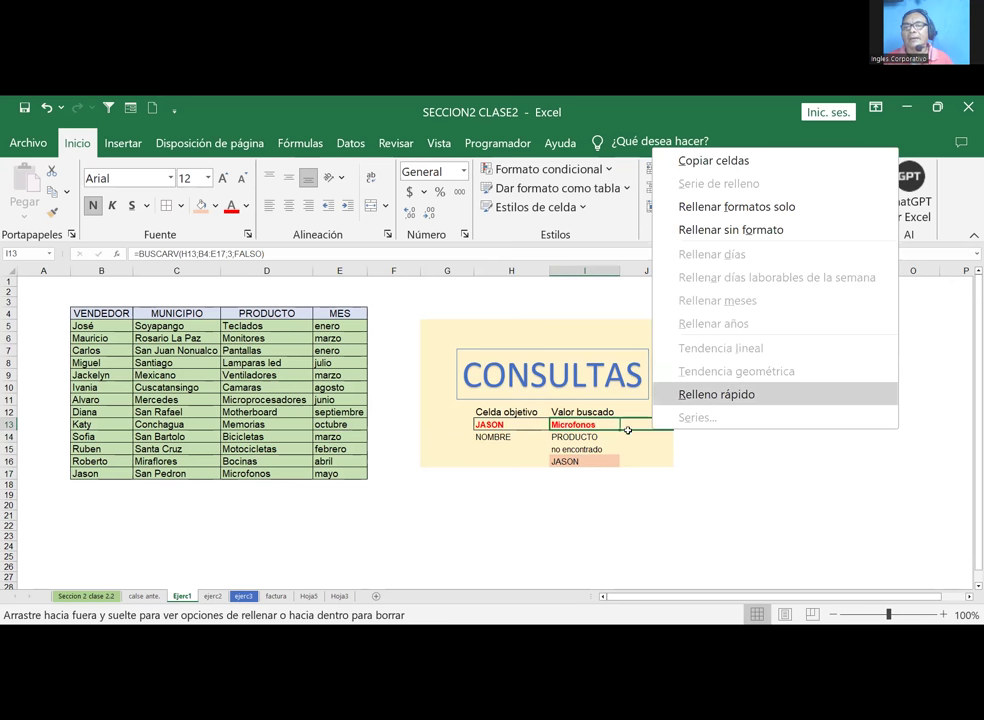
pyautogui.press('Escape')
pyautogui.moveTo(621, 429); pyautogui.dragTo(716, 428)
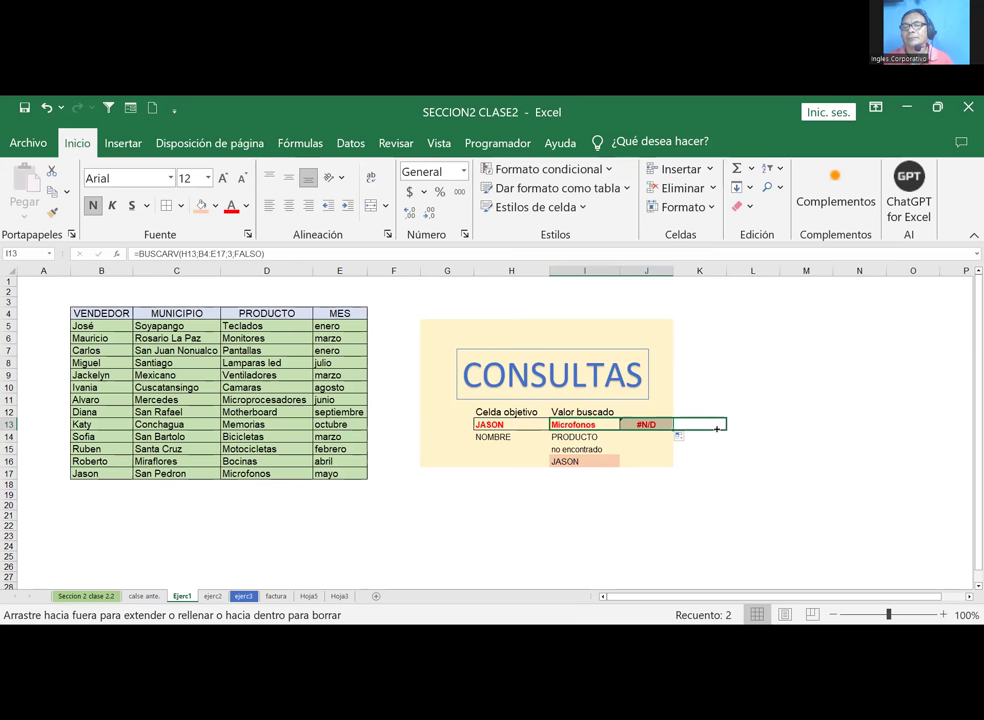
pyautogui.click(694, 486)
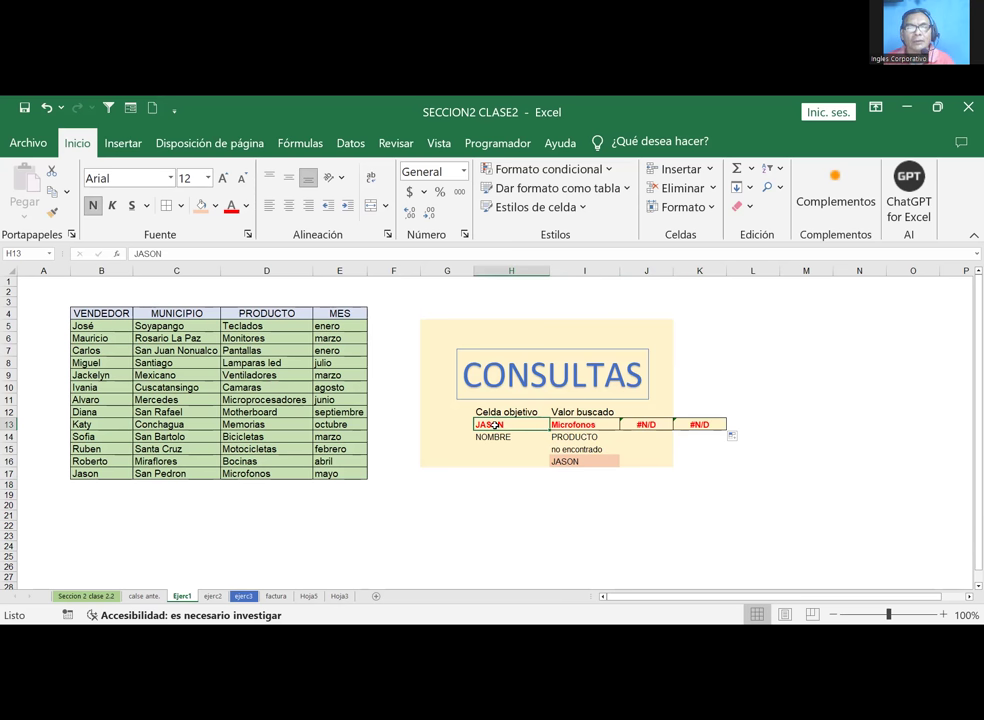
# Step: Edit J13 to =BUSCARV(H13;C4:F17;4;FALSO) and compare it with the H13 search value
pyautogui.click(644, 425)
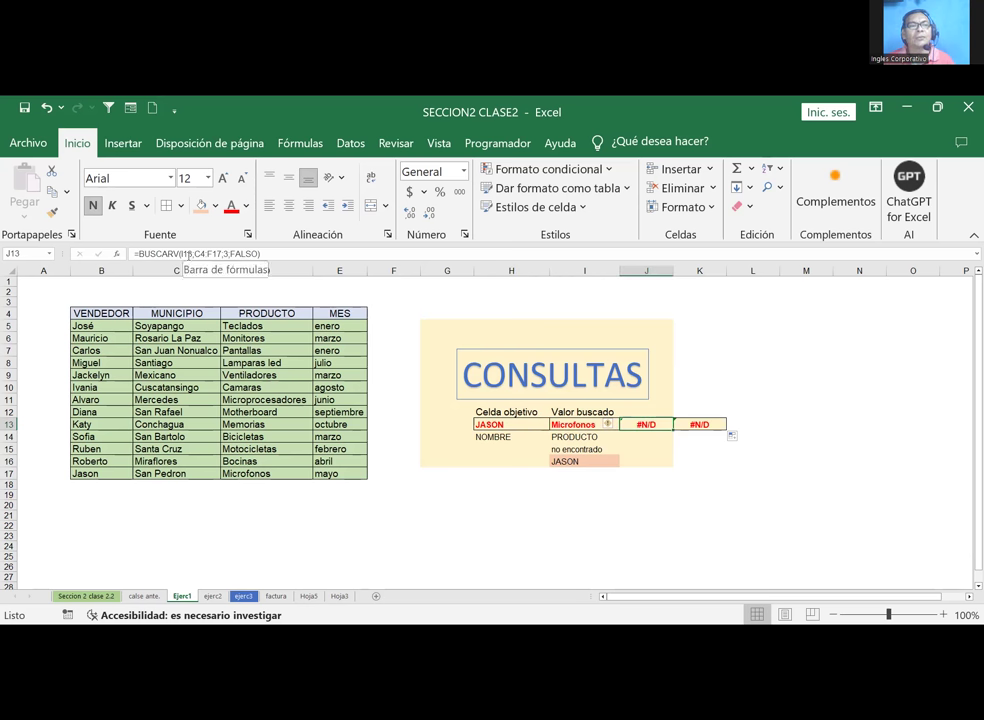
pyautogui.click(187, 256)
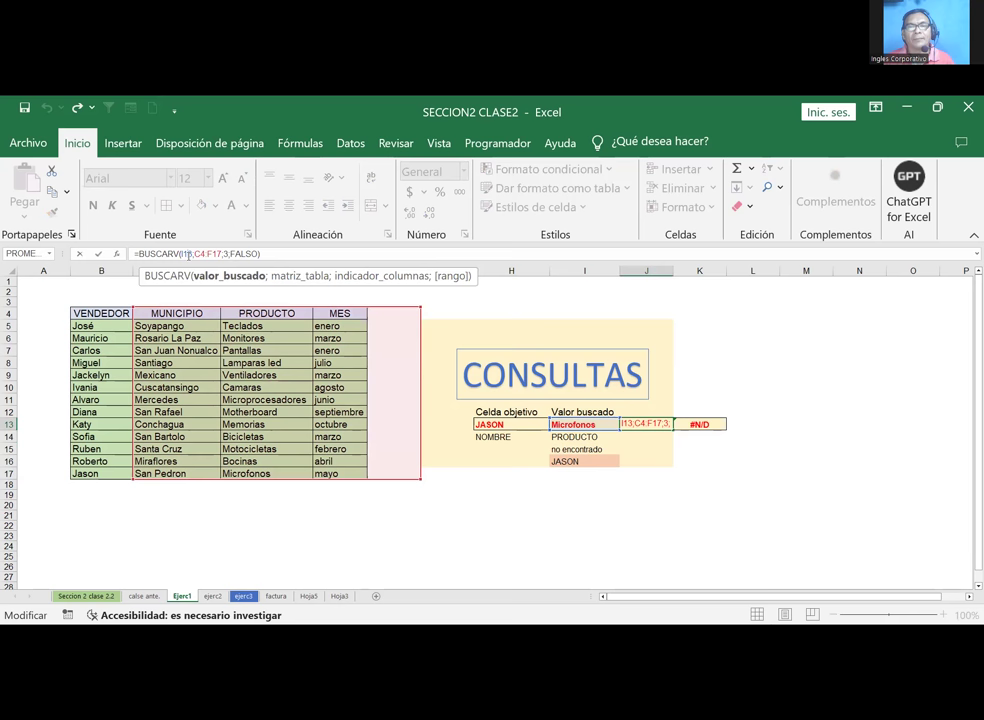
pyautogui.press('BackSpace')
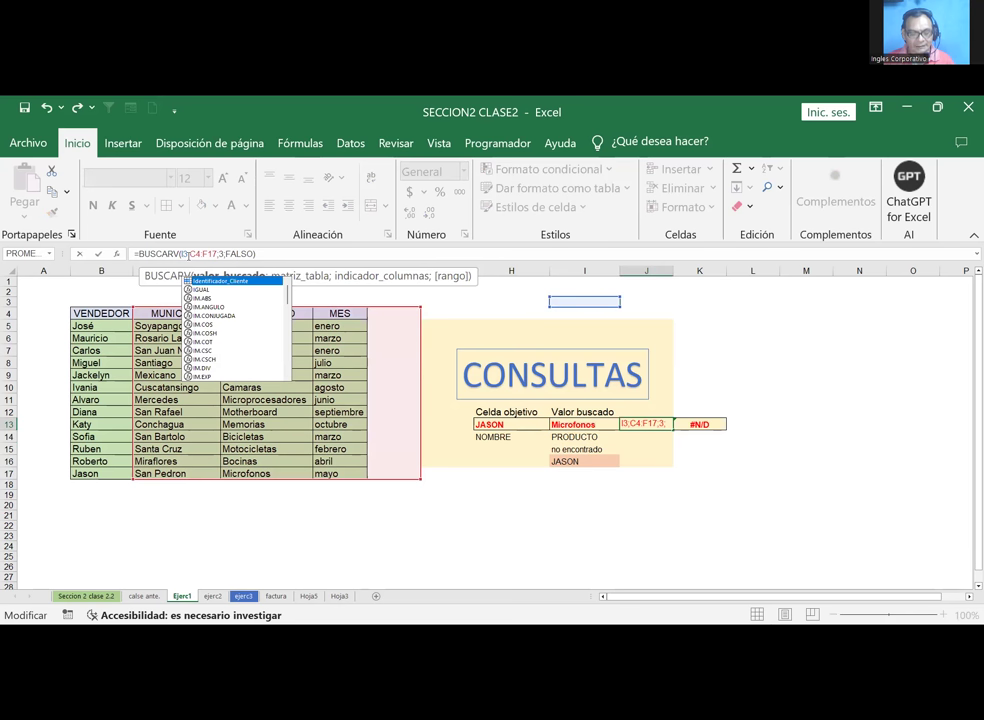
pyautogui.press('BackSpace')
pyautogui.write('H13')
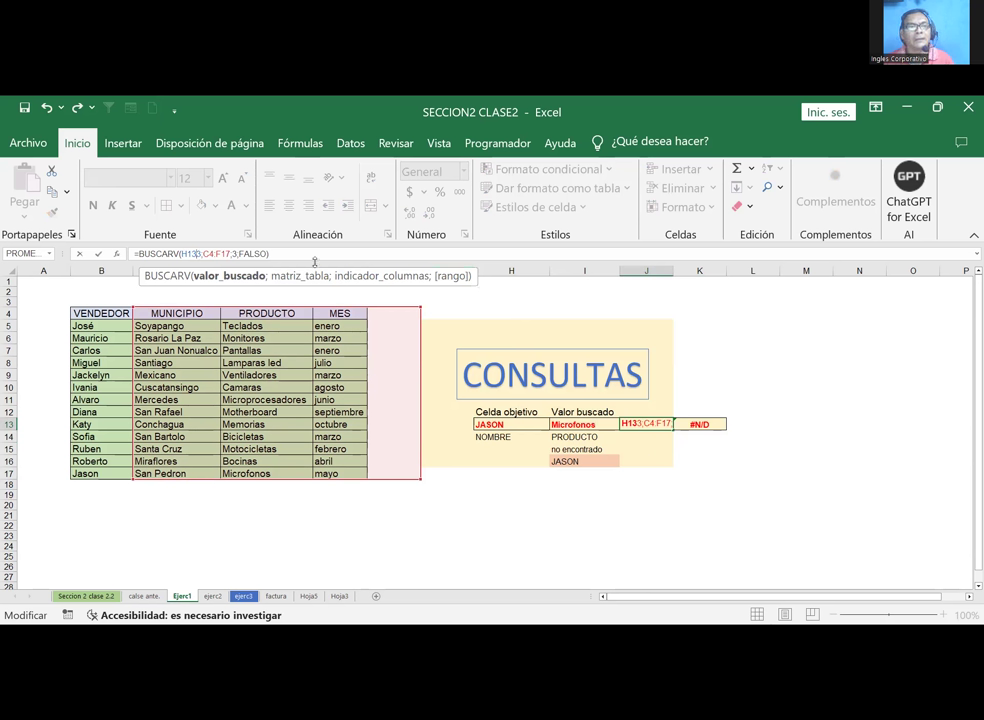
pyautogui.press('BackSpace')
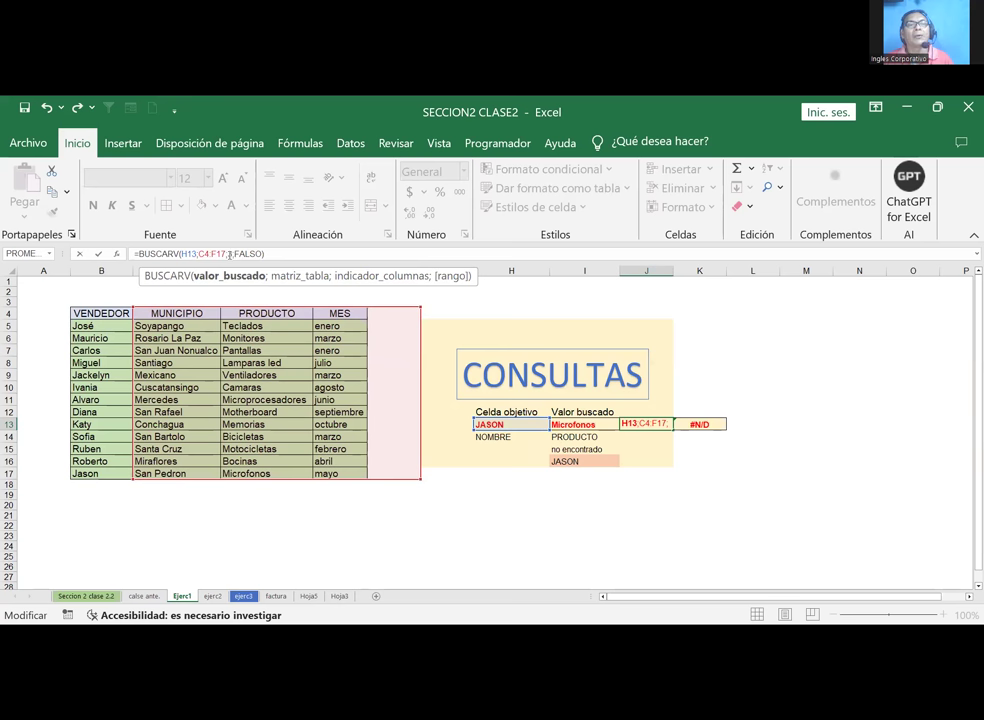
pyautogui.click(231, 255)
pyautogui.write('4;')
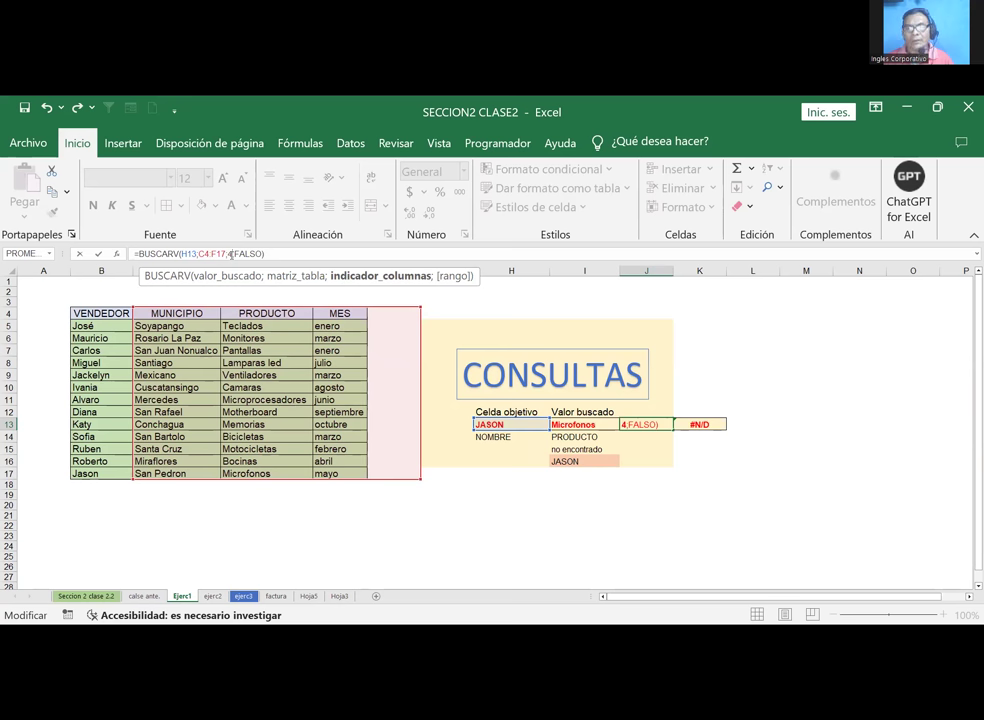
pyautogui.press('Return')
pyautogui.click(641, 426)
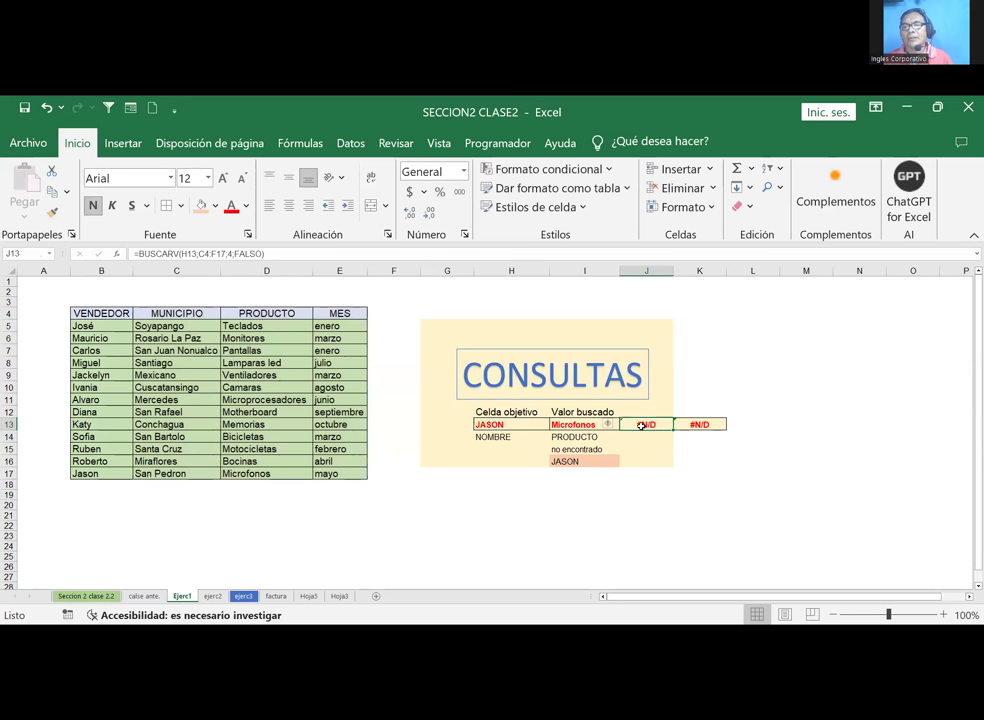
pyautogui.click(496, 425)
pyautogui.click(641, 426)
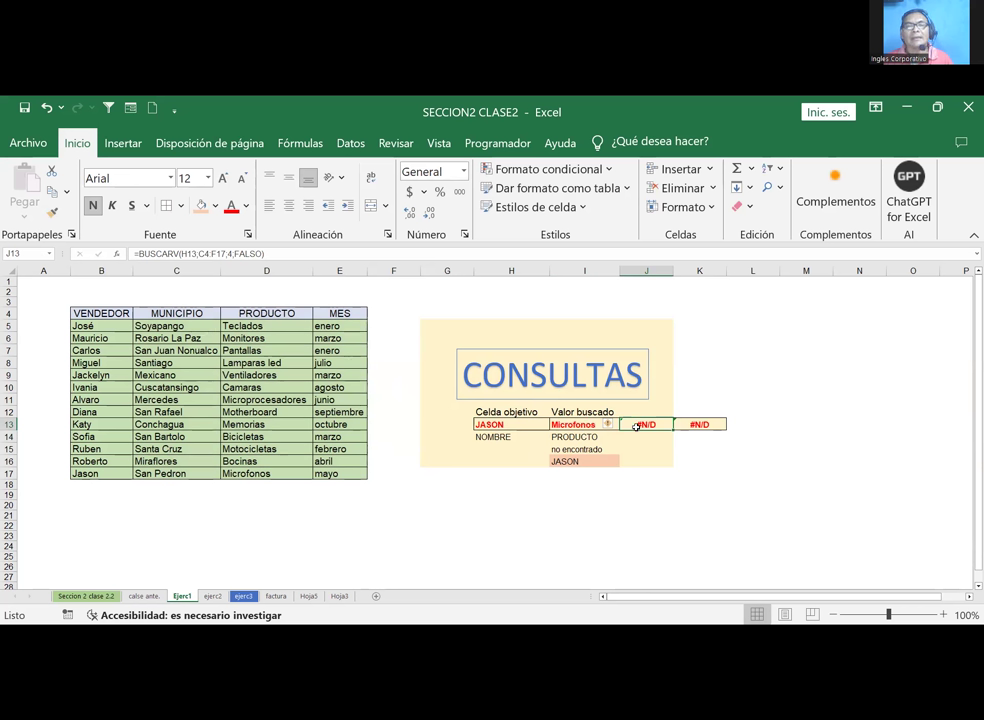
# Step: Change J13 to =BUSCARV(I13;C4:F17;4;FALSO) and compare it against H13
pyautogui.click(187, 254)
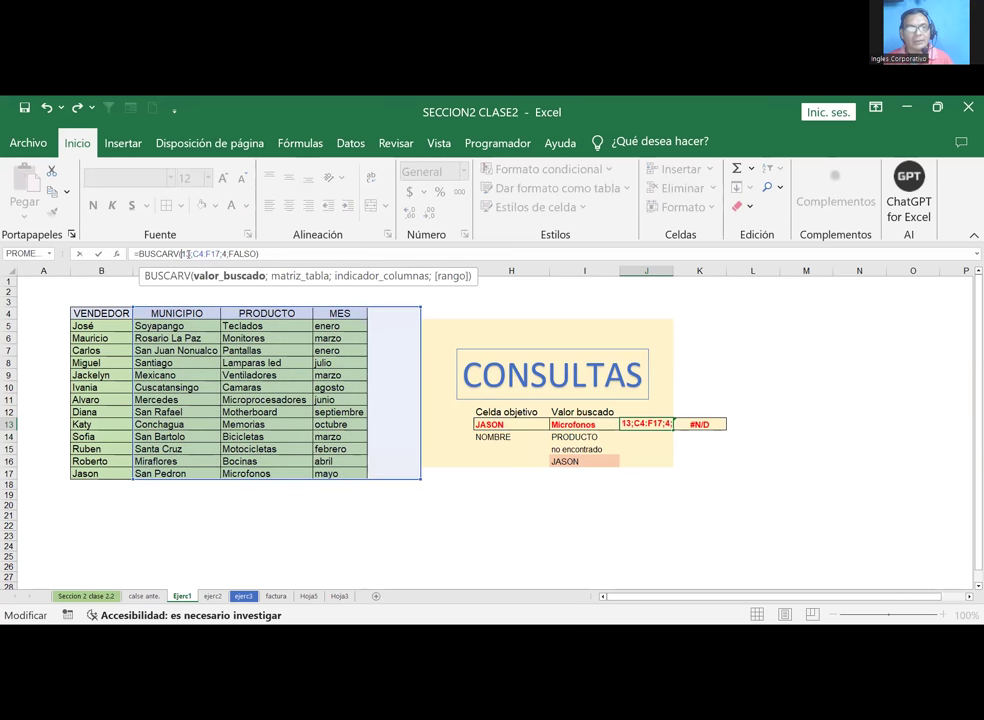
pyautogui.write('I')
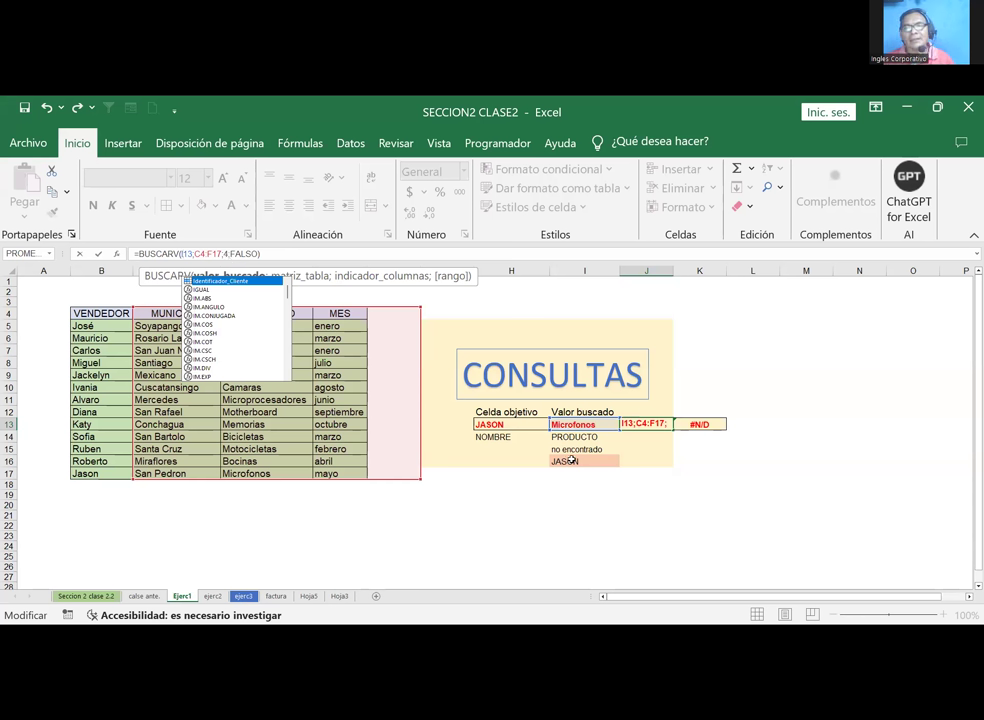
pyautogui.press('Escape')
pyautogui.click(569, 522)
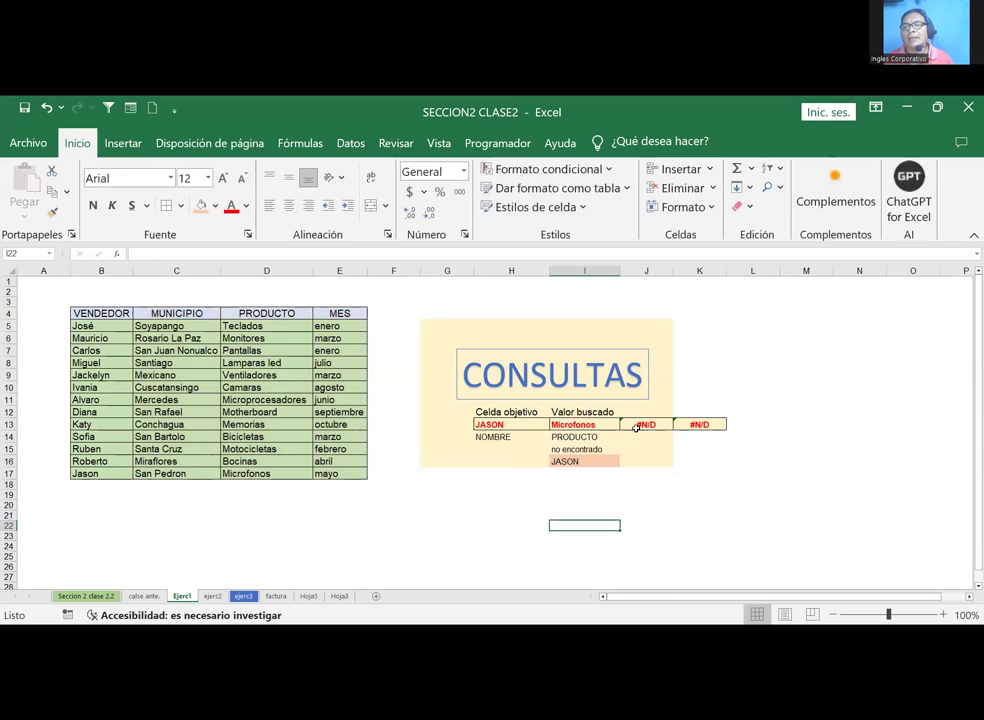
pyautogui.click(493, 424)
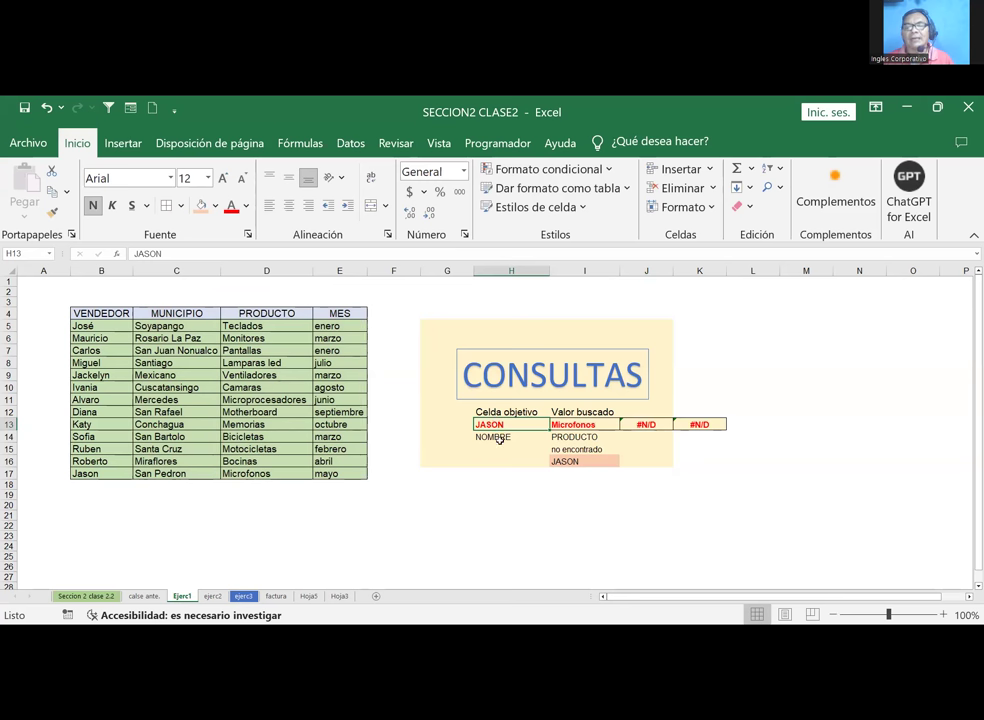
pyautogui.click(637, 426)
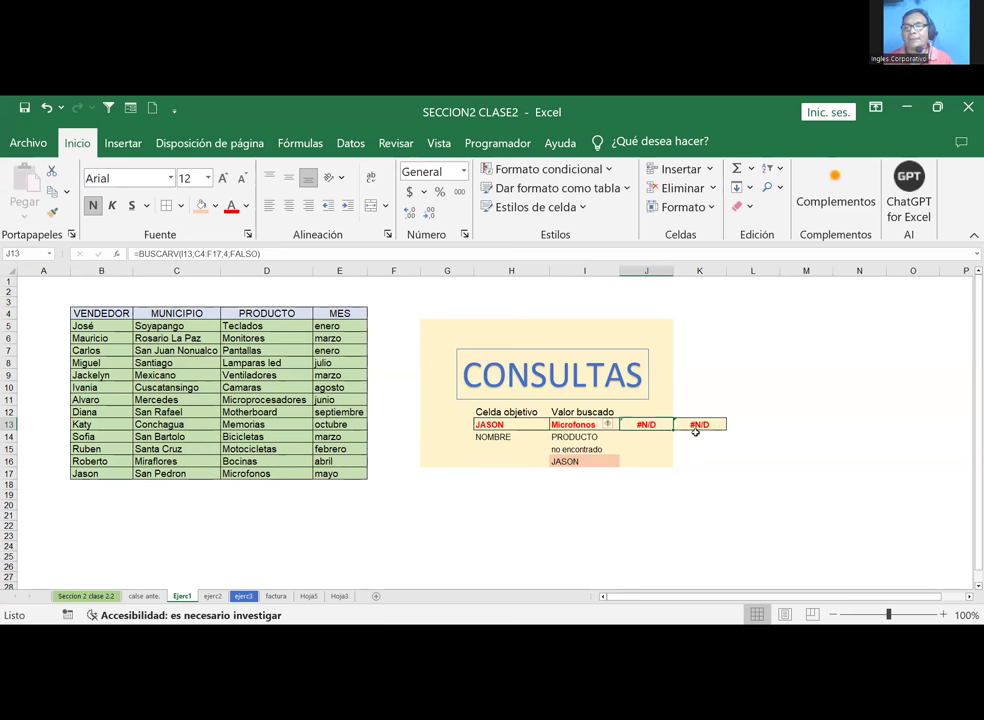
pyautogui.click(492, 423)
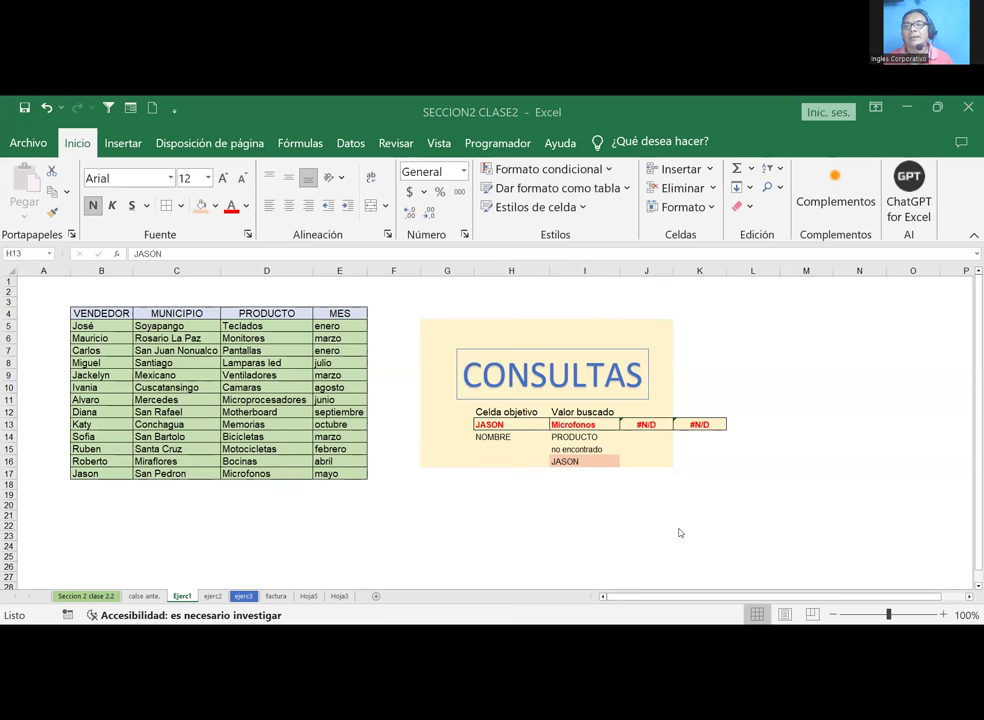
pyautogui.hotkey('alt', 'Tab')
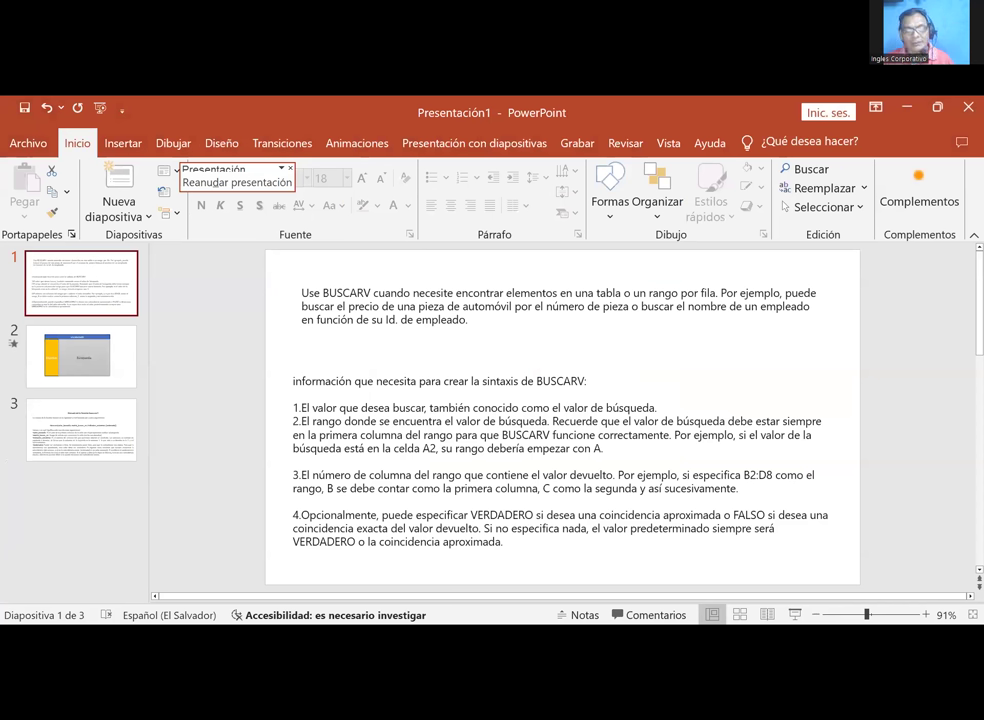
pyautogui.click(237, 182)
pyautogui.press('Left')
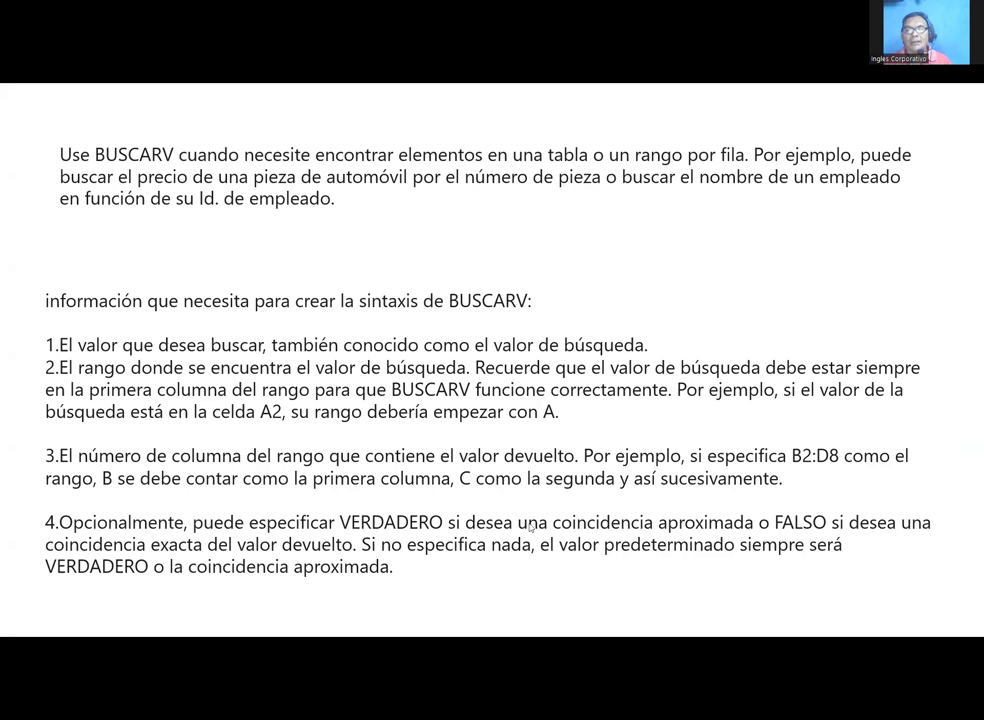
pyautogui.hotkey('alt', 'Tab')
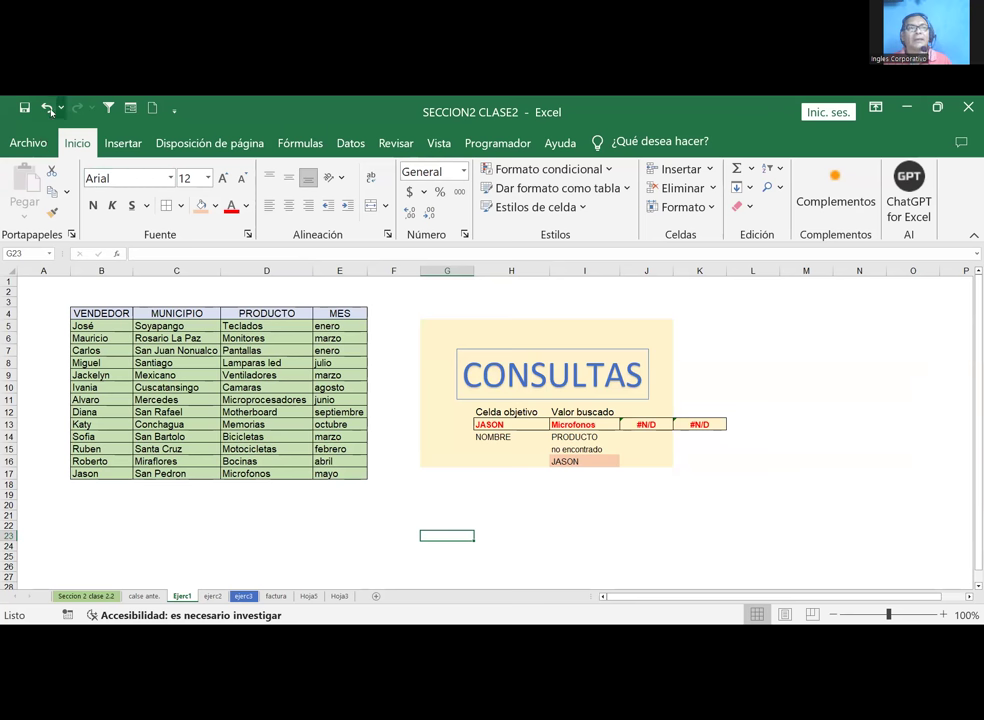
# Step: Undo the lookup formulas copied into J13 and K13
pyautogui.click(45, 108)
pyautogui.click(45, 108)
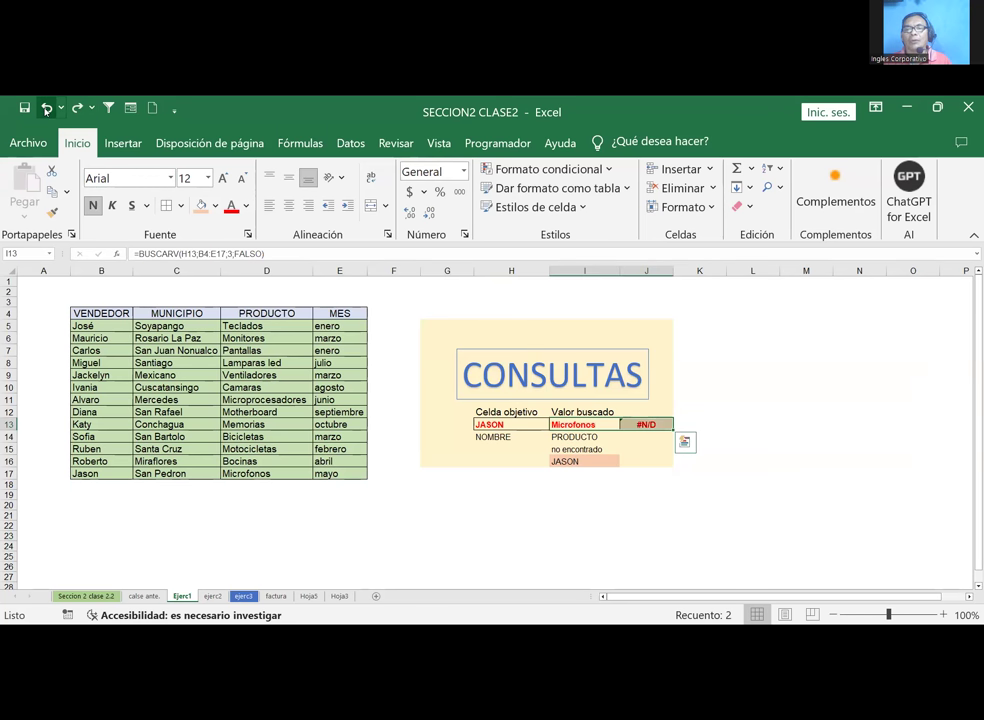
pyautogui.click(45, 108)
pyautogui.click(687, 411)
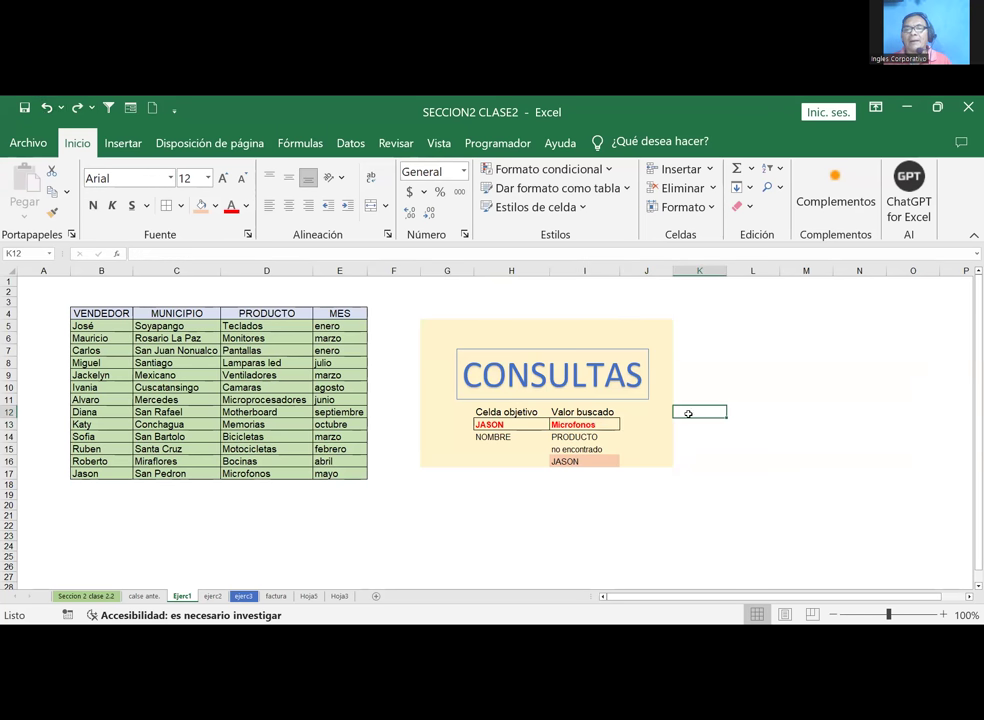
pyautogui.click(509, 424)
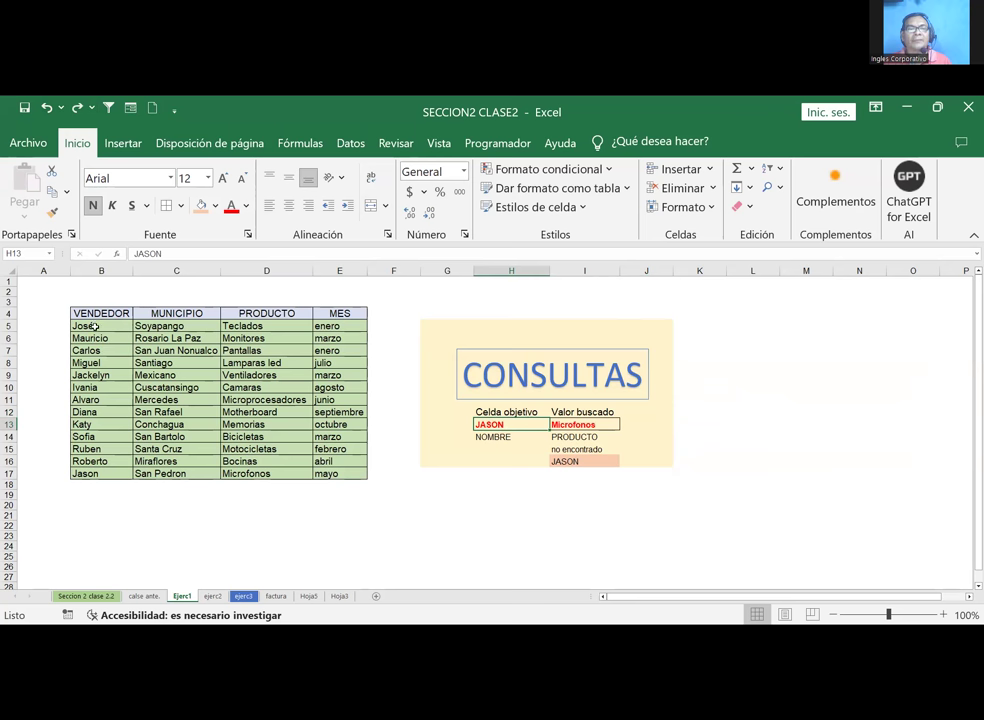
# Step: Test H13 with another seller, check their Monitores row, then clear H13
pyautogui.click(88, 327)
pyautogui.click(92, 337)
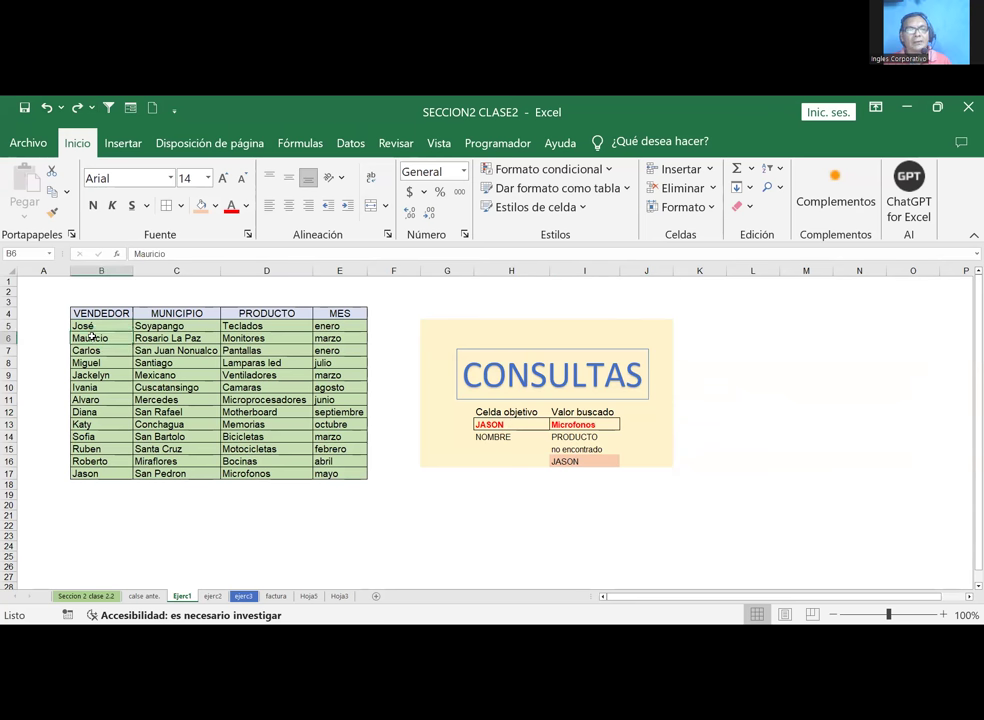
pyautogui.click(523, 428)
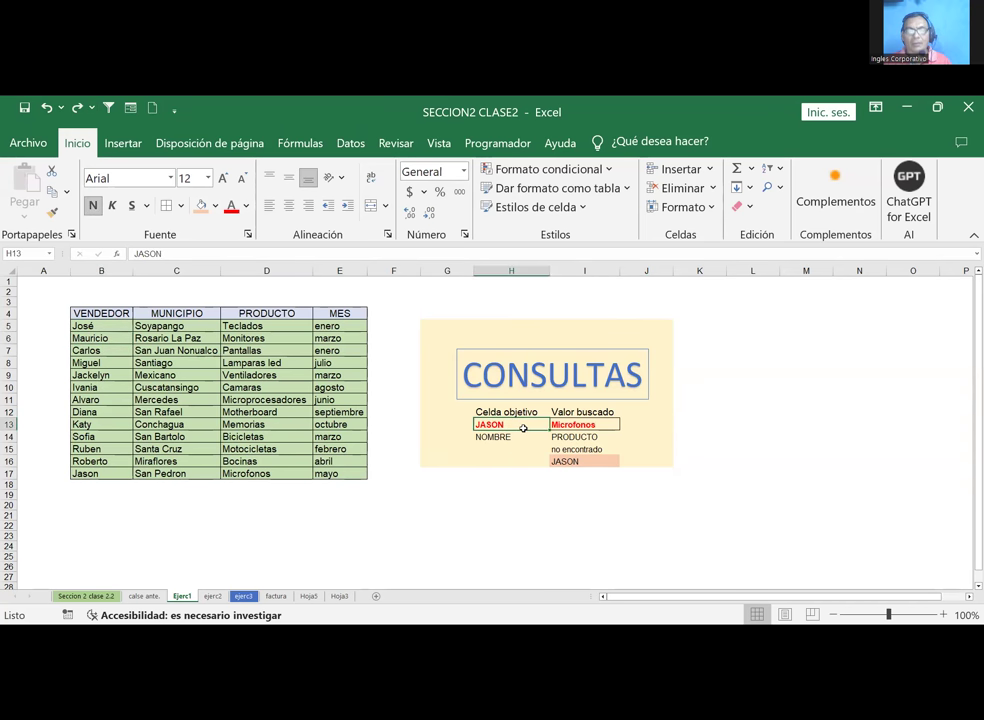
pyautogui.write('MAURICIO')
pyautogui.press('Return')
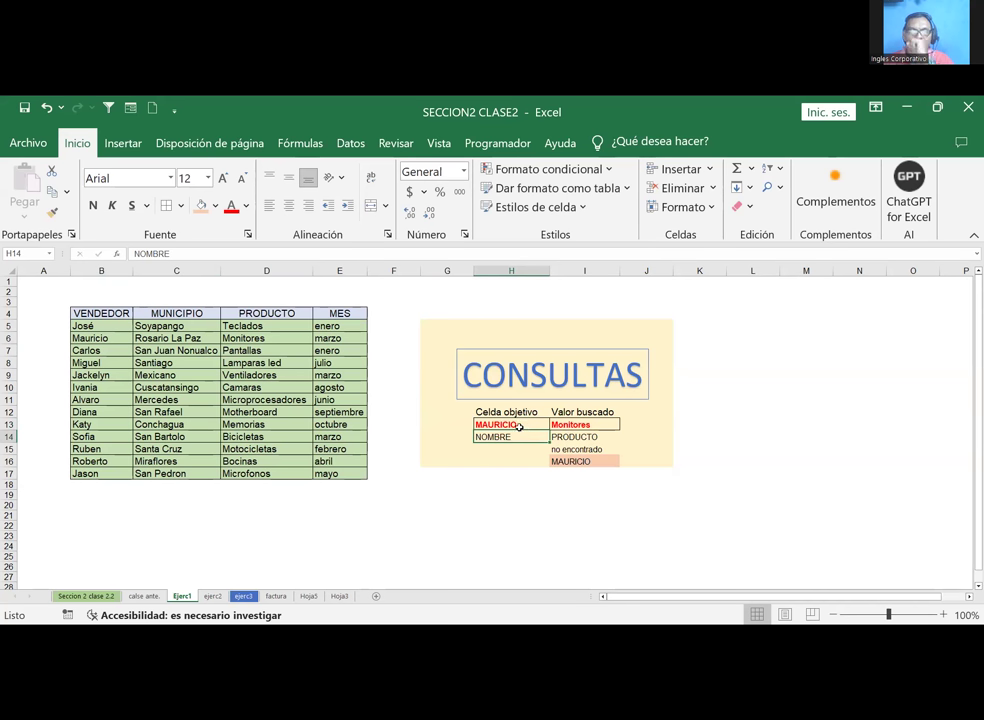
pyautogui.click(90, 338)
pyautogui.click(170, 338)
pyautogui.click(256, 338)
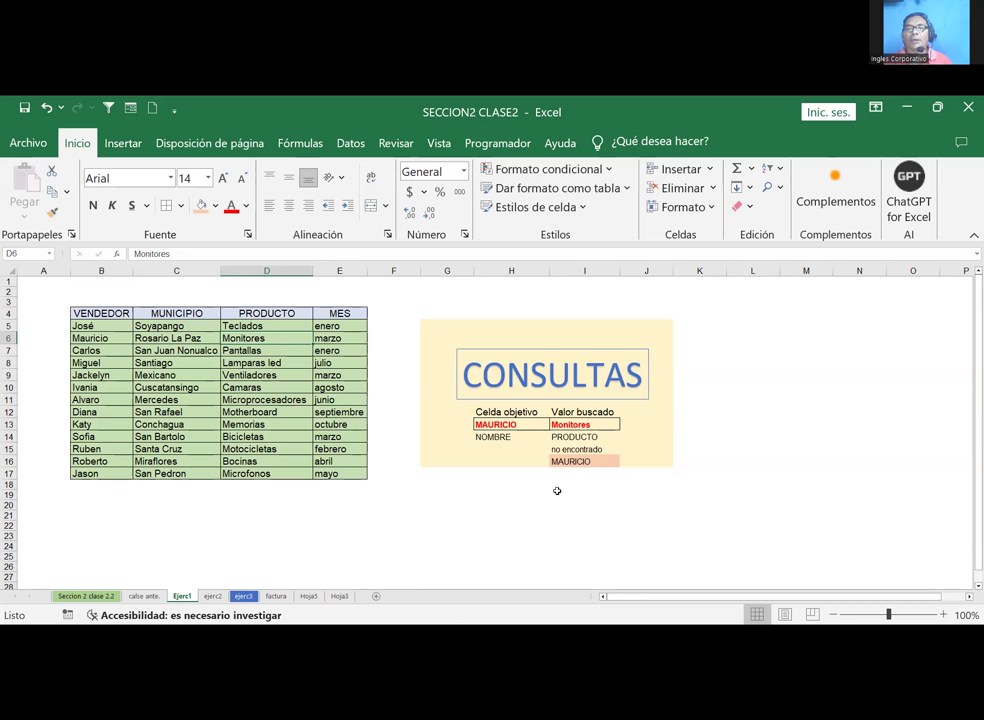
pyautogui.click(511, 426)
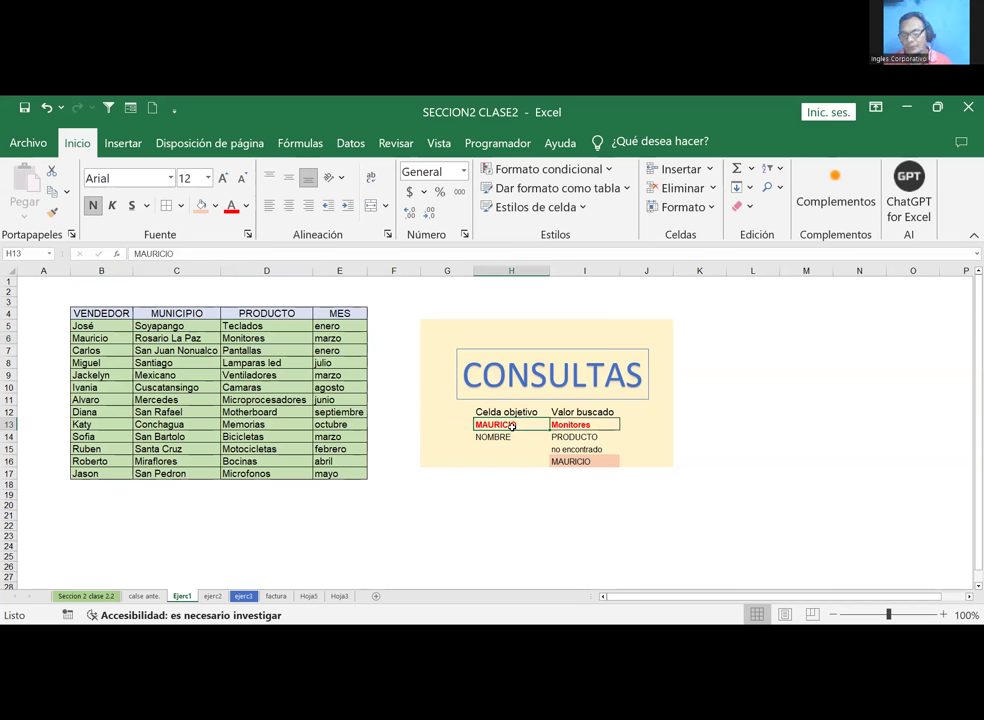
pyautogui.press('Delete')
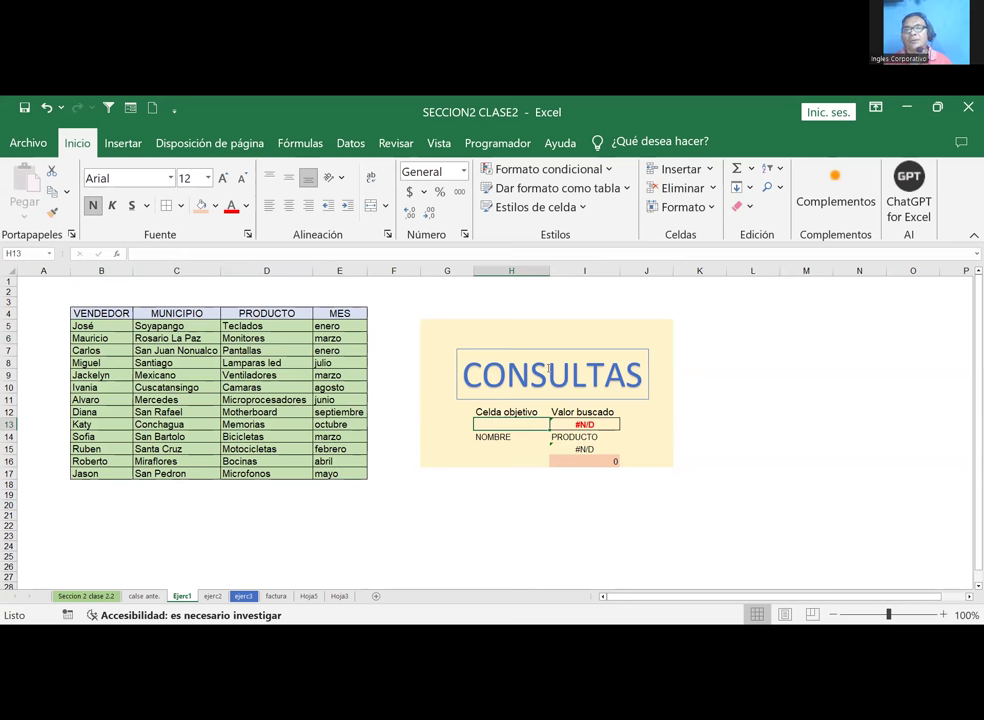
# Step: Via Datos > Validación de datos, set H13 to allow a Lista sourced from =$B$5:$B$17
pyautogui.click(350, 143)
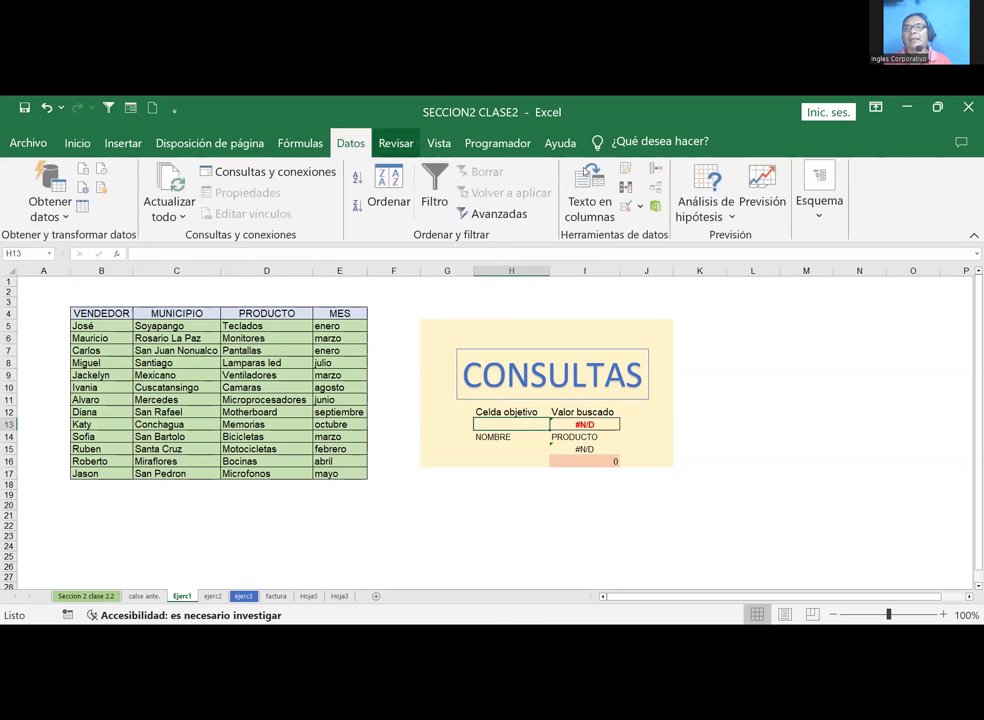
pyautogui.click(624, 207)
pyautogui.click(451, 260)
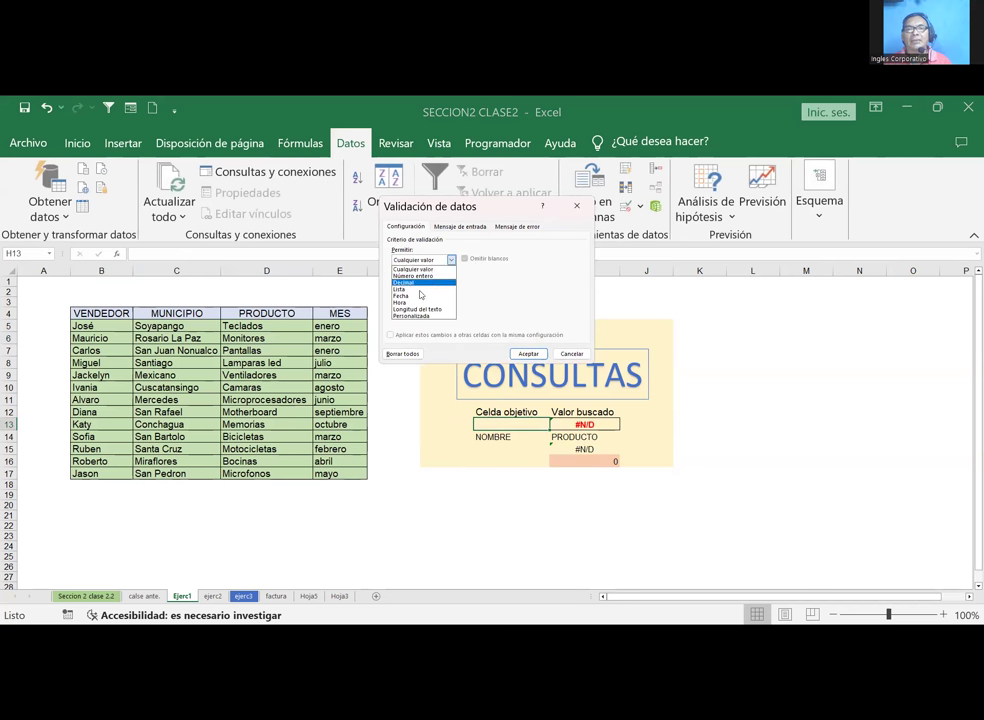
pyautogui.click(402, 290)
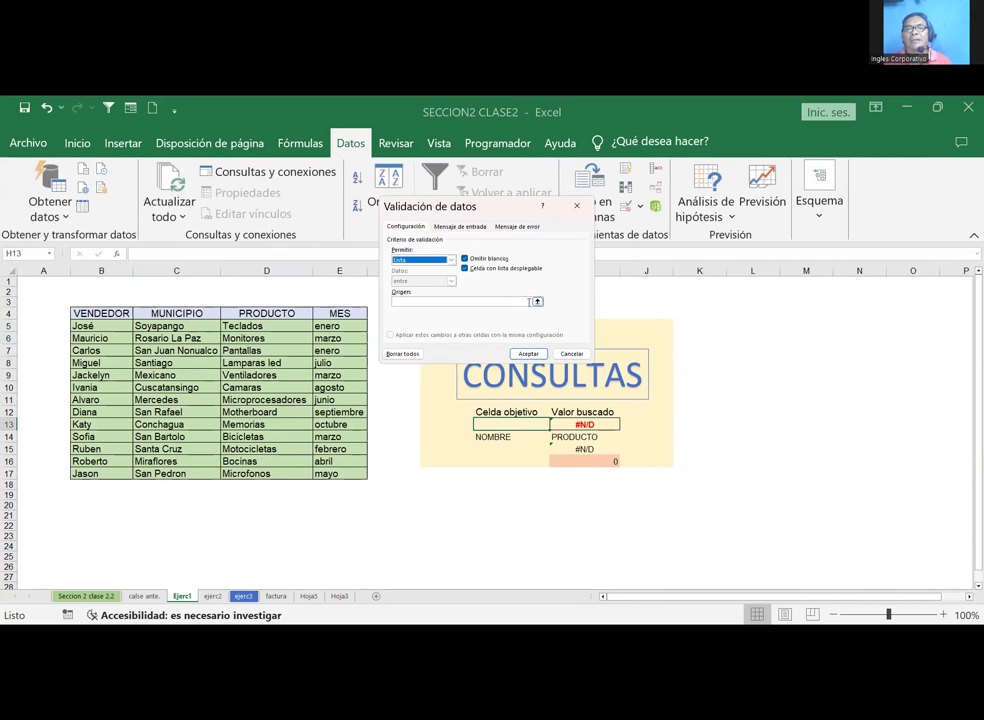
pyautogui.click(538, 302)
pyautogui.moveTo(94, 325); pyautogui.dragTo(101, 473)
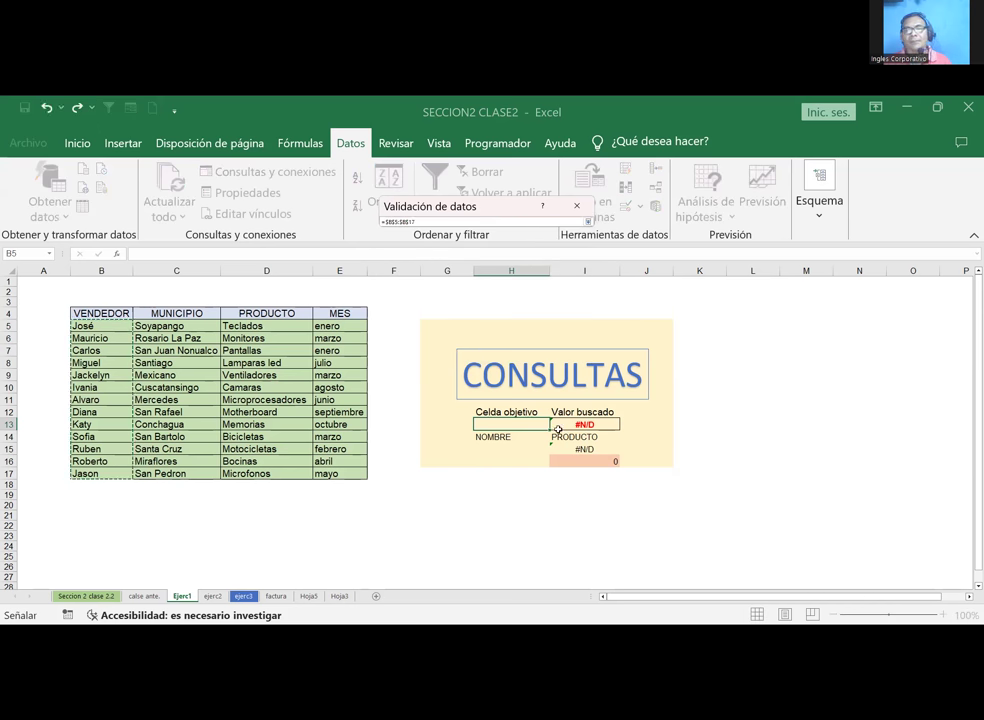
pyautogui.click(590, 222)
pyautogui.click(590, 222)
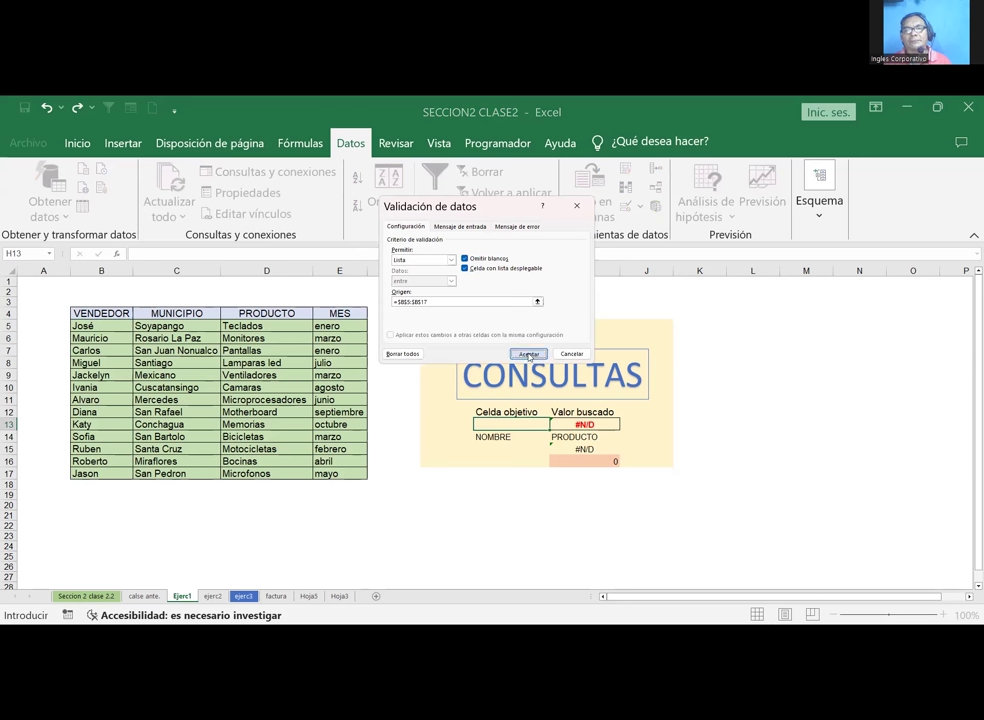
pyautogui.click(528, 354)
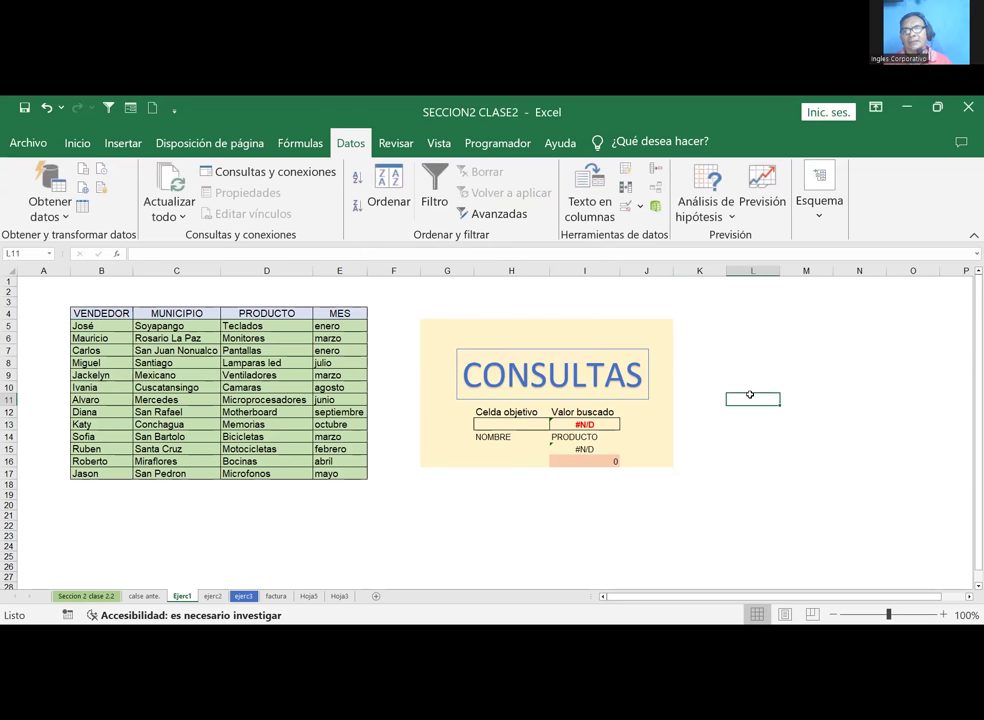
# Step: Choose Alvaro in H13 and widen column I so Microprocesadores fits
pyautogui.click(554, 425)
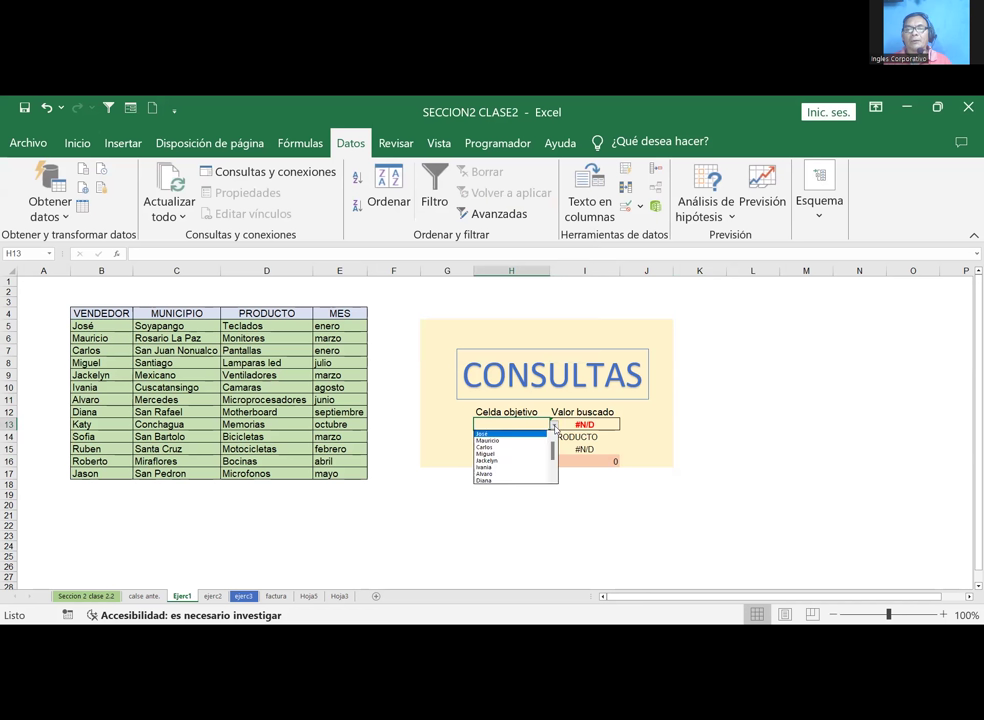
pyautogui.click(497, 470)
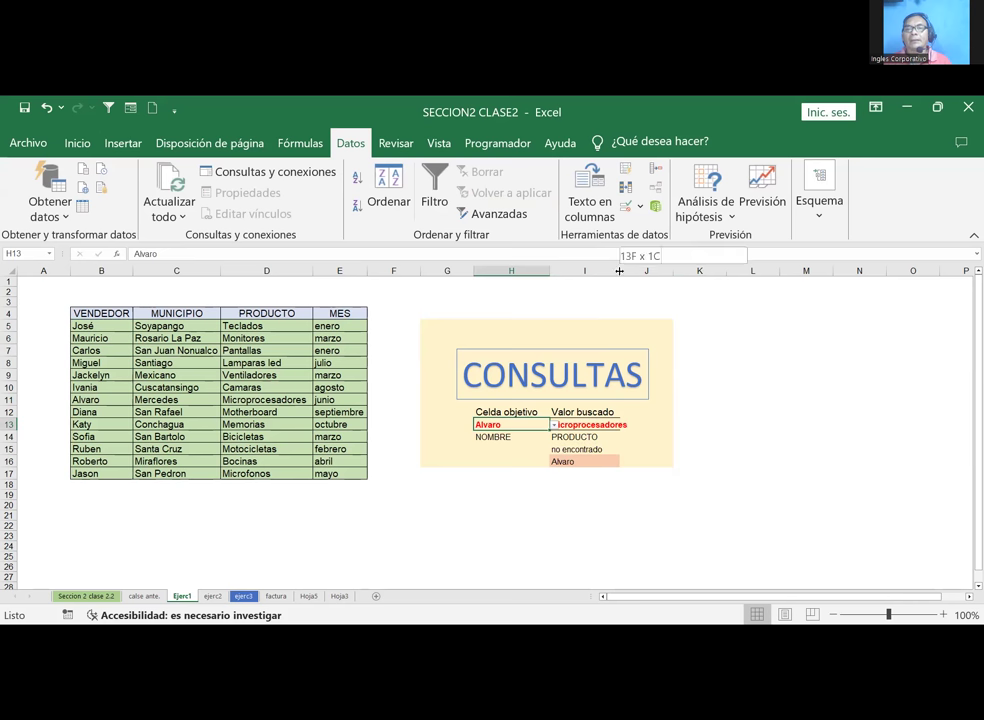
pyautogui.moveTo(619, 271); pyautogui.dragTo(648, 271)
pyautogui.click(781, 399)
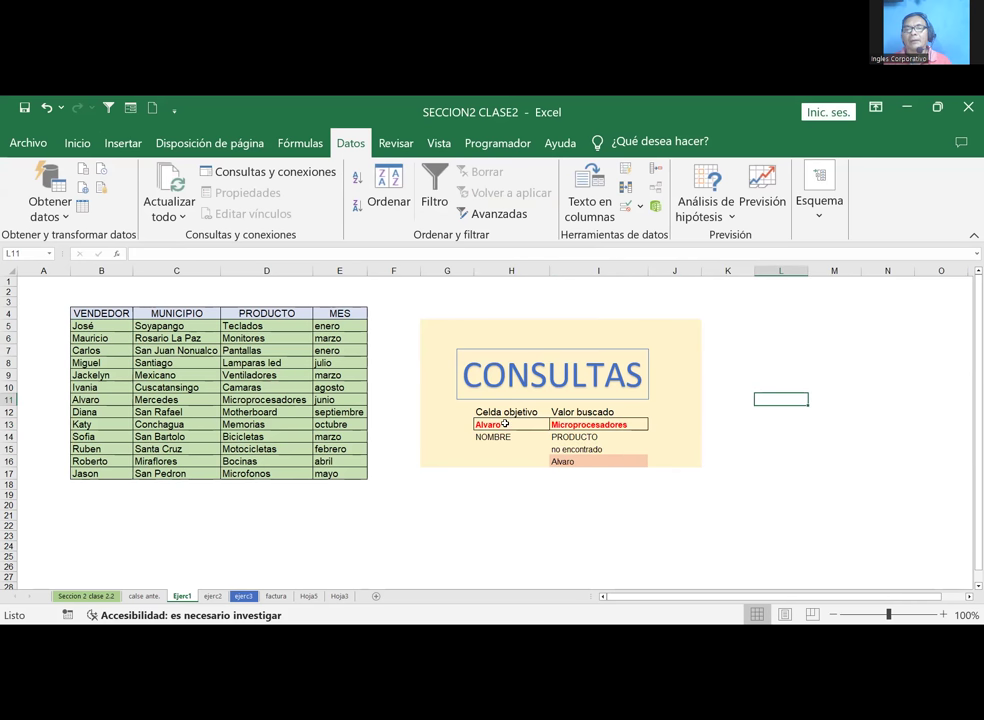
# Step: Try Roberto, Ruben, Jason, Diana, then Alvaro again from H13's name list
pyautogui.click(505, 424)
pyautogui.click(553, 425)
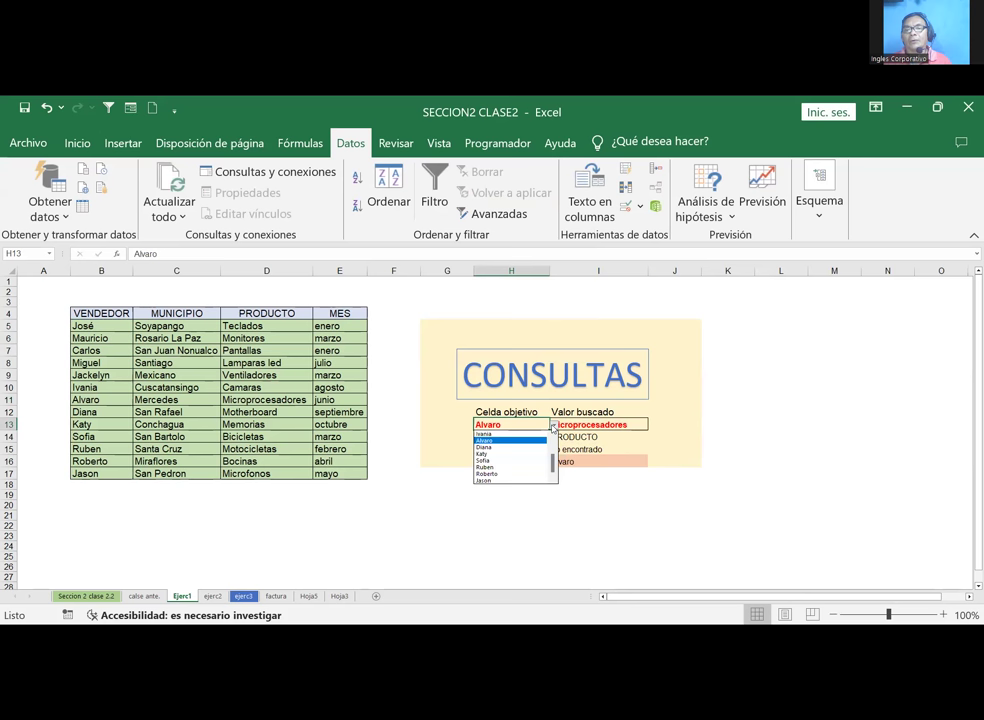
pyautogui.click(489, 473)
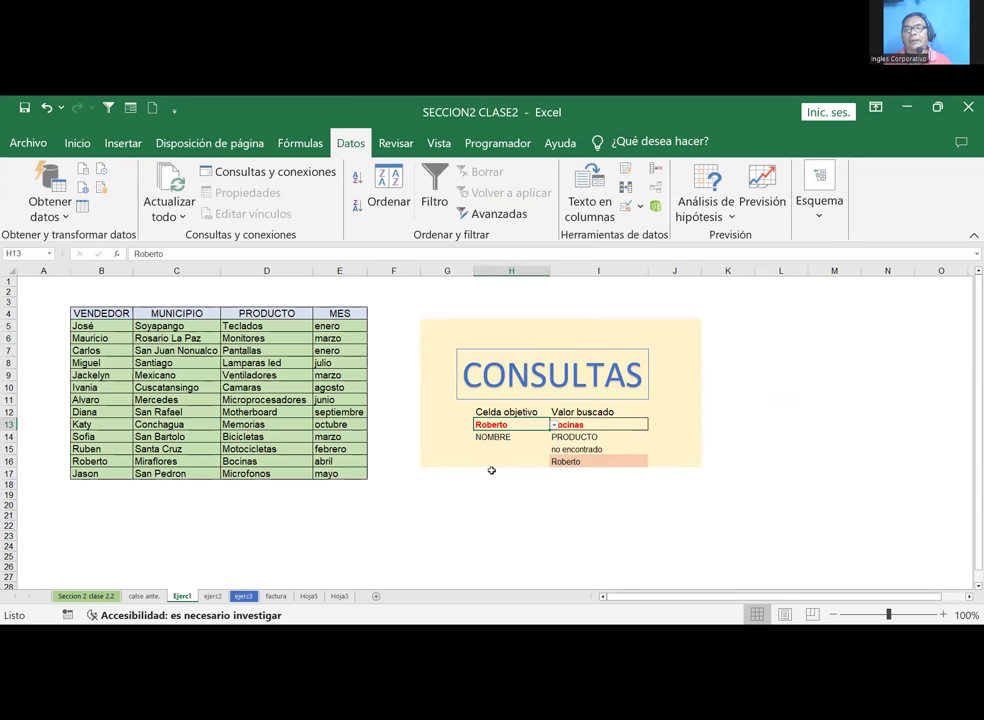
pyautogui.click(553, 425)
pyautogui.click(490, 462)
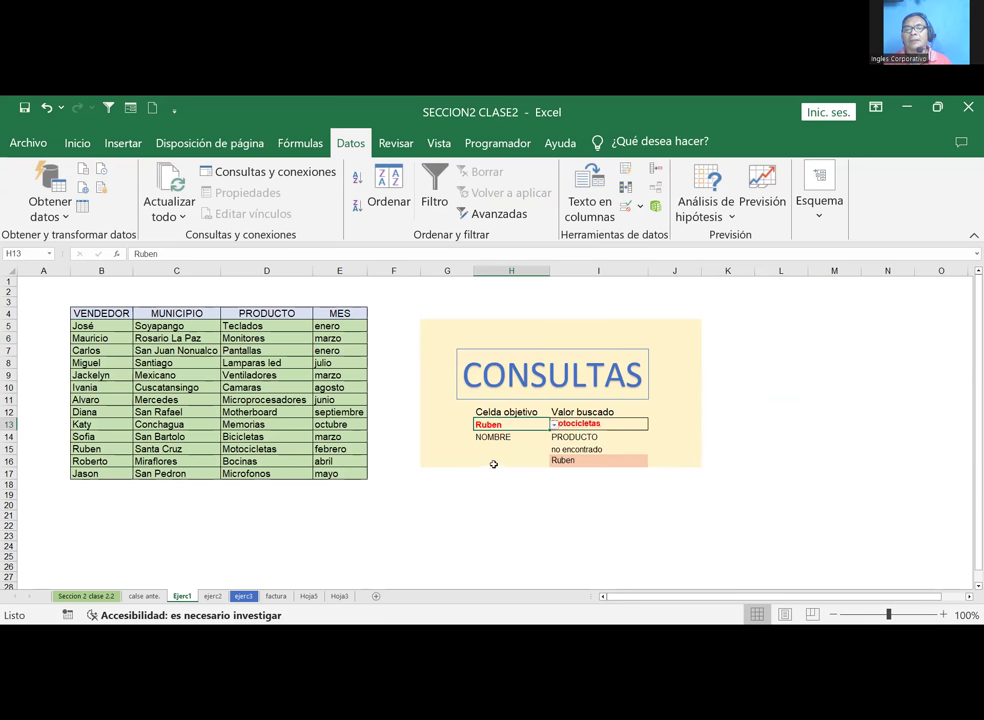
pyautogui.click(553, 425)
pyautogui.click(494, 479)
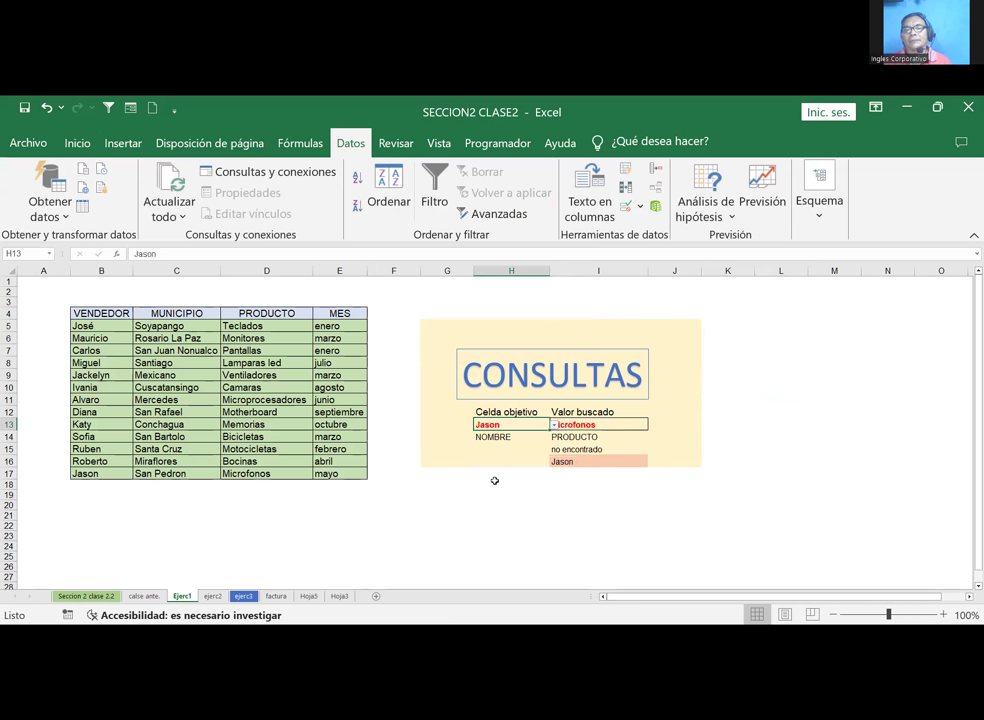
pyautogui.click(554, 425)
pyautogui.click(494, 449)
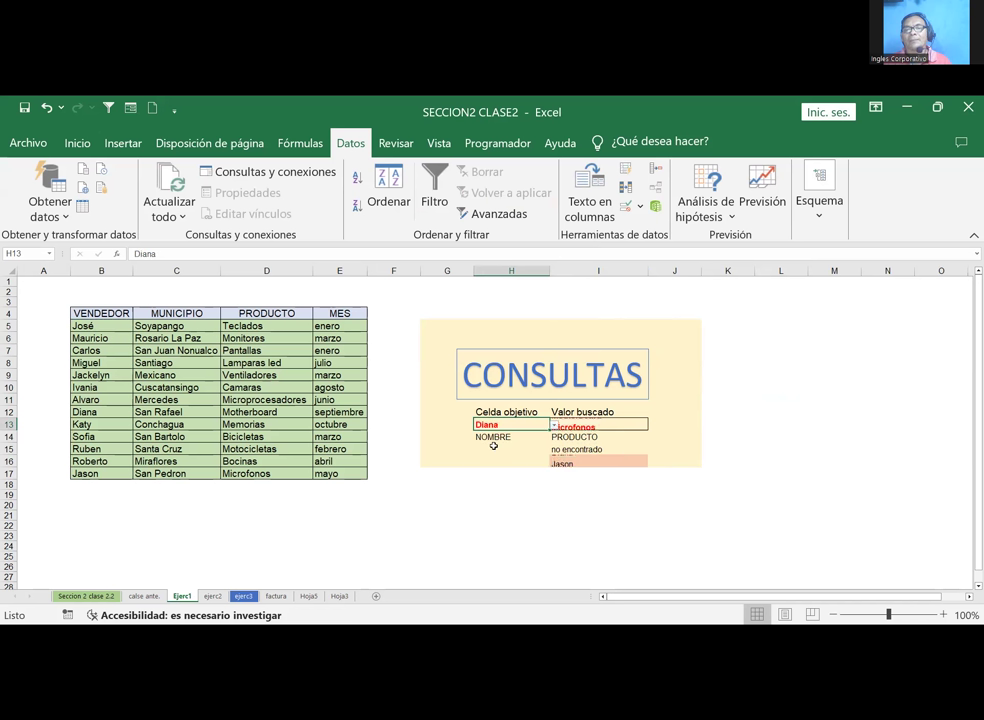
pyautogui.click(553, 425)
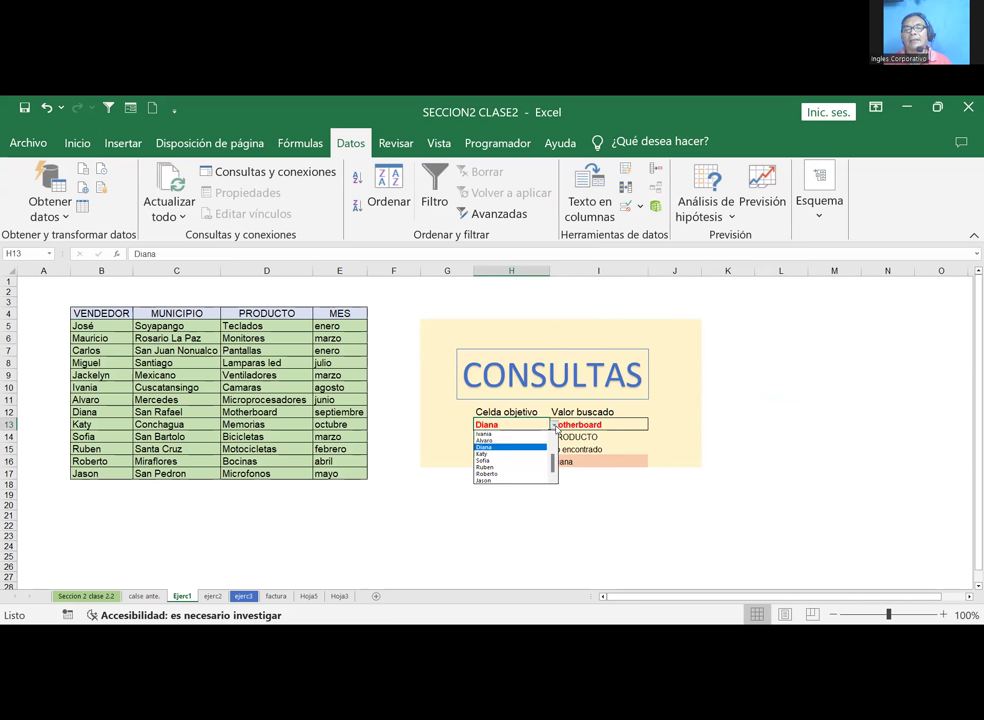
pyautogui.click(491, 438)
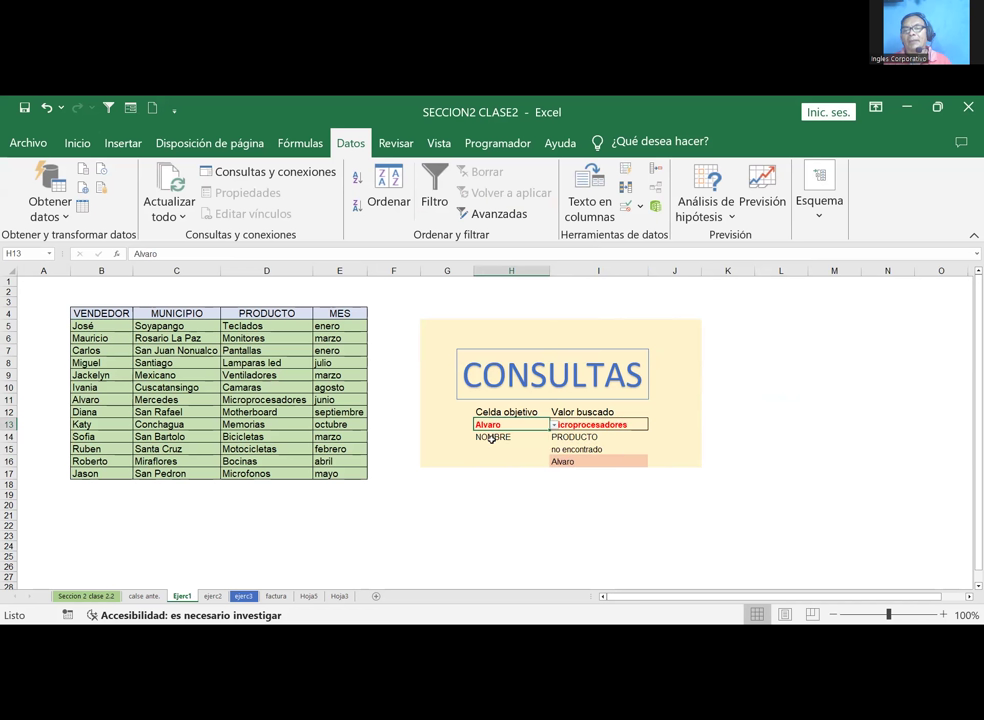
# Step: Check the INDIRECTO formula in I16, then move to the ejerc2 sheet
pyautogui.click(749, 390)
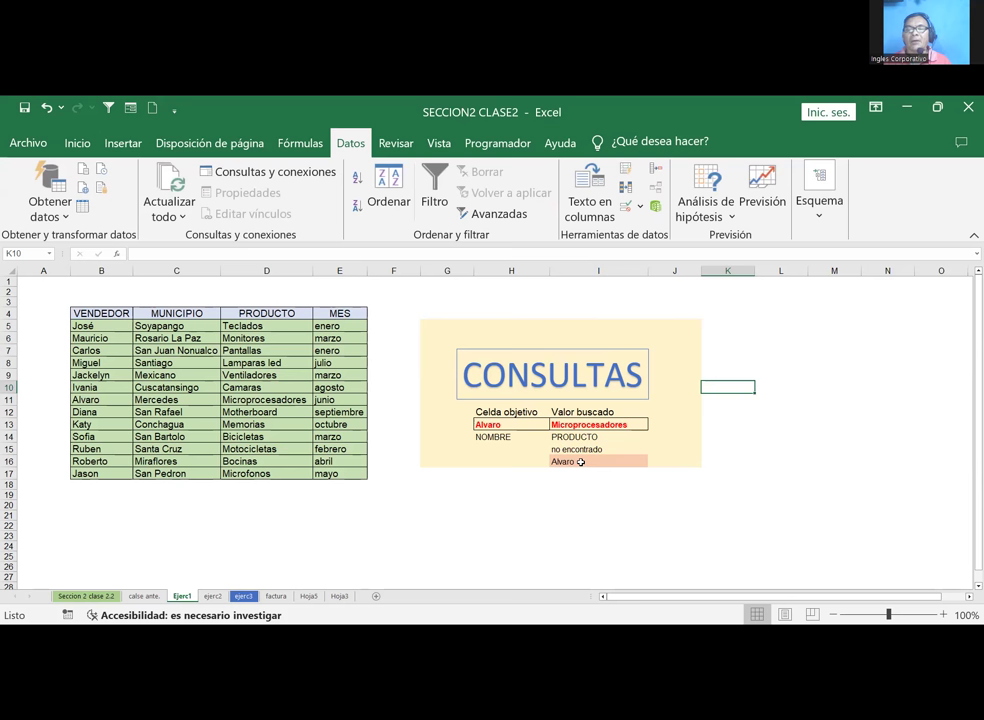
pyautogui.click(580, 462)
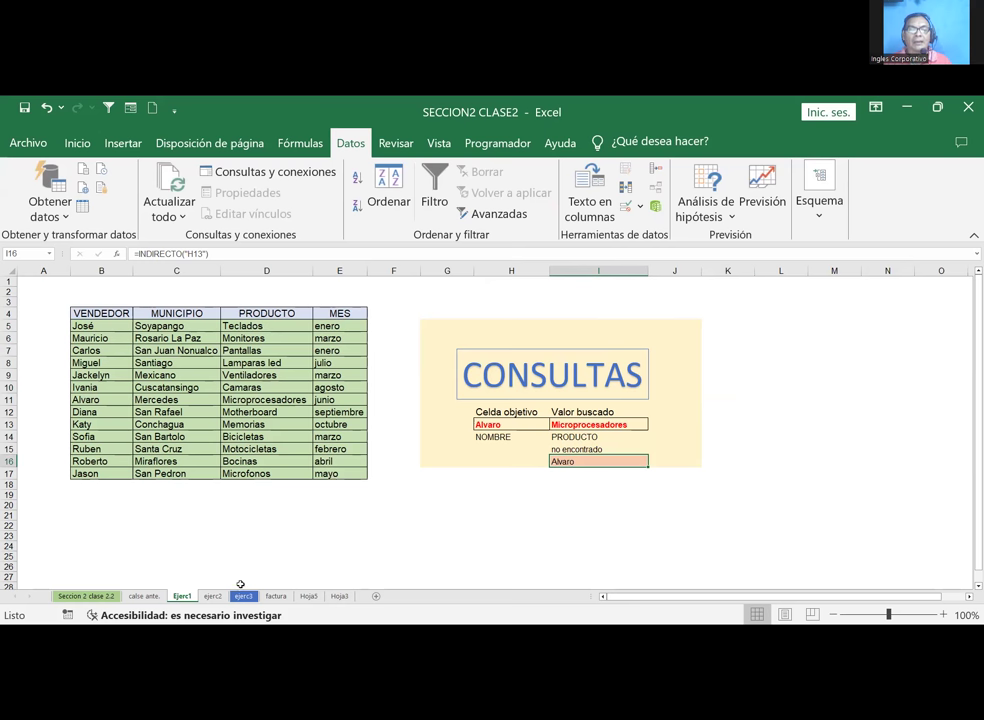
pyautogui.click(212, 597)
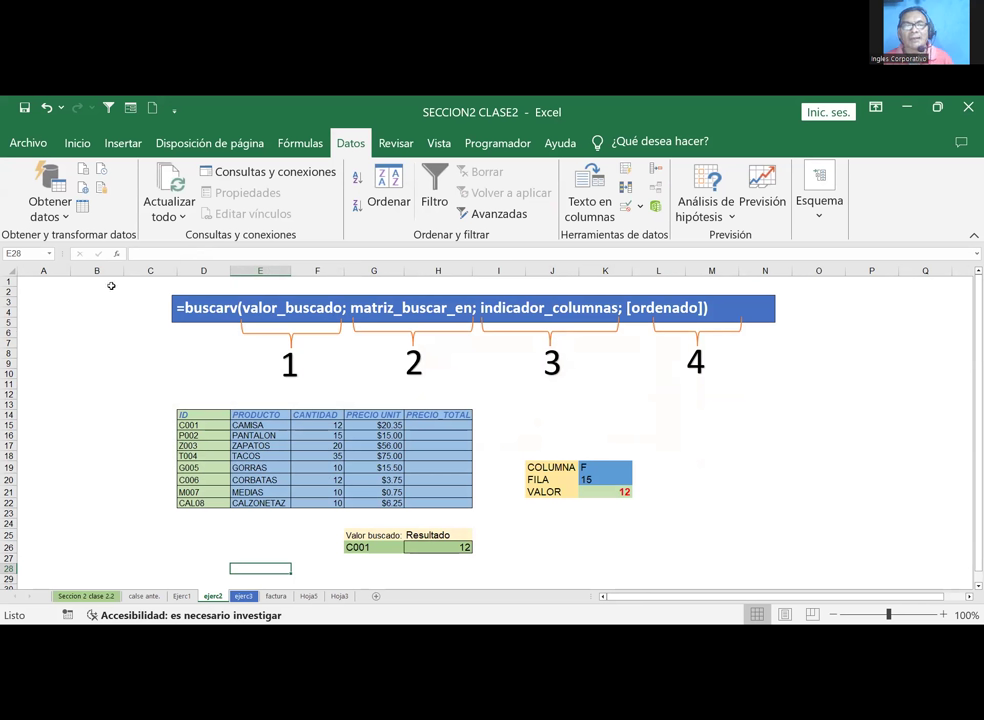
# Step: Select the range C2:O11 around the BUSCARV banner, then clear the selection
pyautogui.click(148, 289)
pyautogui.moveTo(148, 289); pyautogui.dragTo(784, 388)
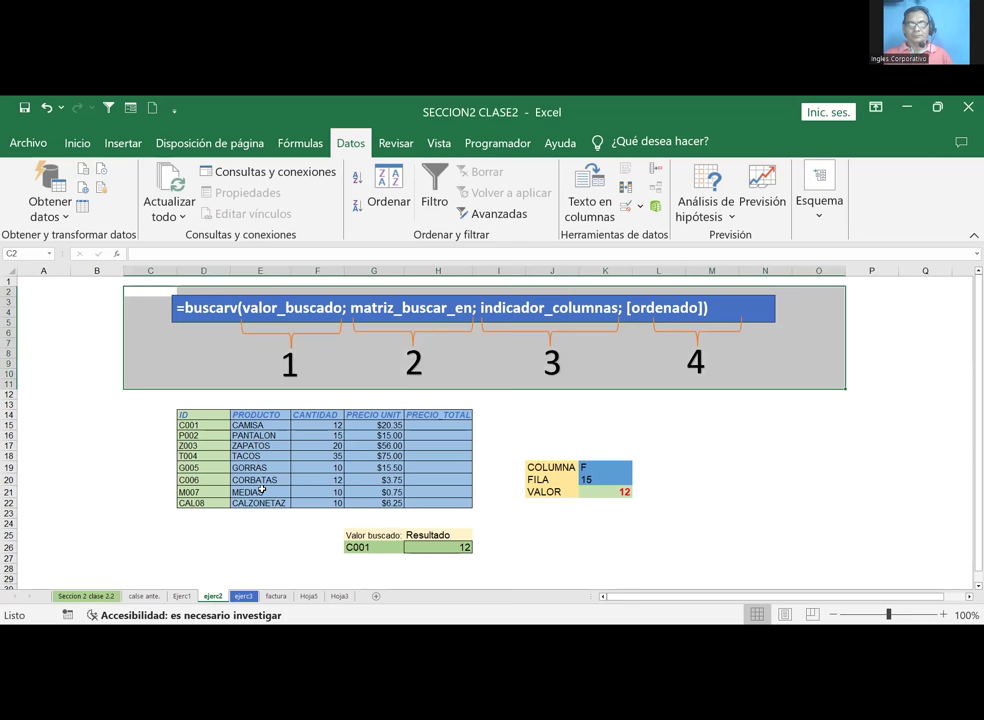
pyautogui.click(146, 332)
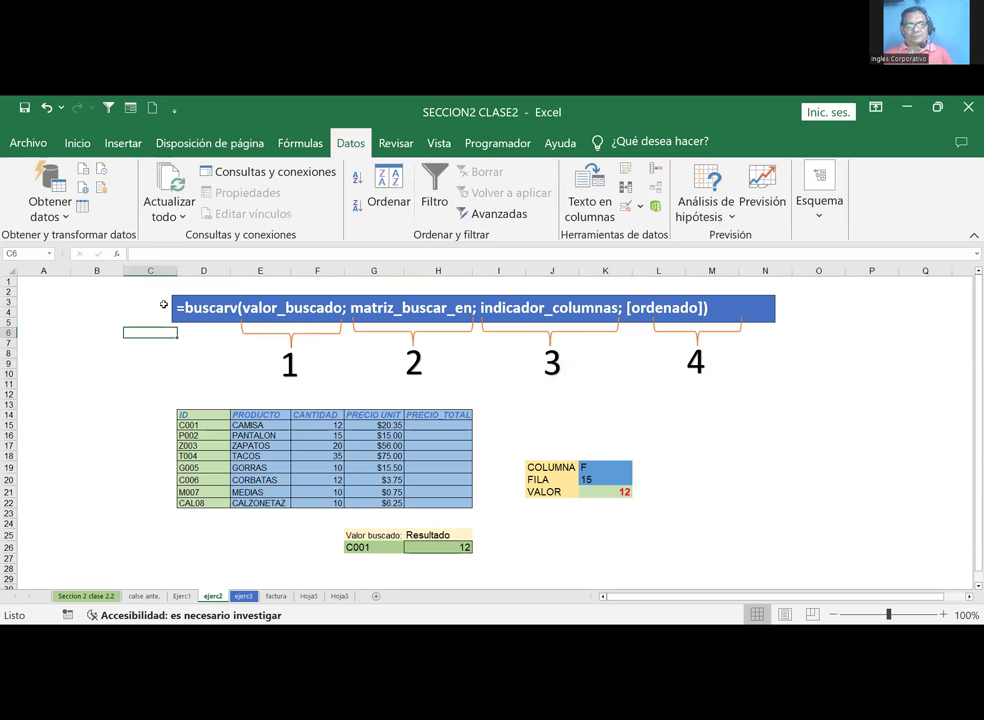
# Step: Add the heading SINTAXIS in G1, coloured red and enlarged to size 16
pyautogui.click(354, 281)
pyautogui.write('SINTAXIS')
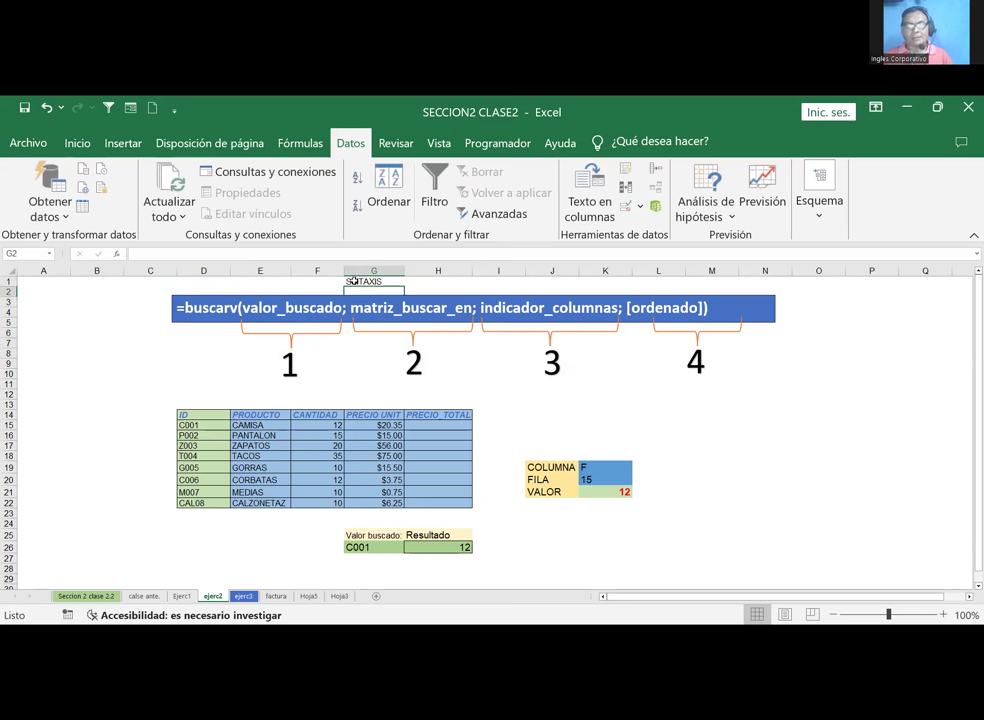
pyautogui.click(98, 253)
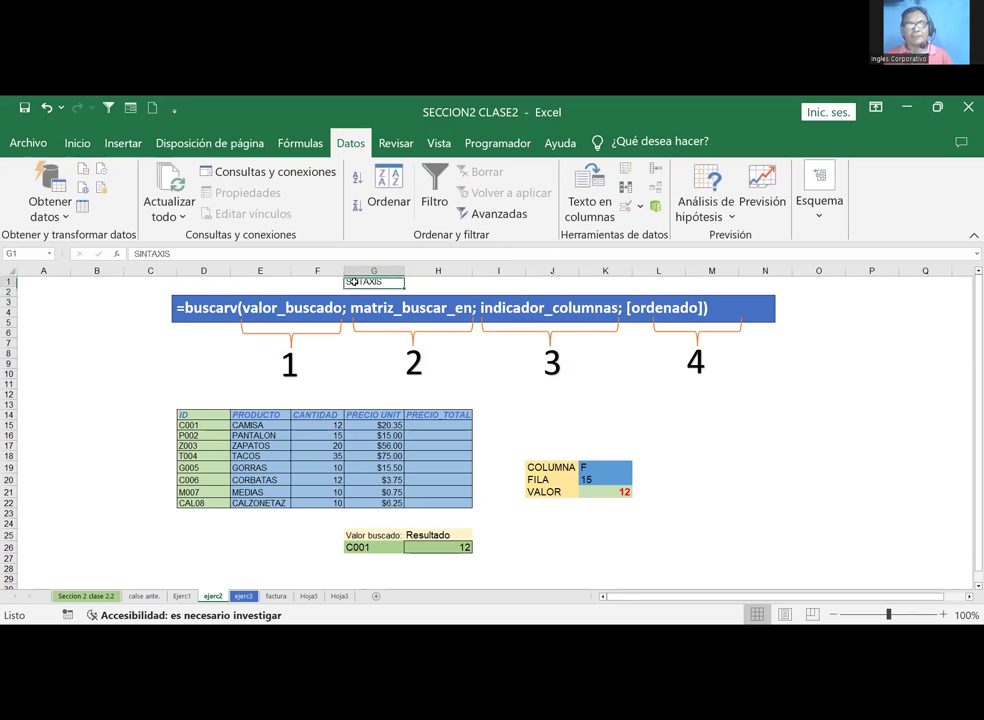
pyautogui.click(77, 143)
pyautogui.click(231, 207)
pyautogui.click(222, 178)
pyautogui.click(222, 178)
pyautogui.click(185, 388)
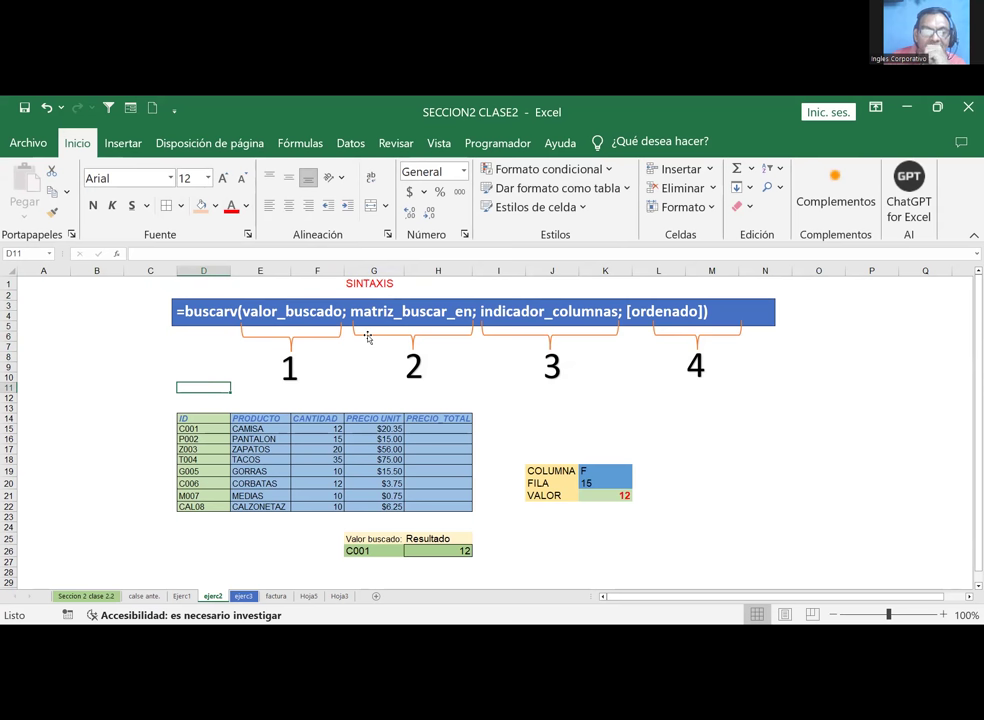
# Step: Select the braces under arguments 2 and 3 of the syntax diagram
pyautogui.click(368, 338)
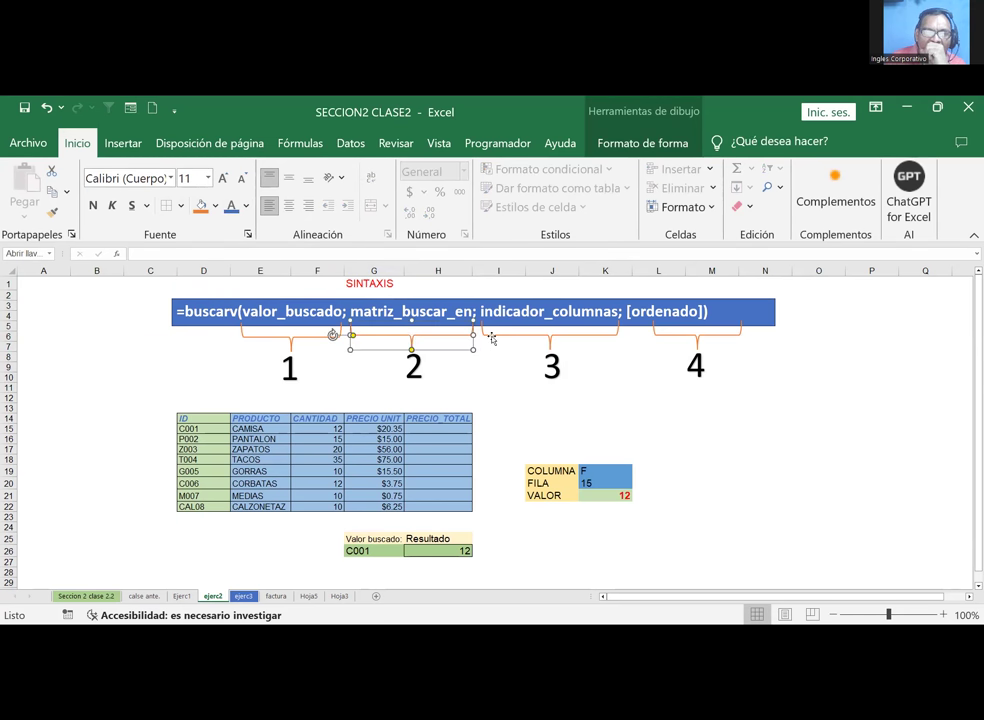
pyautogui.click(486, 338)
pyautogui.click(488, 389)
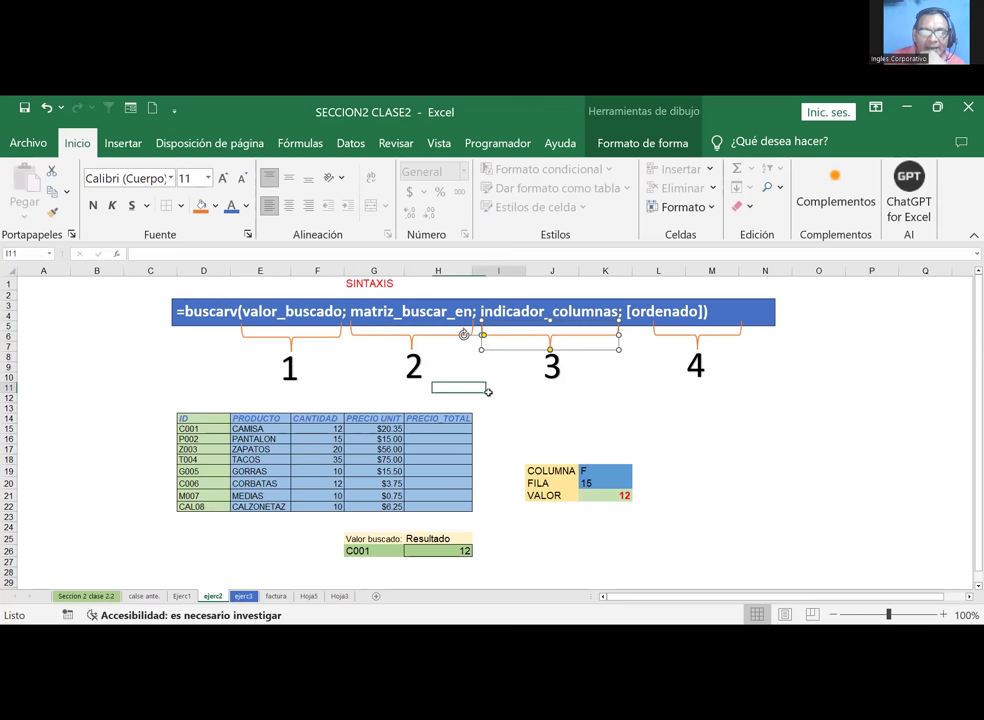
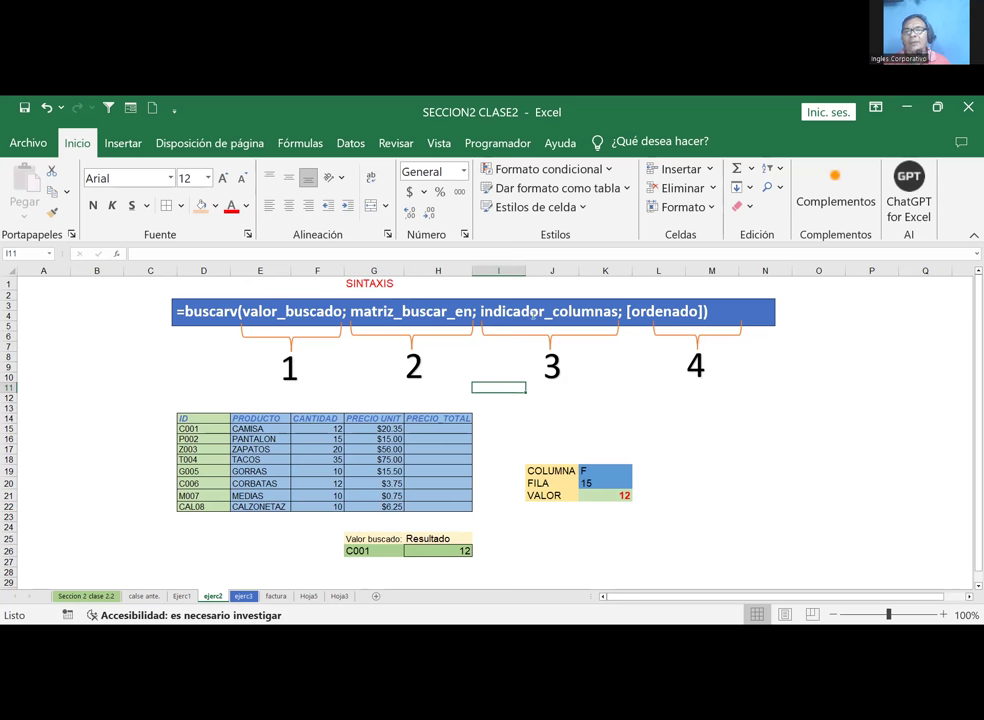
# Step: Label cells D12 through H12 with the letters D, E, F, G, H
pyautogui.click(213, 399)
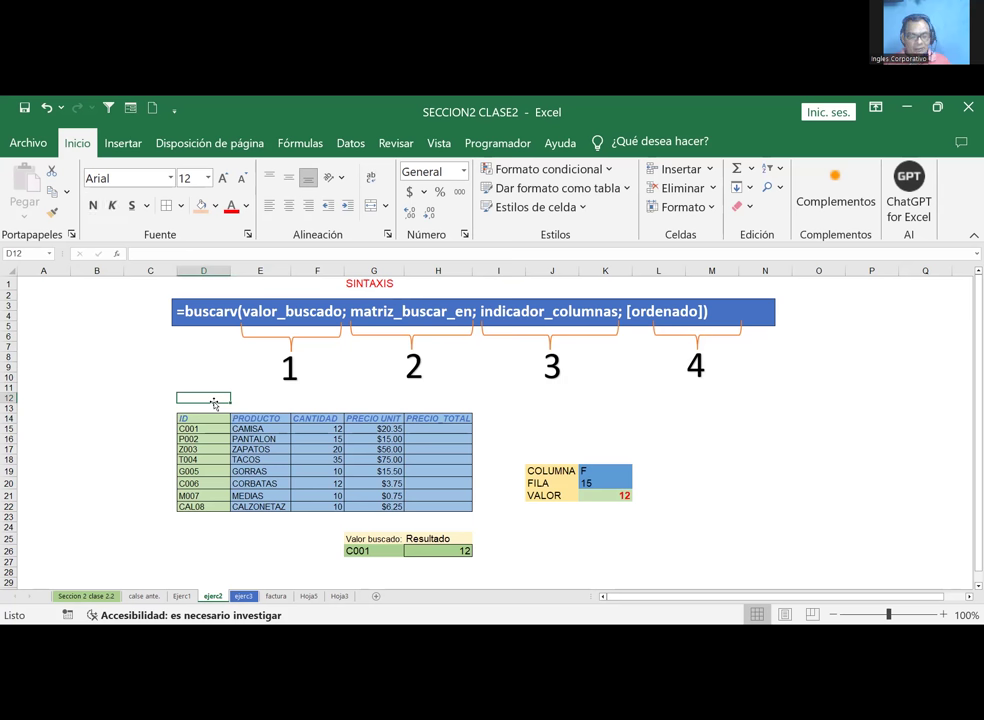
pyautogui.write('D')
pyautogui.press('Tab')
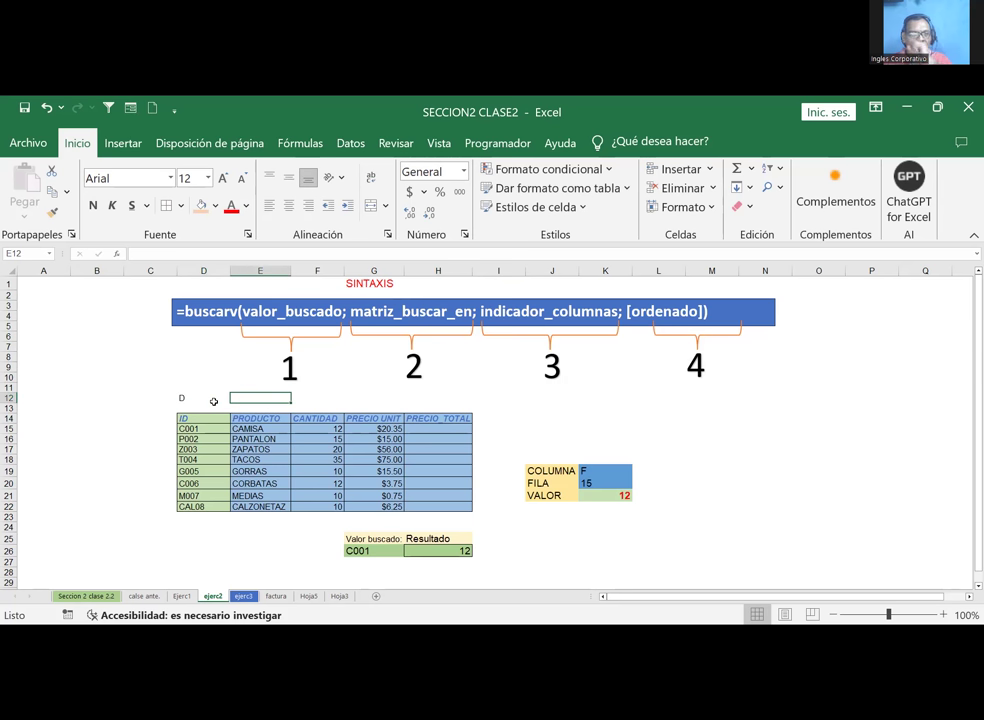
pyautogui.write('E')
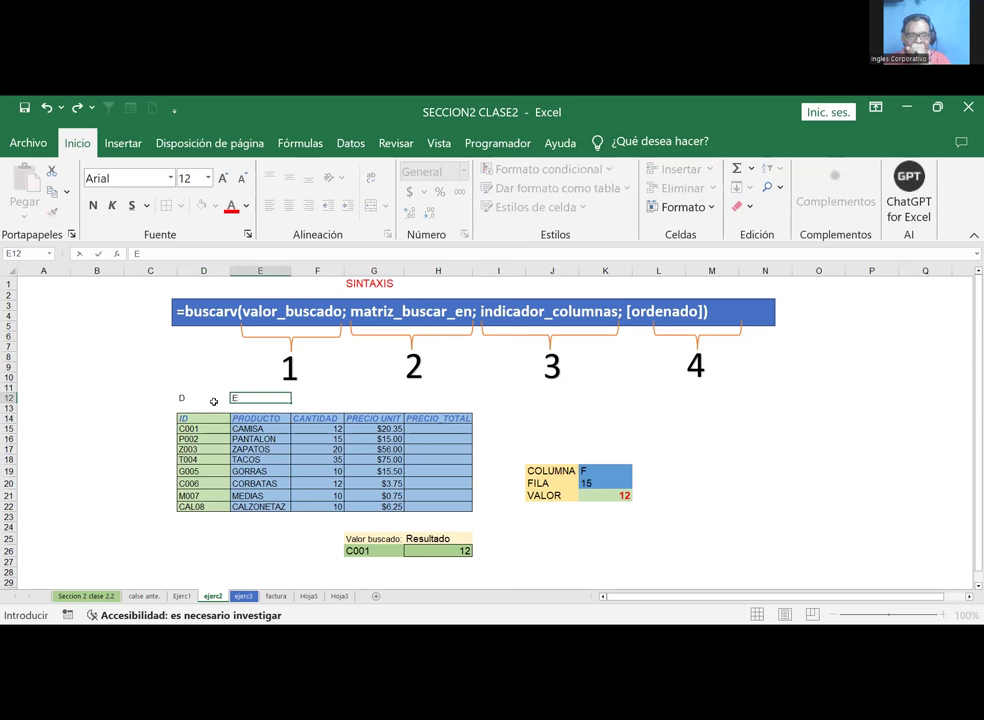
pyautogui.press('Tab')
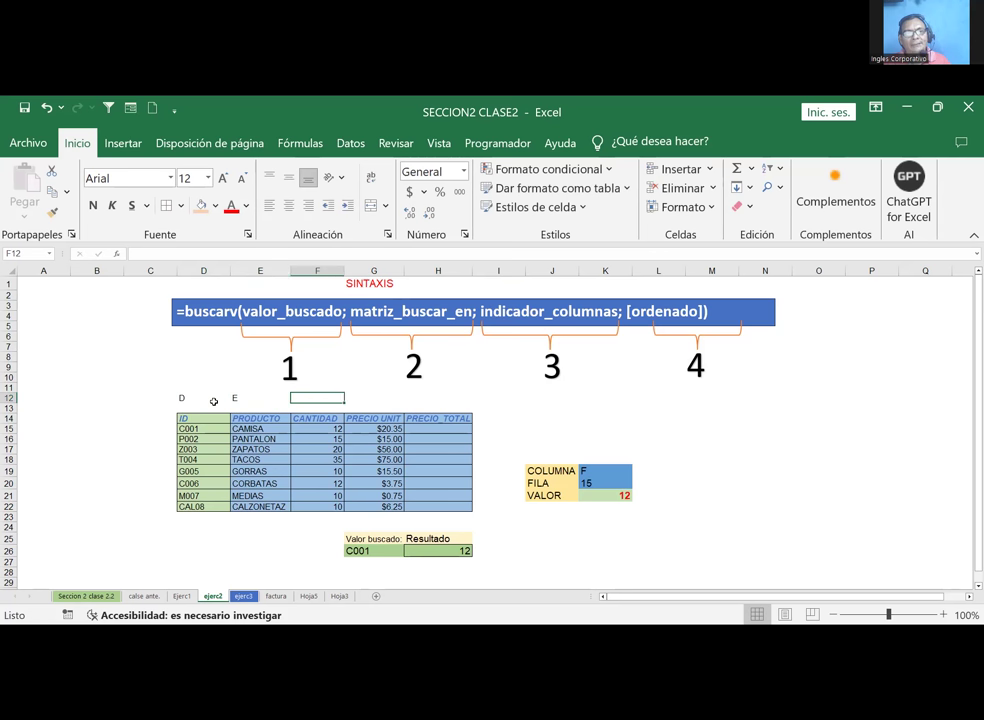
pyautogui.write('F')
pyautogui.press('Tab')
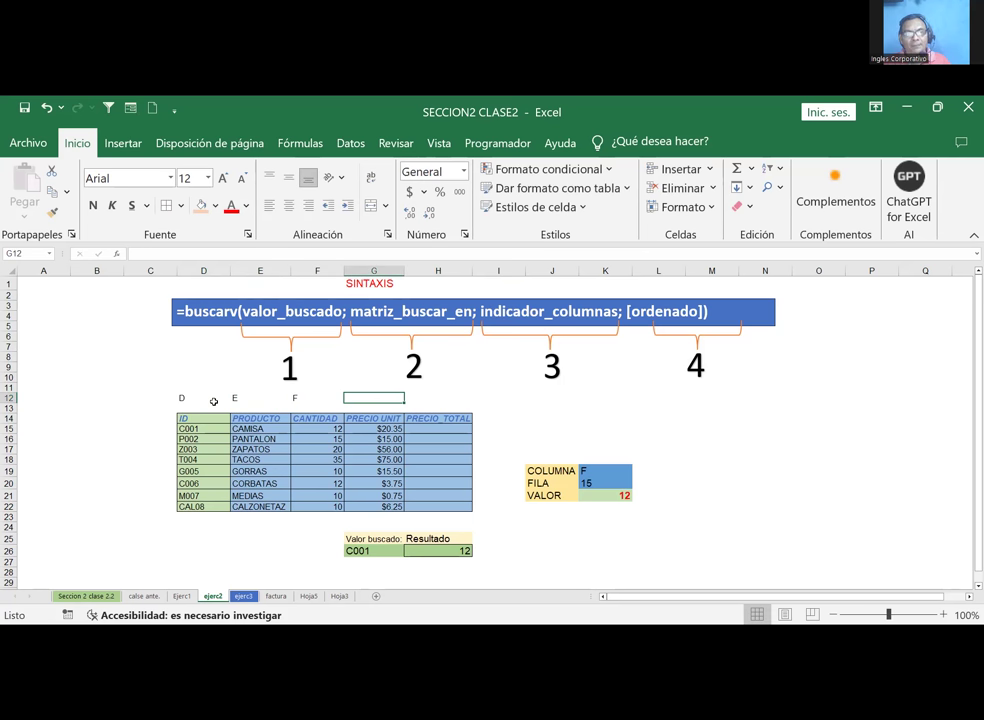
pyautogui.write('G')
pyautogui.press('Tab')
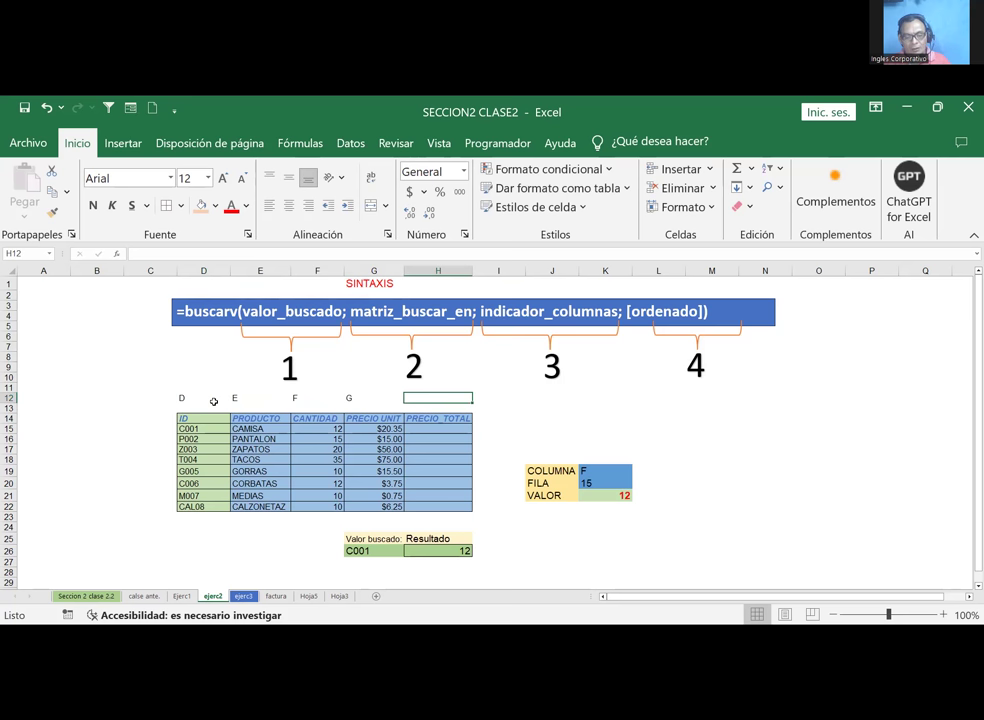
pyautogui.write('H')
# Step: Replace the row 12 labels with the column numbers 1, 2, 3, 4, 5
pyautogui.click(213, 401)
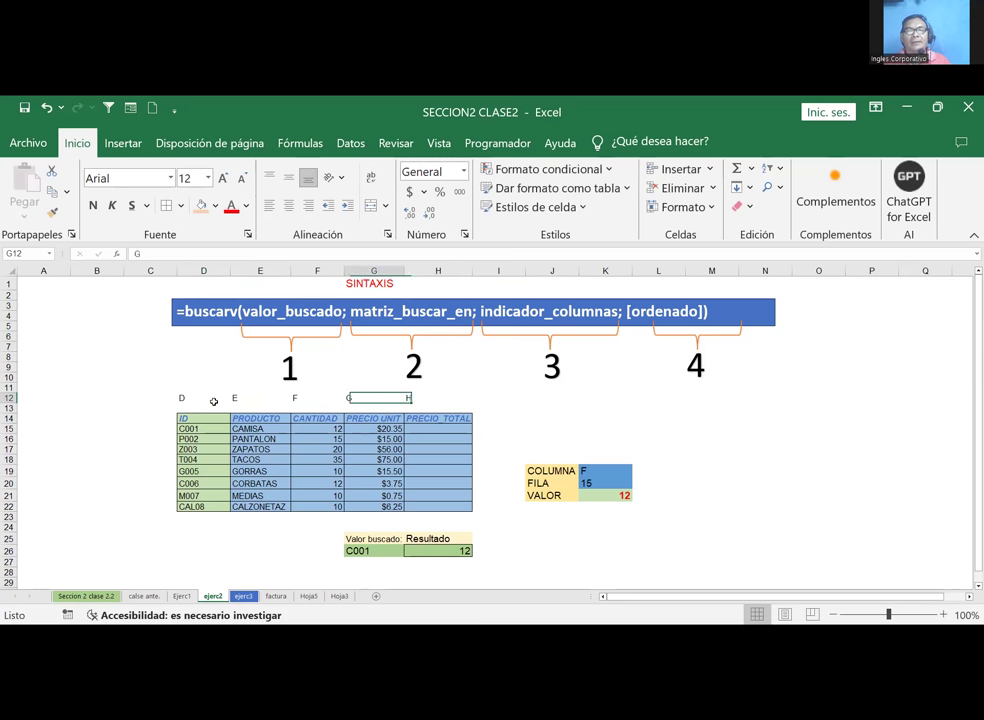
pyautogui.write('1')
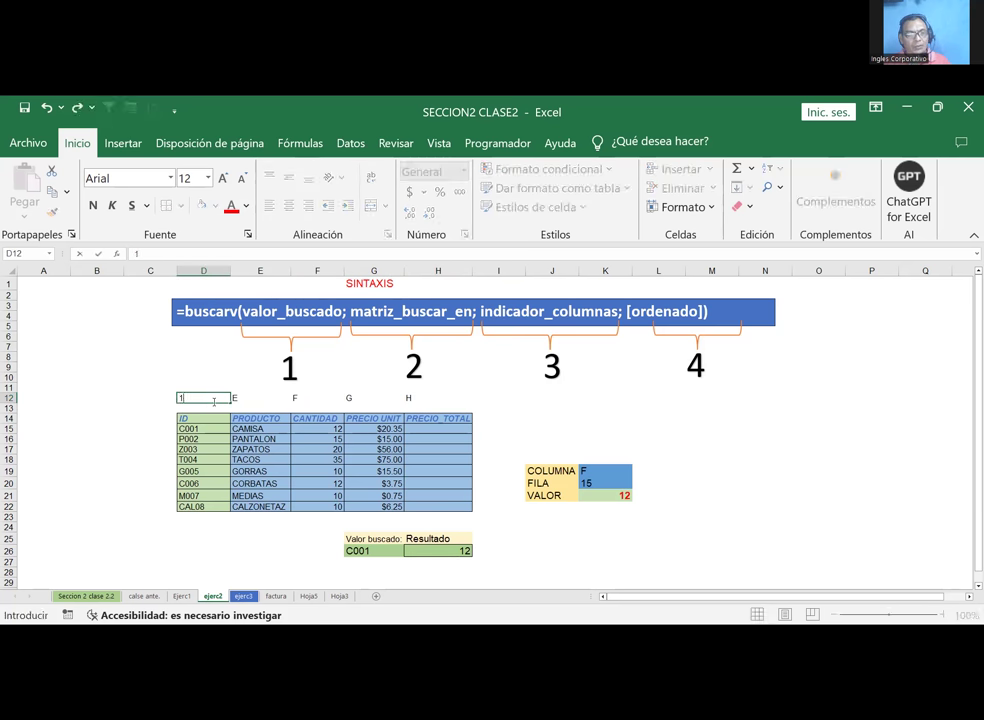
pyautogui.press('Tab')
pyautogui.write('2')
pyautogui.press('Tab')
pyautogui.write('3')
pyautogui.press('Tab')
pyautogui.write('4')
pyautogui.press('Tab')
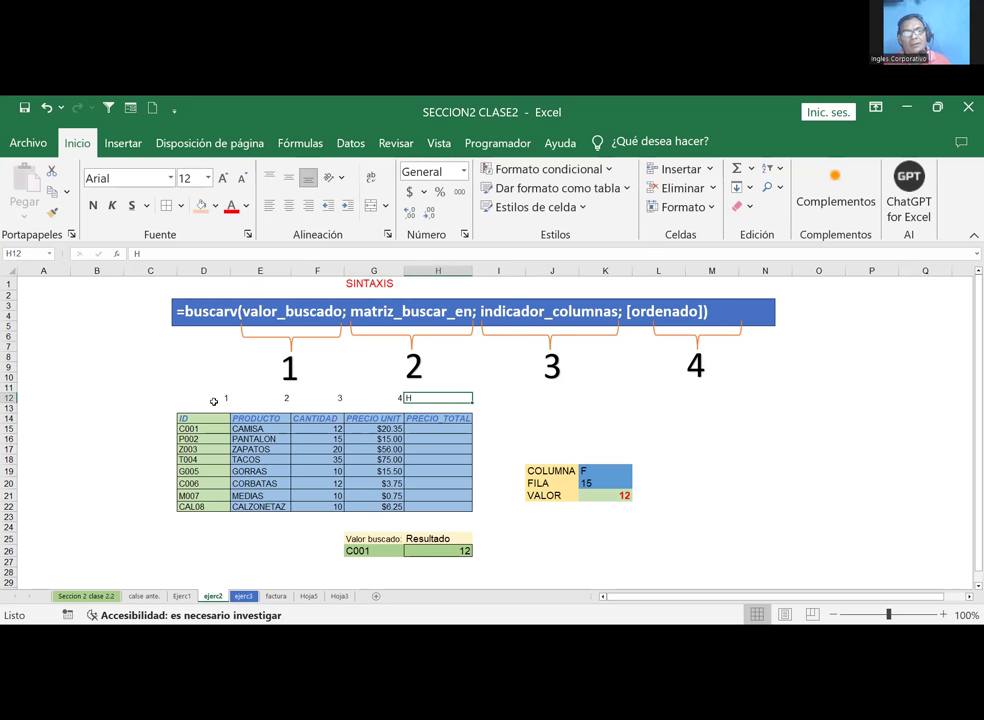
pyautogui.write('5')
pyautogui.press('Tab')
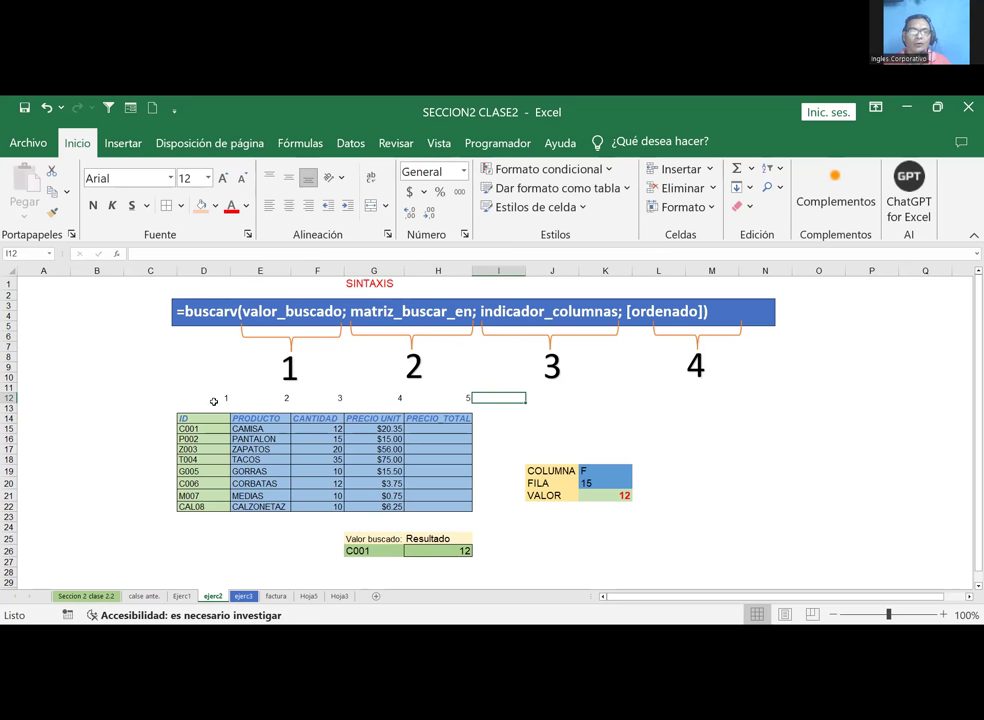
pyautogui.press('Tab')
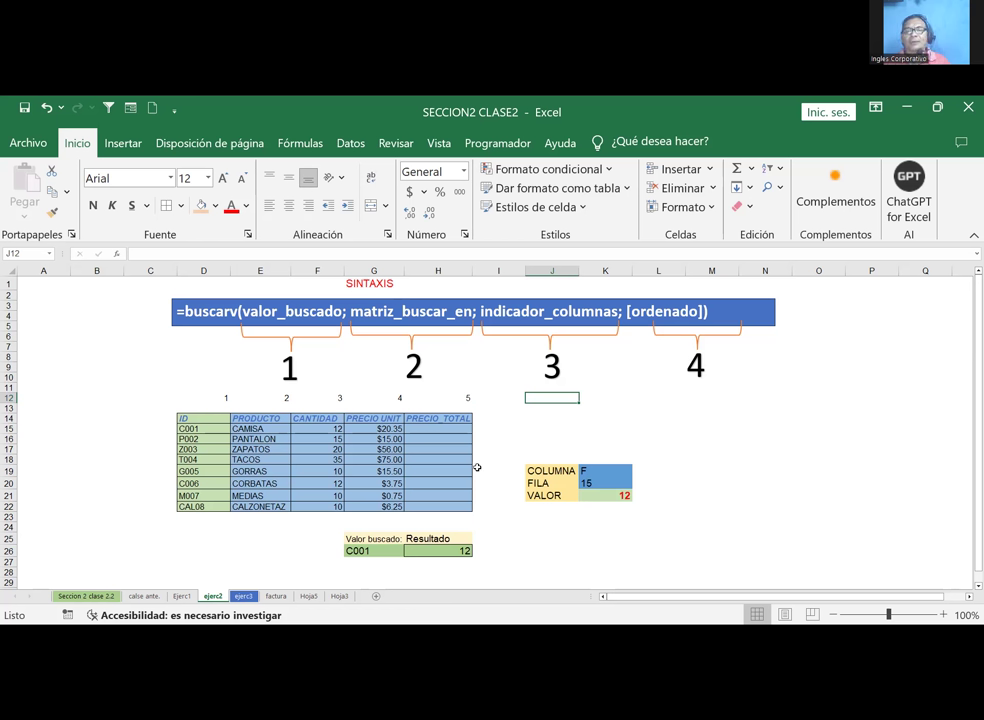
pyautogui.click(604, 471)
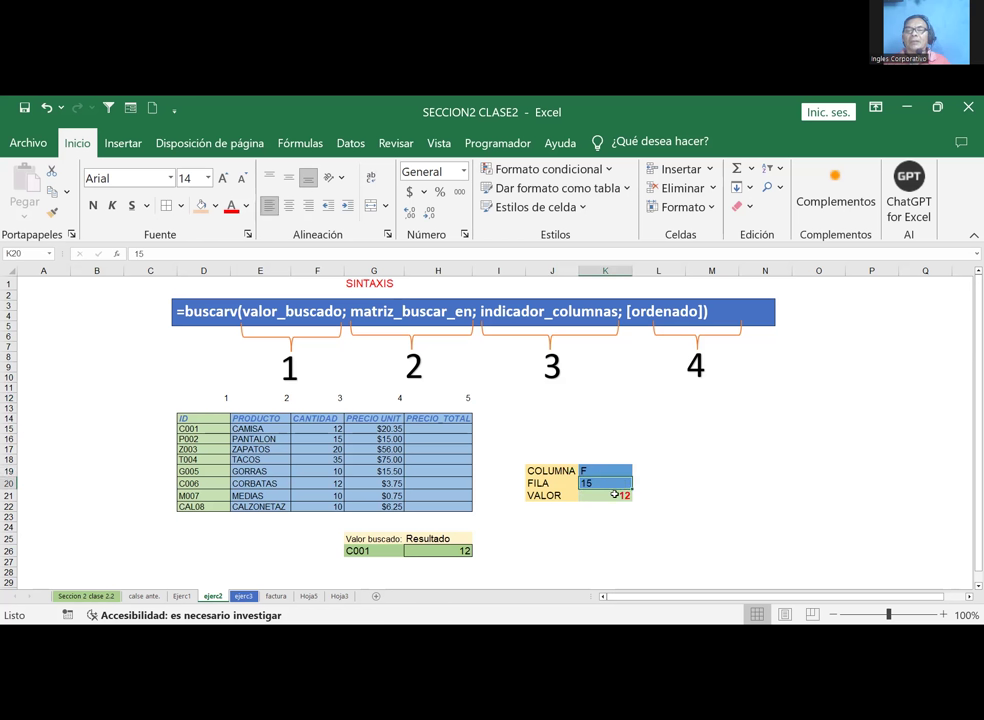
pyautogui.click(609, 498)
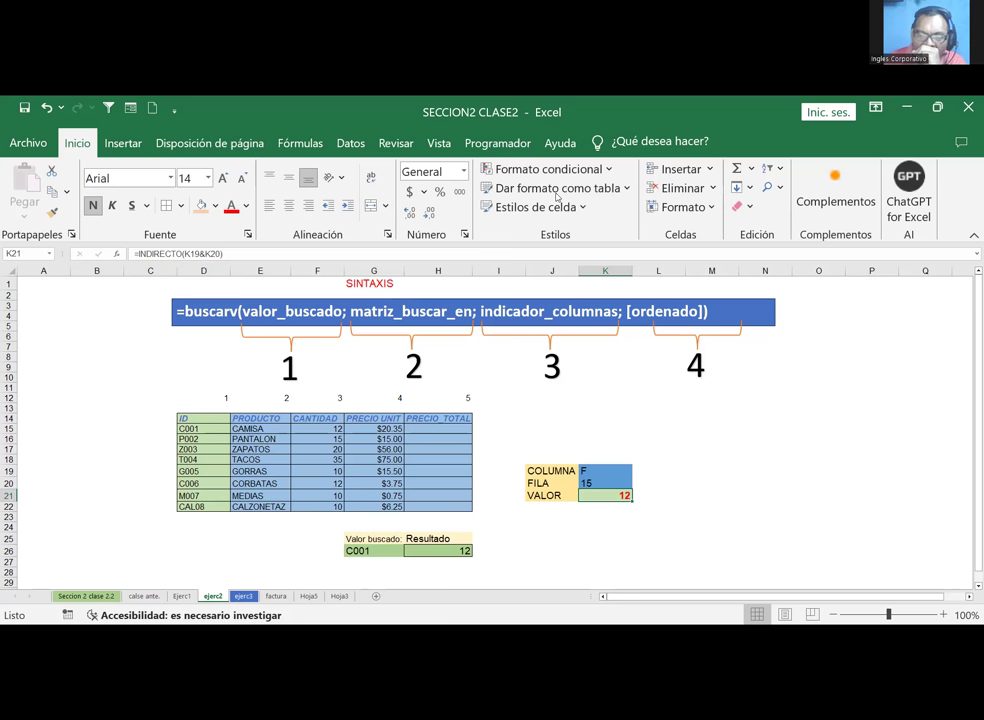
pyautogui.moveTo(612, 472); pyautogui.dragTo(620, 486)
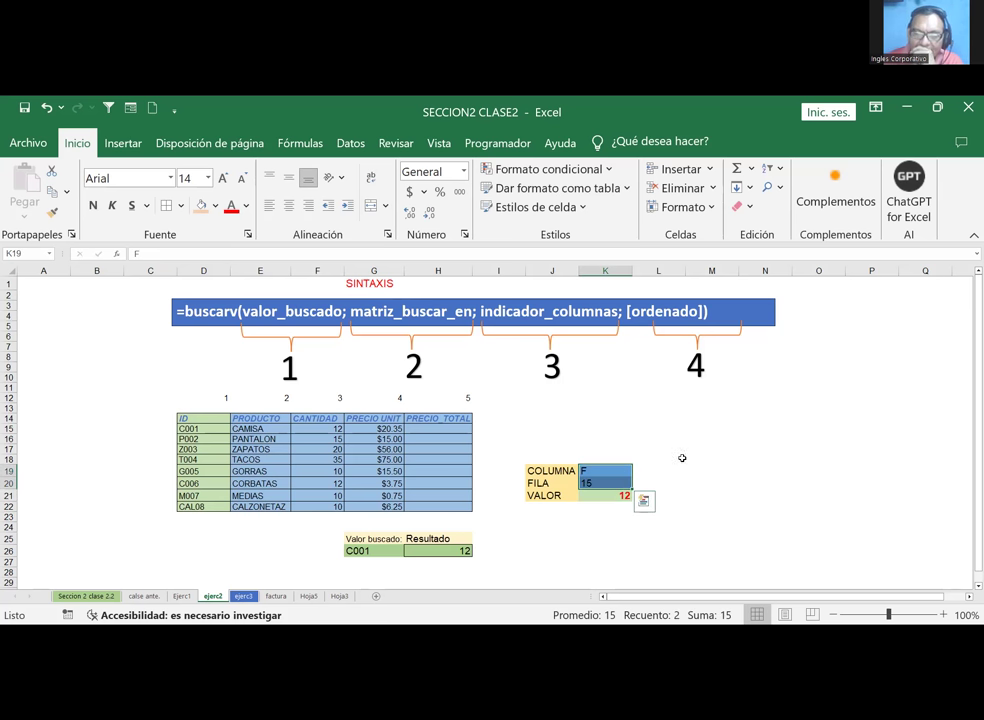
pyautogui.click(640, 437)
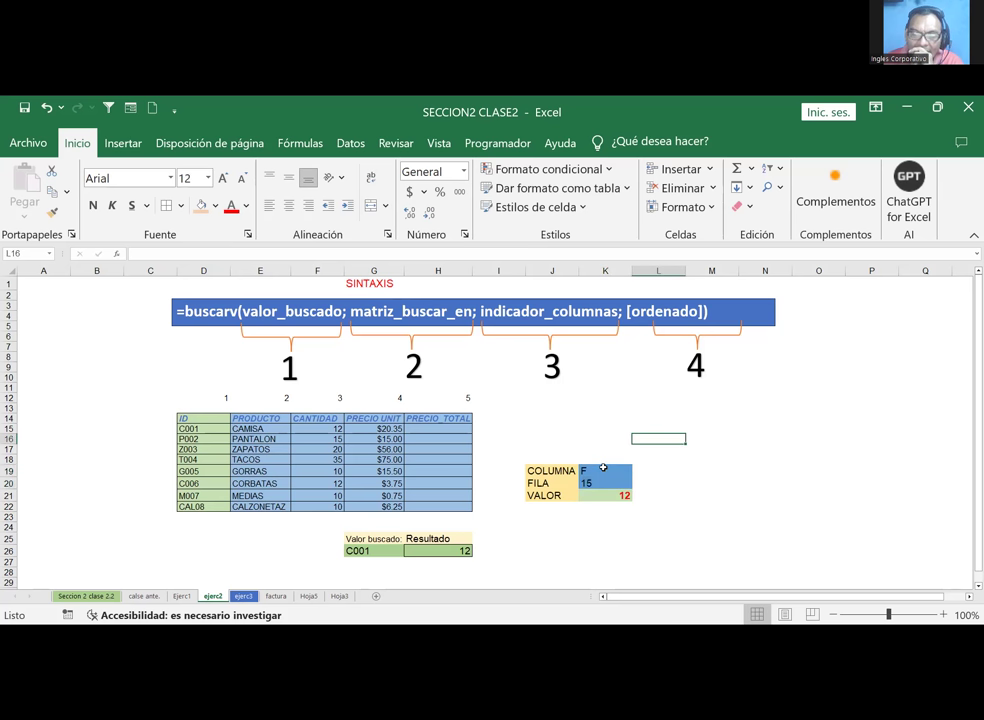
pyautogui.click(603, 467)
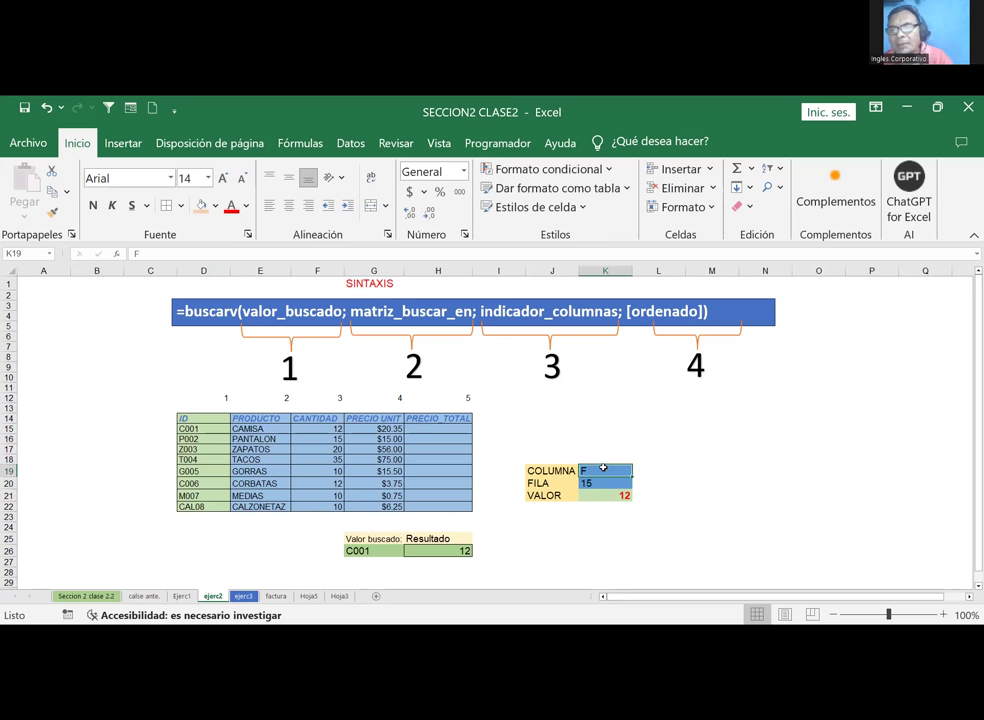
pyautogui.click(594, 479)
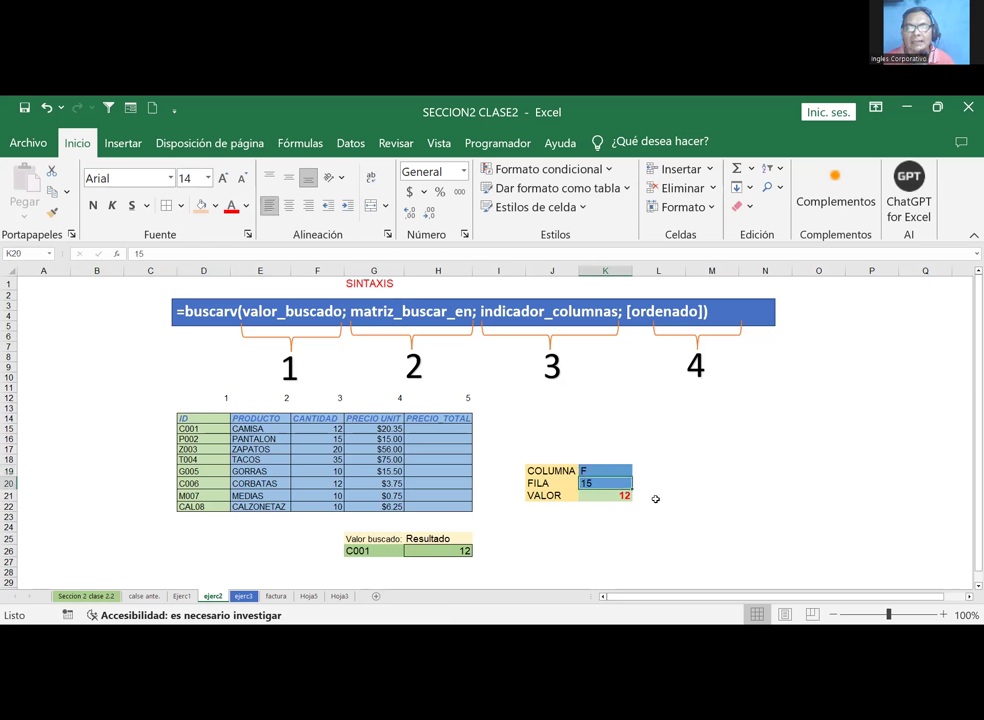
pyautogui.click(605, 497)
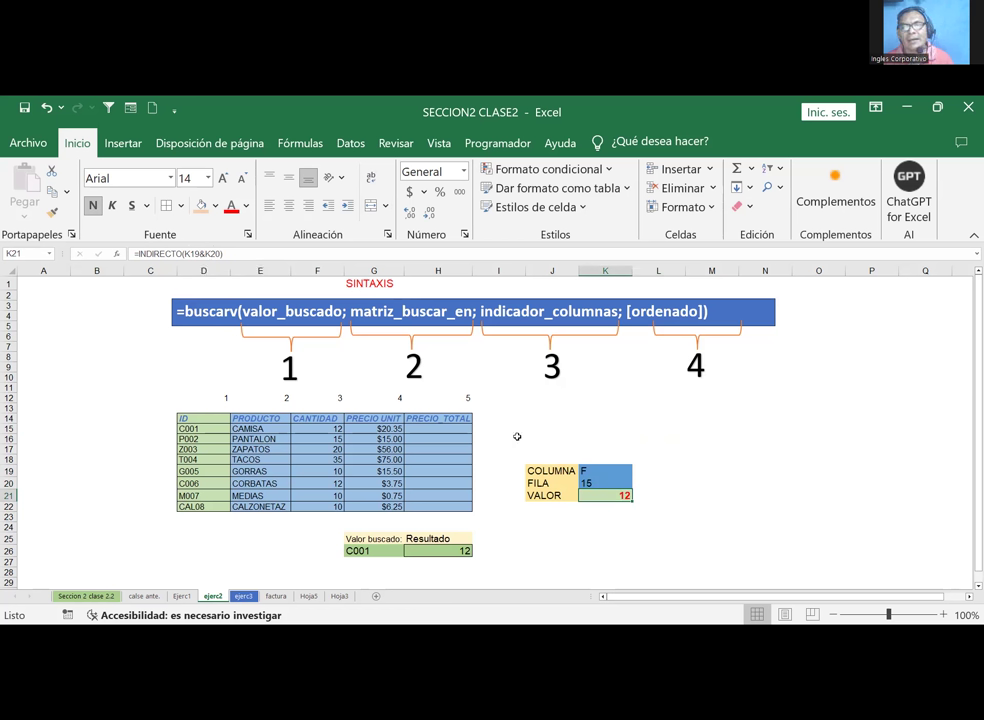
pyautogui.click(587, 470)
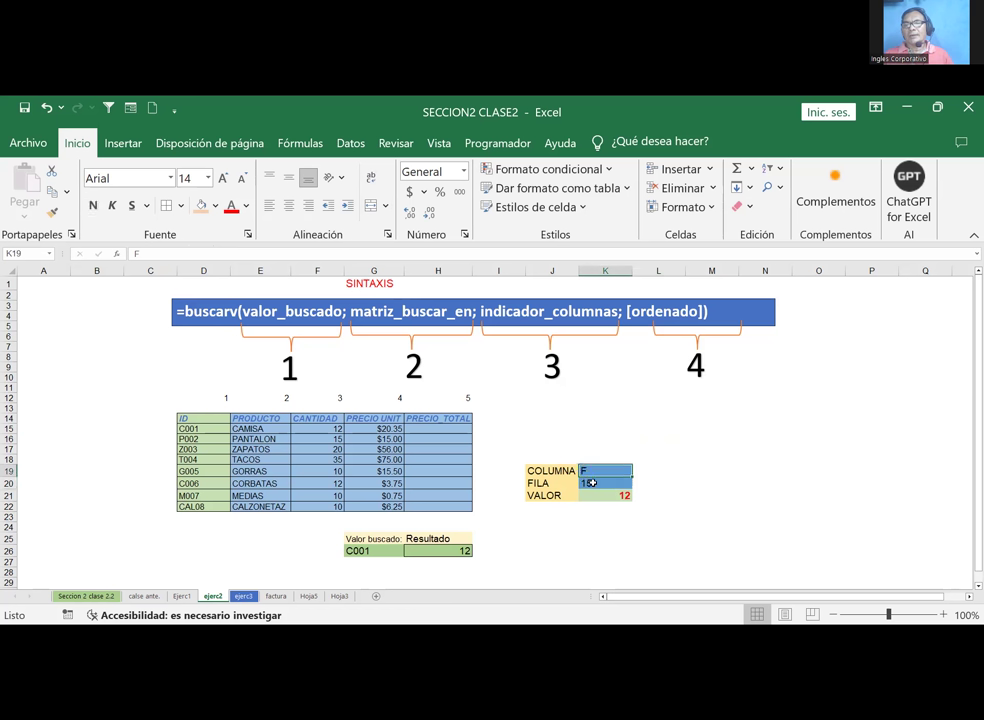
pyautogui.click(591, 483)
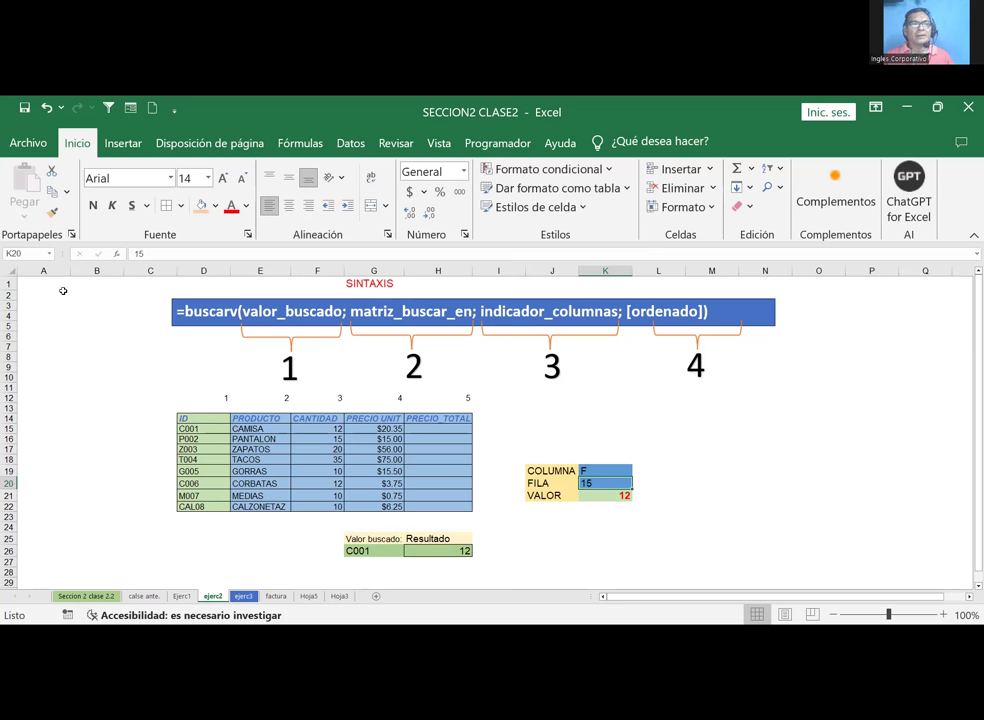
pyautogui.click(9, 428)
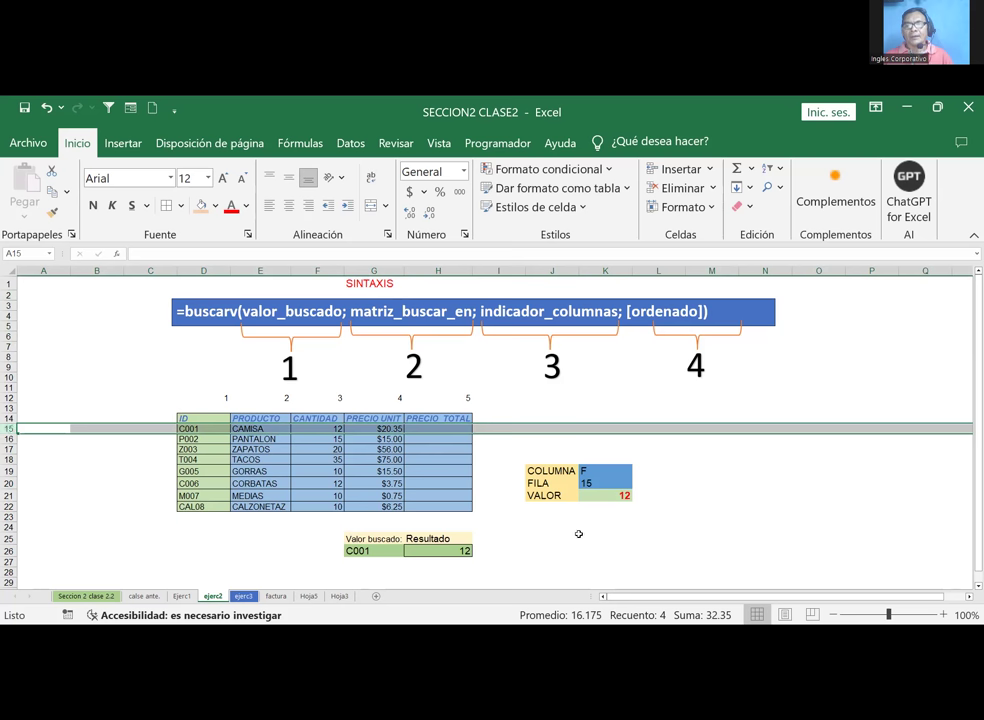
pyautogui.click(600, 502)
pyautogui.click(602, 499)
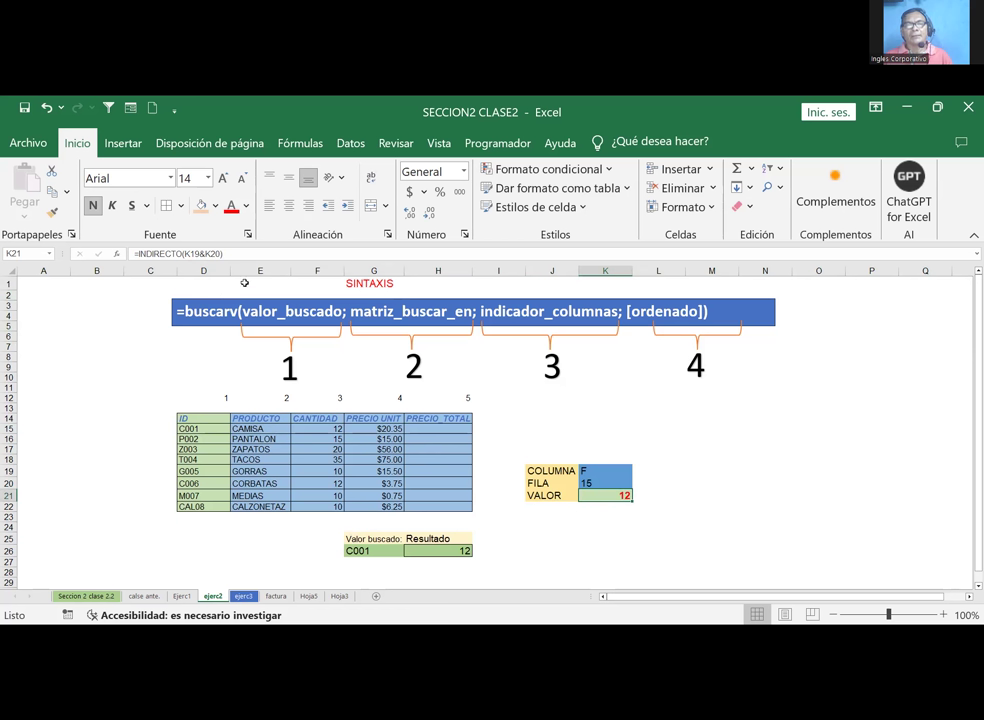
# Step: Change the lookup value in G26 from C001 to M007
pyautogui.click(443, 550)
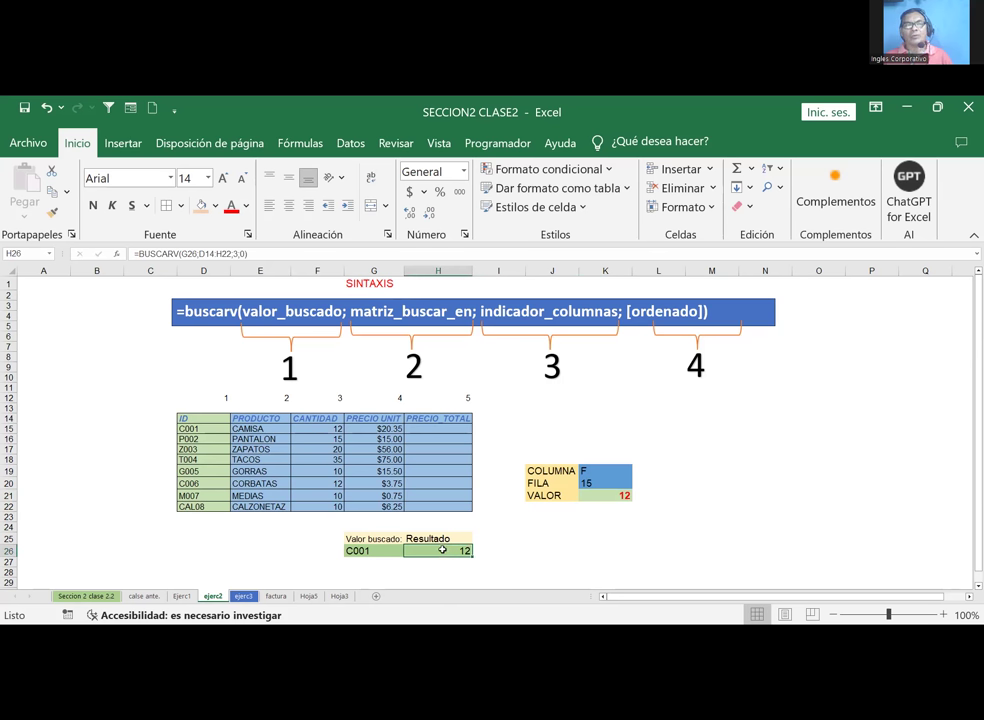
pyautogui.click(365, 551)
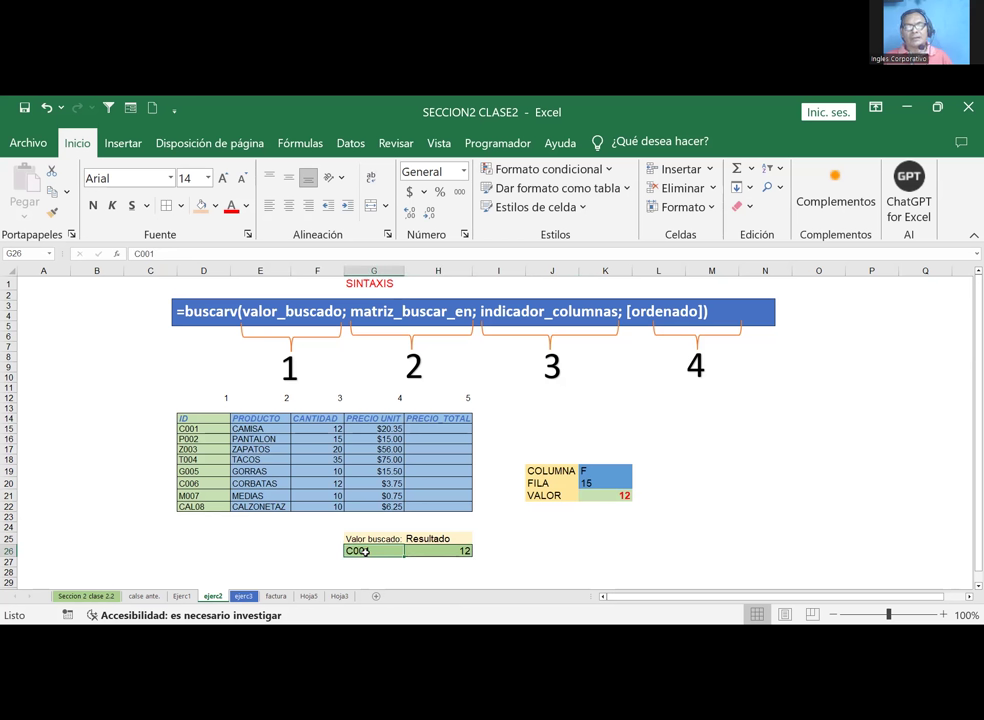
pyautogui.press('Delete')
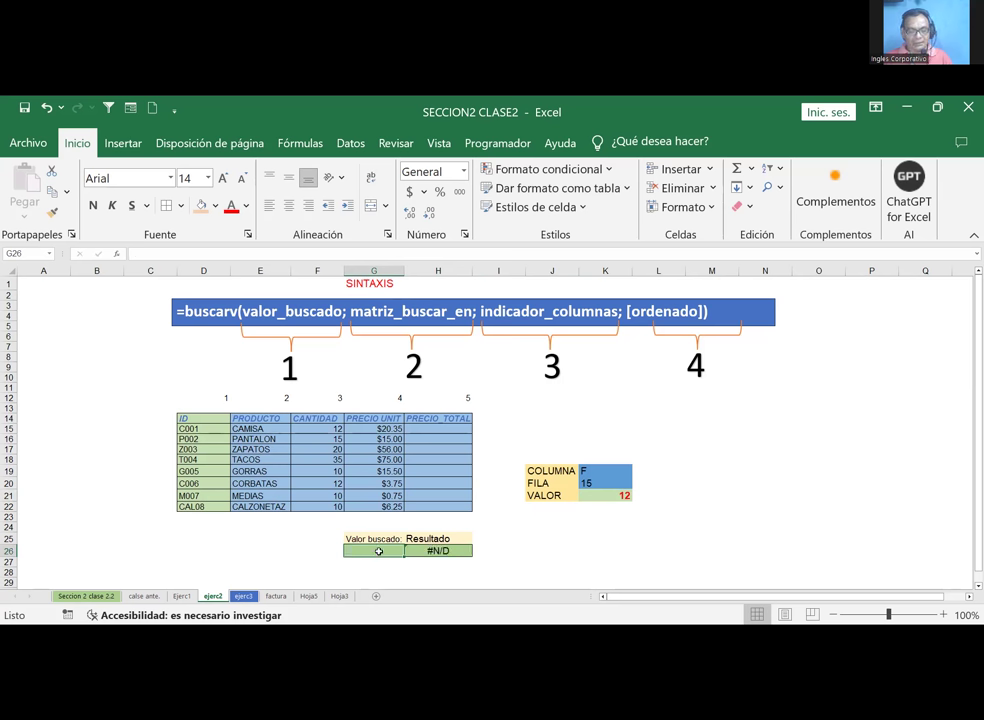
pyautogui.write('M007')
pyautogui.press('Return')
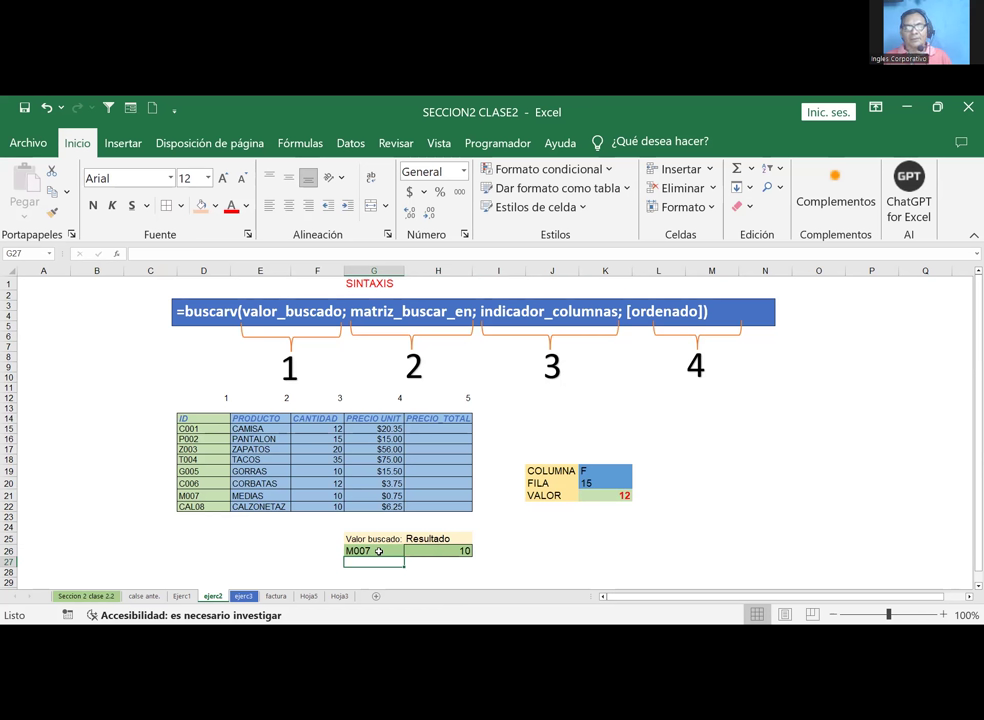
# Step: Check that the BUSCARV result for M007 now shows 10
pyautogui.click(378, 551)
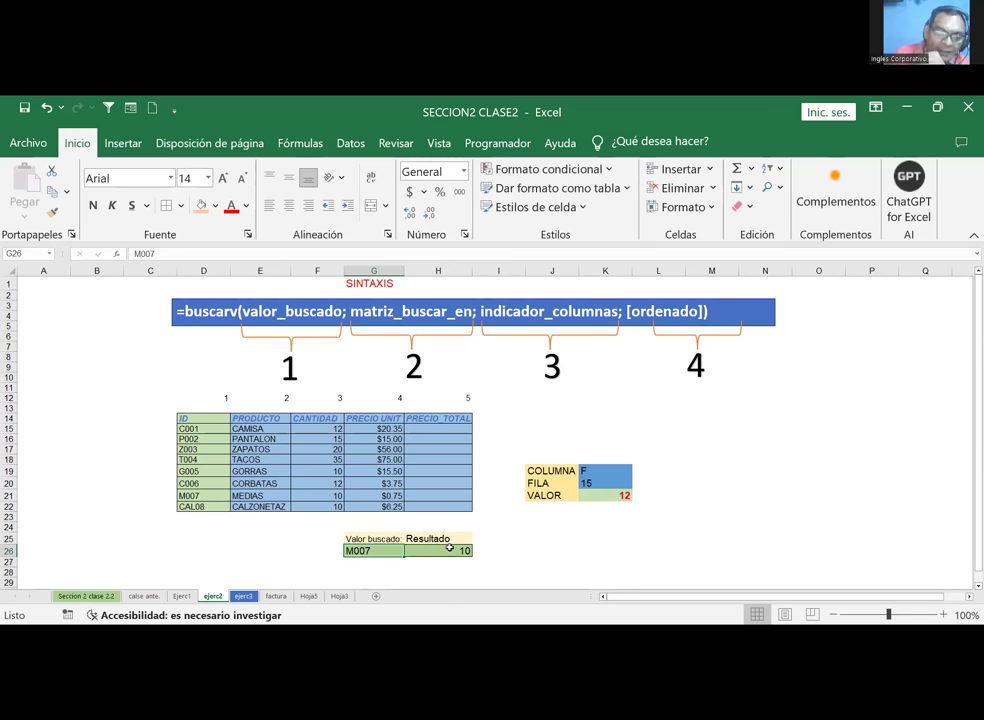
pyautogui.click(450, 547)
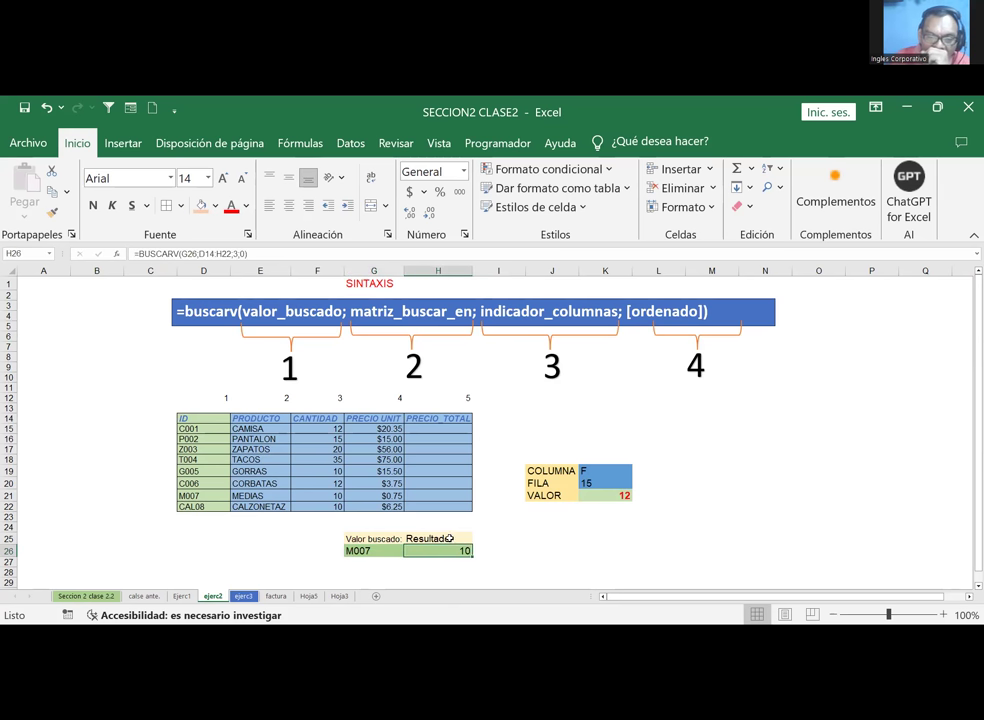
pyautogui.click(450, 537)
pyautogui.click(462, 551)
pyautogui.click(455, 539)
pyautogui.click(455, 549)
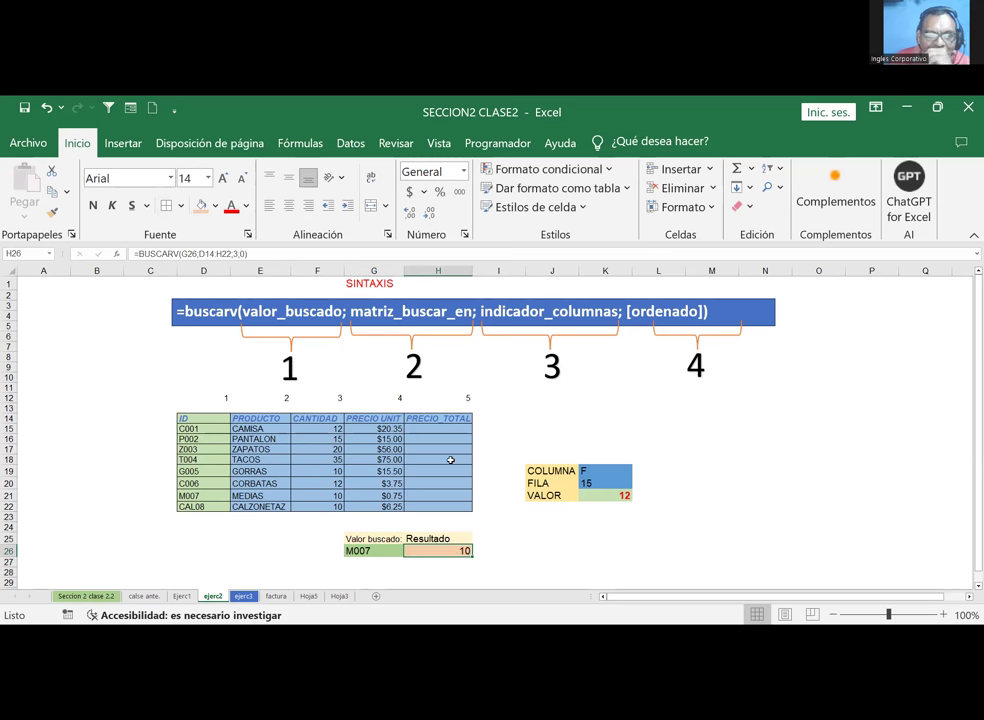
pyautogui.click(512, 549)
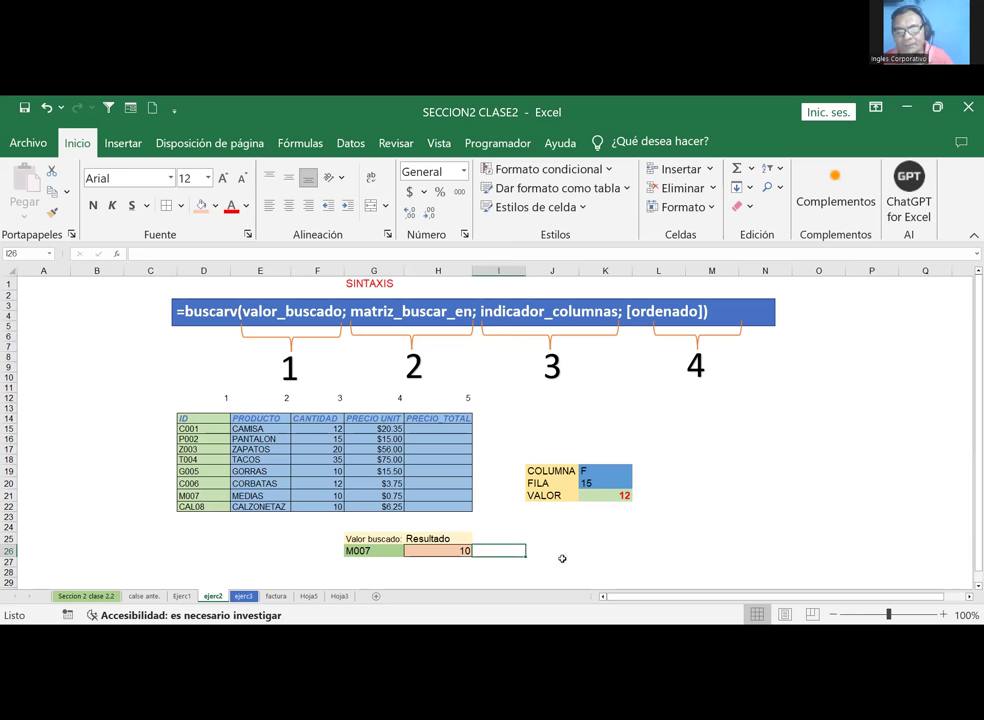
# Step: Test the lookup in G26 with the non-matching values OK and ERNESTO
pyautogui.press('Up')
pyautogui.press('Up')
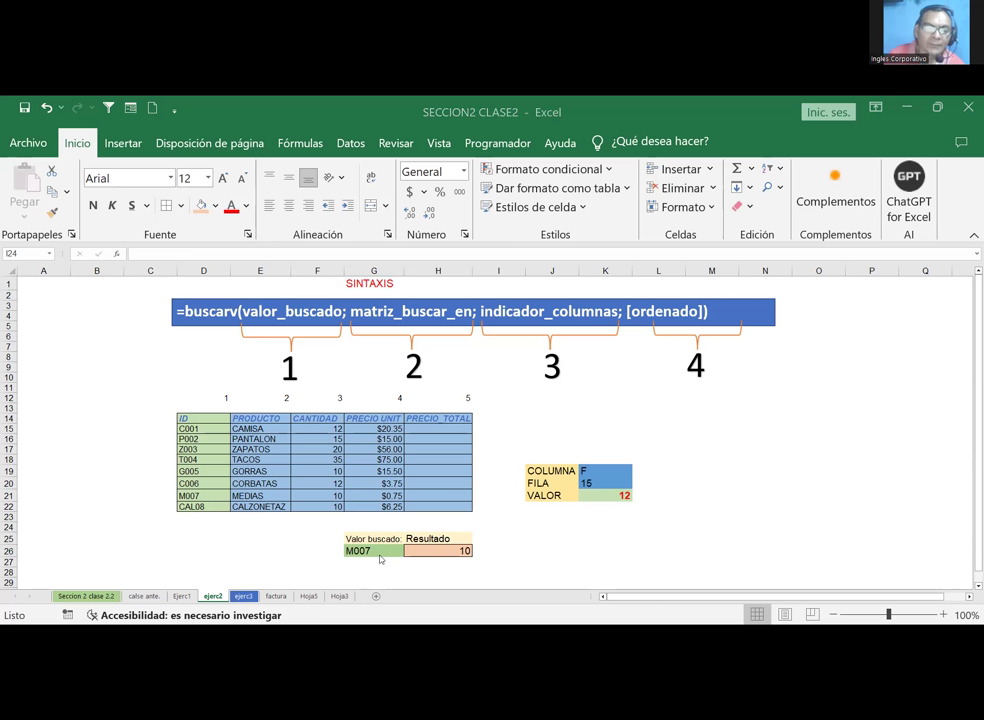
pyautogui.click(368, 550)
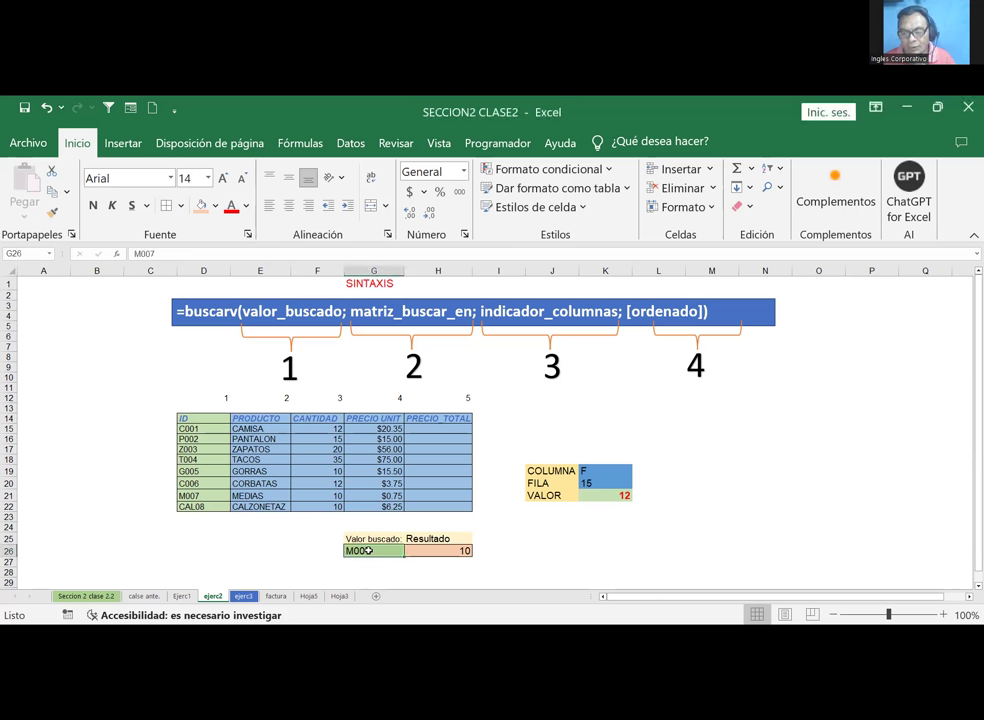
pyautogui.write('OK')
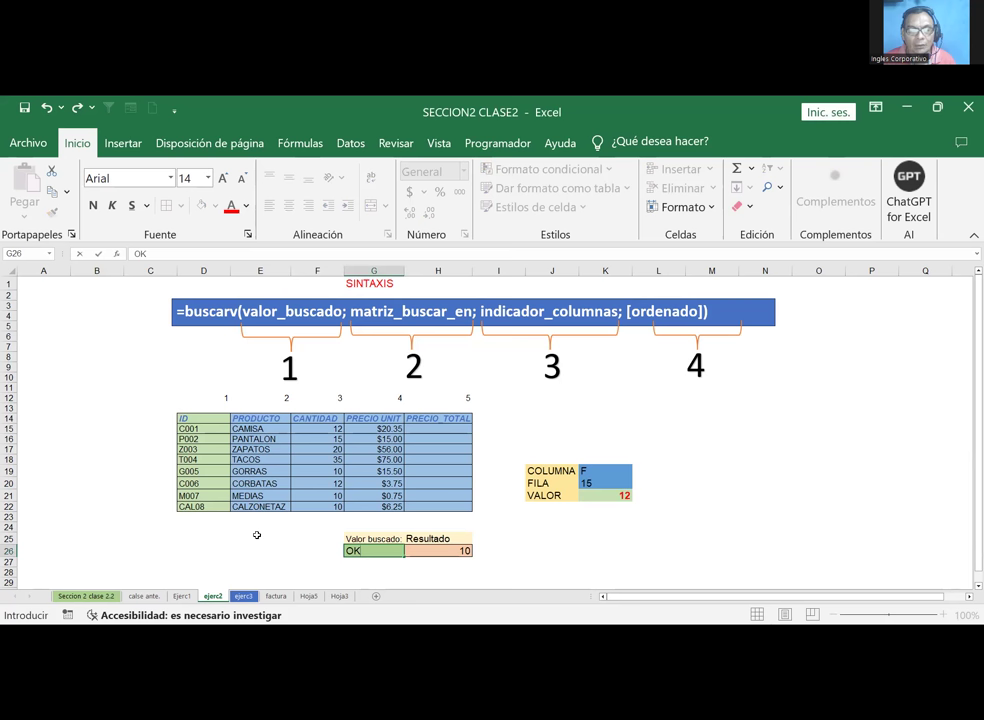
pyautogui.press('Return')
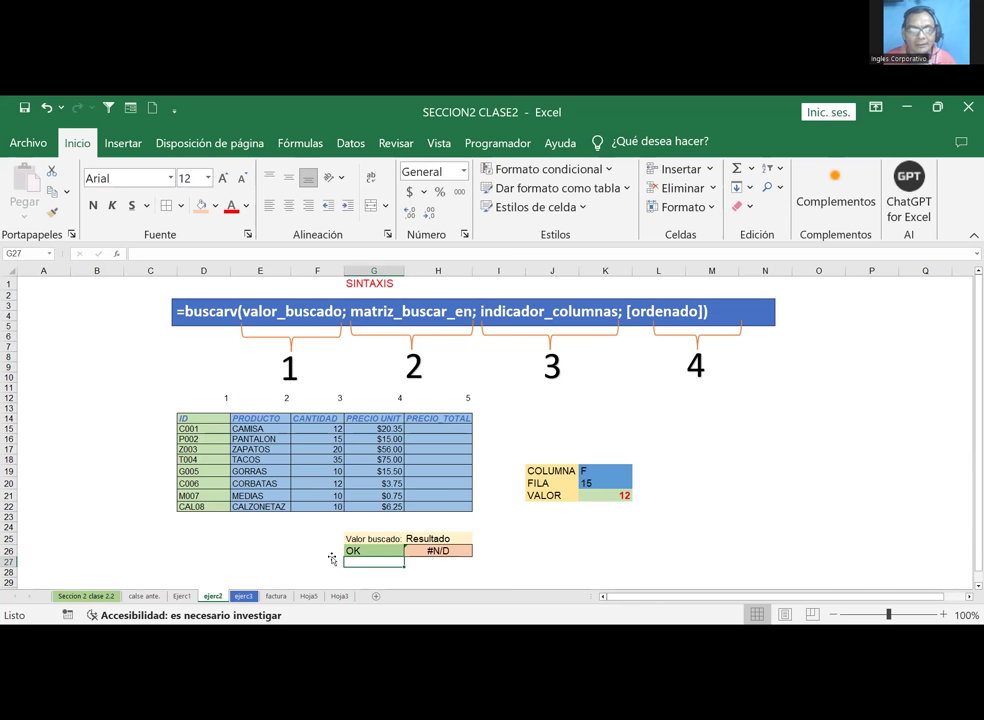
pyautogui.click(377, 551)
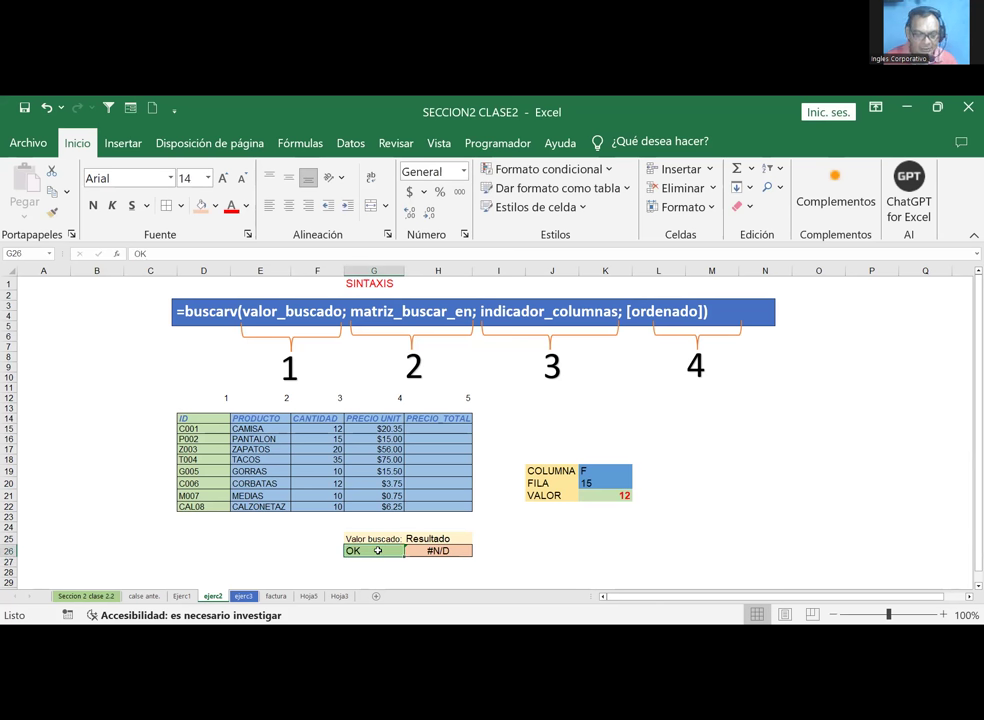
pyautogui.write('ERNESTO')
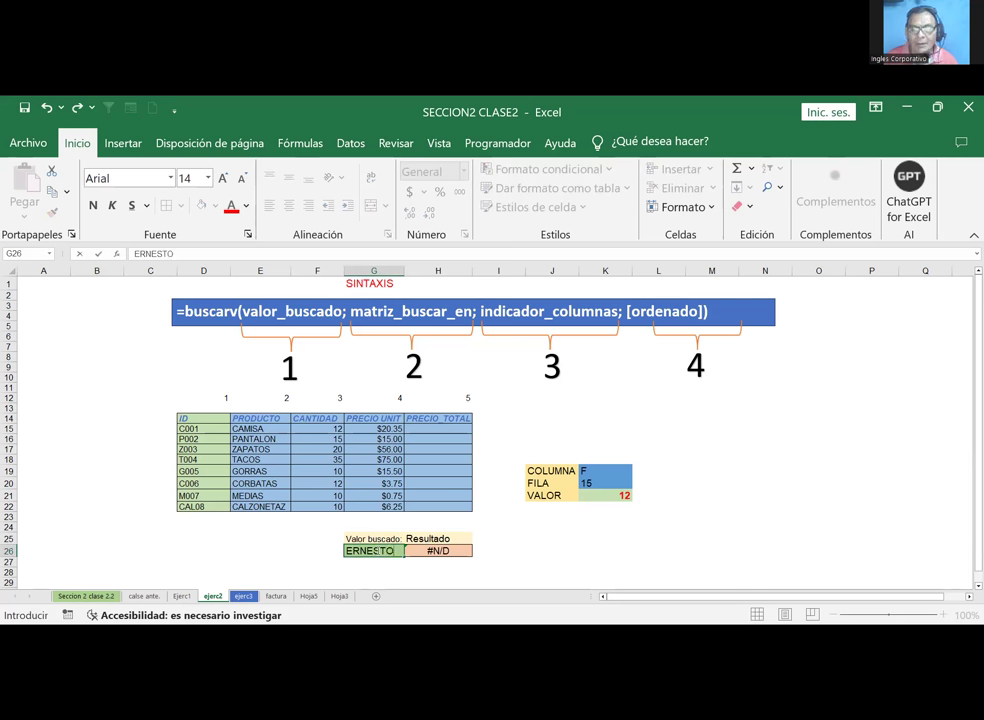
pyautogui.press('Return')
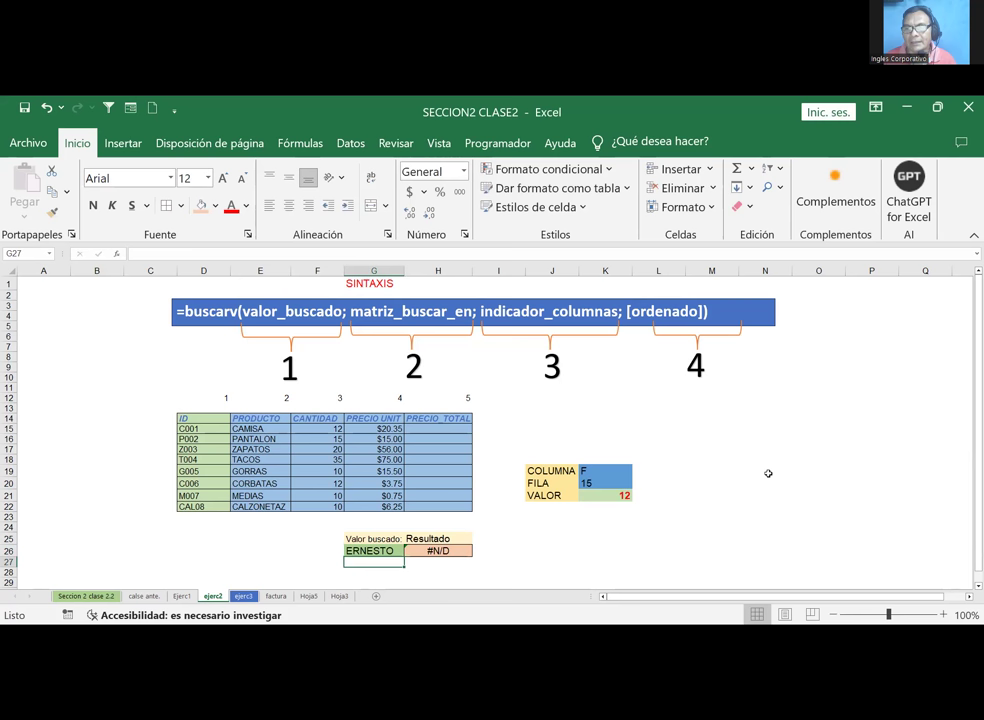
# Step: Enter G005 as the lookup value so the result shows 10
pyautogui.click(361, 551)
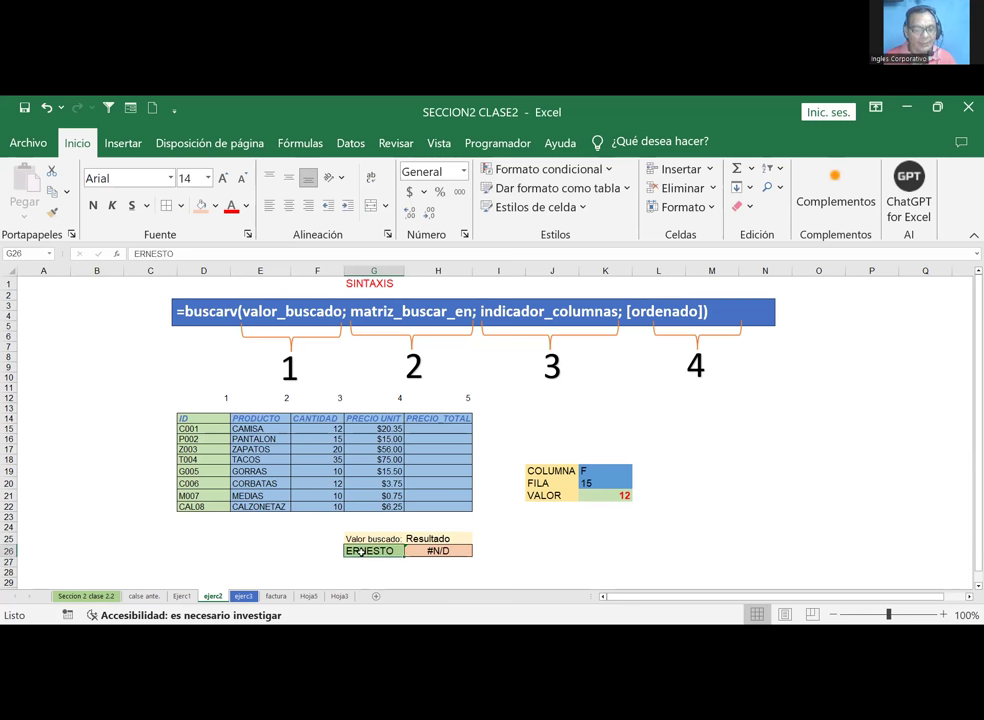
pyautogui.write('G005')
pyautogui.press('Return')
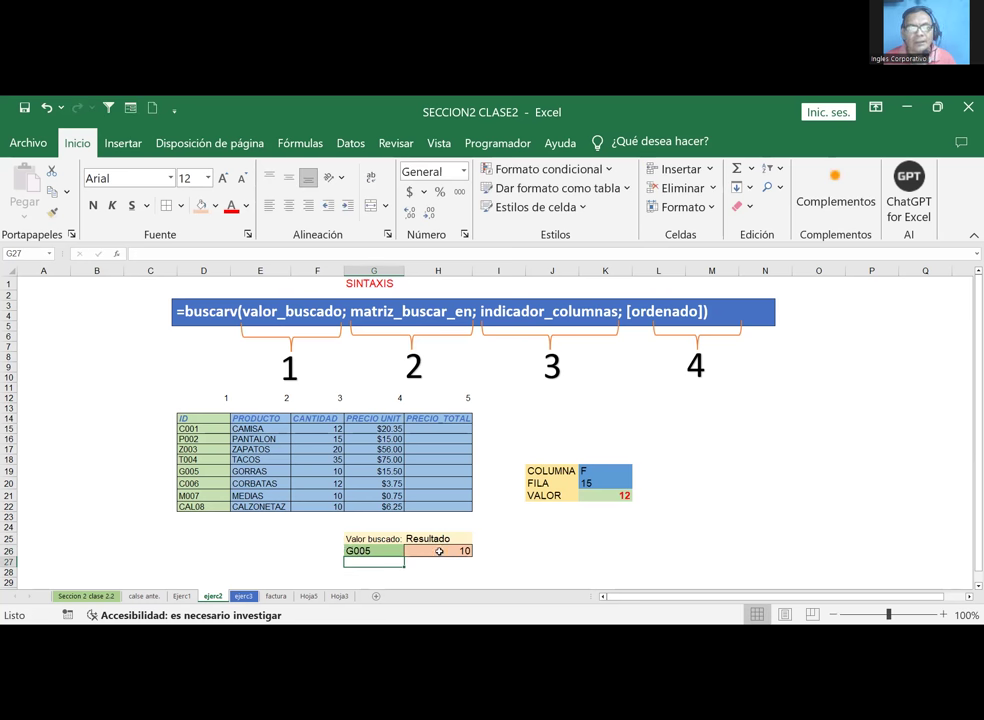
pyautogui.click(439, 551)
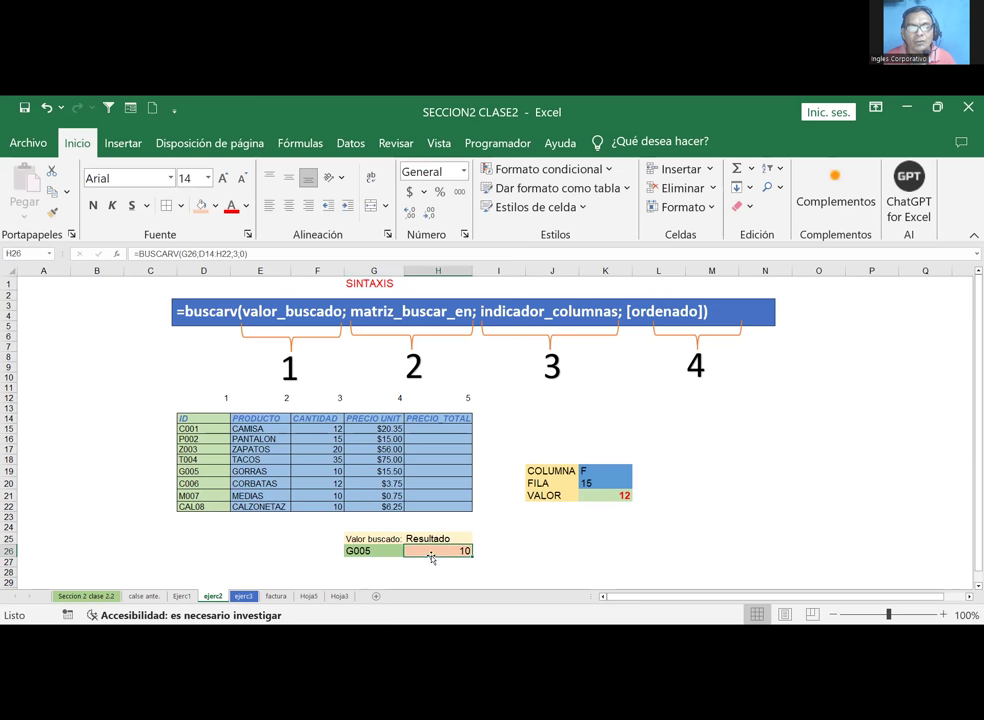
# Step: Relabel the heading H25 as CANTIDAD and G25 as BUSCAR
pyautogui.click(430, 540)
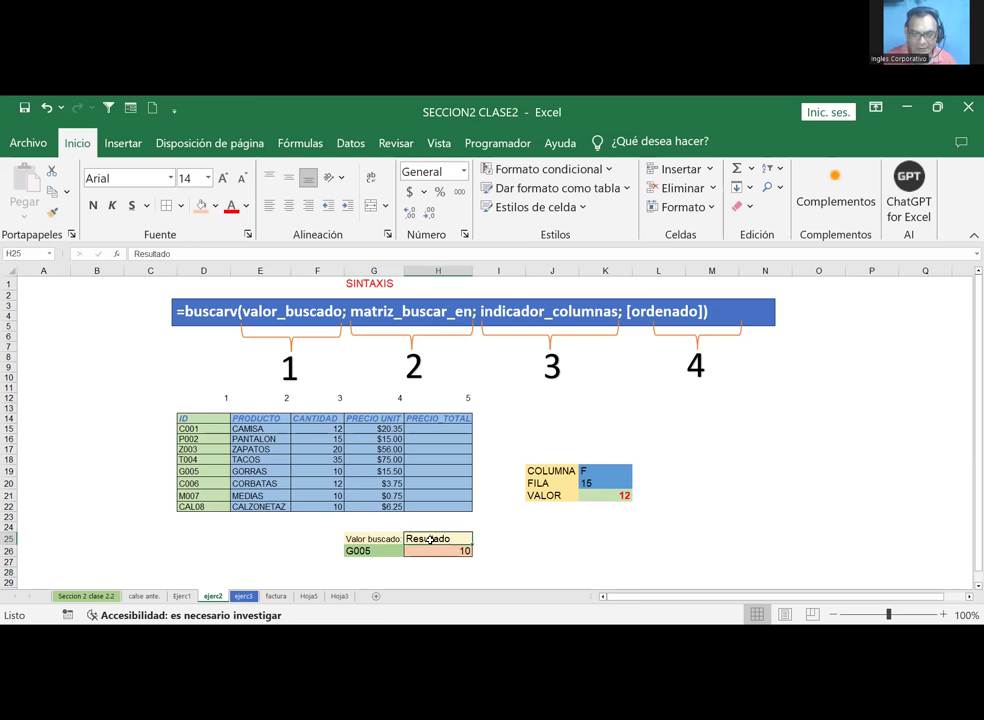
pyautogui.write('CANTIDAD')
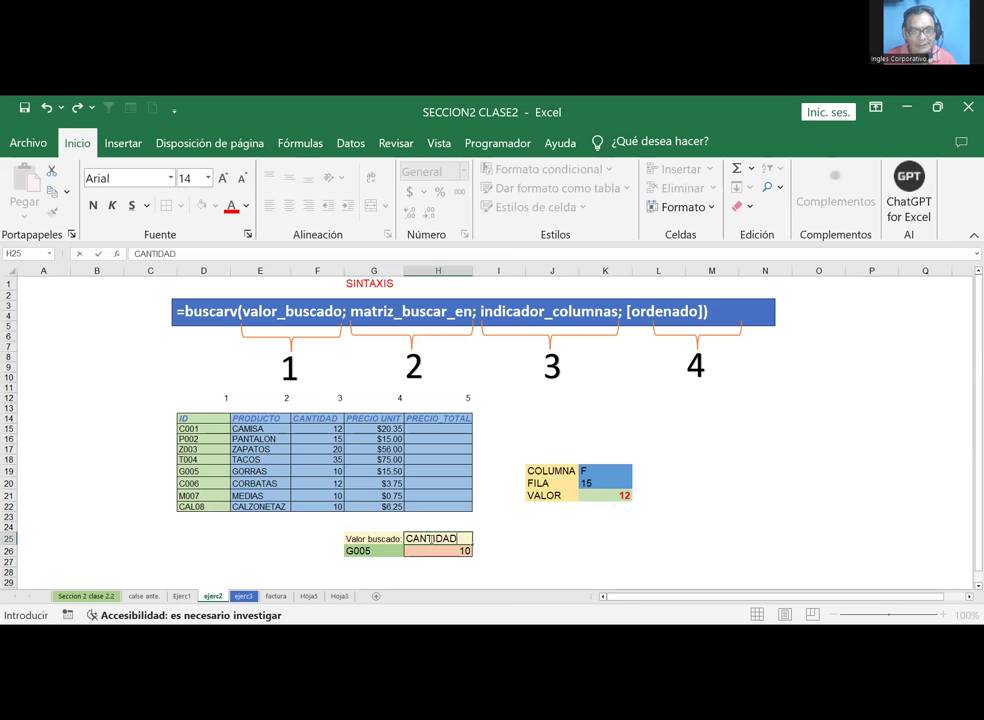
pyautogui.press('Return')
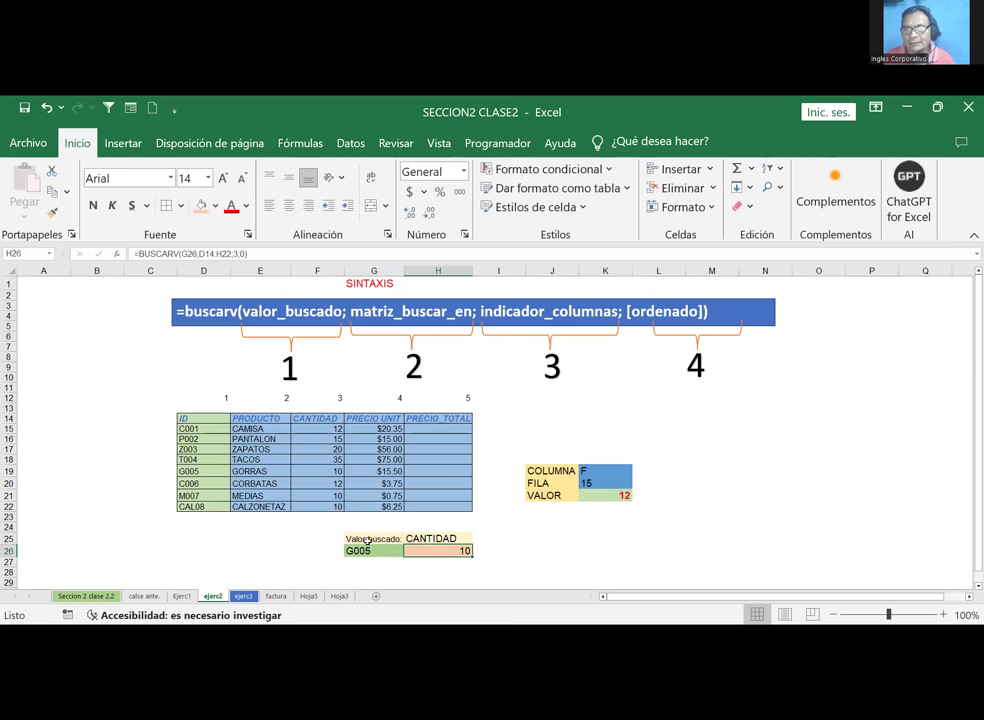
pyautogui.click(378, 538)
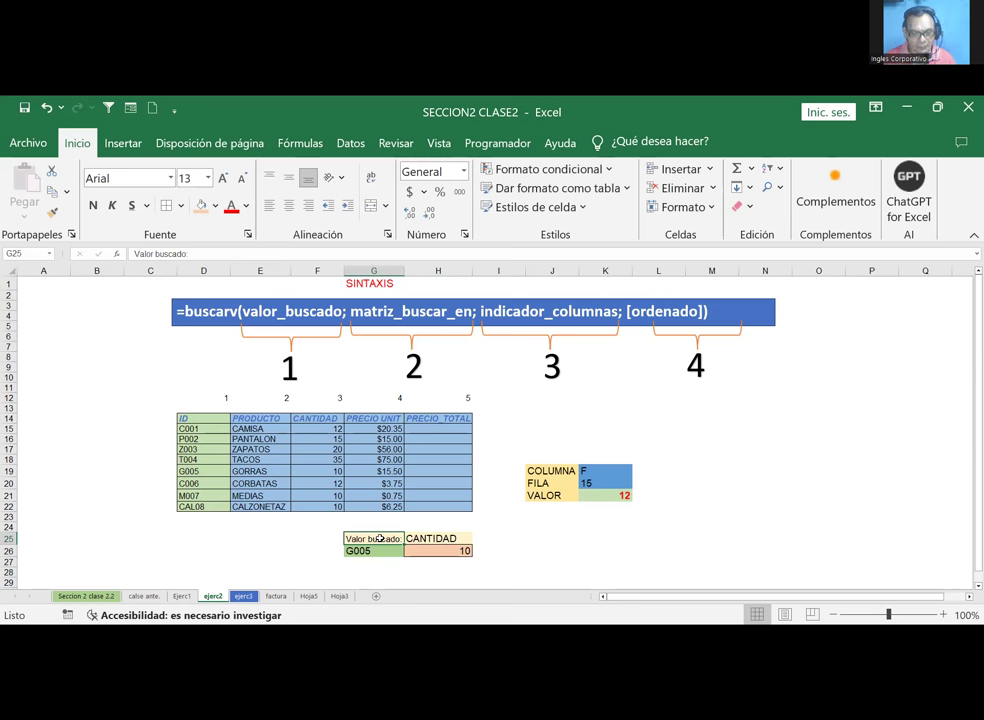
pyautogui.write('BUSCAR')
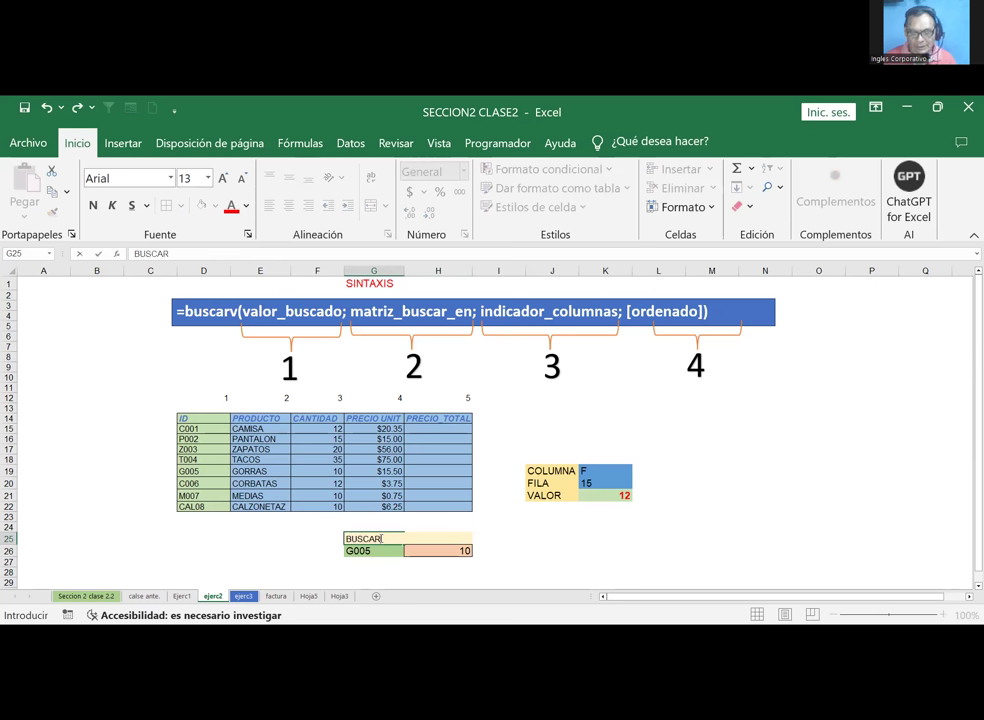
pyautogui.press('Return')
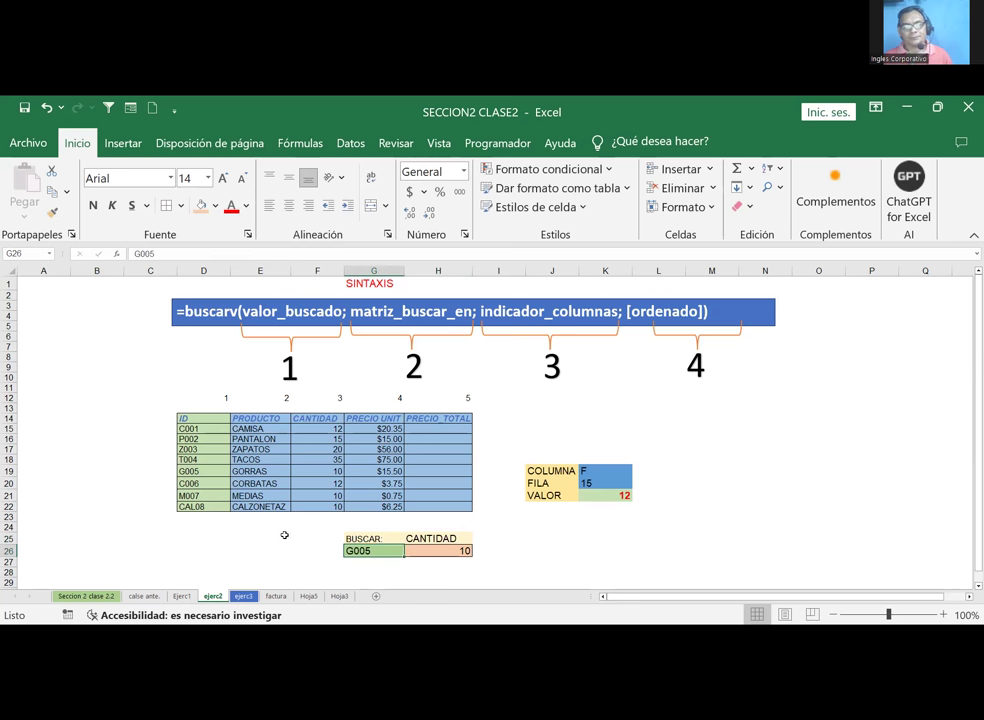
# Step: Review the G005 lookup value and highlight the product table D14:H22
pyautogui.click(280, 538)
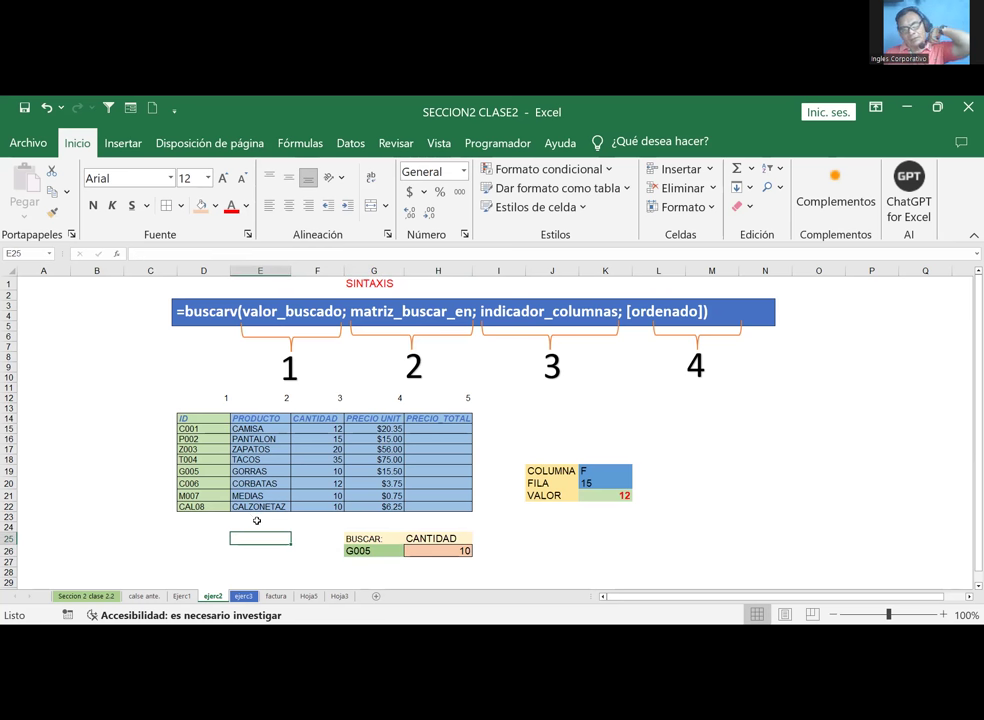
pyautogui.click(376, 551)
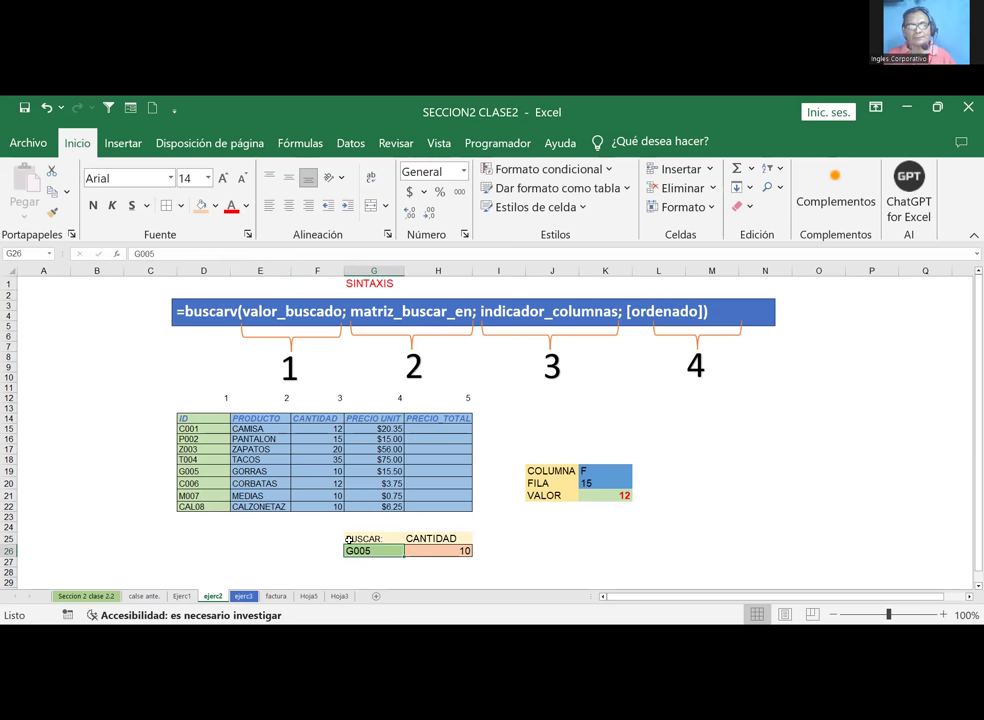
pyautogui.click(551, 418)
pyautogui.click(372, 549)
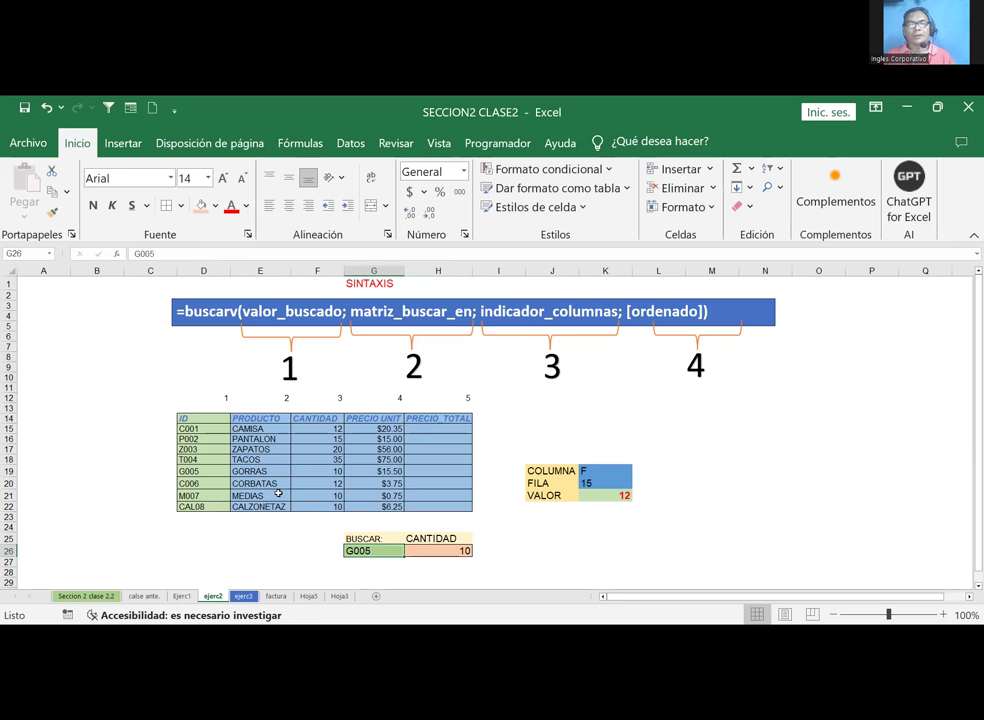
pyautogui.moveTo(190, 418)
pyautogui.mouseDown()
pyautogui.moveTo(468, 440)
pyautogui.moveTo(462, 505)
pyautogui.mouseUp()
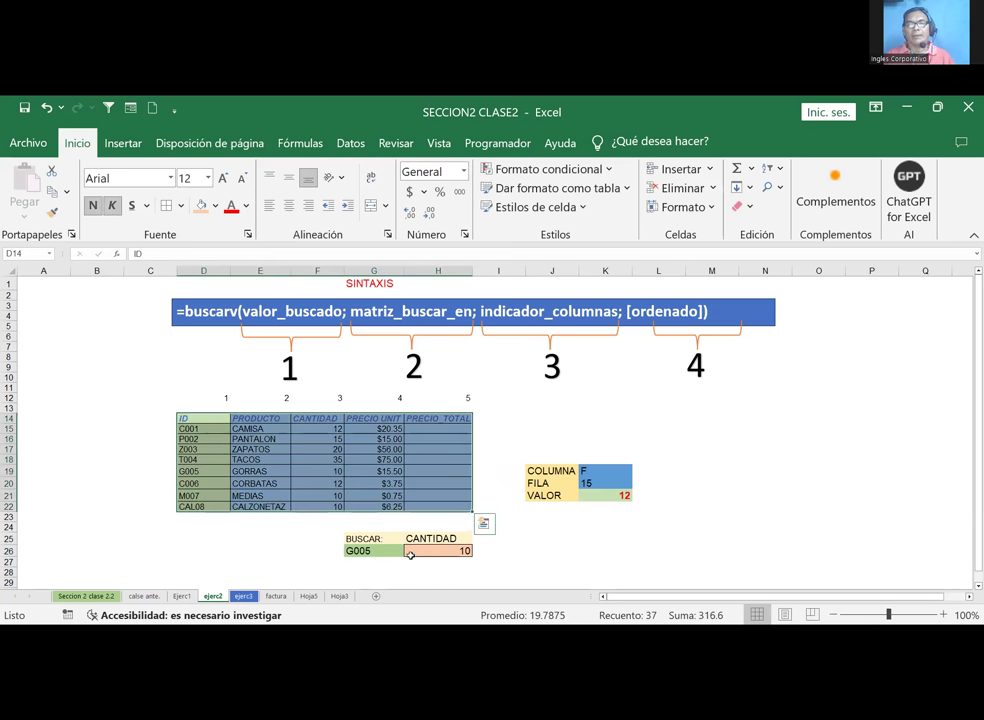
pyautogui.click(545, 539)
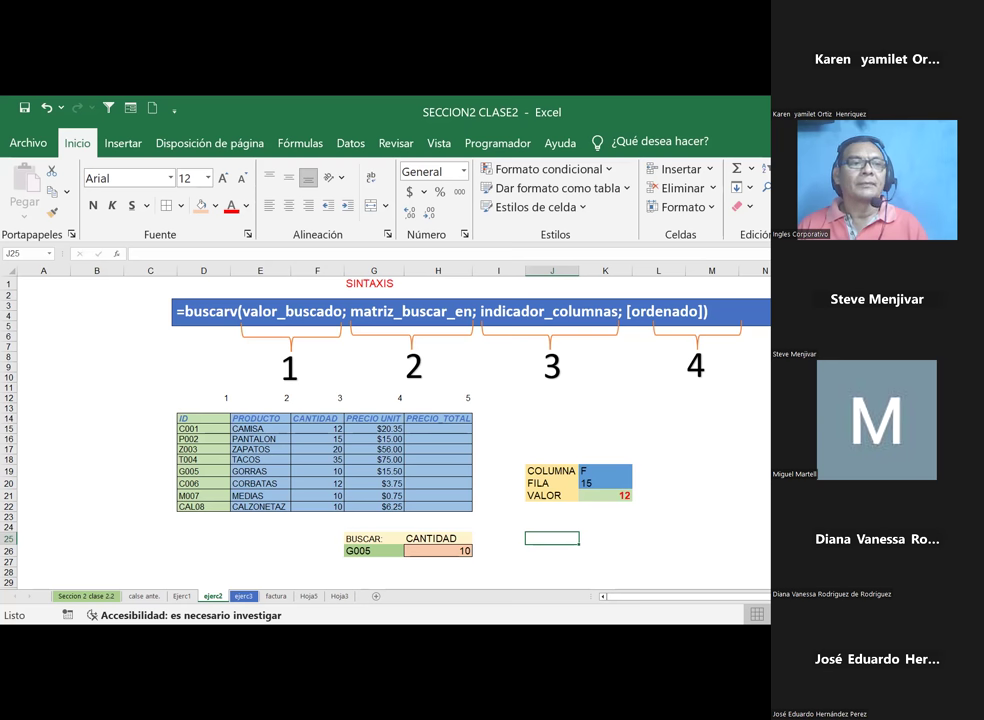
# Step: Enter the label CAMPO DE BUSQUEDA in cell J24
pyautogui.click(559, 528)
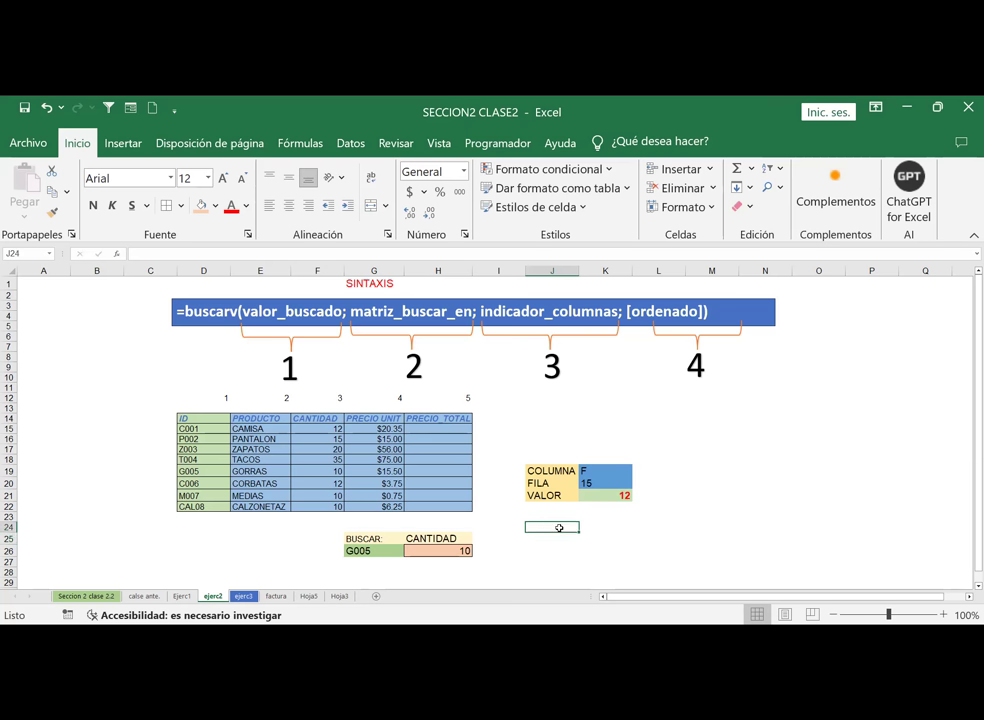
pyautogui.write('BUSCAR')
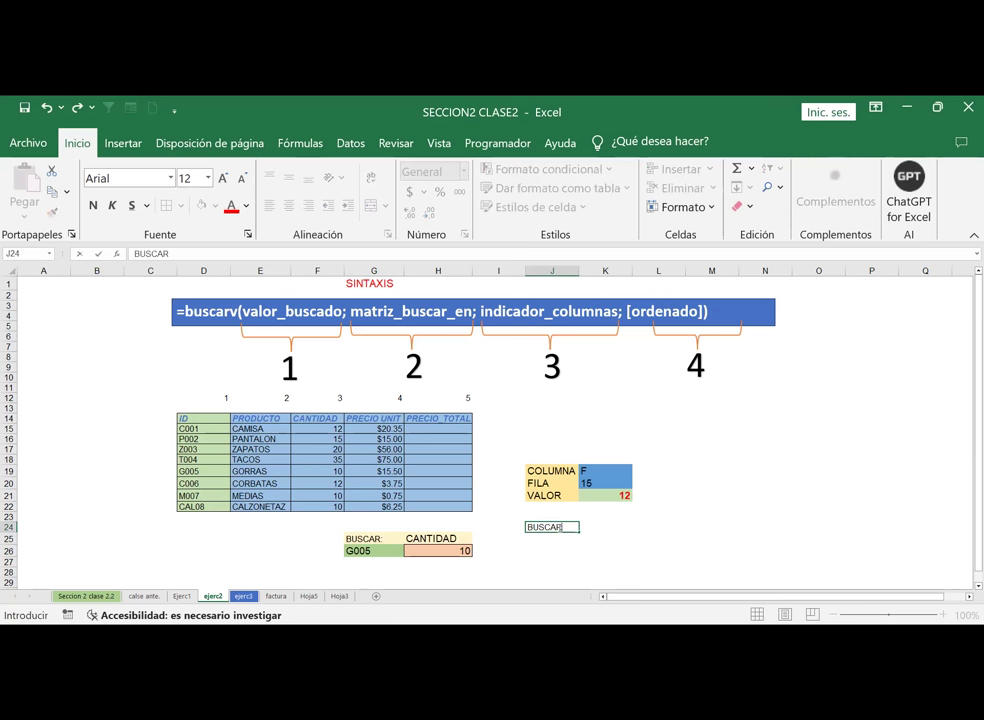
pyautogui.press('Tab')
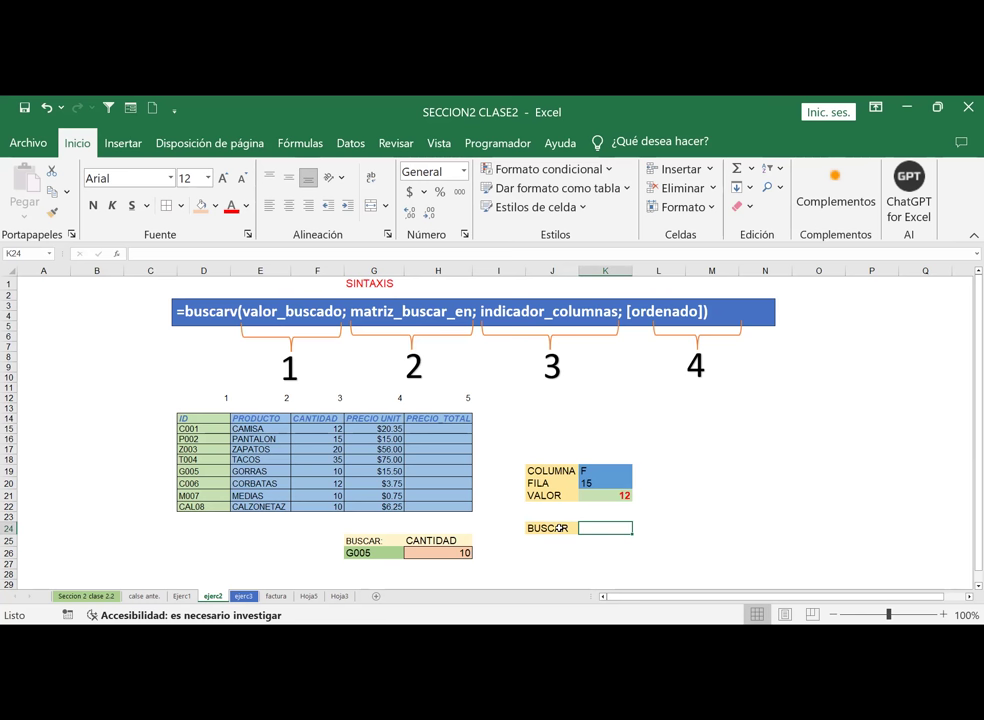
pyautogui.click(559, 528)
pyautogui.write('I')
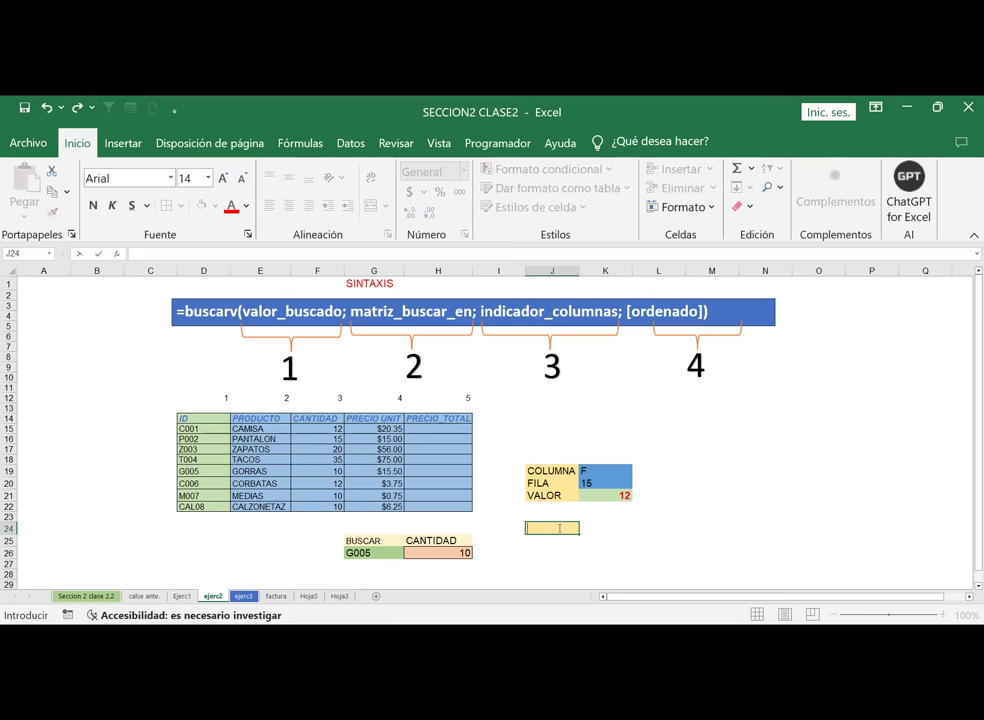
pyautogui.write('CAMPO DEBUSQUEDA')
pyautogui.press('Return')
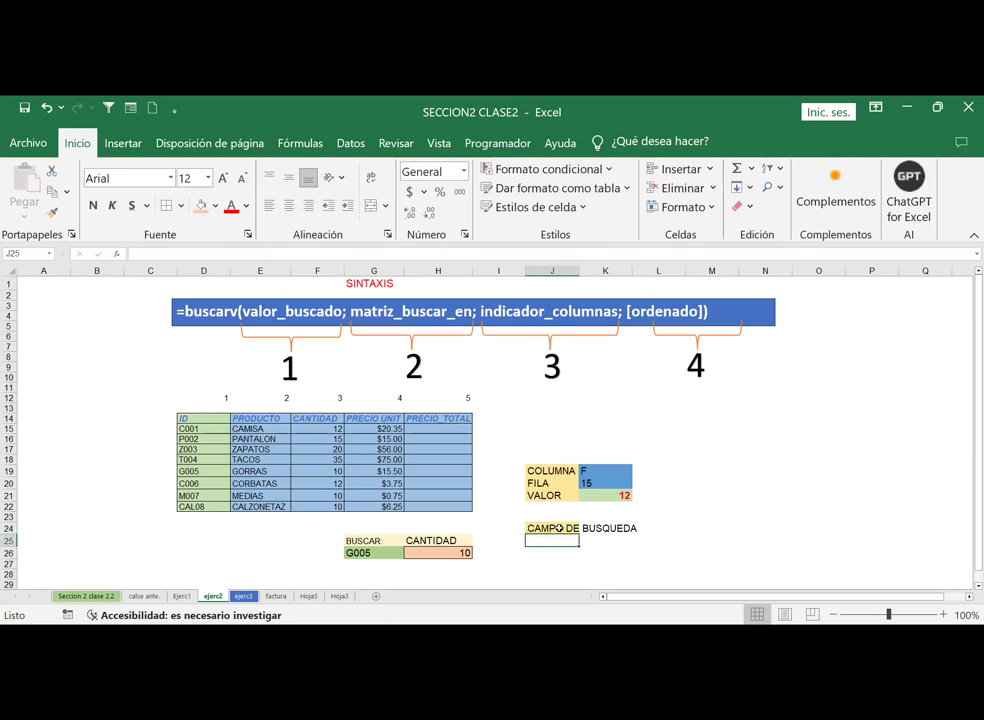
pyautogui.click(570, 528)
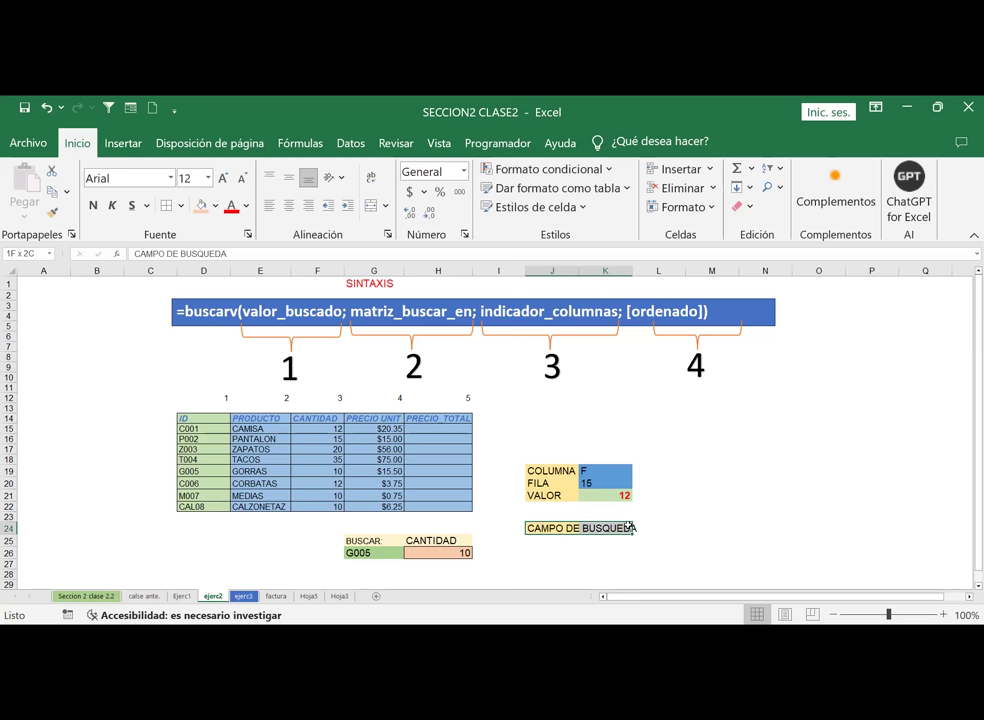
pyautogui.click(725, 506)
pyautogui.click(691, 527)
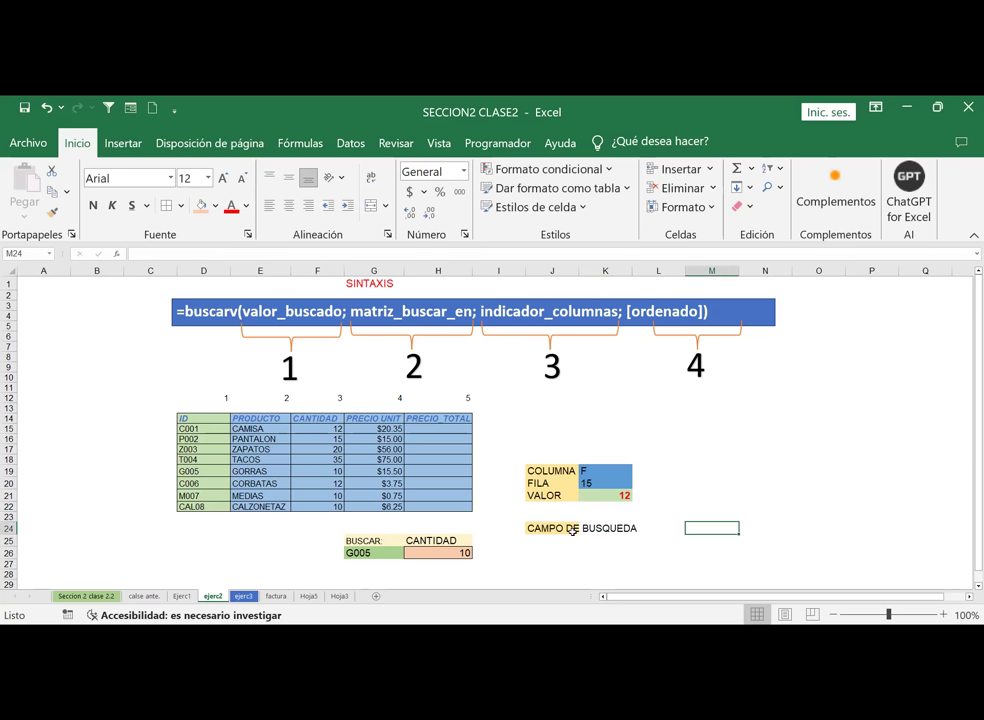
# Step: Fill J24:K24 orange with F4 and finish the label with a colon
pyautogui.moveTo(535, 528); pyautogui.dragTo(633, 529)
pyautogui.press('F4')
pyautogui.click(711, 528)
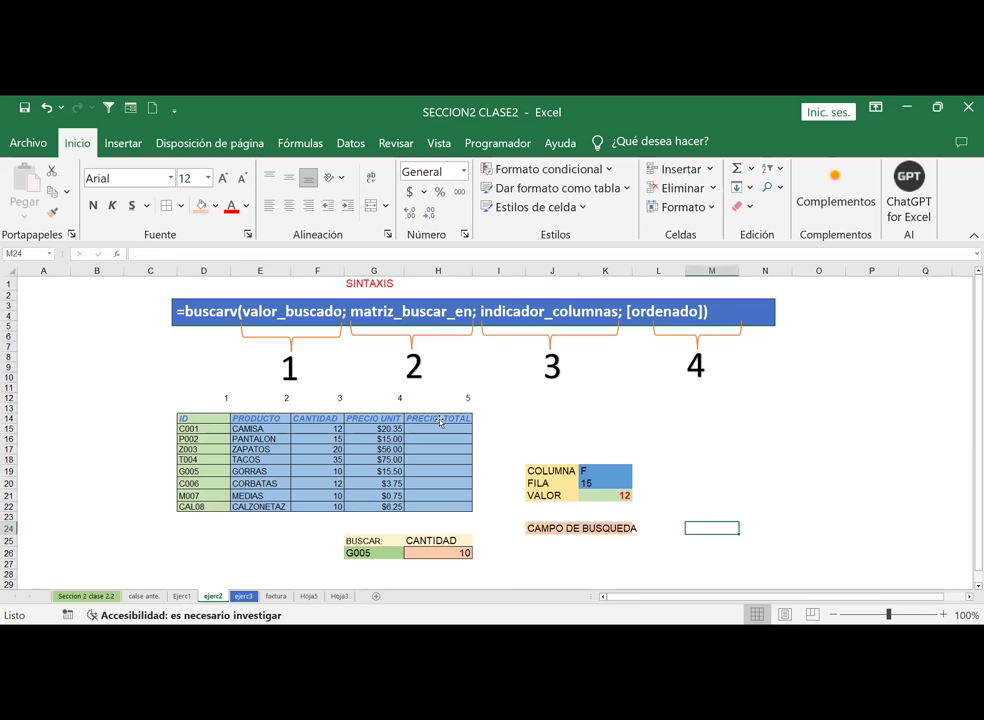
pyautogui.click(540, 529)
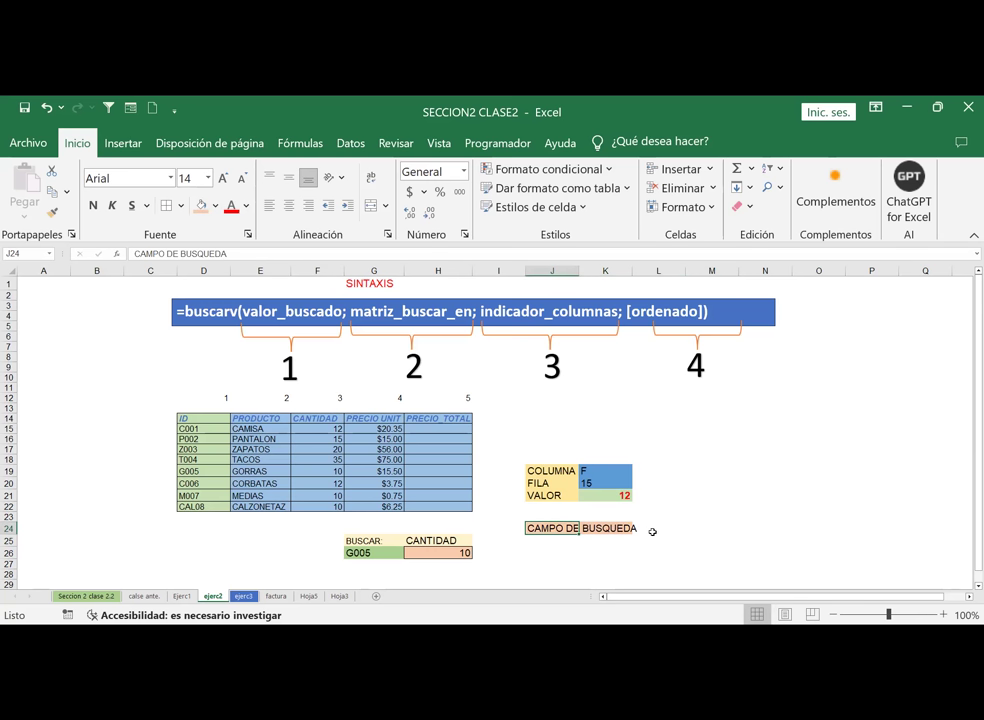
pyautogui.write('A')
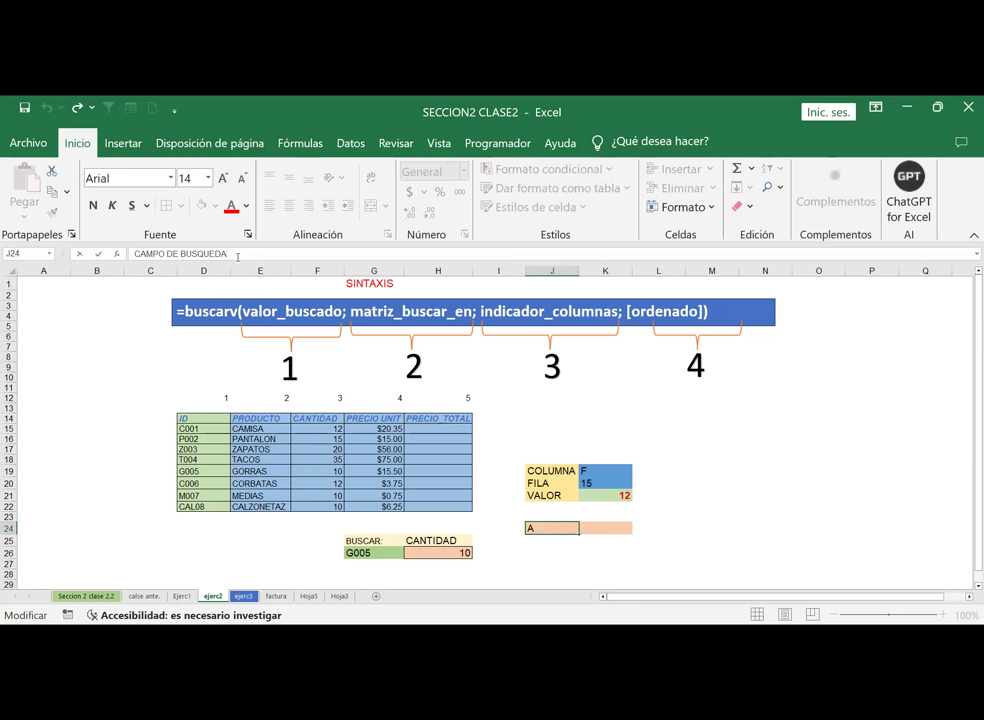
pyautogui.press('Return')
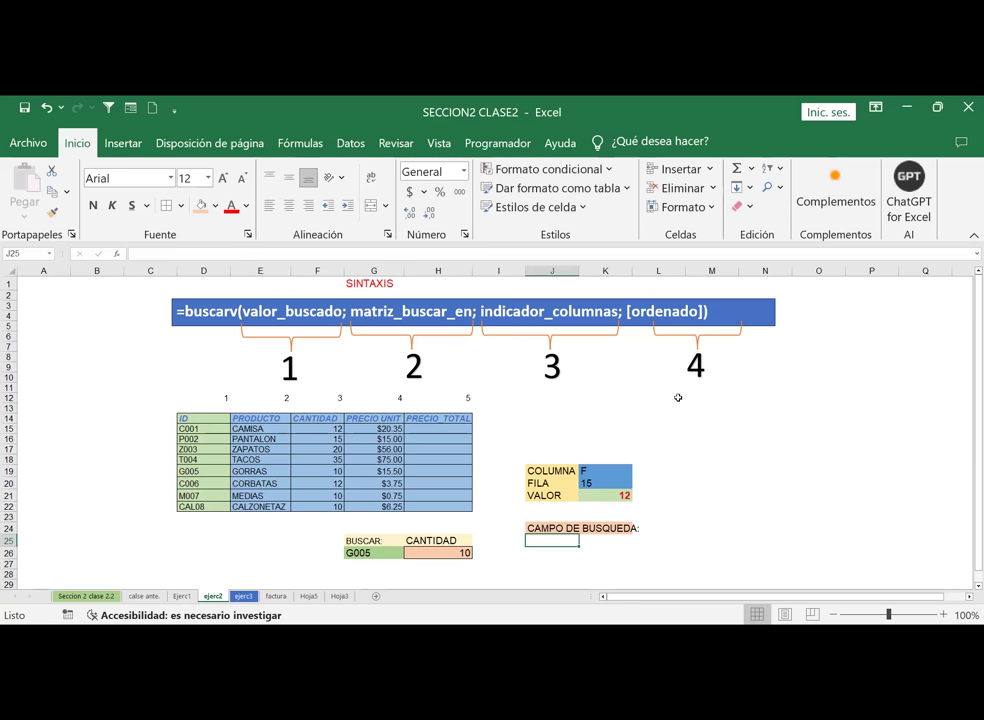
pyautogui.click(694, 528)
pyautogui.click(660, 528)
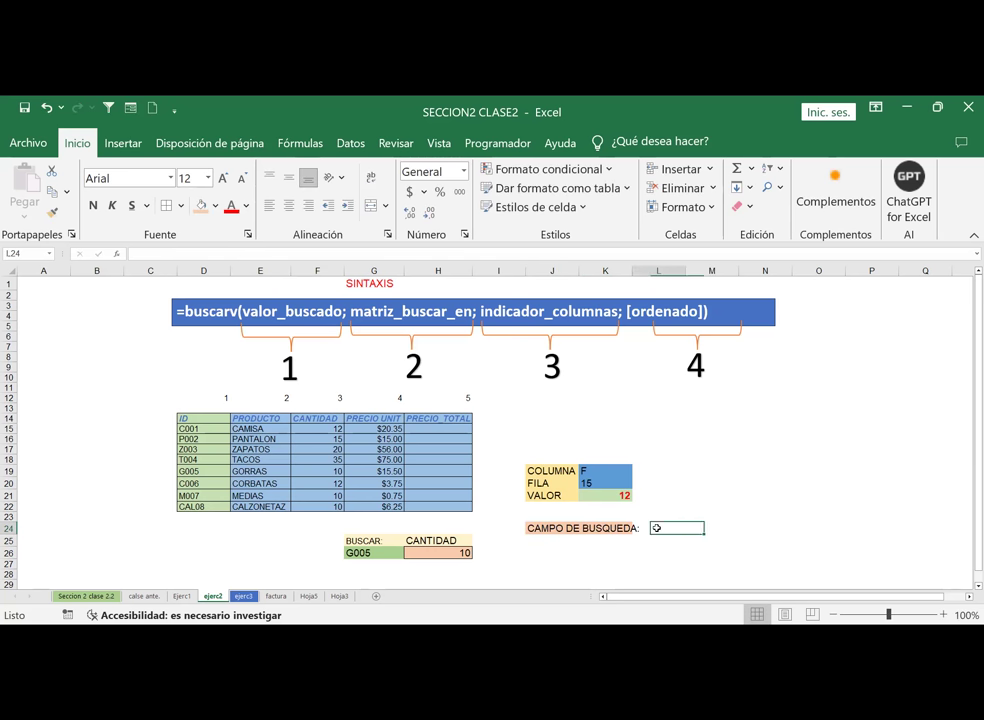
# Step: Fill cell L24 yellow and widen column K
pyautogui.click(216, 205)
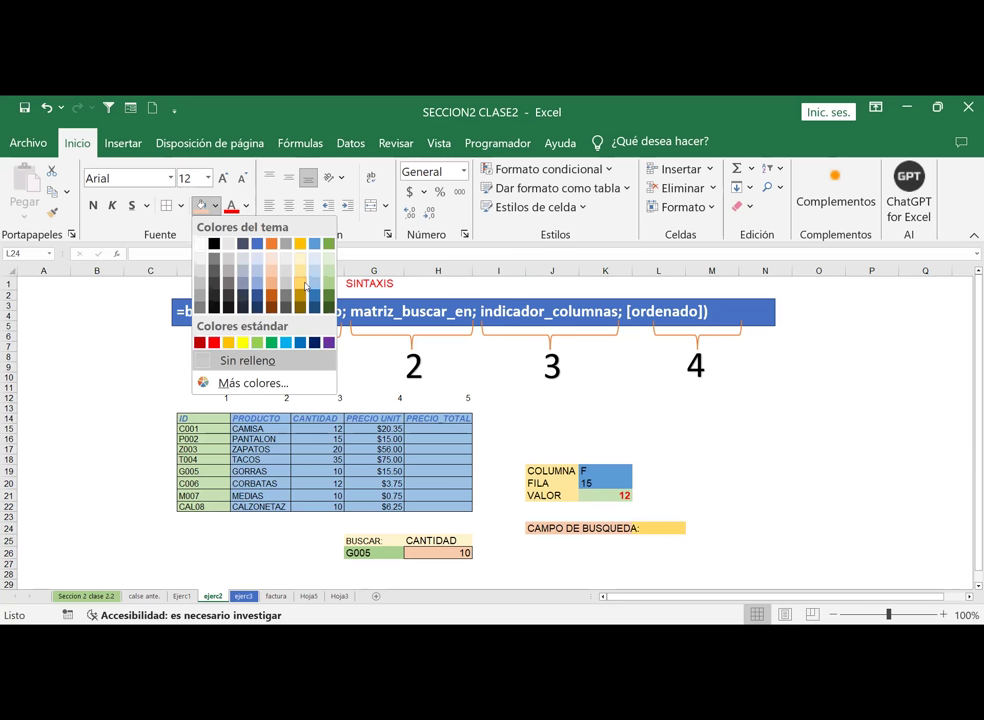
pyautogui.click(305, 287)
pyautogui.moveTo(633, 271); pyautogui.dragTo(644, 271)
pyautogui.click(721, 506)
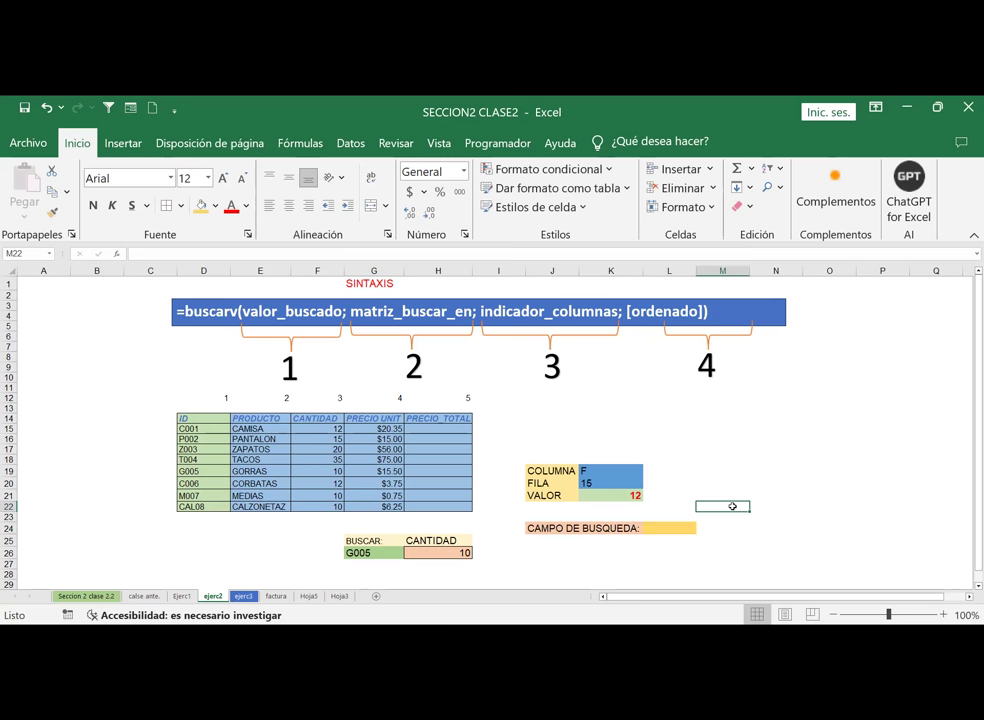
# Step: Enter OBJETIVO in the yellow cell L24
pyautogui.click(669, 530)
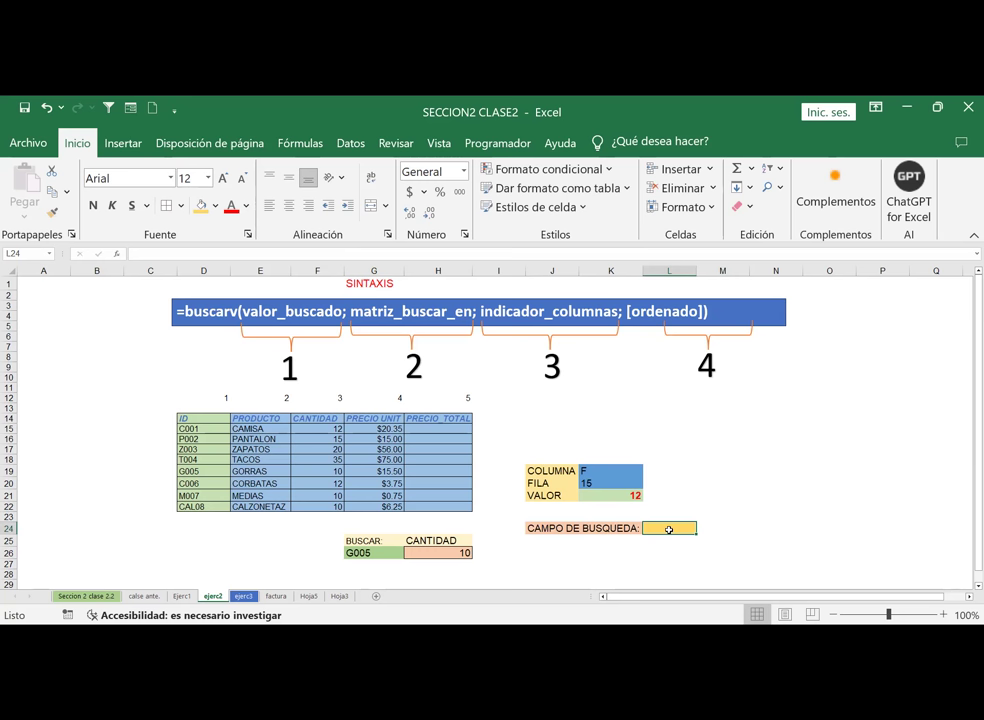
pyautogui.write('OBJETIVO')
pyautogui.press('Return')
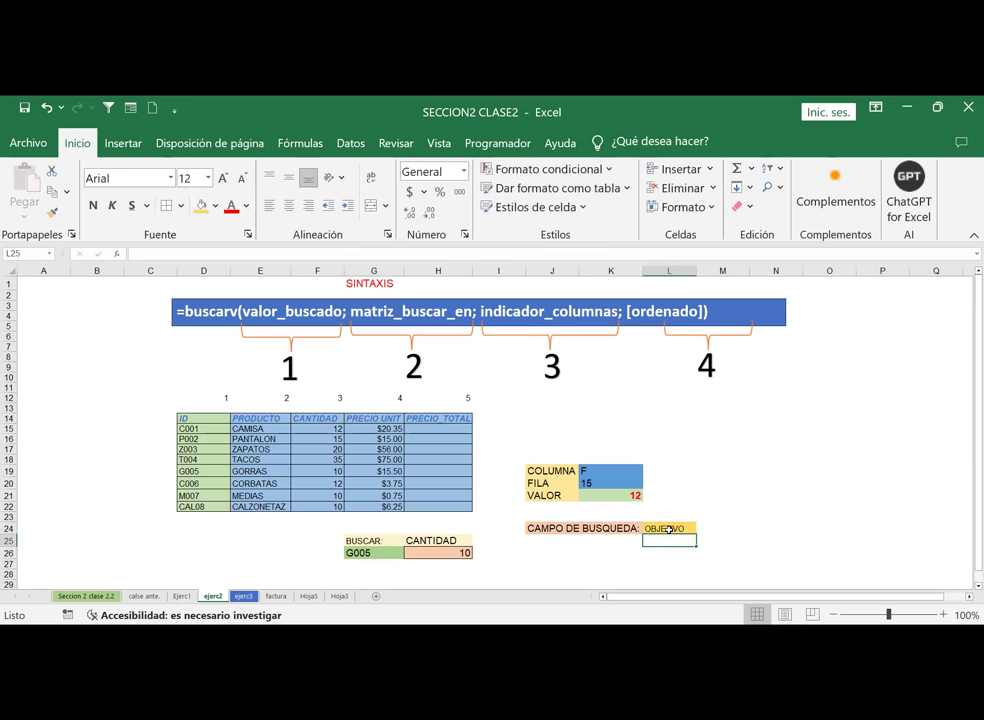
pyautogui.click(577, 543)
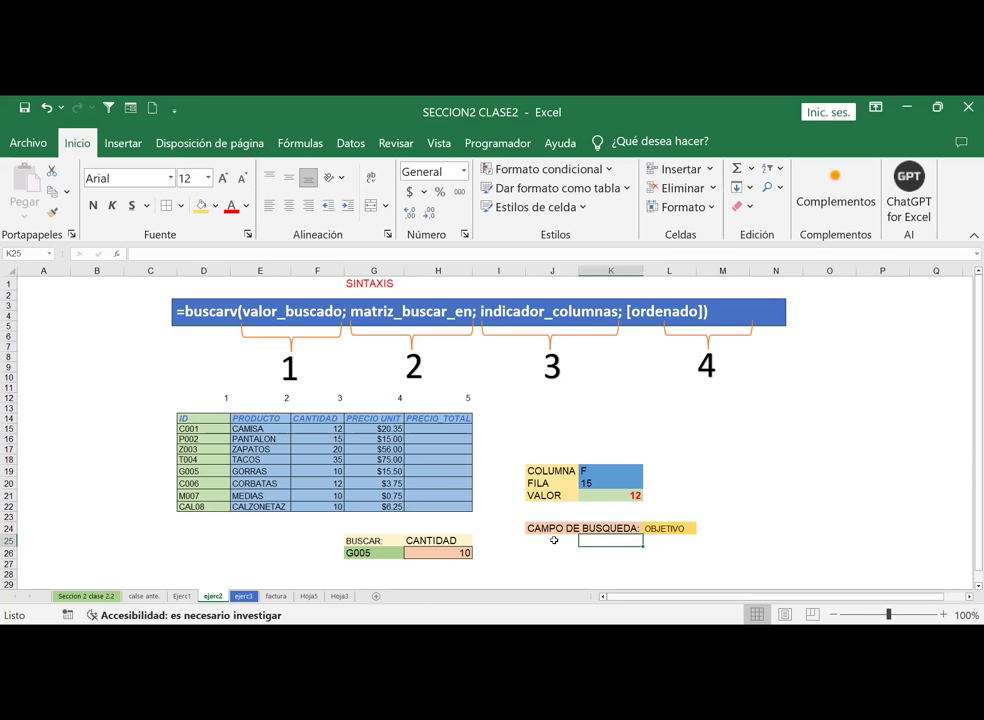
pyautogui.click(671, 529)
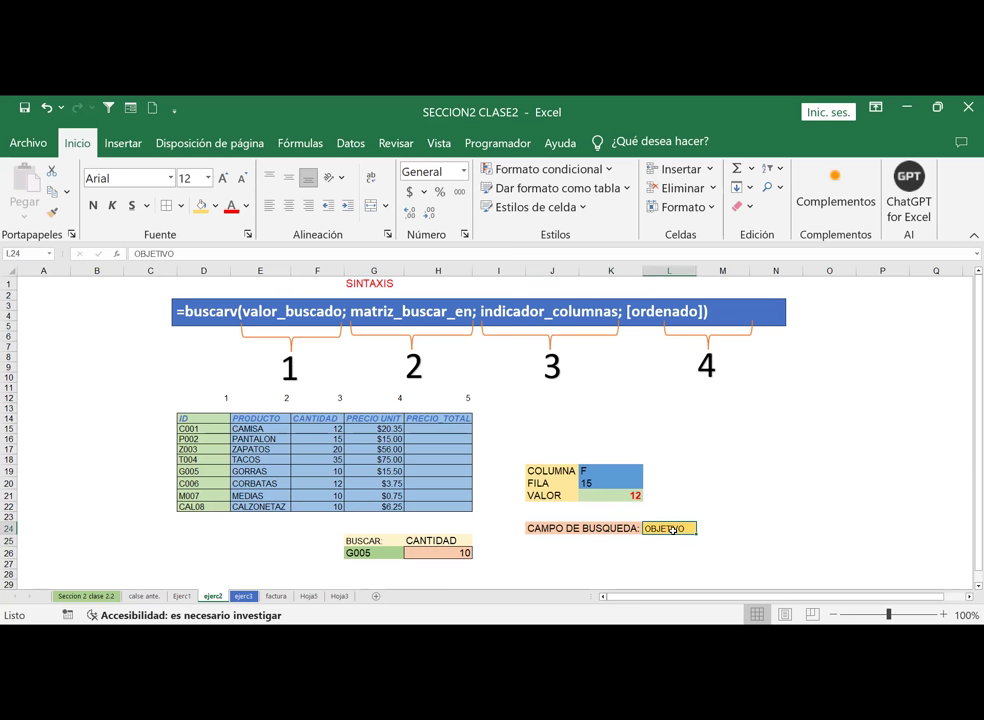
pyautogui.press('Left')
pyautogui.press('Left')
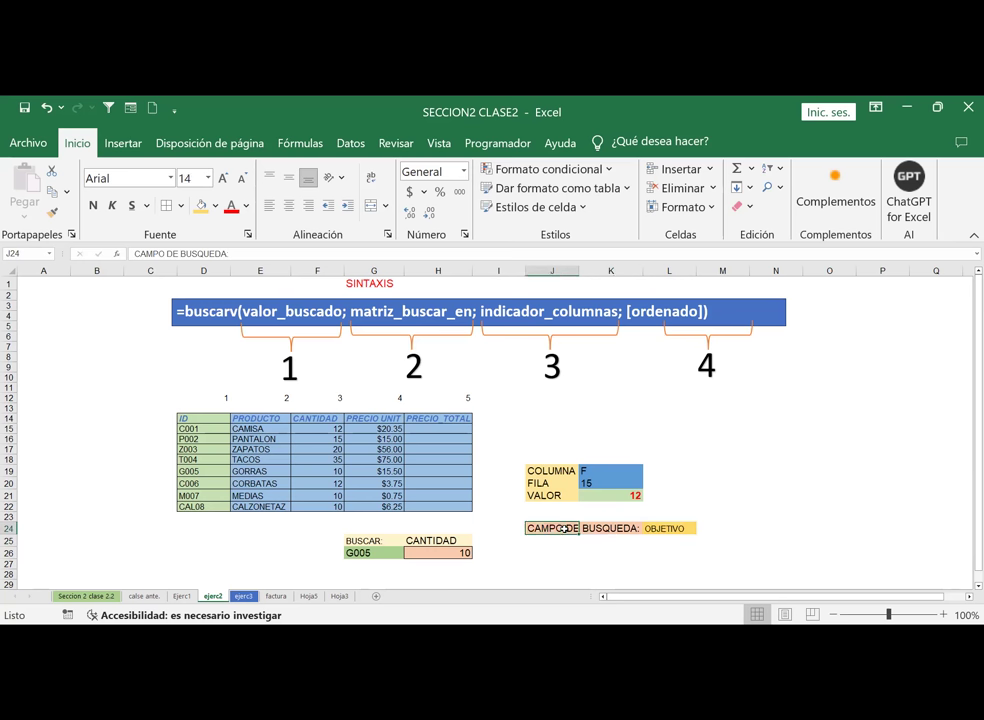
pyautogui.click(671, 544)
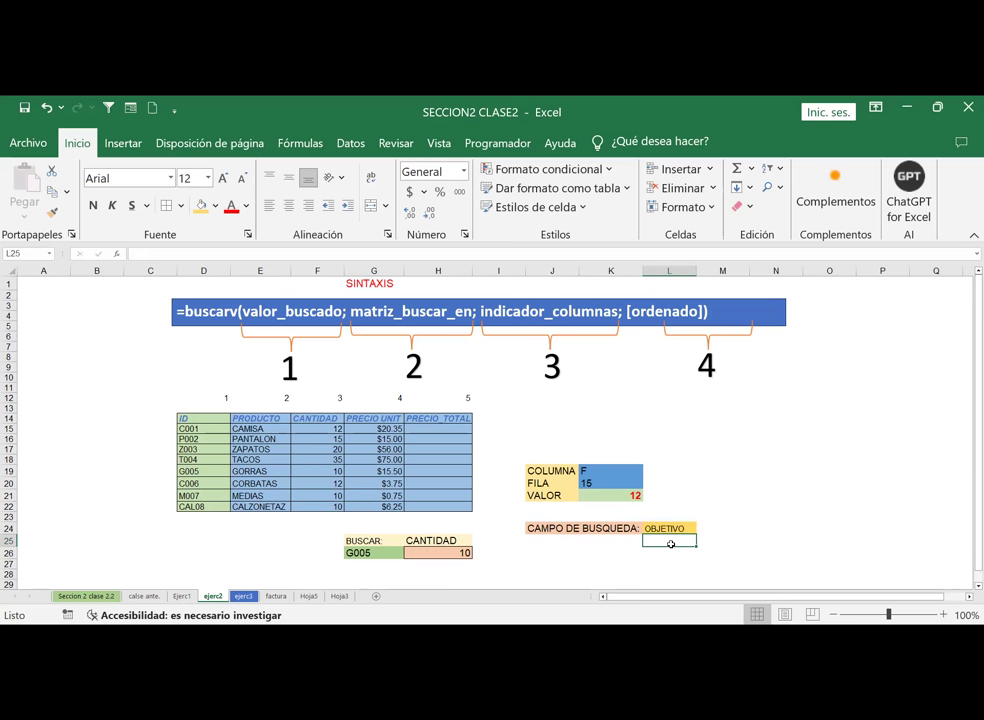
pyautogui.click(543, 566)
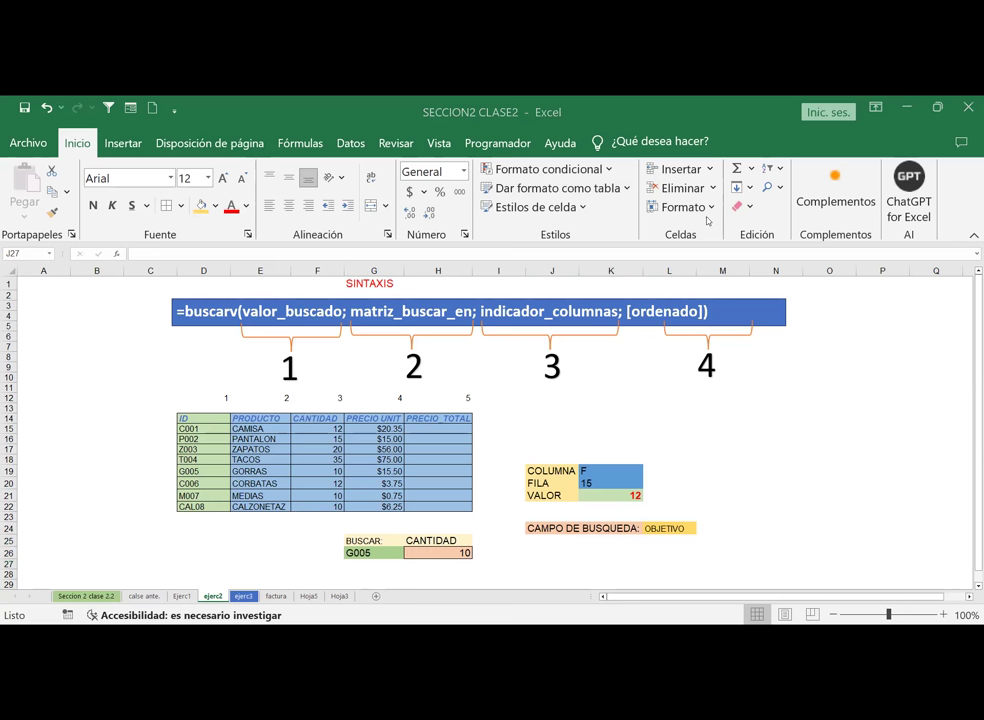
# Step: Add a List data validation to J27 with source =$D$15:$D$22
pyautogui.click(349, 144)
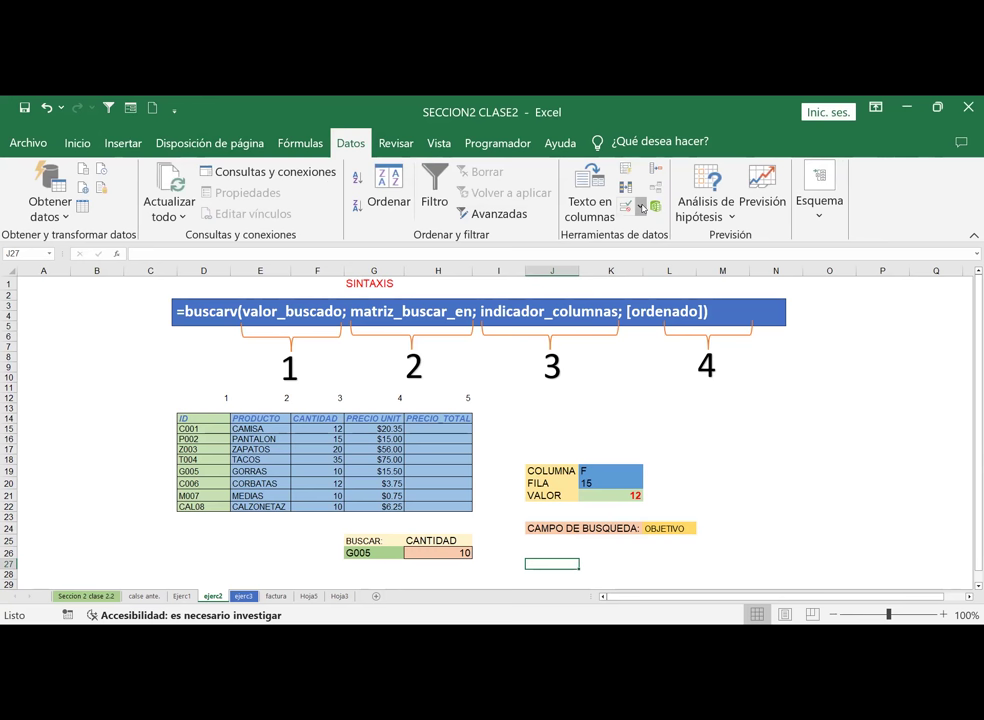
pyautogui.click(641, 207)
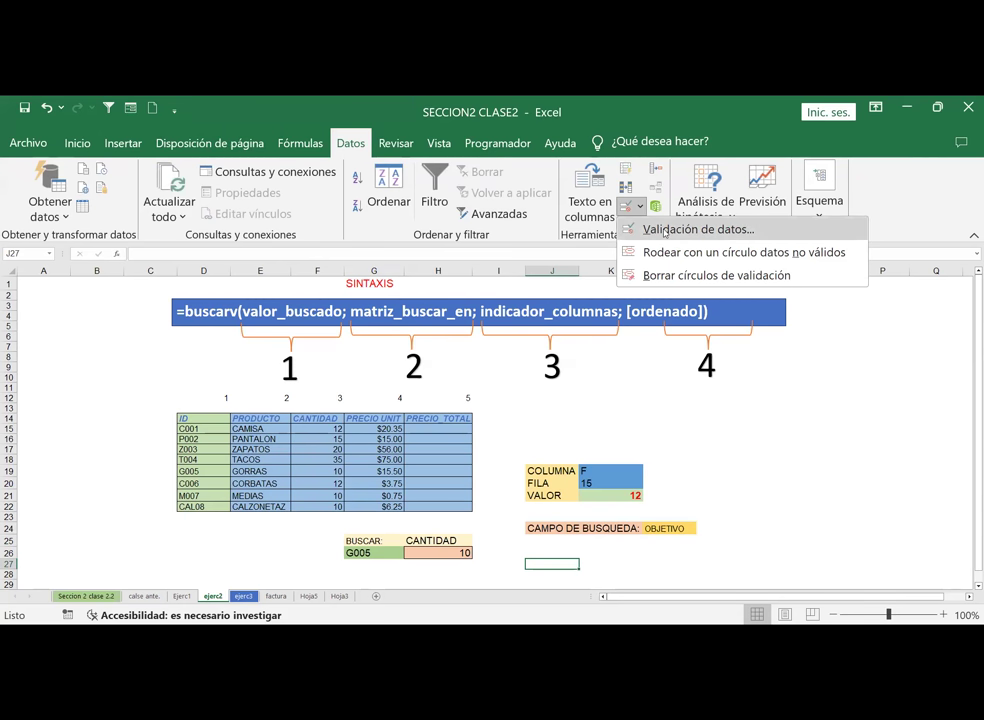
pyautogui.click(665, 232)
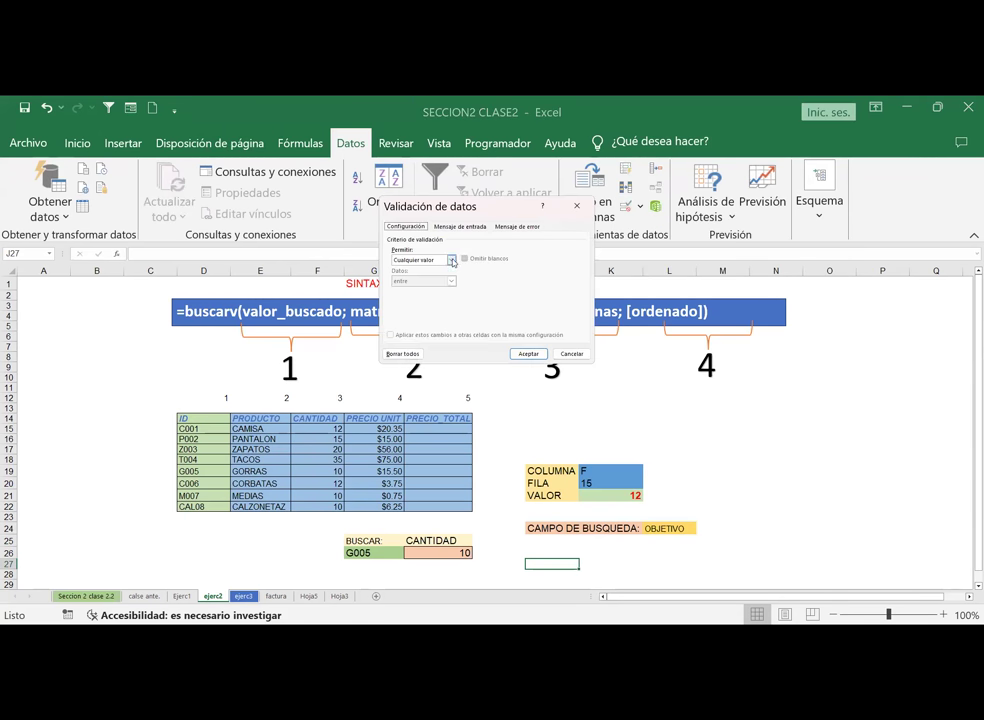
pyautogui.click(451, 260)
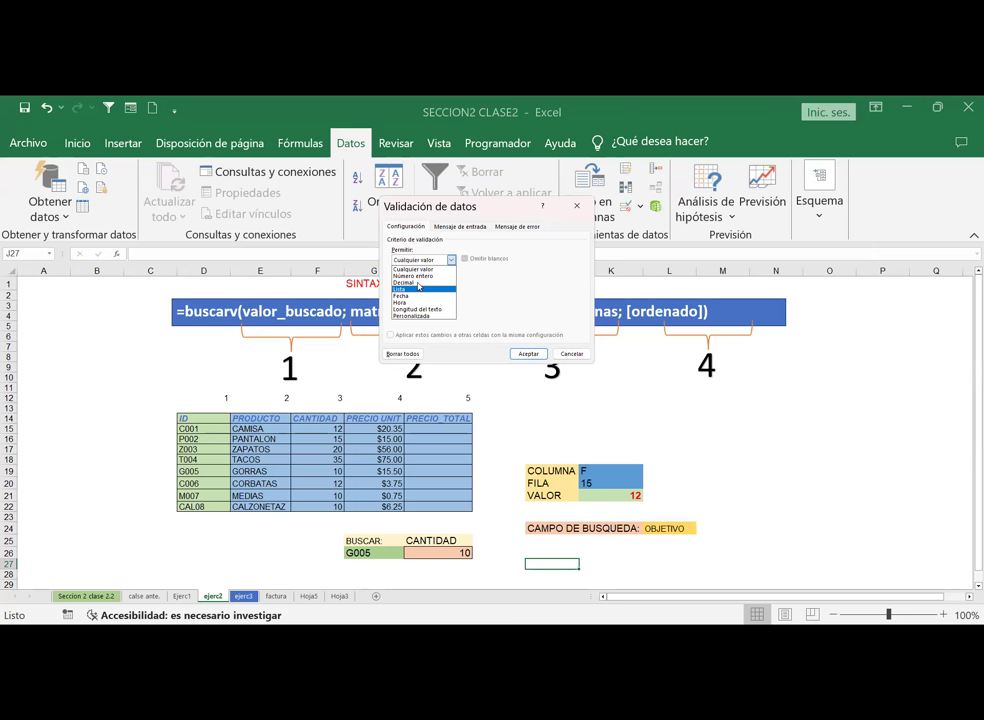
pyautogui.click(418, 287)
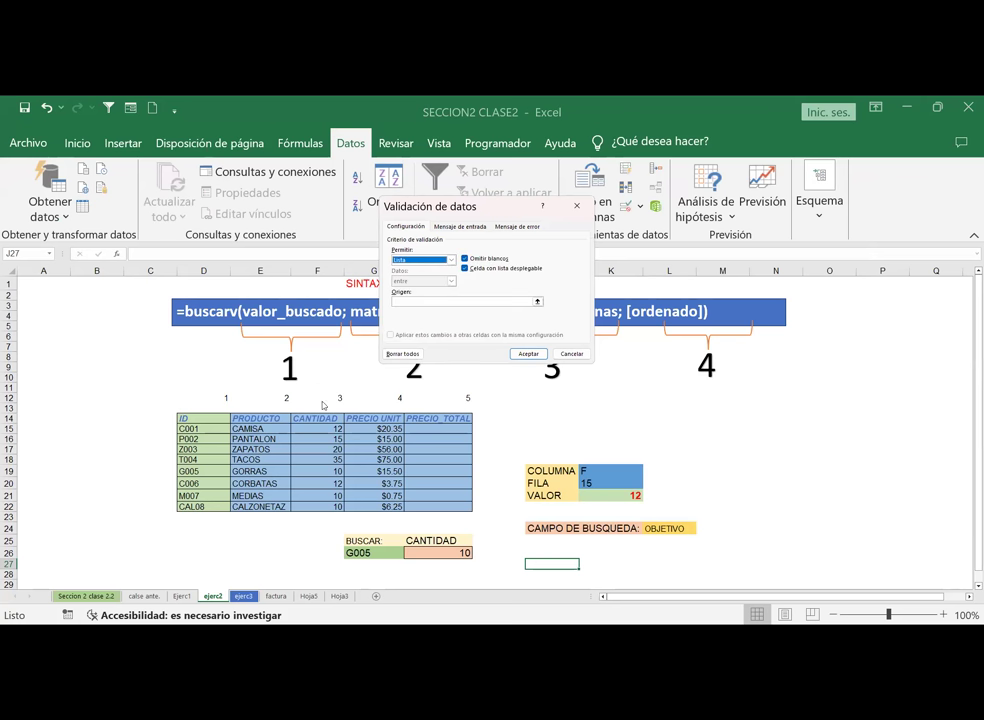
pyautogui.click(400, 301)
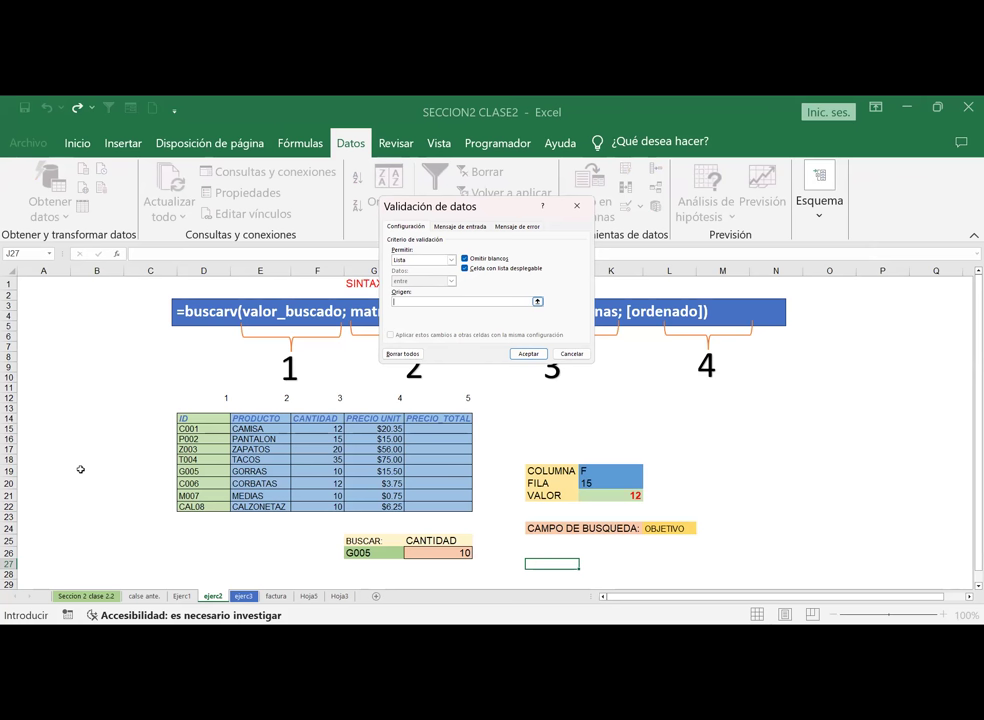
pyautogui.moveTo(198, 429); pyautogui.dragTo(188, 505)
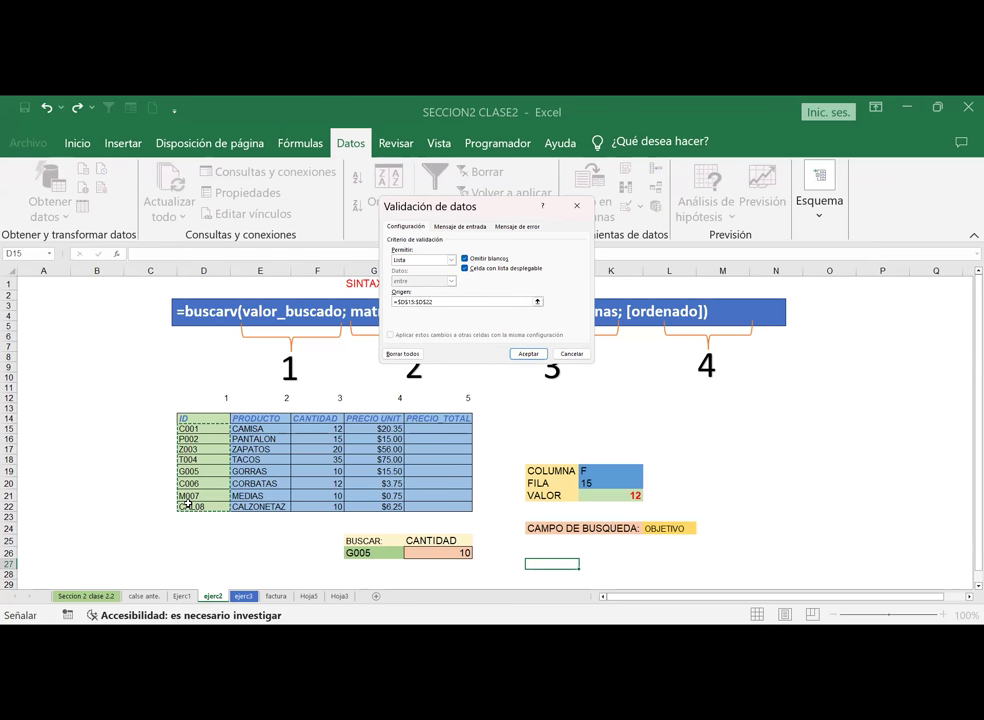
pyautogui.click(405, 273)
pyautogui.press('Return')
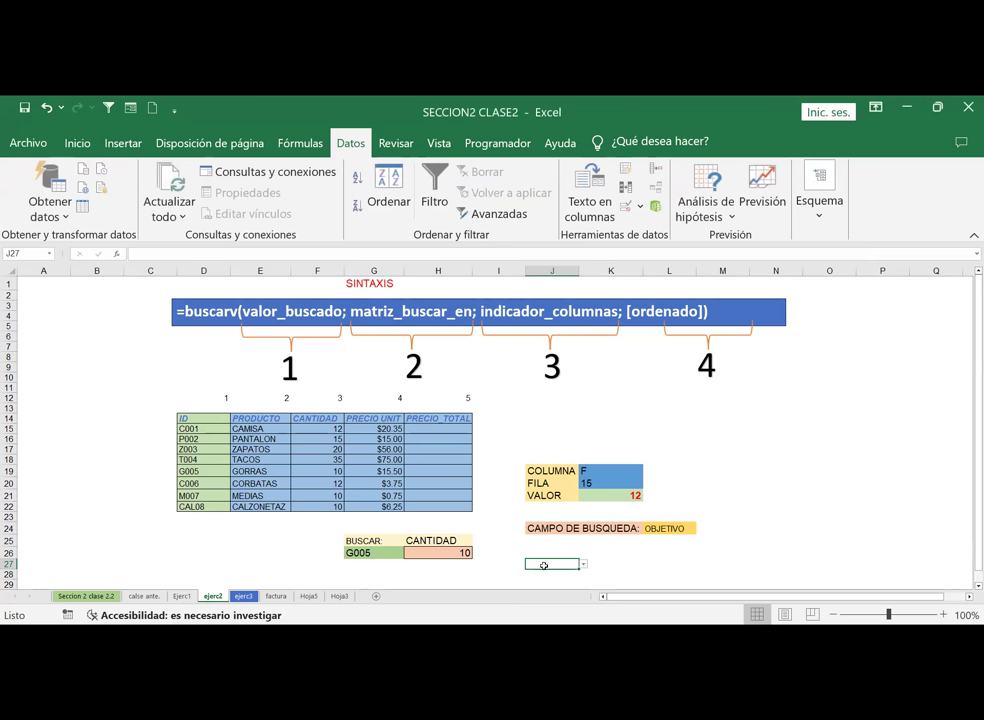
# Step: Fill the dropdown cell J27 yellow
pyautogui.click(610, 555)
pyautogui.click(560, 563)
pyautogui.click(78, 145)
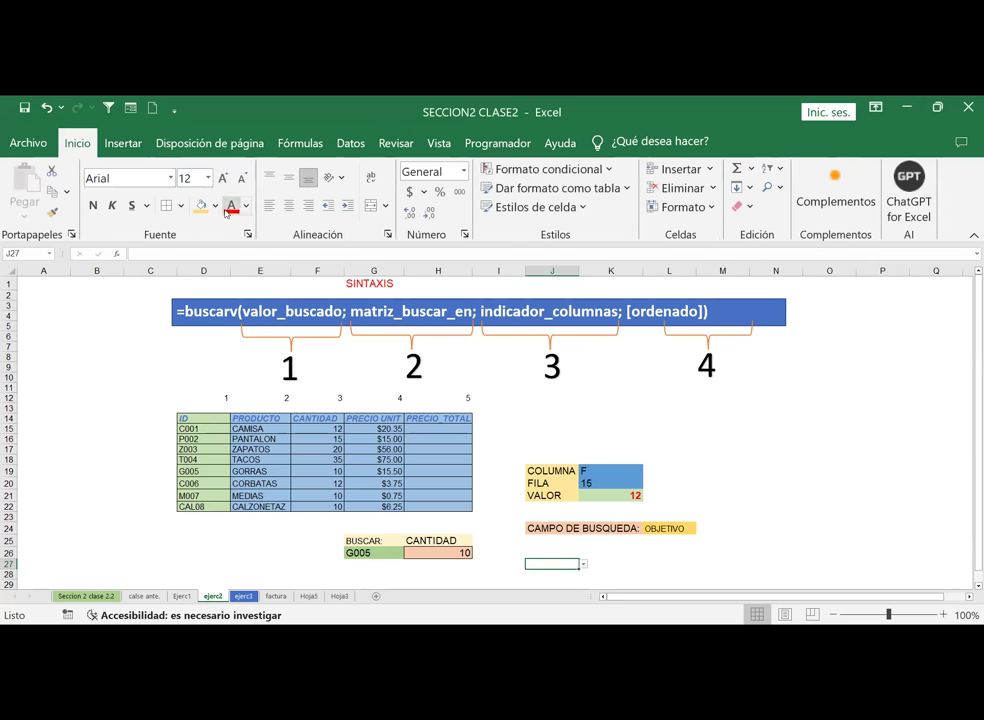
pyautogui.click(202, 205)
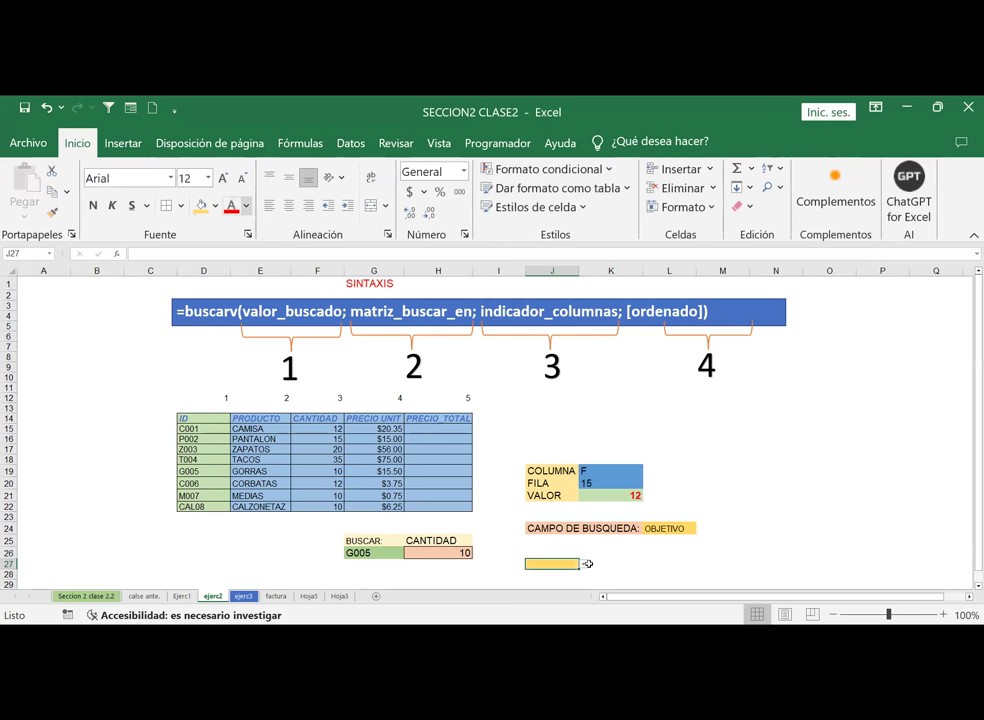
pyautogui.click(755, 429)
# Step: Pick C006 from J27's dropdown and begin a BUSCARV formula in L27
pyautogui.click(570, 564)
pyautogui.click(583, 564)
pyautogui.click(547, 605)
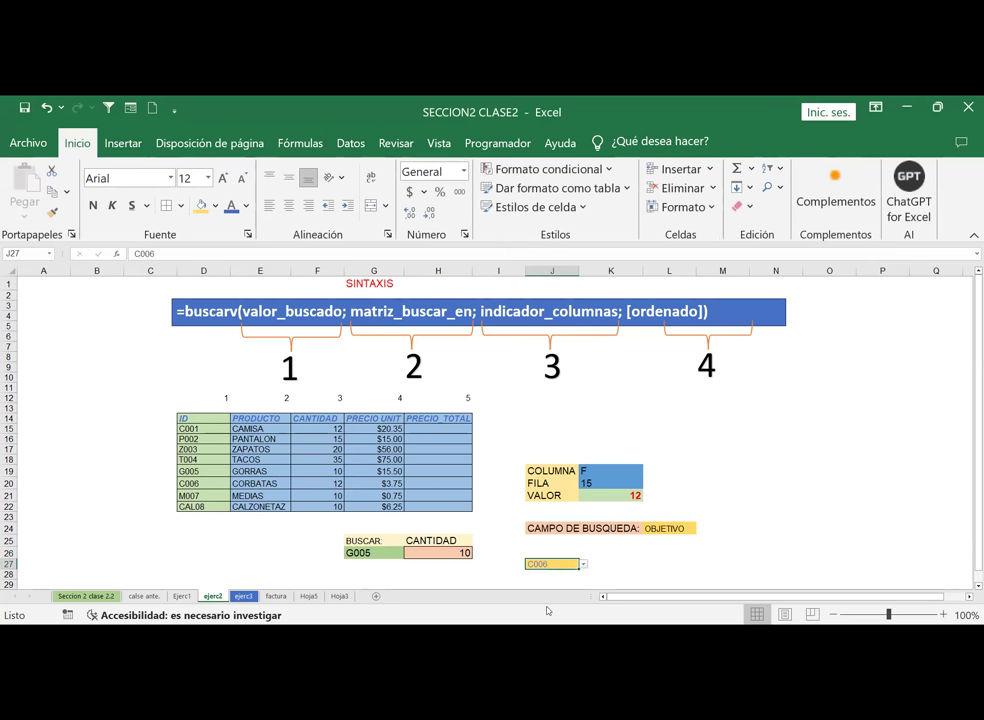
pyautogui.click(617, 563)
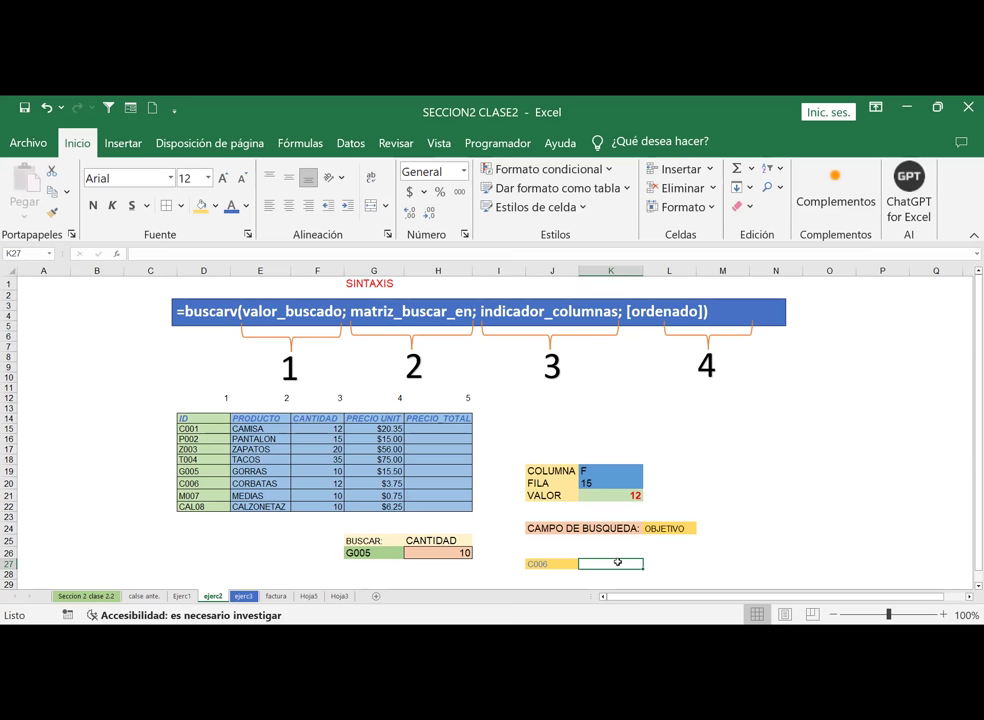
pyautogui.click(545, 553)
pyautogui.click(674, 563)
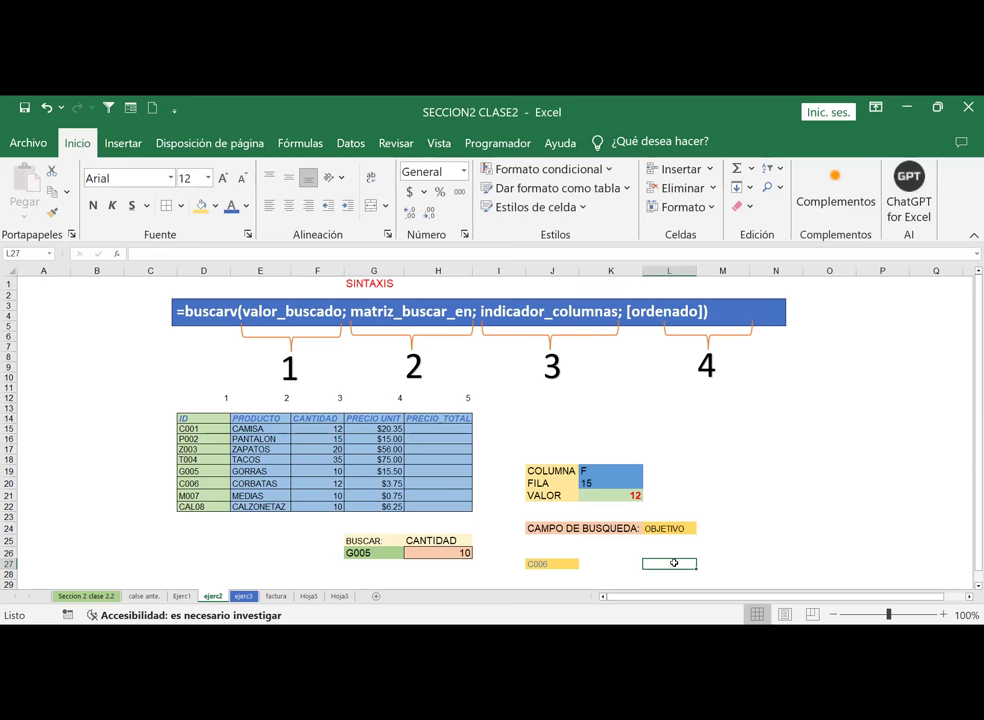
pyautogui.click(548, 564)
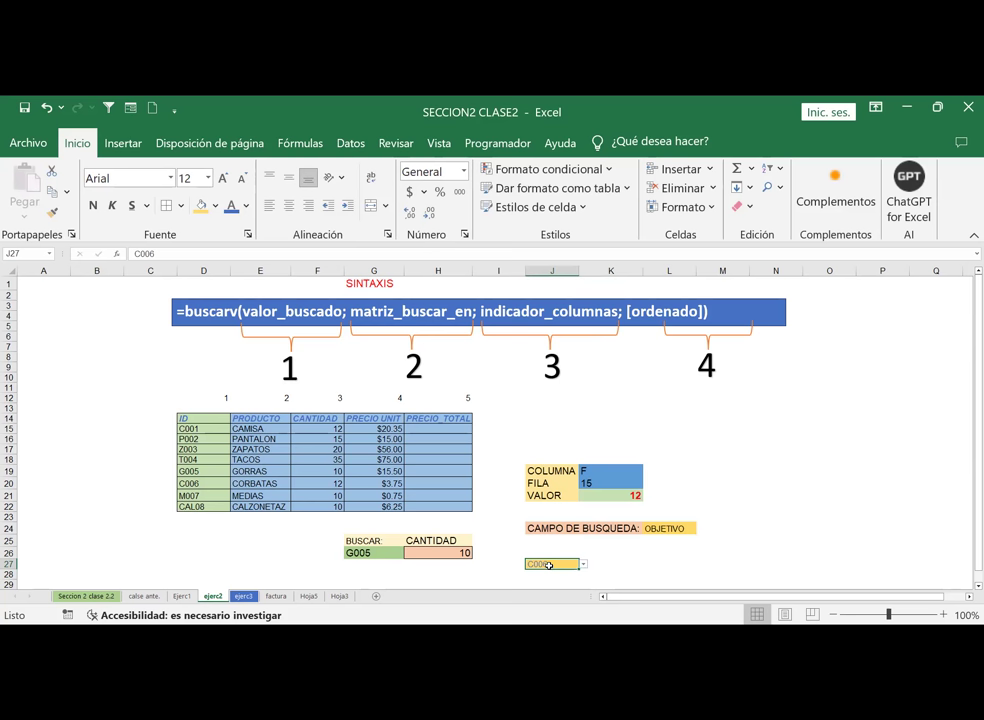
pyautogui.click(674, 561)
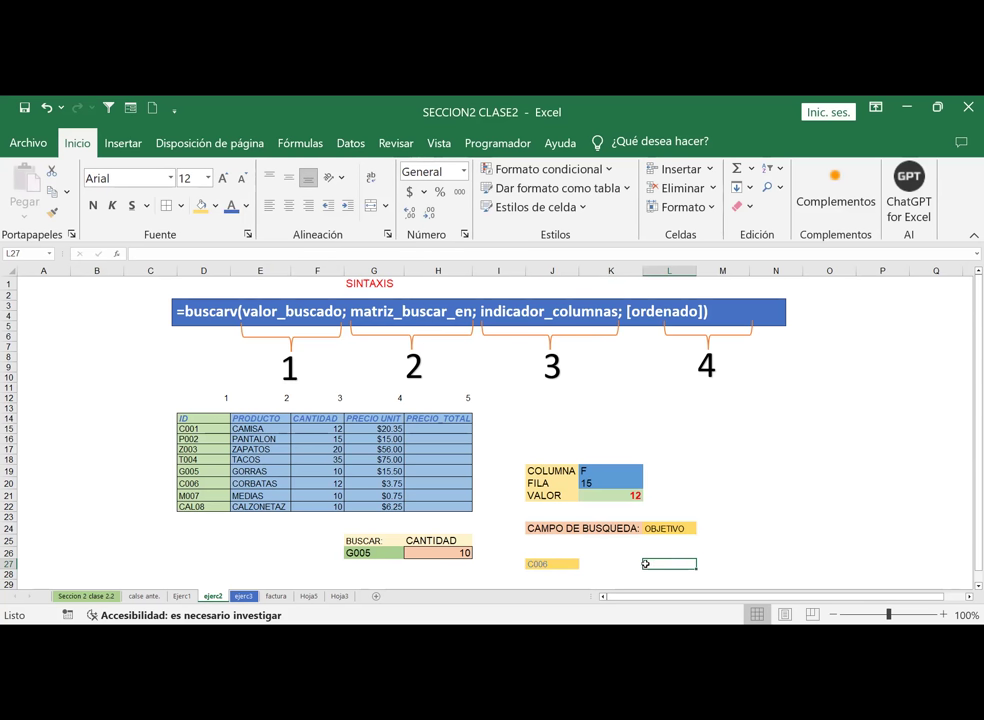
pyautogui.write('=')
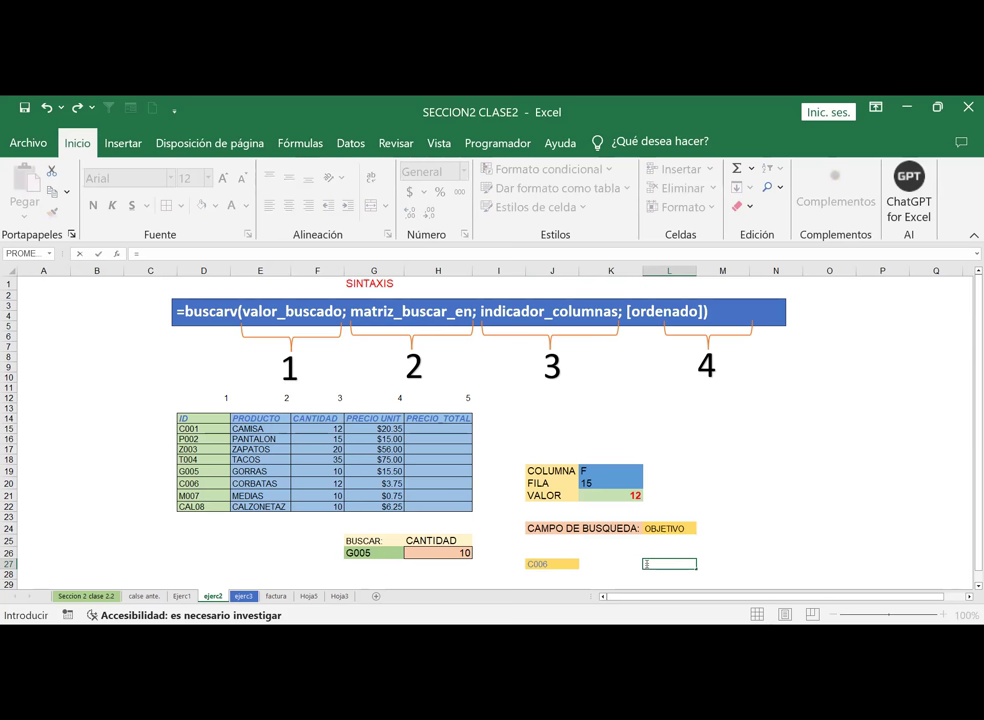
pyautogui.write('BUSCAR')
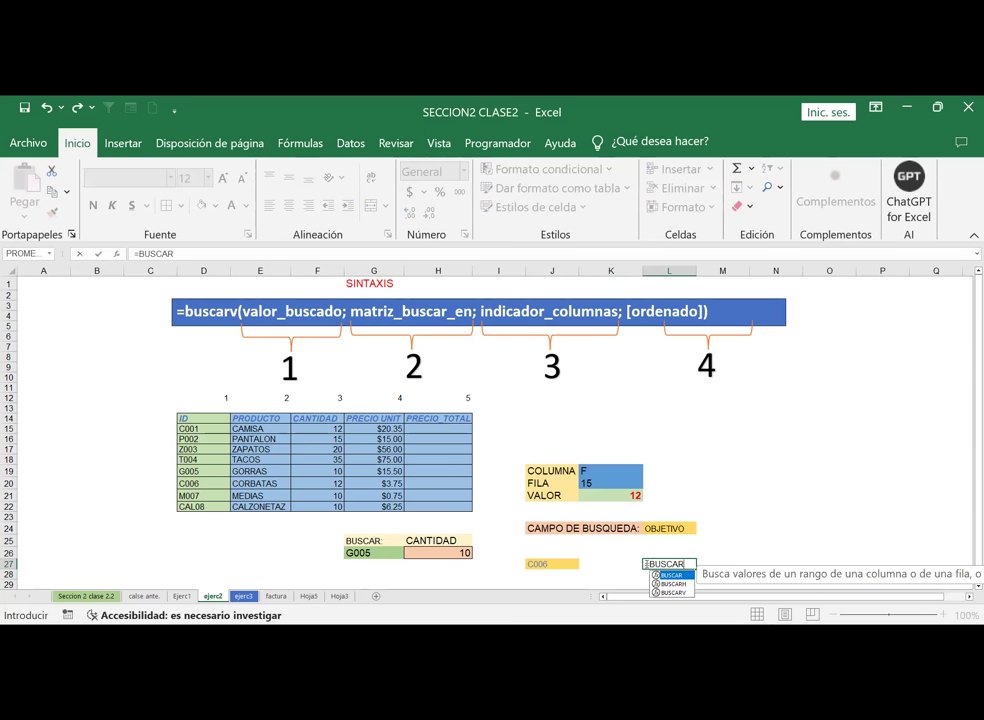
pyautogui.write('V(')
# Step: Complete =BUSCARV(J27;D14:H22;4;0) in L27, returning the price 3.75
pyautogui.click(549, 564)
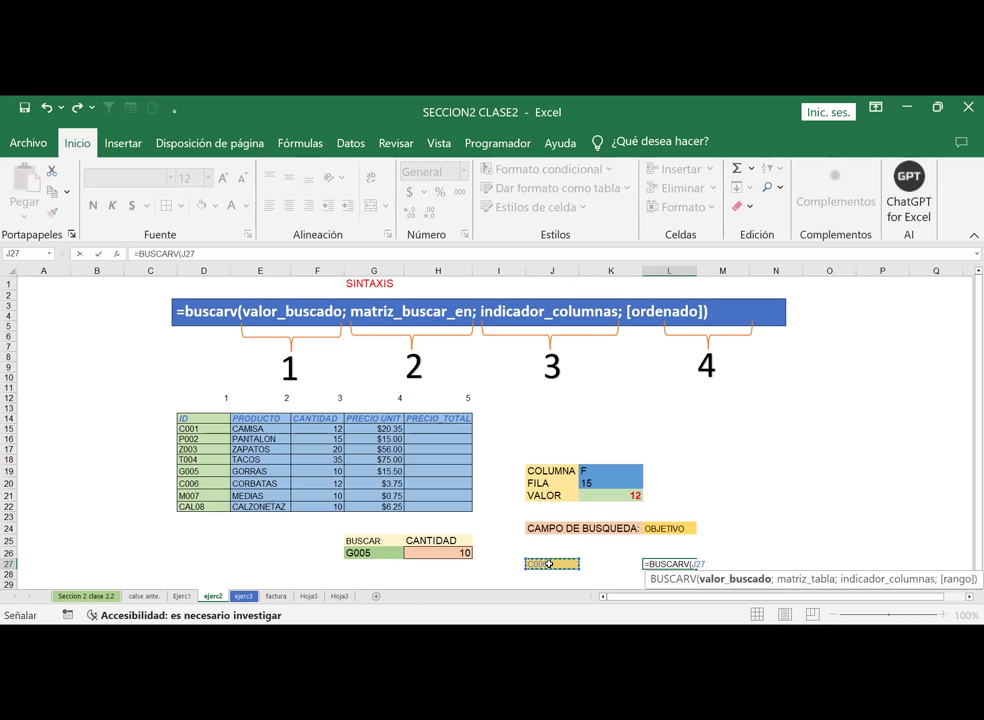
pyautogui.write(';')
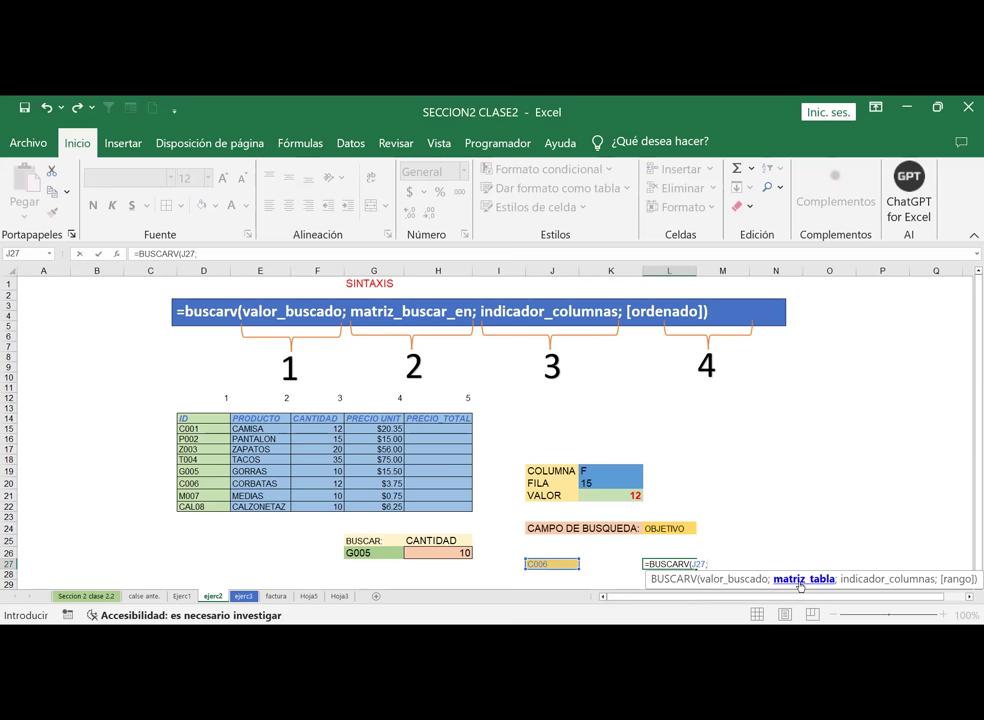
pyautogui.click(195, 419)
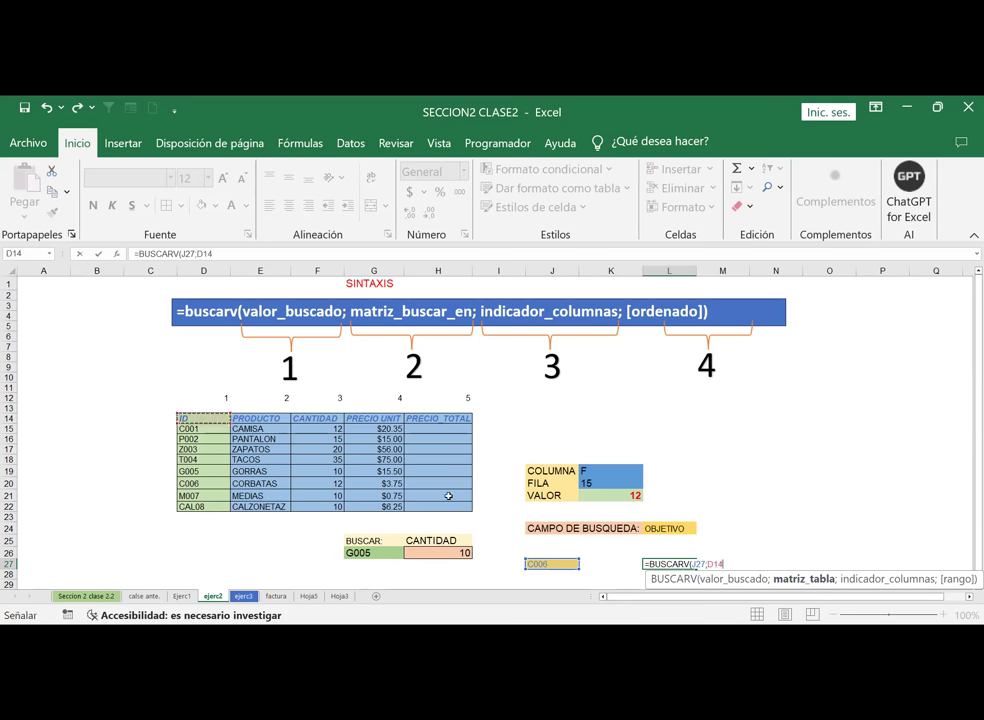
pyautogui.hotkey('ctrl', 'shift', '*')
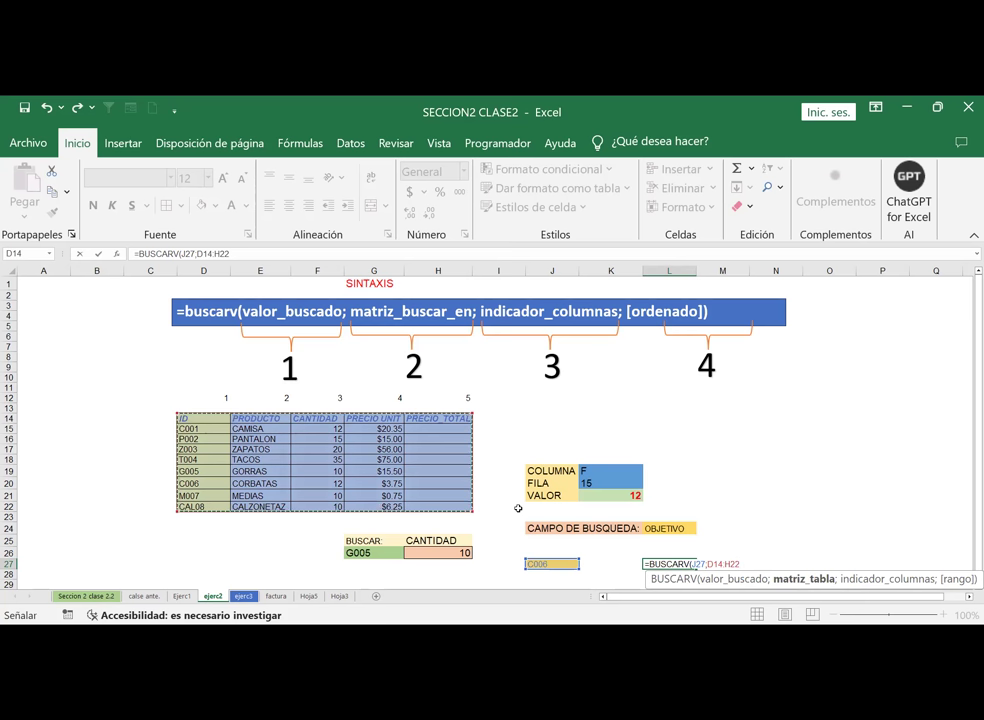
pyautogui.write(';')
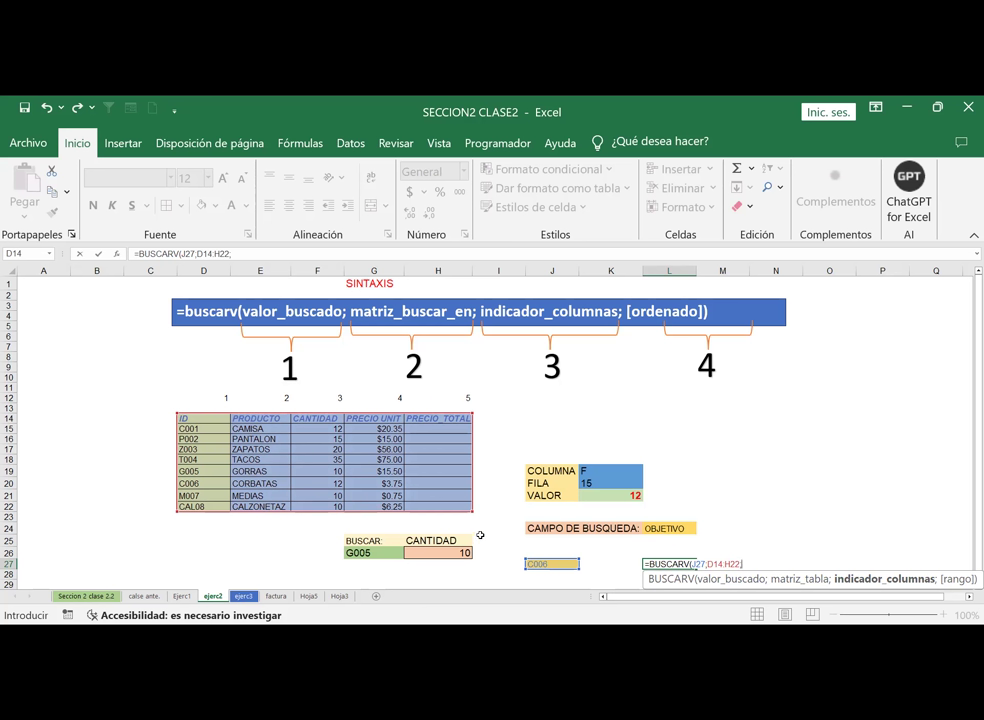
pyautogui.write('$')
pyautogui.press('BackSpace')
pyautogui.write('4')
pyautogui.write(';0')
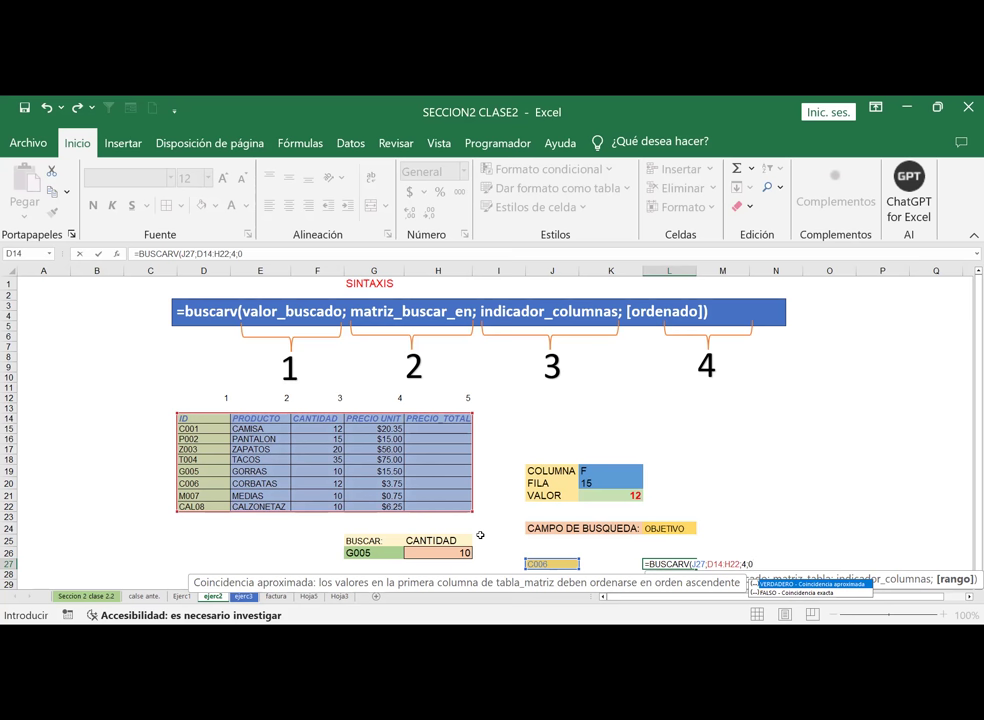
pyautogui.write(')')
pyautogui.press('Return')
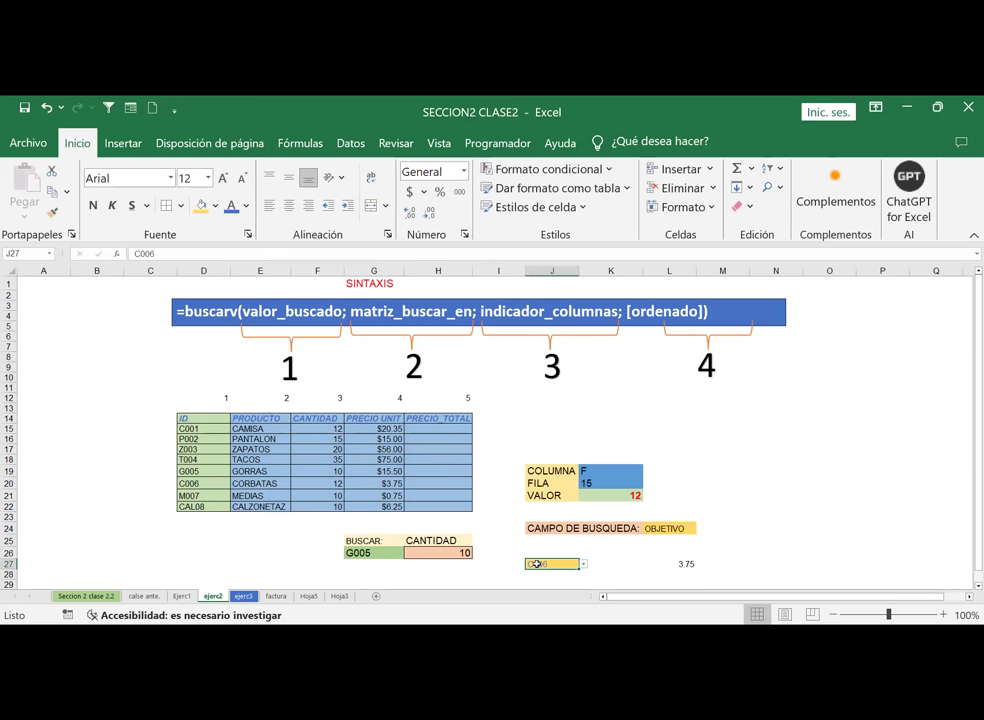
# Step: Increase the font size of the C006 lookup row J27:L27
pyautogui.moveTo(538, 564); pyautogui.dragTo(682, 564)
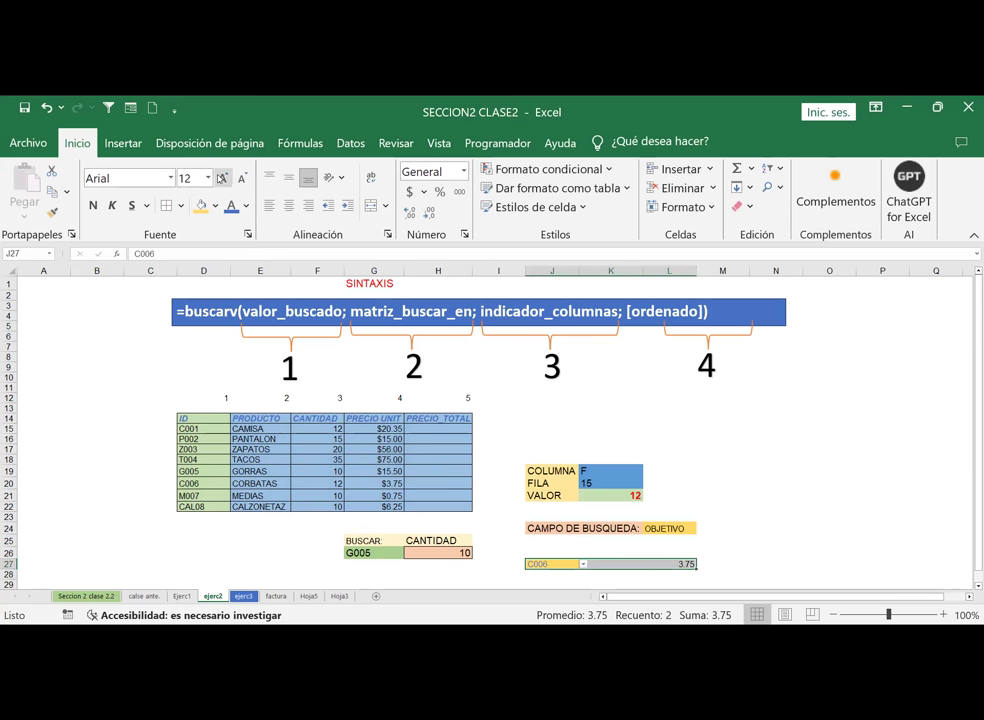
pyautogui.click(221, 178)
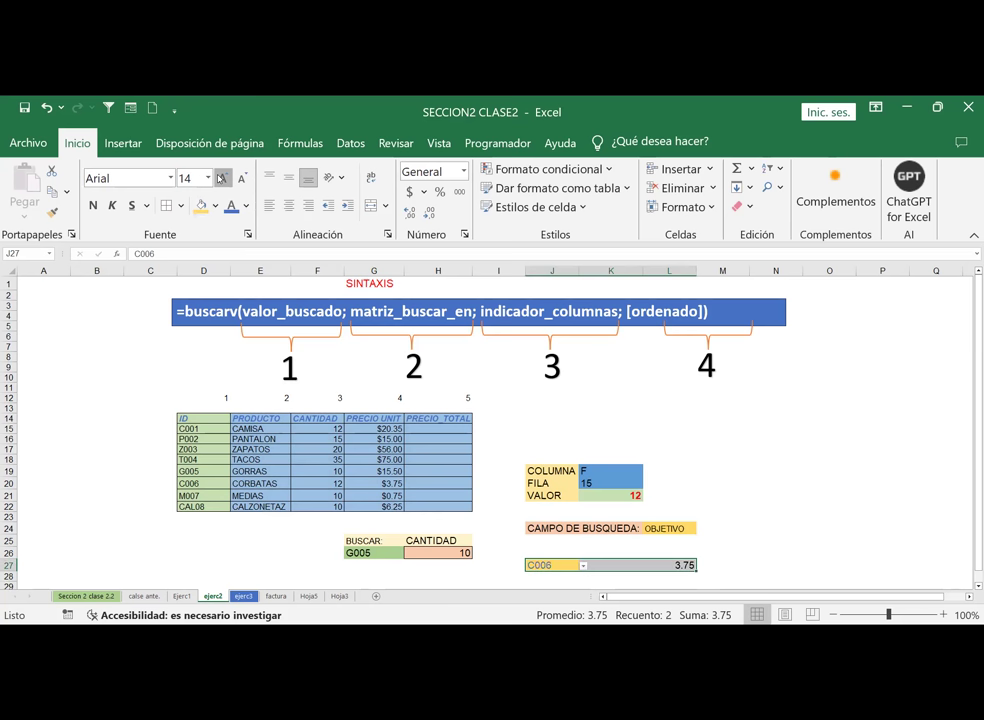
pyautogui.click(712, 463)
pyautogui.click(577, 567)
pyautogui.click(600, 566)
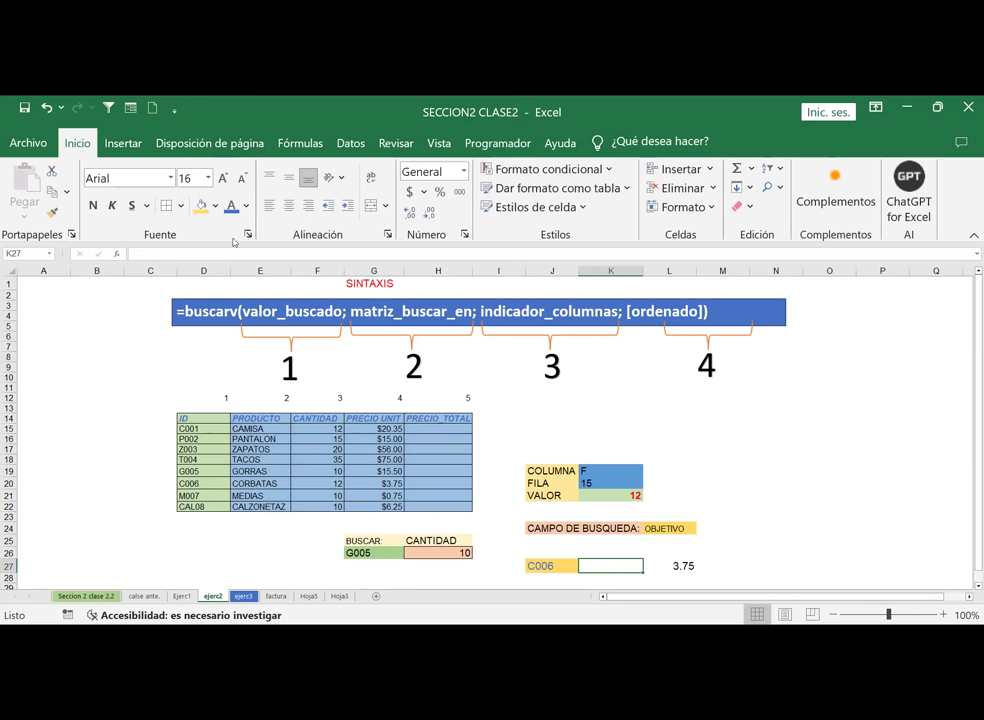
pyautogui.moveTo(612, 566); pyautogui.dragTo(682, 566)
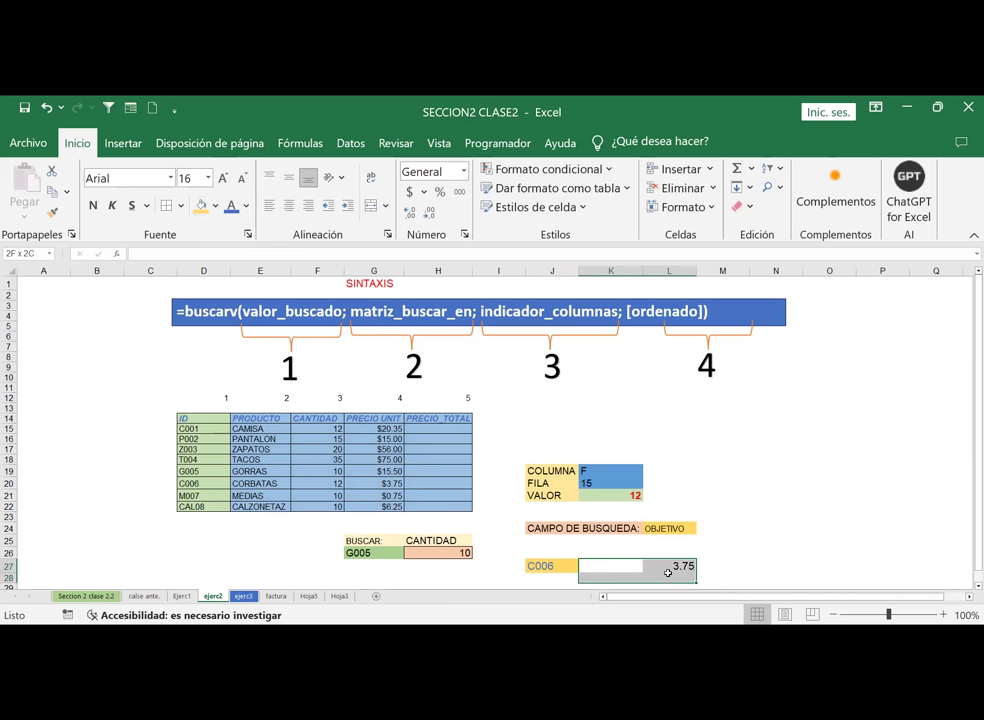
pyautogui.moveTo(620, 566); pyautogui.dragTo(660, 570)
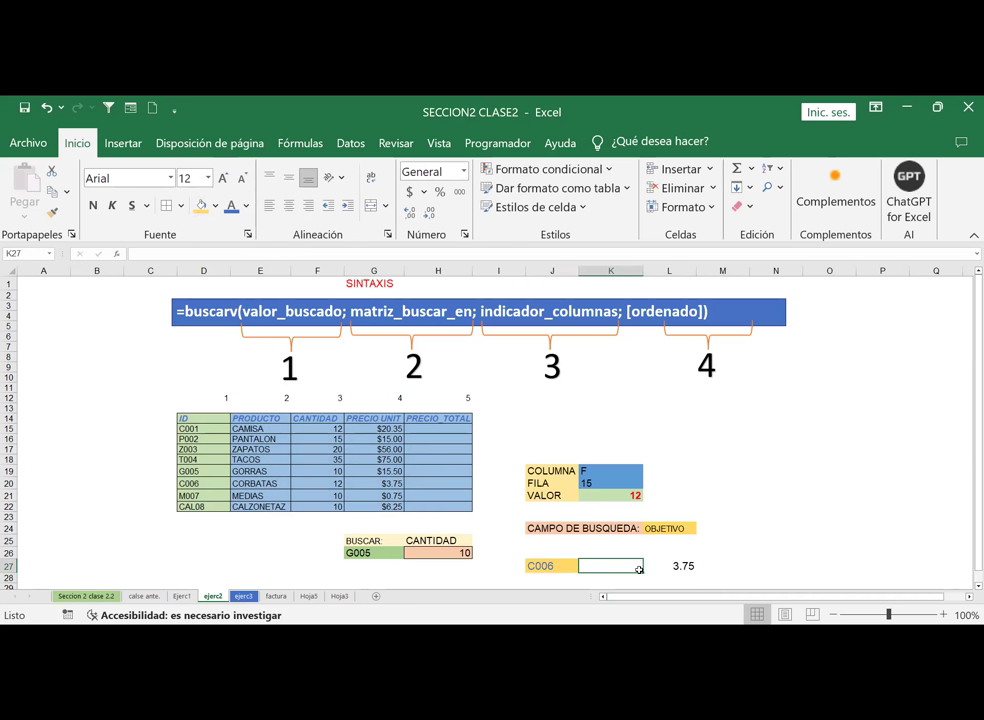
pyautogui.click(778, 518)
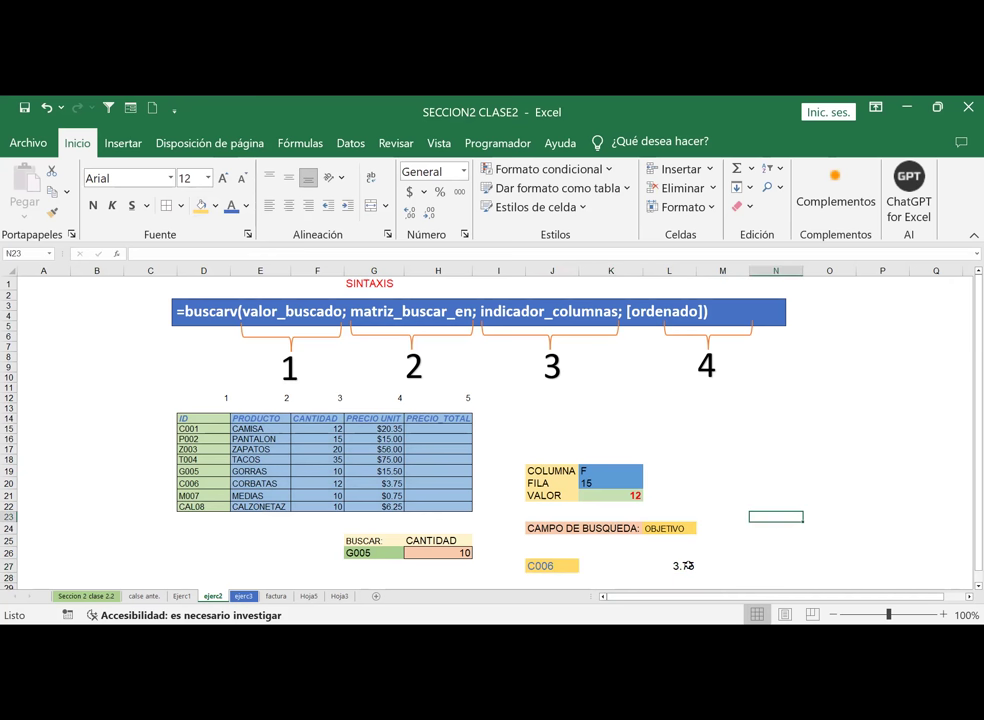
# Step: Fill the lookup row J27:L27 light green
pyautogui.moveTo(535, 566); pyautogui.dragTo(662, 570)
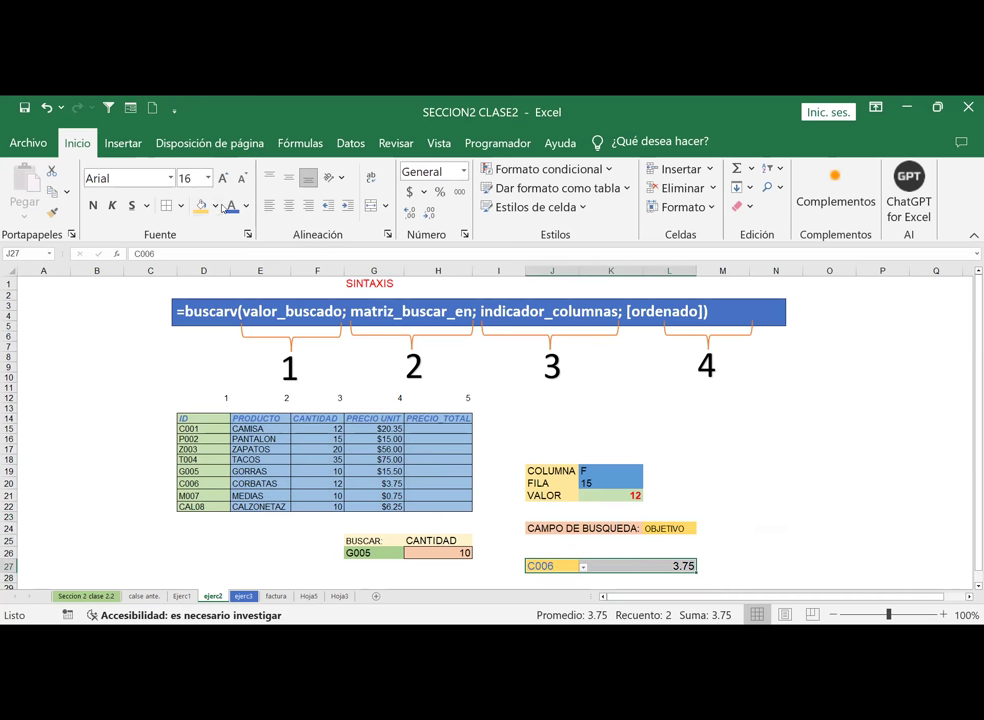
pyautogui.click(214, 205)
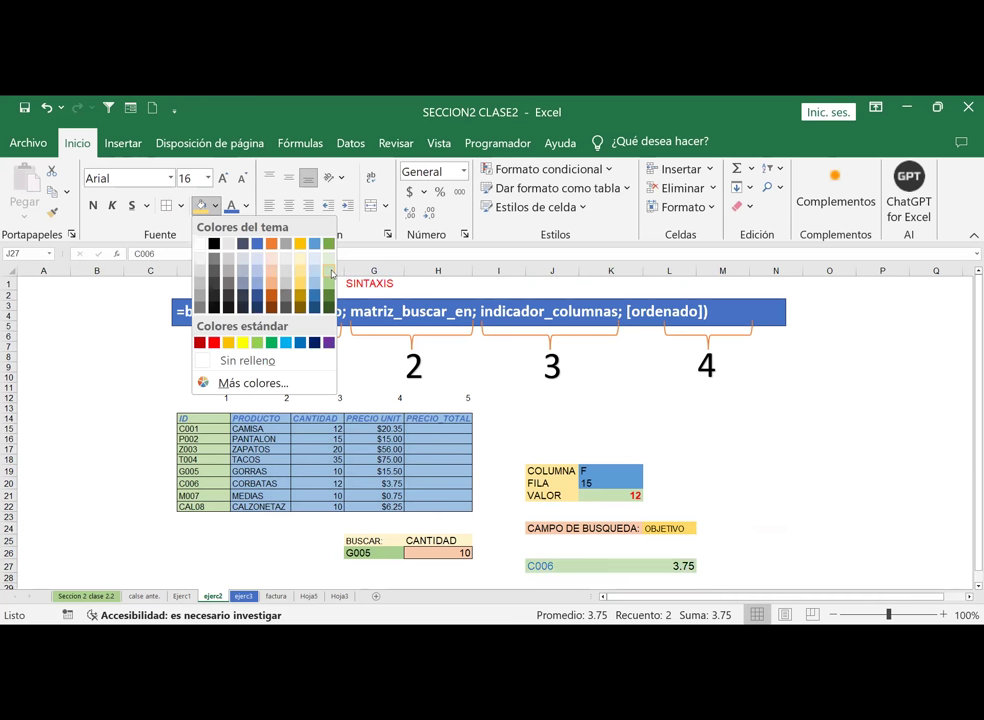
pyautogui.click(329, 273)
pyautogui.click(776, 506)
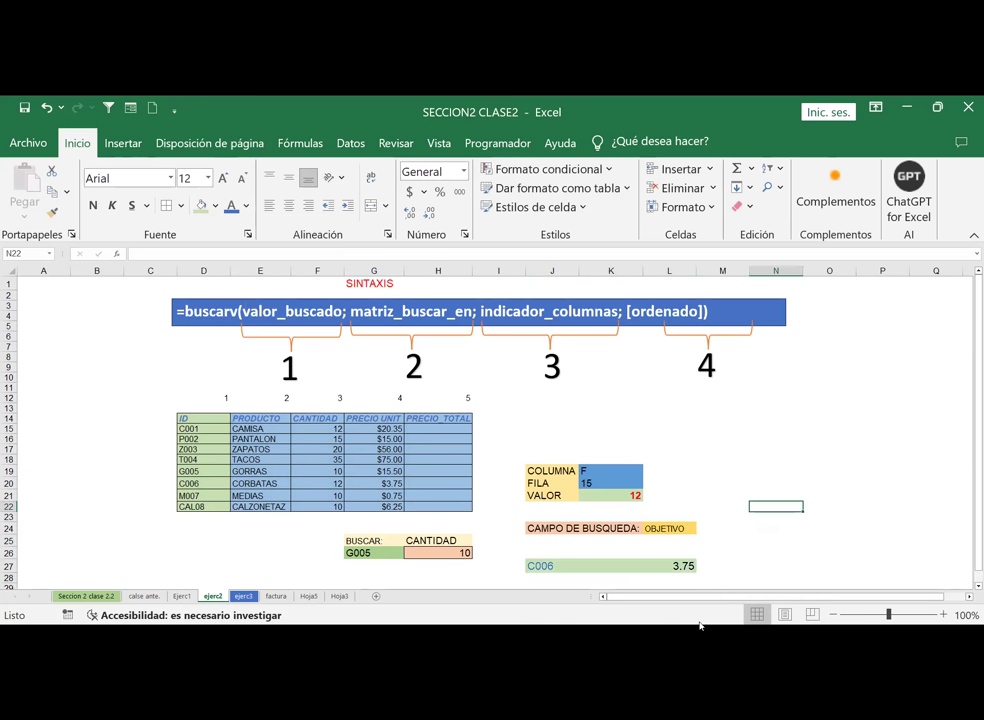
# Step: Choose code Z003 from J27's dropdown to see its price
pyautogui.click(547, 567)
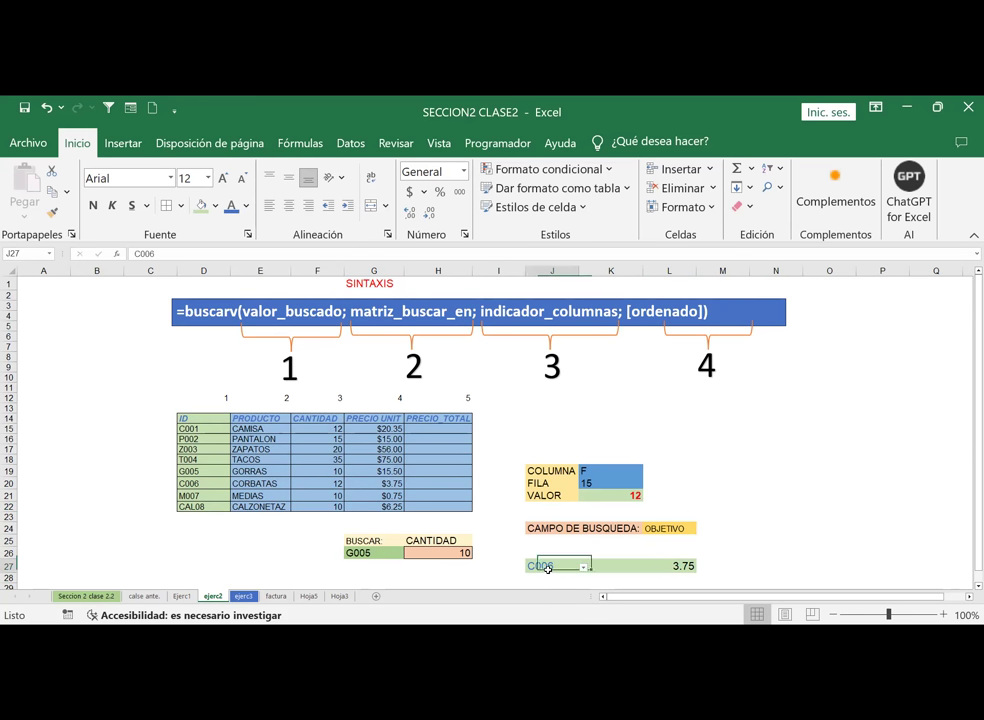
pyautogui.click(584, 567)
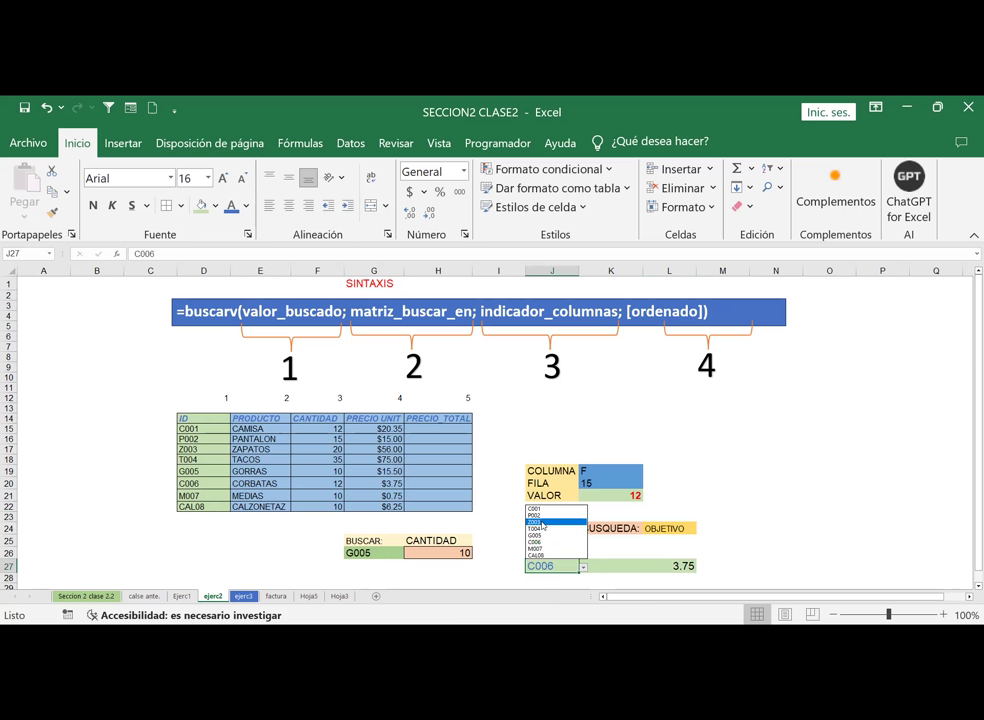
pyautogui.click(541, 522)
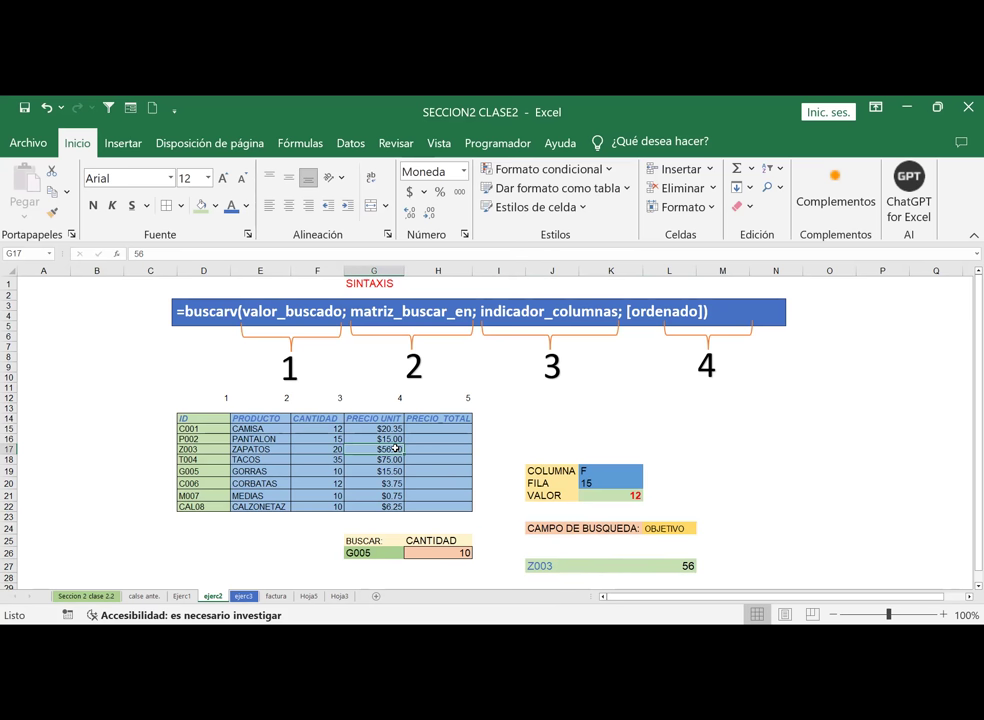
# Step: Shade the ZAPATOS row D17:H17 with a peach fill
pyautogui.moveTo(205, 449); pyautogui.dragTo(450, 448)
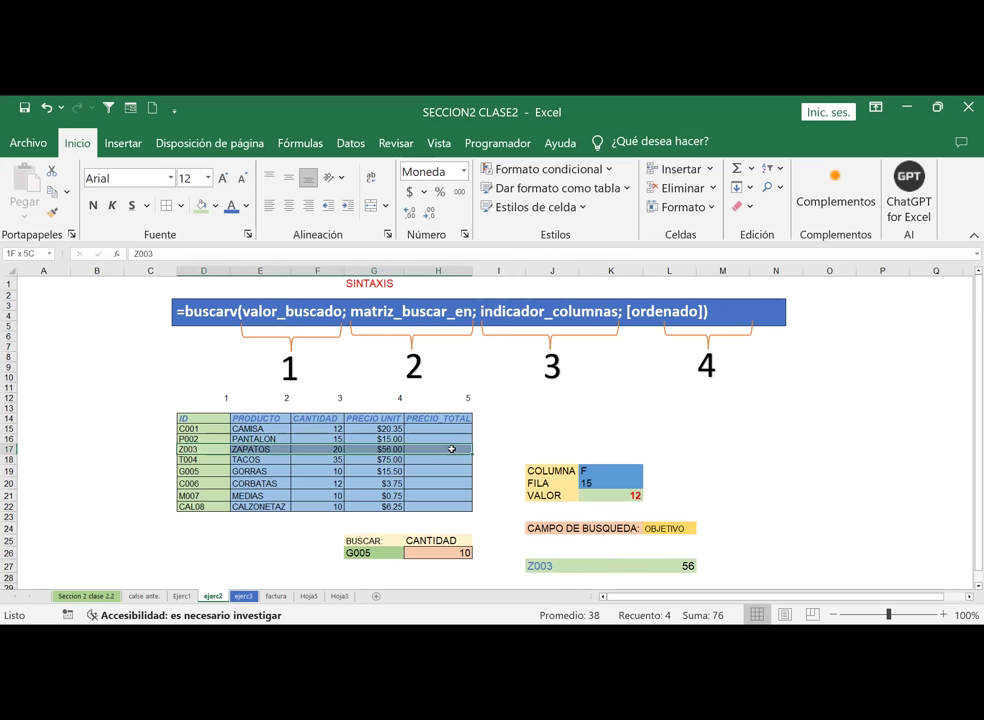
pyautogui.click(216, 208)
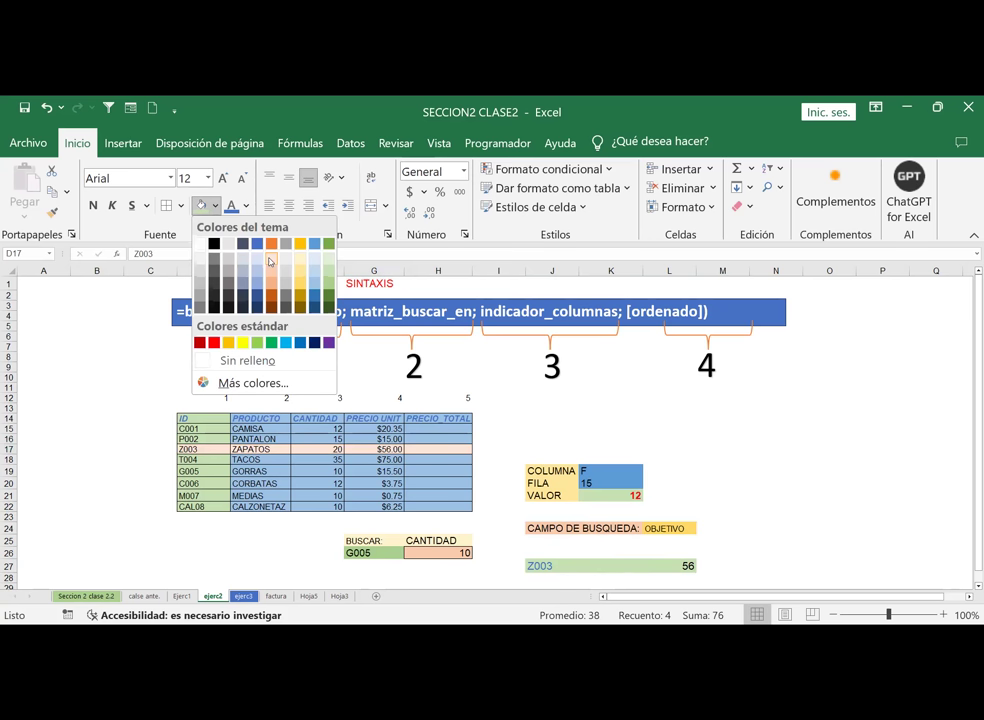
pyautogui.click(767, 466)
pyautogui.click(775, 470)
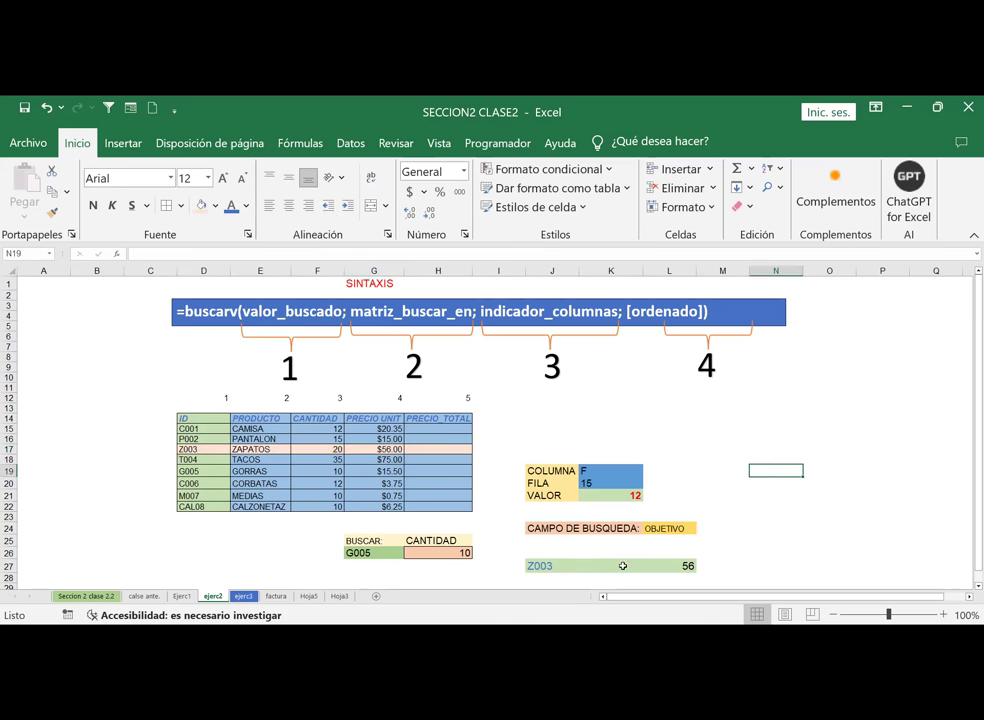
# Step: Try codes CAL08 (price 6.25) and then P002 in J27, leaving P002 returning 15
pyautogui.click(556, 567)
pyautogui.click(583, 567)
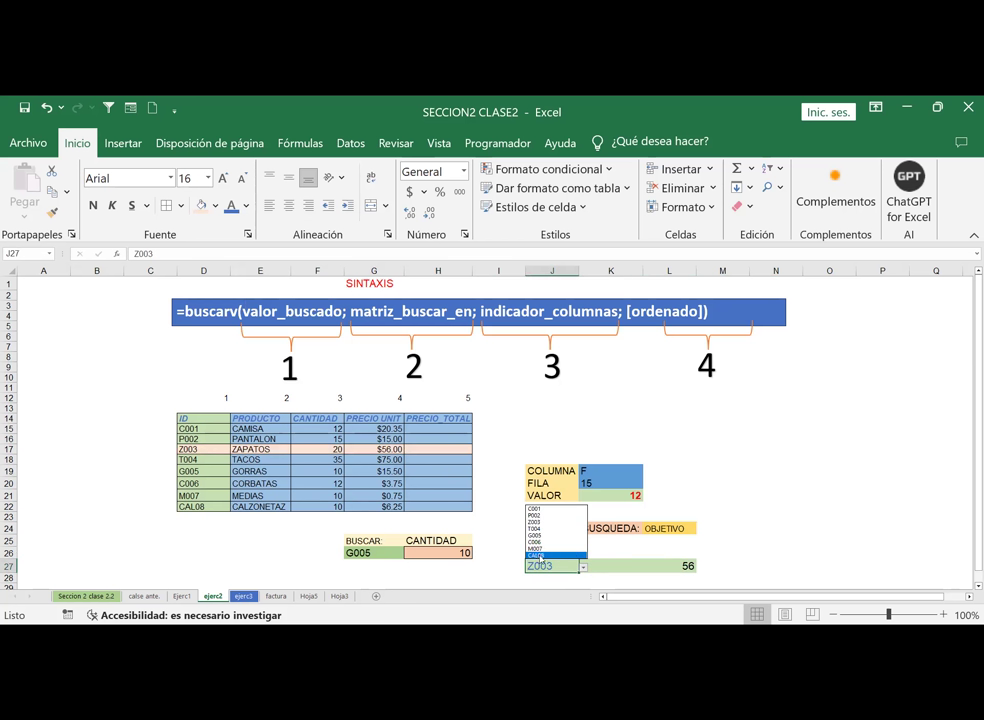
pyautogui.click(537, 556)
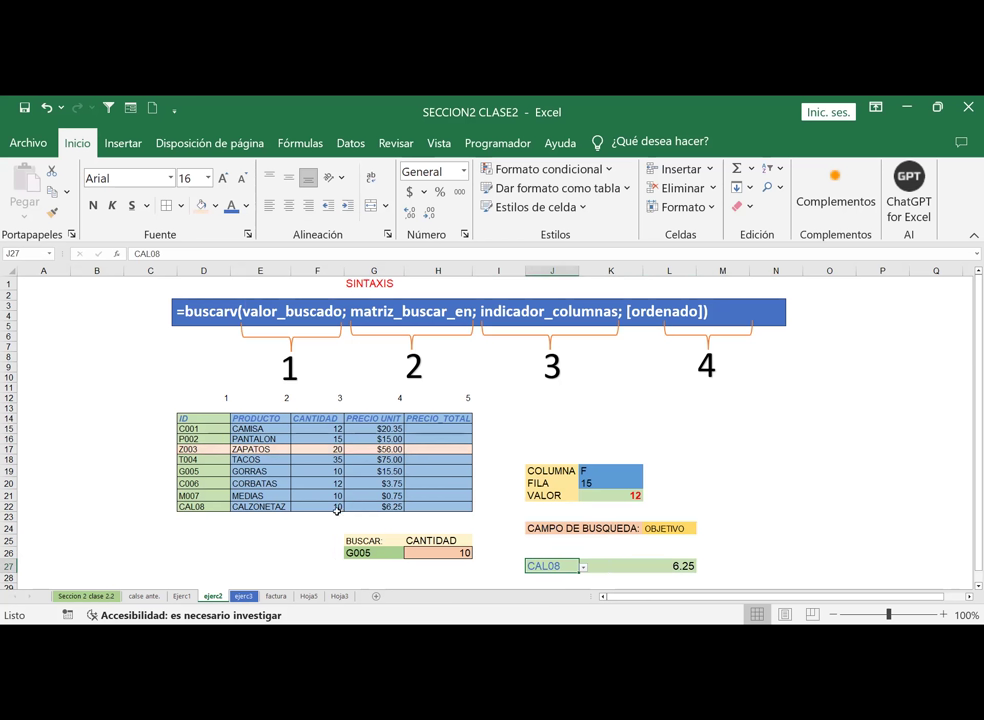
pyautogui.click(375, 507)
pyautogui.click(575, 565)
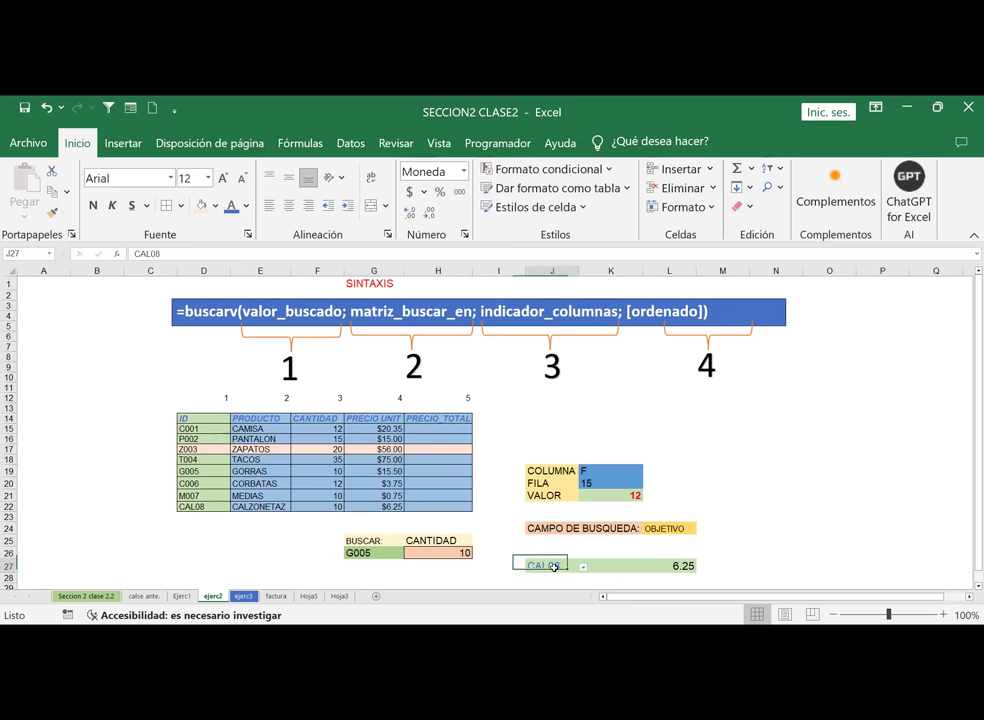
pyautogui.click(582, 567)
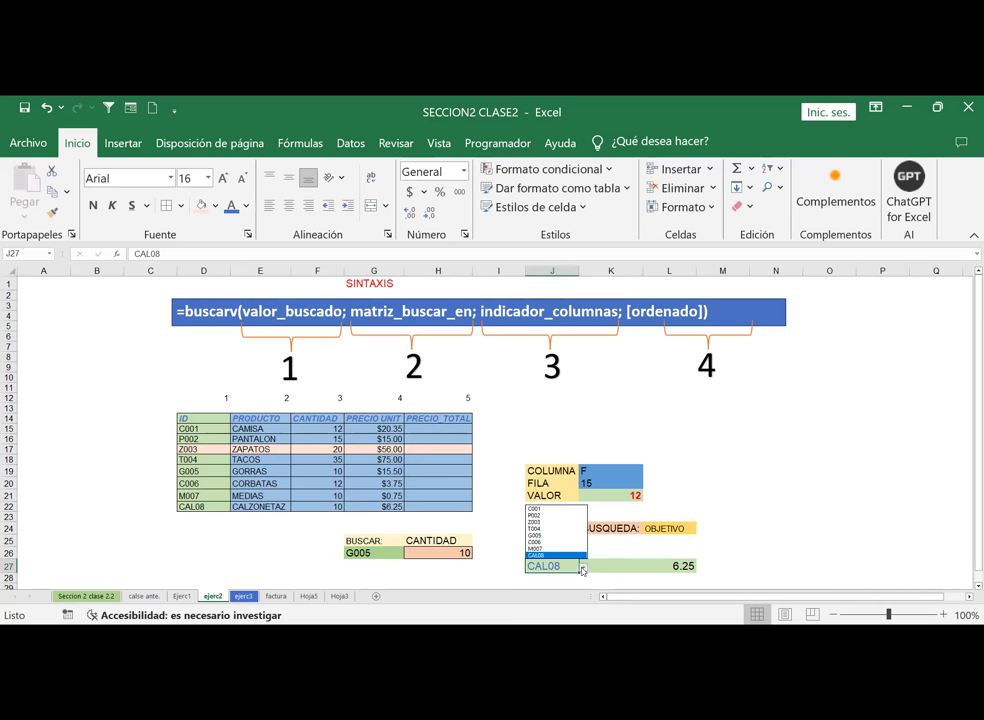
pyautogui.click(534, 513)
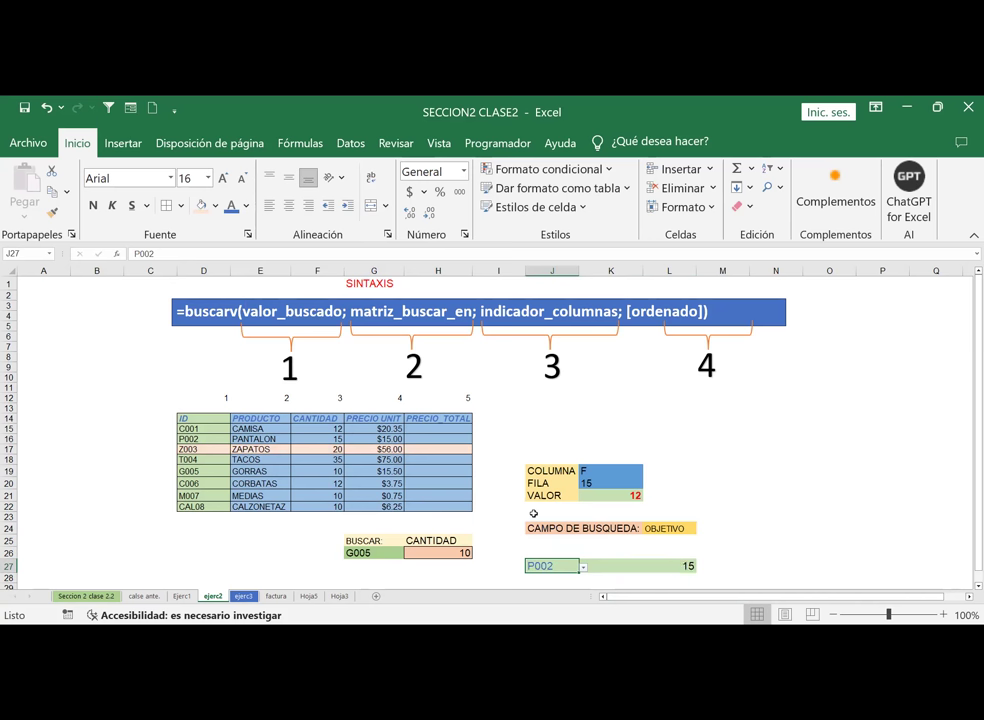
pyautogui.click(700, 458)
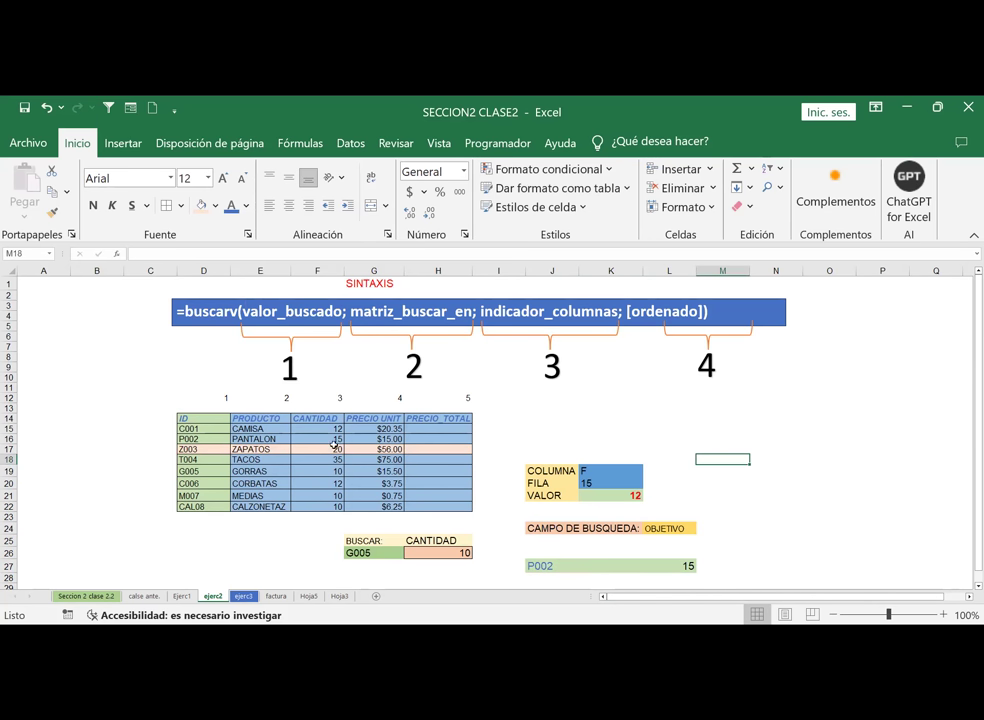
pyautogui.click(425, 432)
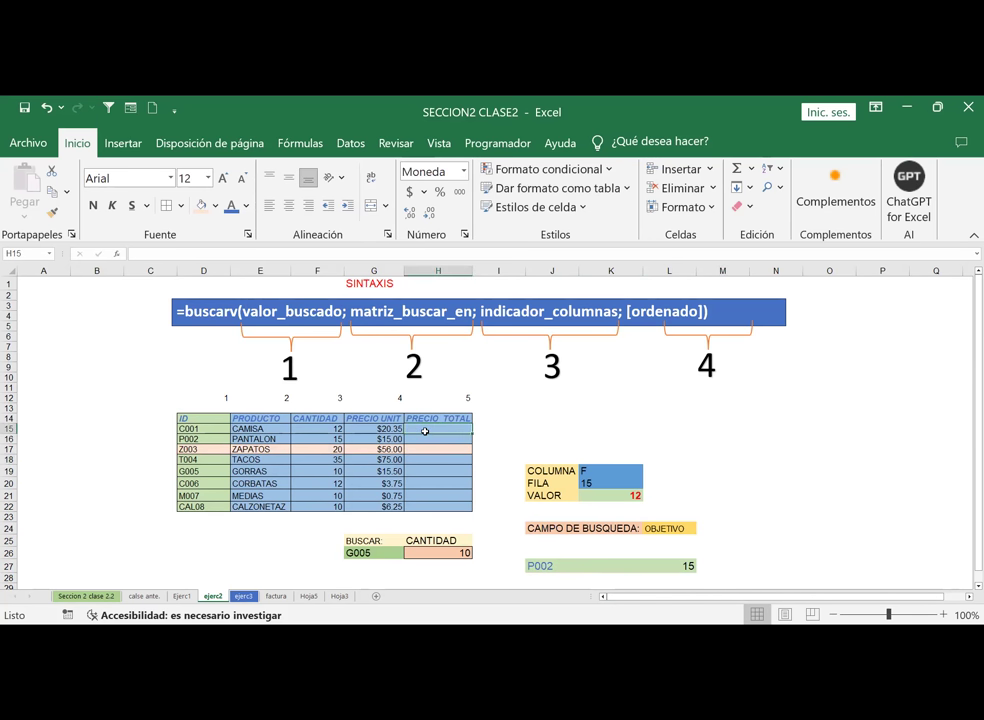
# Step: Enter =F15*G15 in H15 and fill it down to H22 for every product's total
pyautogui.write('=')
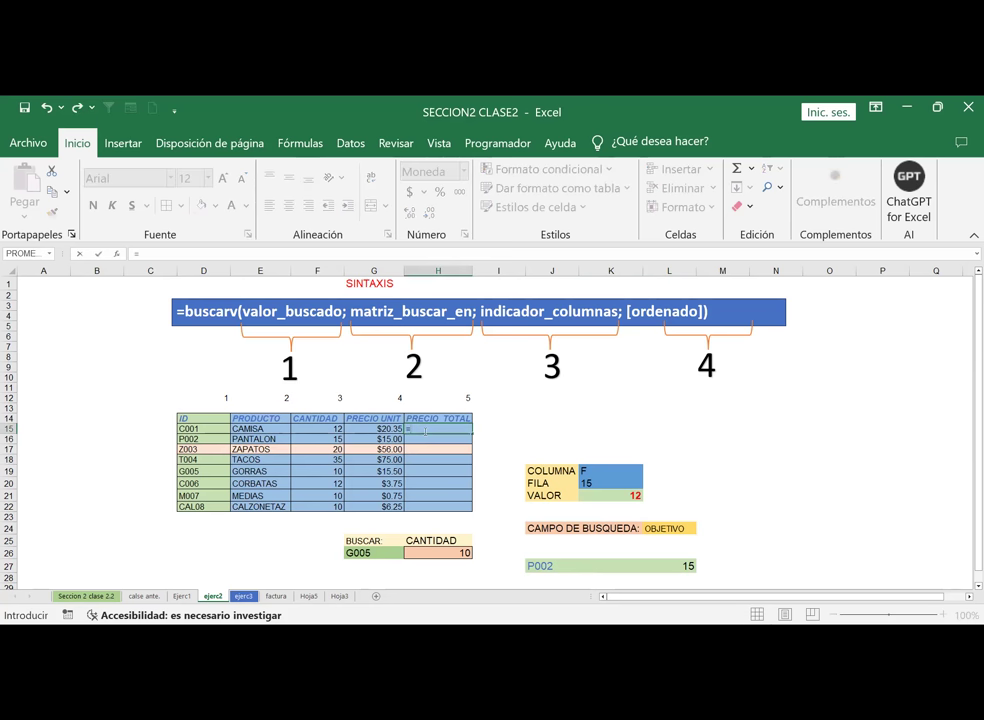
pyautogui.click(319, 429)
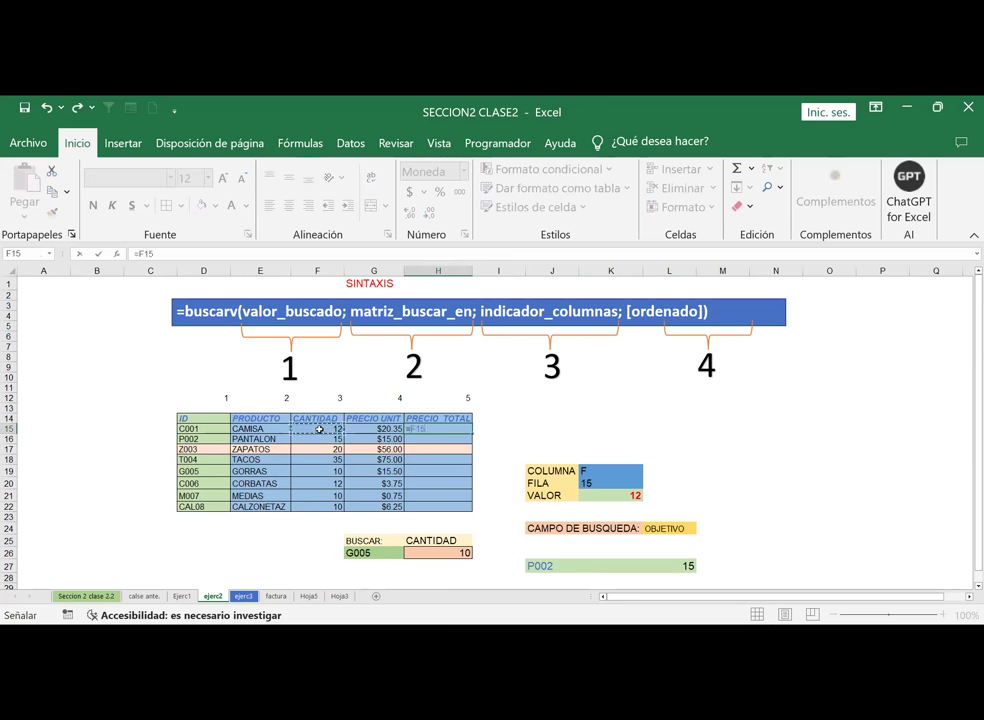
pyautogui.write('*')
pyautogui.click(376, 428)
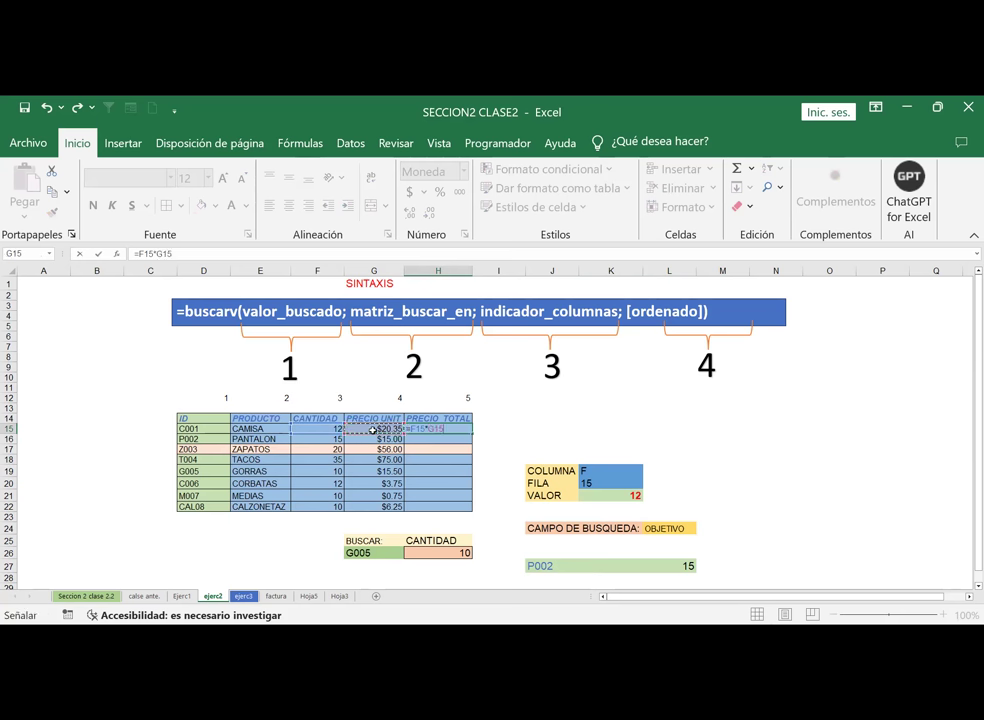
pyautogui.hotkey('ctrl', 'Return')
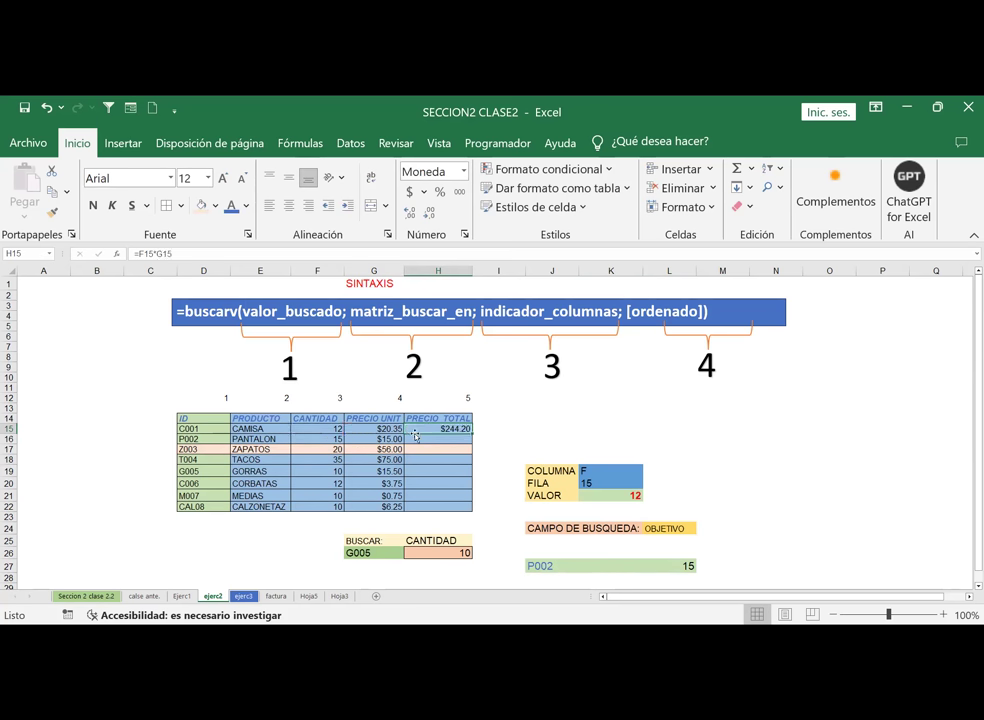
pyautogui.moveTo(471, 433); pyautogui.dragTo(473, 511)
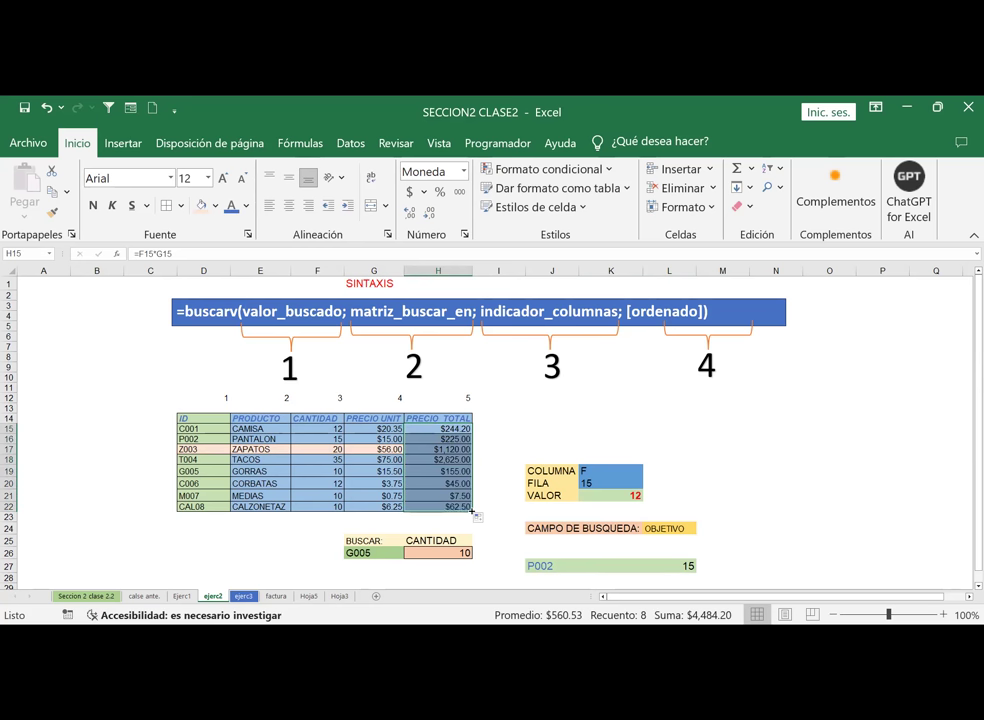
pyautogui.click(513, 426)
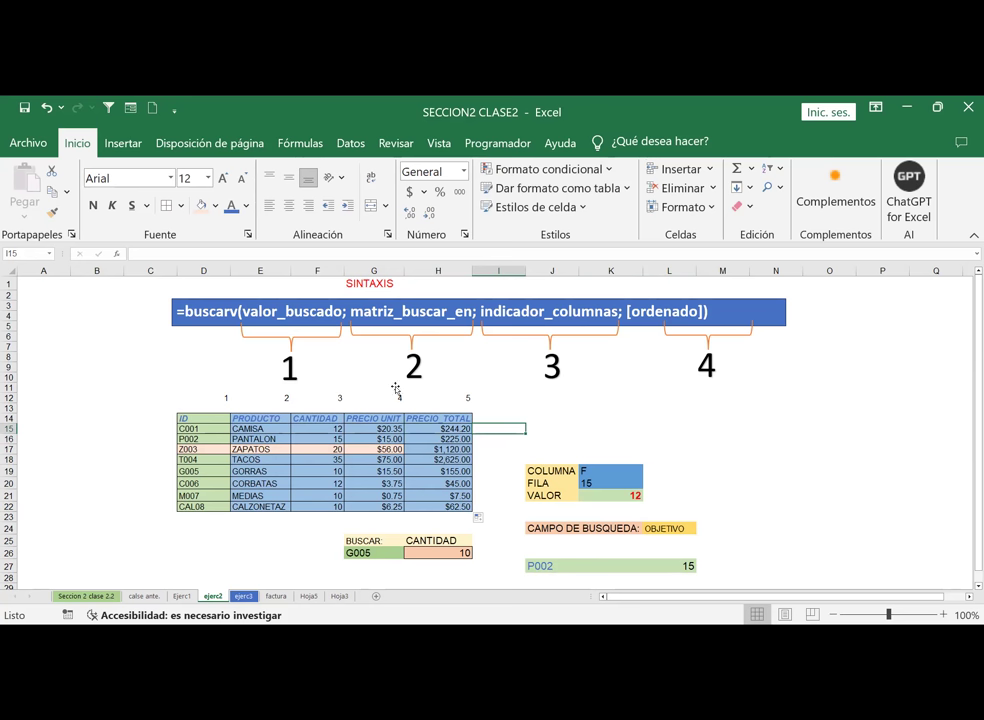
# Step: Fill the column-number row D12:H12 green
pyautogui.moveTo(200, 397); pyautogui.dragTo(436, 395)
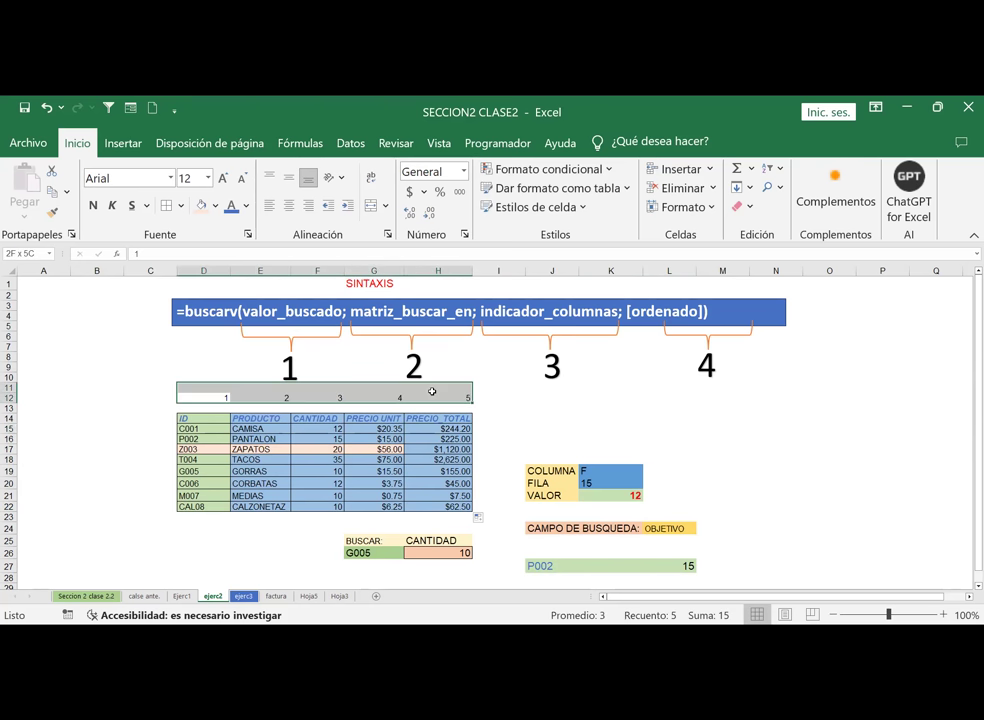
pyautogui.click(216, 206)
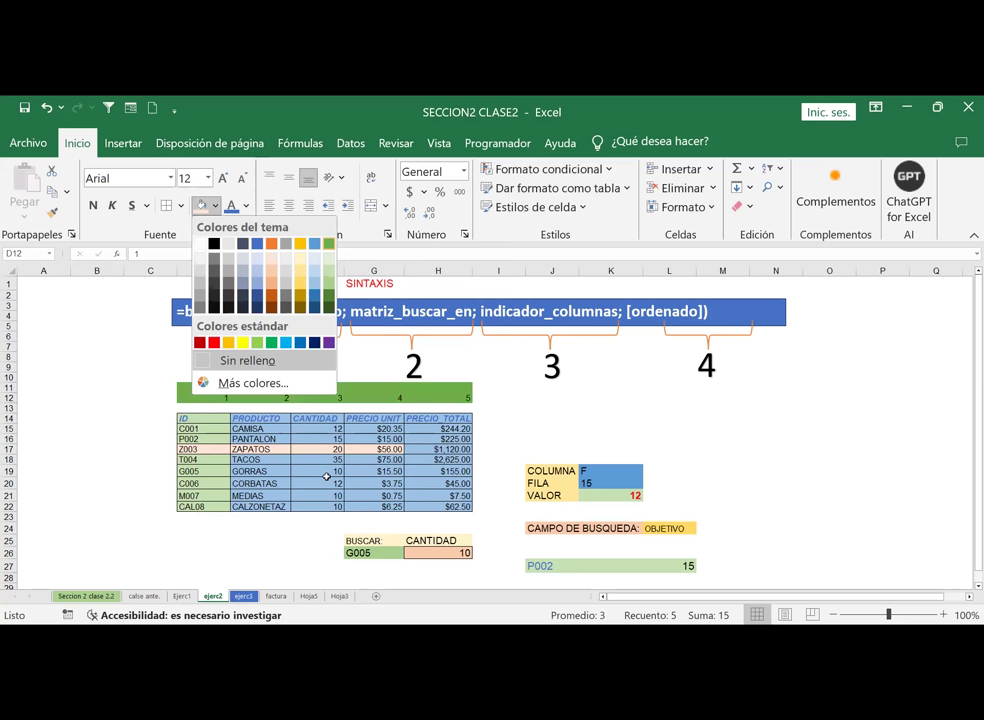
pyautogui.click(317, 471)
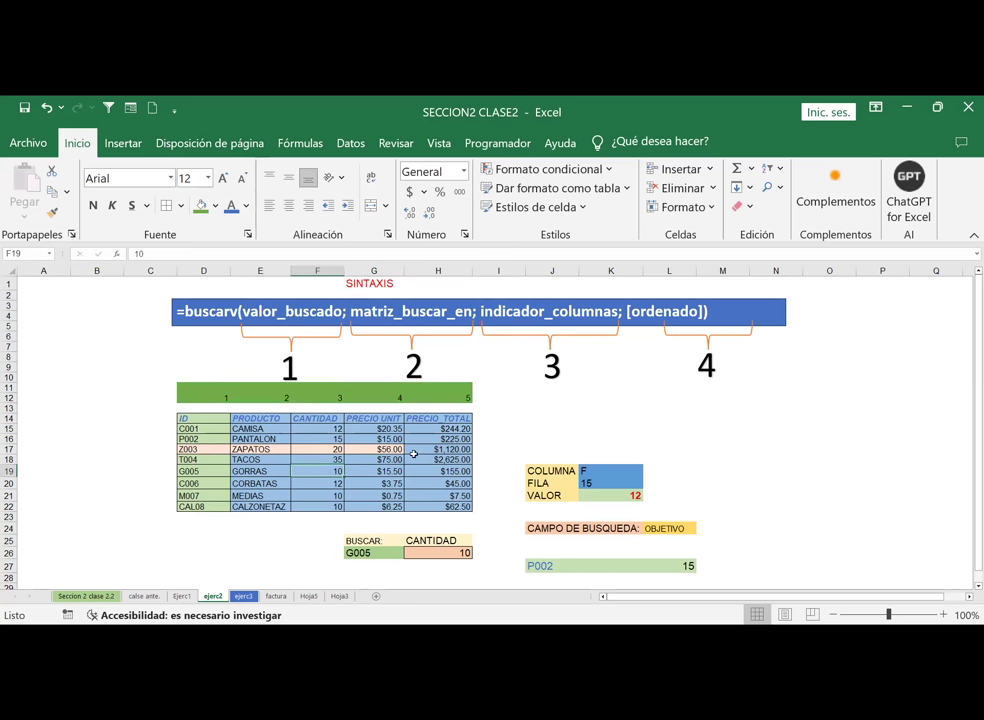
# Step: Switch to the factura sheet with the invoice table
pyautogui.click(313, 597)
pyautogui.hotkey('ctrl', 'pageup')
pyautogui.click(419, 514)
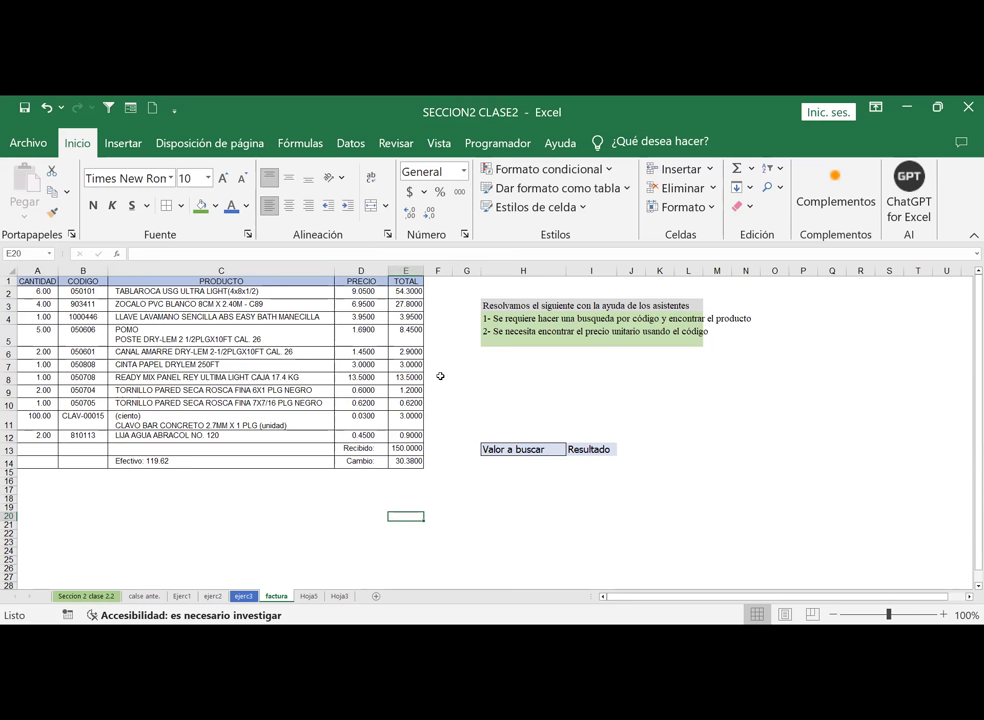
# Step: Look over the Valor a buscar and Resultado labels and select H14 for the search value
pyautogui.click(524, 449)
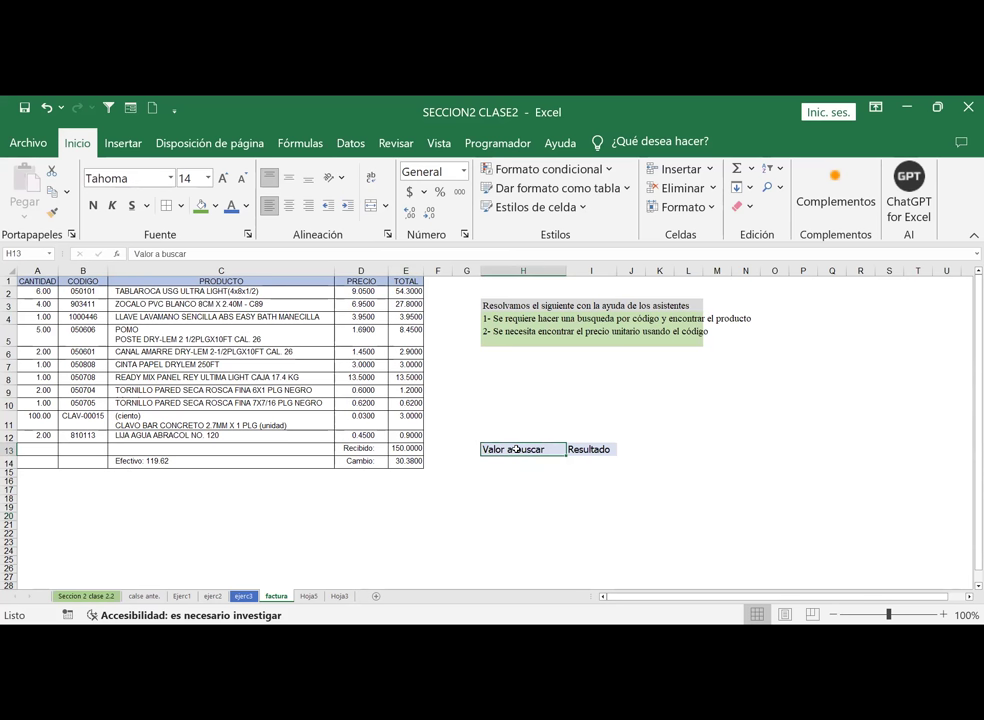
pyautogui.click(590, 451)
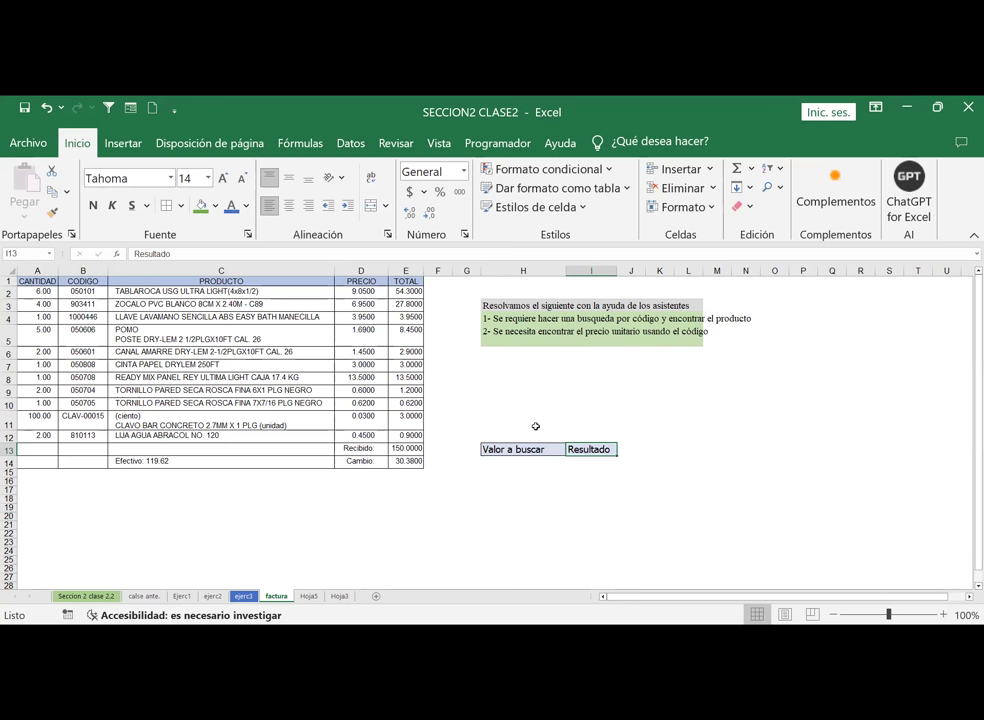
pyautogui.click(535, 422)
pyautogui.click(550, 471)
pyautogui.click(505, 460)
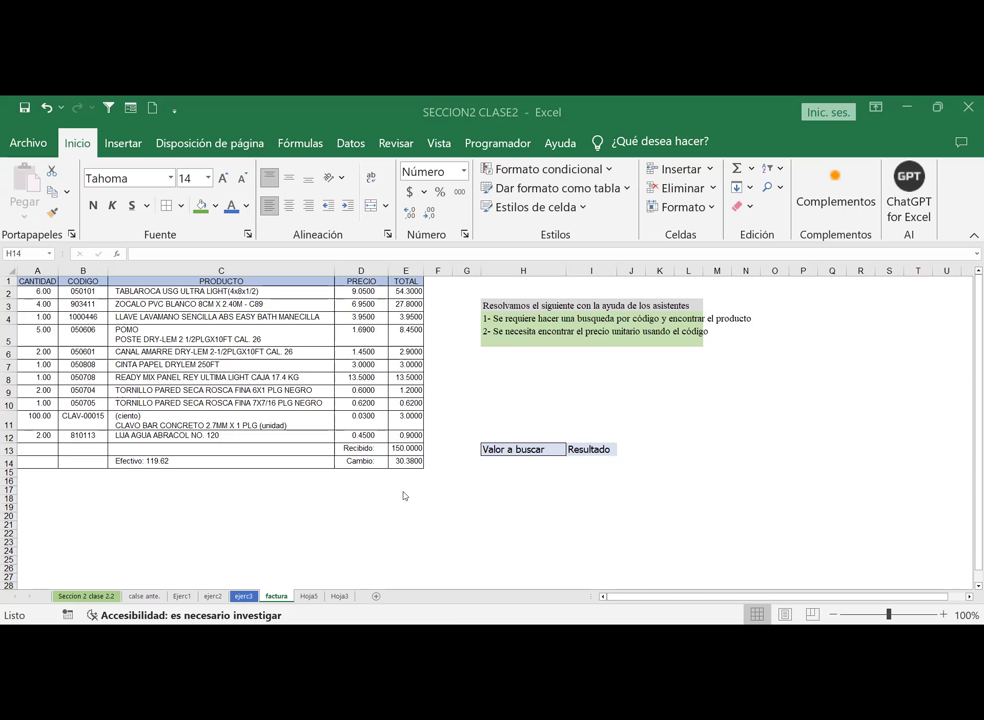
# Step: Fill the quantity cells A2:A14 green
pyautogui.click(36, 291)
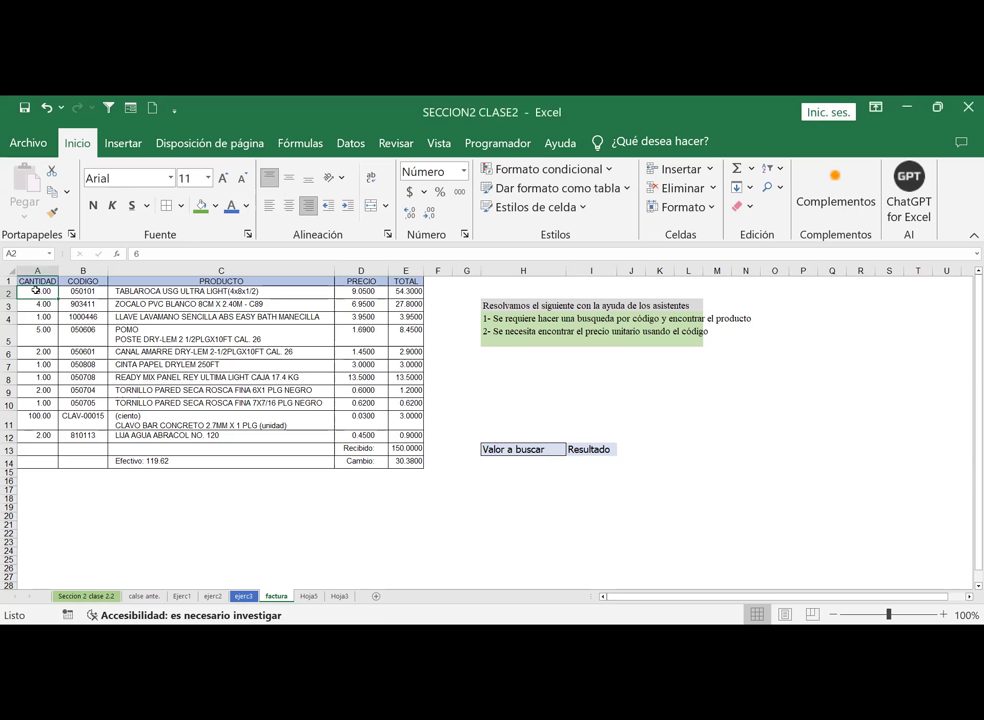
pyautogui.moveTo(36, 291); pyautogui.dragTo(36, 461)
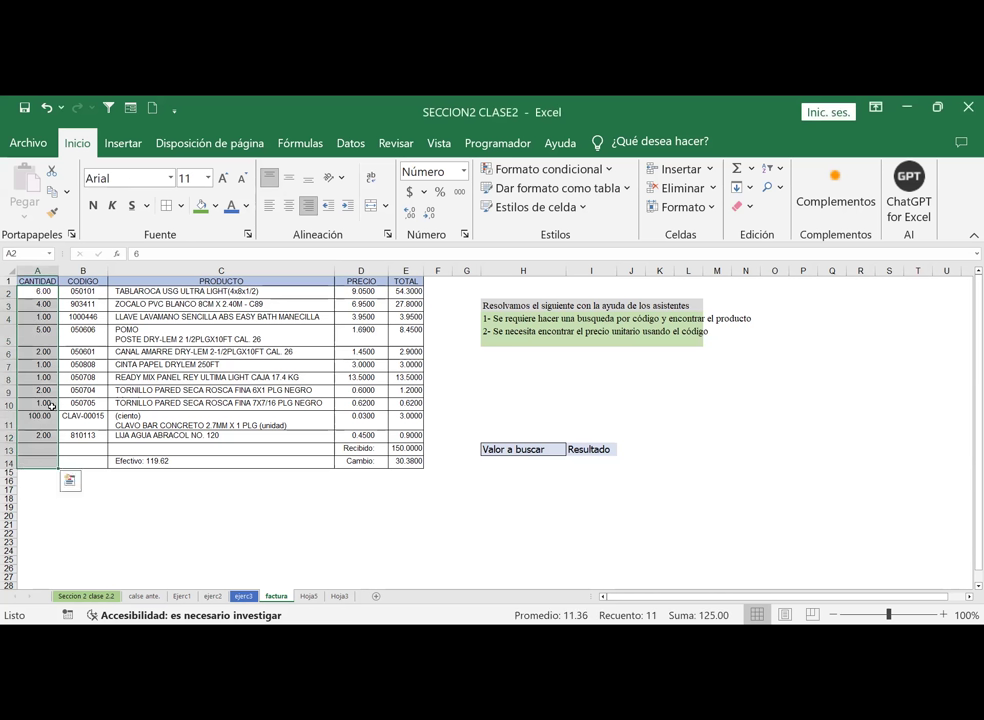
pyautogui.click(200, 205)
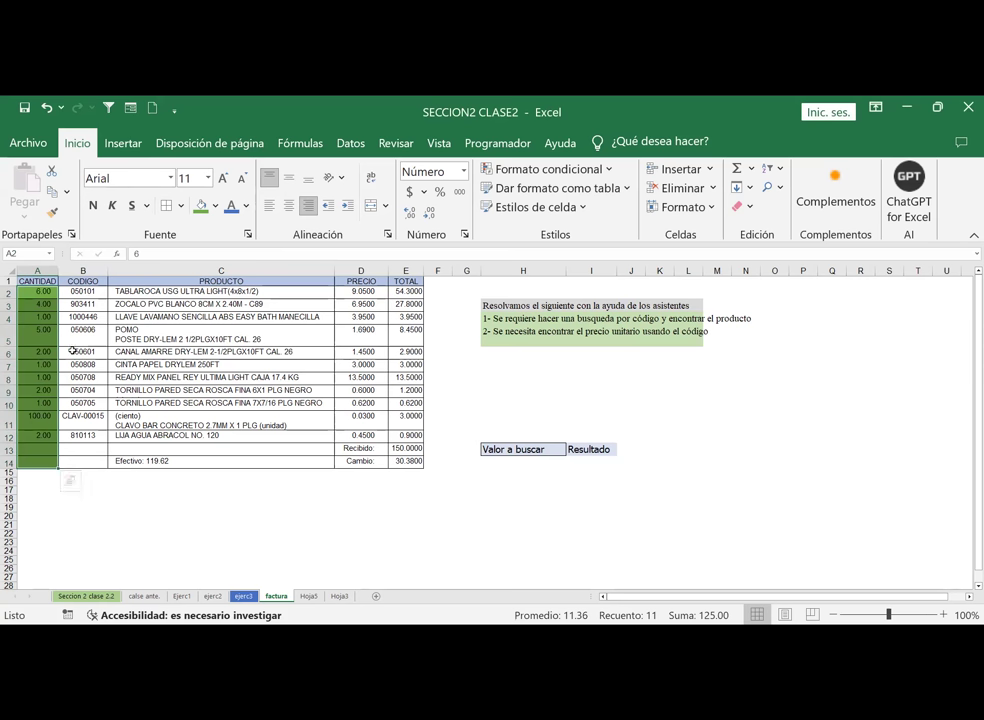
# Step: Inspect the first product code and name in B2 and C2, then select the CANTIDAD header A1
pyautogui.click(82, 291)
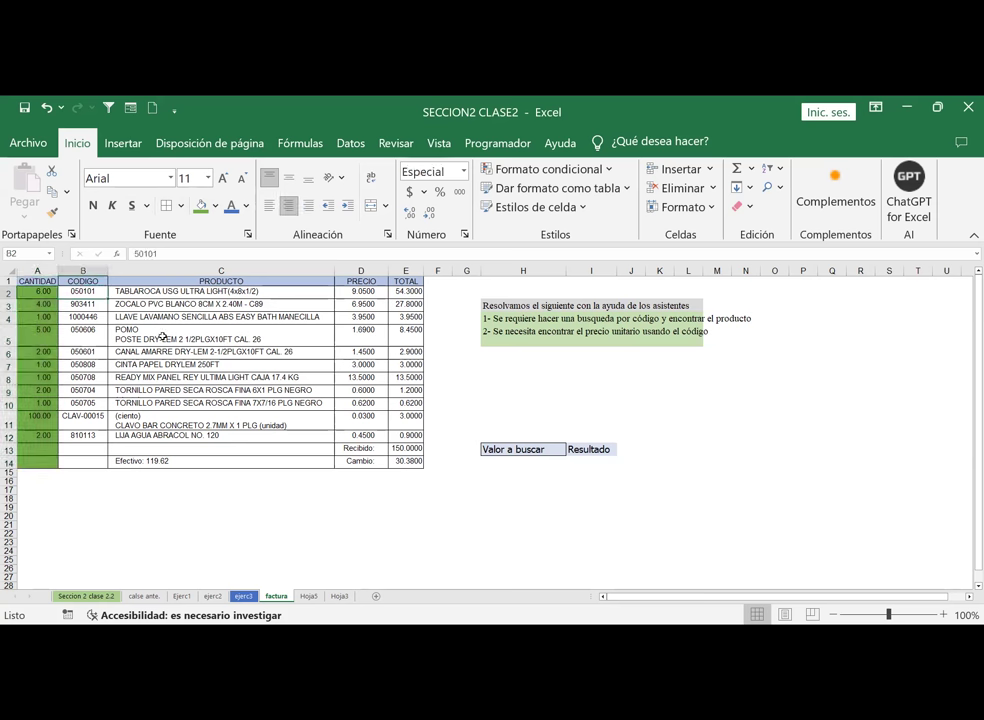
pyautogui.click(136, 292)
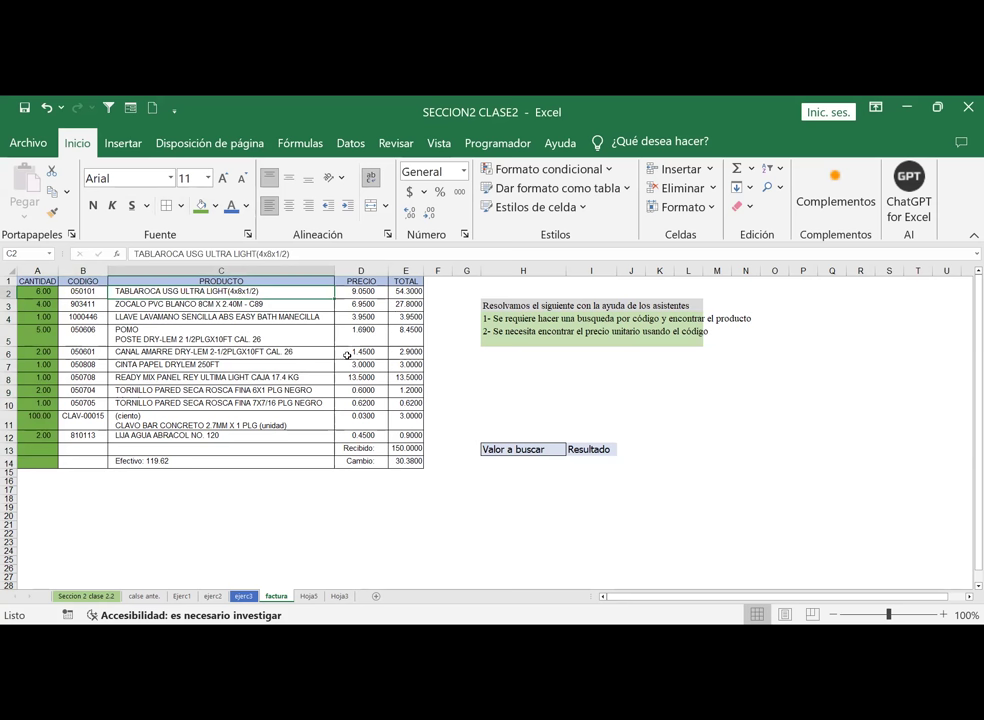
pyautogui.click(353, 491)
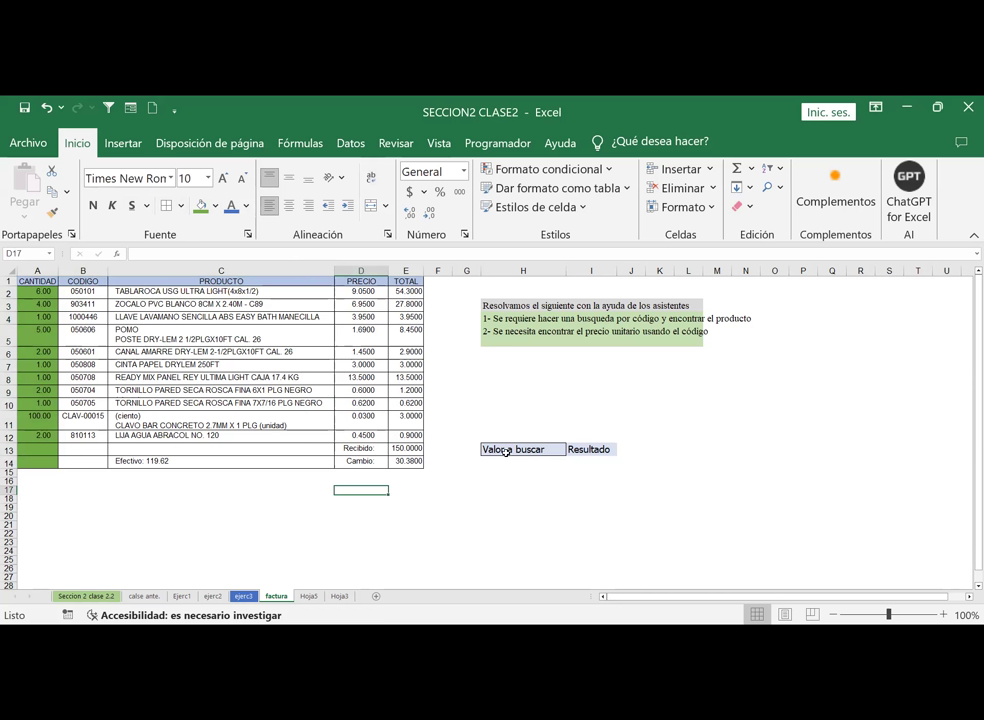
pyautogui.click(503, 464)
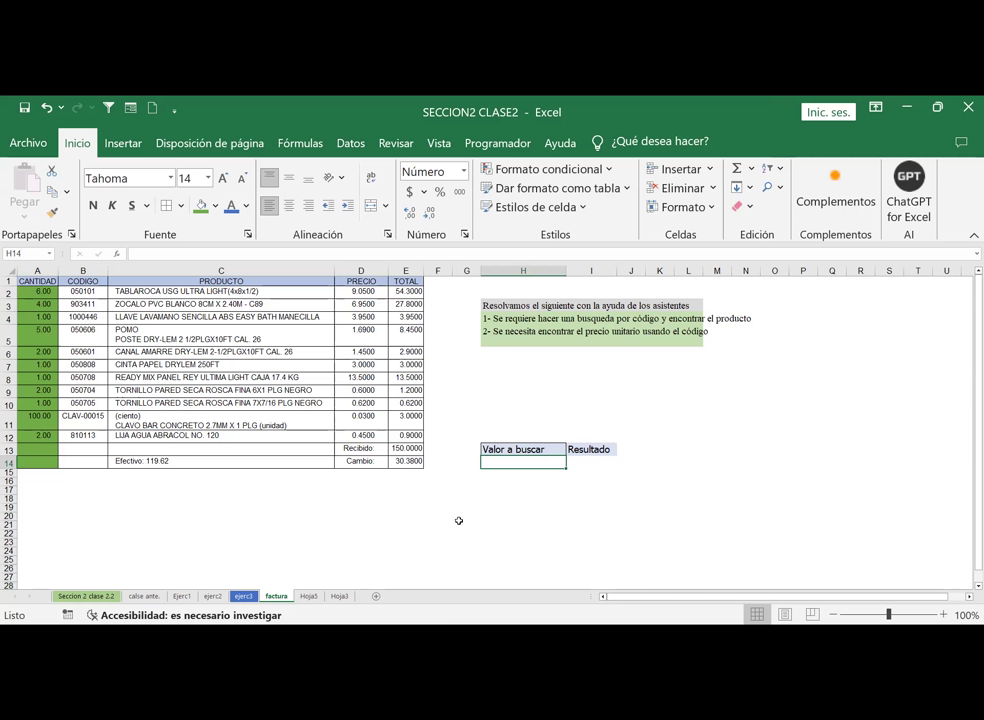
pyautogui.click(470, 508)
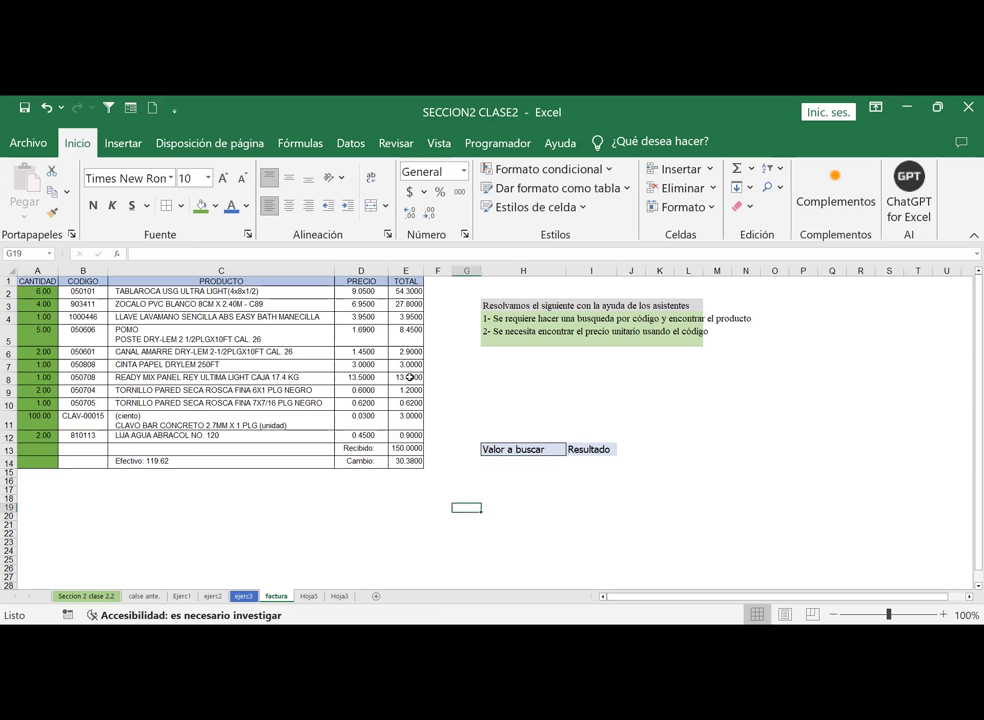
pyautogui.click(365, 499)
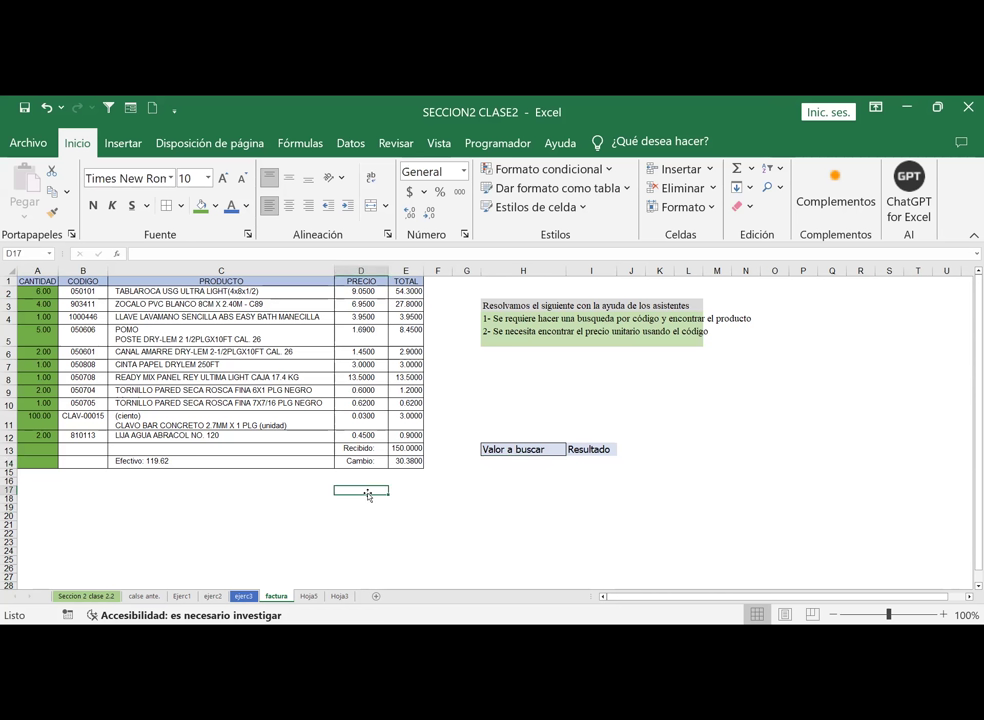
pyautogui.click(272, 499)
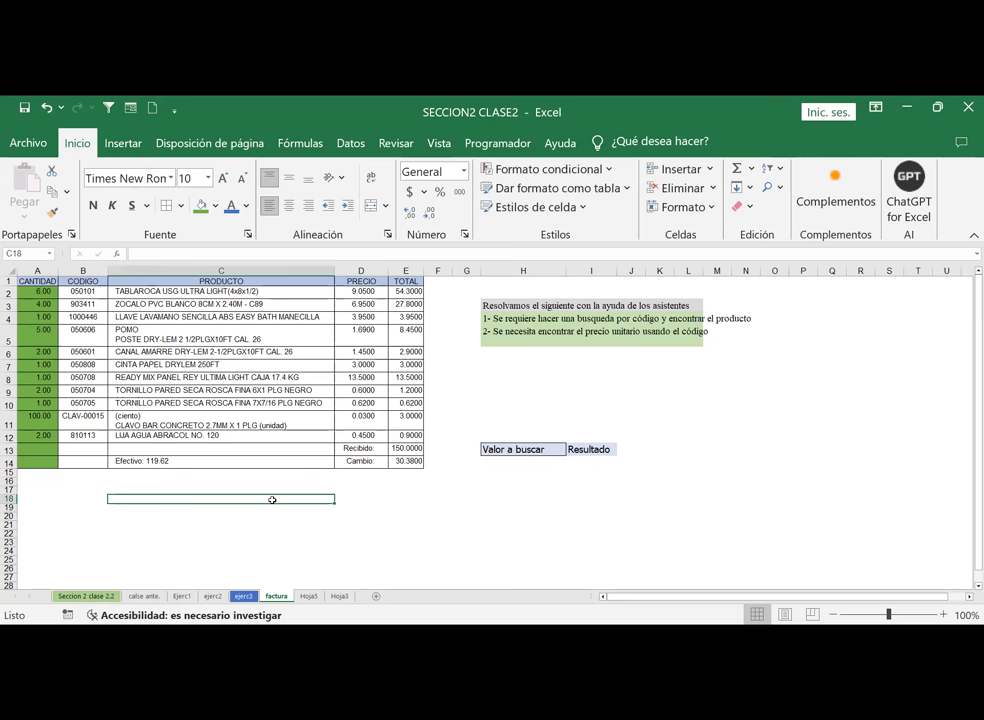
pyautogui.click(35, 280)
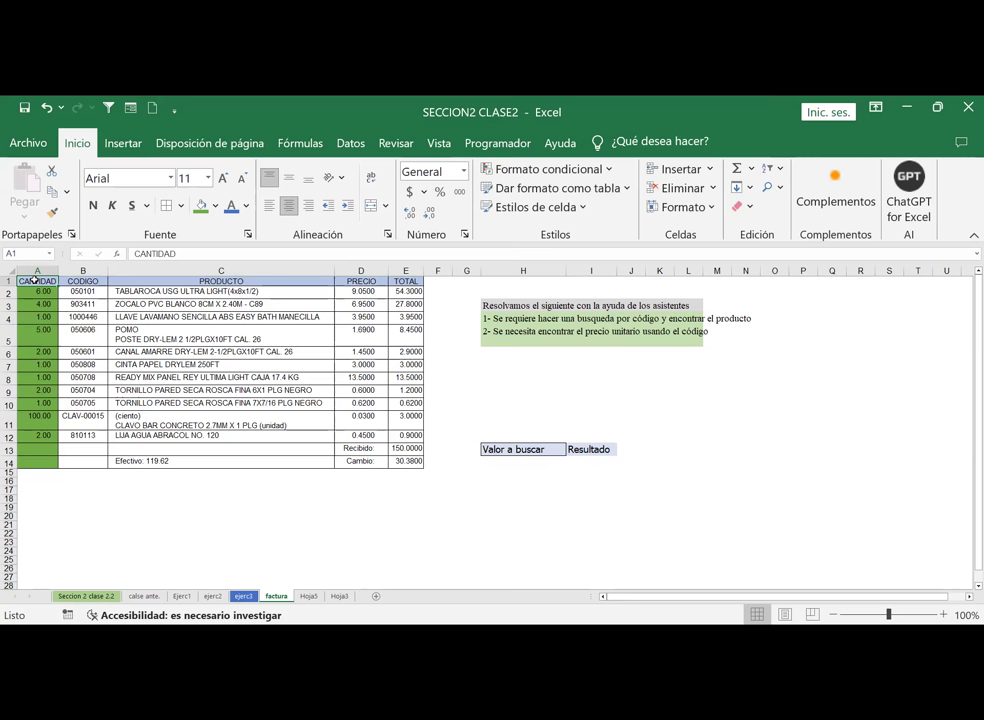
# Step: Cut the CODIGO column and insert it before CANTIDAD in column A
pyautogui.click(82, 271)
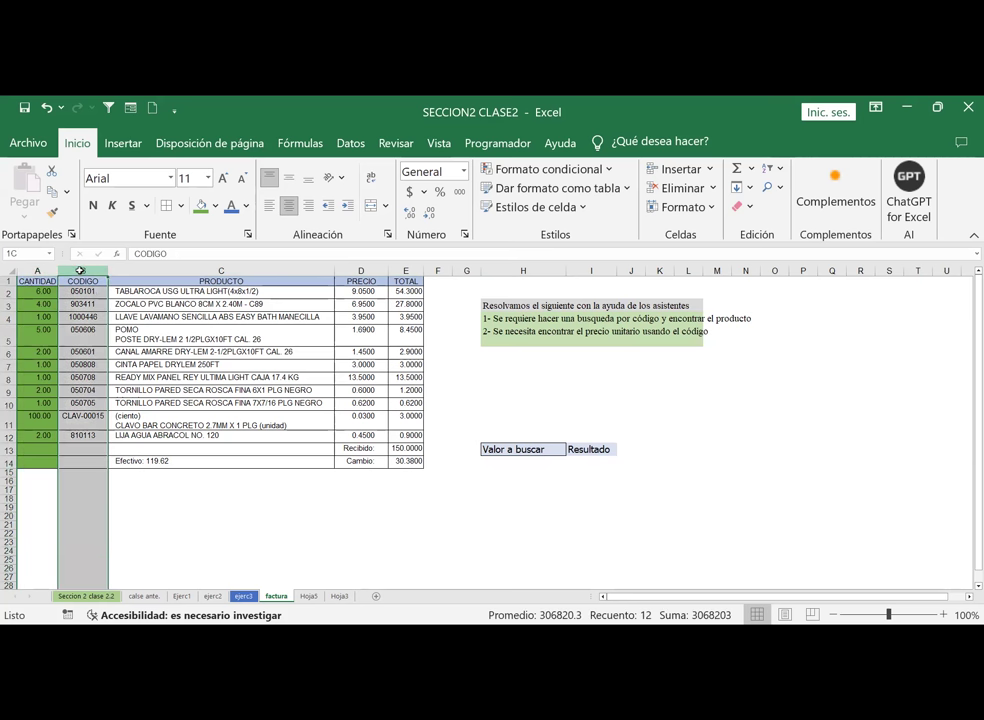
pyautogui.rightClick(82, 271)
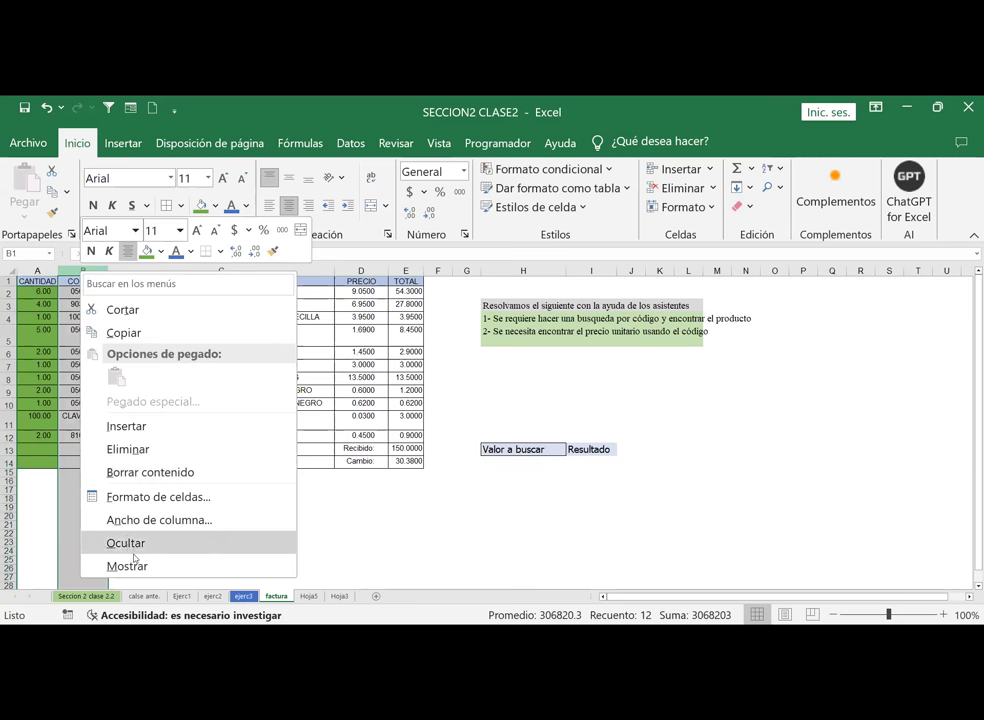
pyautogui.click(122, 311)
pyautogui.rightClick(37, 271)
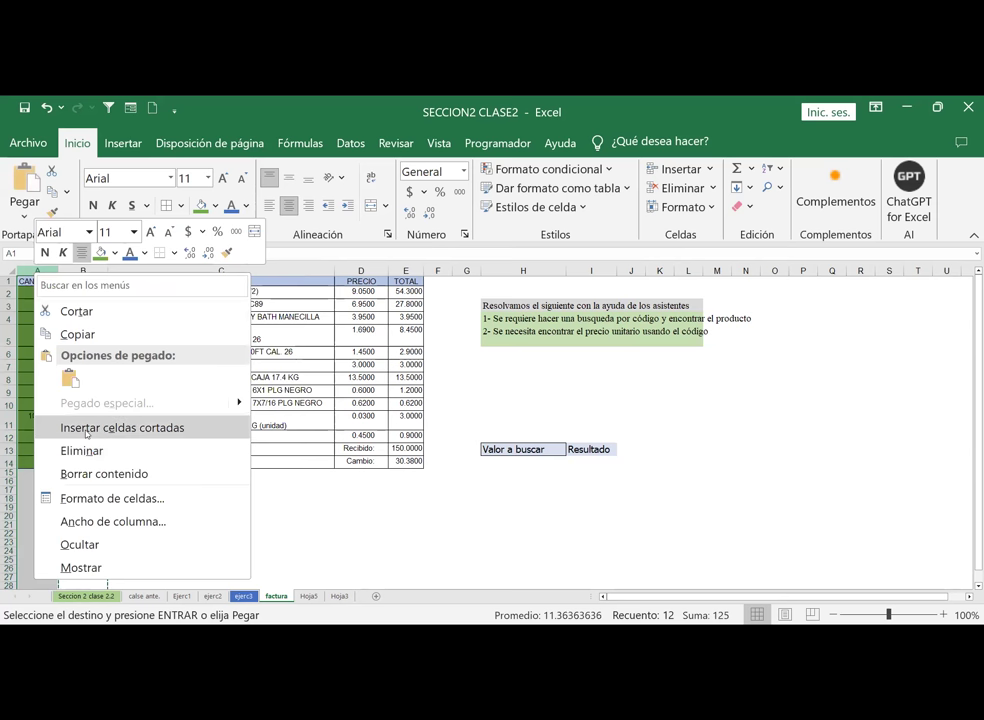
pyautogui.click(120, 430)
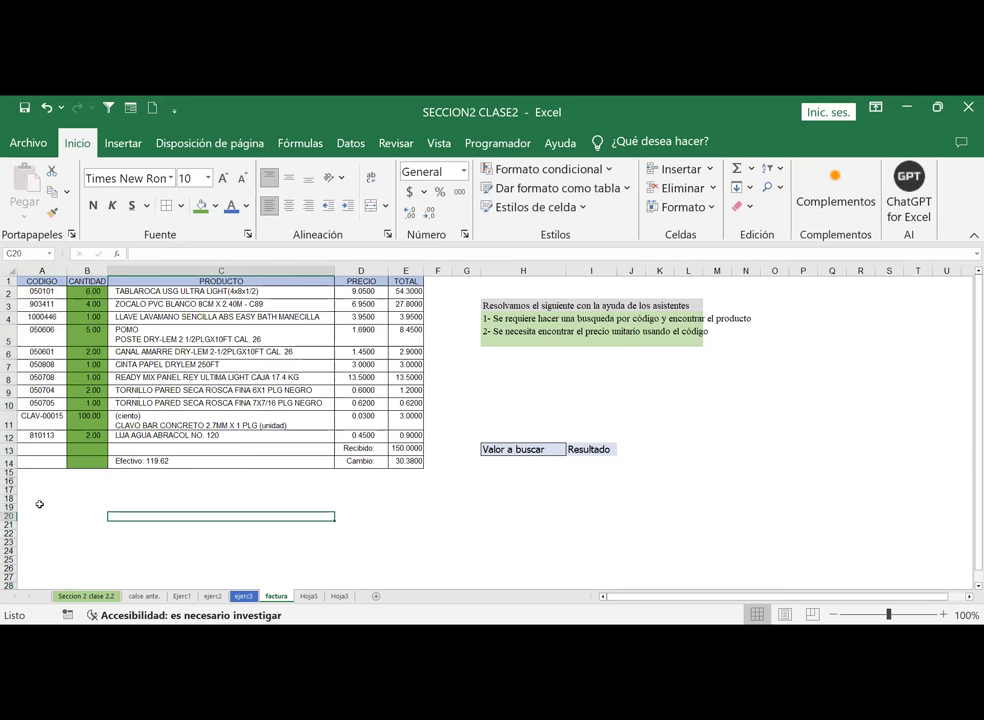
# Step: Check the Efectivo 119.62, Recibido 150 and Cambio 30.38 totals, then select H14
pyautogui.click(220, 461)
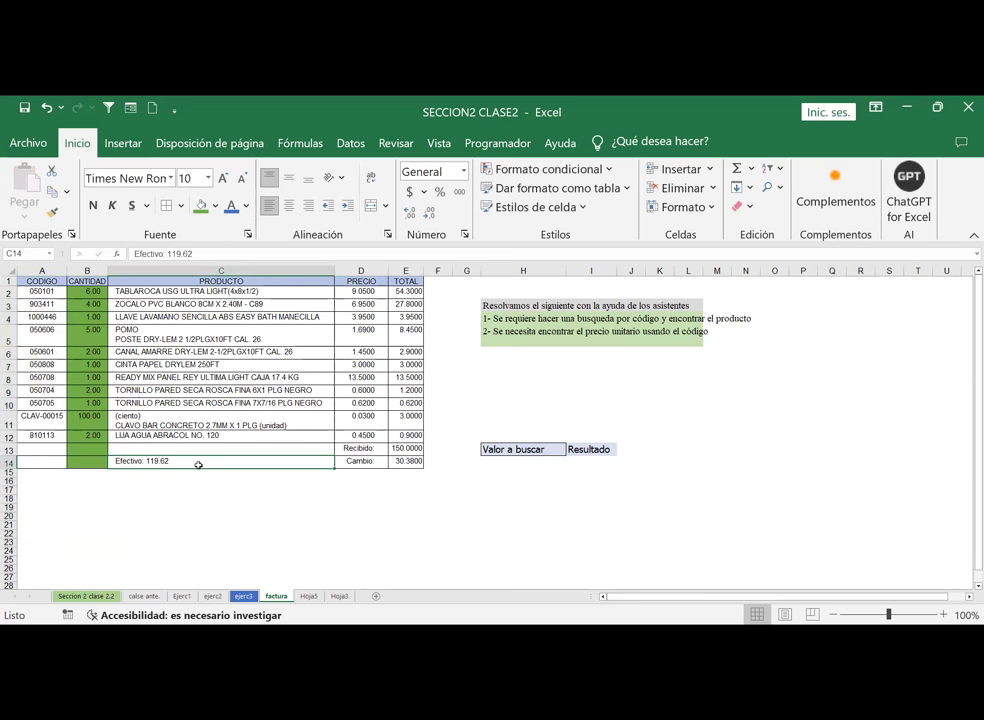
pyautogui.click(405, 461)
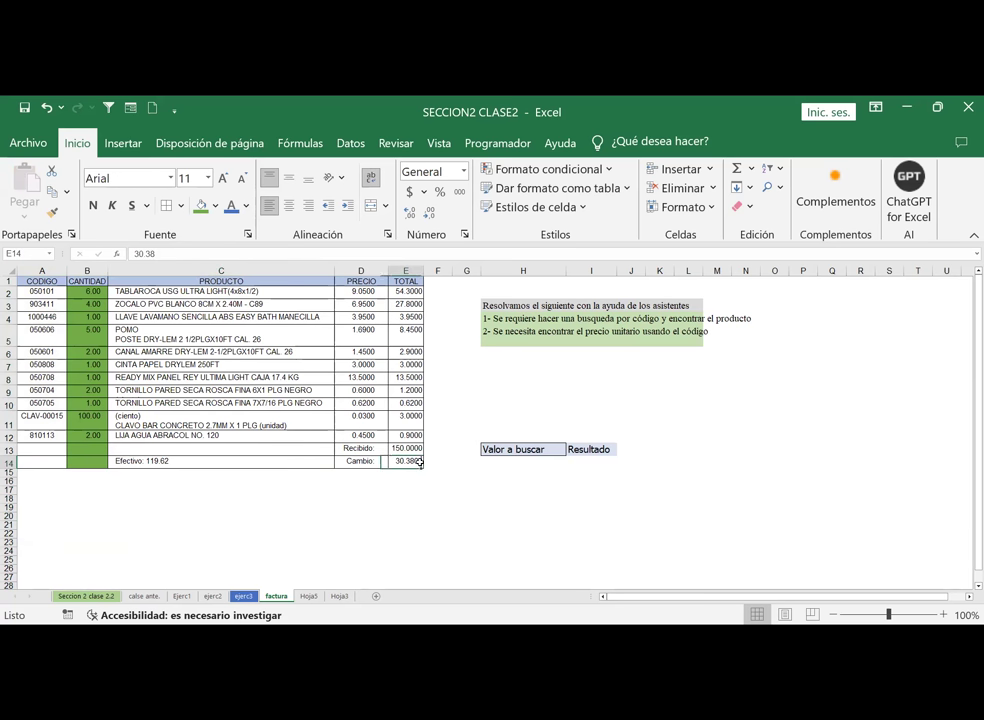
pyautogui.click(406, 452)
pyautogui.click(414, 440)
pyautogui.click(250, 461)
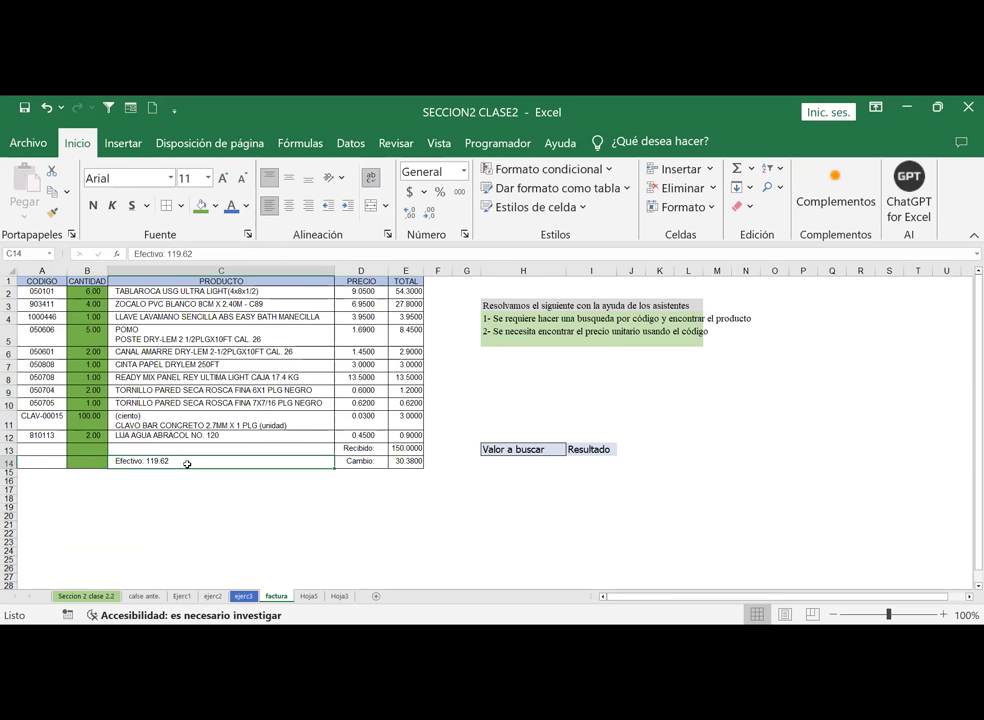
pyautogui.click(285, 491)
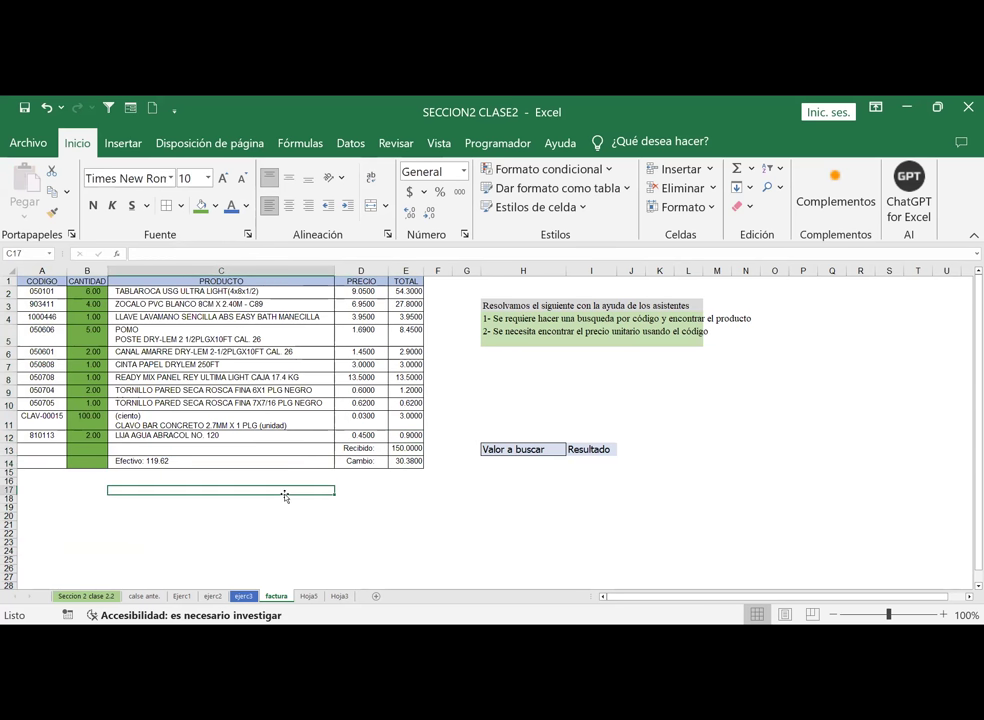
pyautogui.click(507, 465)
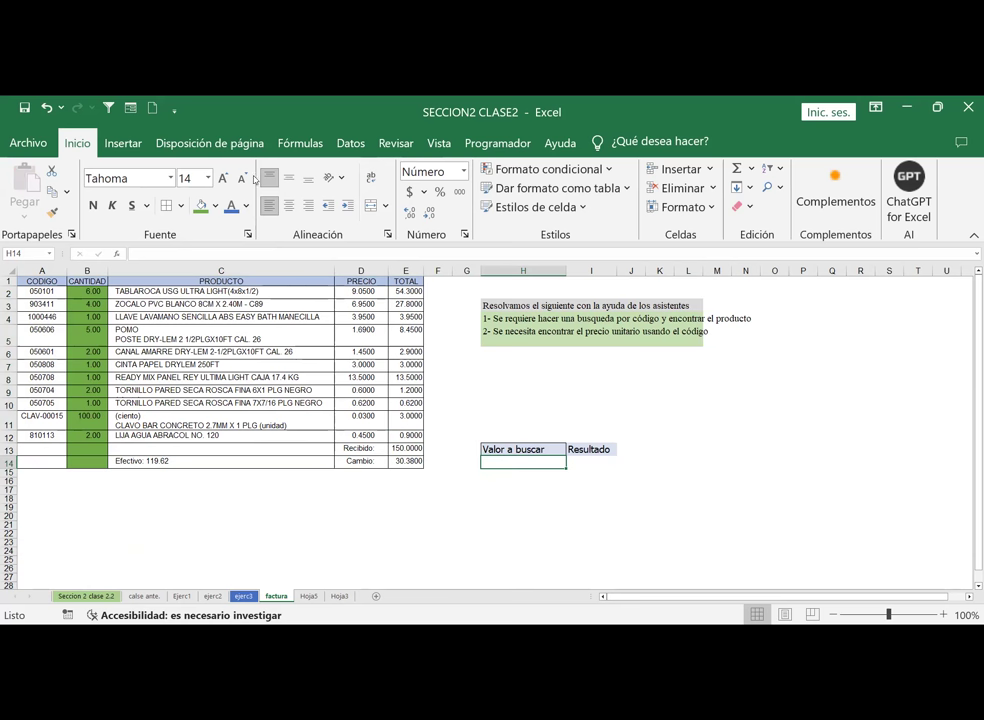
# Step: Add a list data validation to H14 sourced from the codes A2:A12
pyautogui.click(350, 143)
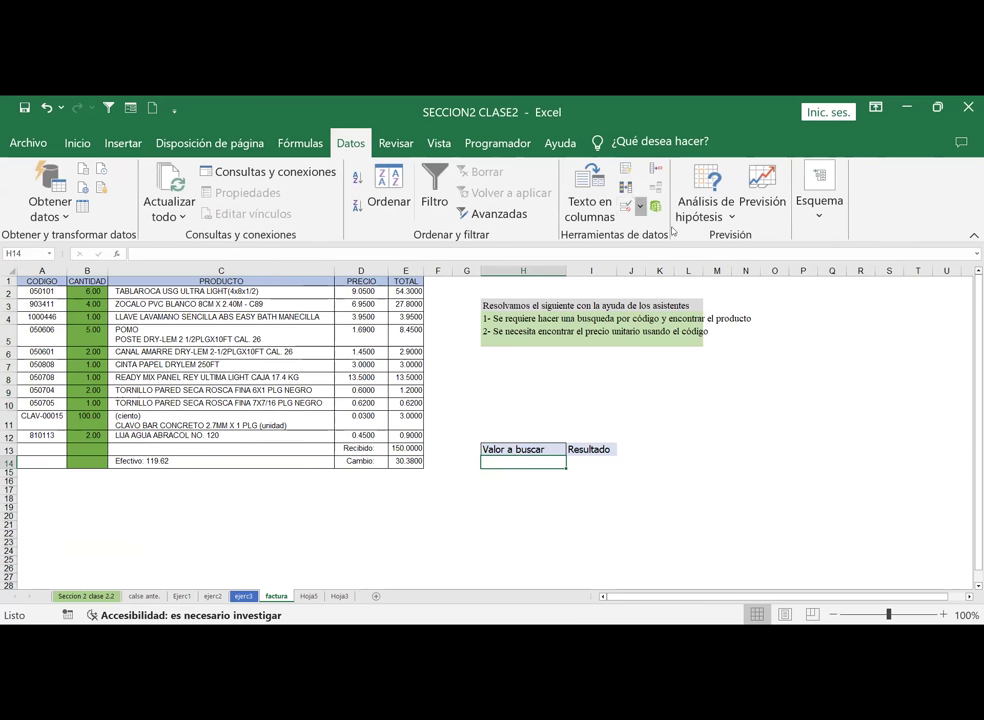
pyautogui.click(638, 207)
pyautogui.click(452, 260)
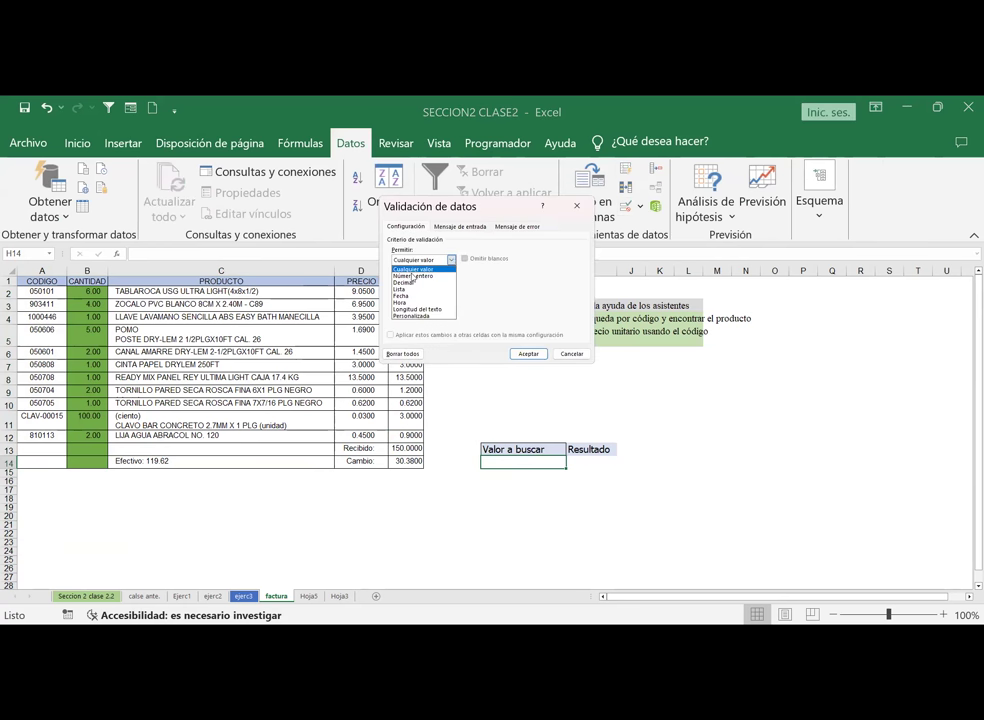
pyautogui.click(399, 289)
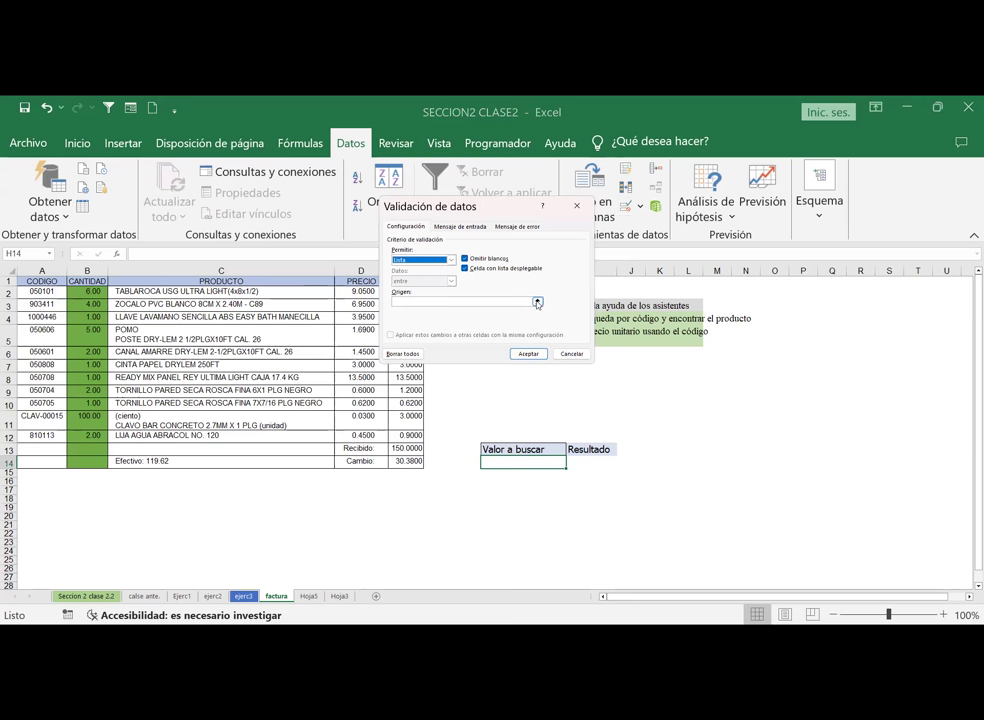
pyautogui.click(465, 301)
pyautogui.click(537, 301)
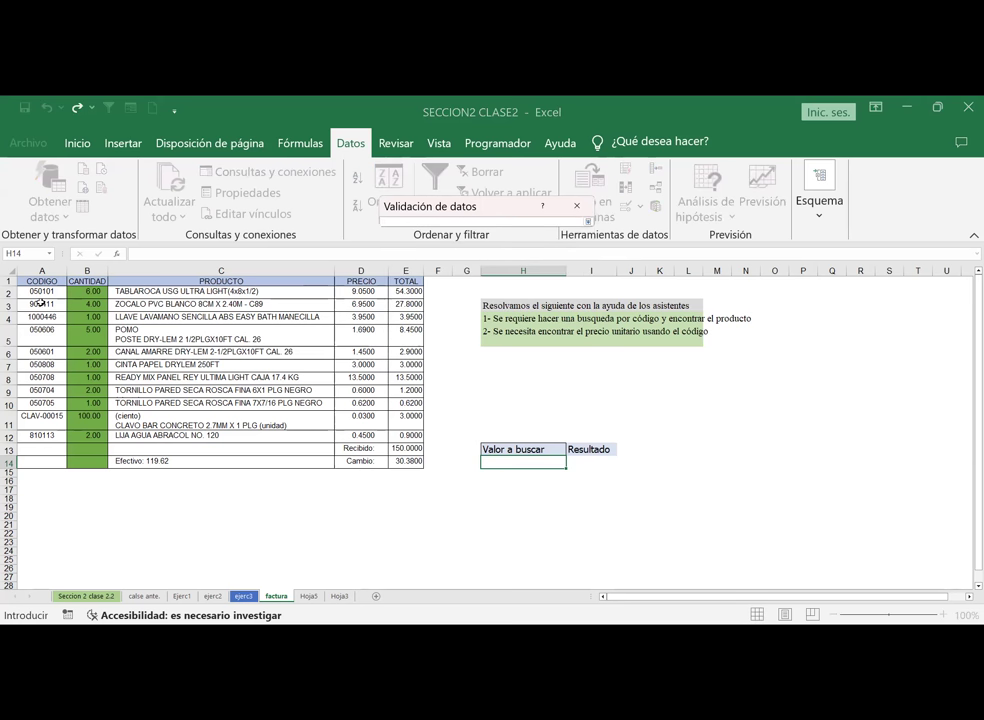
pyautogui.moveTo(35, 291); pyautogui.dragTo(27, 437)
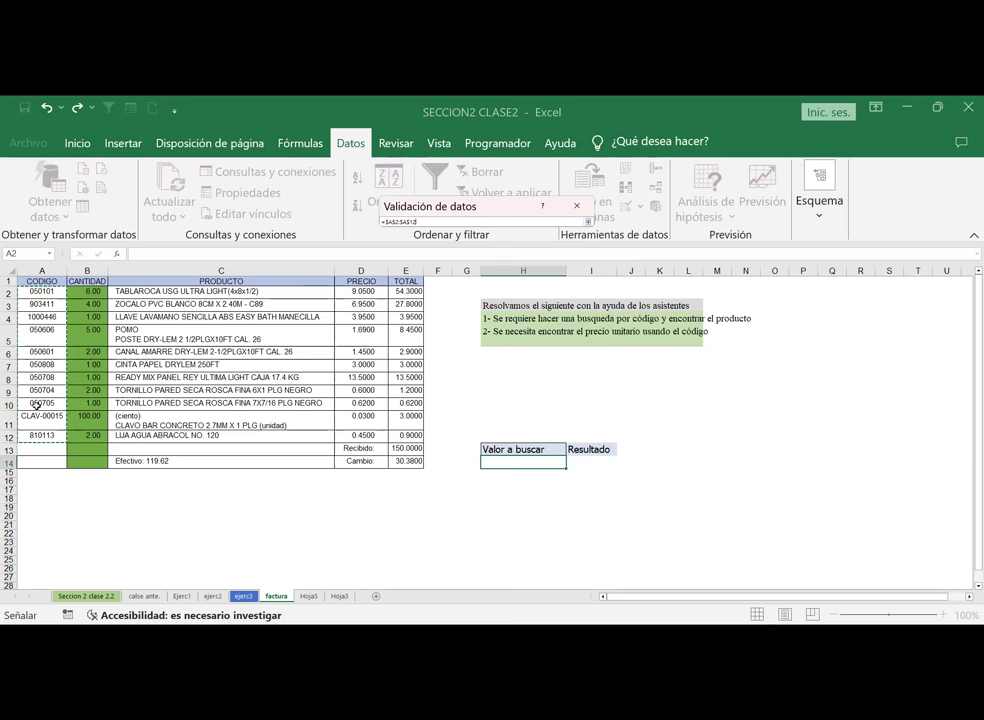
pyautogui.press('Return')
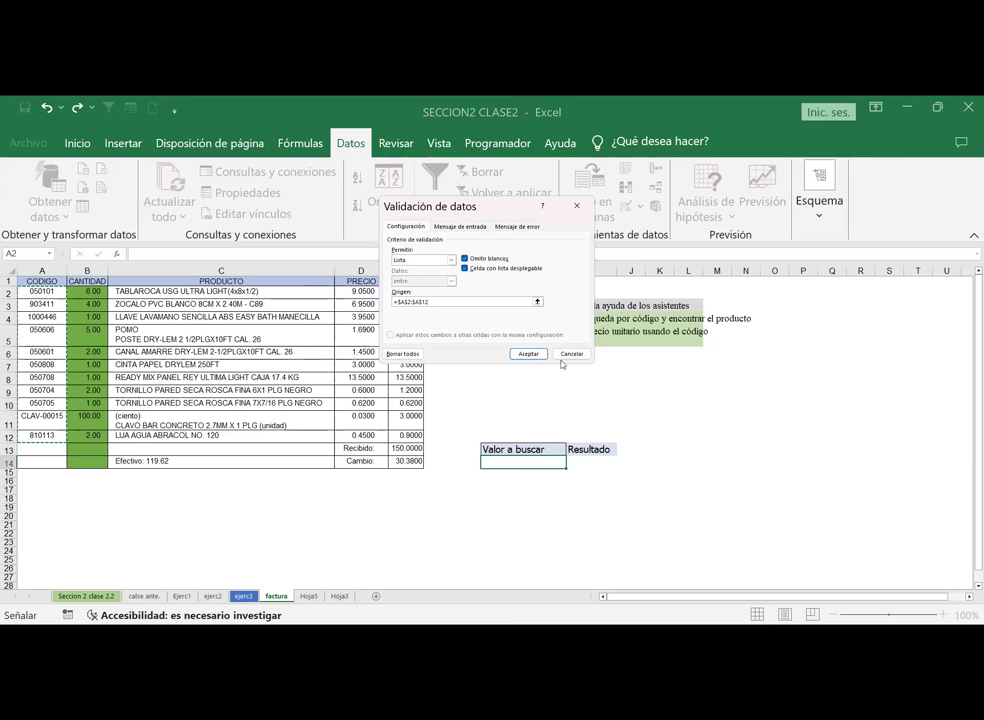
pyautogui.click(529, 355)
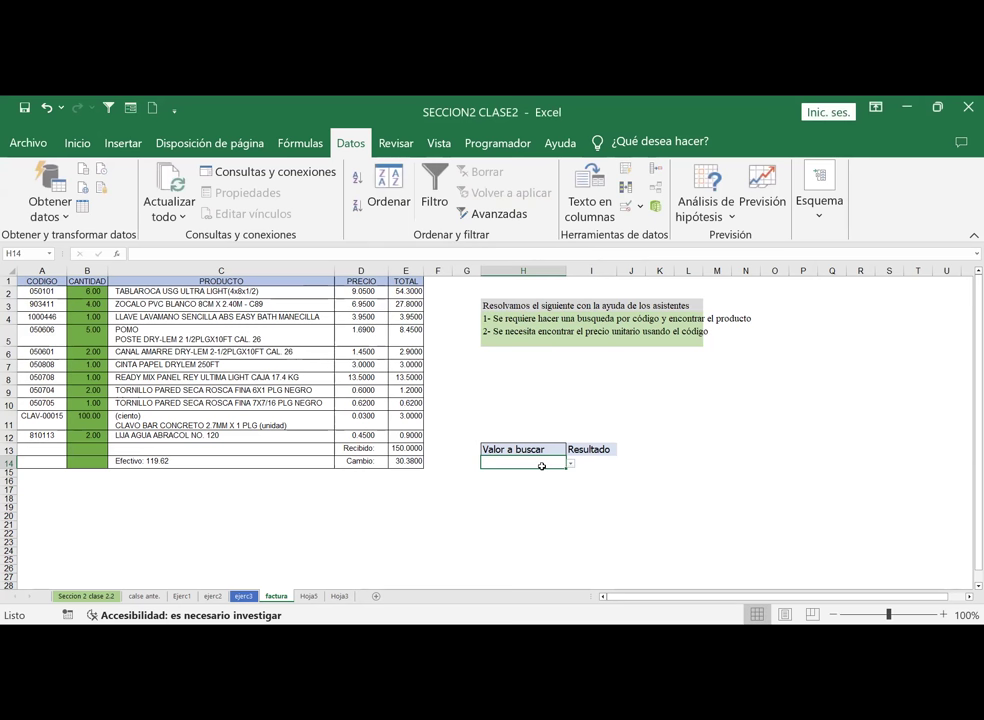
# Step: Pick 050808, then 50606 from H14's dropdown, ending on I14
pyautogui.click(571, 464)
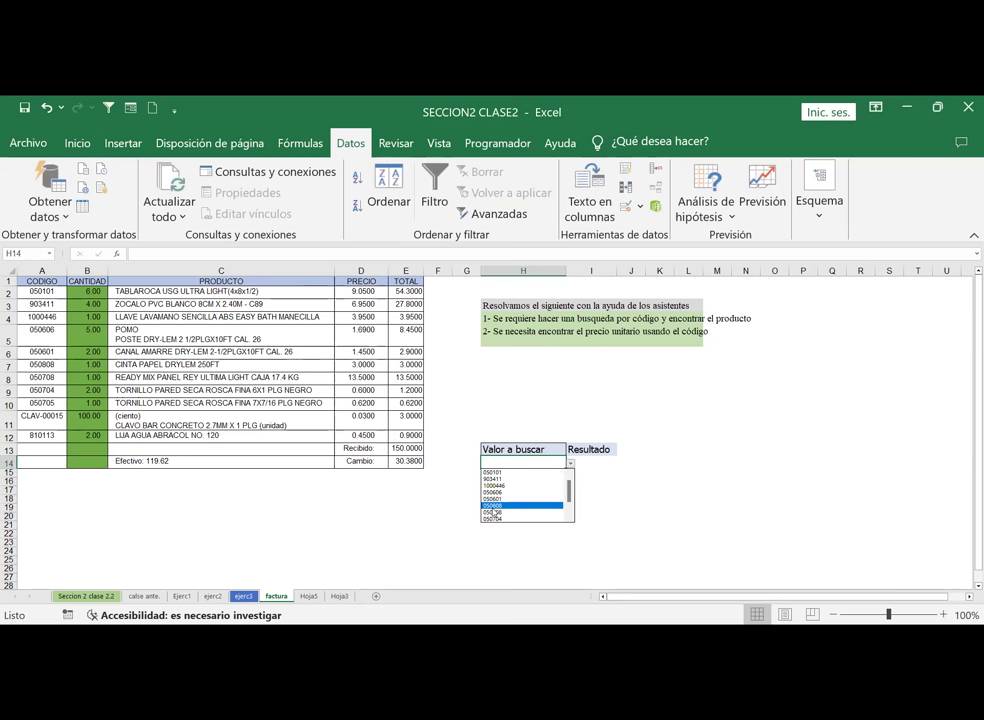
pyautogui.click(492, 507)
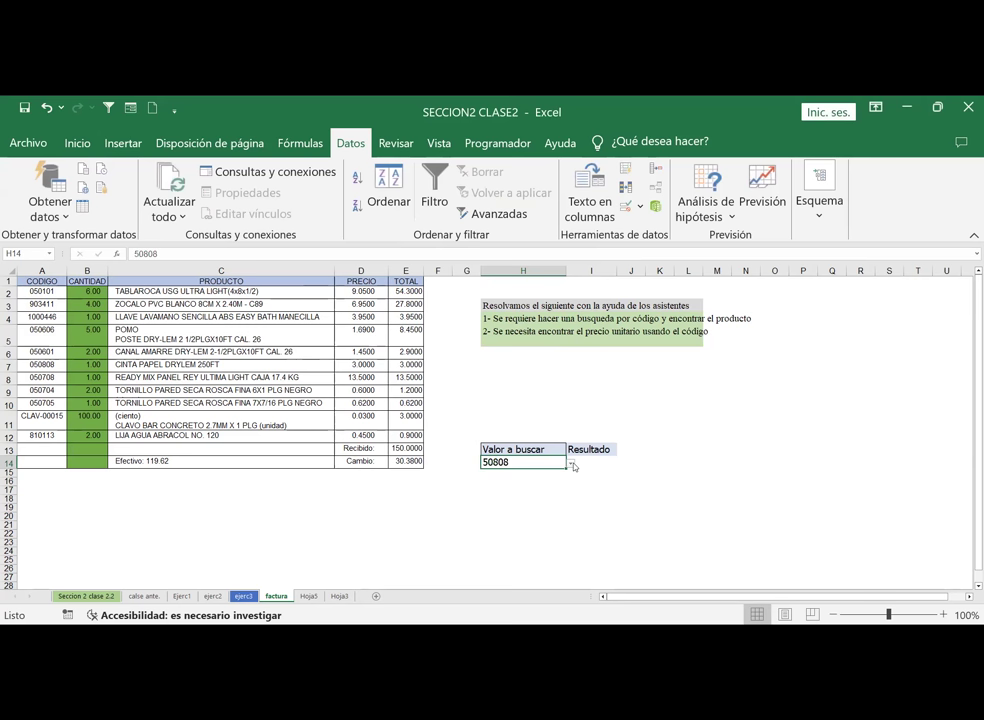
pyautogui.click(571, 463)
pyautogui.click(503, 494)
pyautogui.click(597, 463)
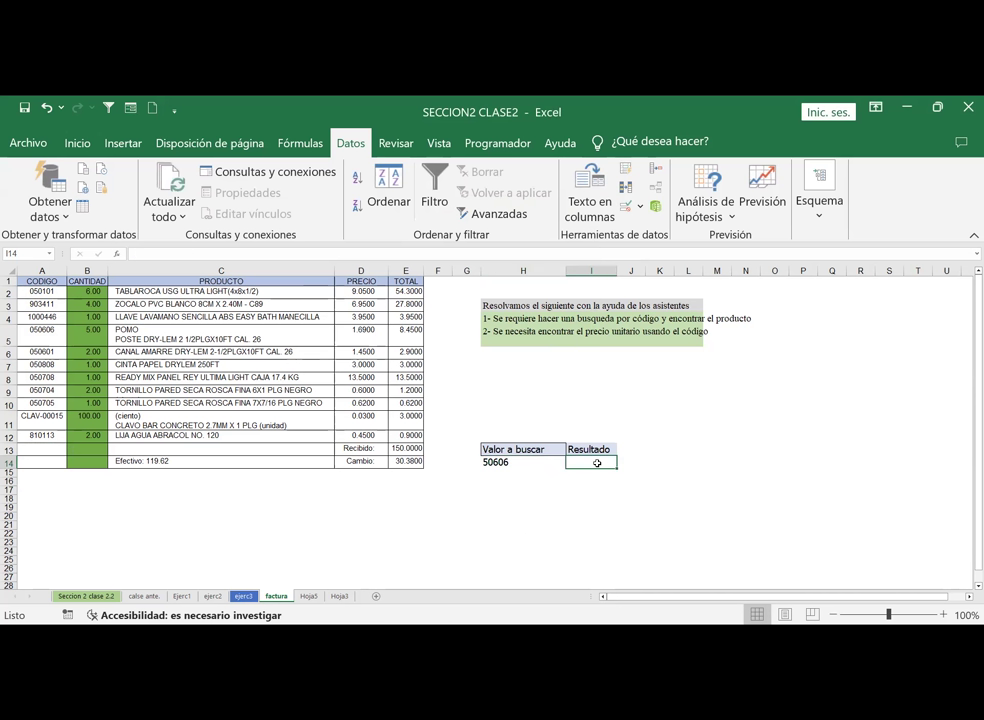
# Step: Enter =BUSCARV(H14;A1:E14;5;0) in I14, returning 8.45
pyautogui.write('=')
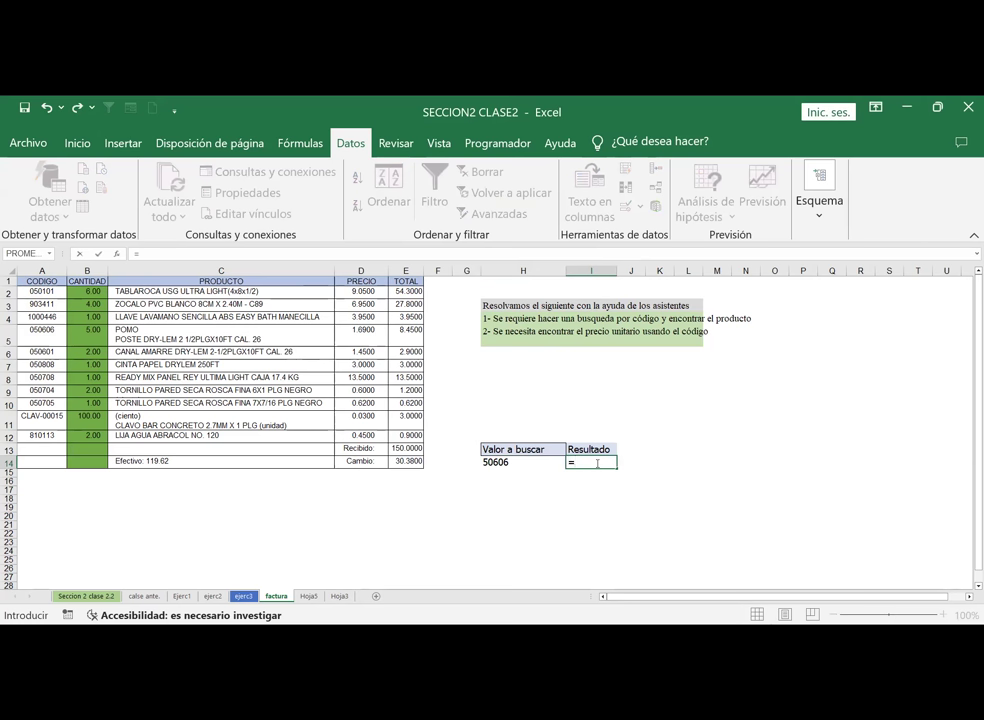
pyautogui.write('BUSCARV')
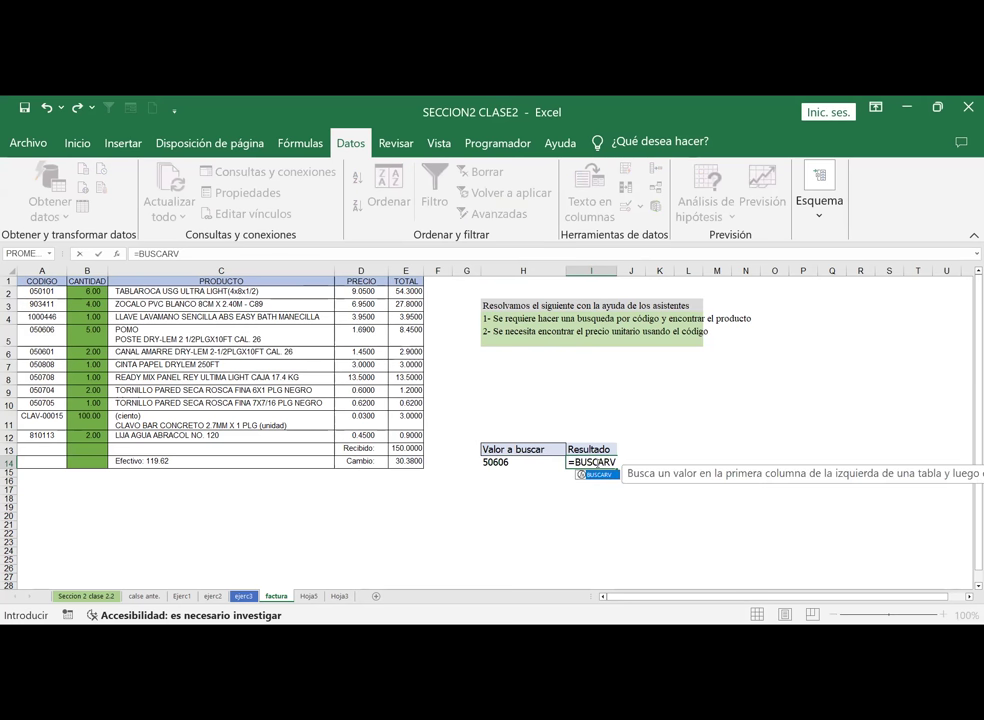
pyautogui.write('(')
pyautogui.click(512, 464)
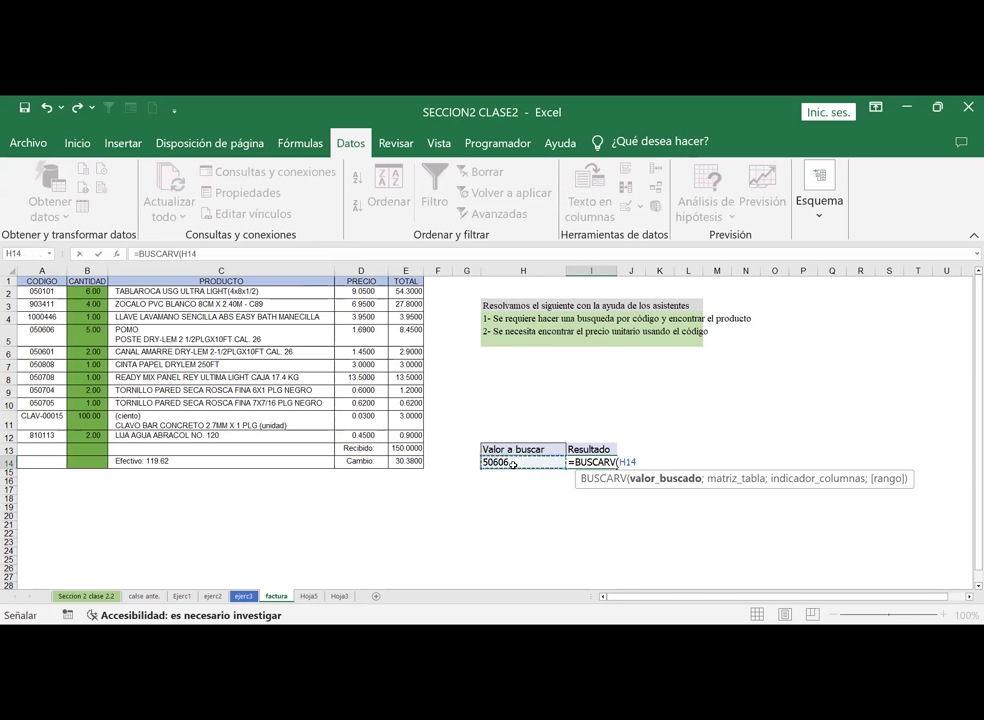
pyautogui.click(658, 479)
pyautogui.press('Right')
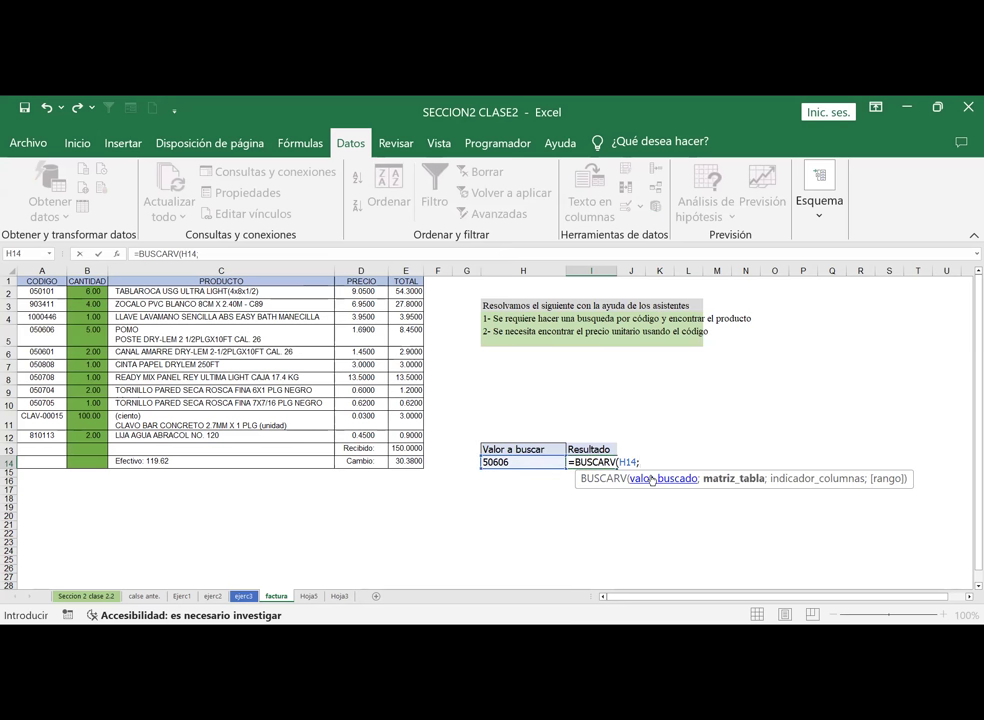
pyautogui.write(';')
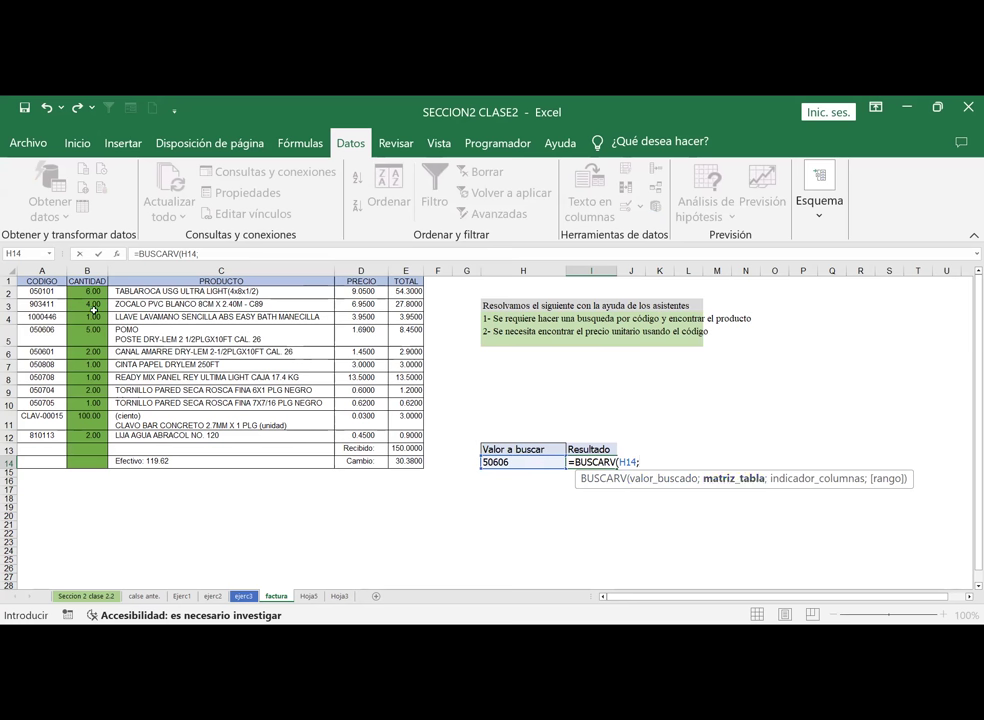
pyautogui.click(37, 283)
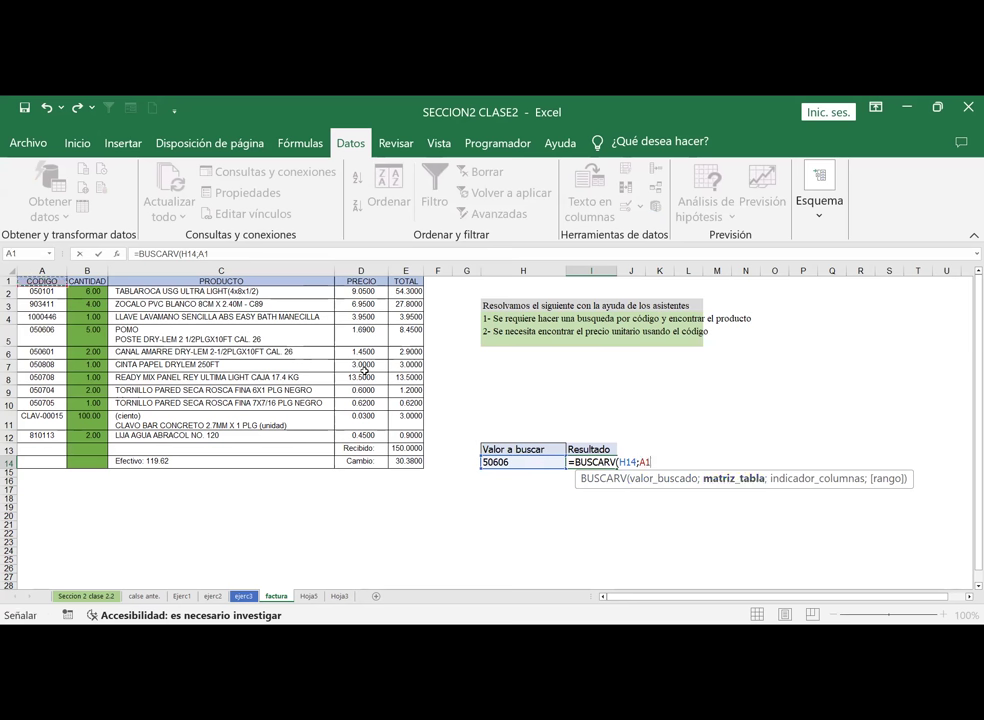
pyautogui.keyDown('shift'); pyautogui.click(395, 458); pyautogui.keyUp('shift')
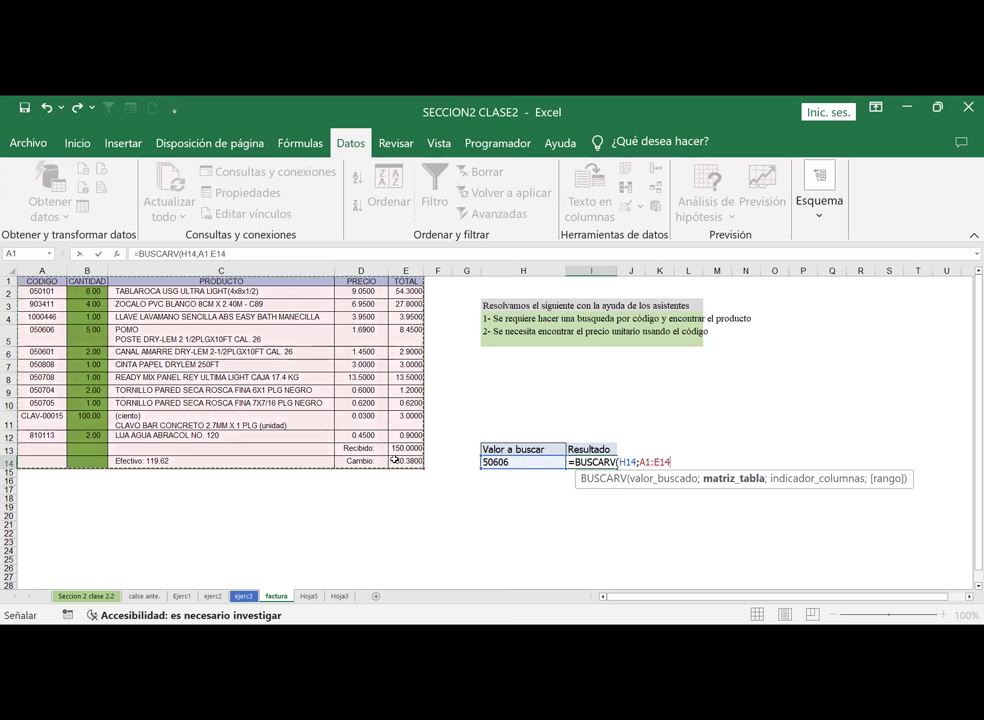
pyautogui.write(';')
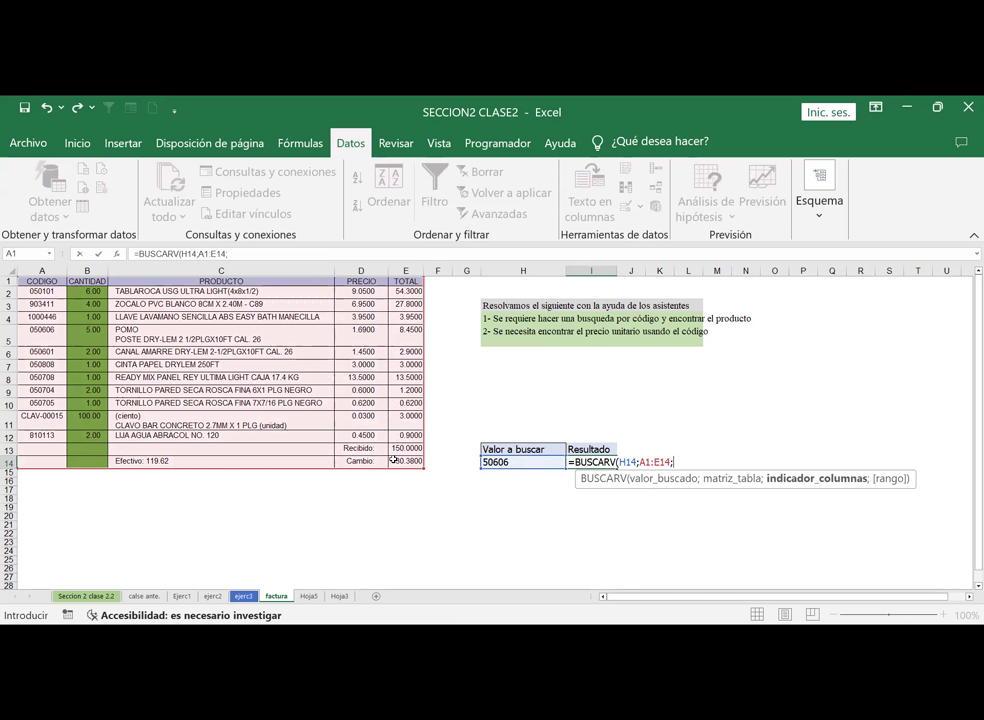
pyautogui.write('5')
pyautogui.write(';0')
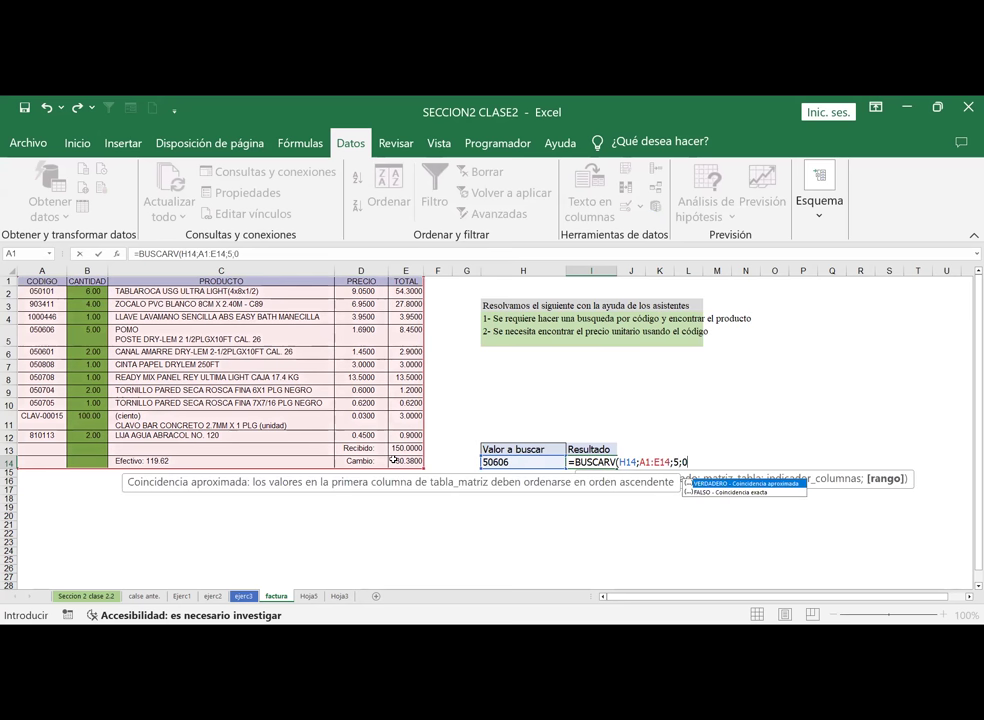
pyautogui.write(')')
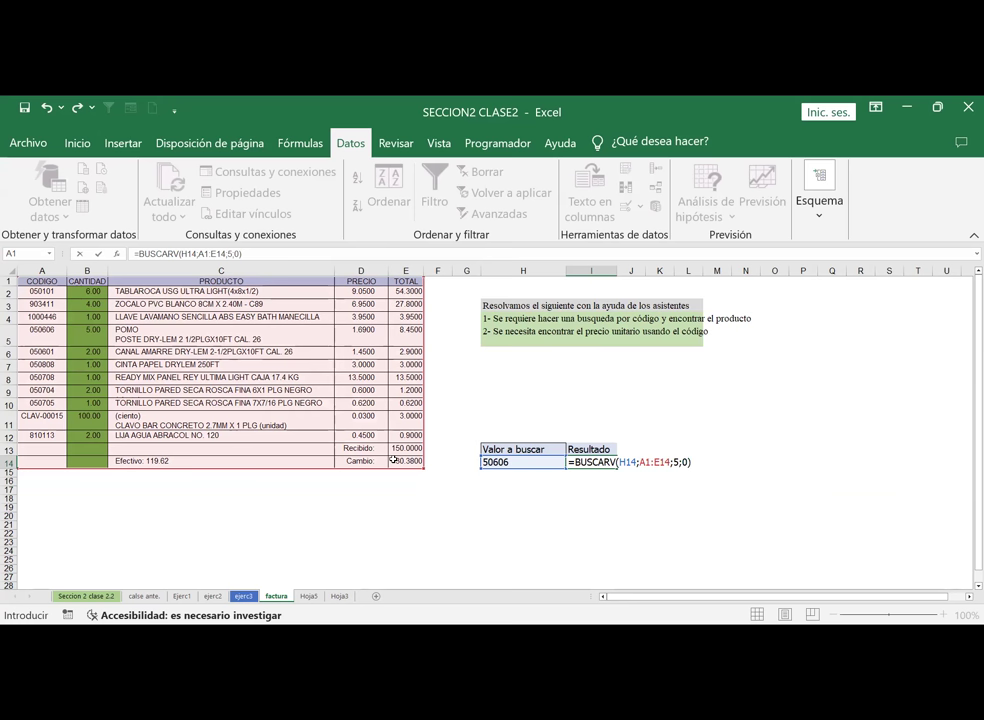
pyautogui.press('Return')
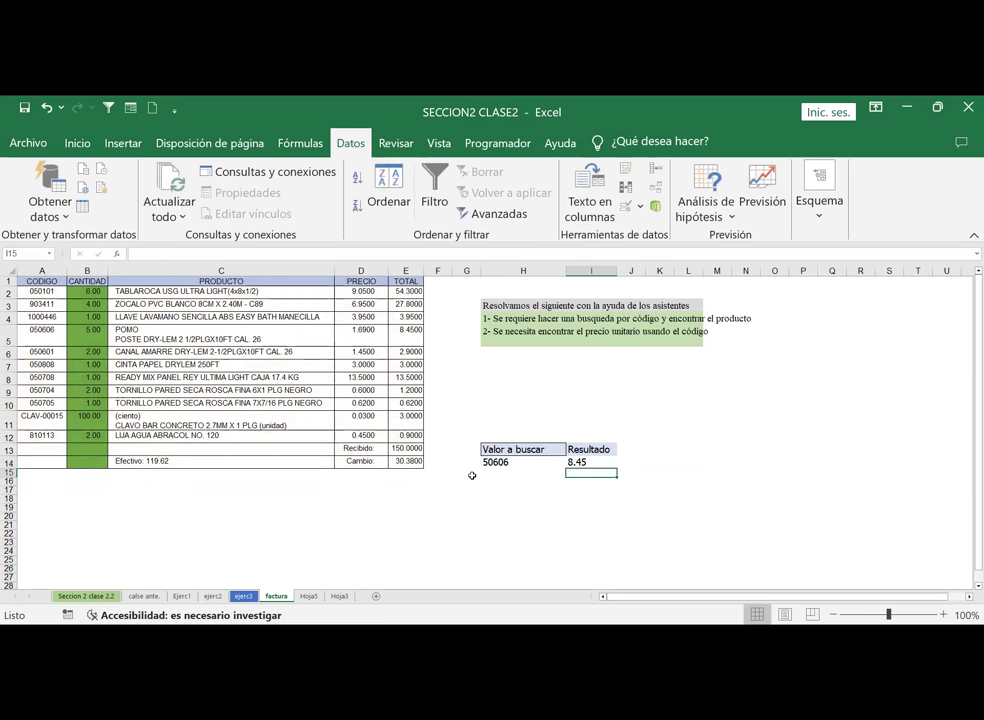
# Step: Verify that code 50606 in A5 matches the value 8.45 in E5
pyautogui.click(35, 303)
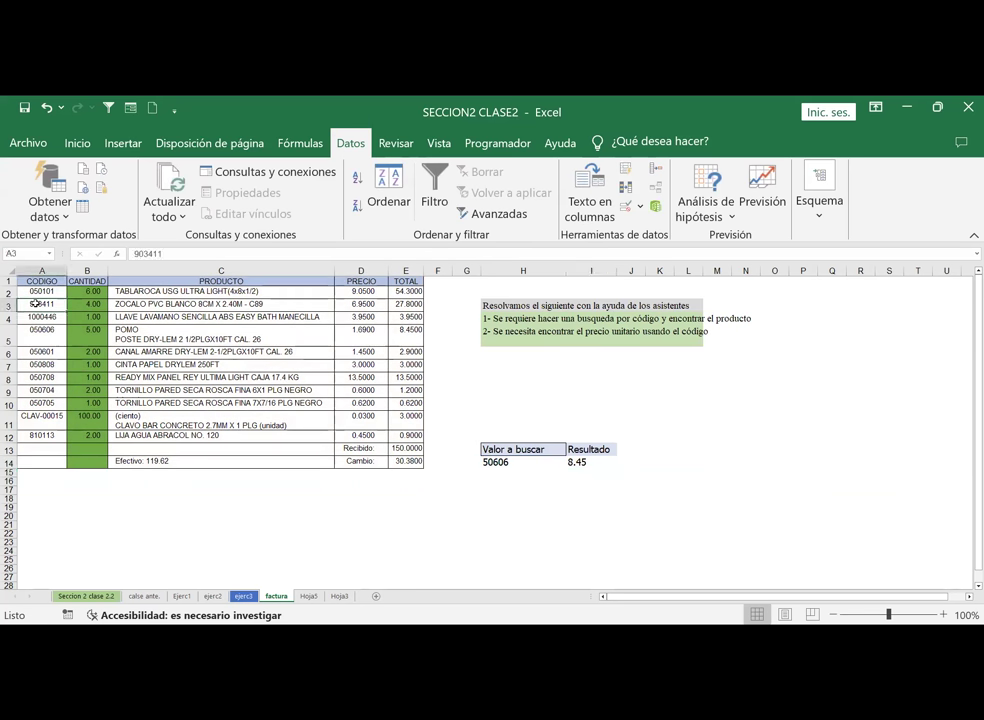
pyautogui.click(33, 331)
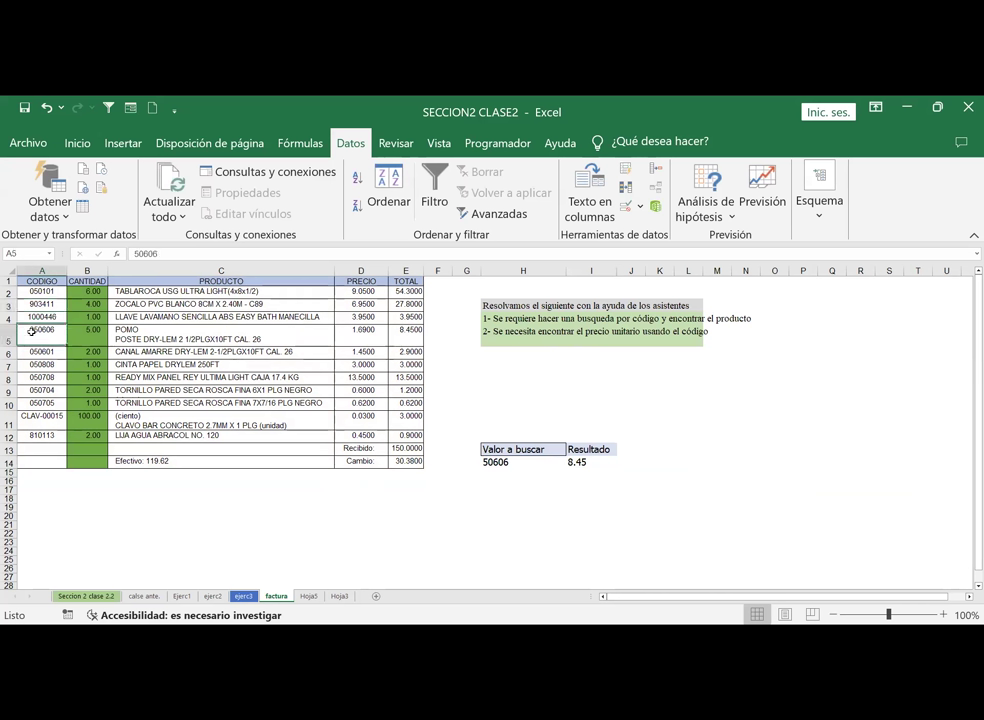
pyautogui.click(411, 336)
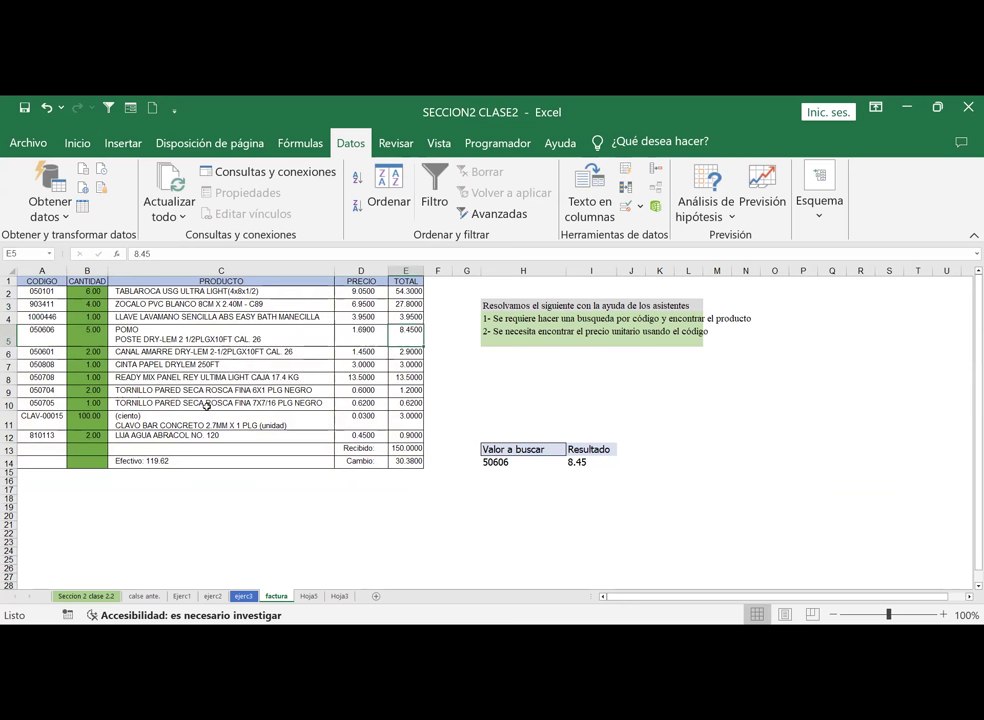
pyautogui.click(521, 459)
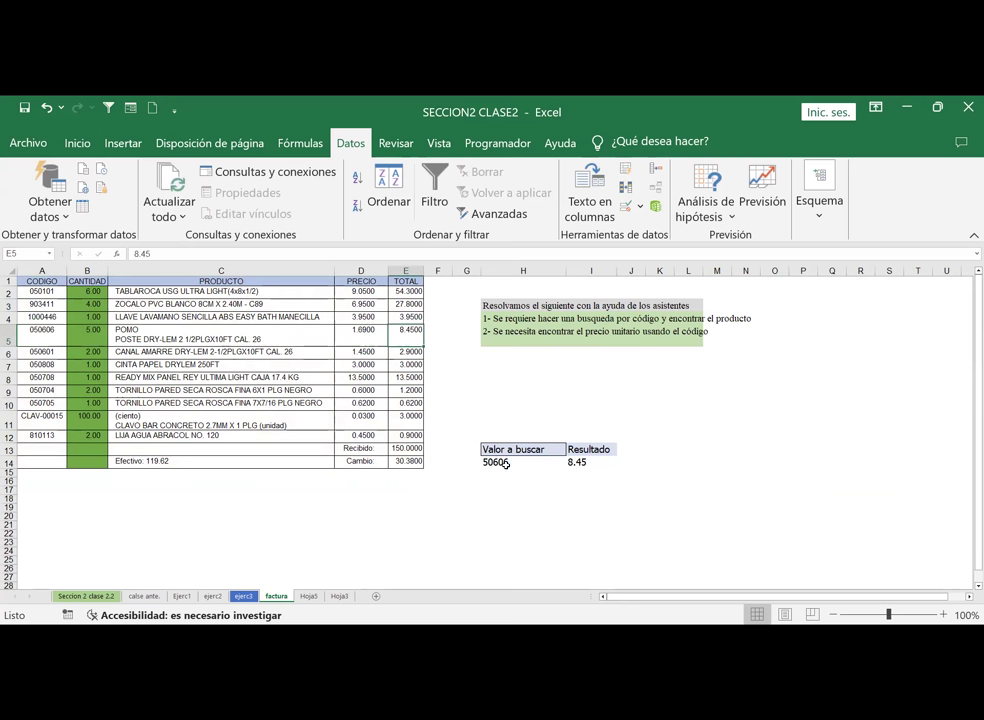
# Step: Test codes 50808 (result 3) and 50704 in H14, then clear H14 so I14 shows N/D
pyautogui.click(571, 463)
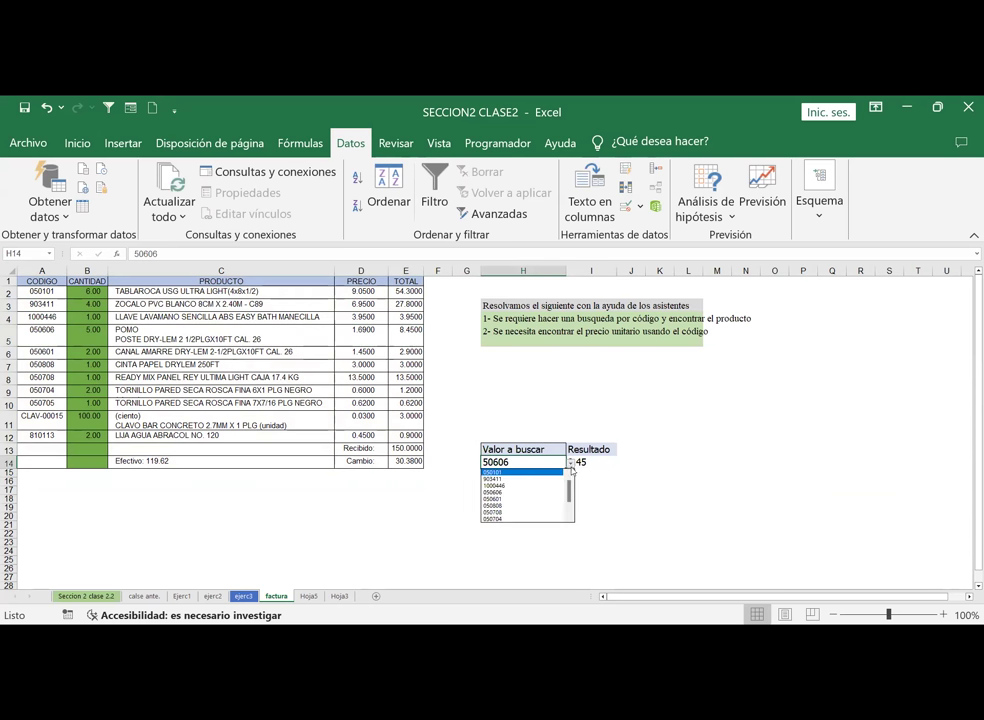
pyautogui.click(514, 504)
pyautogui.click(570, 461)
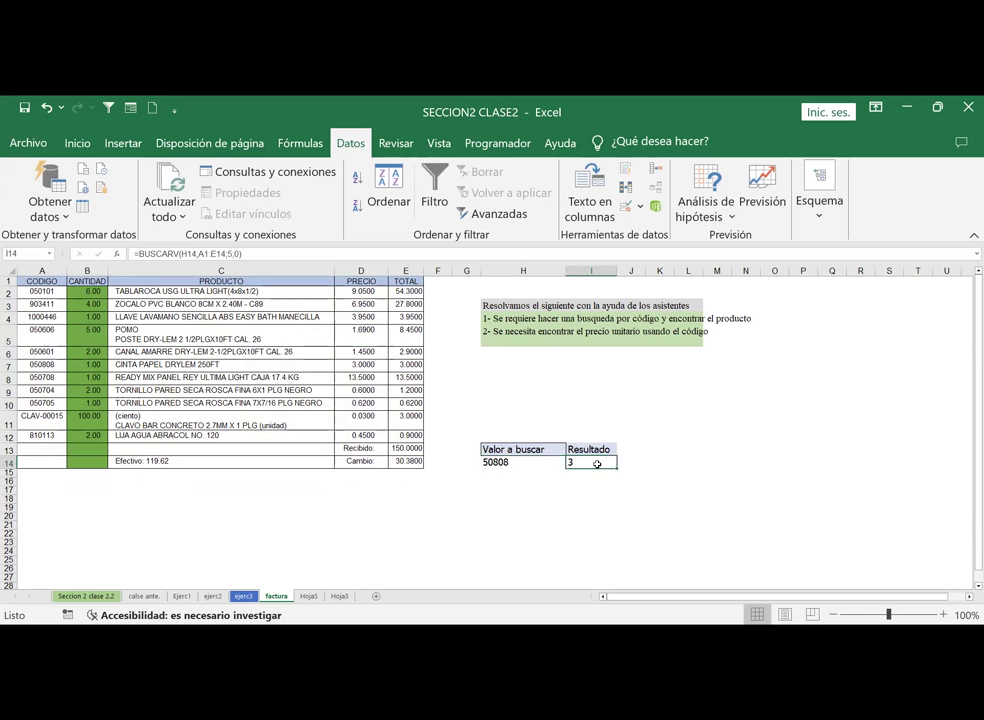
pyautogui.click(560, 463)
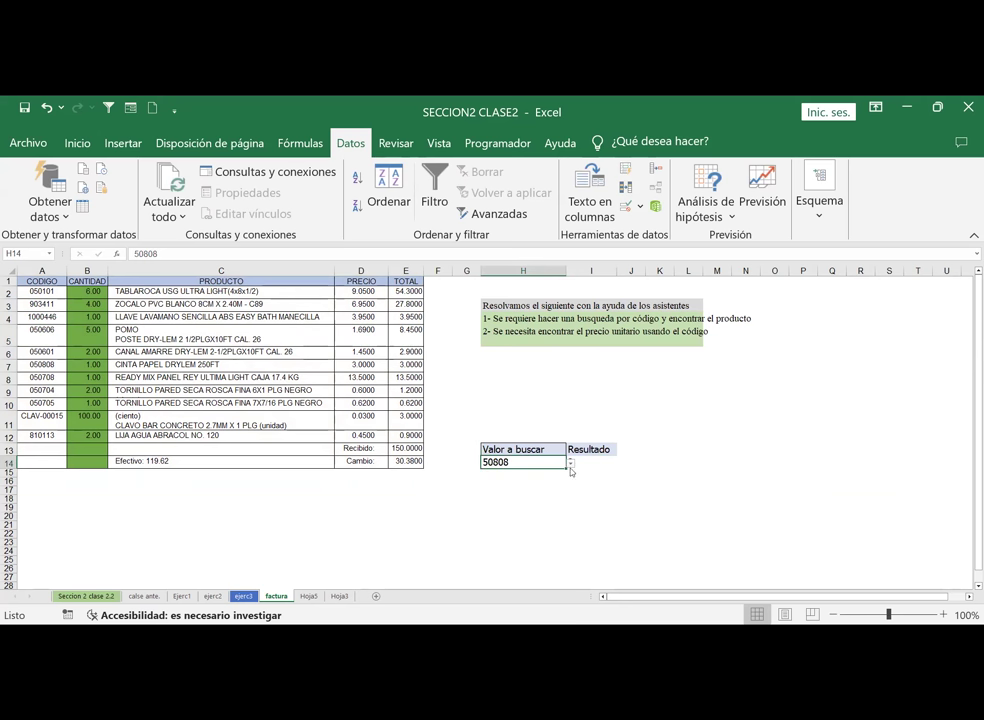
pyautogui.click(571, 463)
pyautogui.click(492, 520)
pyautogui.click(571, 463)
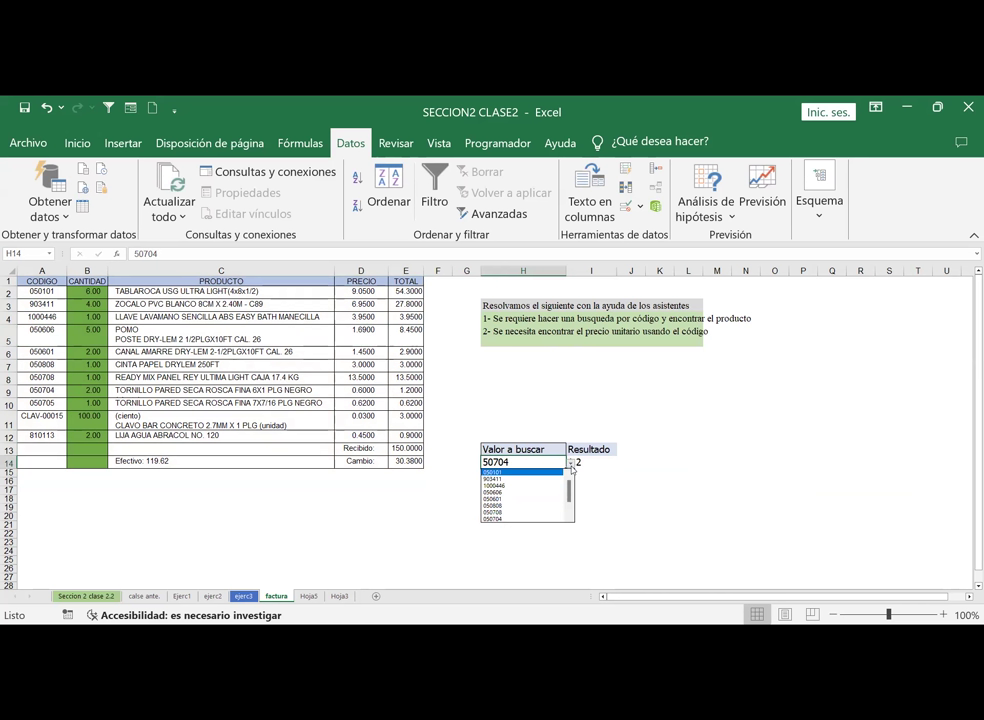
pyautogui.click(500, 518)
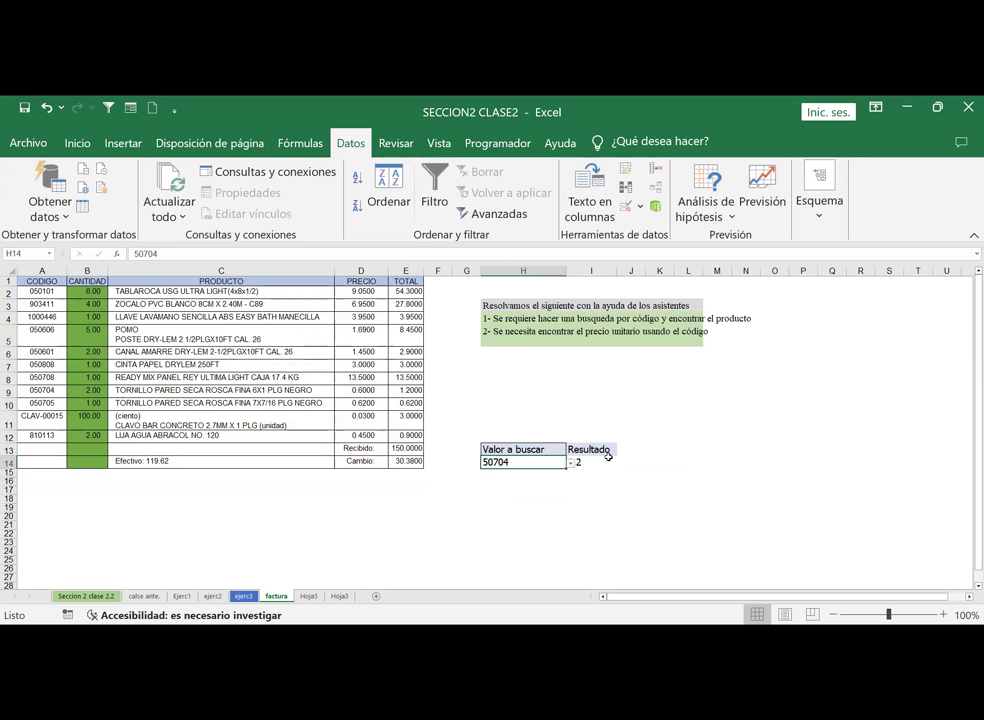
pyautogui.press('Delete')
# Step: Replace H14's validation list source with =$A$2:$A$12
pyautogui.click(627, 207)
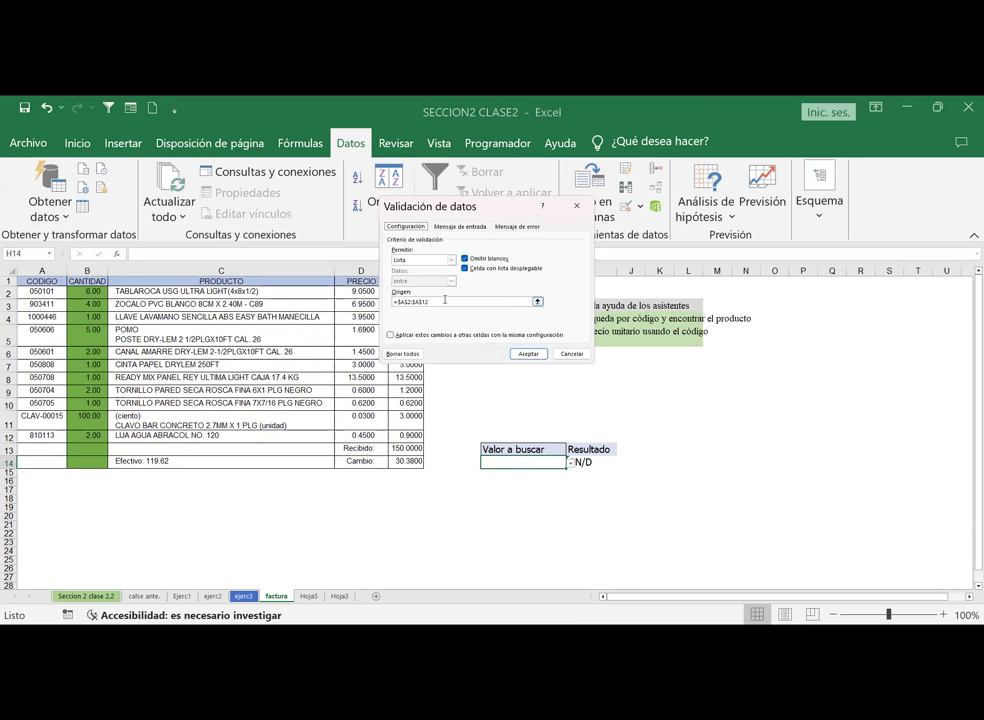
pyautogui.click(476, 301)
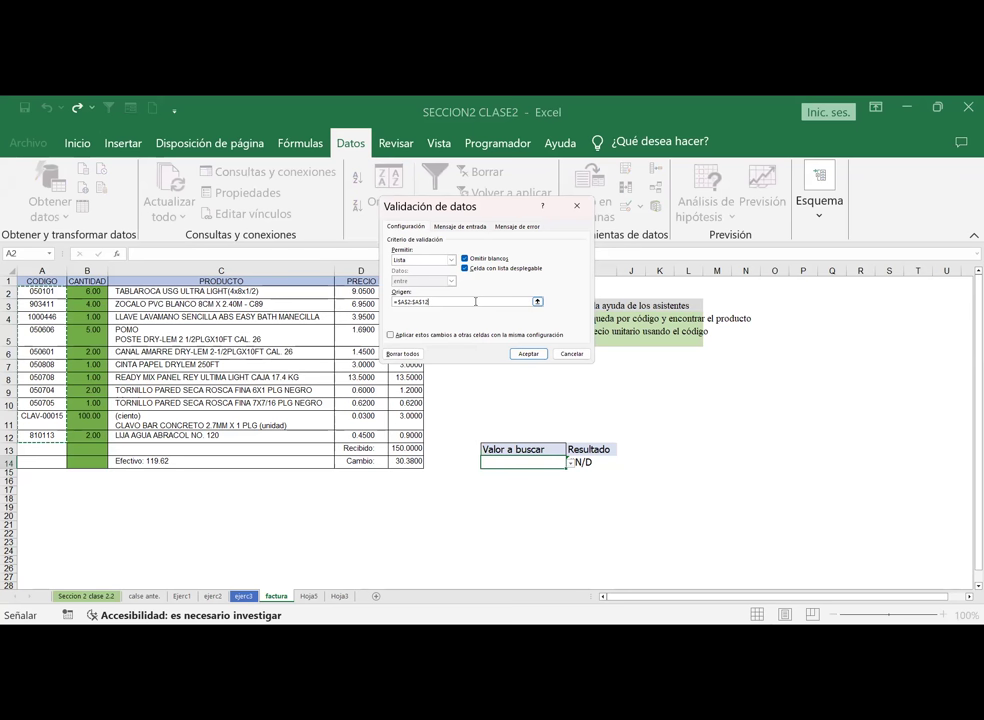
pyautogui.press('BackSpace')
pyautogui.press('BackSpace')
pyautogui.press('BackSpace')
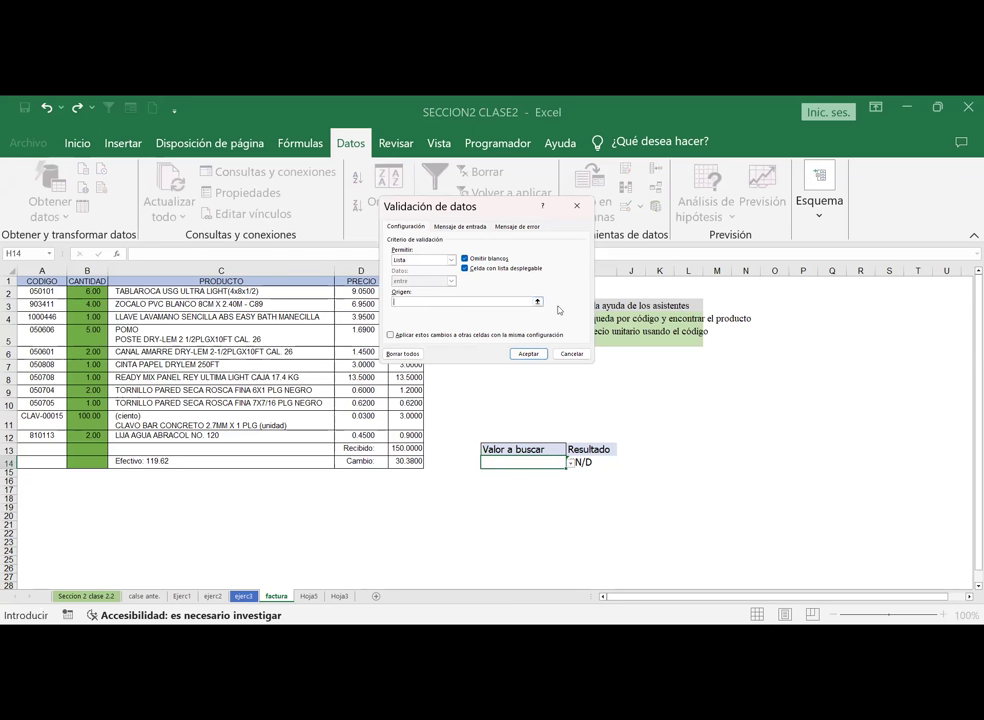
pyautogui.click(539, 303)
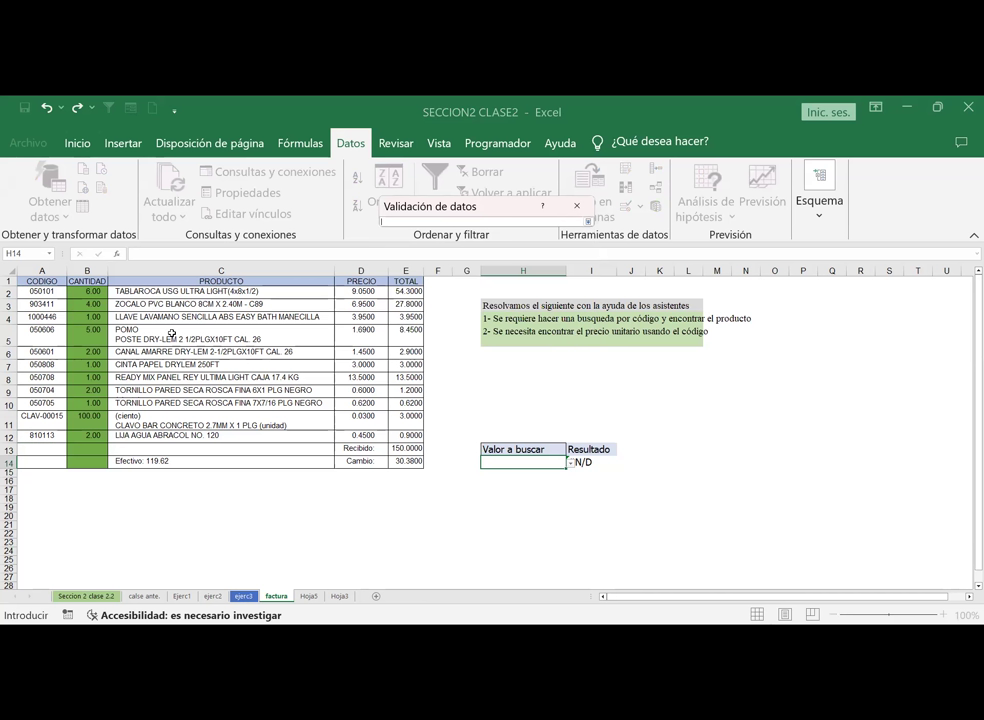
pyautogui.moveTo(42, 292); pyautogui.dragTo(42, 436)
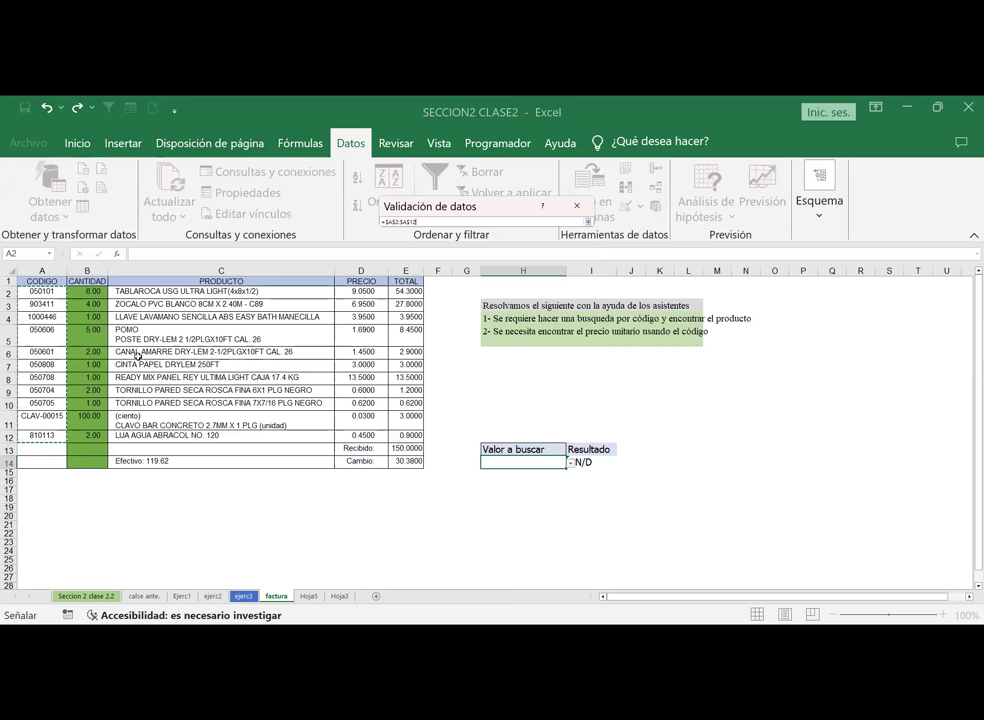
pyautogui.click(588, 221)
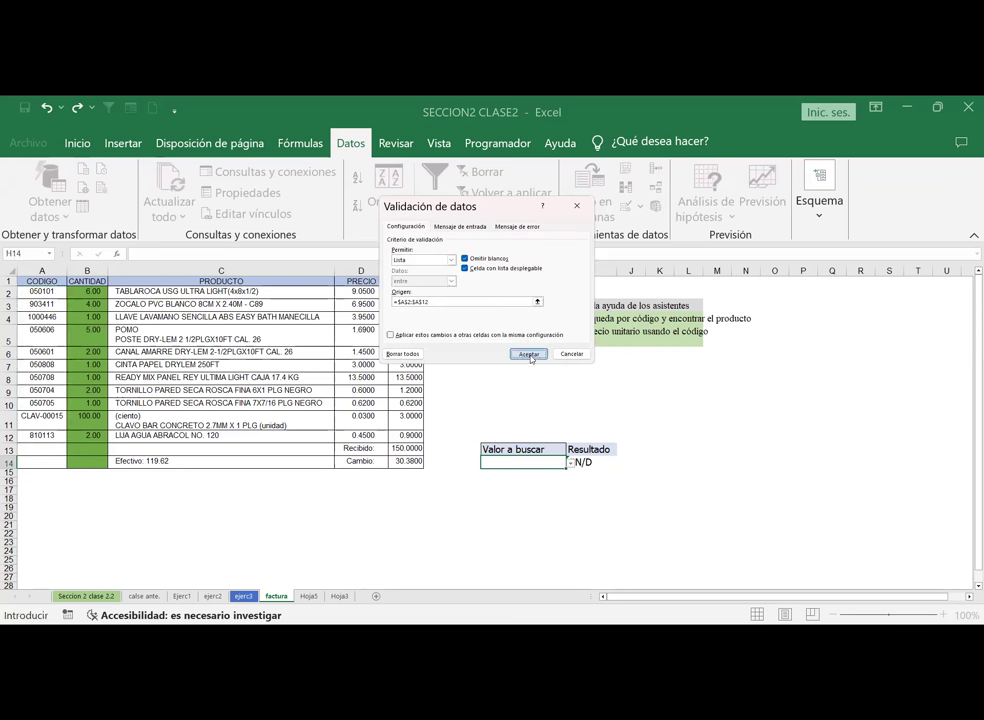
pyautogui.click(529, 355)
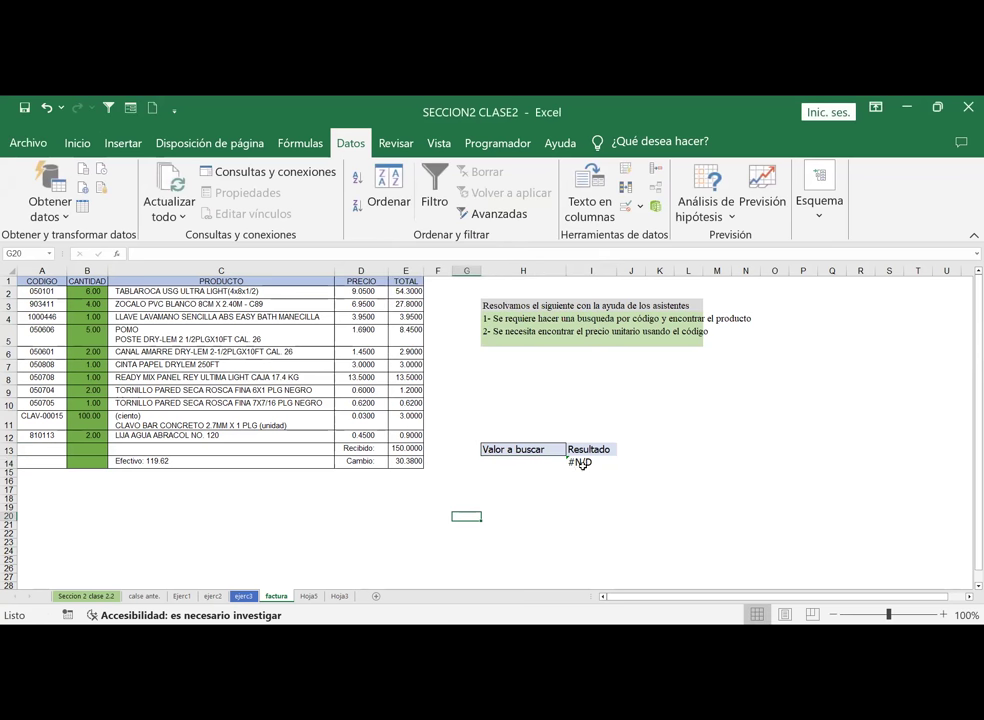
# Step: Choose code 50704 in H14 and drag the I14 lookup formula across the row
pyautogui.click(569, 462)
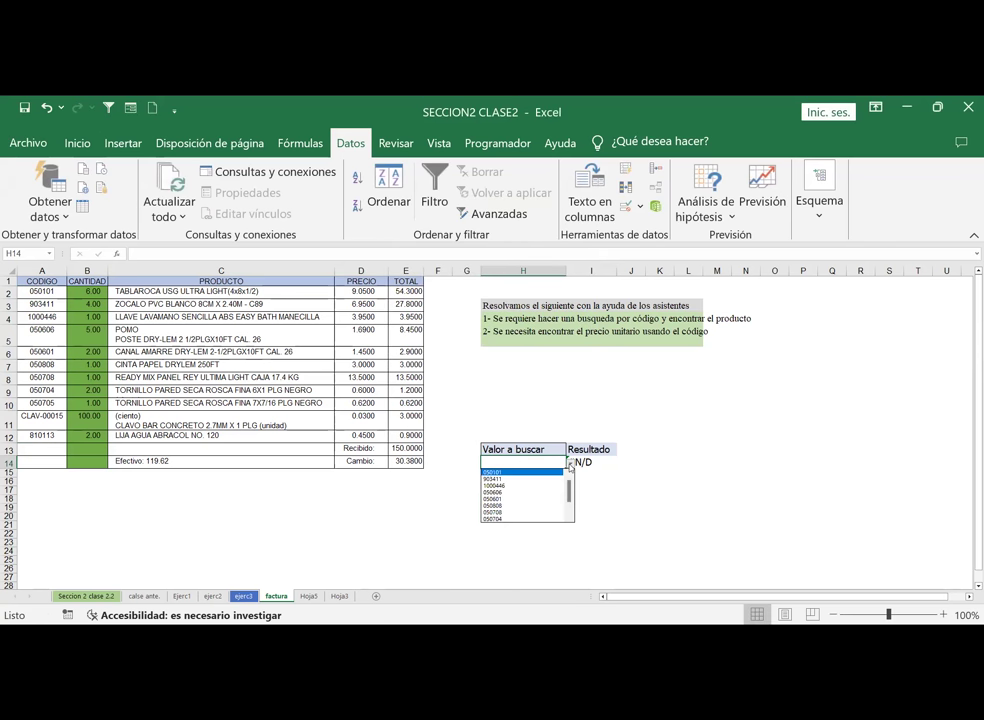
pyautogui.click(535, 508)
pyautogui.click(630, 499)
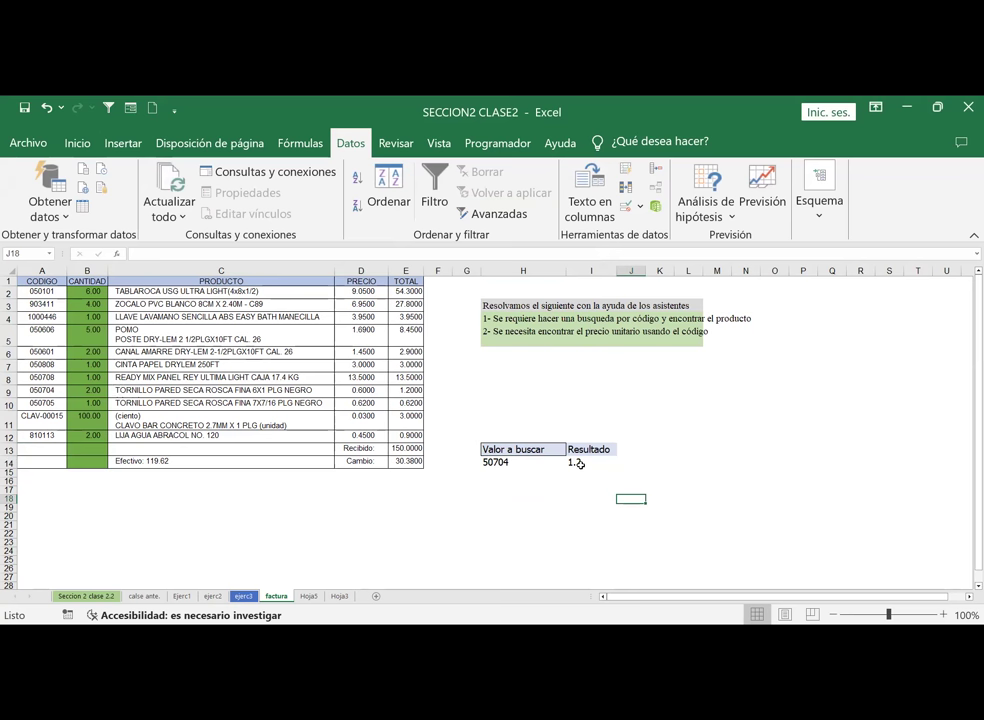
pyautogui.click(598, 463)
pyautogui.moveTo(614, 465); pyautogui.dragTo(703, 468)
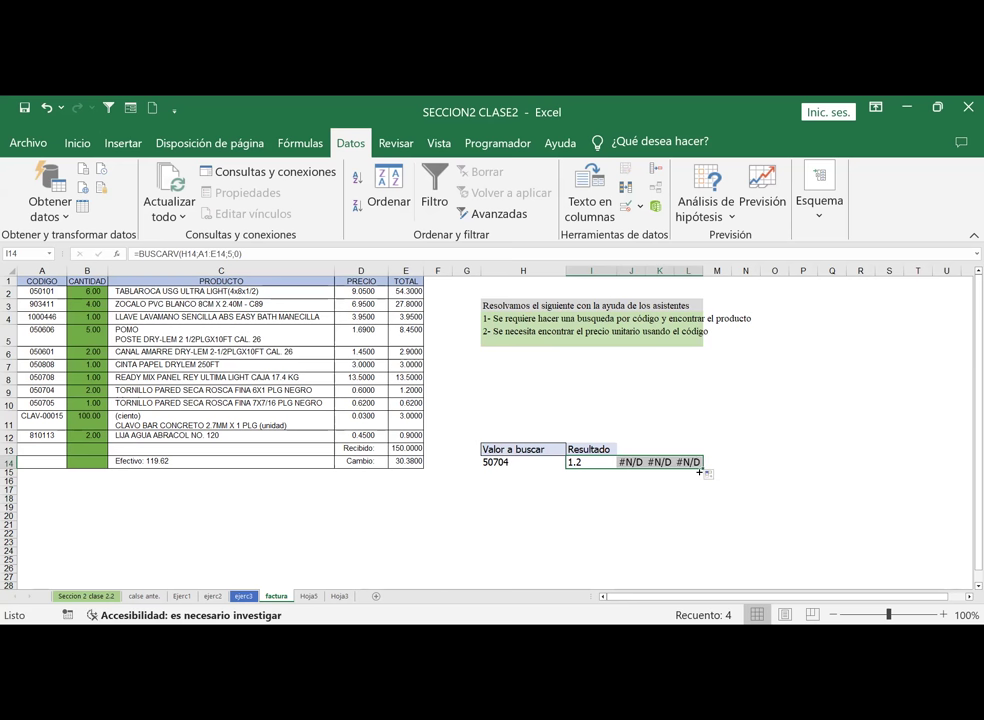
# Step: Delete the stray #N/D copies in J14, K14 and L14, leaving 1.2 in I14
pyautogui.click(631, 462)
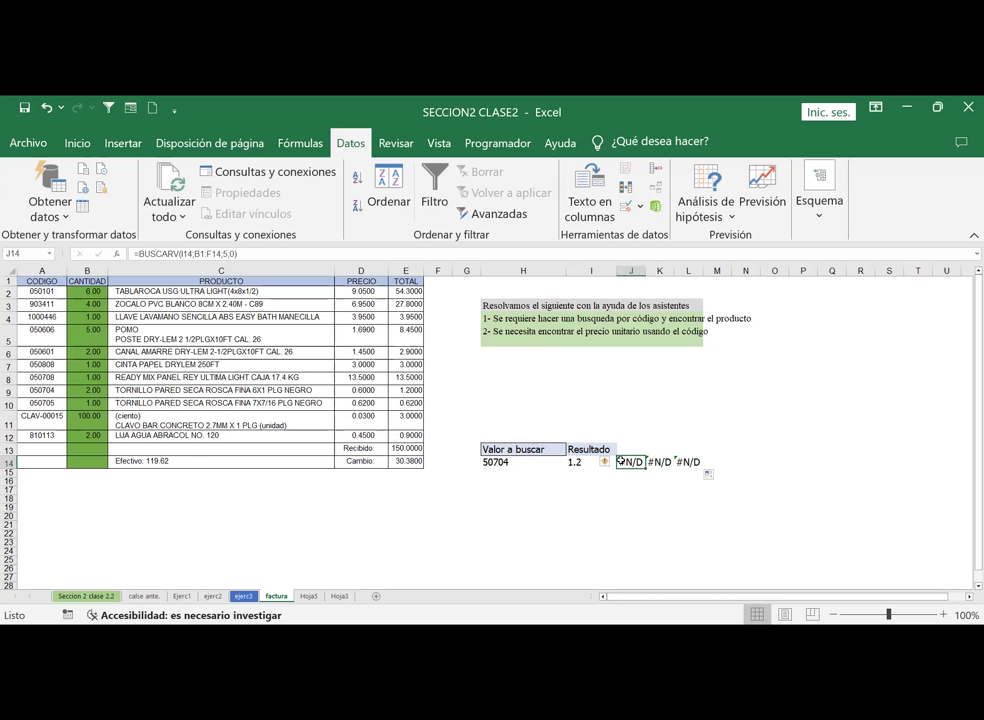
pyautogui.press('Delete')
pyautogui.click(655, 462)
pyautogui.press('Delete')
pyautogui.click(683, 461)
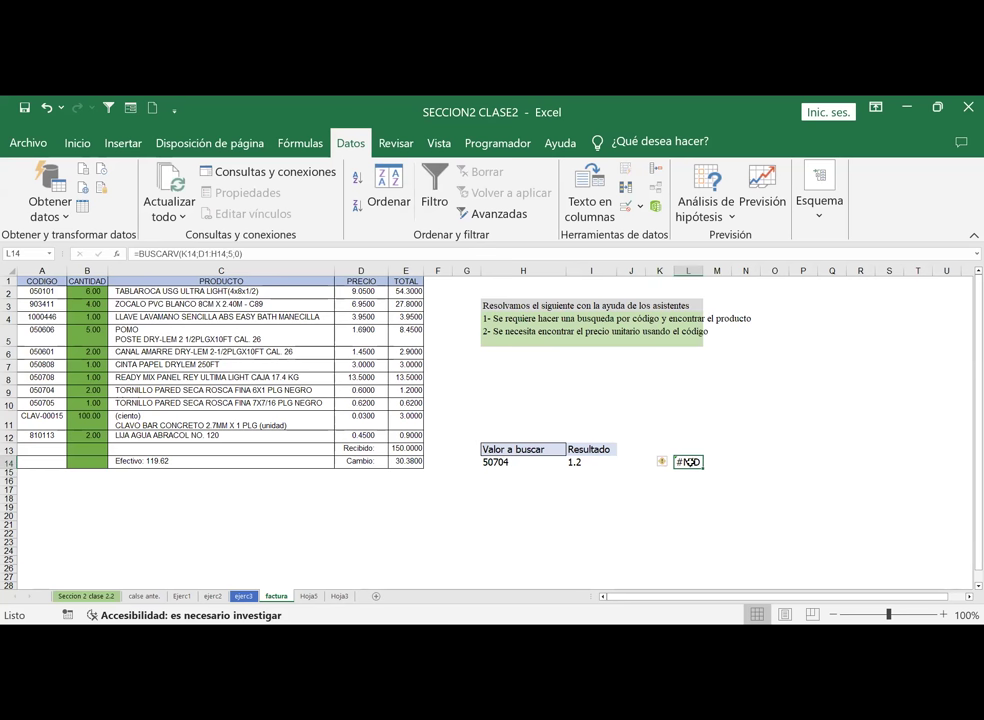
pyautogui.press('Delete')
pyautogui.click(250, 505)
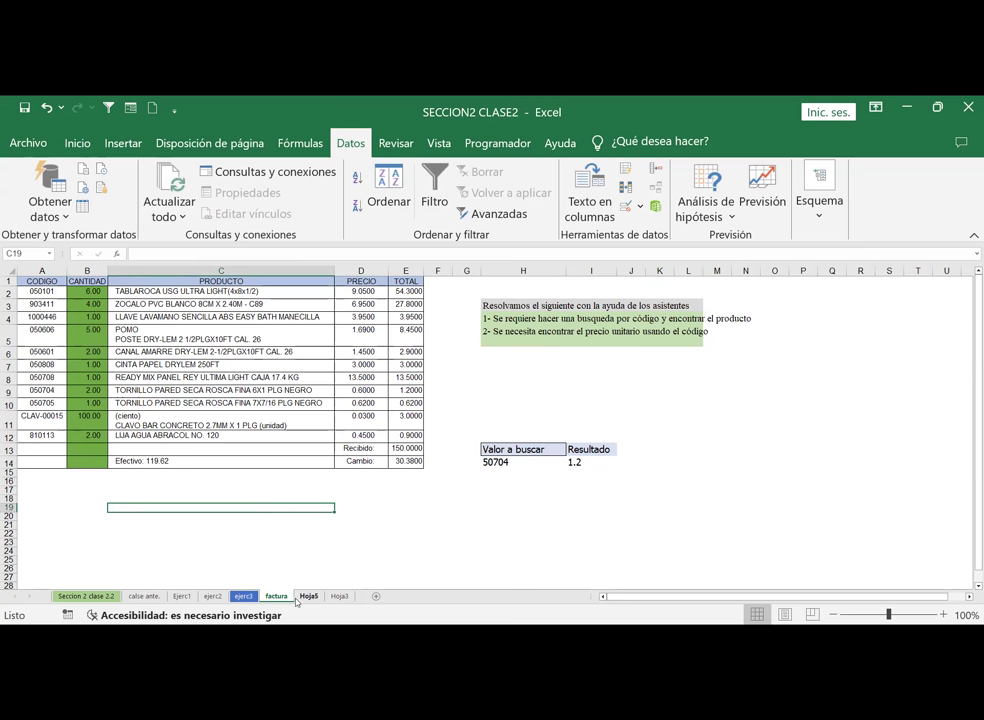
# Step: Browse through the workbook's sheets (Hoja5, calse ante., Hoja3) and settle on the factura sheet
pyautogui.hotkey('ctrl', 'pagedown')
pyautogui.hotkey('ctrl', 'pageup')
pyautogui.hotkey('ctrl', 'pageup')
pyautogui.hotkey('ctrl', 'pageup')
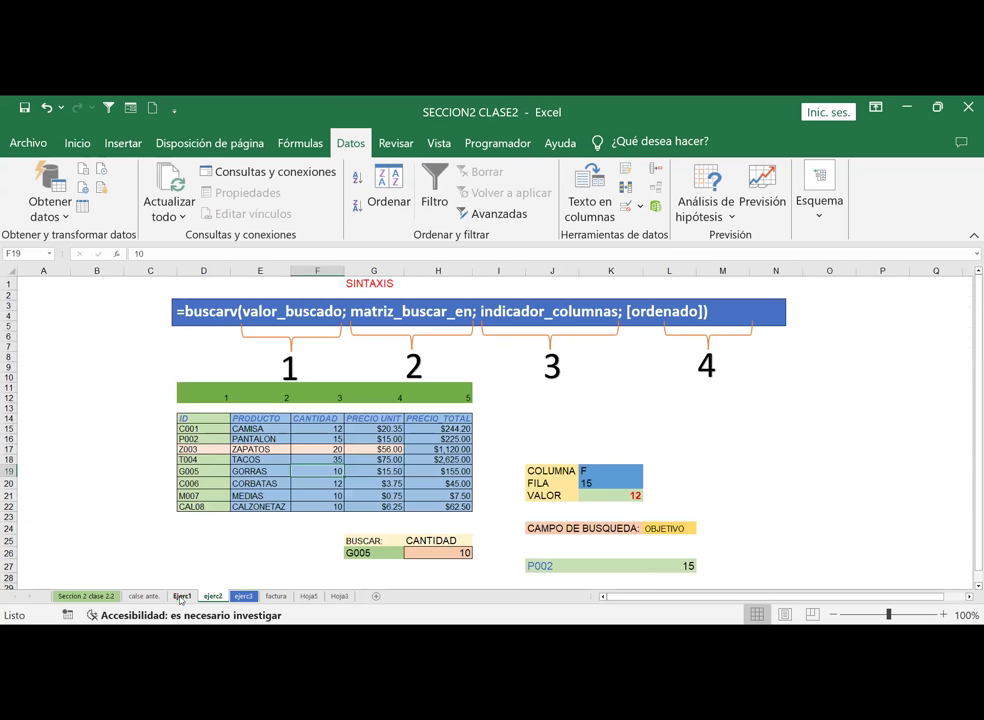
pyautogui.hotkey('ctrl', 'pageup')
pyautogui.hotkey('ctrl', 'pageup')
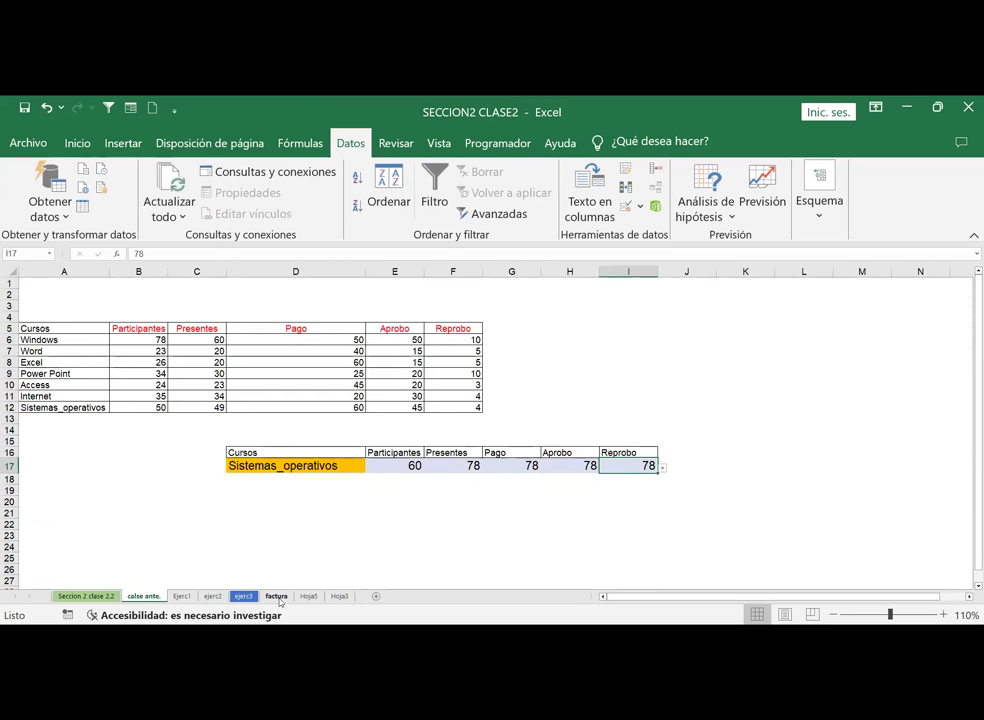
pyautogui.click(276, 596)
pyautogui.click(308, 596)
pyautogui.click(339, 596)
pyautogui.click(276, 596)
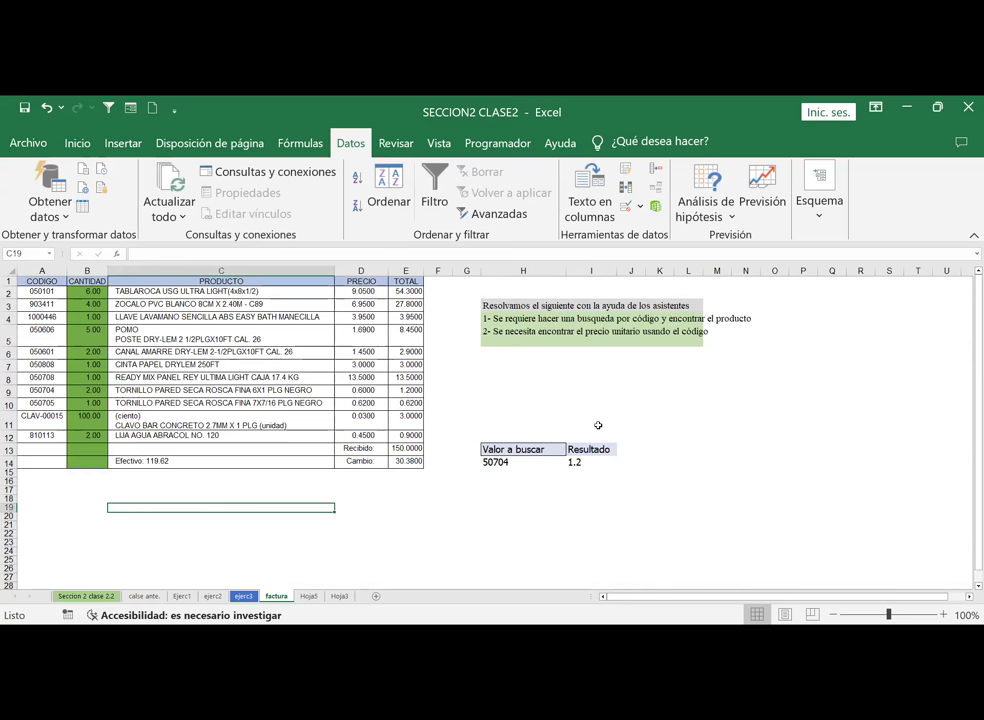
# Step: Give the lookup cells H14:I14 a light orange fill
pyautogui.moveTo(494, 462); pyautogui.dragTo(584, 463)
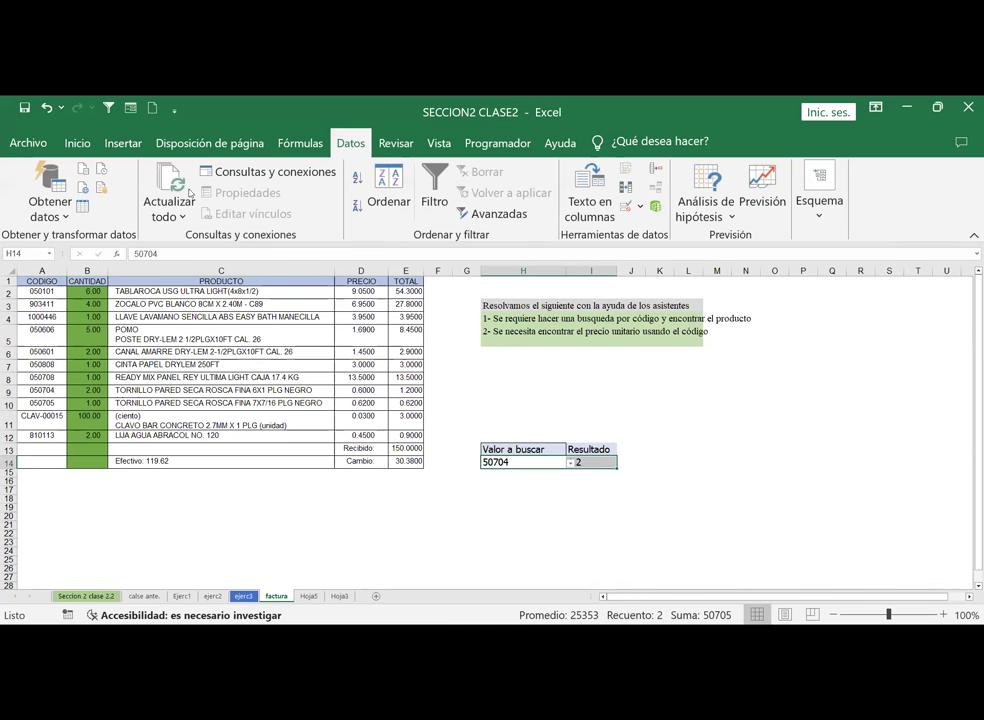
pyautogui.click(76, 143)
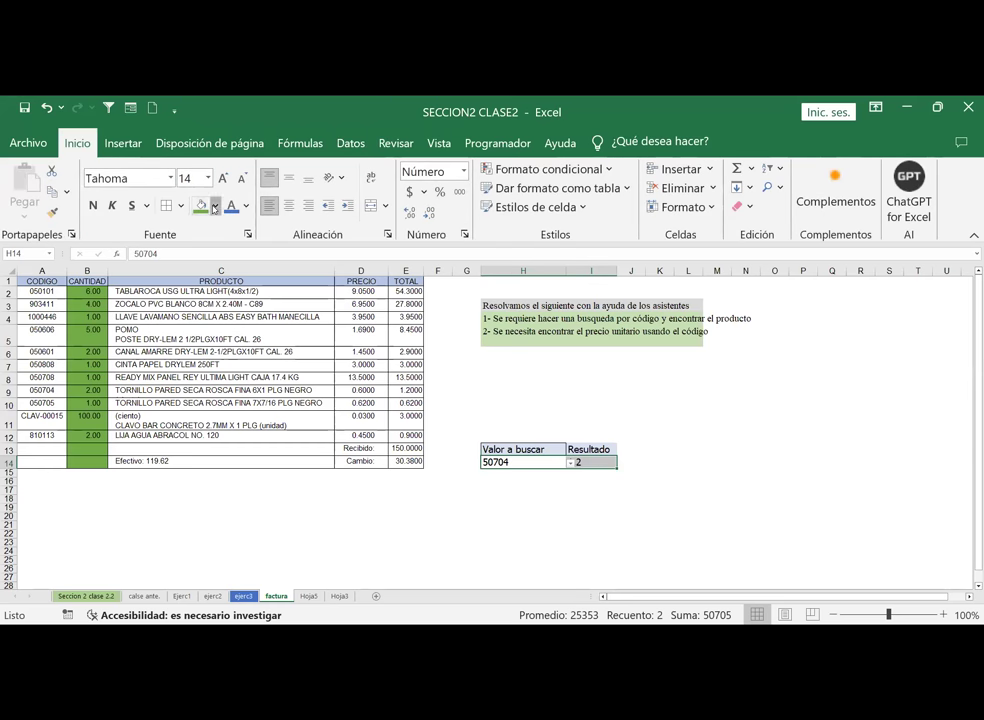
pyautogui.click(215, 206)
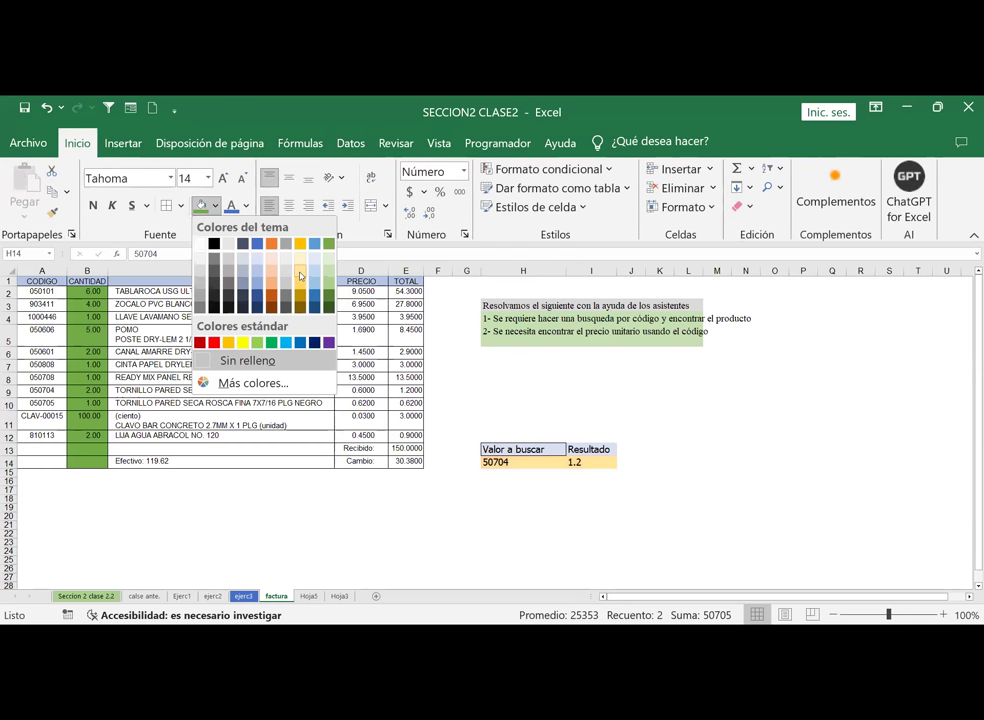
pyautogui.click(449, 497)
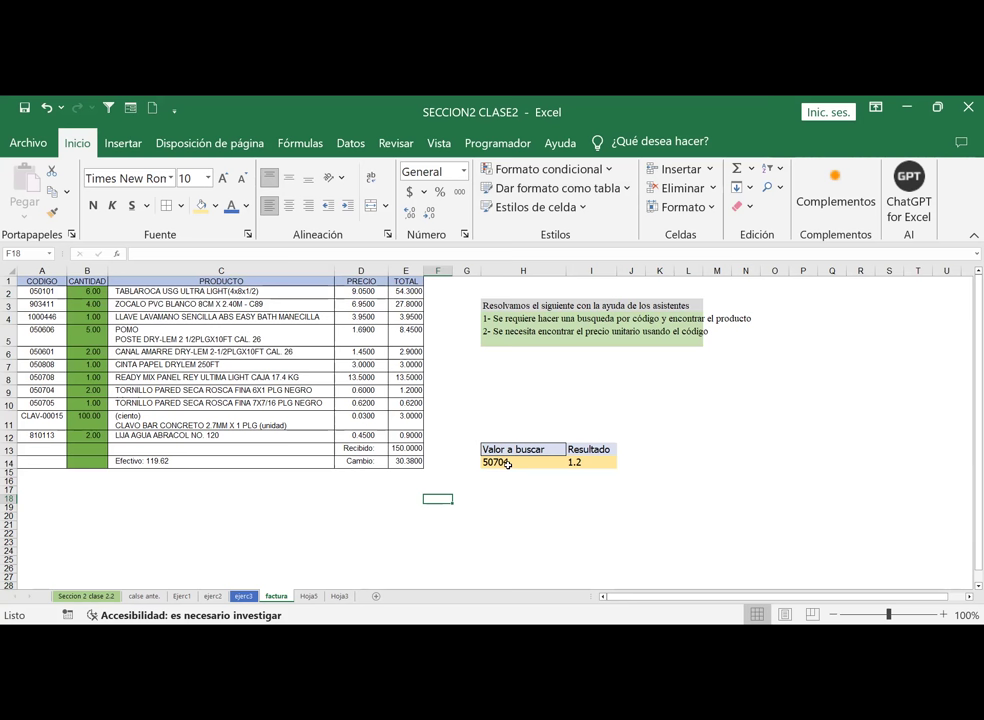
# Step: Check the 1.2 result for code 50704, view calse ante., Ejerc1 and ejerc2, then open Hoja3
pyautogui.click(507, 464)
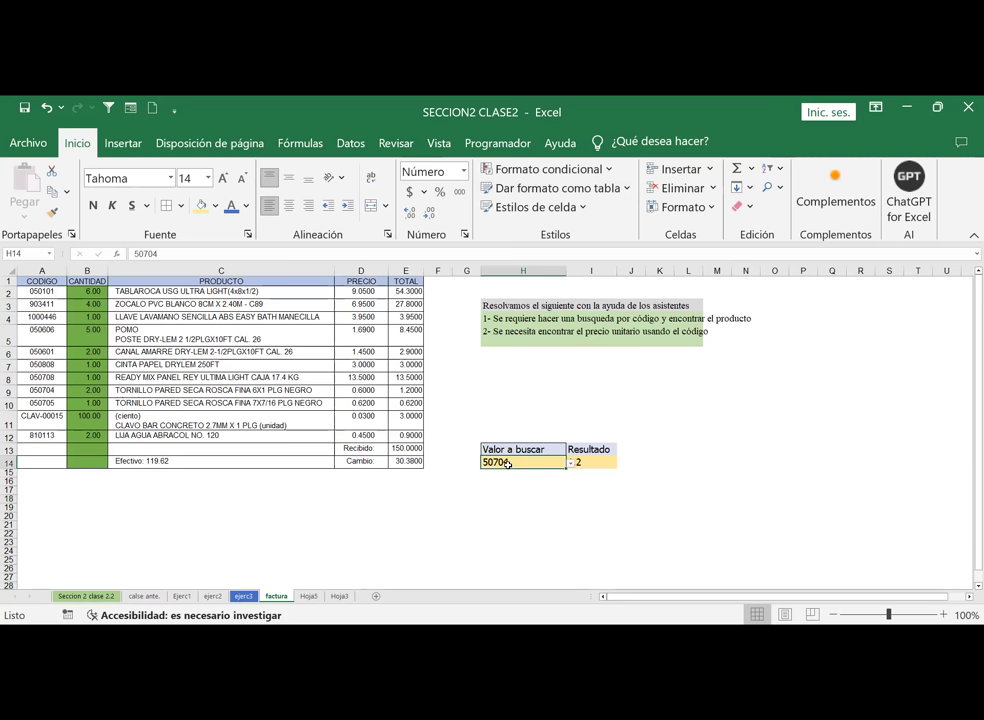
pyautogui.click(360, 481)
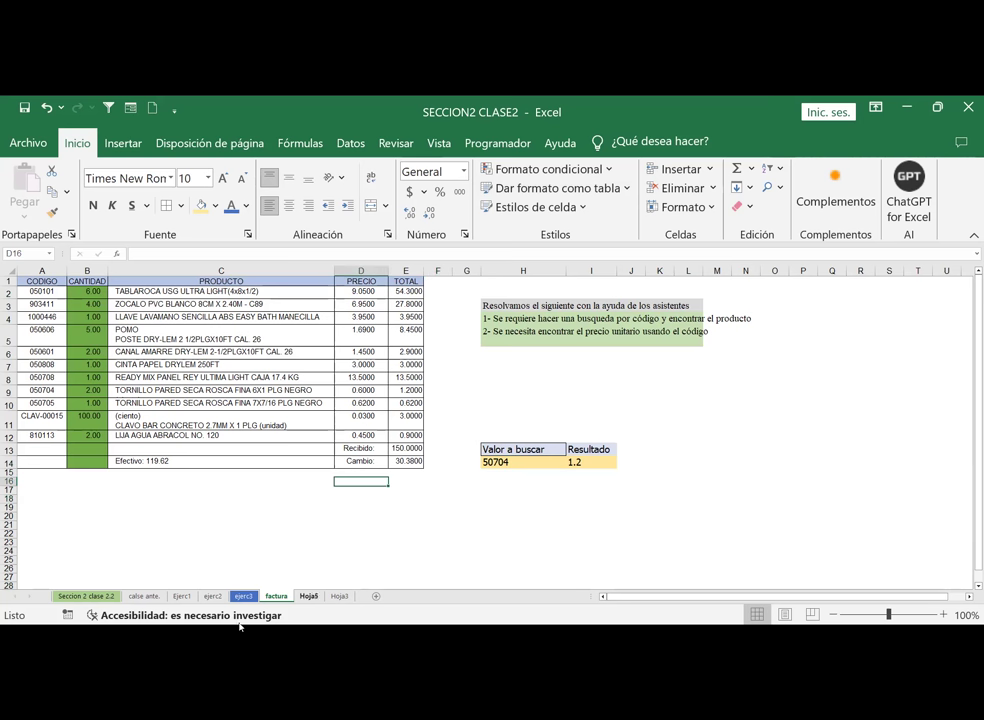
pyautogui.click(85, 596)
pyautogui.click(145, 596)
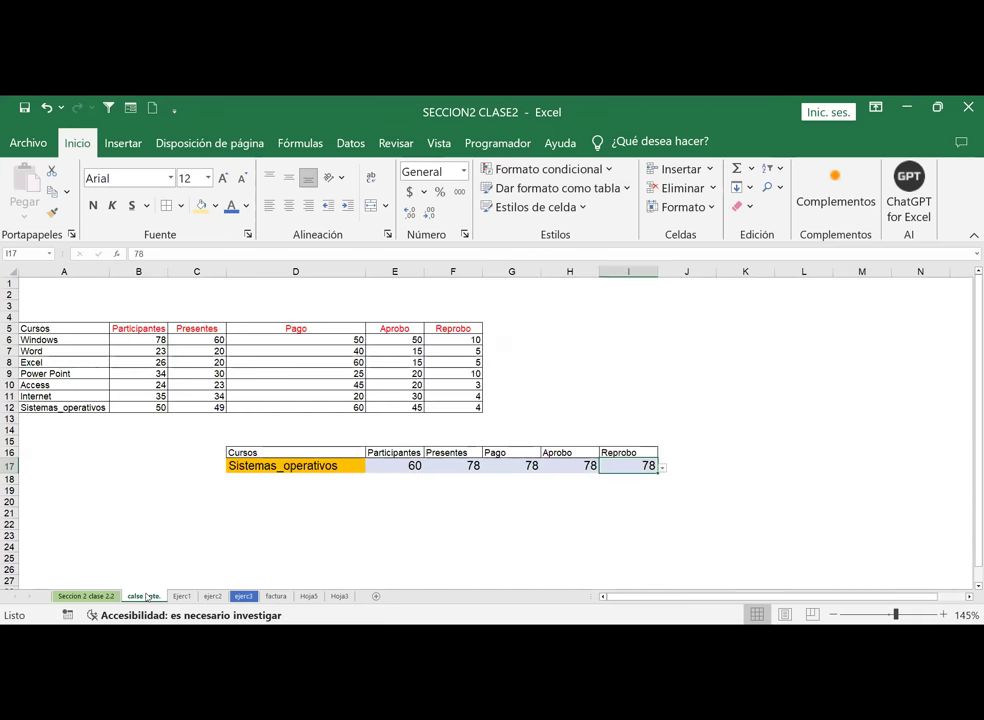
pyautogui.click(182, 596)
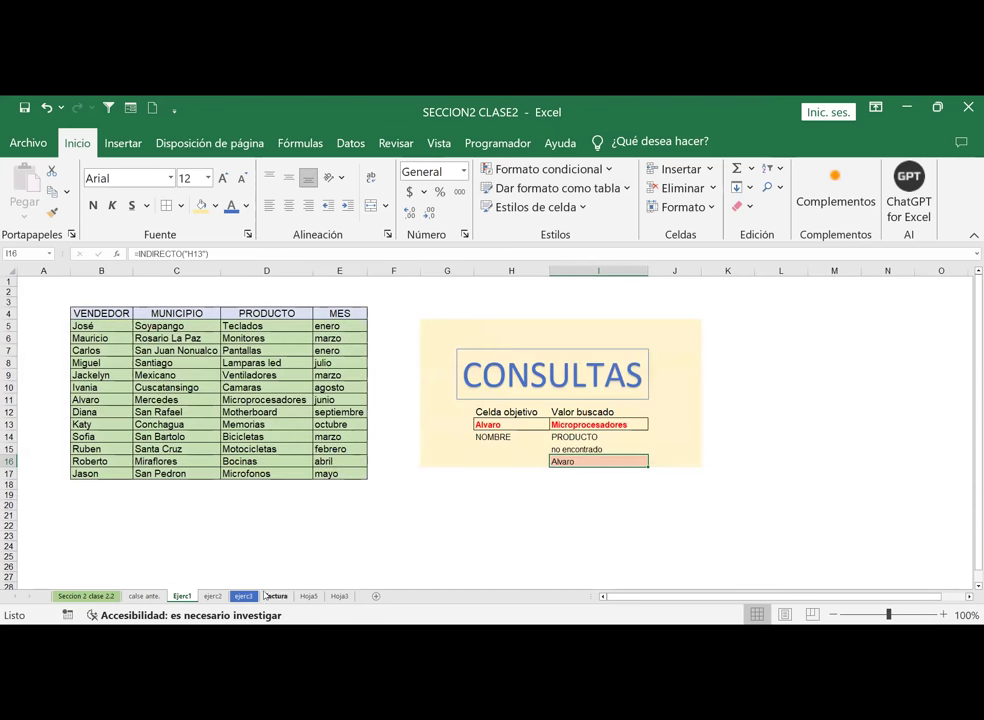
pyautogui.click(212, 596)
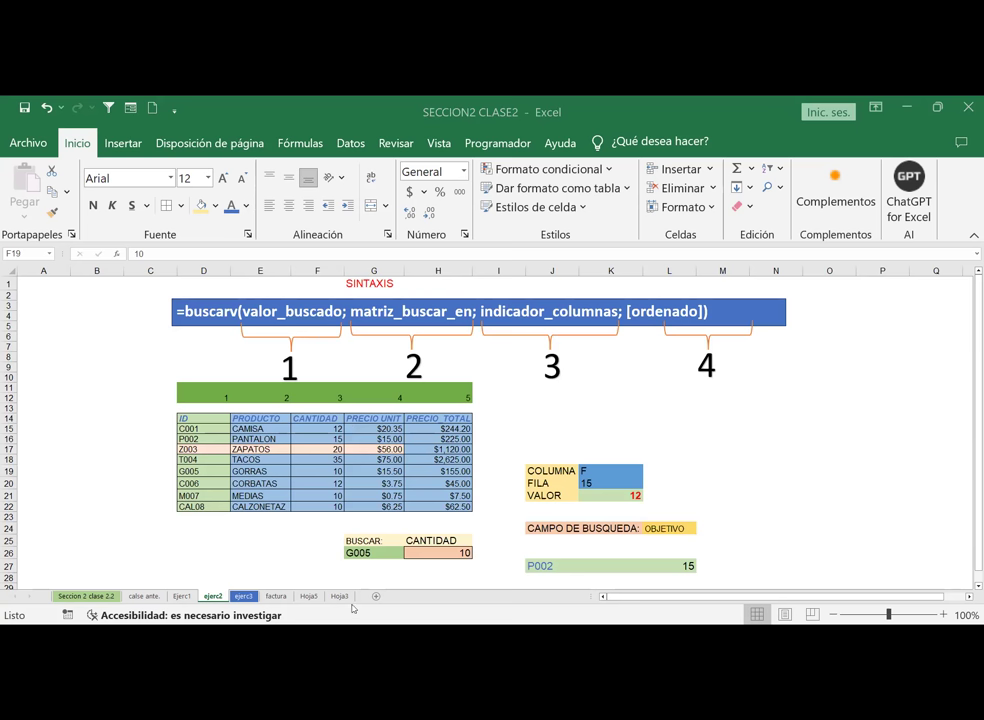
pyautogui.click(337, 598)
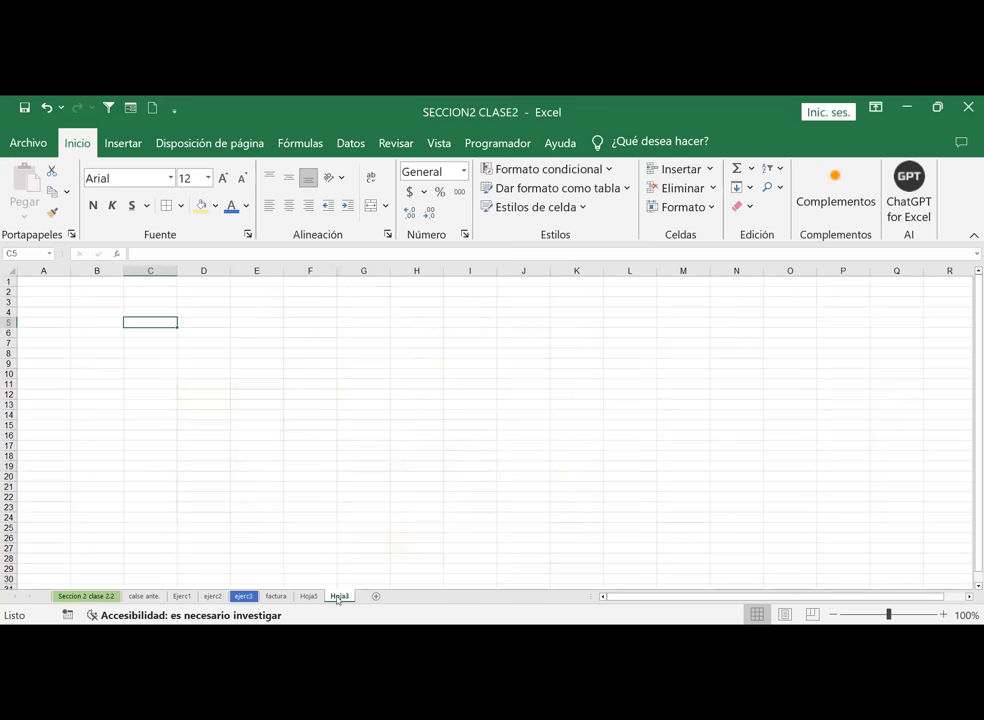
# Step: Add a Hoja7 sheet, then enter headings ID, ASIGNATURA and NOTA across E7:G7 on Hoja3
pyautogui.click(237, 345)
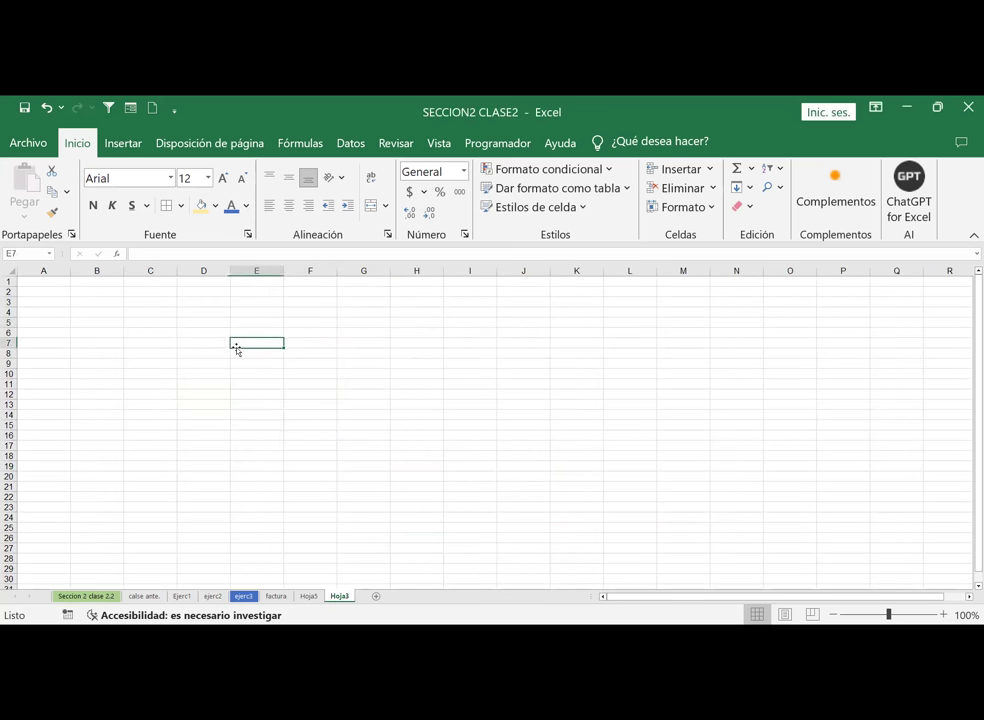
pyautogui.click(376, 596)
pyautogui.click(340, 596)
pyautogui.write('ID')
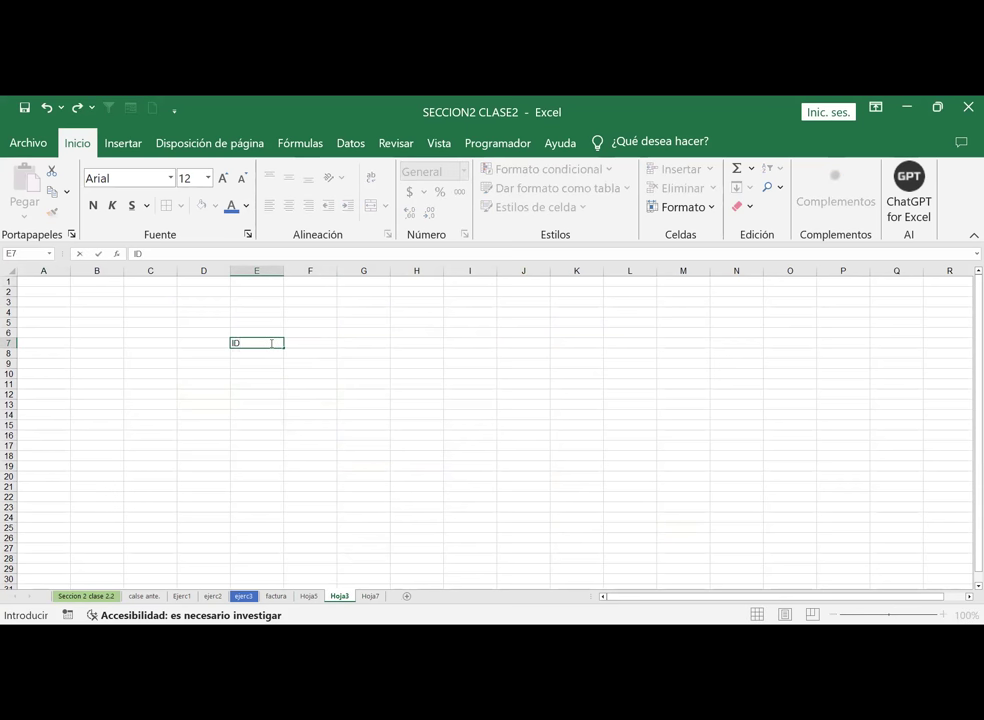
pyautogui.press('Tab')
pyautogui.write('ASIGNATURA')
pyautogui.hotkey('ctrl', 'Return')
pyautogui.press('Tab')
pyautogui.write('NOTA')
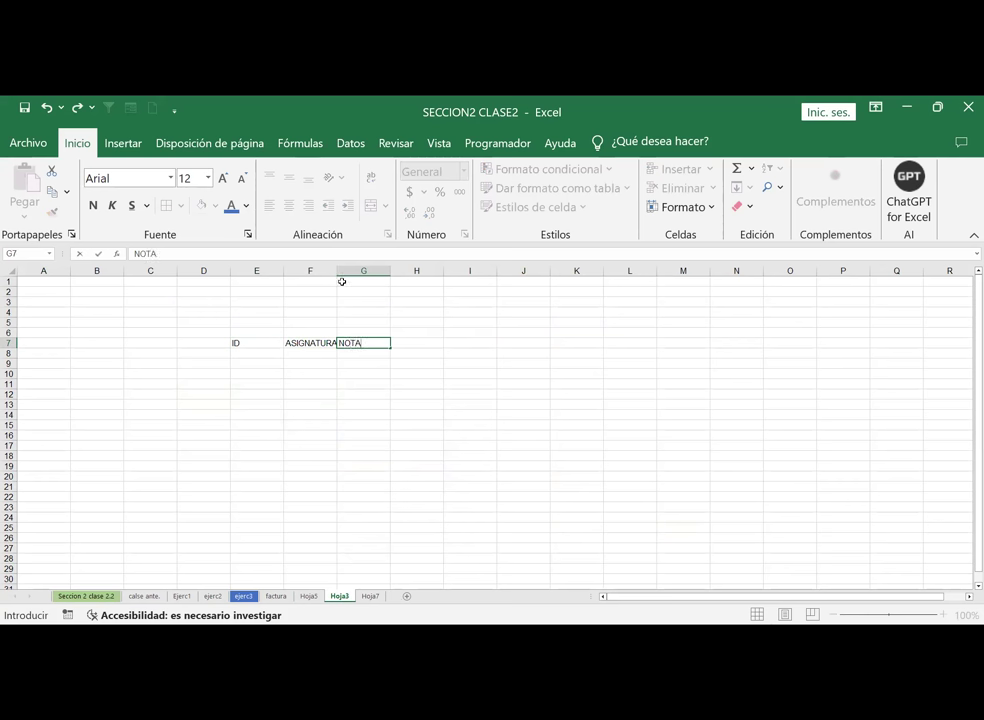
pyautogui.moveTo(360, 271); pyautogui.dragTo(356, 283)
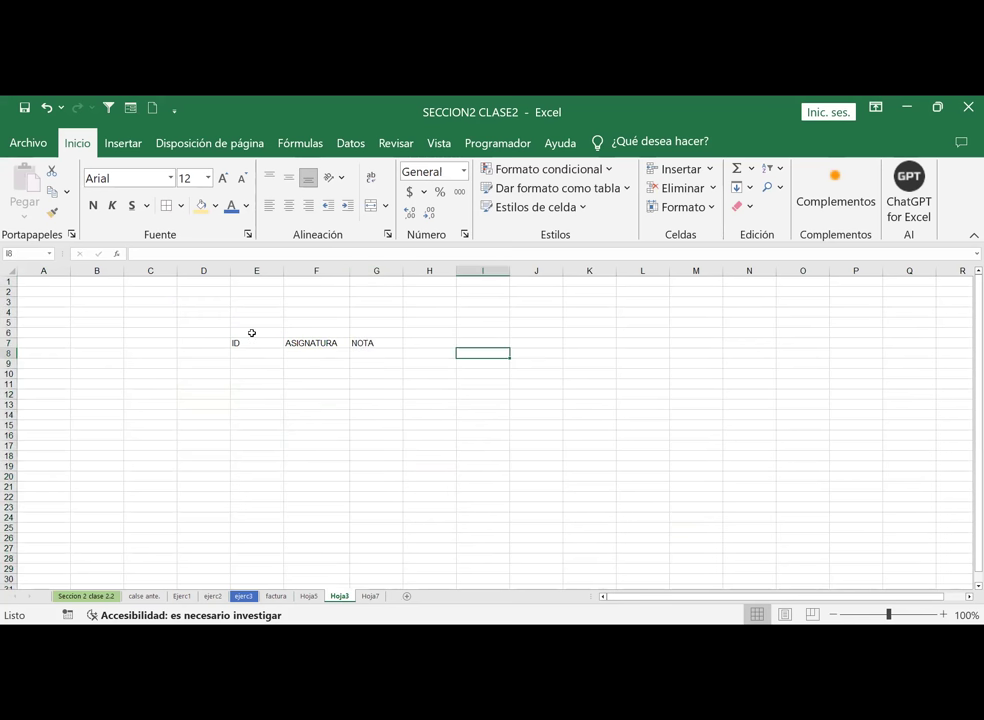
# Step: Enlarge the heading font in E7:G11, widen column F, and preview Page Layout before returning to Normal
pyautogui.moveTo(250, 343); pyautogui.dragTo(389, 380)
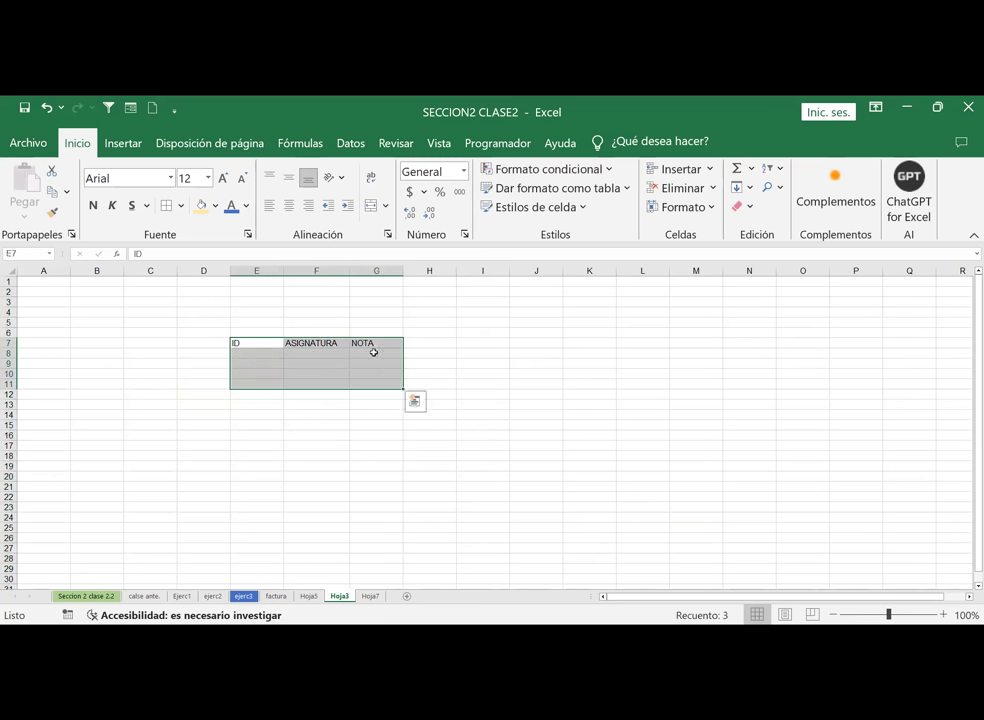
pyautogui.click(223, 179)
pyautogui.click(316, 455)
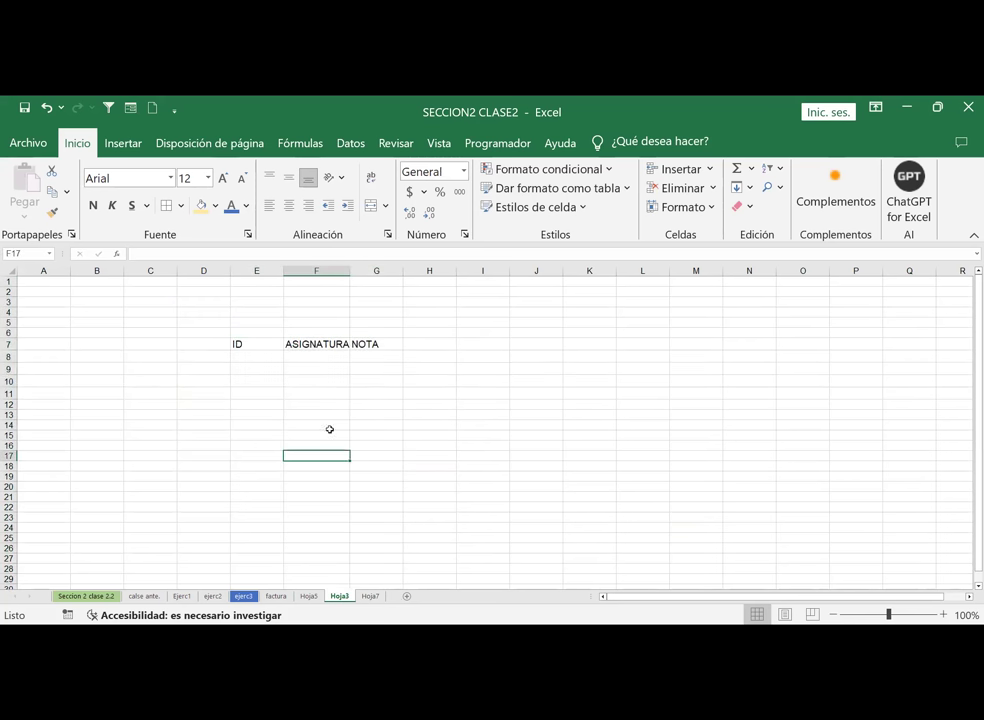
pyautogui.moveTo(348, 272); pyautogui.dragTo(348, 272)
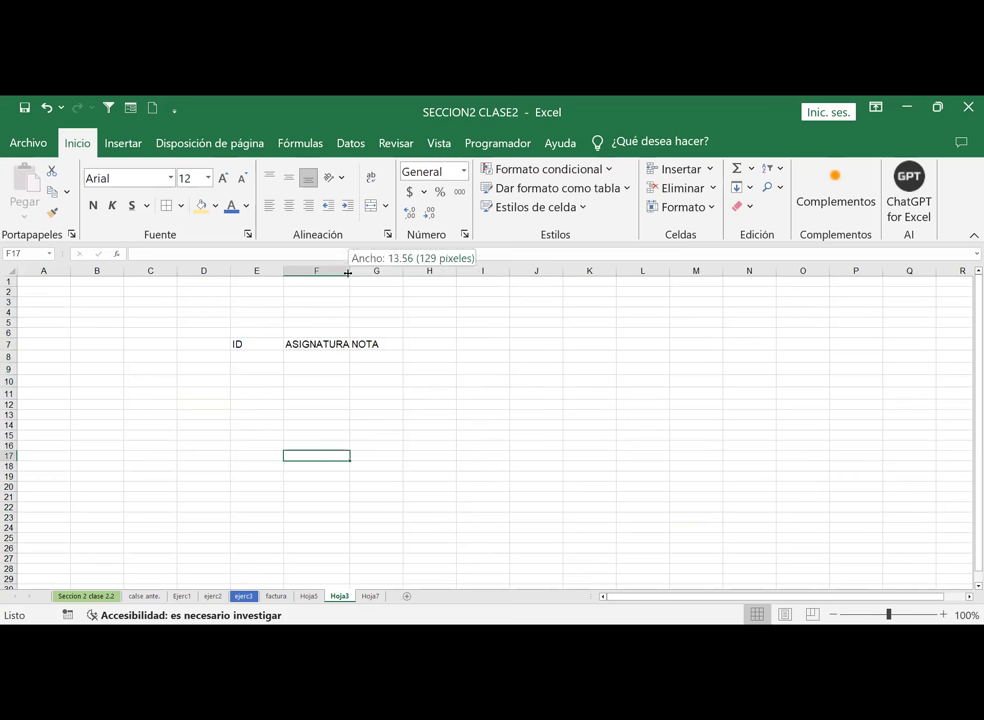
pyautogui.click(439, 143)
pyautogui.click(127, 183)
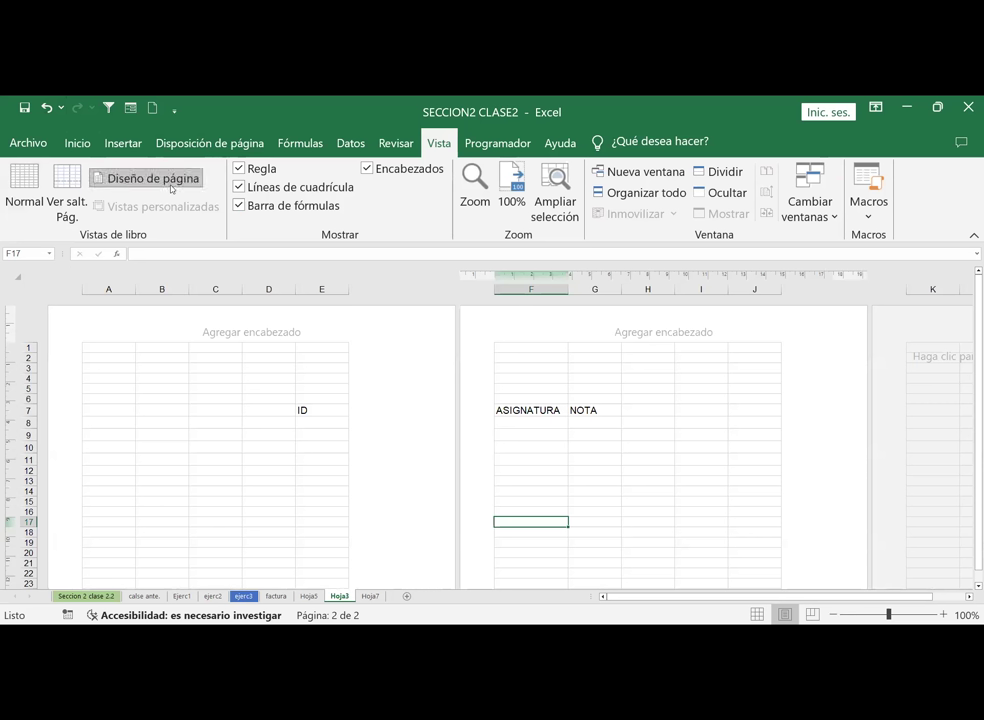
pyautogui.click(17, 181)
pyautogui.click(338, 333)
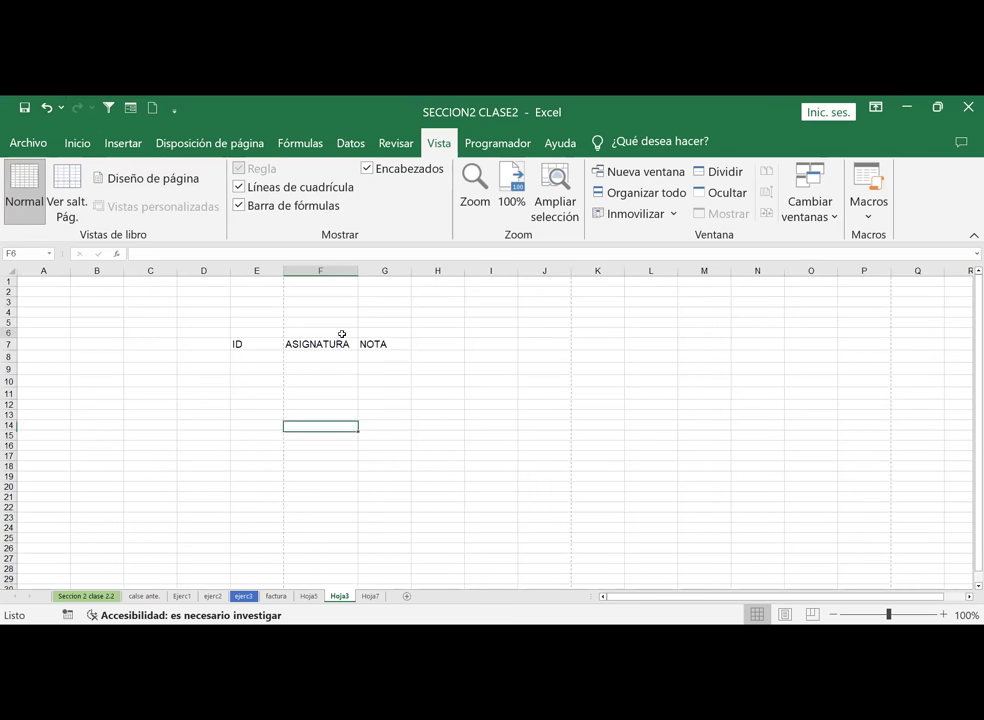
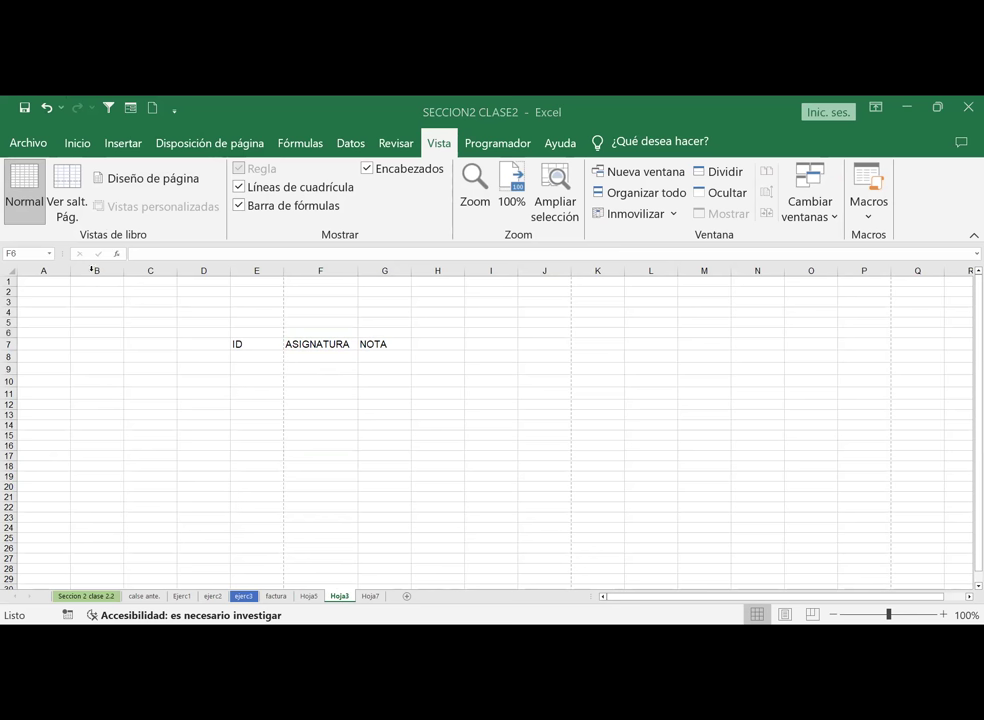
# Step: Delete the empty columns B and C, then select the header and data range C7:E14
pyautogui.moveTo(92, 269); pyautogui.dragTo(150, 270)
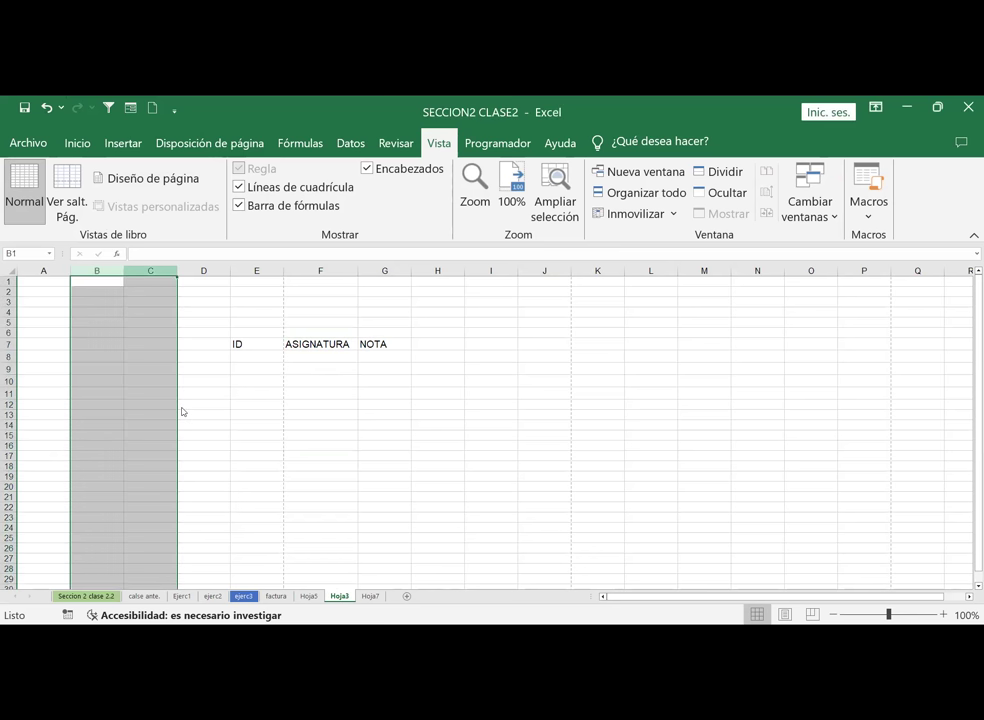
pyautogui.hotkey('ctrl', '-')
pyautogui.click(277, 424)
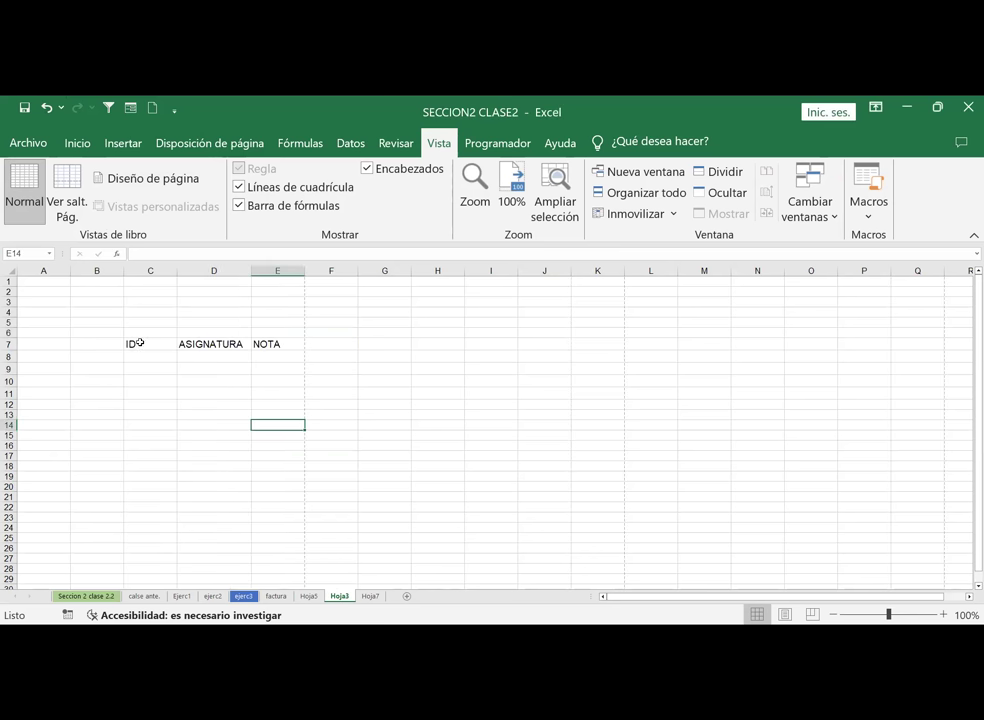
pyautogui.moveTo(130, 344); pyautogui.dragTo(279, 429)
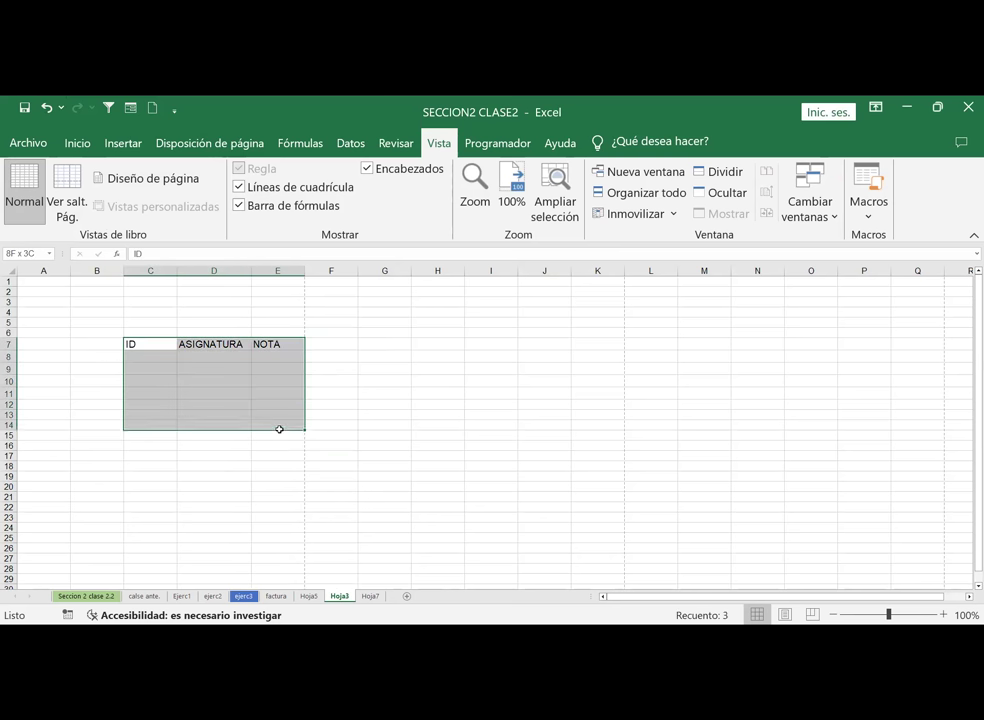
# Step: Convert C7:E14 into a table using its first row (ID, ASIGNATURA, NOTA) as headers
pyautogui.click(121, 147)
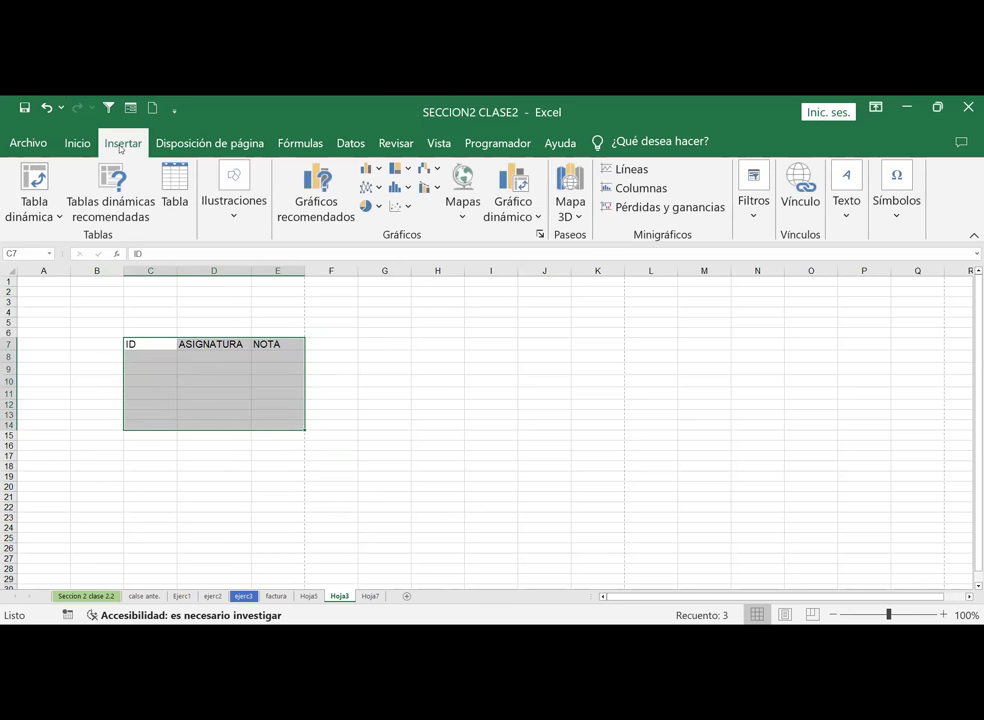
pyautogui.click(172, 182)
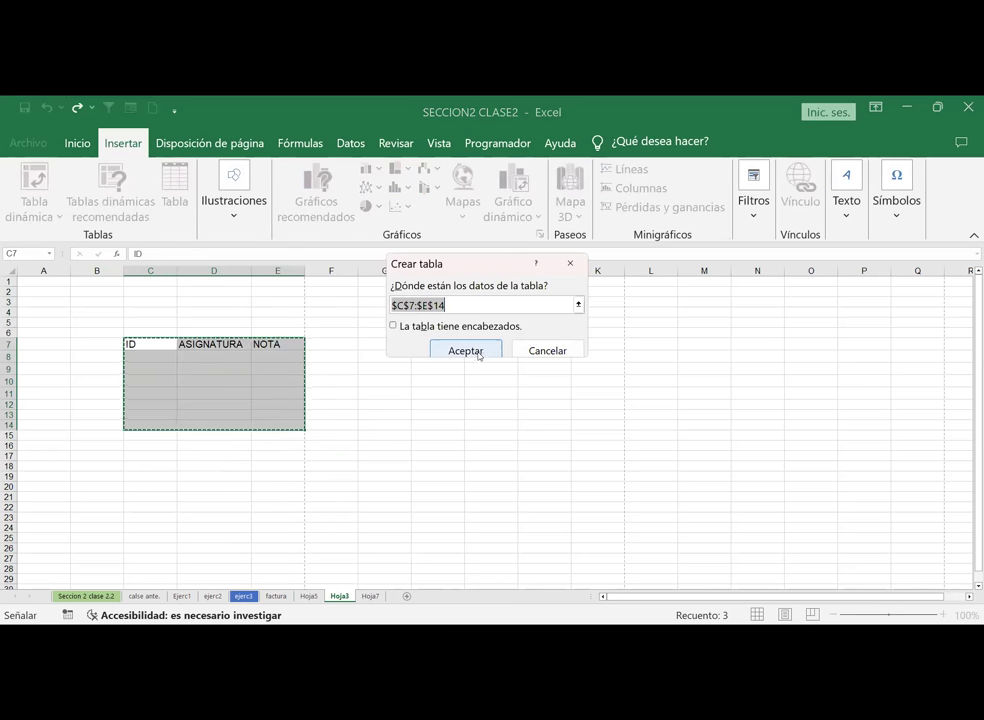
pyautogui.click(393, 326)
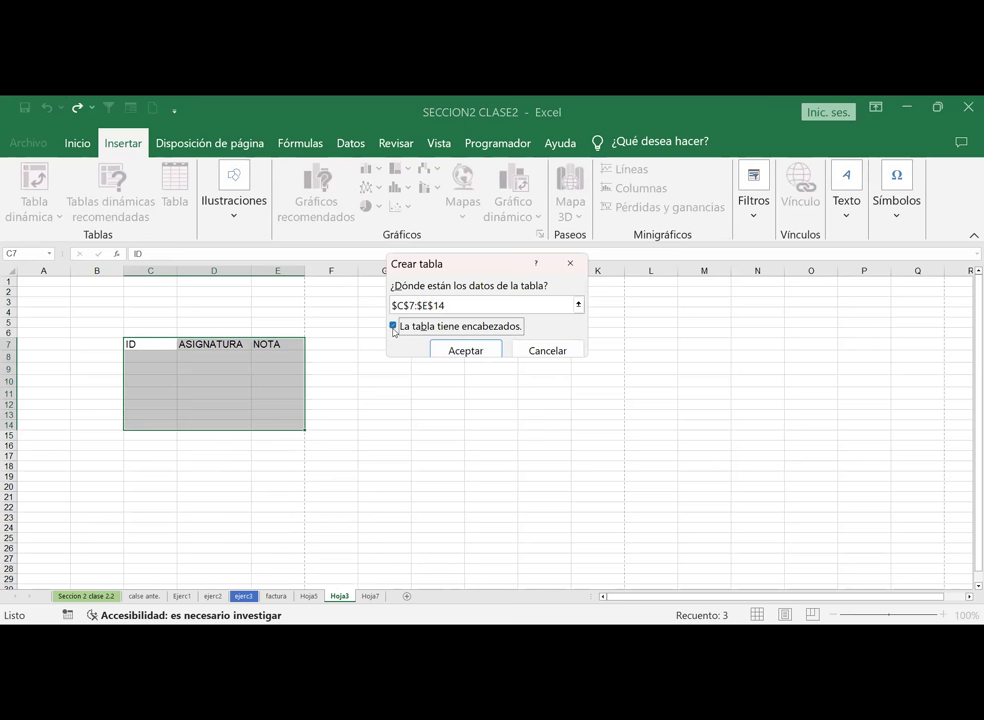
pyautogui.click(455, 351)
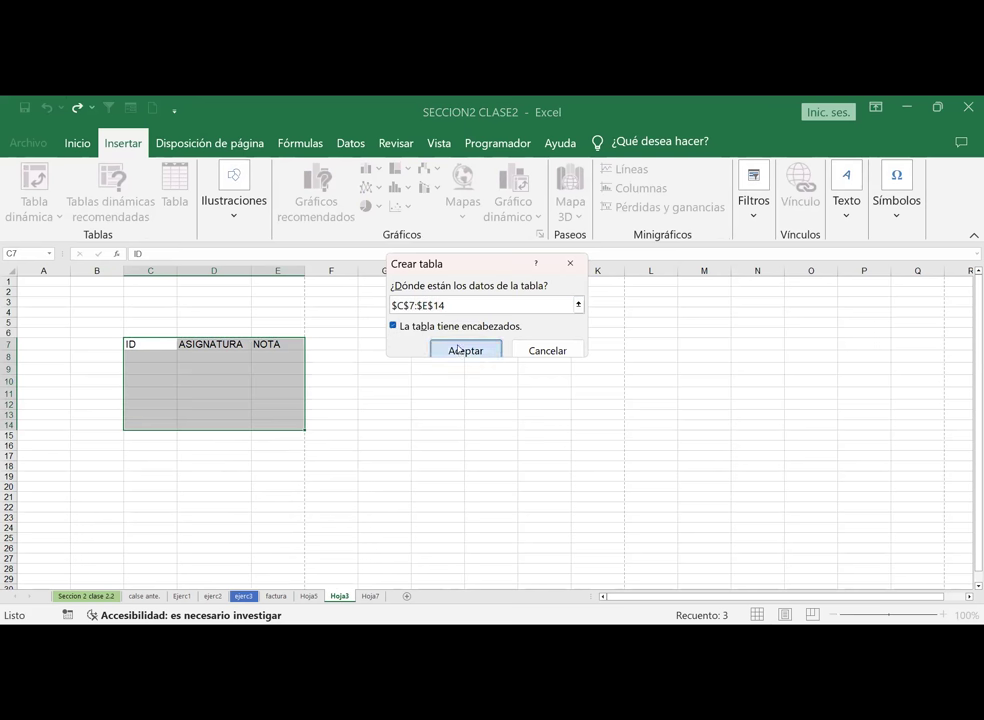
pyautogui.click(438, 413)
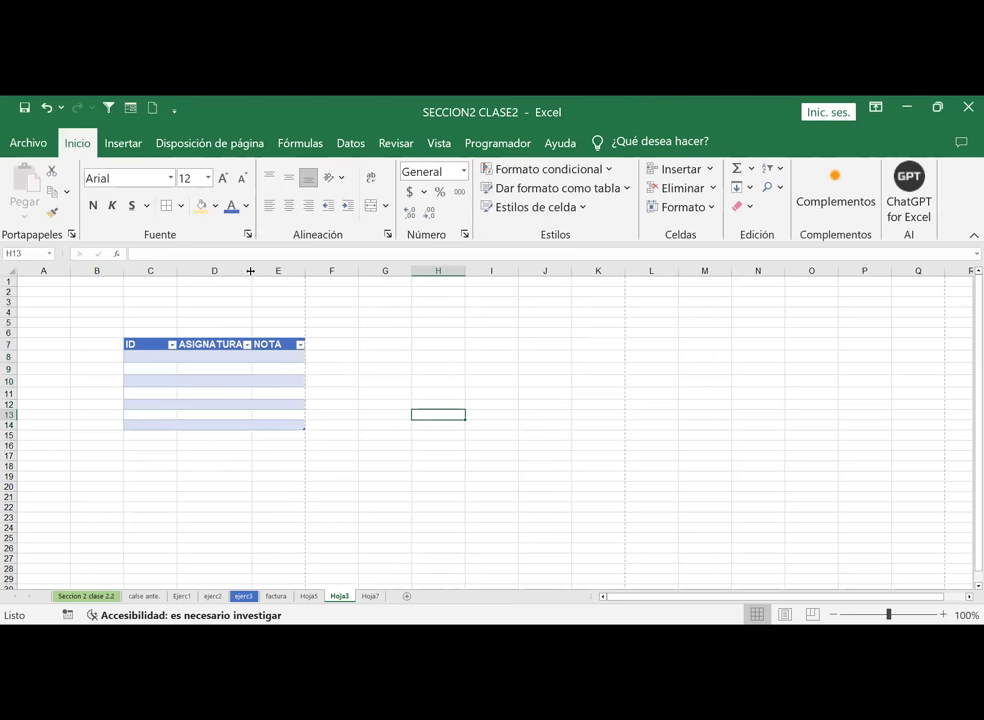
# Step: Widen column D and select the table cells C7:E13
pyautogui.moveTo(250, 271); pyautogui.dragTo(267, 271)
pyautogui.click(150, 340)
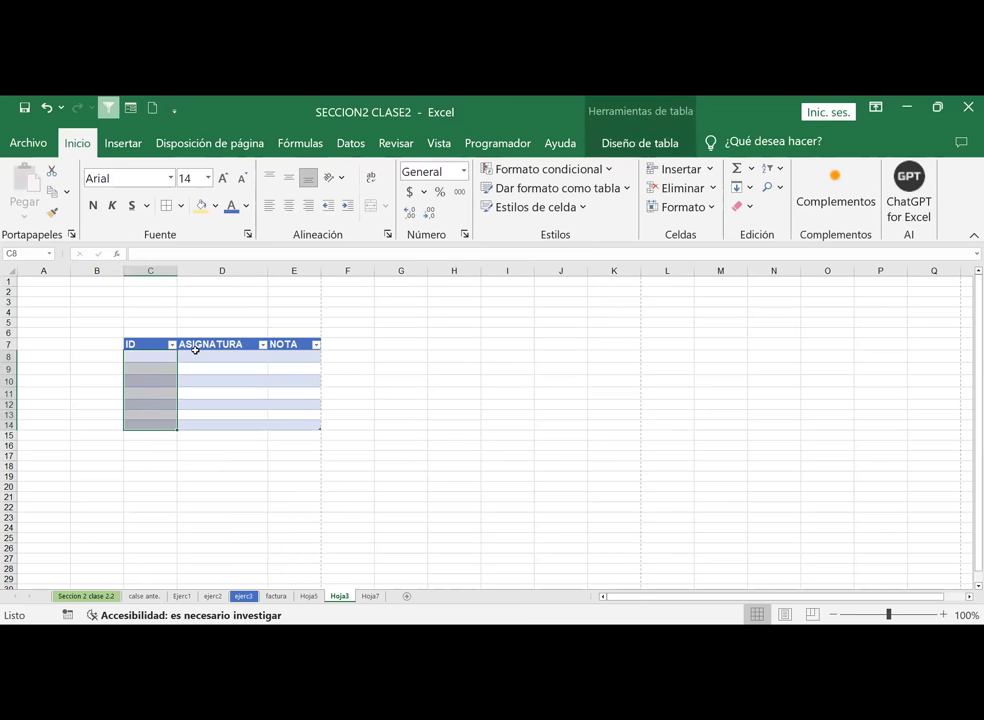
pyautogui.moveTo(147, 347); pyautogui.dragTo(303, 424)
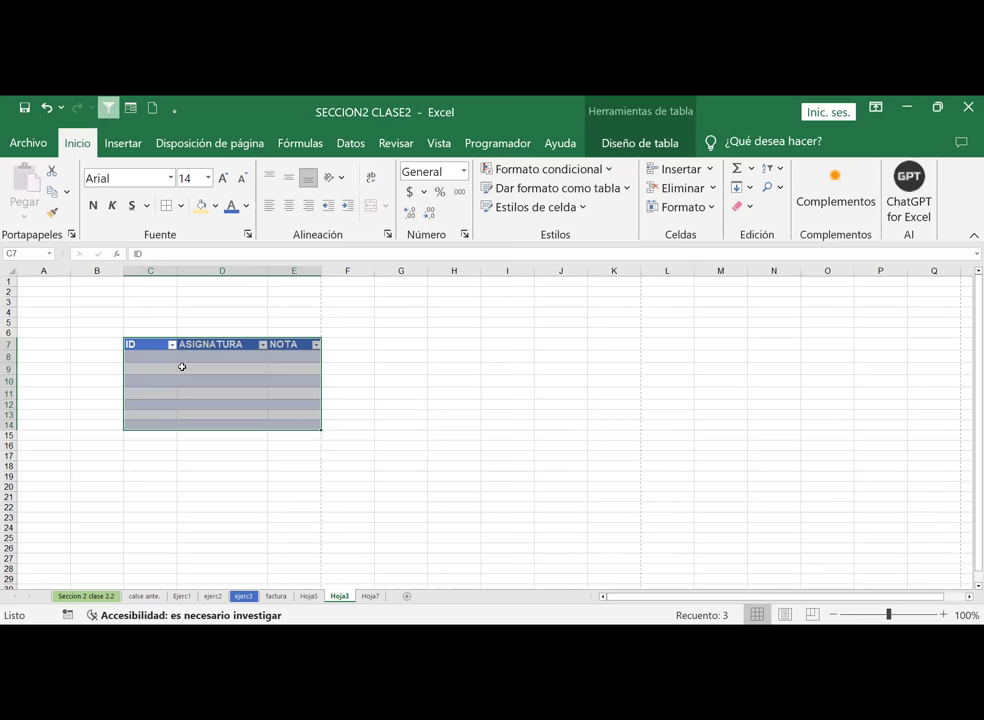
pyautogui.click(350, 303)
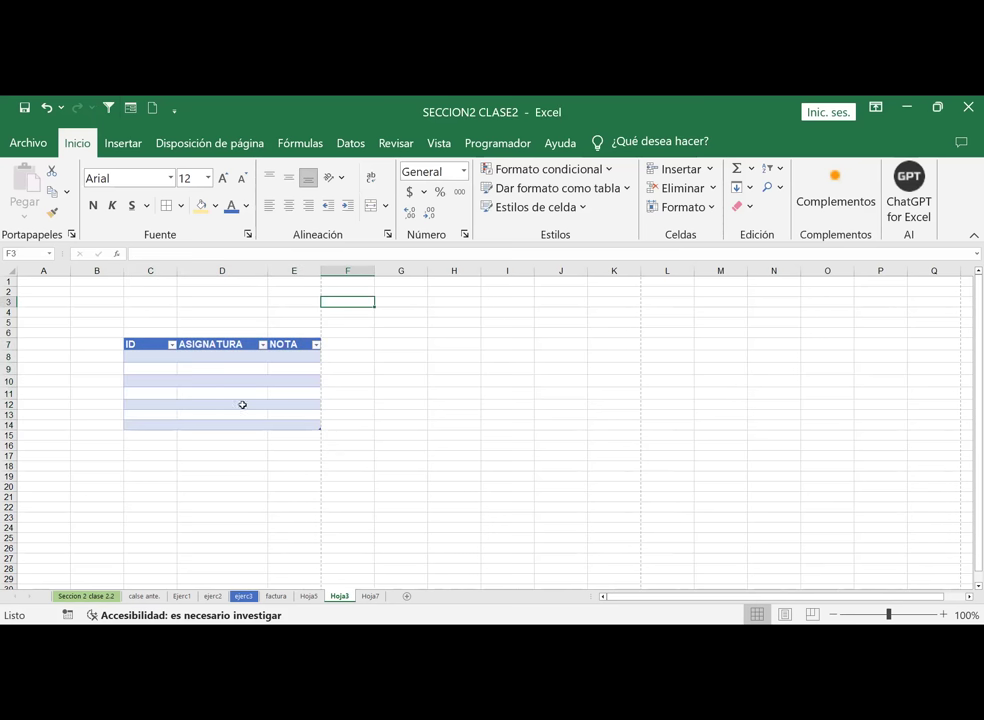
# Step: Enter IDs 1 through 7 down the ID column starting at C8
pyautogui.click(151, 358)
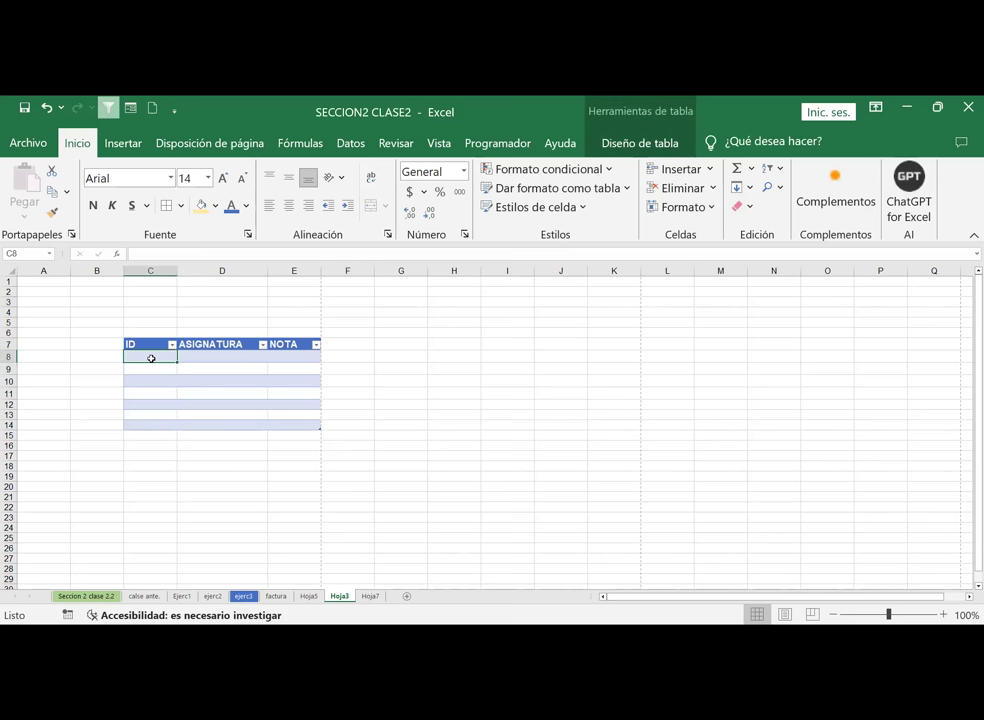
pyautogui.write('1 2 3 4 5 6 7')
pyautogui.press('Return')
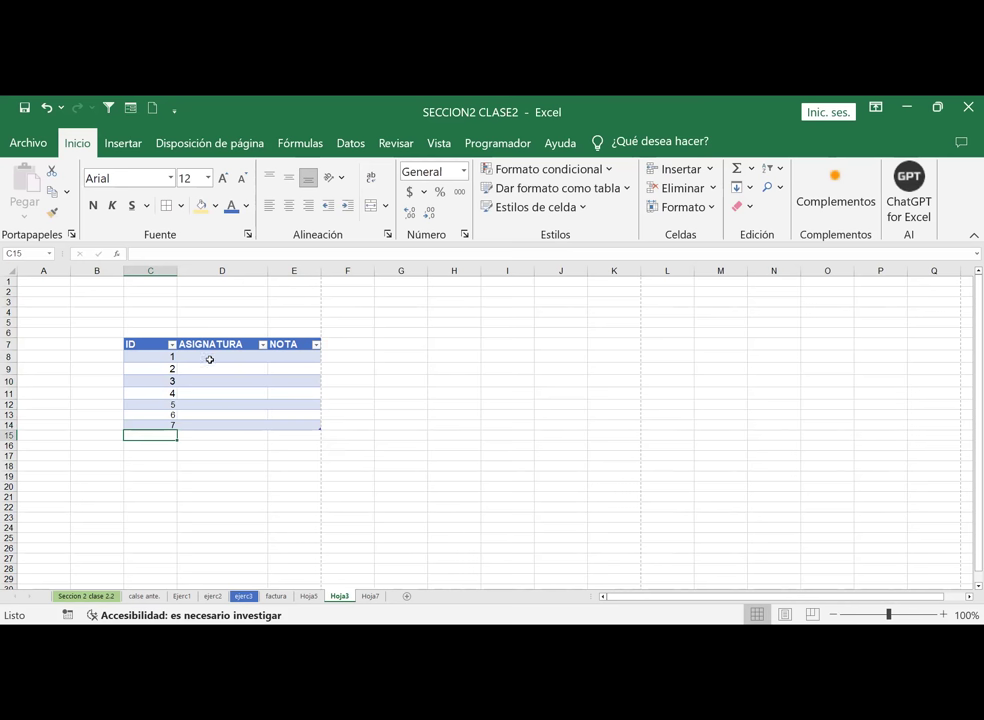
# Step: Type subjects Mecanica, Inglés I, Inglés Técnico and Sistemas down the ASIGNATURA column from D8
pyautogui.click(210, 357)
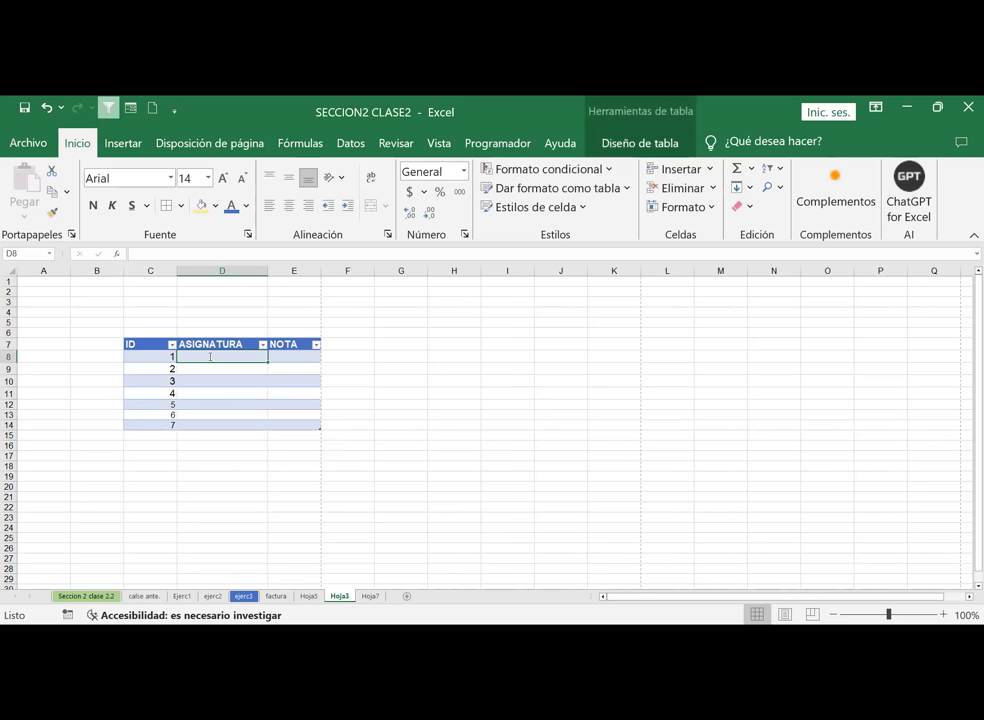
pyautogui.write('Mecanica')
pyautogui.press('Return')
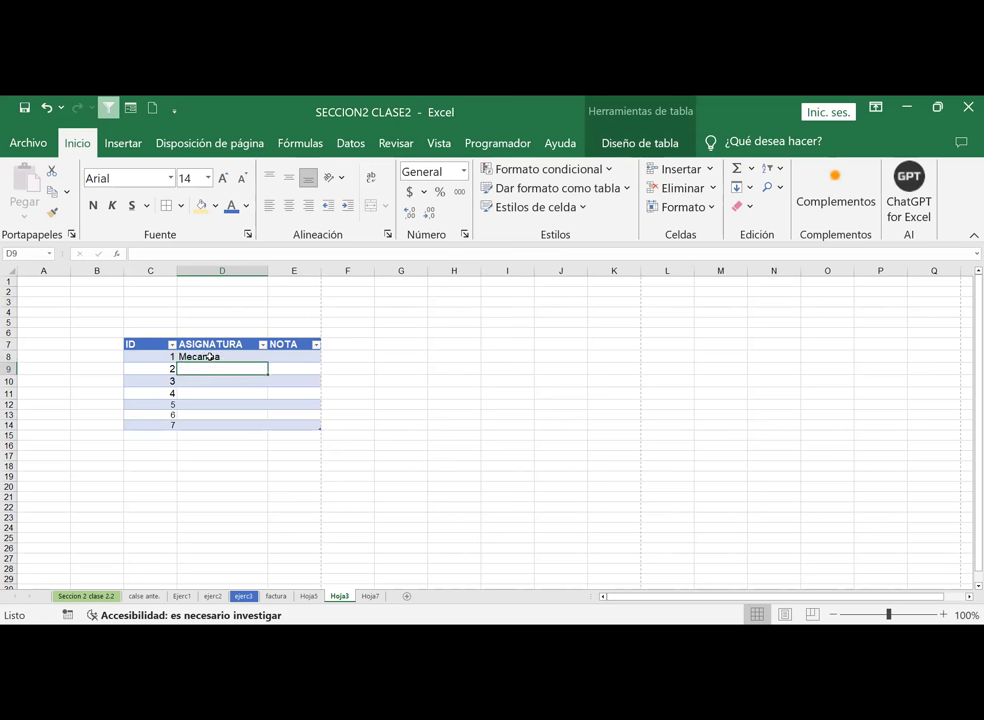
pyautogui.write('Ing')
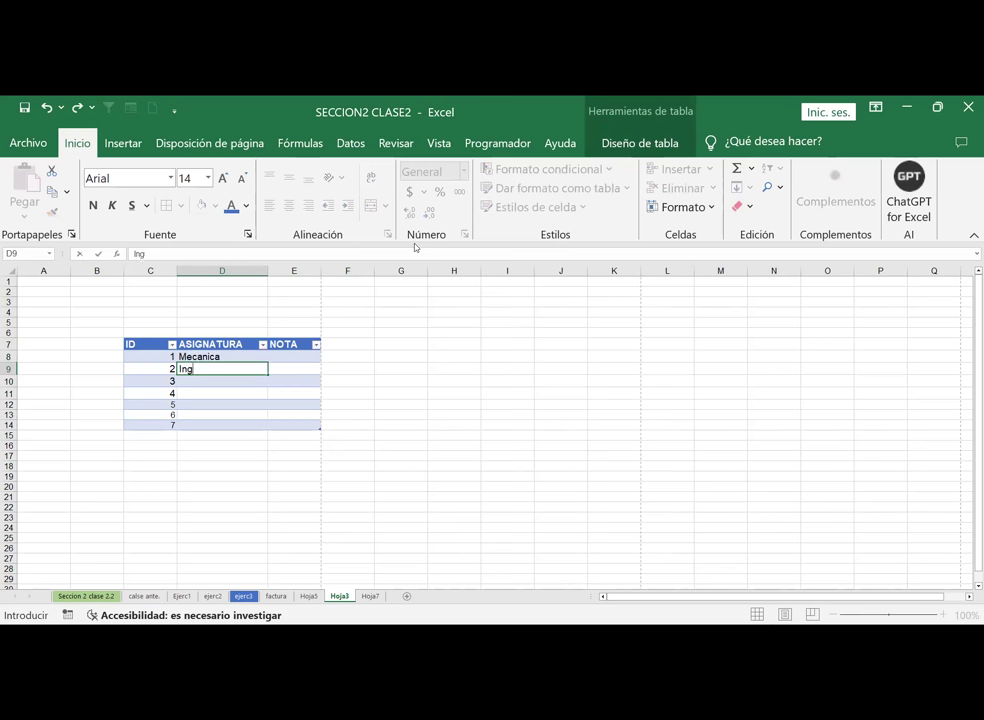
pyautogui.write('lés I')
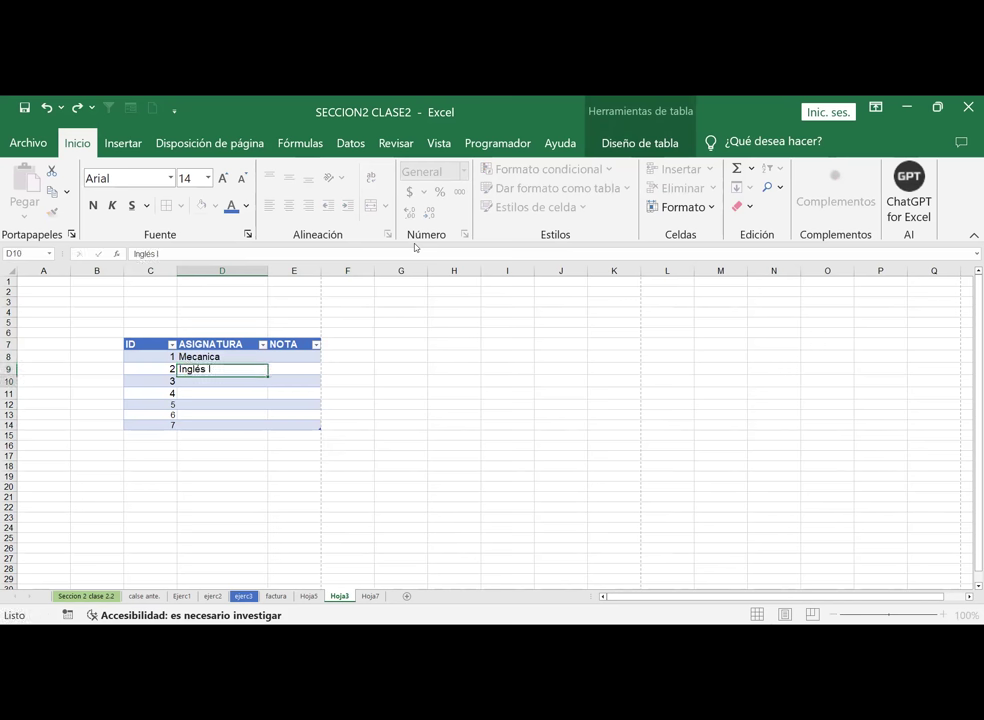
pyautogui.press('Return')
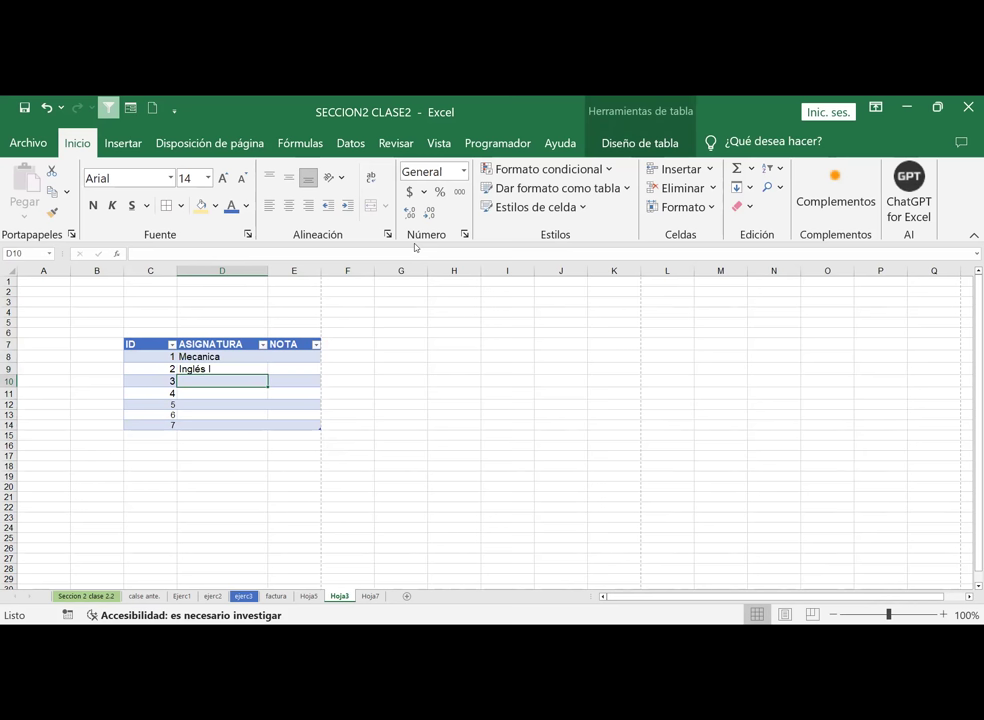
pyautogui.write('iNGlés I')
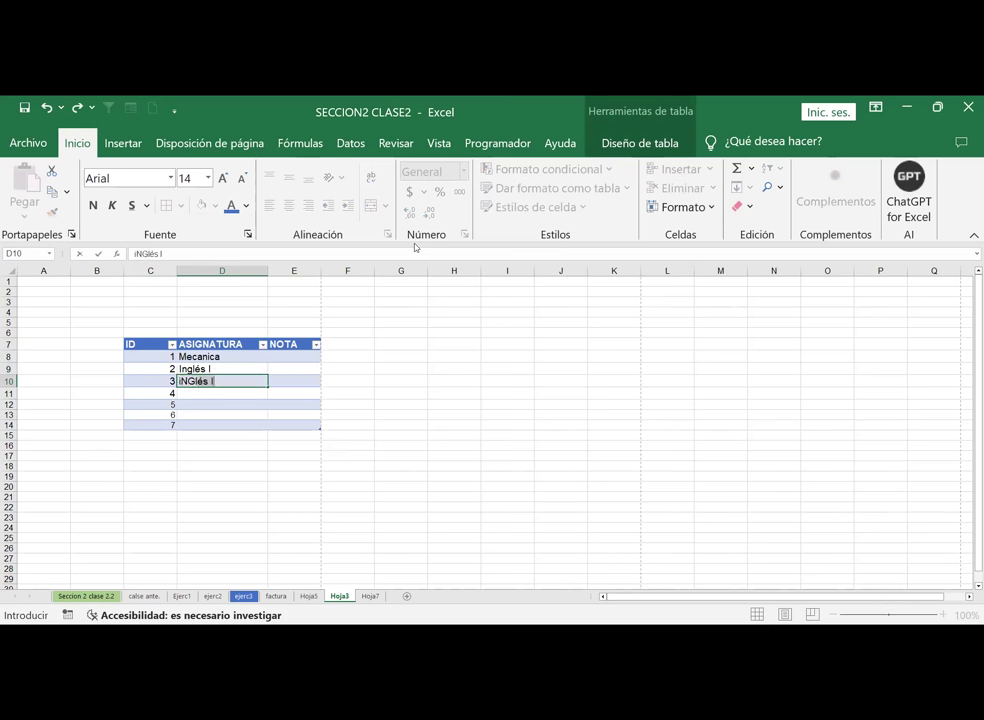
pyautogui.press('BackSpace')
pyautogui.press('BackSpace')
pyautogui.press('BackSpace')
pyautogui.write('Inglés ')
pyautogui.write('T')
pyautogui.write('écnico')
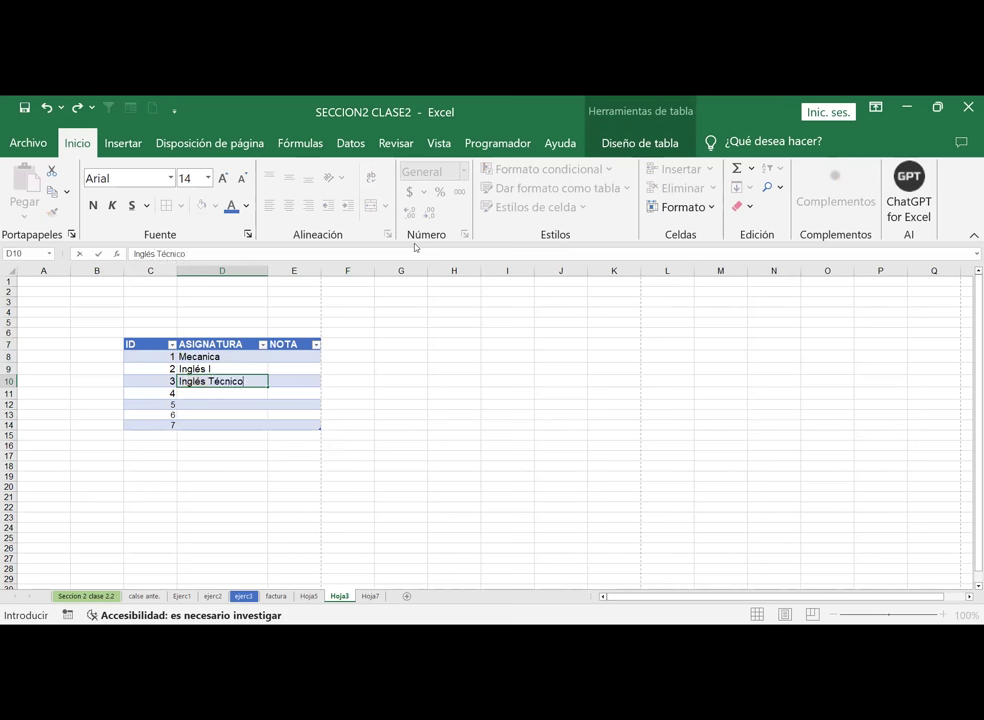
pyautogui.press('Return')
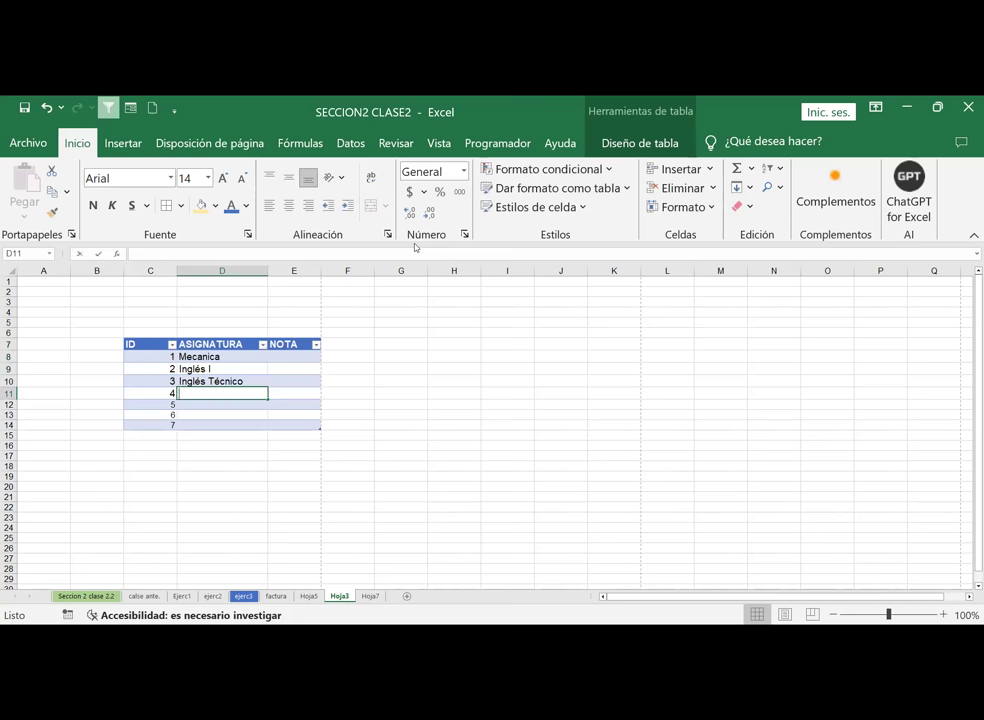
pyautogui.write('Sistemas')
pyautogui.press('Return')
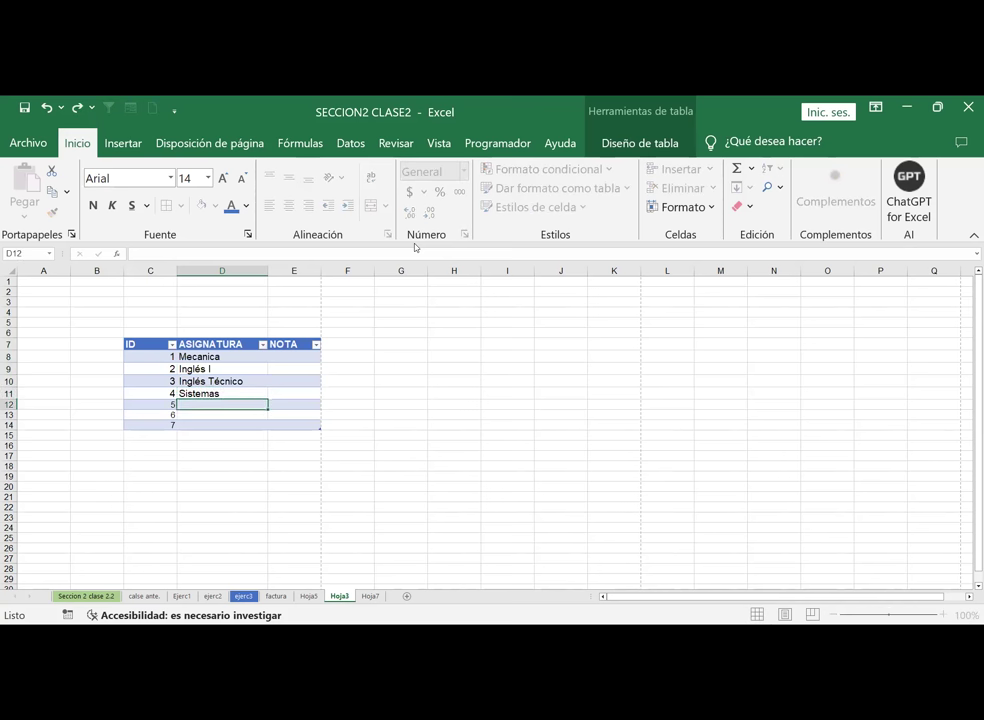
# Step: Add the subjects Lógica and Reading and conversation, and widen column D to fit
pyautogui.write('Logi')
pyautogui.press('BackSpace')
pyautogui.press('BackSpace')
pyautogui.press('BackSpace')
pyautogui.press('BackSpace')
pyautogui.press('BackSpace')
pyautogui.write('ógica')
pyautogui.press('Return')
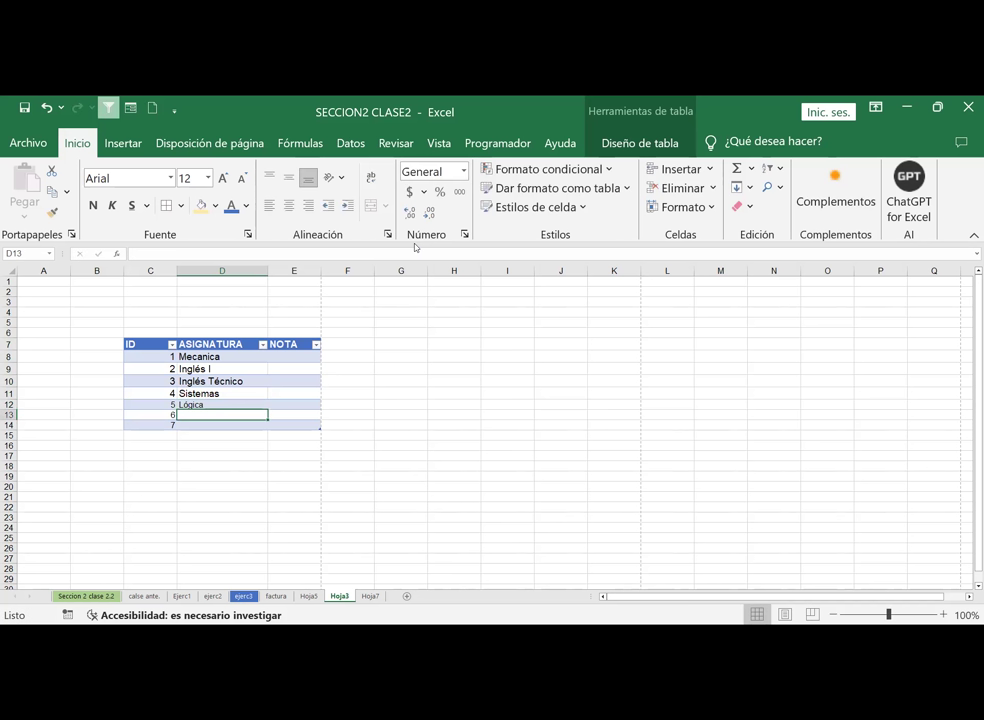
pyautogui.write('R')
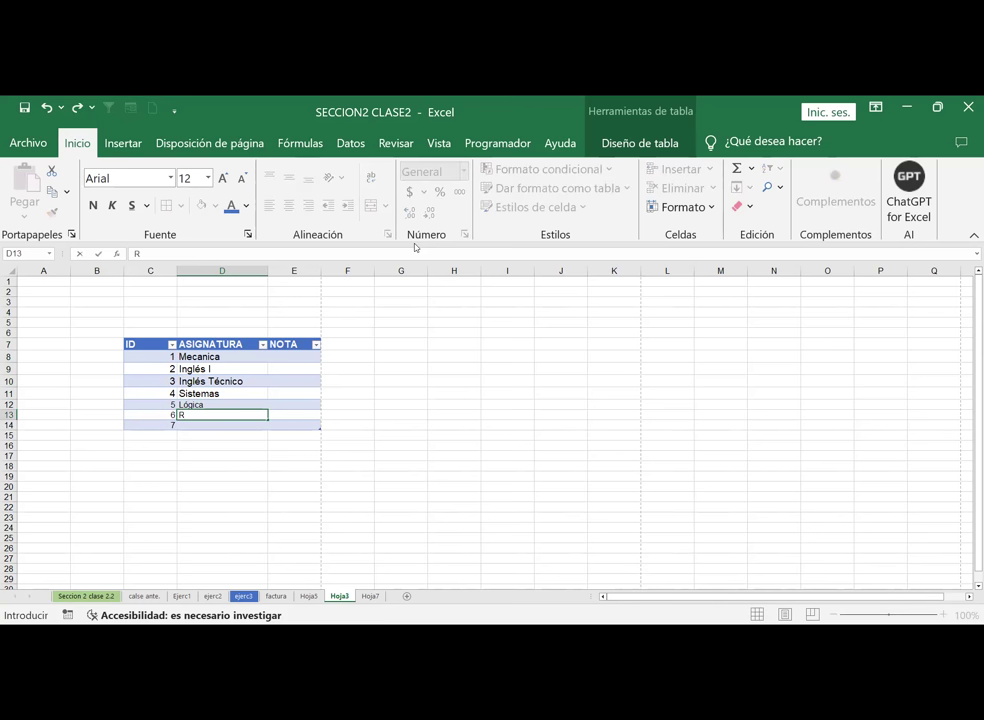
pyautogui.write('eadingand conr')
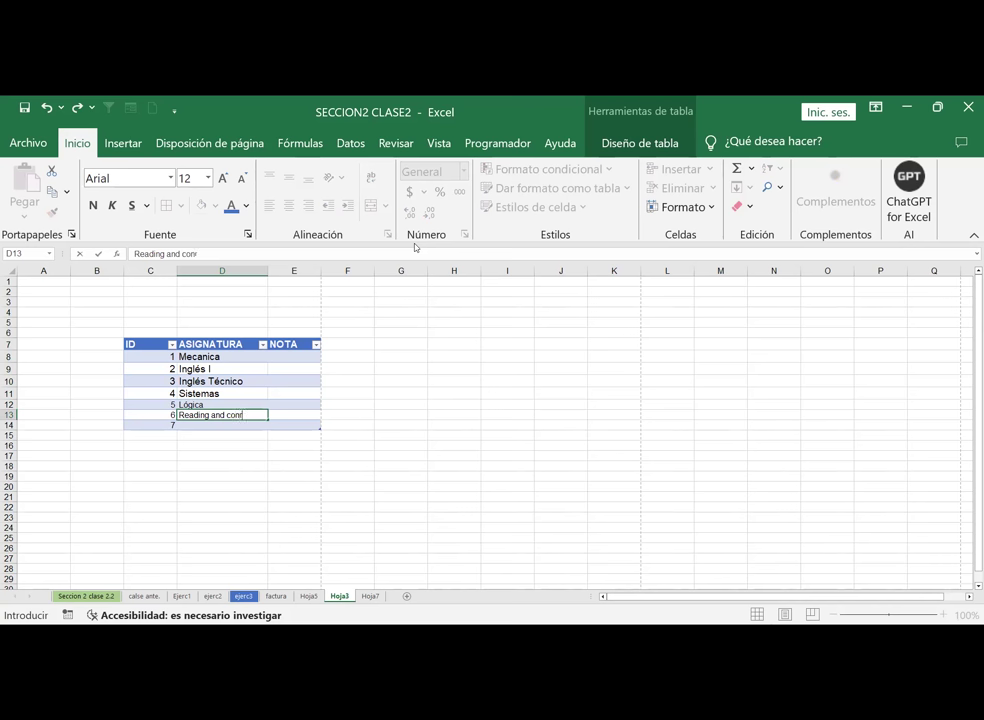
pyautogui.press('BackSpace')
pyautogui.write('versation')
pyautogui.press('Return')
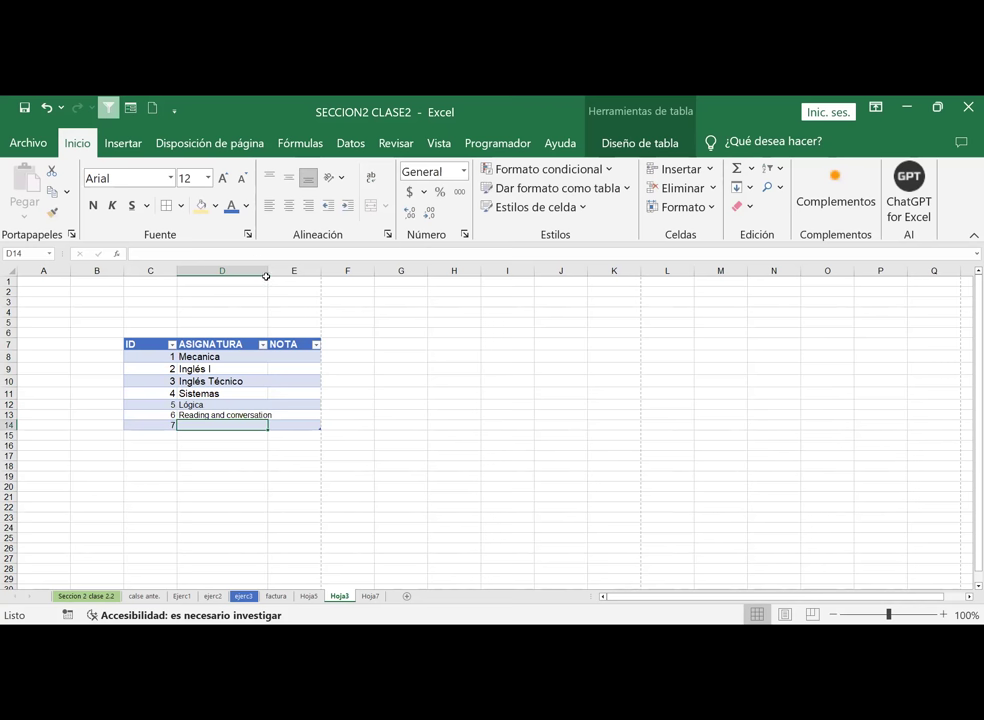
pyautogui.moveTo(266, 276); pyautogui.dragTo(283, 276)
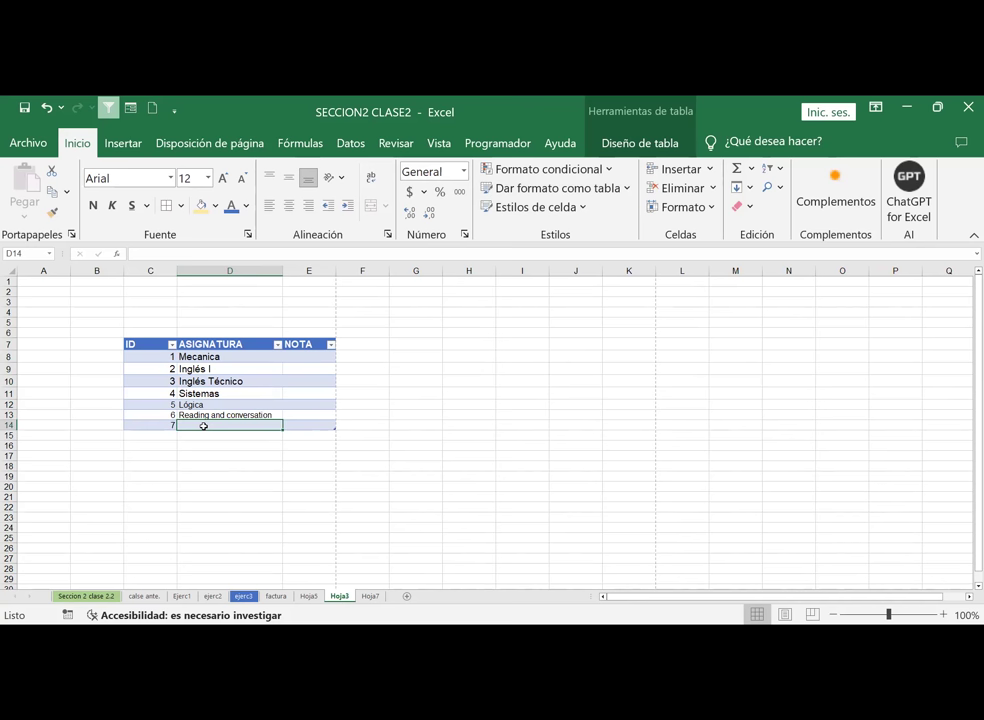
# Step: Enter Psicología as the subject for ID 7 in D14 and confirm it
pyautogui.write('Psi')
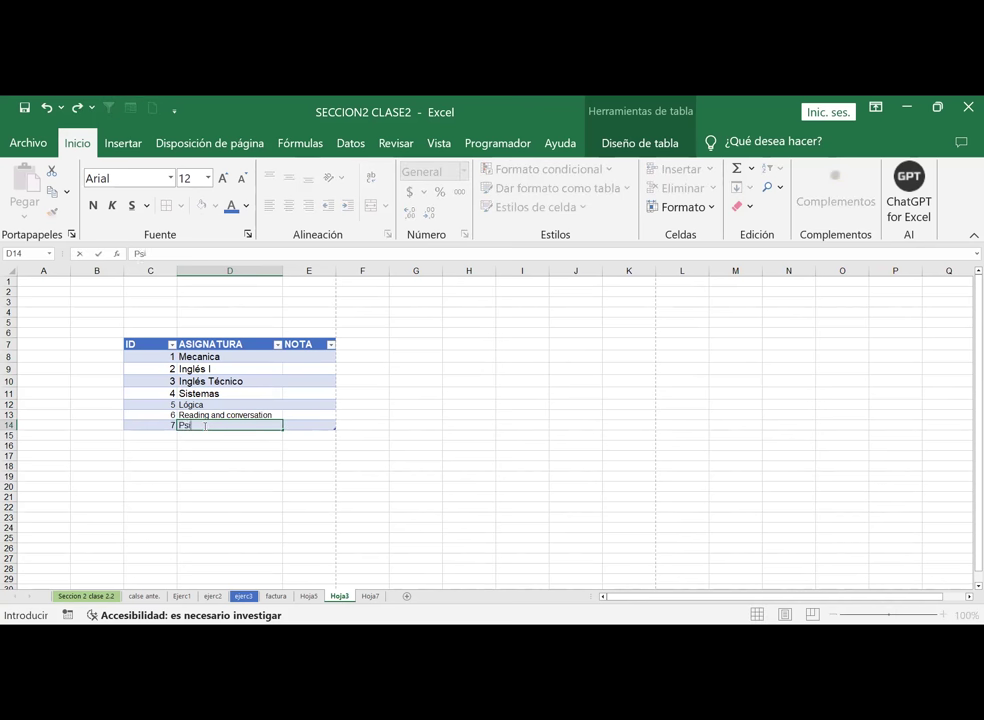
pyautogui.write('colo')
pyautogui.write('gí')
pyautogui.write('a')
pyautogui.press('Return')
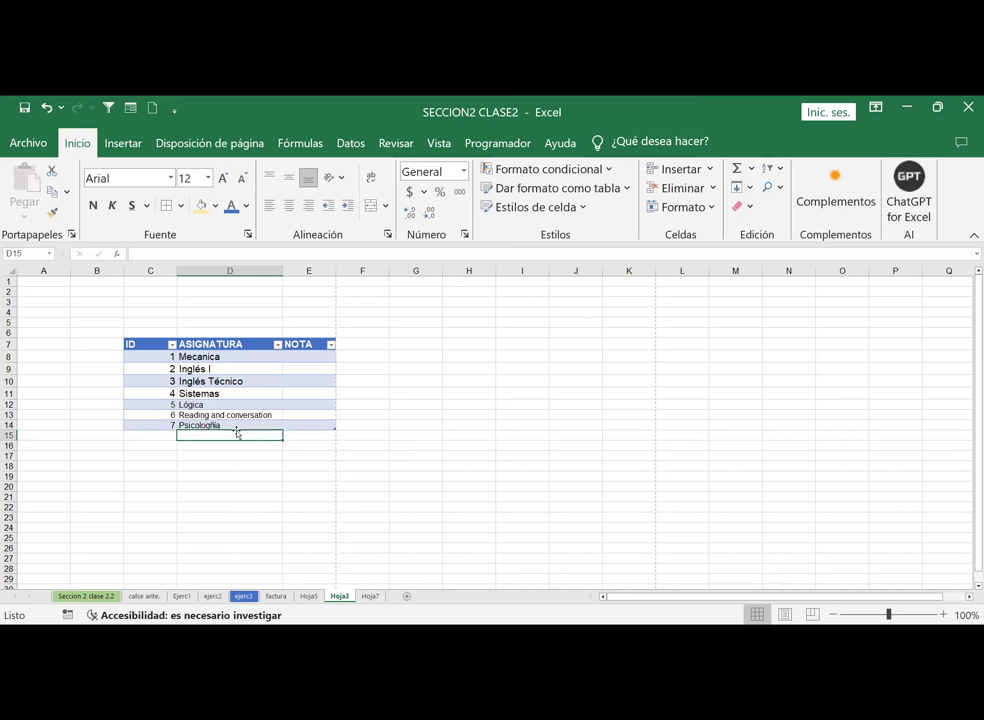
pyautogui.click(192, 425)
pyautogui.click(170, 254)
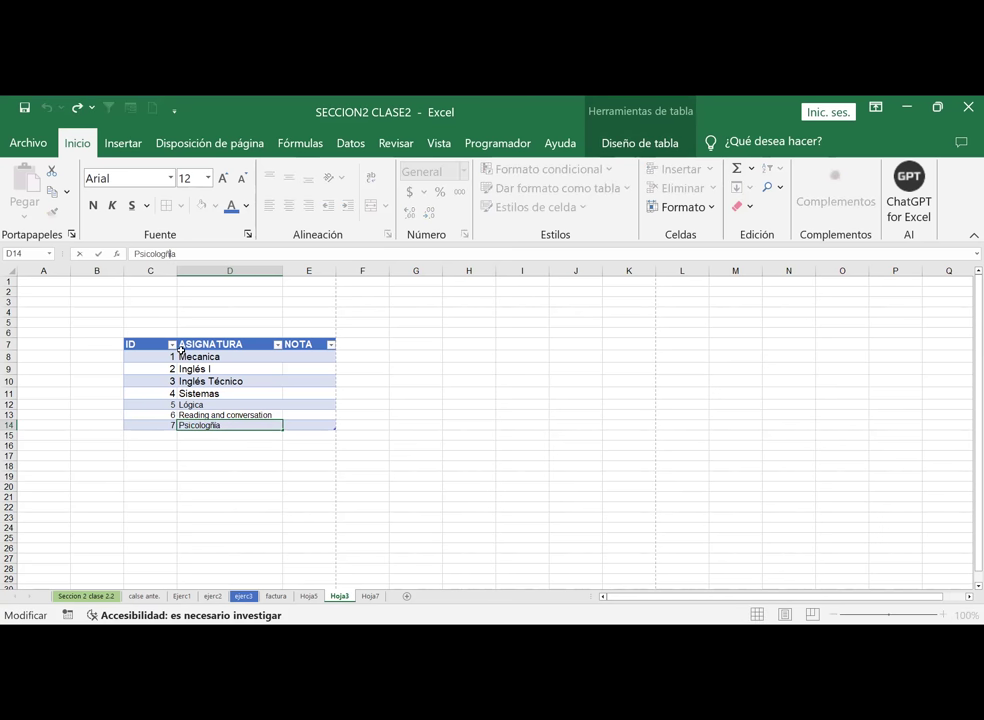
pyautogui.press('Return')
pyautogui.click(250, 484)
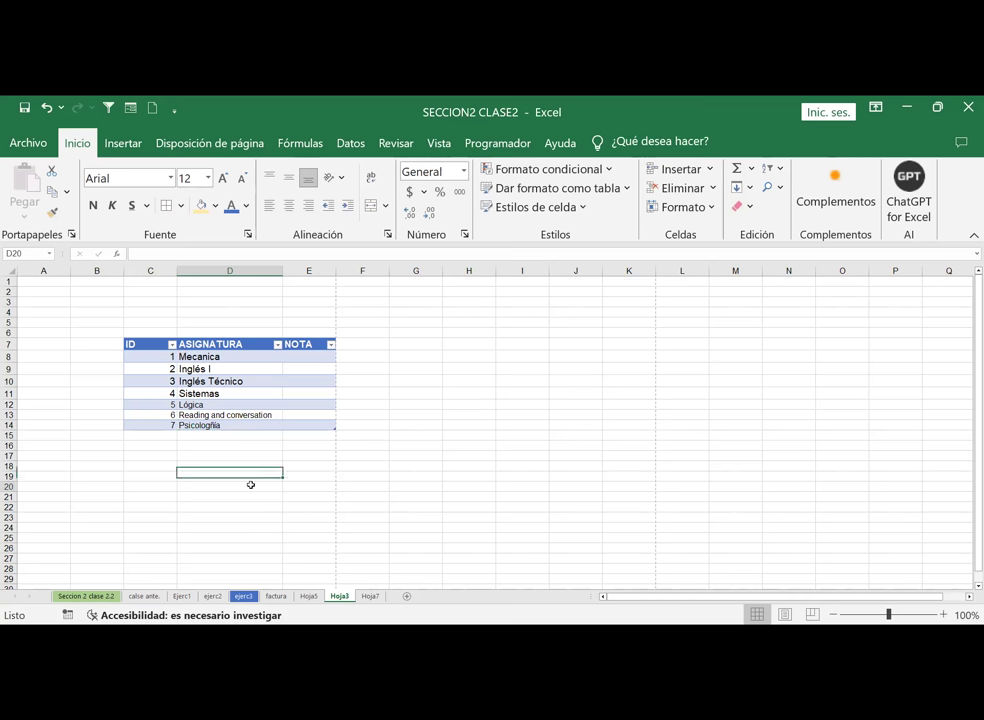
# Step: Widen column D and enter grades 6, 7, 8, 4, 5, 7, 8 down the NOTA column E8:E14
pyautogui.click(316, 355)
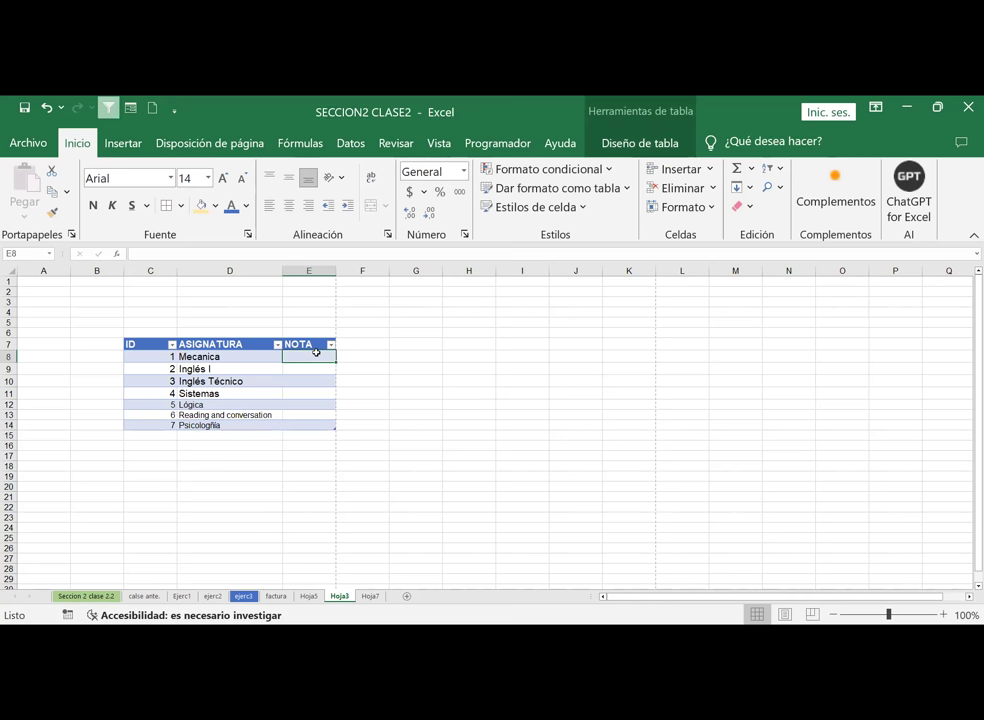
pyautogui.moveTo(282, 271); pyautogui.dragTo(296, 271)
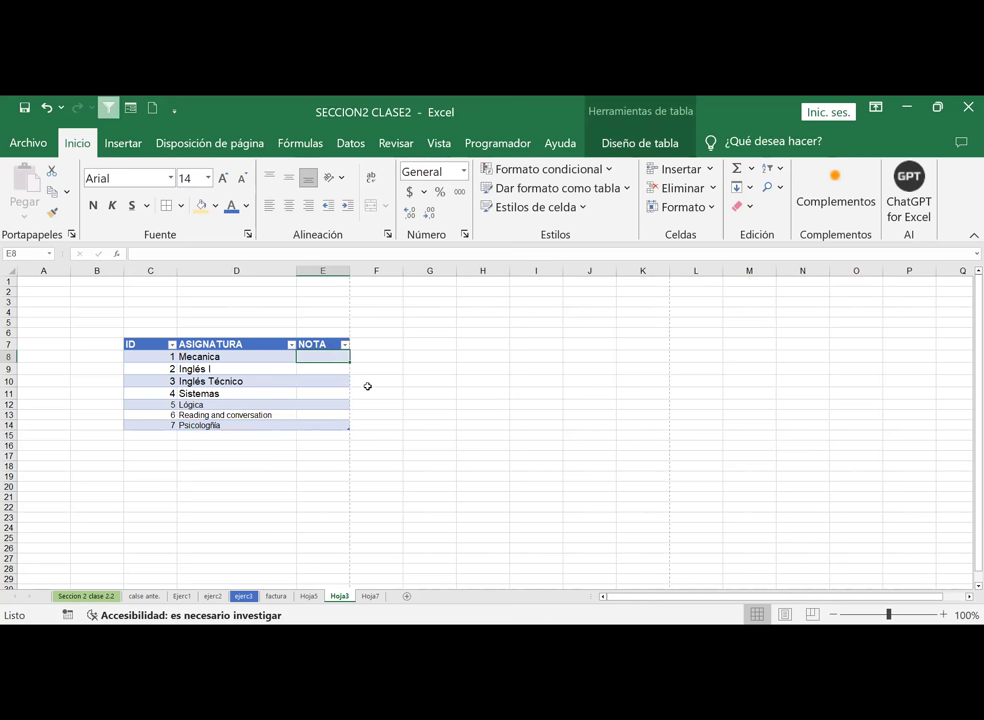
pyautogui.write('6')
pyautogui.press('Return')
pyautogui.write('7')
pyautogui.press('Return')
pyautogui.write('8')
pyautogui.press('Return')
pyautogui.write('4')
pyautogui.press('Return')
pyautogui.write('5')
pyautogui.press('Return')
pyautogui.write('7')
pyautogui.press('Return')
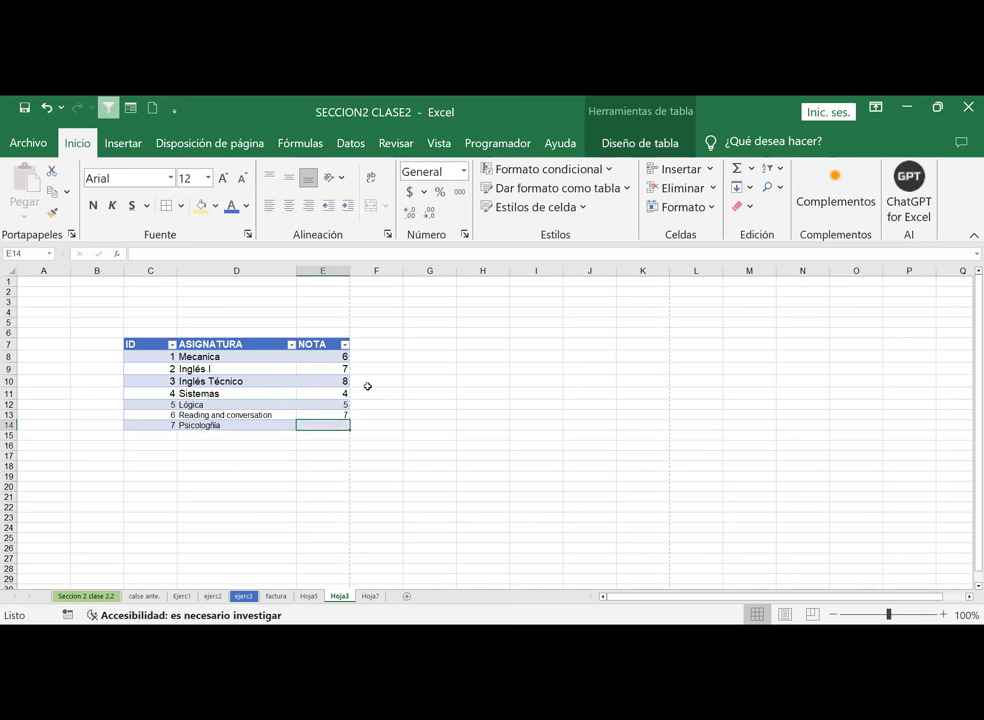
pyautogui.write('8')
pyautogui.press('Return')
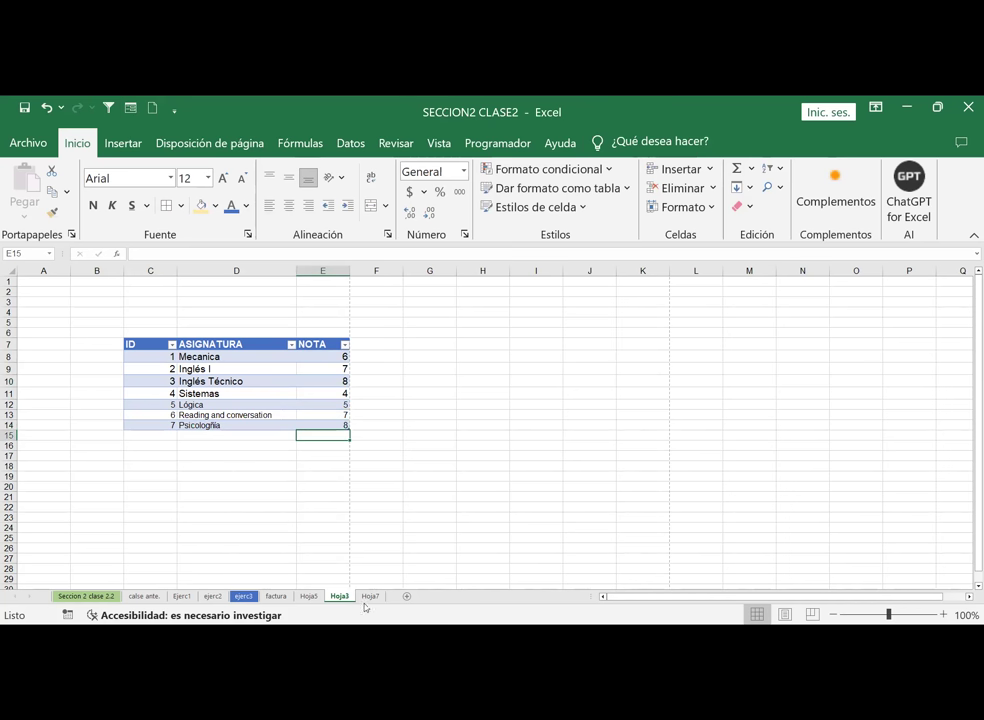
pyautogui.click(370, 596)
# Step: Type the labels CONSULTA in C7 and RESULTADO in D7
pyautogui.click(164, 341)
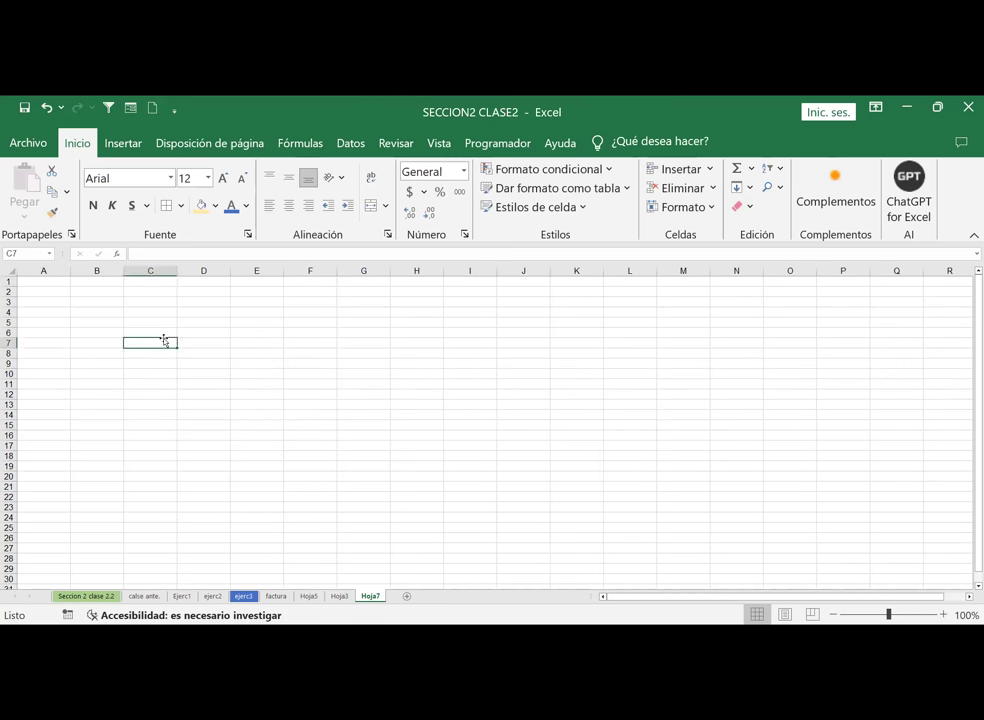
pyautogui.write('id')
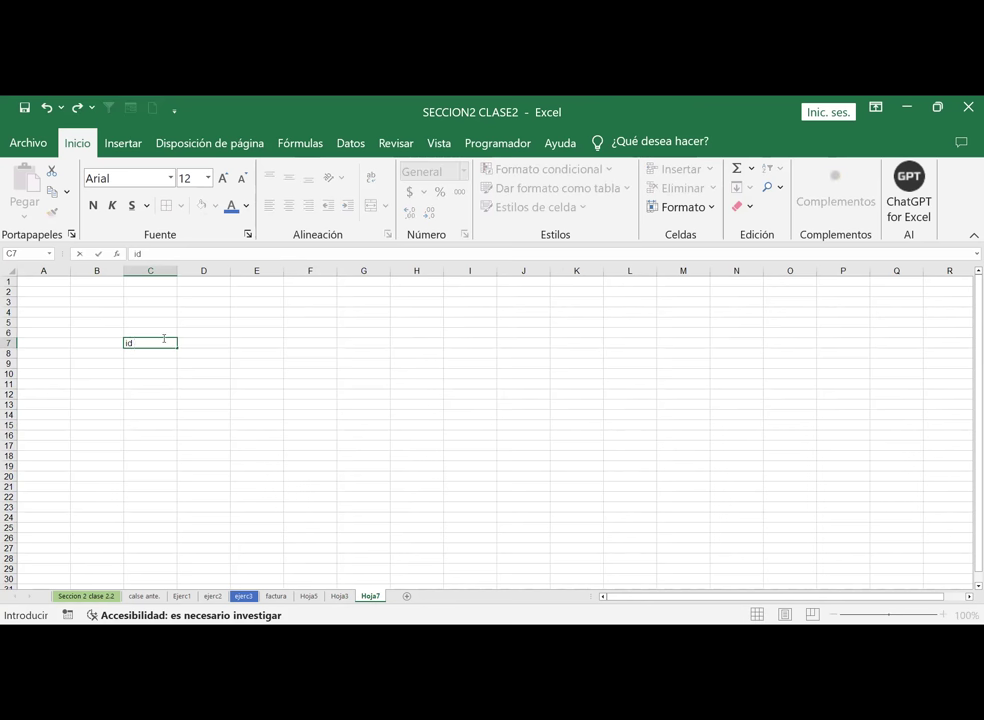
pyautogui.press('BackSpace')
pyautogui.press('BackSpace')
pyautogui.write('CONSULTA')
pyautogui.press('Return')
pyautogui.press('Up')
pyautogui.press('Right')
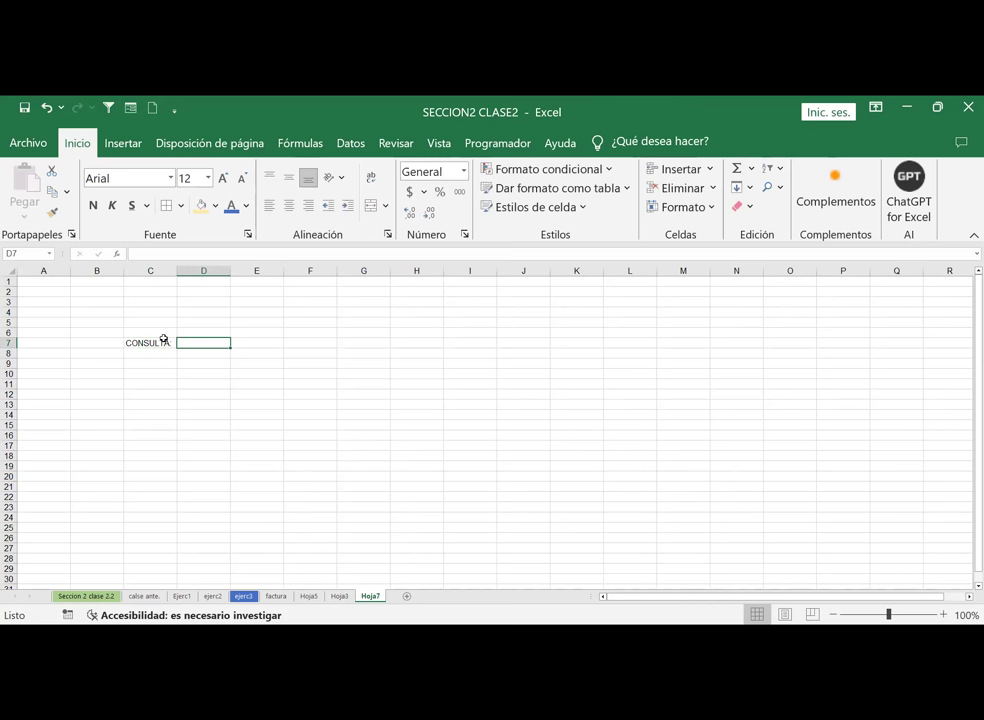
pyautogui.write('RESULTADO')
pyautogui.press('Return')
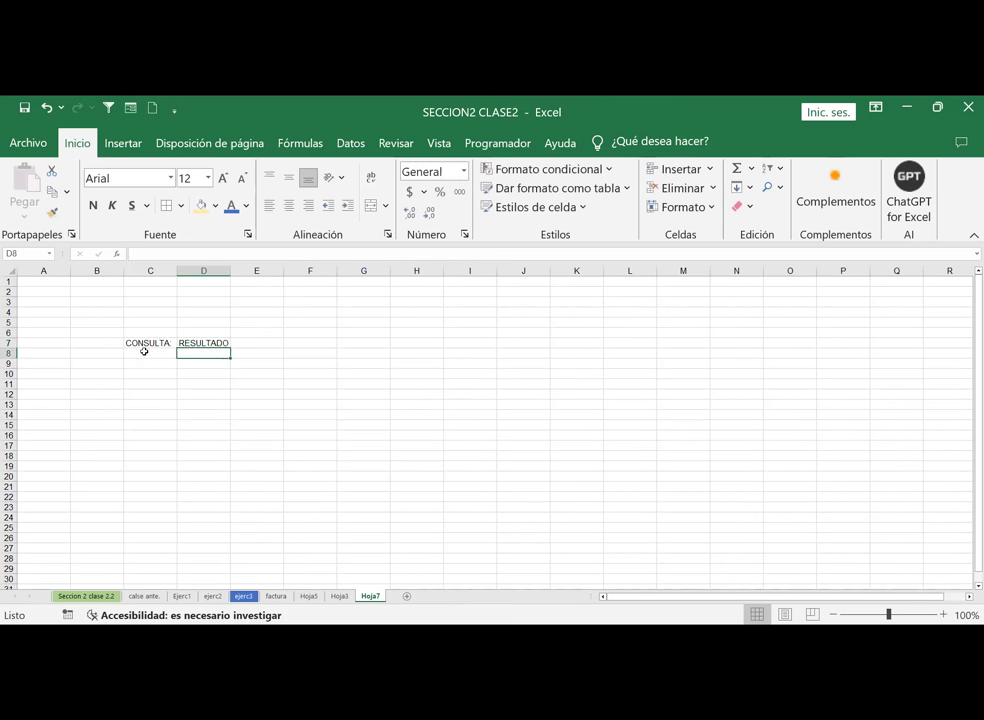
# Step: Enlarge the headings to 14 pt, fit columns C and D, and hide the gridlines
pyautogui.moveTo(145, 343); pyautogui.dragTo(205, 343)
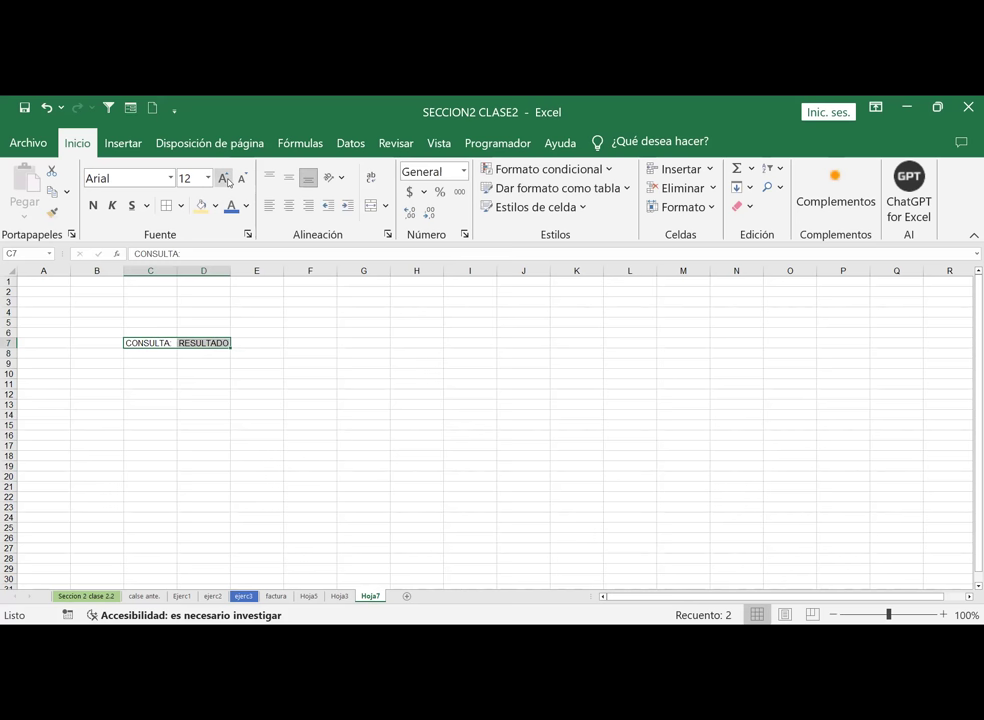
pyautogui.hotkey('ctrl', 'shift', '>')
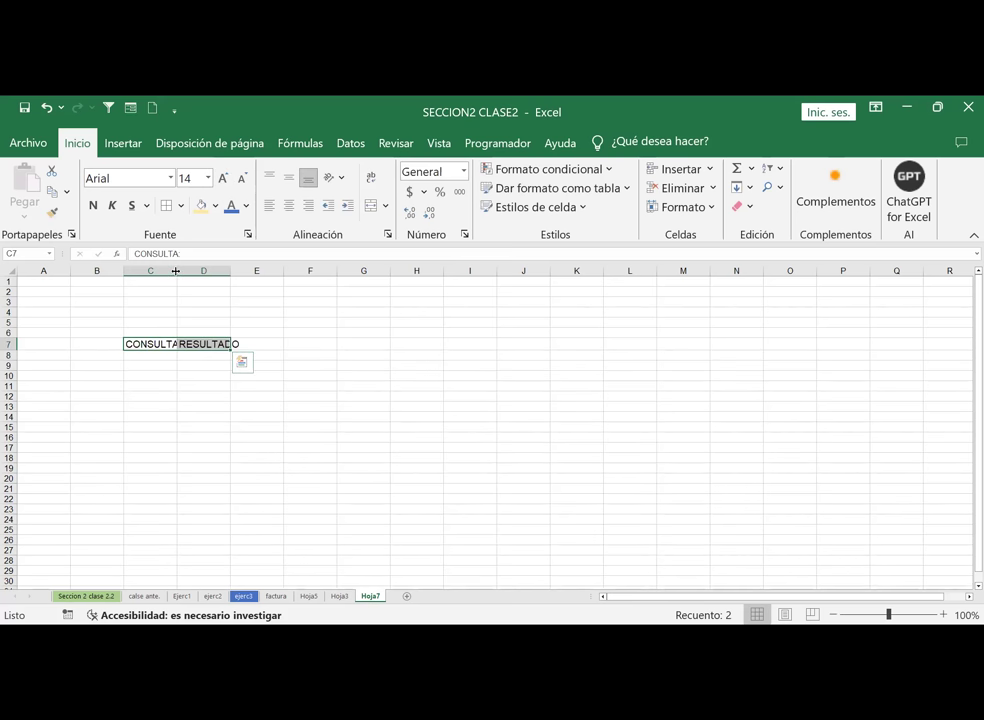
pyautogui.doubleClick(176, 271)
pyautogui.click(439, 143)
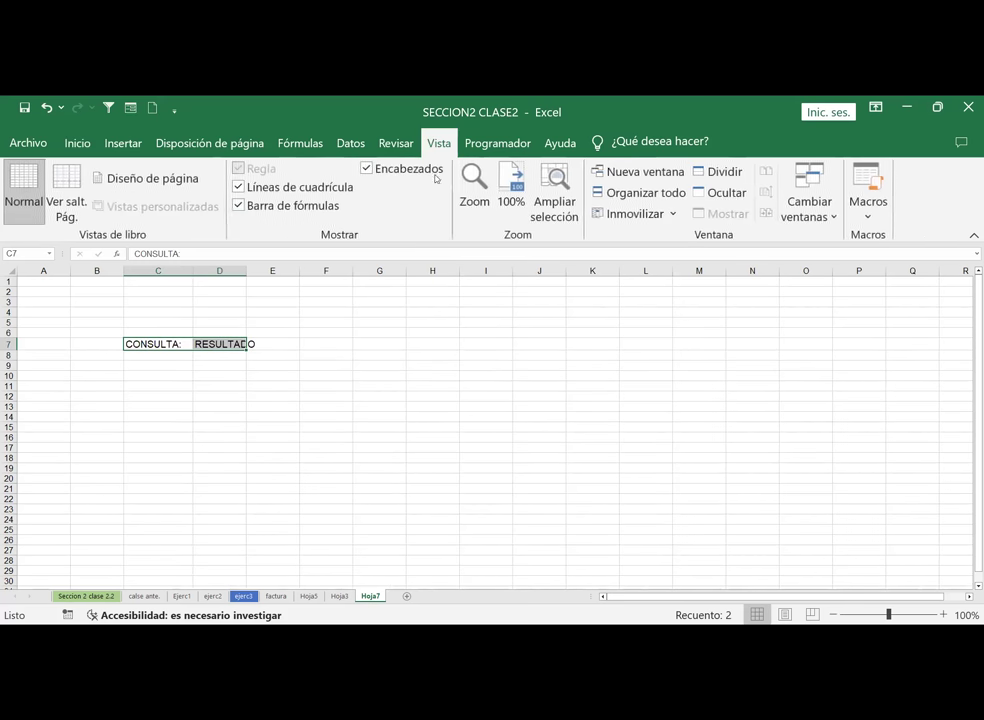
pyautogui.click(285, 187)
pyautogui.click(327, 385)
pyautogui.click(225, 344)
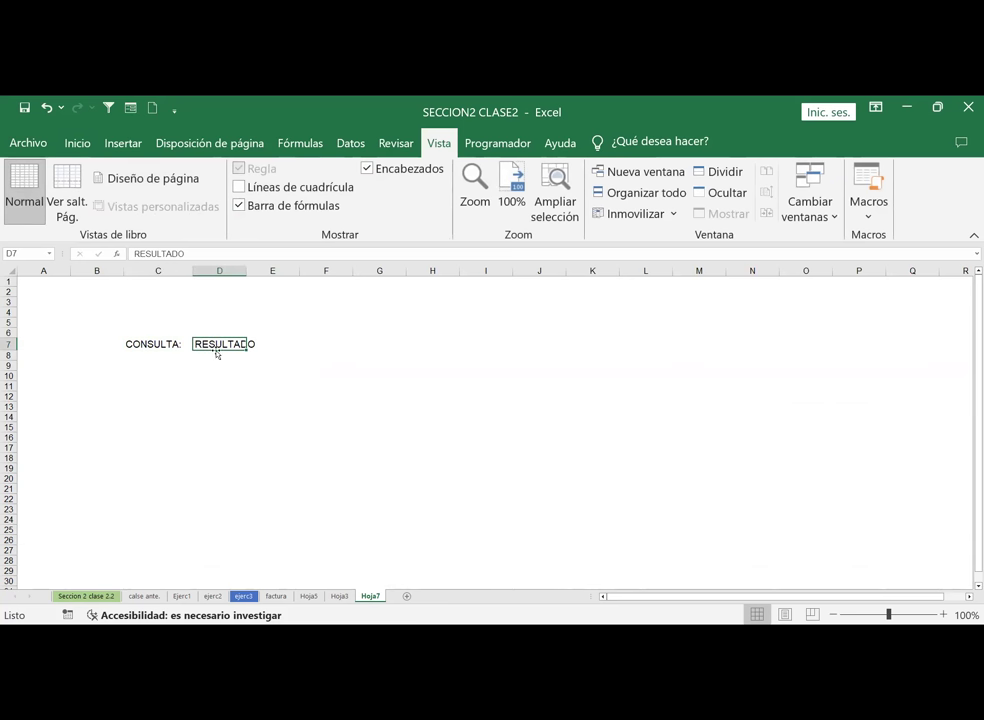
pyautogui.moveTo(247, 270); pyautogui.dragTo(258, 270)
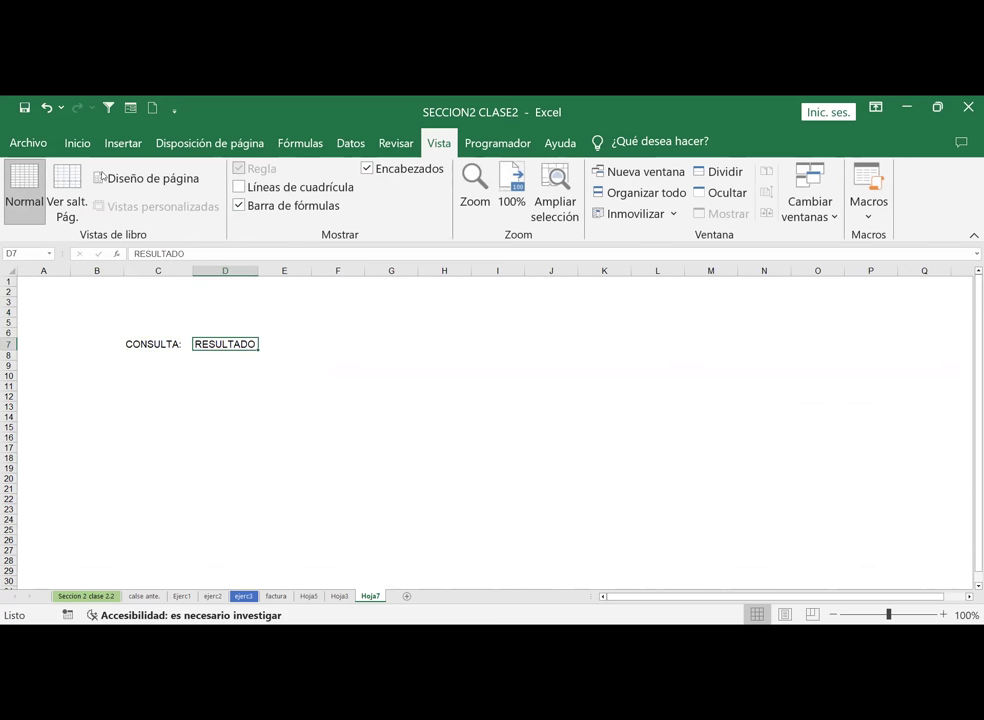
pyautogui.click(77, 143)
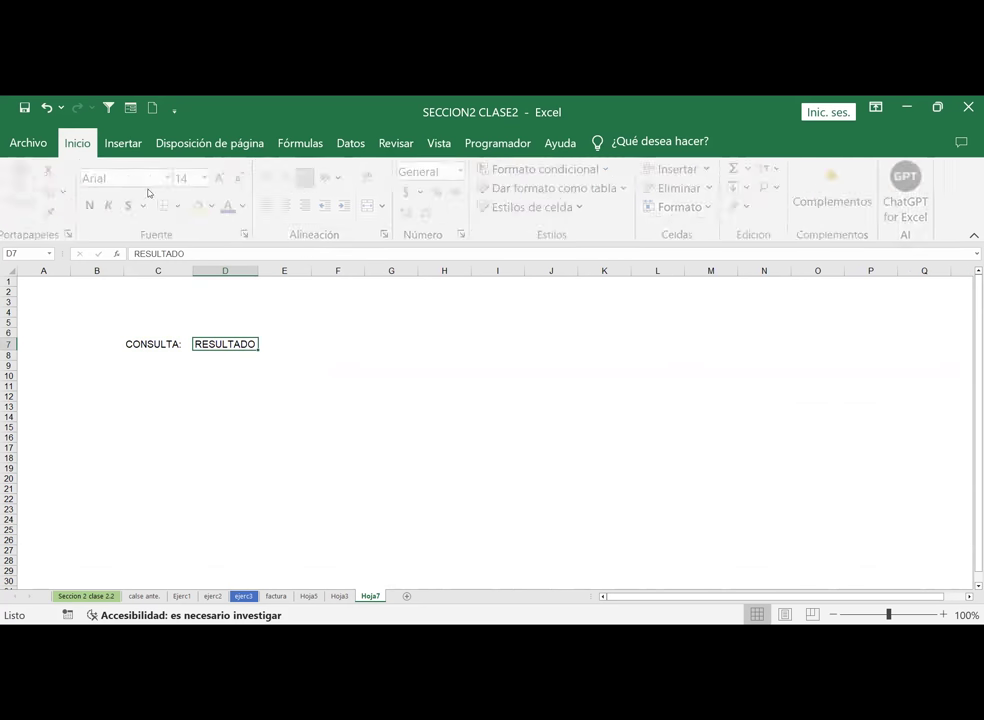
# Step: Add borders to the heading cells and fill the row C8:D8 with blue
pyautogui.click(165, 343)
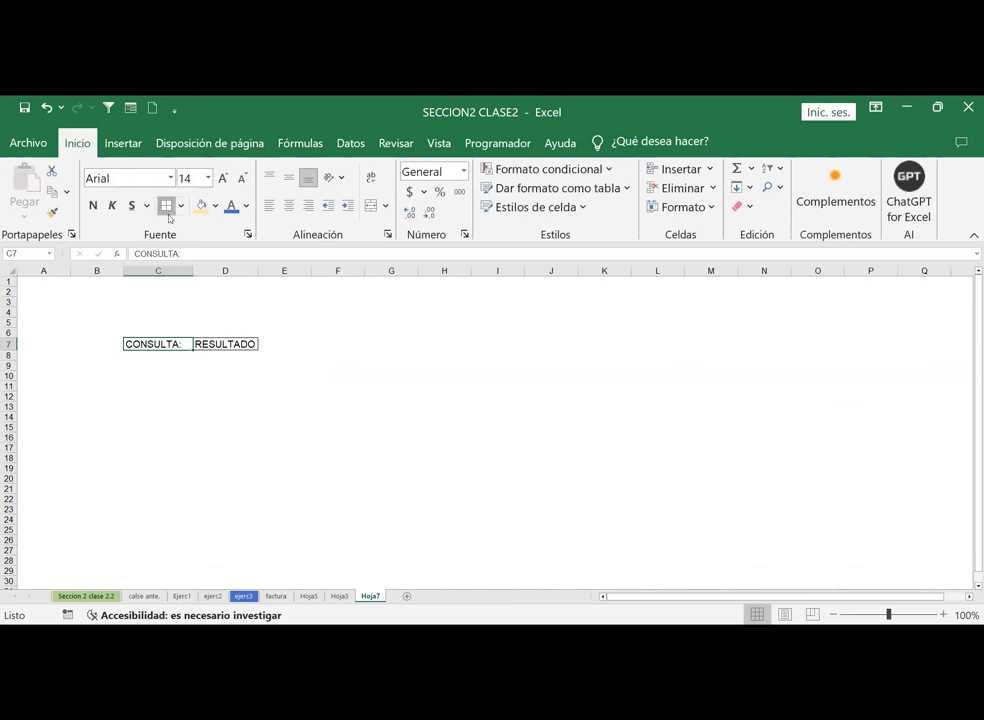
pyautogui.click(225, 416)
pyautogui.moveTo(136, 355); pyautogui.dragTo(220, 364)
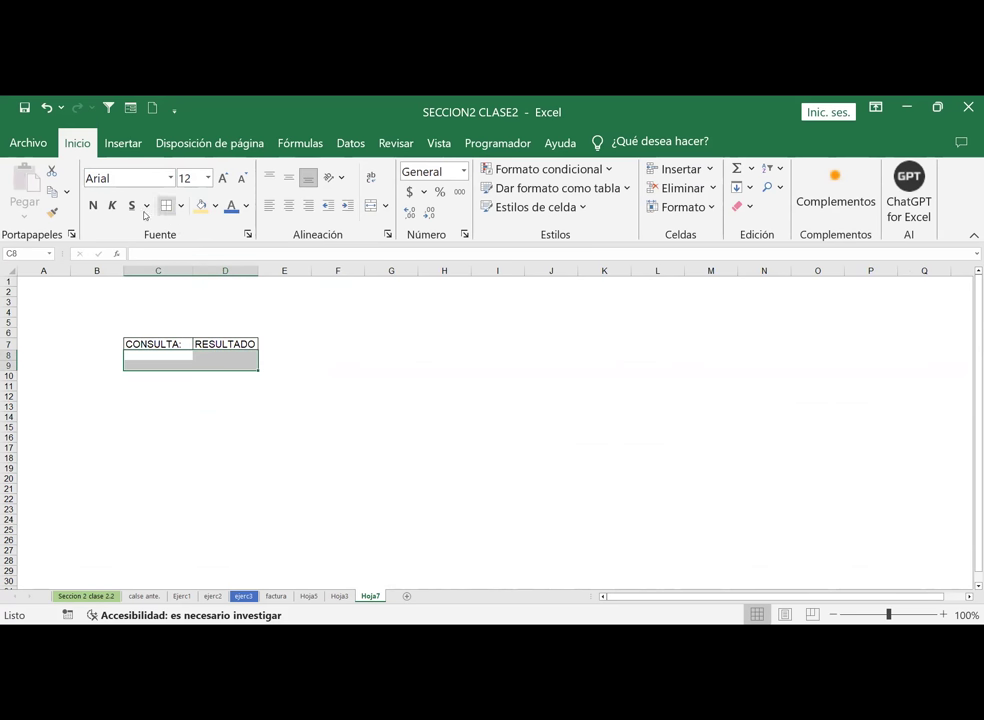
pyautogui.click(268, 398)
pyautogui.moveTo(141, 356); pyautogui.dragTo(230, 356)
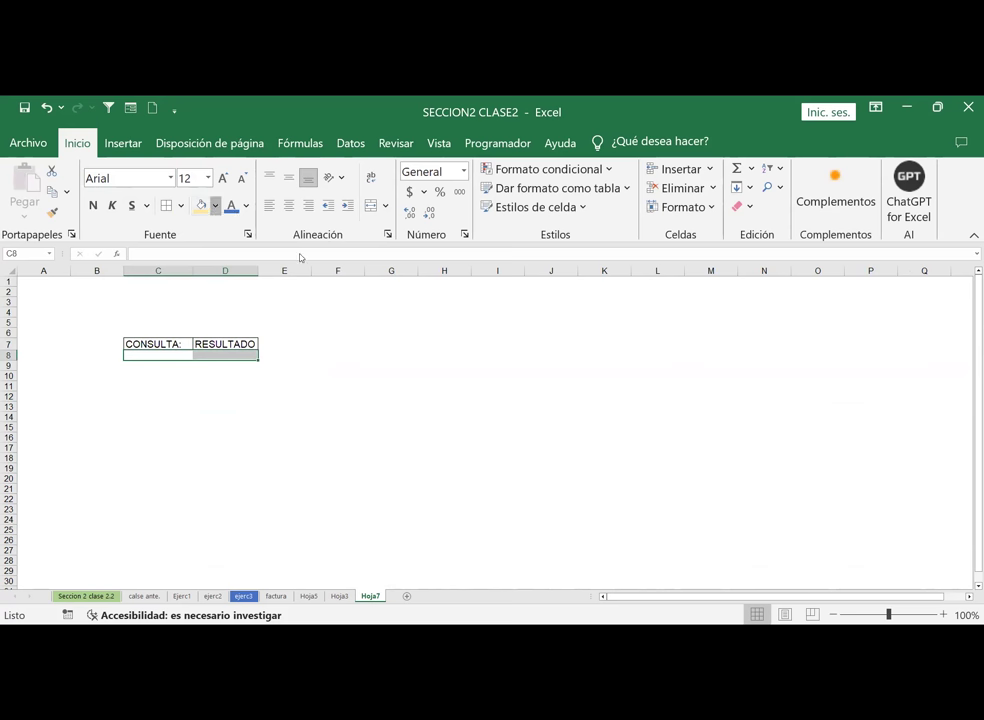
pyautogui.click(215, 205)
pyautogui.click(315, 243)
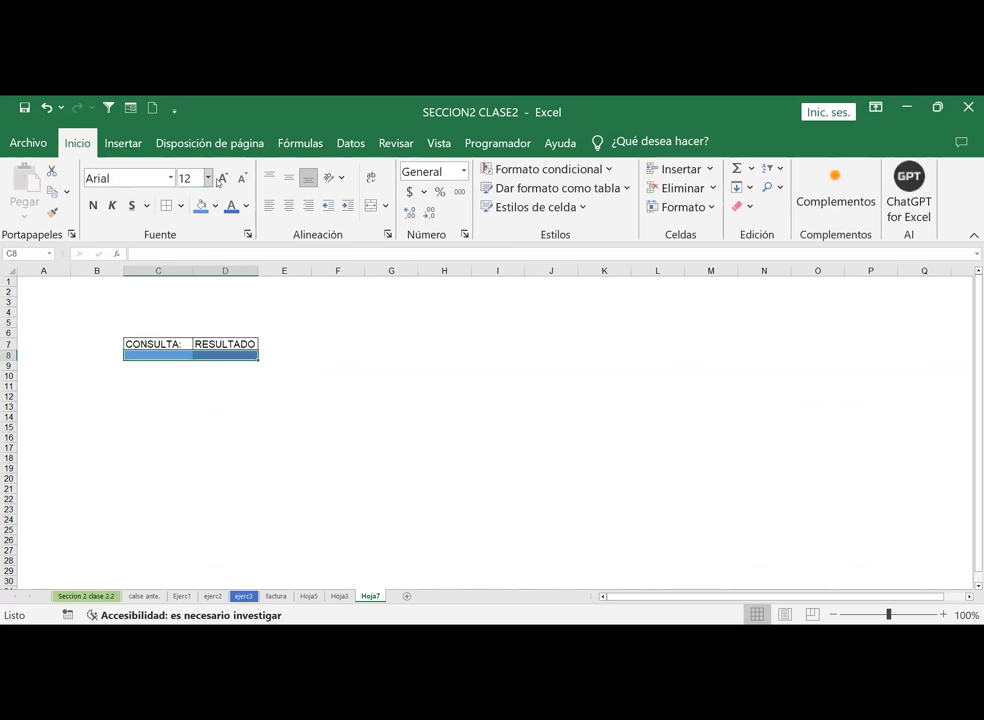
pyautogui.click(264, 432)
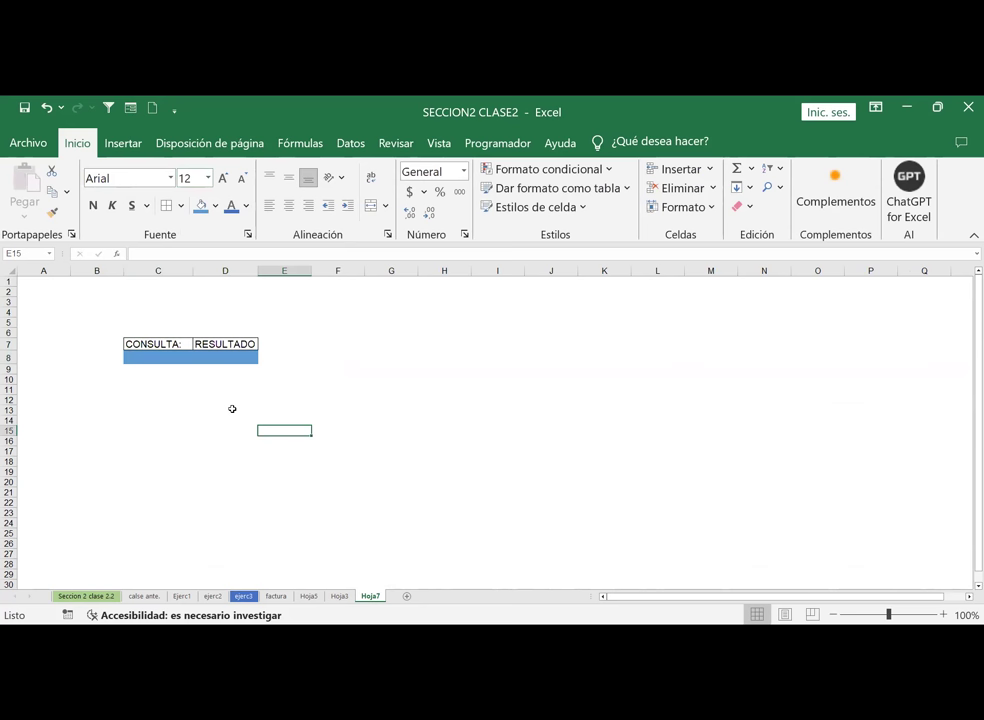
pyautogui.click(156, 356)
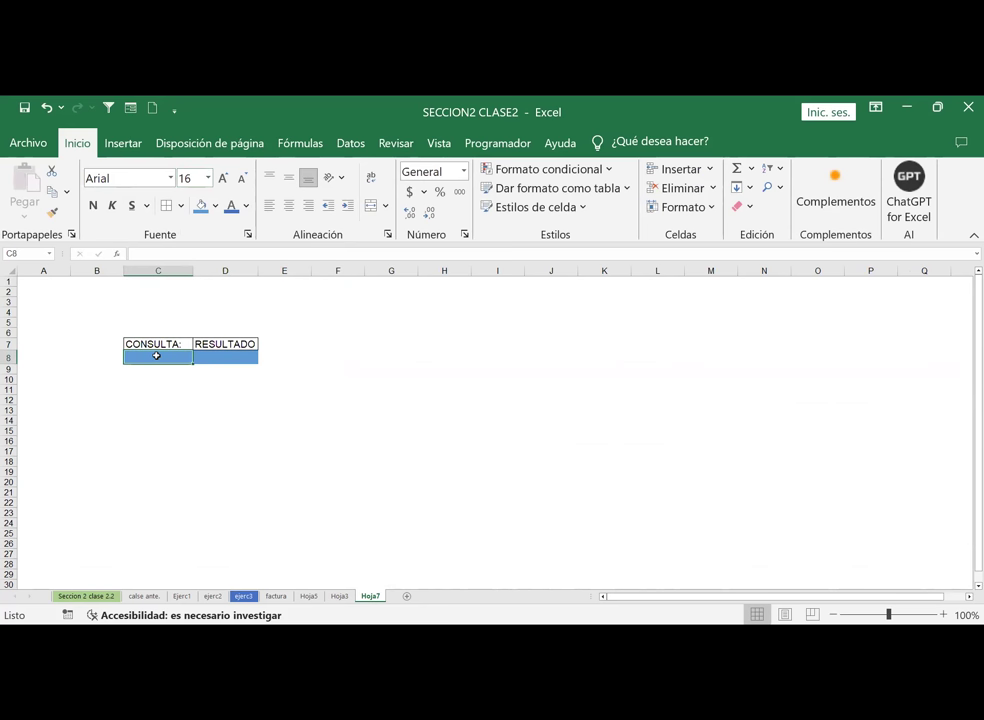
pyautogui.click(205, 356)
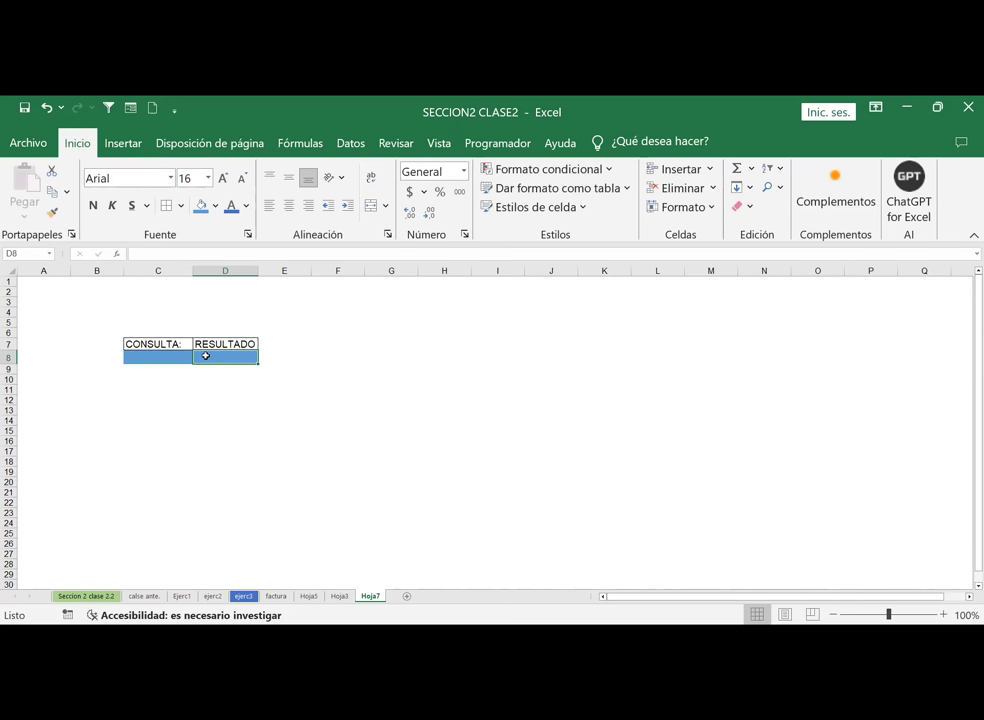
# Step: Enter =BUSCARV(C8;Tabla2[#Todo];2;0) in D8, using the whole Hoja3 subject table as the range
pyautogui.write('=')
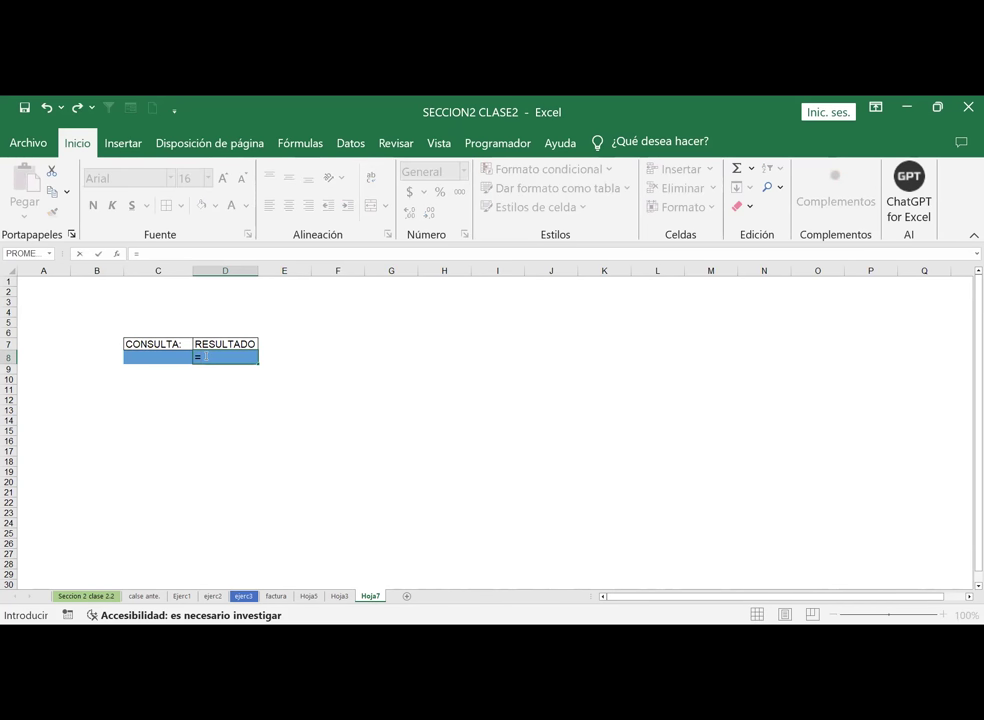
pyautogui.write('BUSCARV')
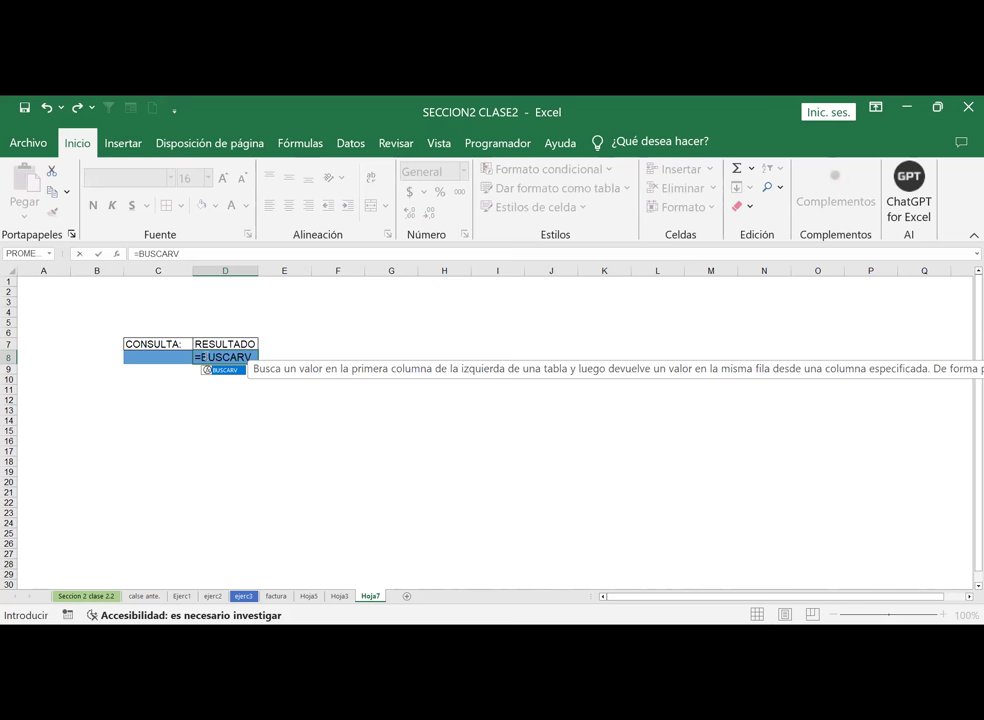
pyautogui.write('(')
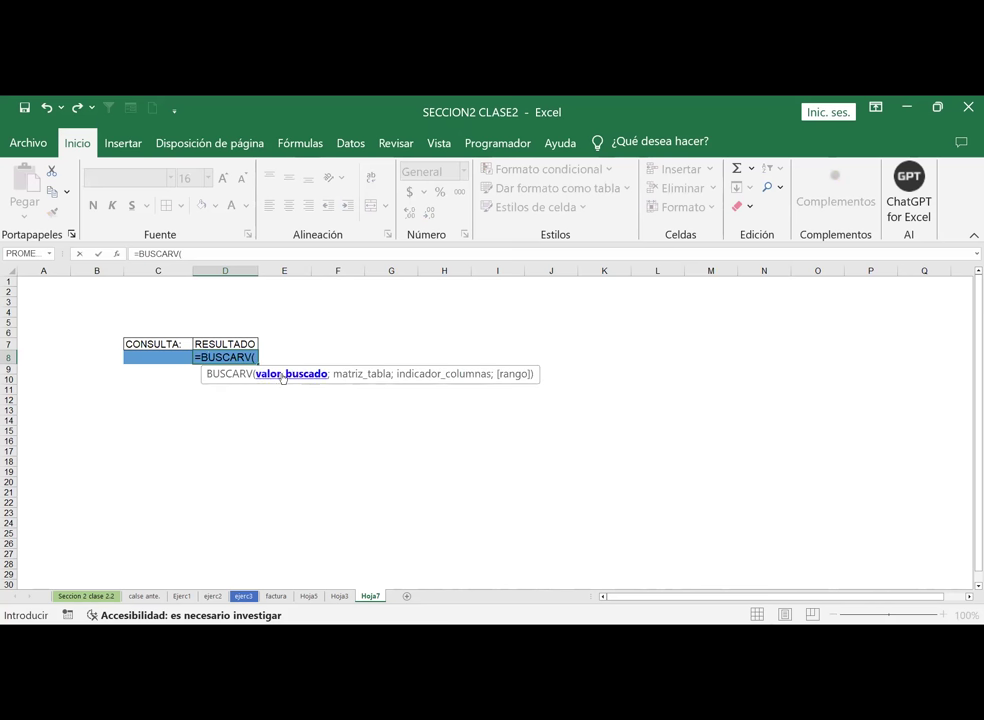
pyautogui.click(164, 357)
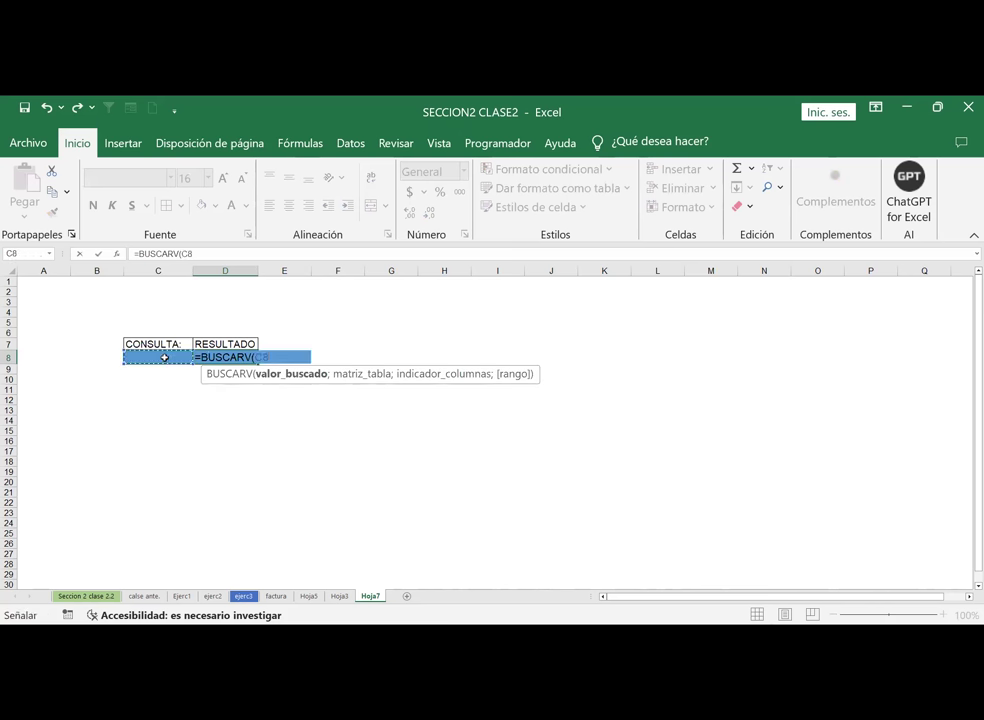
pyautogui.write(';')
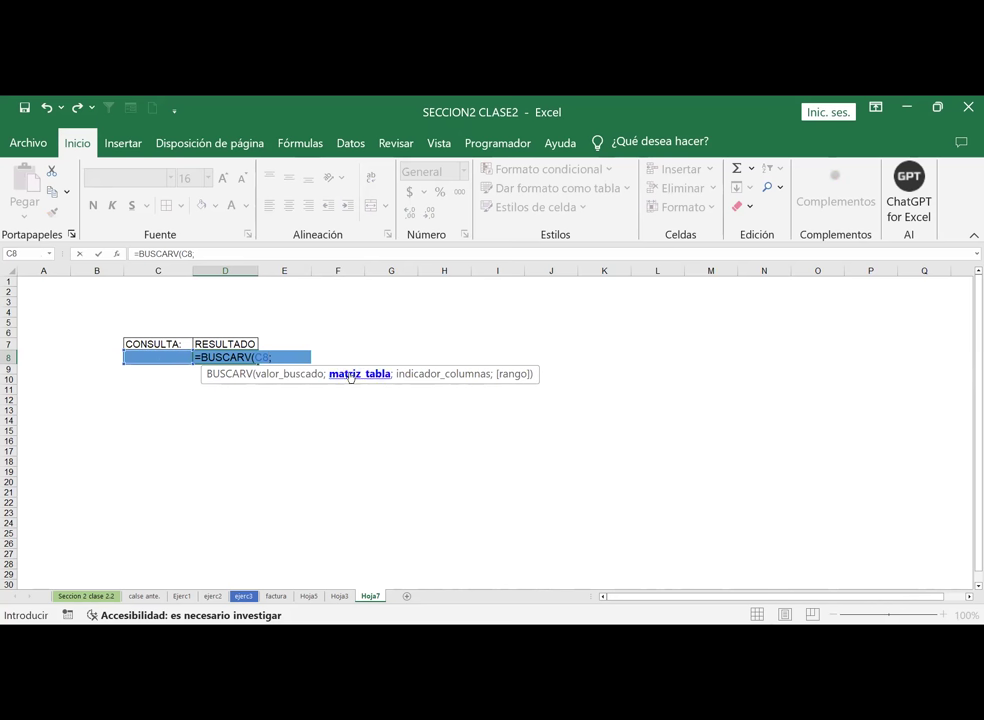
pyautogui.click(338, 595)
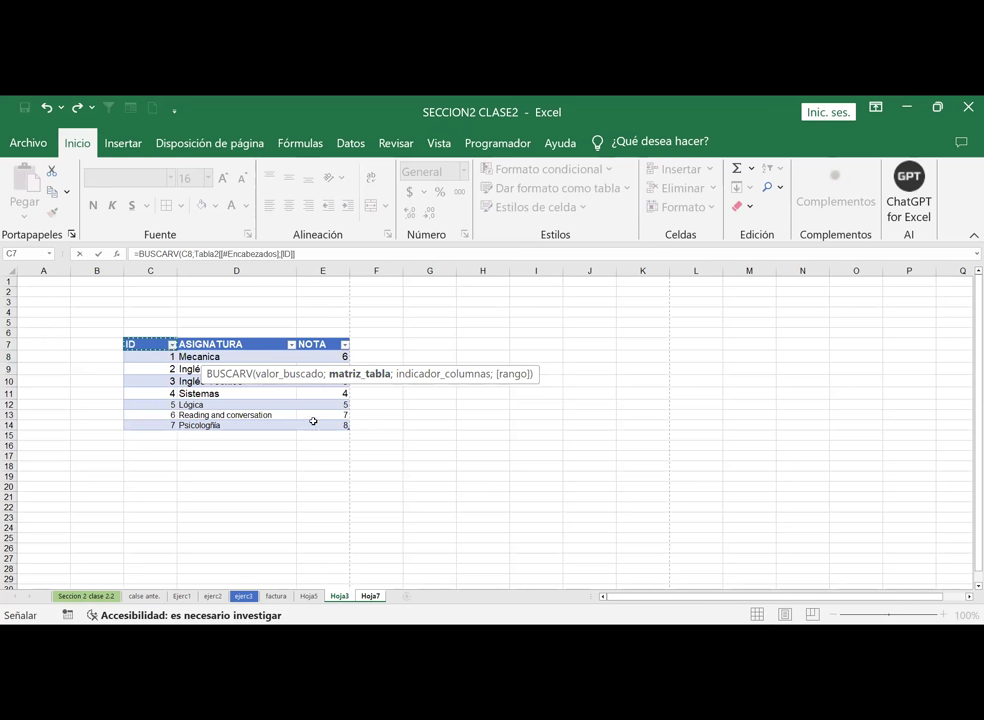
pyautogui.moveTo(142, 345); pyautogui.dragTo(314, 421)
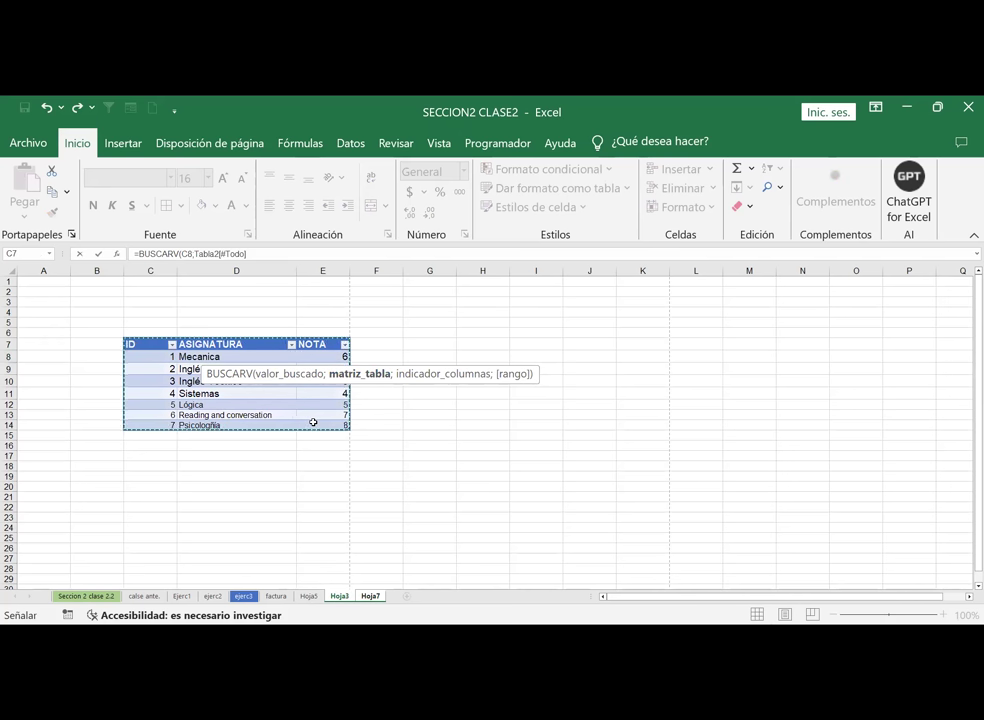
pyautogui.click(259, 255)
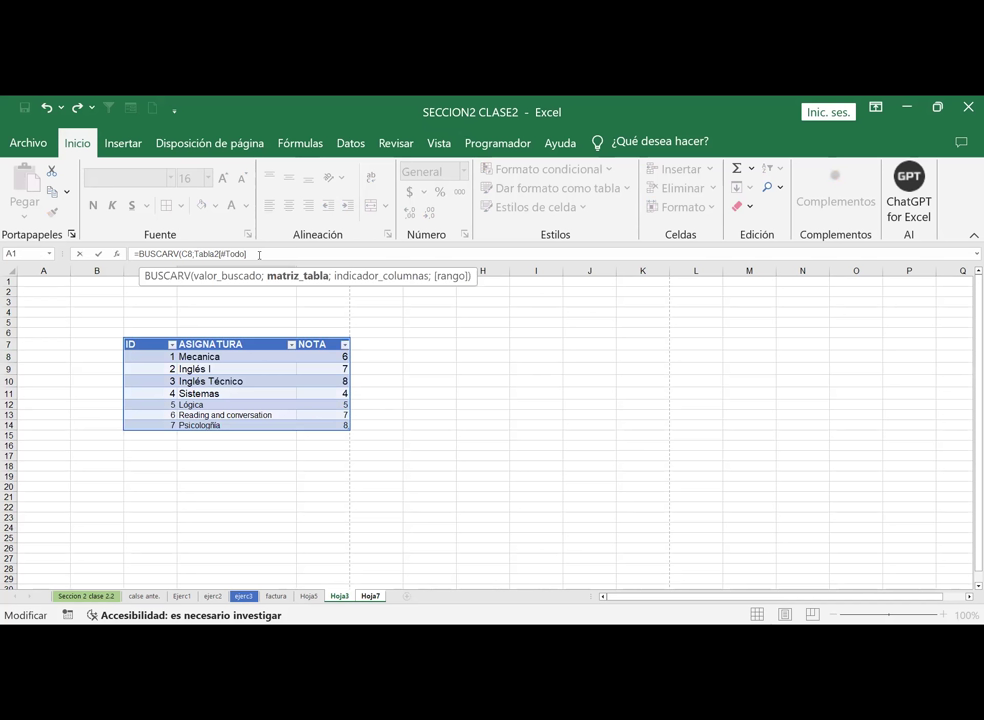
pyautogui.write(';2')
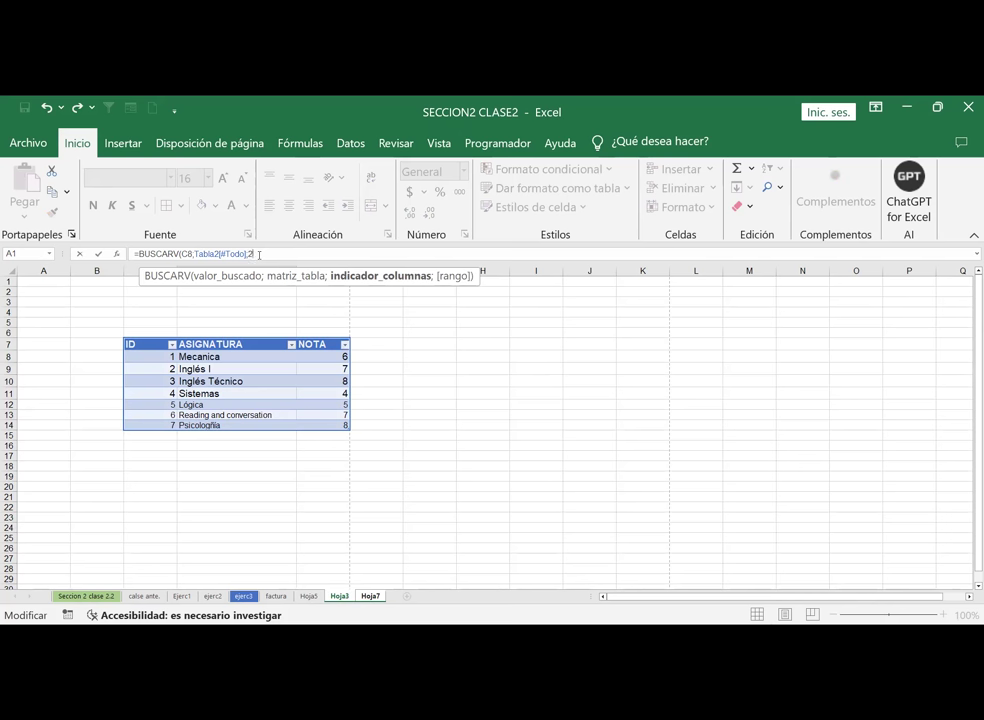
pyautogui.write(';')
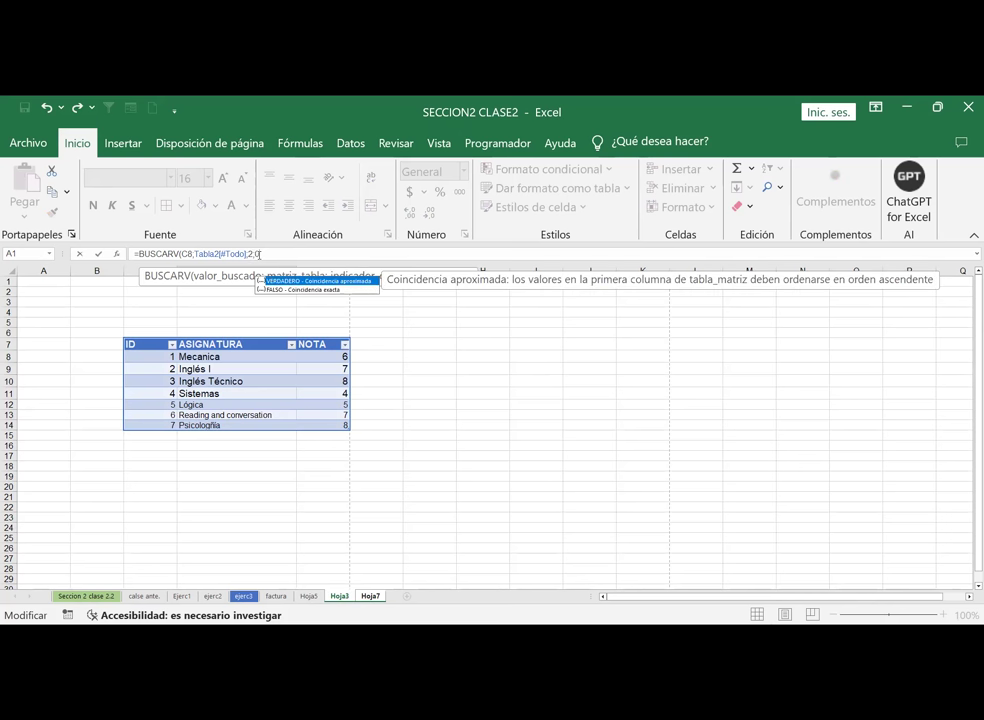
pyautogui.press('Return')
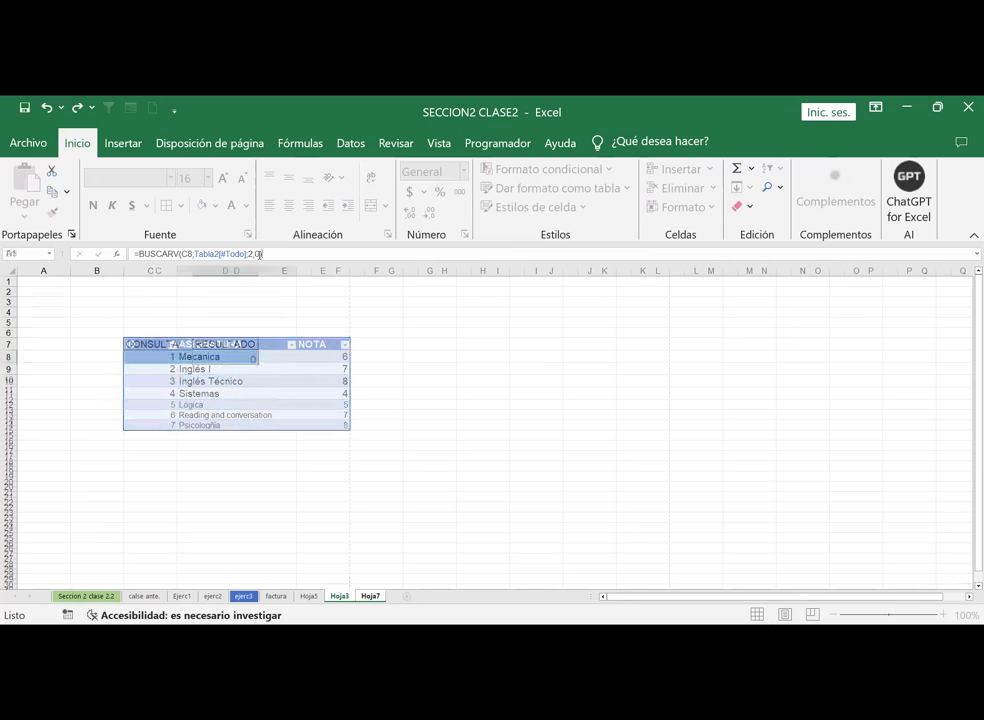
pyautogui.click(160, 356)
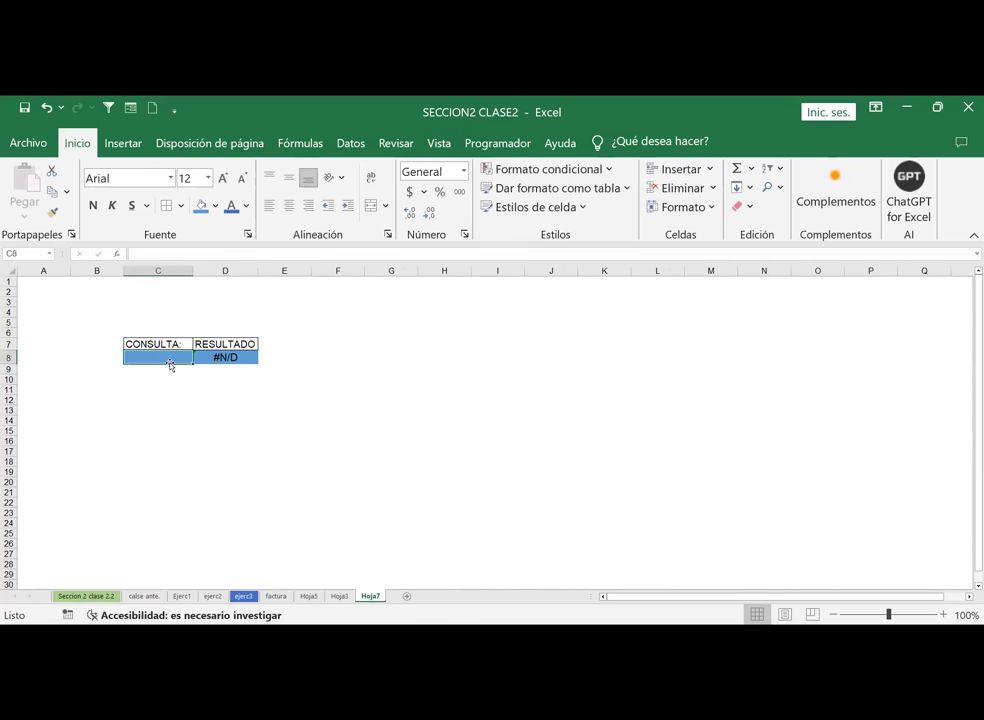
# Step: Fill C8:D8 with a light peach colour and enter ID 3 in C8
pyautogui.moveTo(138, 368); pyautogui.dragTo(251, 369)
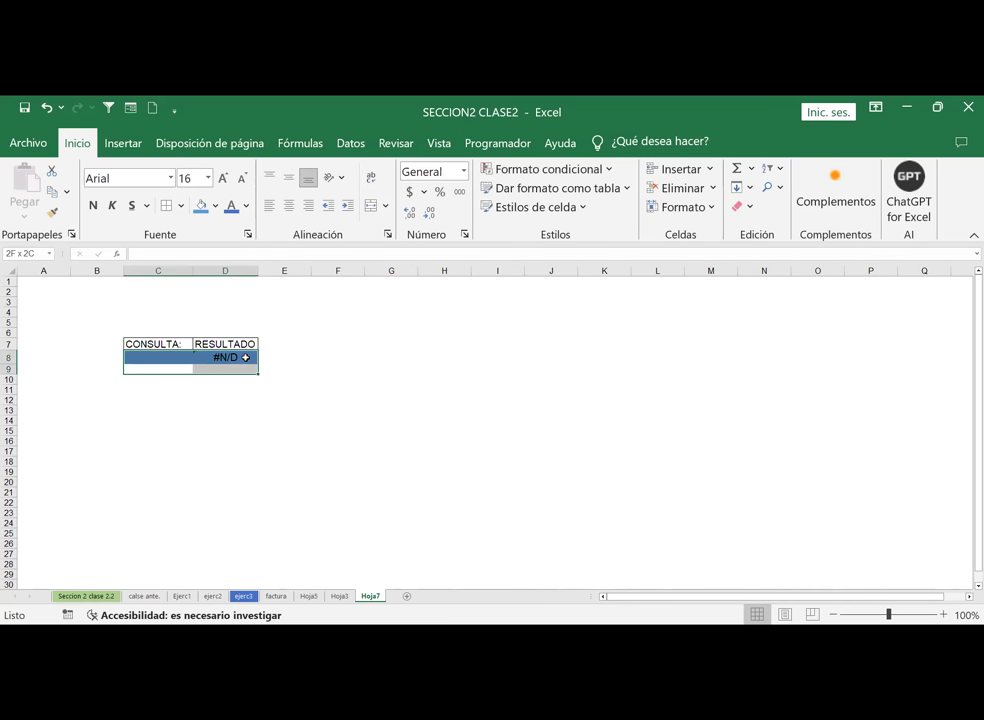
pyautogui.moveTo(162, 358); pyautogui.dragTo(231, 356)
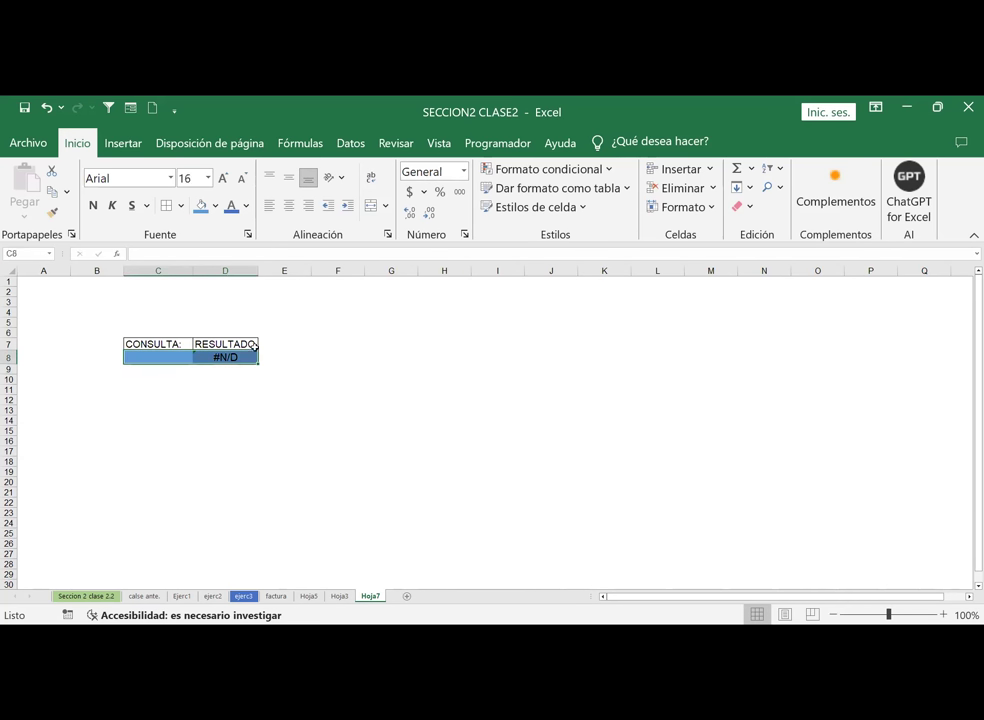
pyautogui.click(215, 205)
pyautogui.click(268, 258)
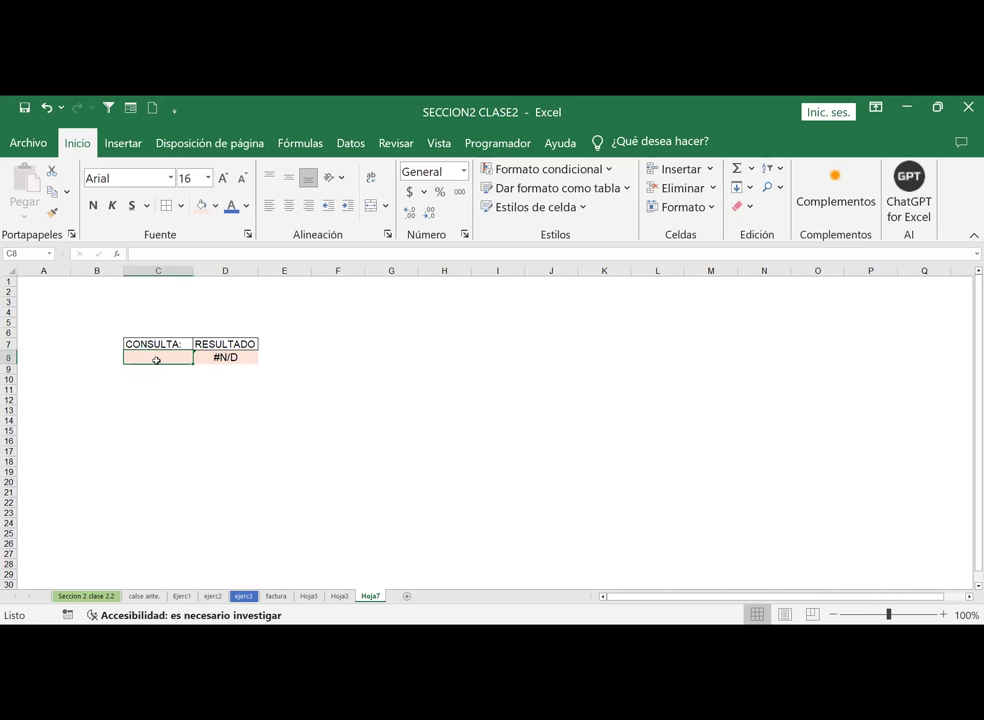
pyautogui.write('3')
pyautogui.press('Return')
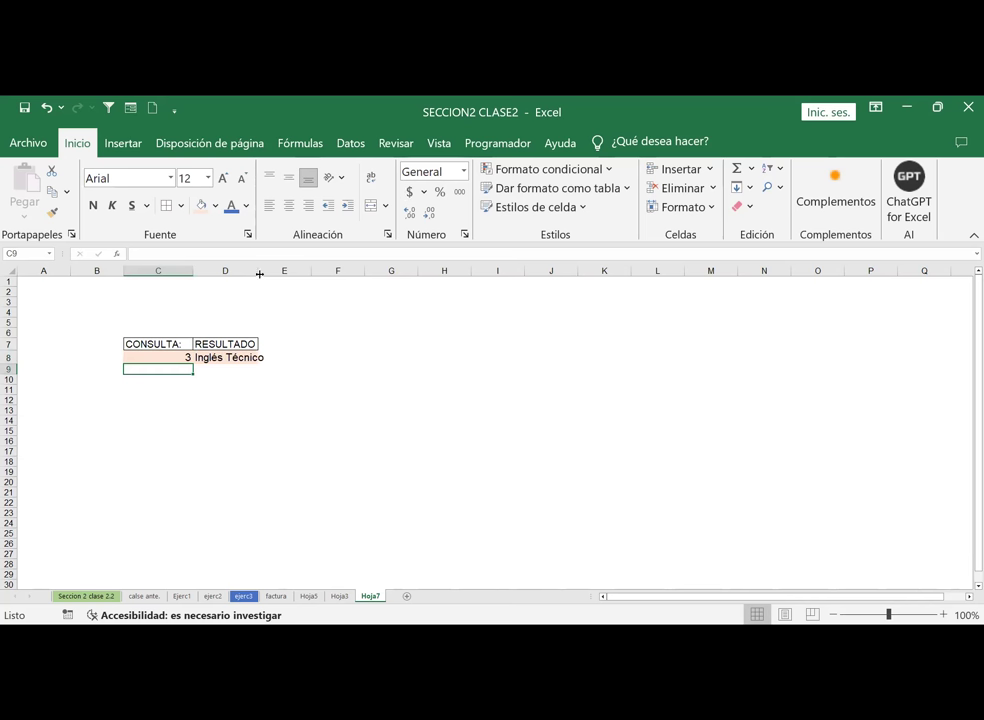
# Step: Widen column D and test the lookup with IDs 4, 1, 4 and 3
pyautogui.moveTo(259, 274); pyautogui.dragTo(279, 274)
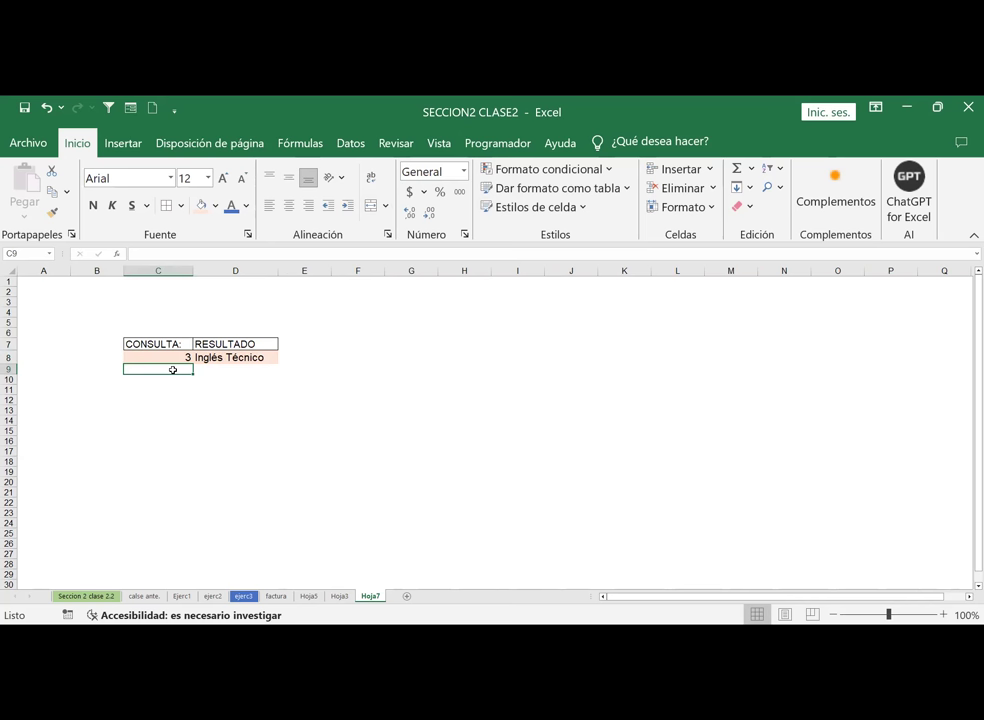
pyautogui.click(166, 357)
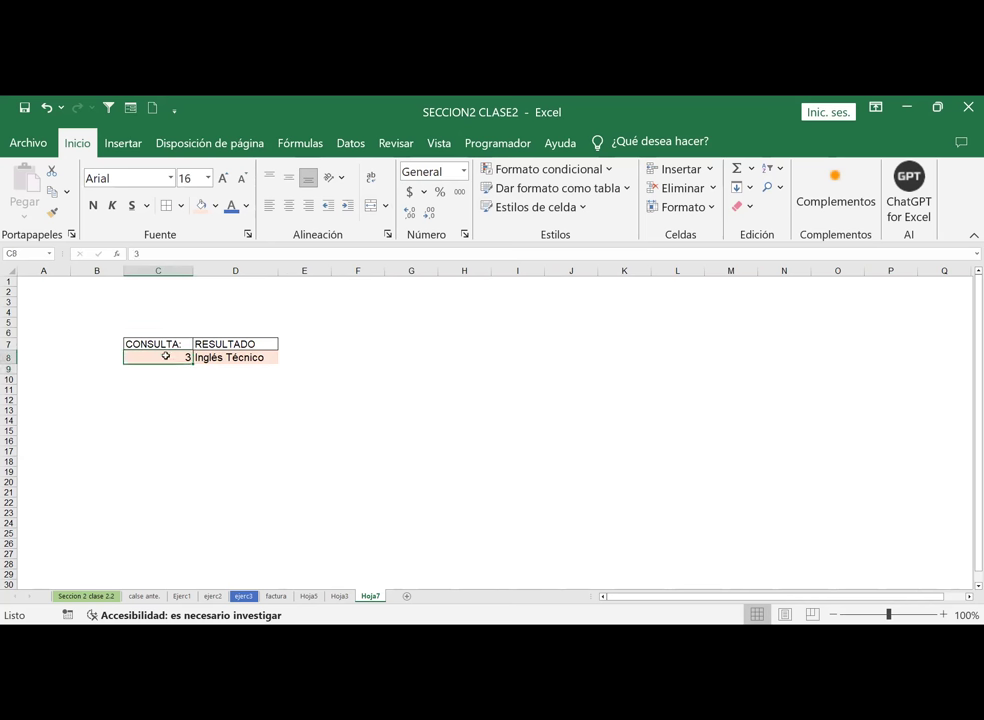
pyautogui.write('4')
pyautogui.press('Return')
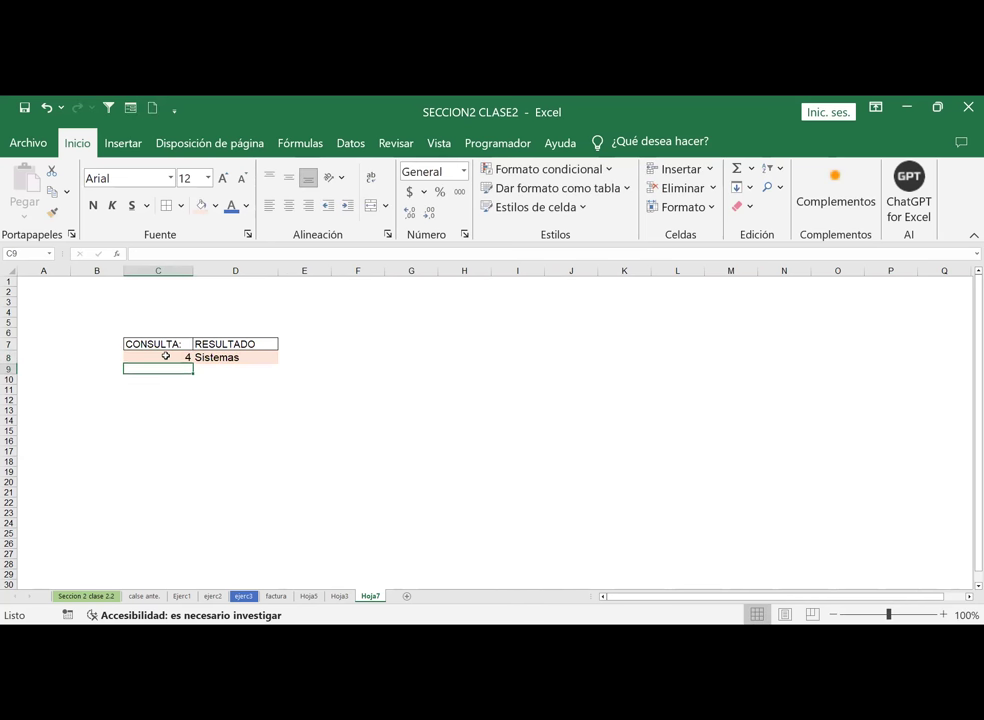
pyautogui.click(166, 356)
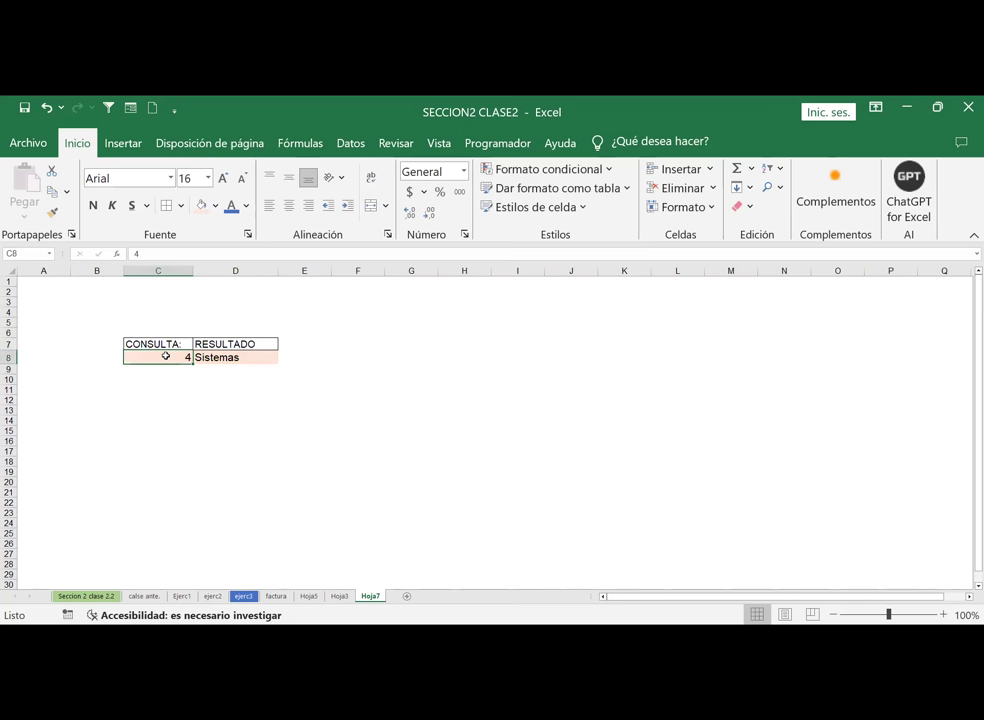
pyautogui.write('1')
pyautogui.press('Return')
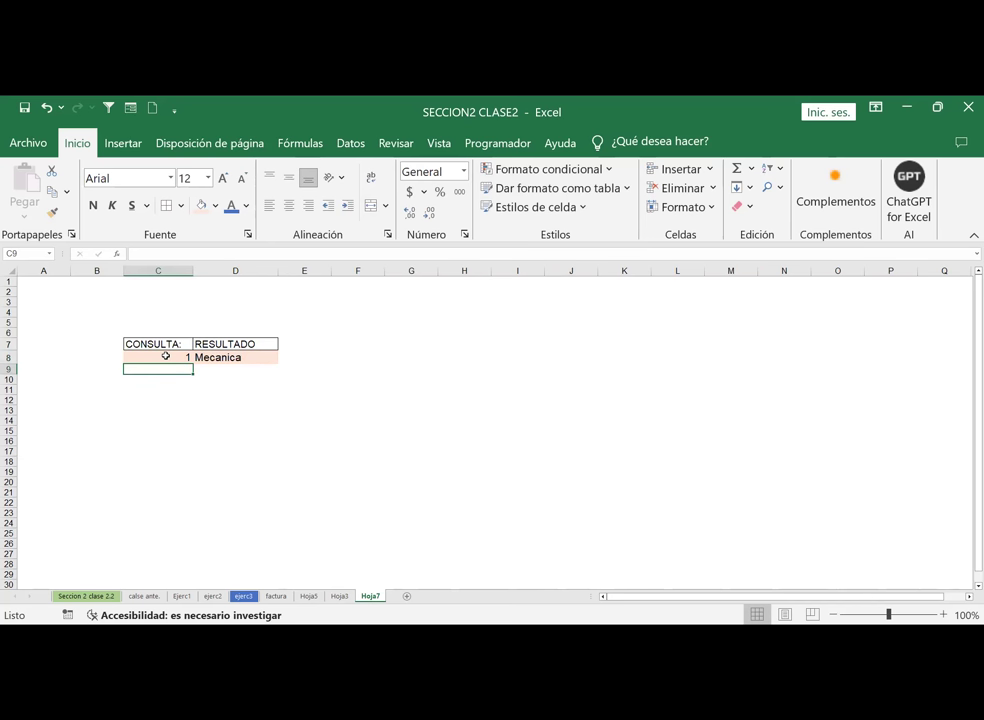
pyautogui.click(166, 356)
pyautogui.write('4')
pyautogui.press('Return')
pyautogui.click(166, 356)
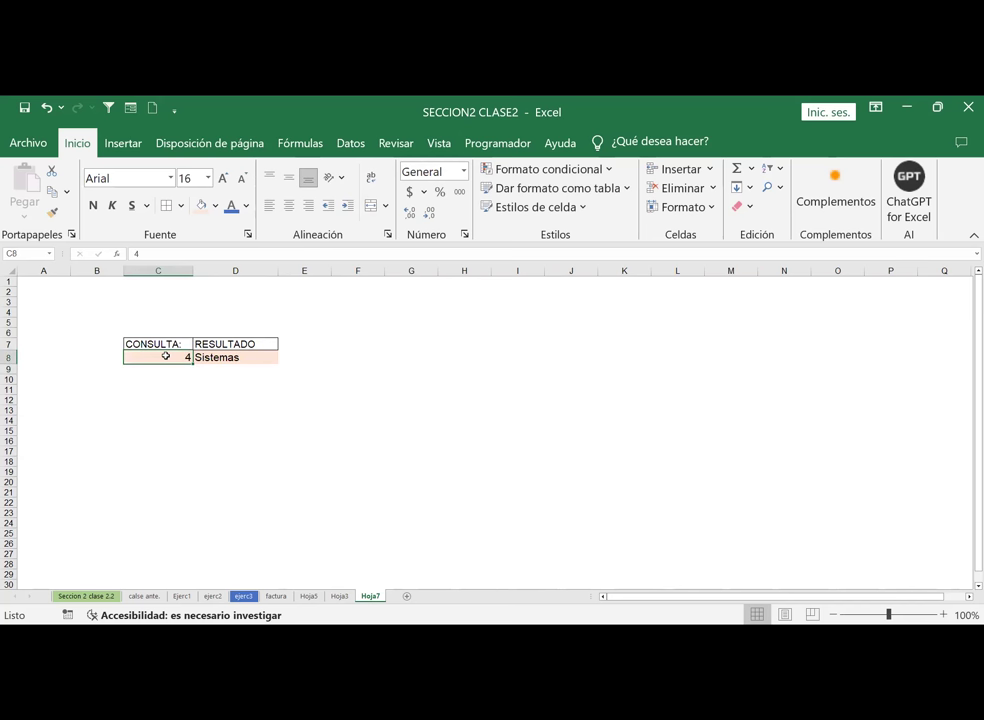
pyautogui.write('3')
pyautogui.press('Return')
# Step: Test IDs 5 and 6, widen column D for Reading and conversation, then enter ID 7
pyautogui.click(166, 356)
pyautogui.write('5')
pyautogui.press('Return')
pyautogui.click(166, 356)
pyautogui.write('6')
pyautogui.press('Return')
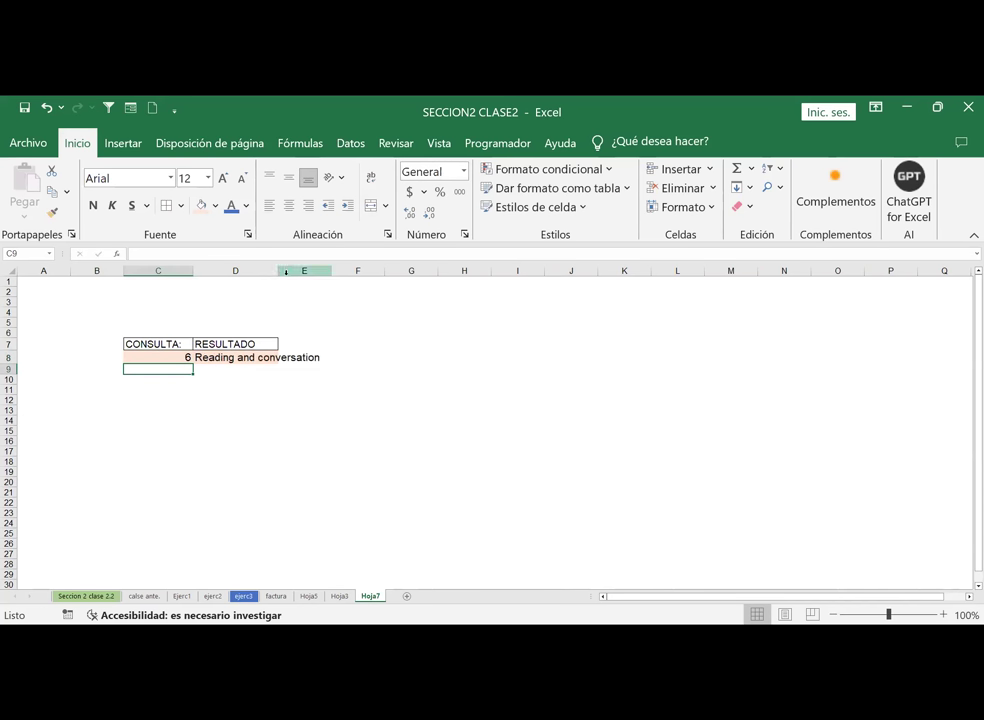
pyautogui.moveTo(277, 271); pyautogui.dragTo(329, 291)
pyautogui.press('Up')
pyautogui.write('7')
pyautogui.press('Tab')
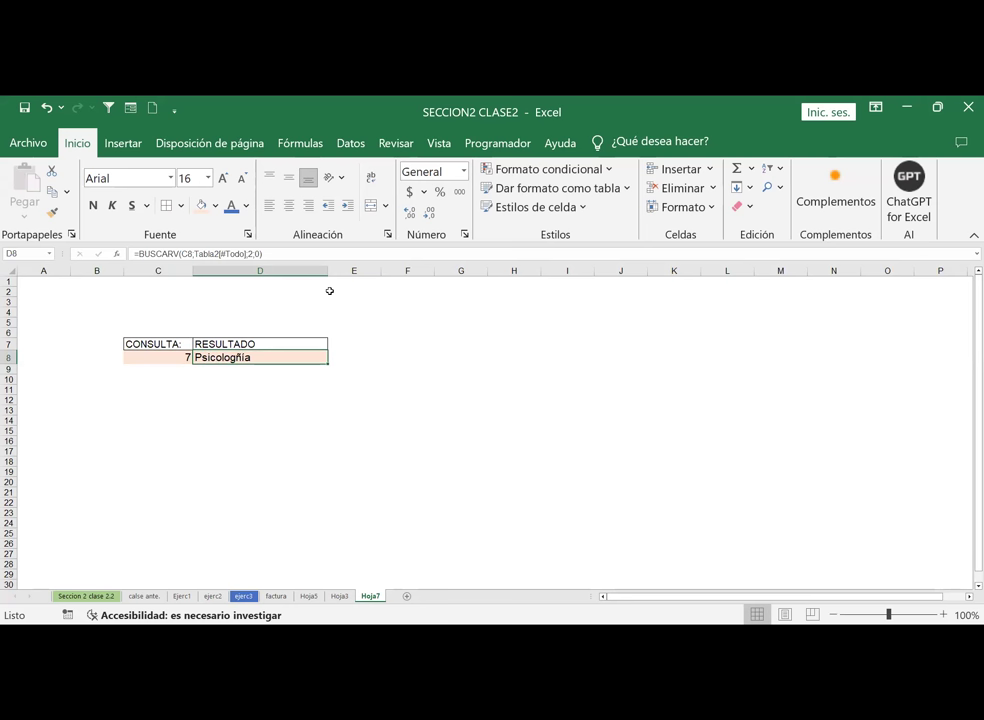
# Step: Remove a stray letter from Psicología in D14, then check the D8 lookup on Hoja7
pyautogui.click(339, 596)
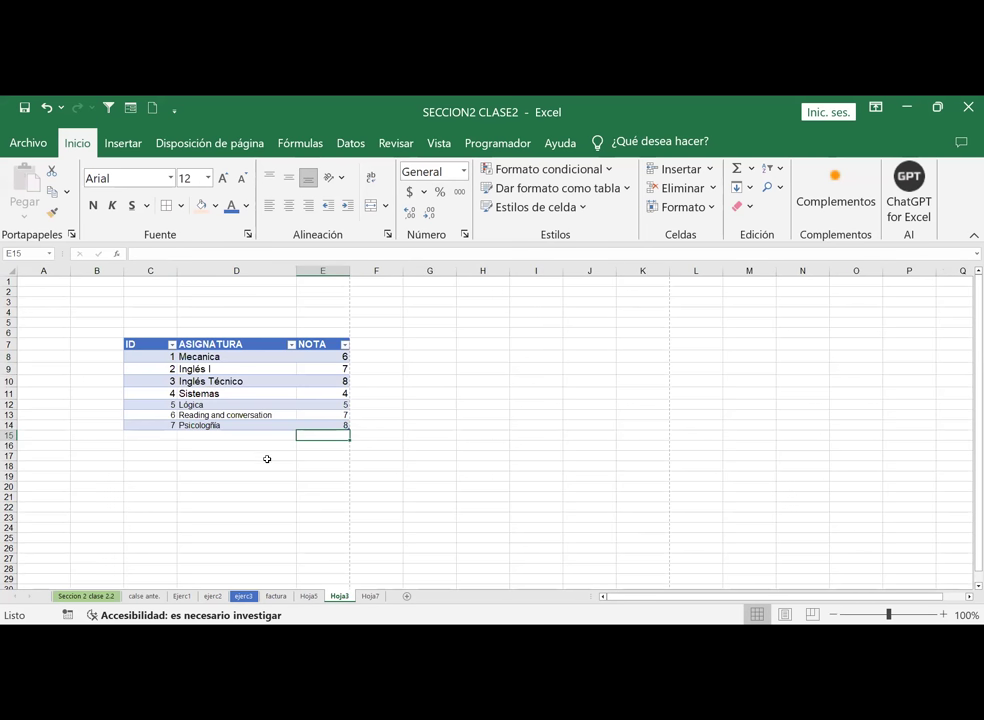
pyautogui.click(211, 426)
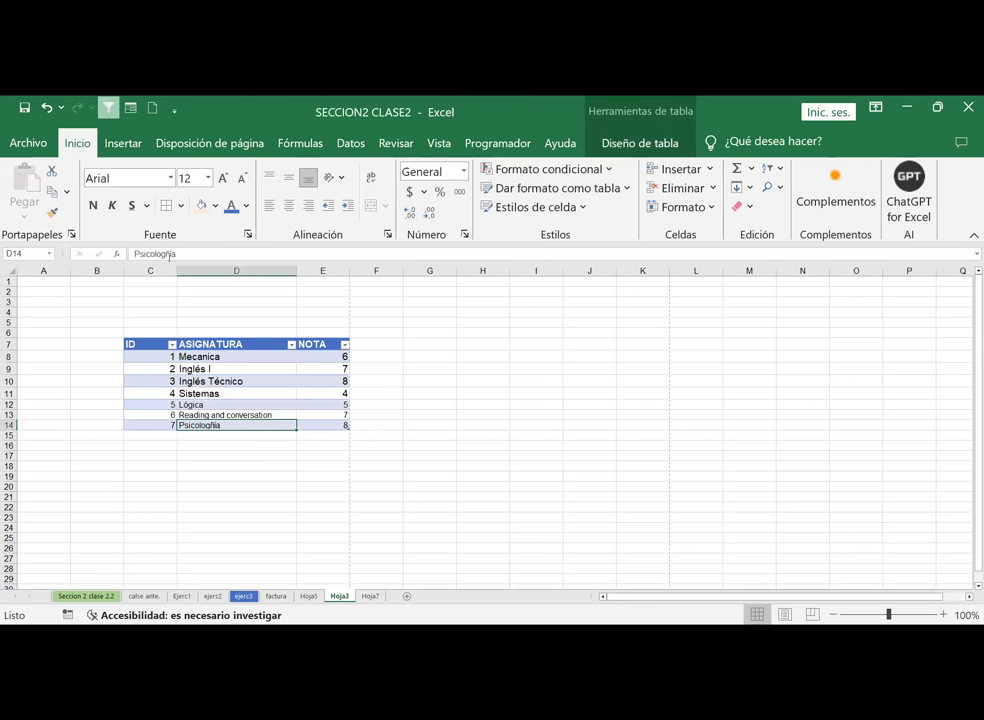
pyautogui.click(172, 254)
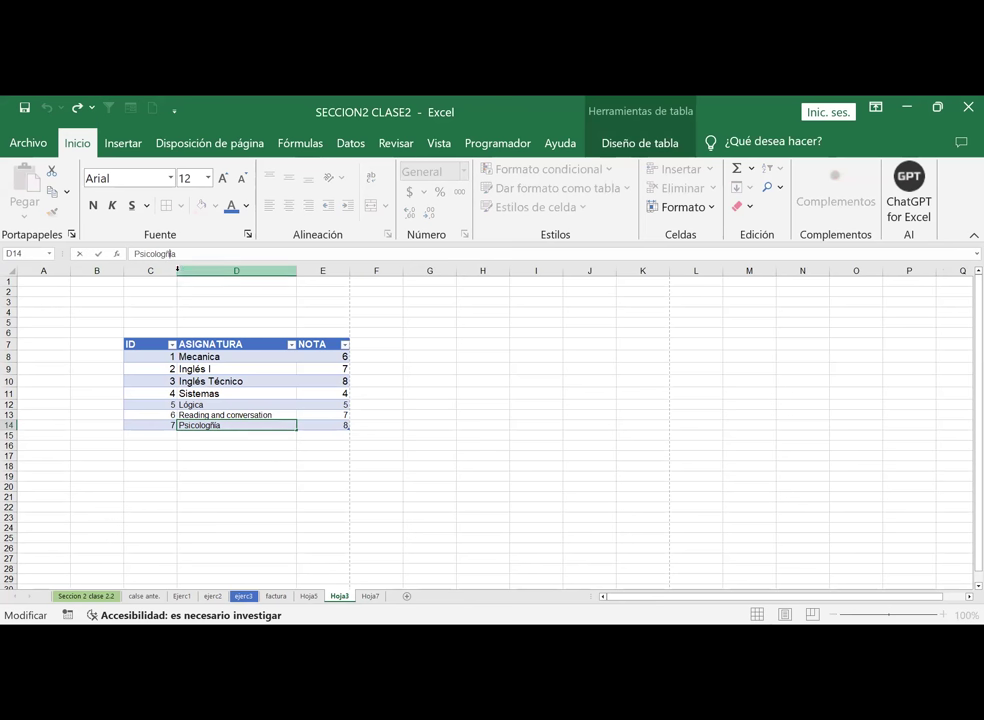
pyautogui.press('BackSpace')
pyautogui.press('Return')
pyautogui.click(373, 597)
pyautogui.click(257, 461)
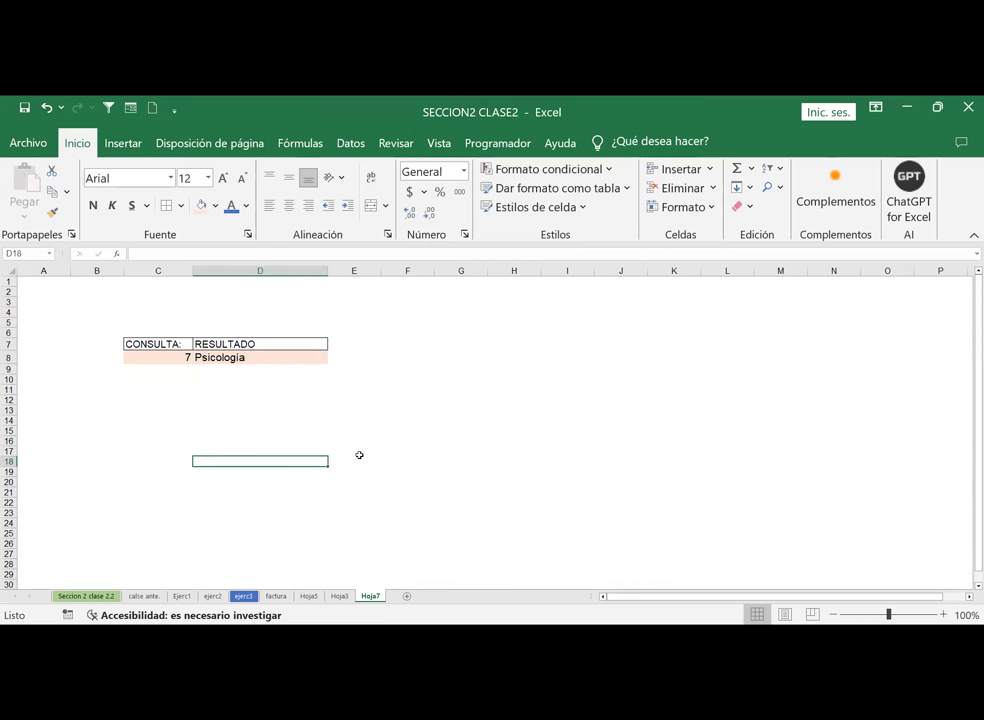
pyautogui.click(262, 358)
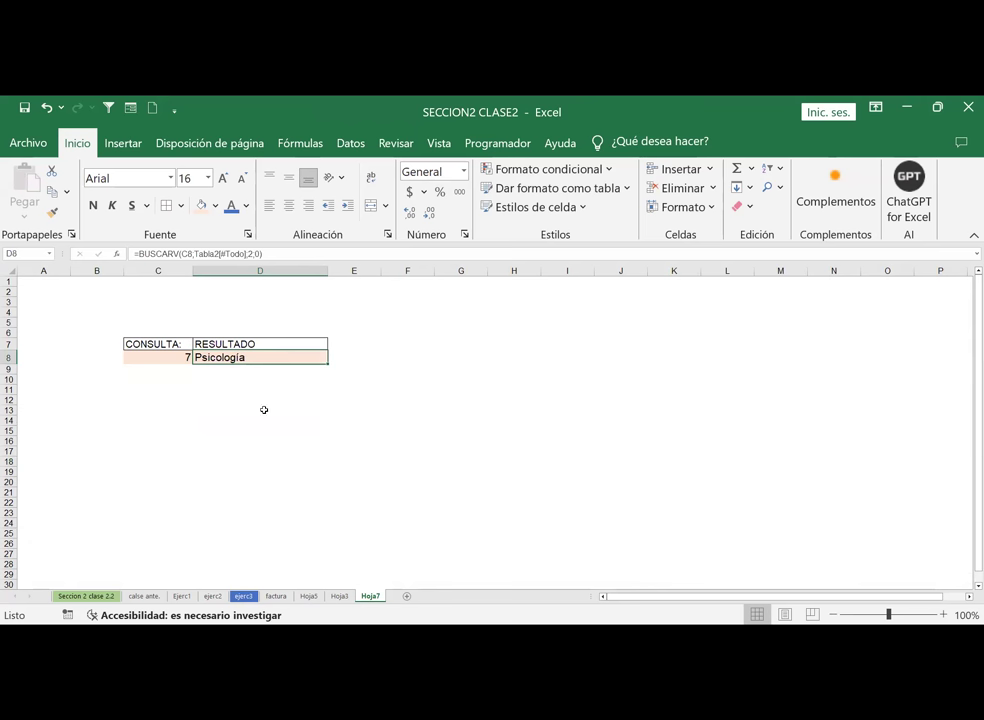
# Step: Rename the subject table's sheet to TABLA1 and return to Hoja7
pyautogui.click(343, 597)
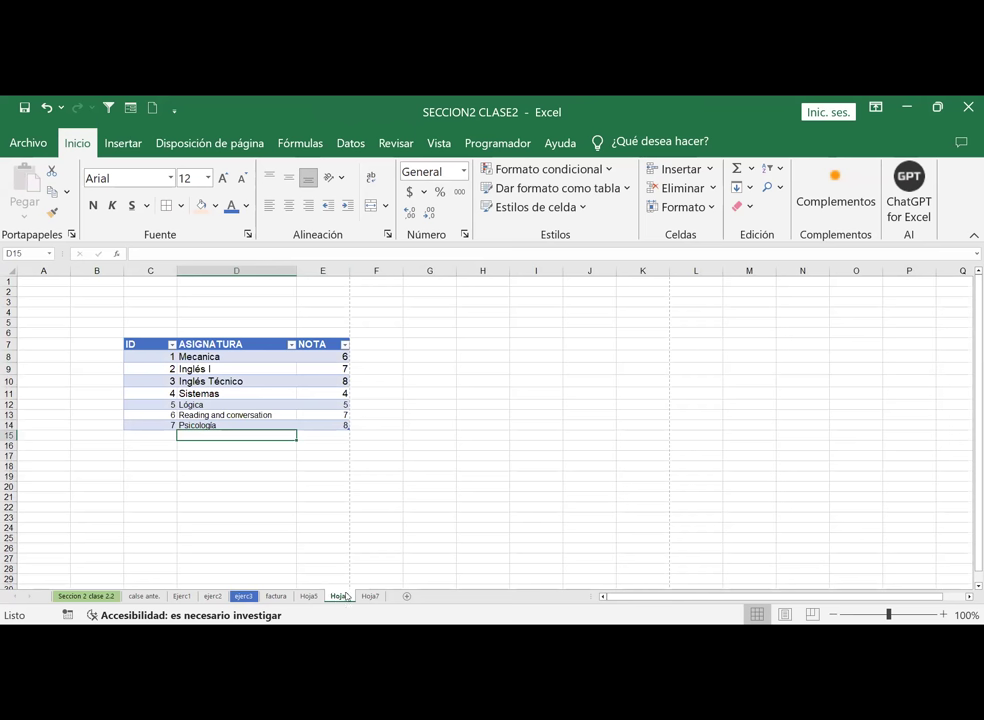
pyautogui.hotkey('alt', 'h')
pyautogui.write('orABLA')
pyautogui.press('Home')
pyautogui.press('Return')
pyautogui.click(387, 508)
pyautogui.click(376, 596)
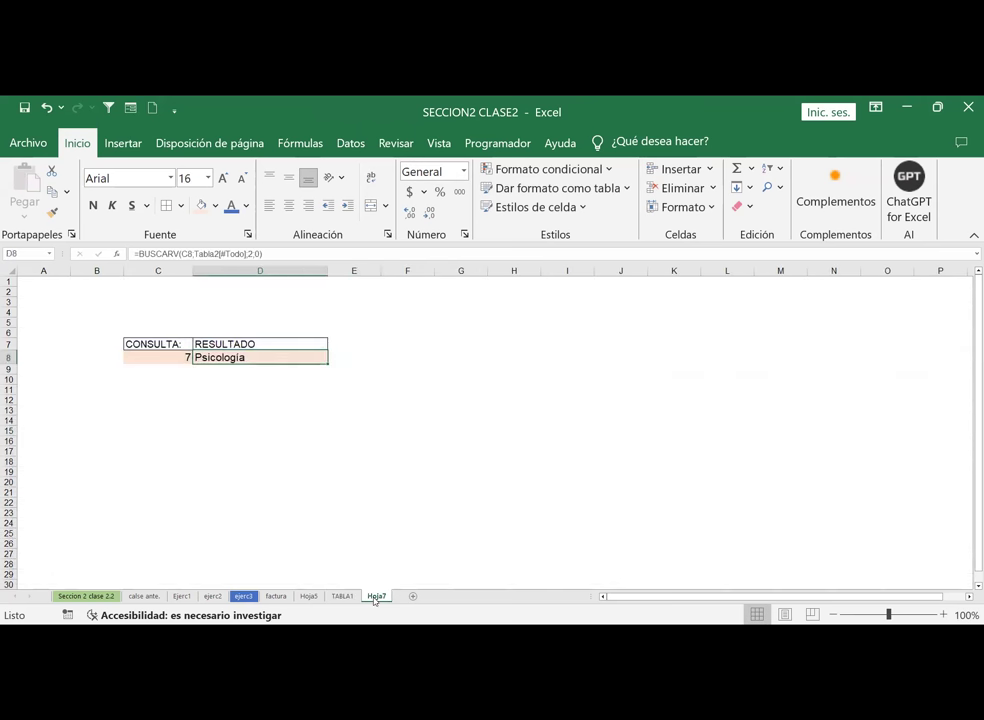
# Step: Test the CONSULTA lookup in C8 with IDs 4, 8 (missing) and 7 (Psicología)
pyautogui.click(209, 421)
pyautogui.click(166, 358)
pyautogui.write('4')
pyautogui.press('Return')
pyautogui.click(170, 357)
pyautogui.write('8')
pyautogui.press('Return')
pyautogui.click(170, 357)
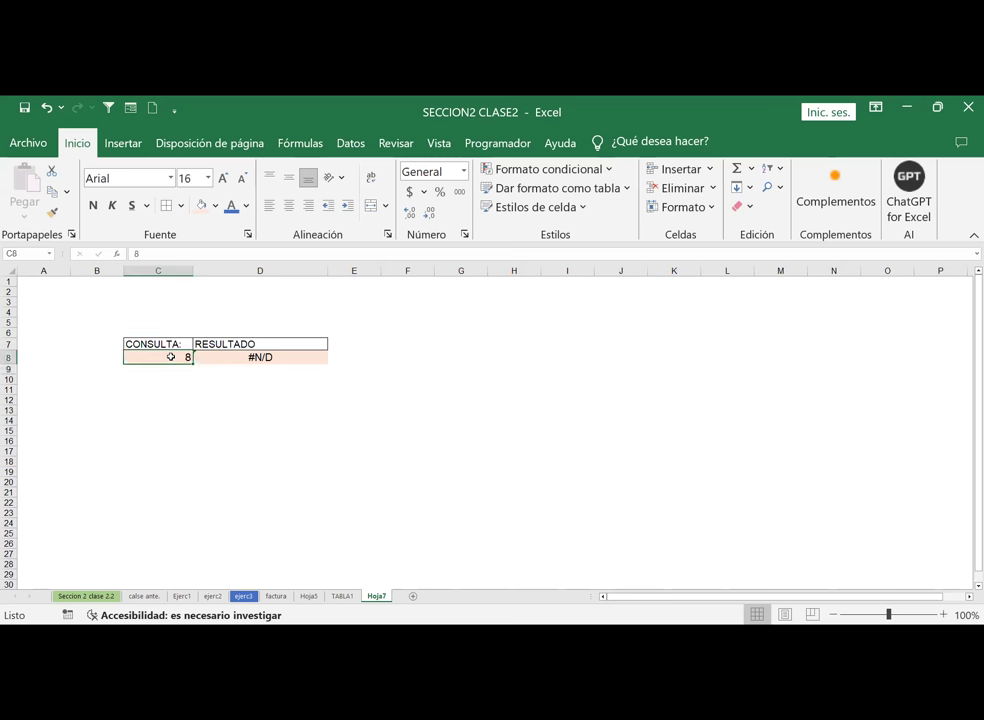
pyautogui.write('7')
pyautogui.press('Return')
# Step: Leave ID 3 in C8 so Inglés Técnico returns, then select TABLA1's IDs C8:C14
pyautogui.click(255, 430)
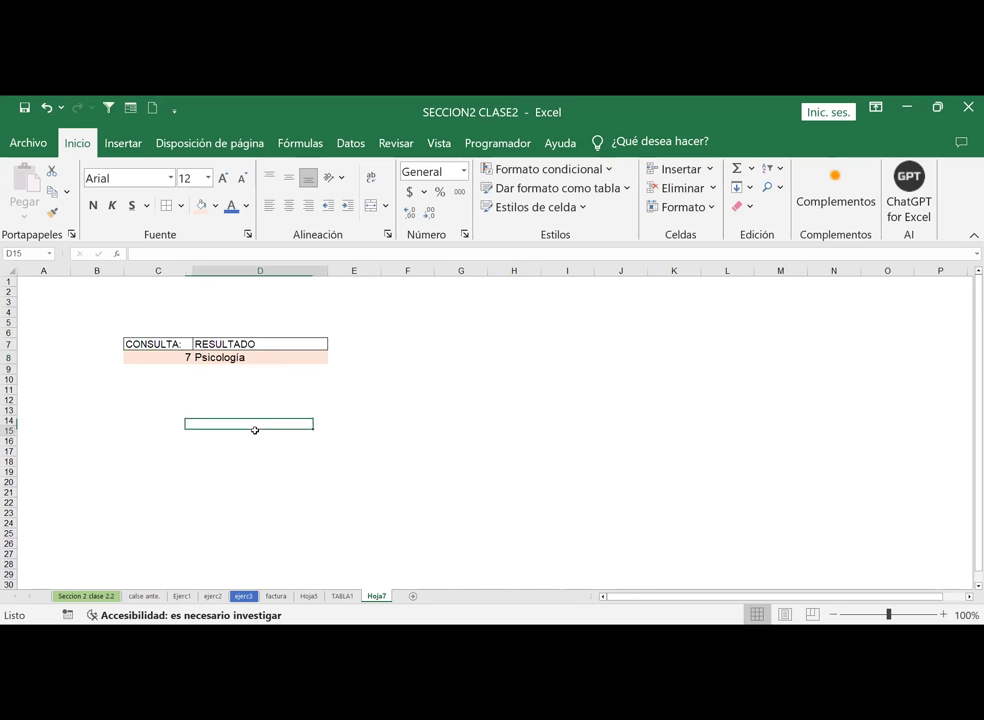
pyautogui.click(168, 356)
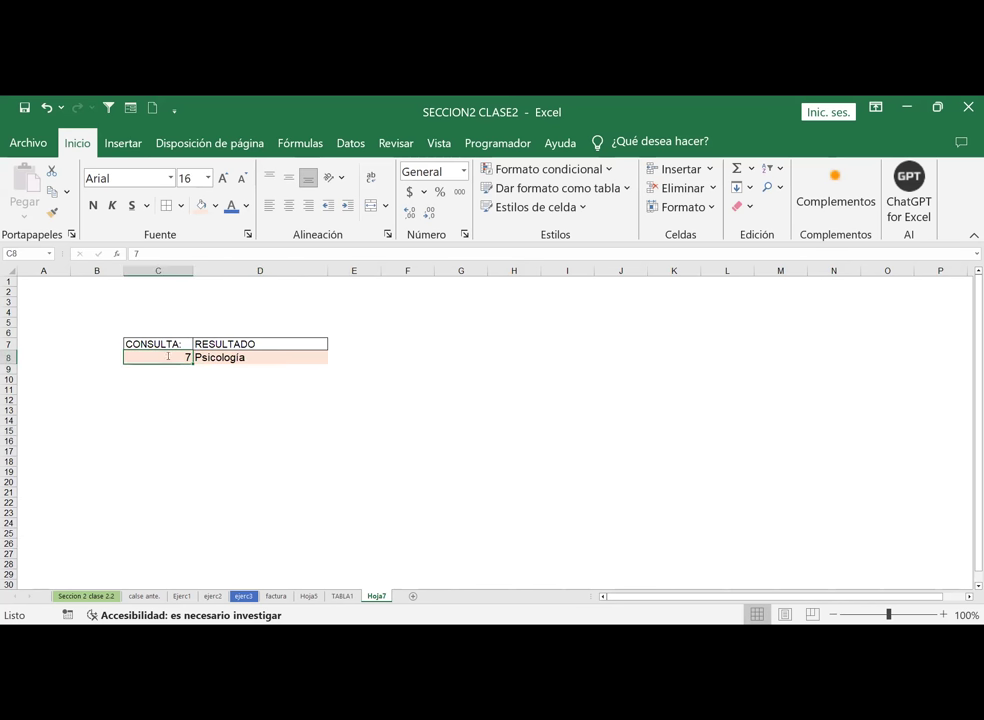
pyautogui.write('3')
pyautogui.click(384, 464)
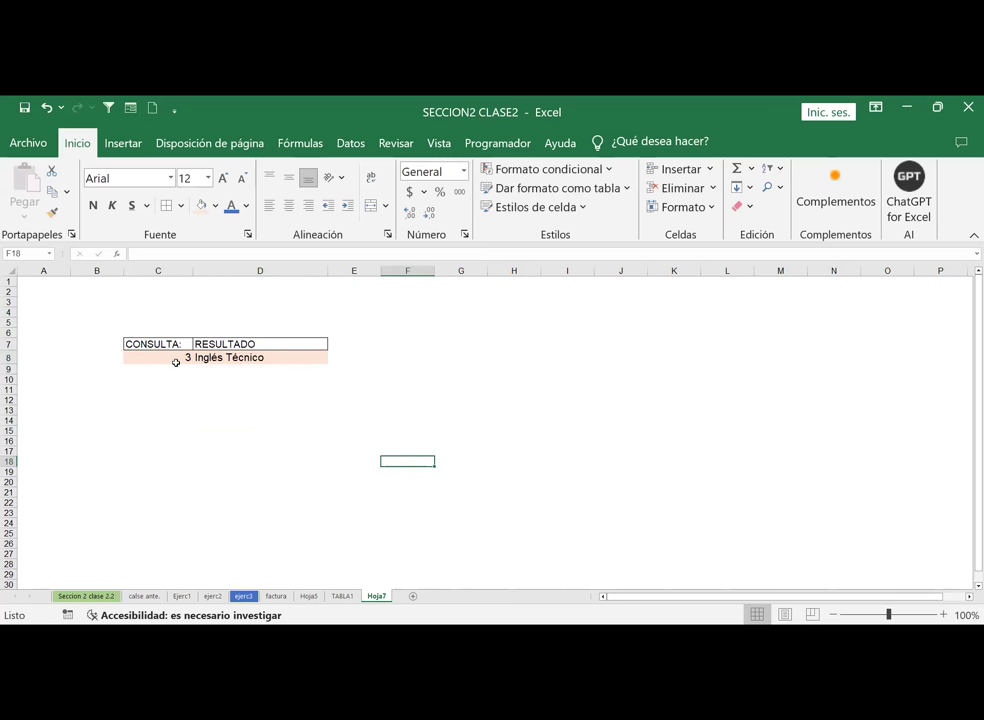
pyautogui.click(176, 362)
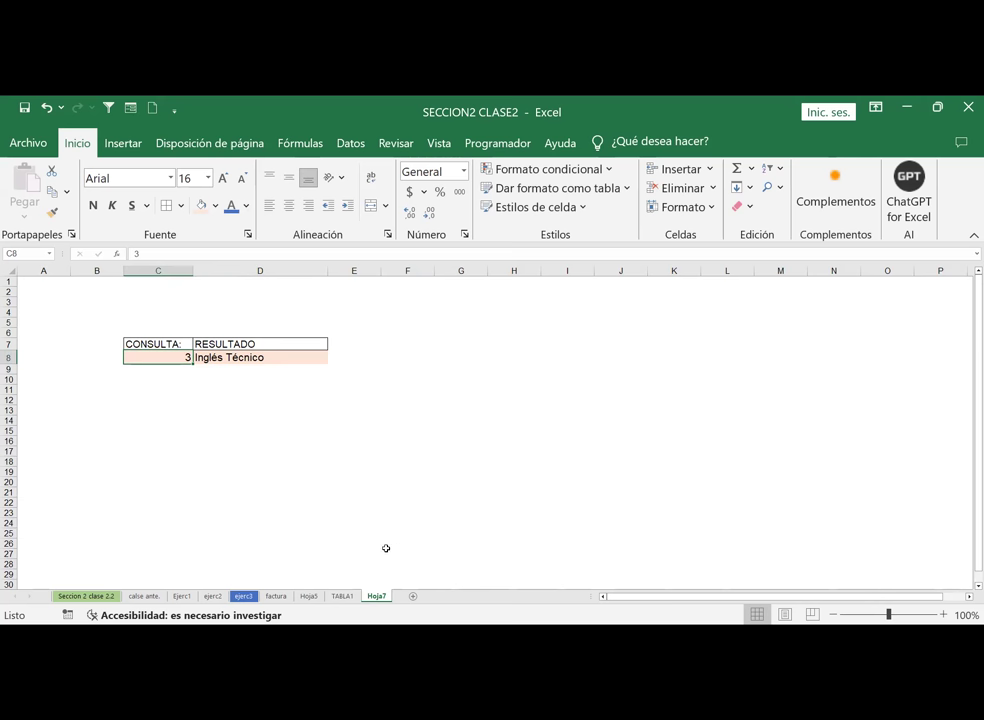
pyautogui.click(342, 596)
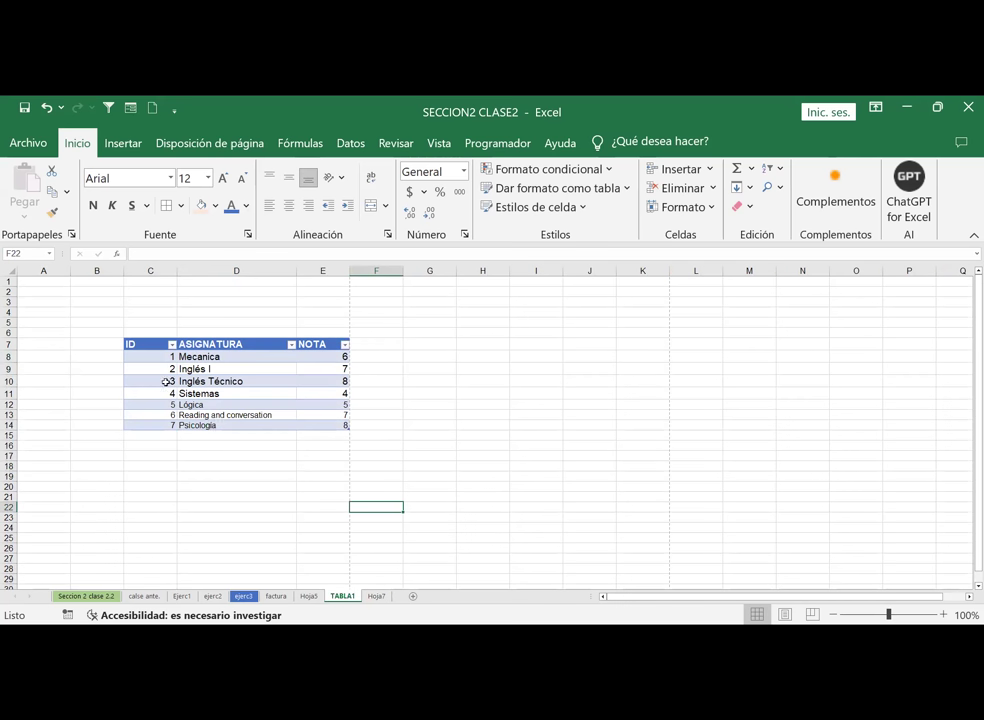
pyautogui.moveTo(160, 357); pyautogui.dragTo(164, 421)
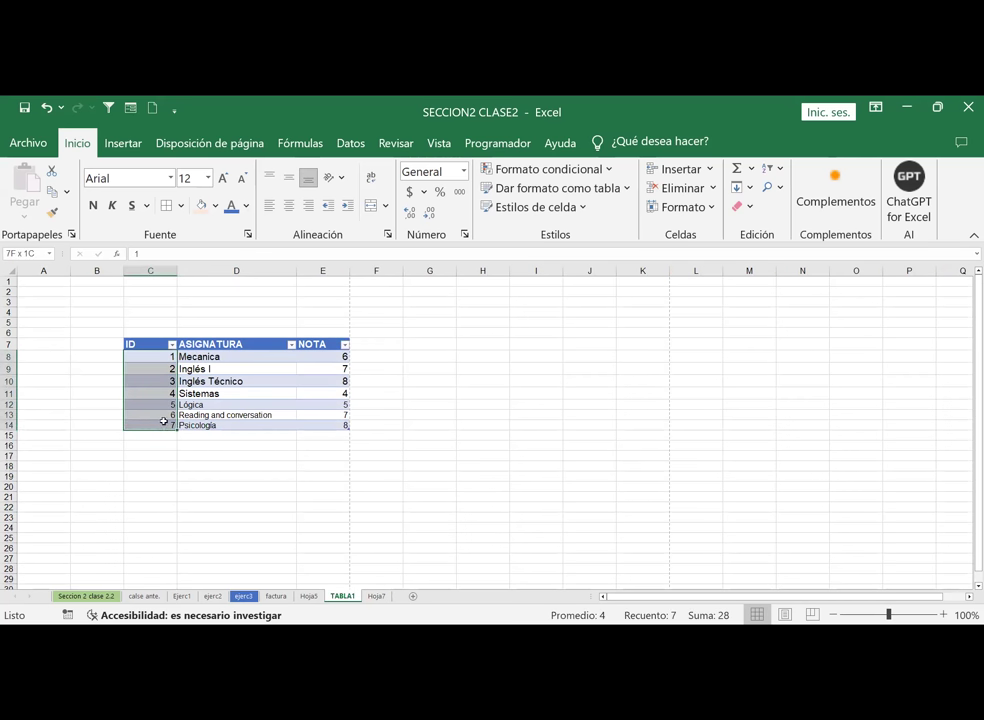
# Step: Fill the TABLA1 ID values light orange and enter the label VERTICAL in C19
pyautogui.click(214, 206)
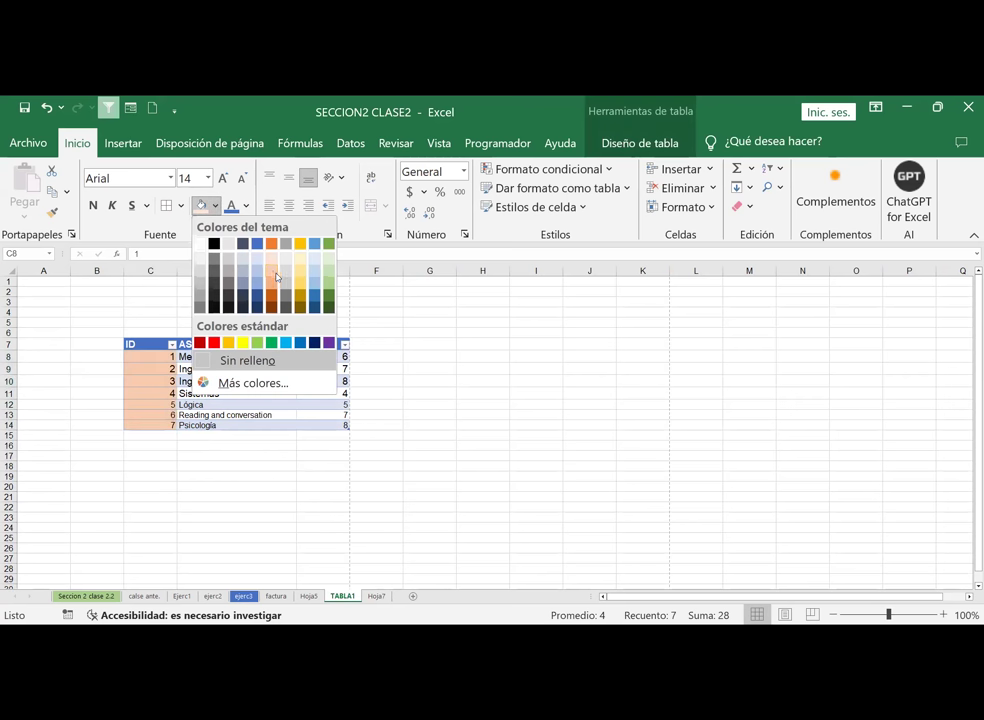
pyautogui.click(149, 474)
pyautogui.click(145, 374)
pyautogui.moveTo(145, 374); pyautogui.dragTo(147, 425)
pyautogui.click(138, 474)
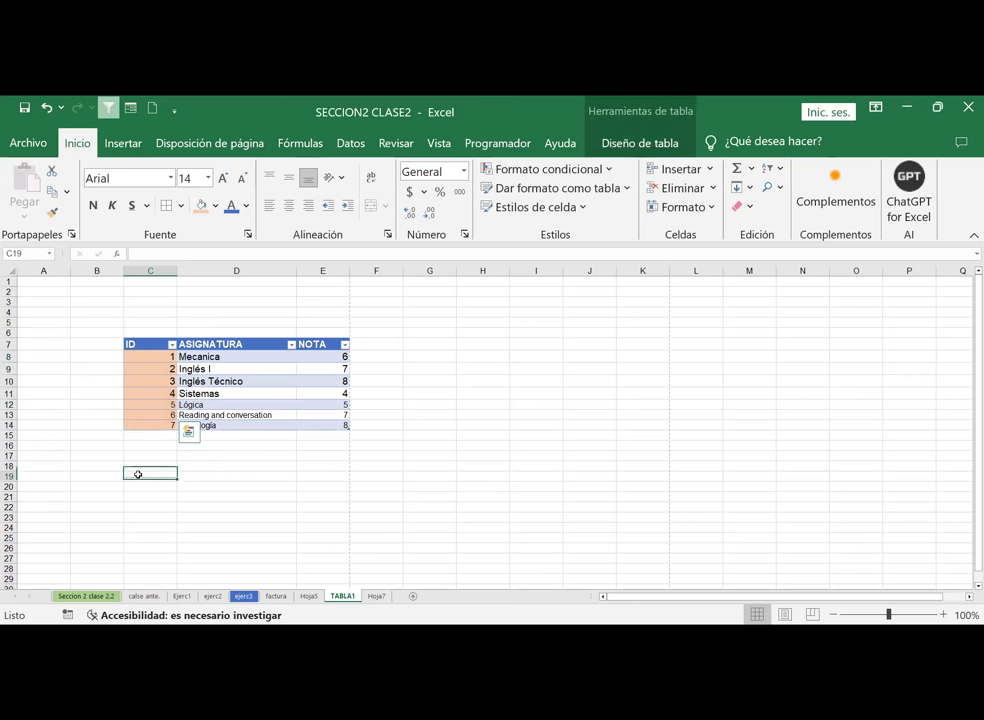
pyautogui.write('VERTICAL')
pyautogui.press('Return')
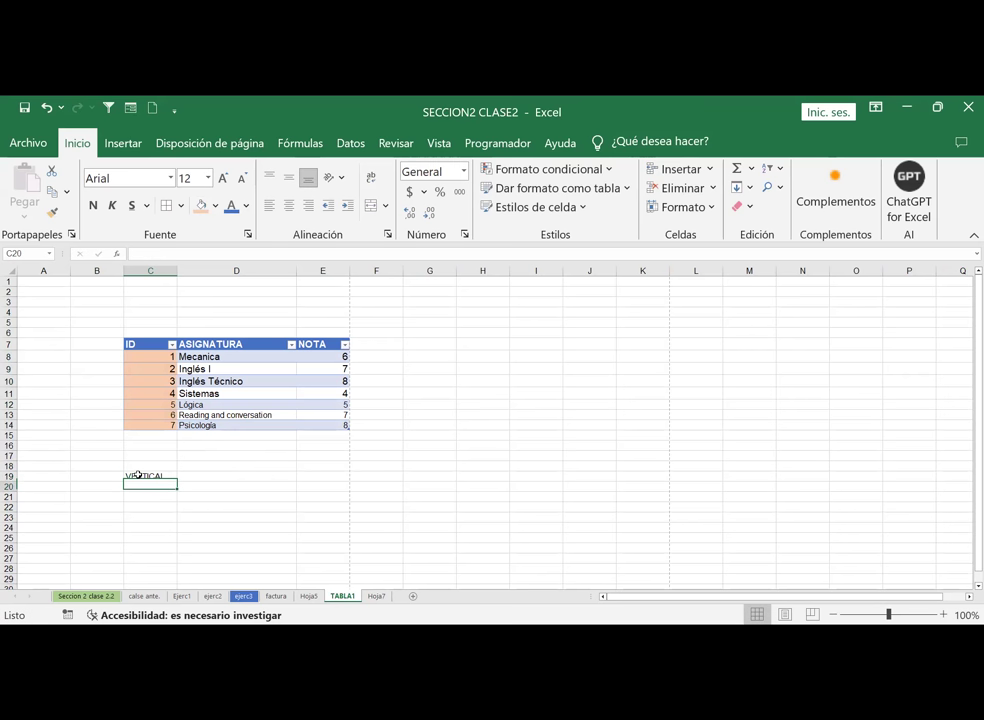
# Step: Give the ASIGNATURA and NOTA values D8:E14 a light yellow fill, then select header row C7:E7
pyautogui.click(312, 455)
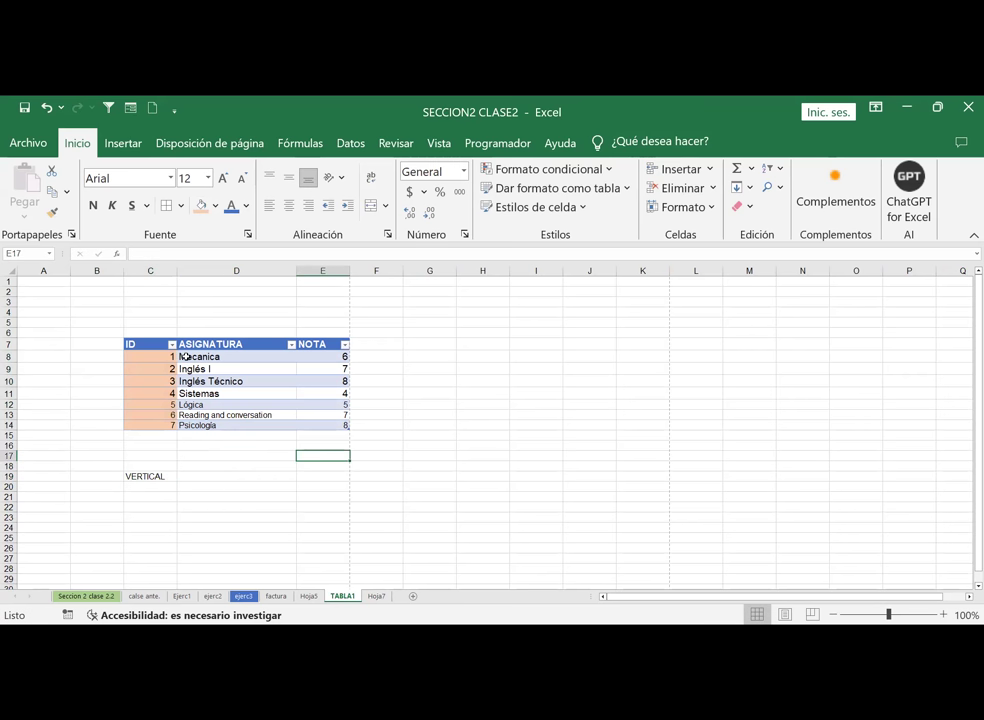
pyautogui.moveTo(200, 358); pyautogui.dragTo(307, 369)
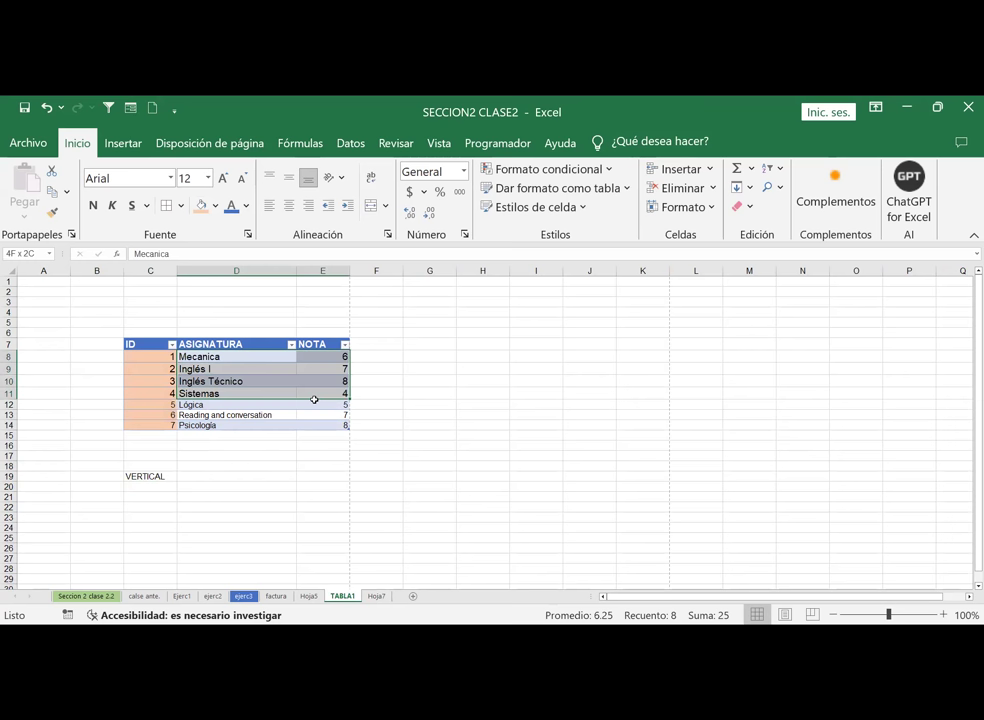
pyautogui.moveTo(307, 369); pyautogui.dragTo(318, 426)
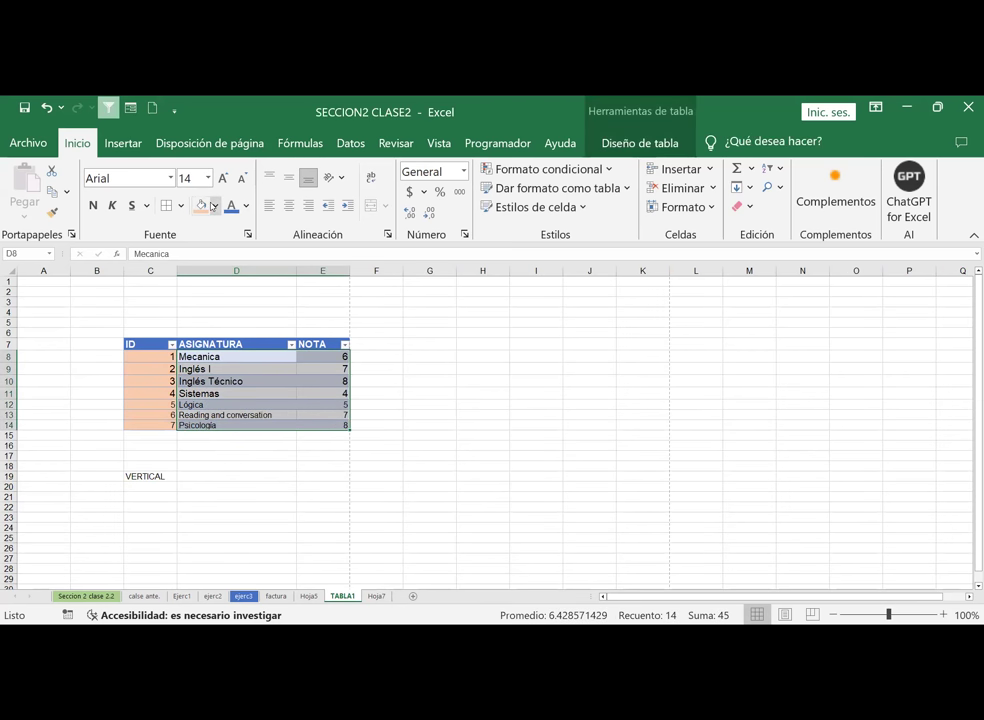
pyautogui.click(215, 205)
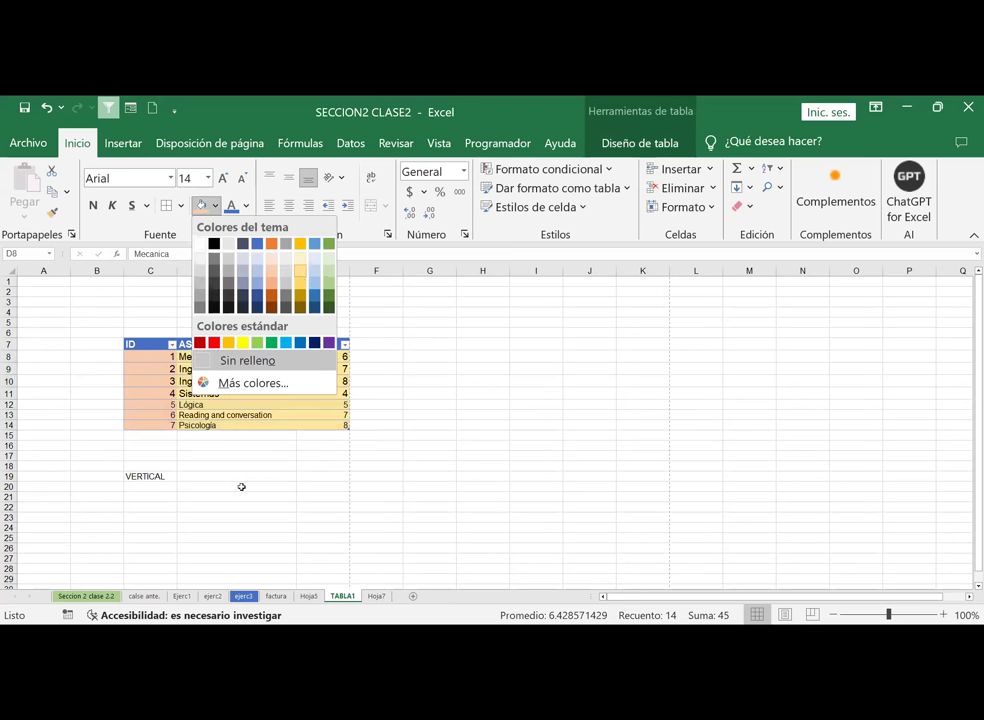
pyautogui.click(239, 488)
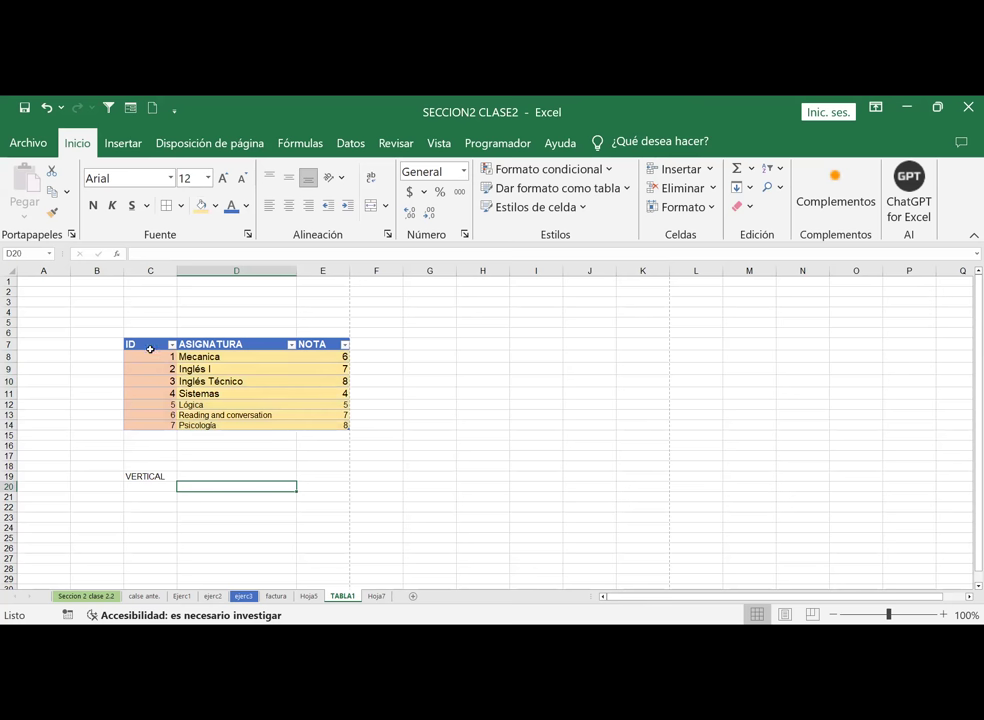
pyautogui.moveTo(143, 343); pyautogui.dragTo(325, 344)
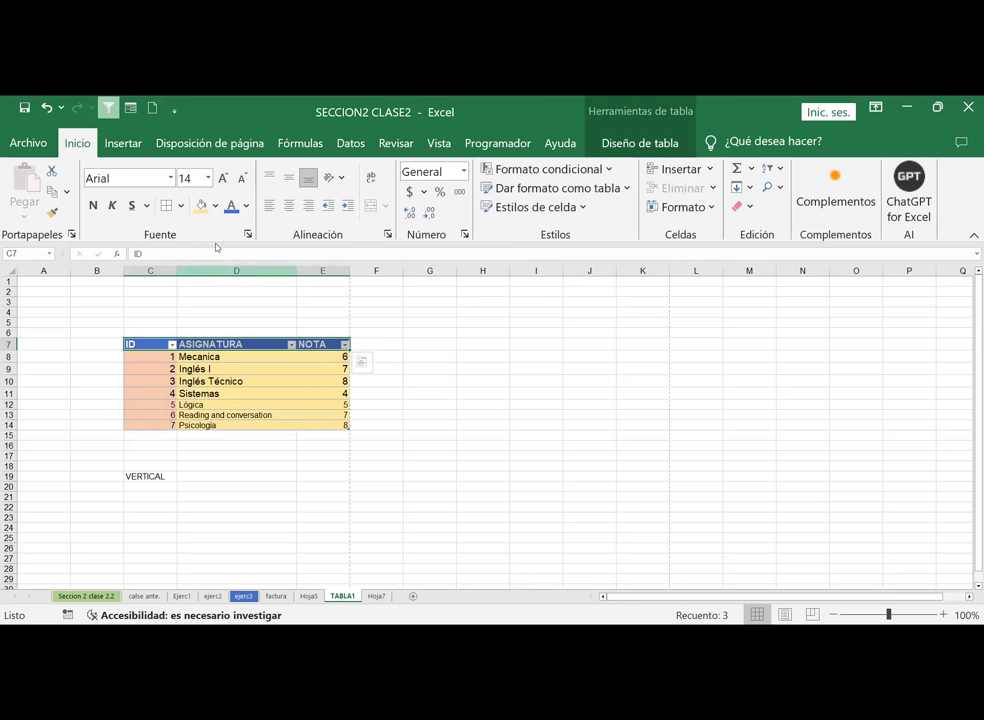
pyautogui.click(165, 253)
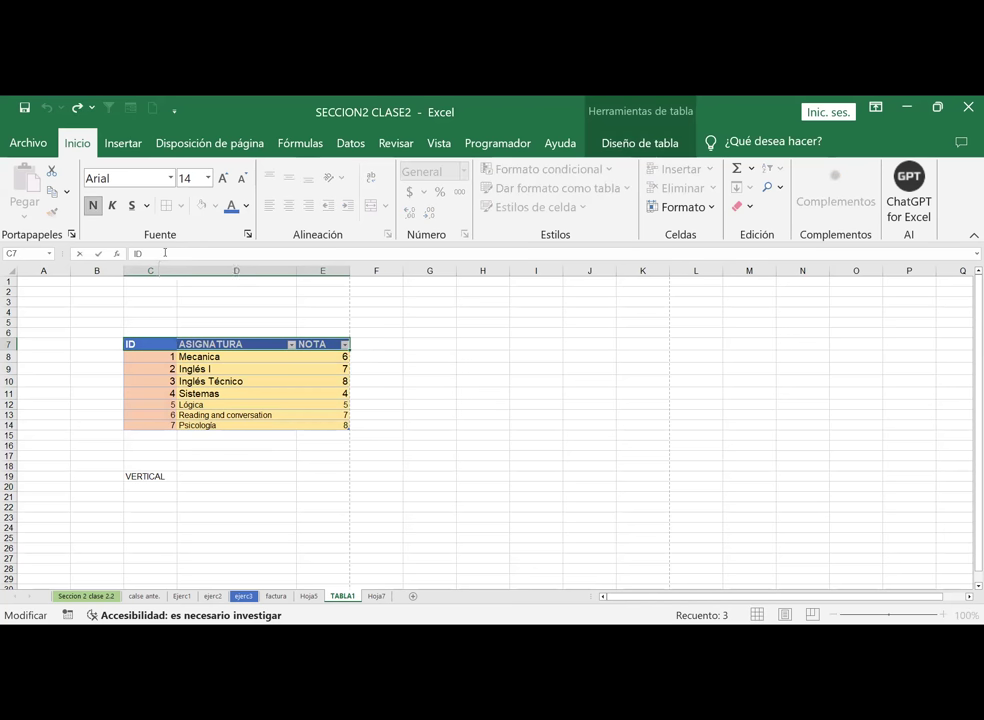
pyautogui.press('BackSpace')
pyautogui.press('BackSpace')
pyautogui.write('ITULO')
pyautogui.press('BackSpace')
pyautogui.press('BackSpace')
pyautogui.press('BackSpace')
pyautogui.press('BackSpace')
pyautogui.press('BackSpace')
pyautogui.press('BackSpace')
pyautogui.write('ENCABEX')
pyautogui.press('BackSpace')
pyautogui.write('ZADOS')
pyautogui.press('Tab')
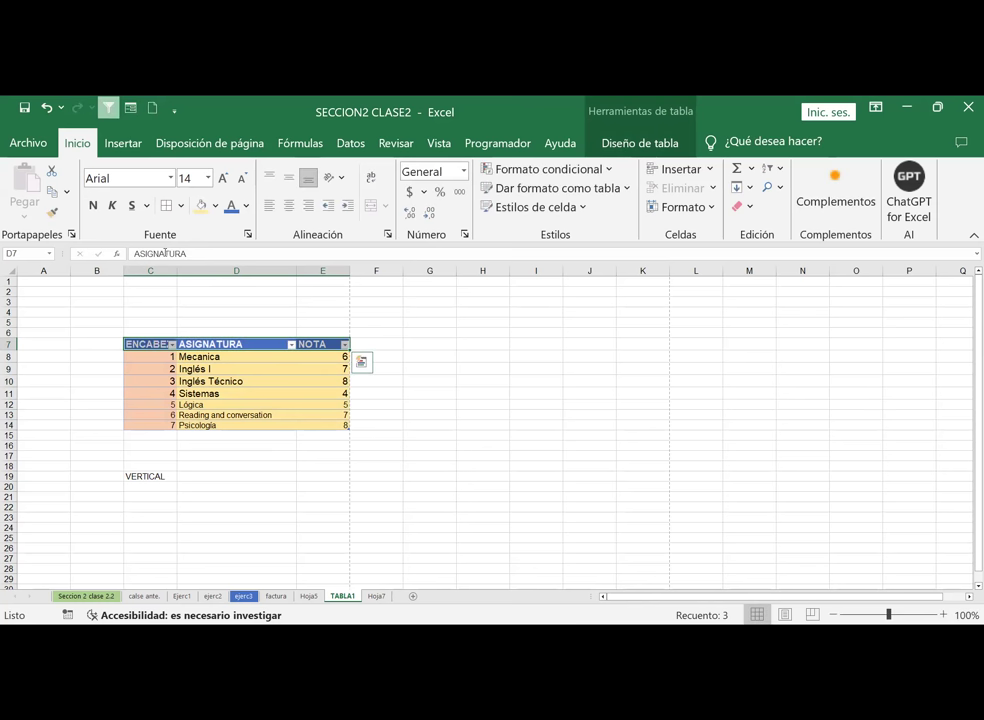
pyautogui.moveTo(150, 344); pyautogui.dragTo(338, 425)
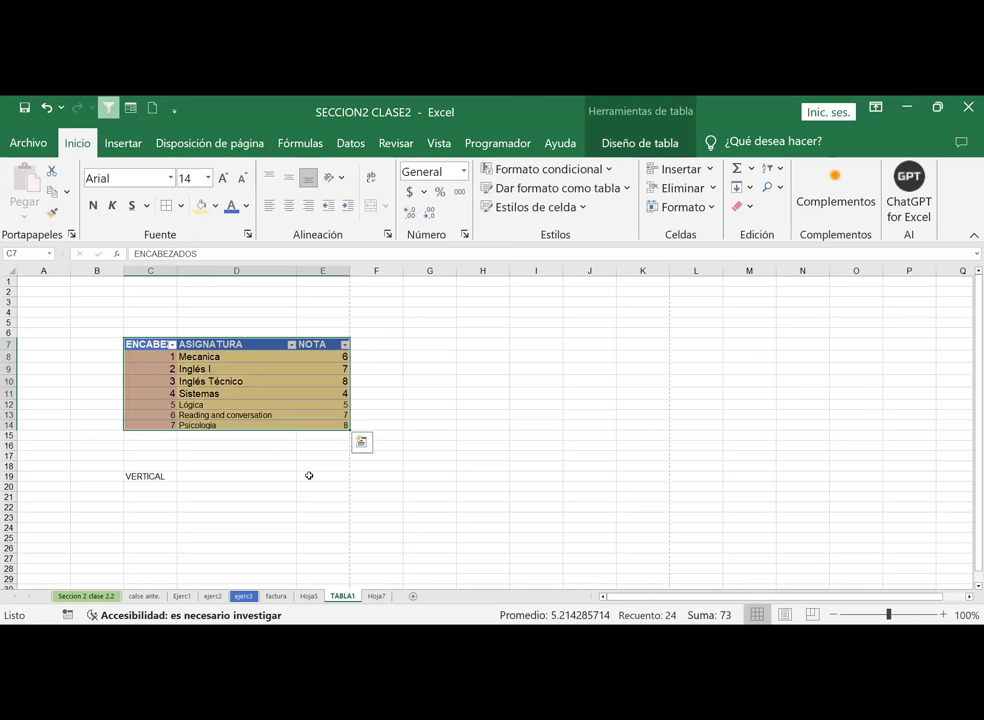
pyautogui.click(310, 476)
pyautogui.moveTo(150, 344); pyautogui.dragTo(275, 346)
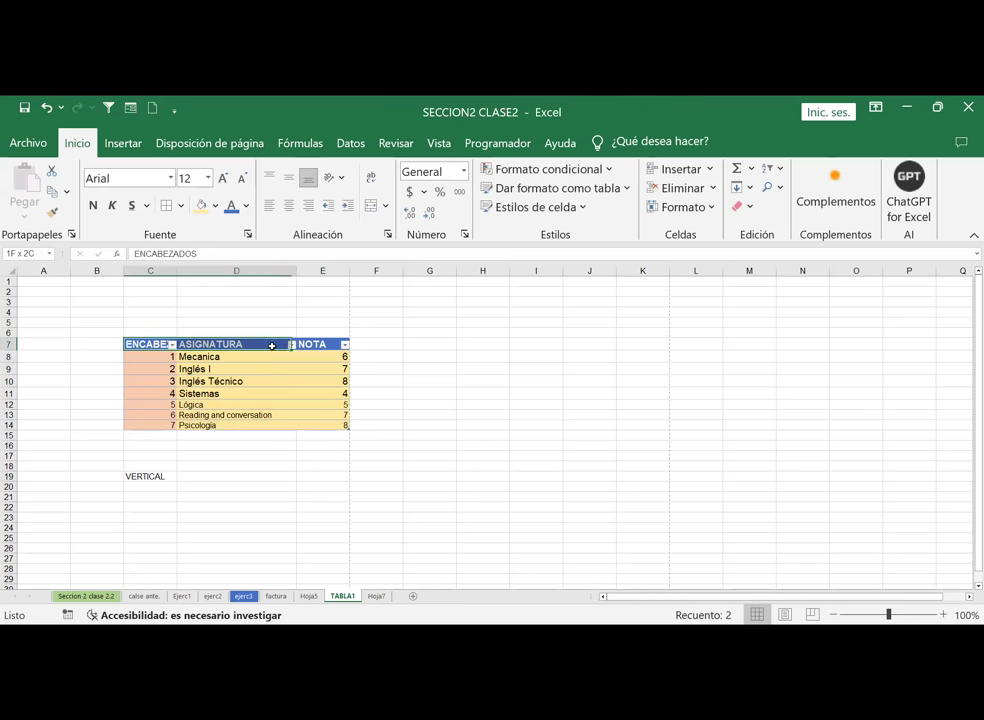
pyautogui.doubleClick(146, 343)
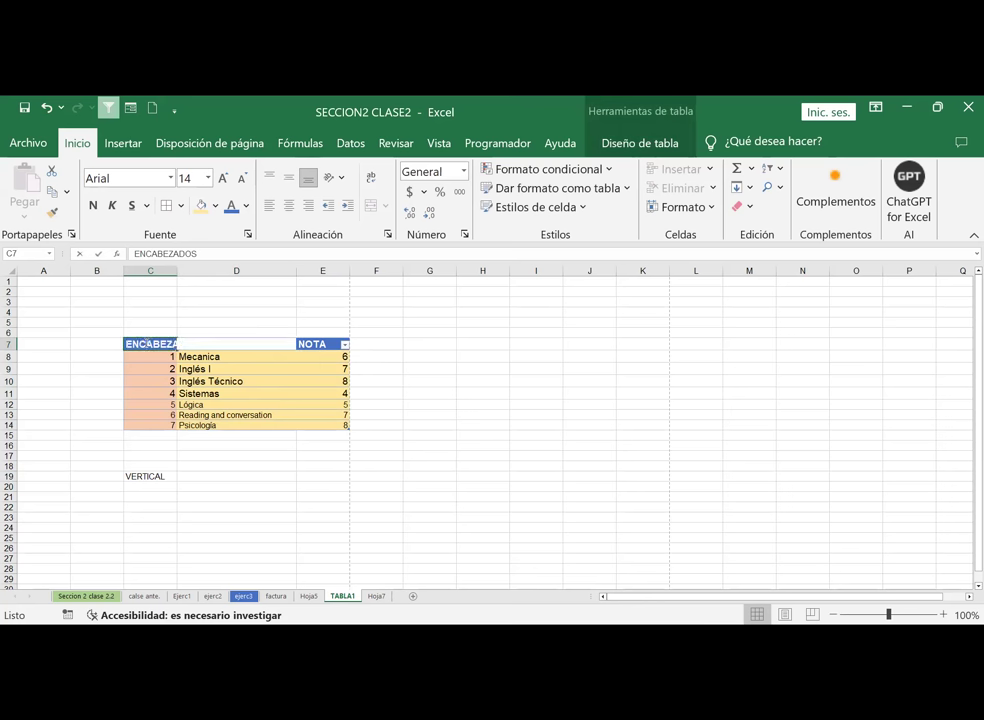
pyautogui.write('ID')
pyautogui.press('Return')
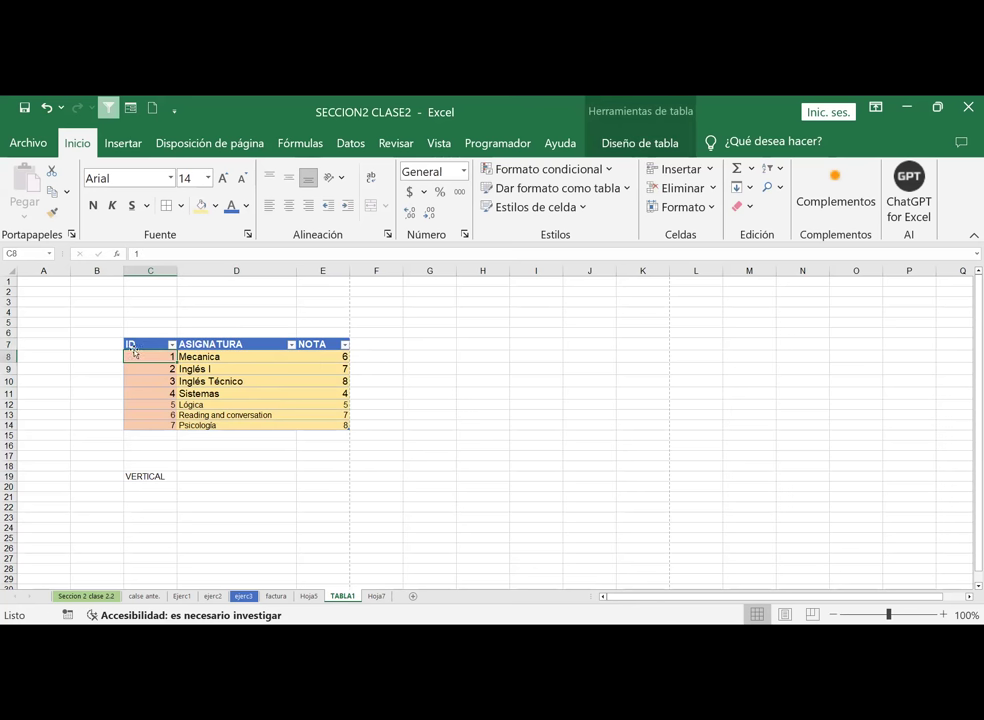
pyautogui.click(322, 476)
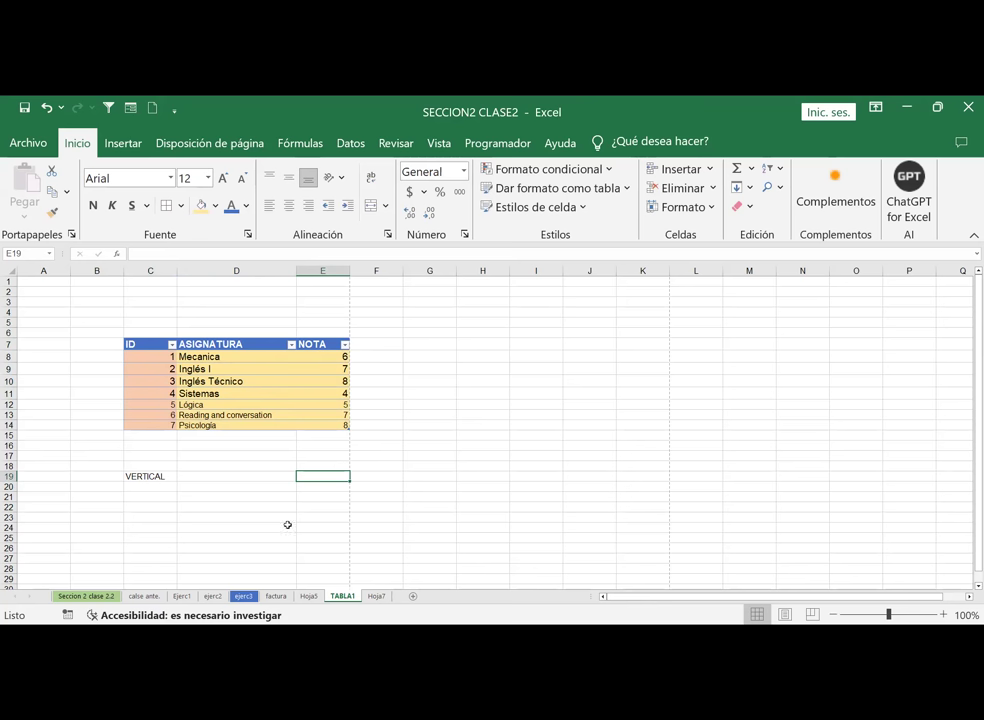
# Step: Review the TABLA1 formatting: the VERTICAL label, ASIGNATURA/NOTA values and header row
pyautogui.click(156, 476)
pyautogui.moveTo(195, 357); pyautogui.dragTo(319, 428)
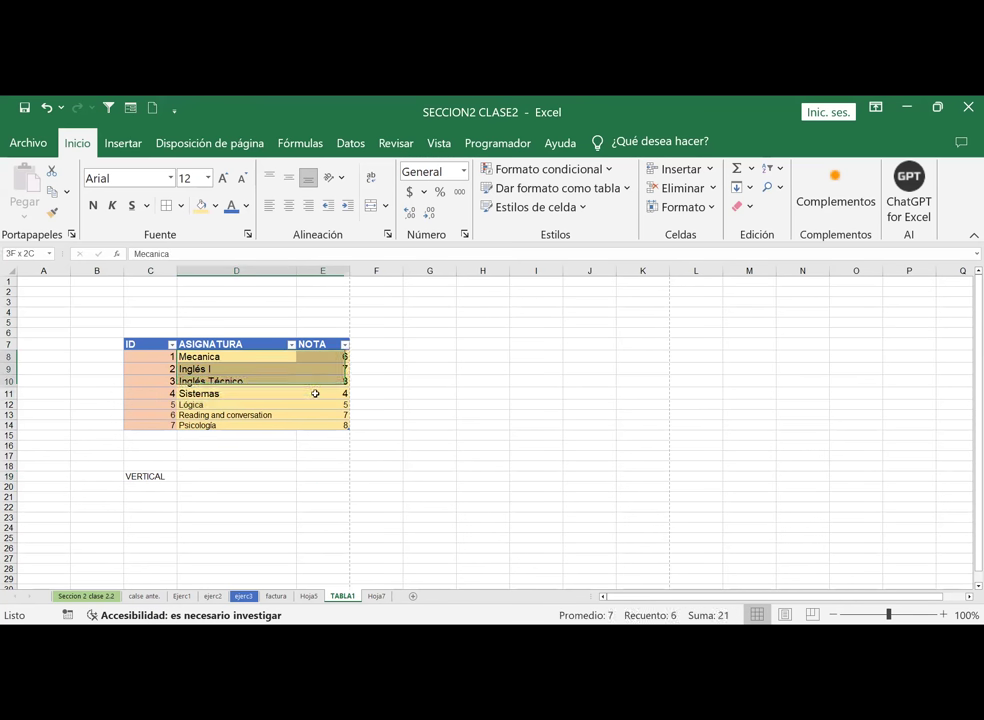
pyautogui.moveTo(132, 344); pyautogui.dragTo(331, 339)
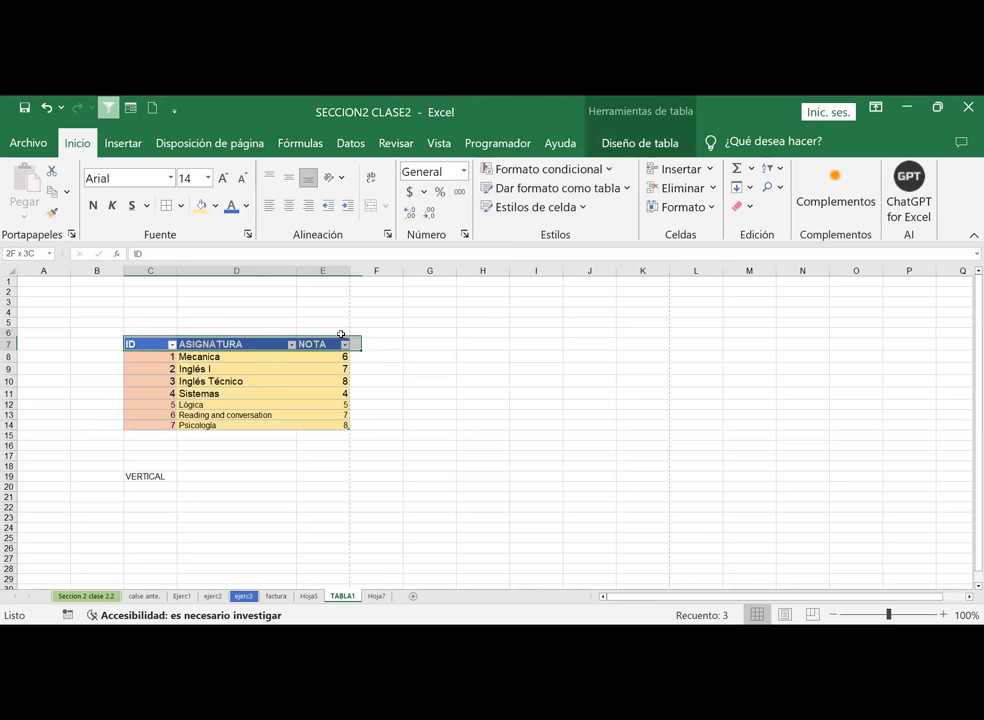
pyautogui.click(386, 457)
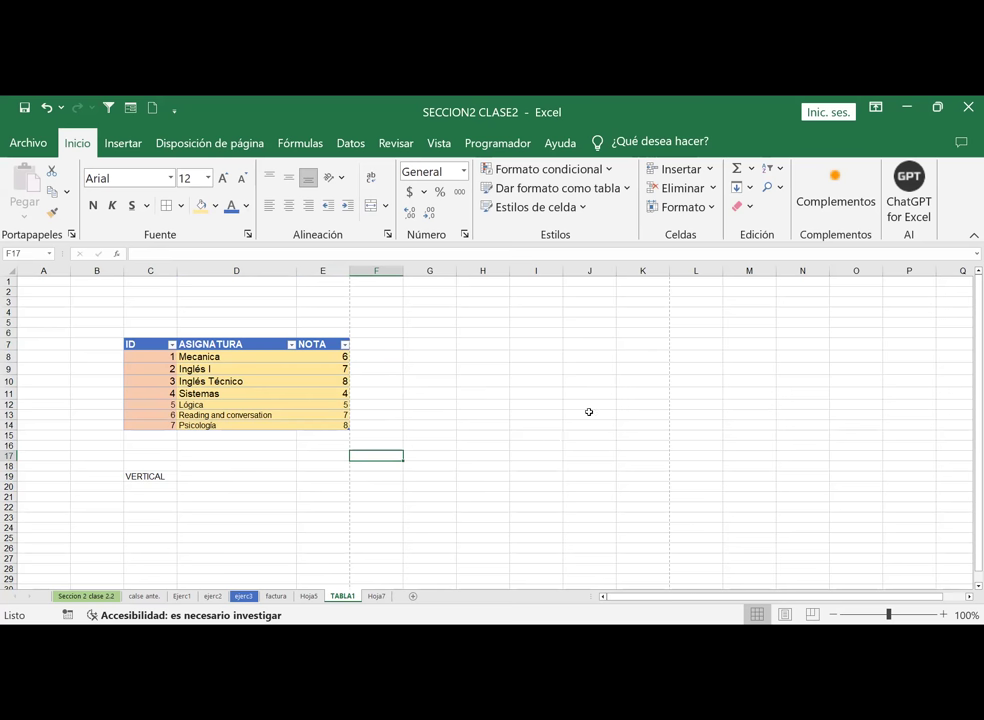
# Step: Browse the factura, Hoja5, TABLA1, Hoja7, Ejerc1 and ejerc2 sheets, ending on ejerc3
pyautogui.click(277, 597)
pyautogui.click(308, 597)
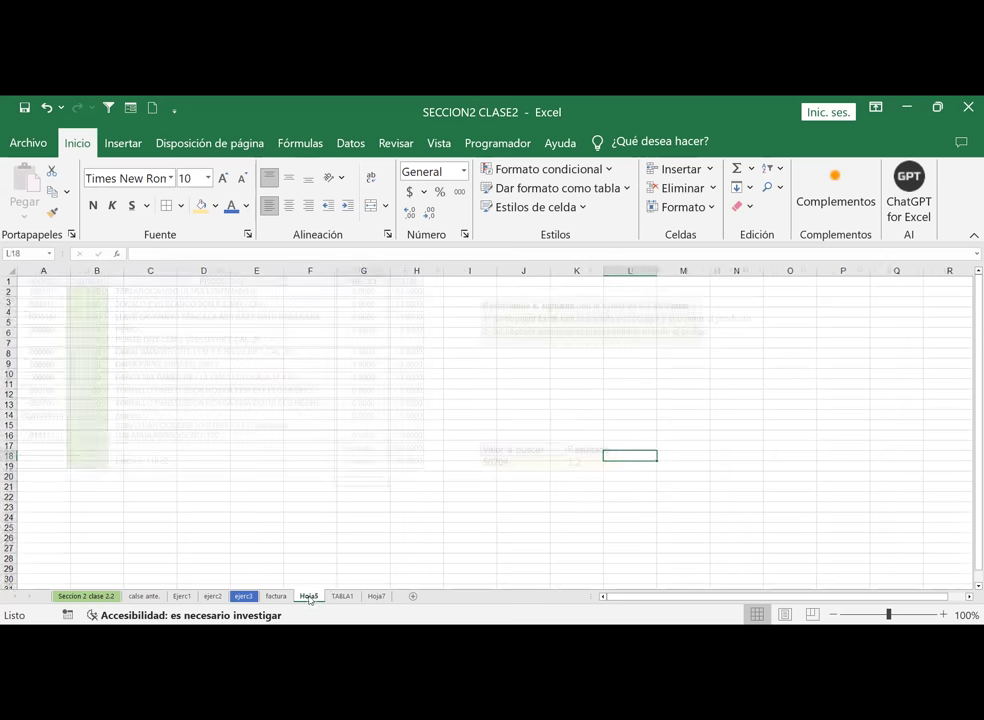
pyautogui.click(336, 596)
pyautogui.click(377, 596)
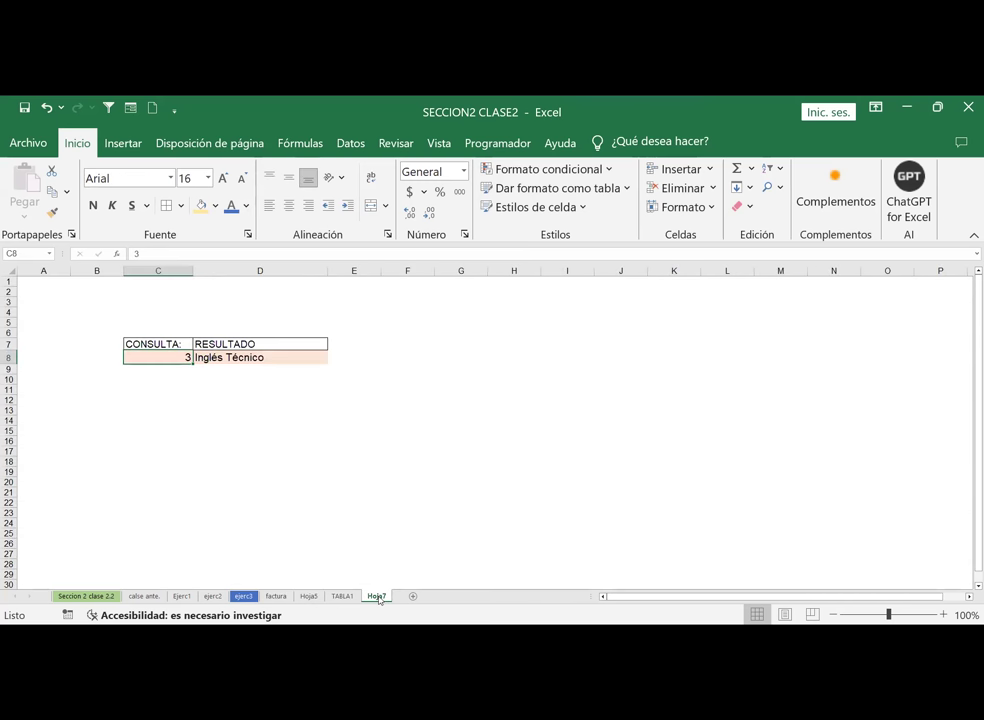
pyautogui.click(212, 597)
pyautogui.click(181, 597)
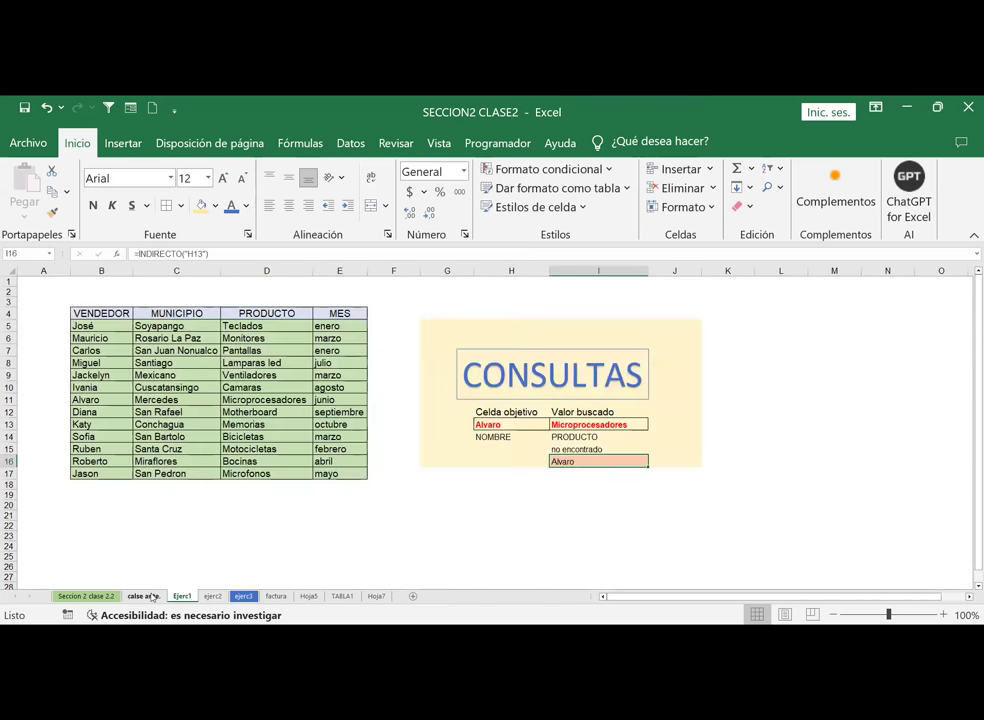
pyautogui.click(148, 597)
pyautogui.click(86, 597)
pyautogui.click(213, 597)
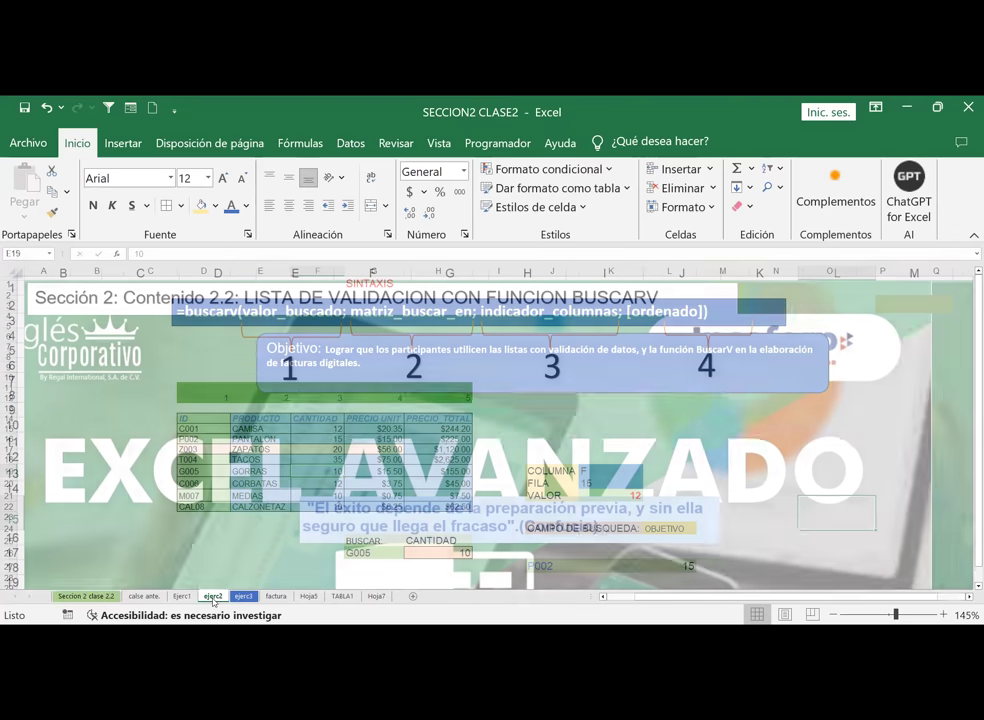
pyautogui.click(243, 596)
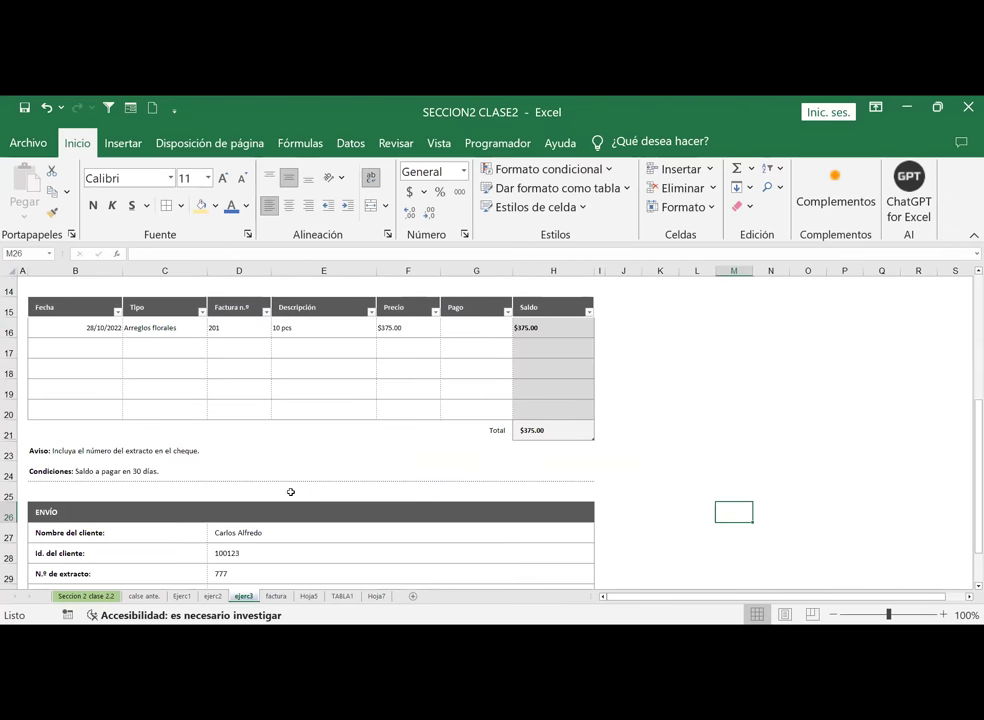
# Step: Scroll through the ejerc3 invoice statement to review its contents
pyautogui.scroll(-4, 290, 492)
pyautogui.scroll(3, 288, 490)
pyautogui.scroll(4, 283, 484)
pyautogui.scroll(2, 283, 484)
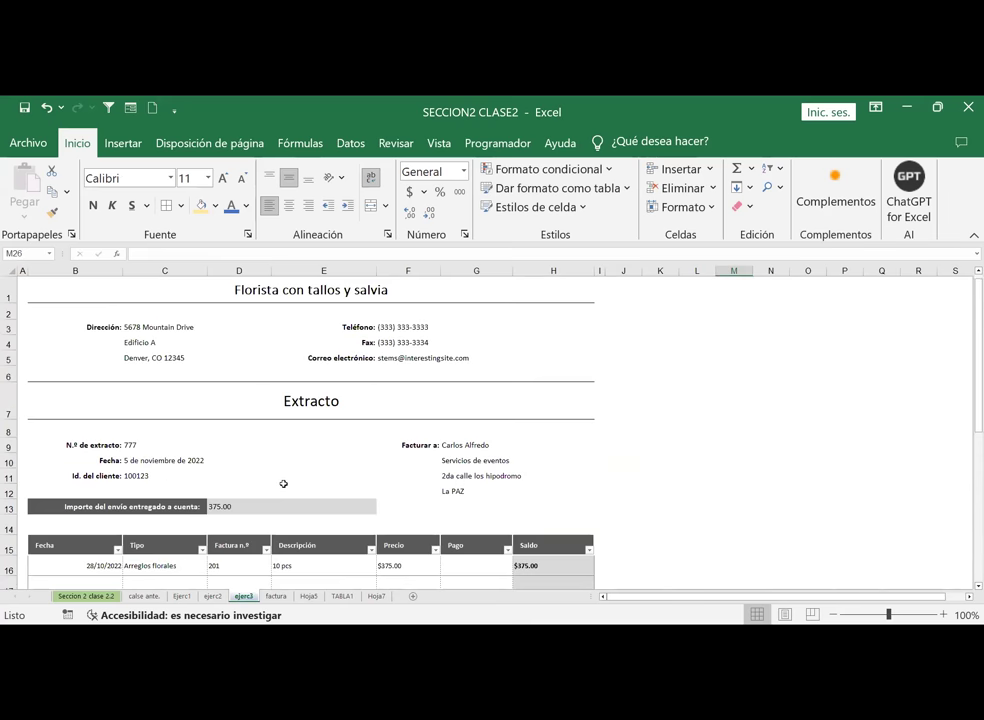
pyautogui.scroll(-3, 283, 484)
pyautogui.scroll(1, 283, 484)
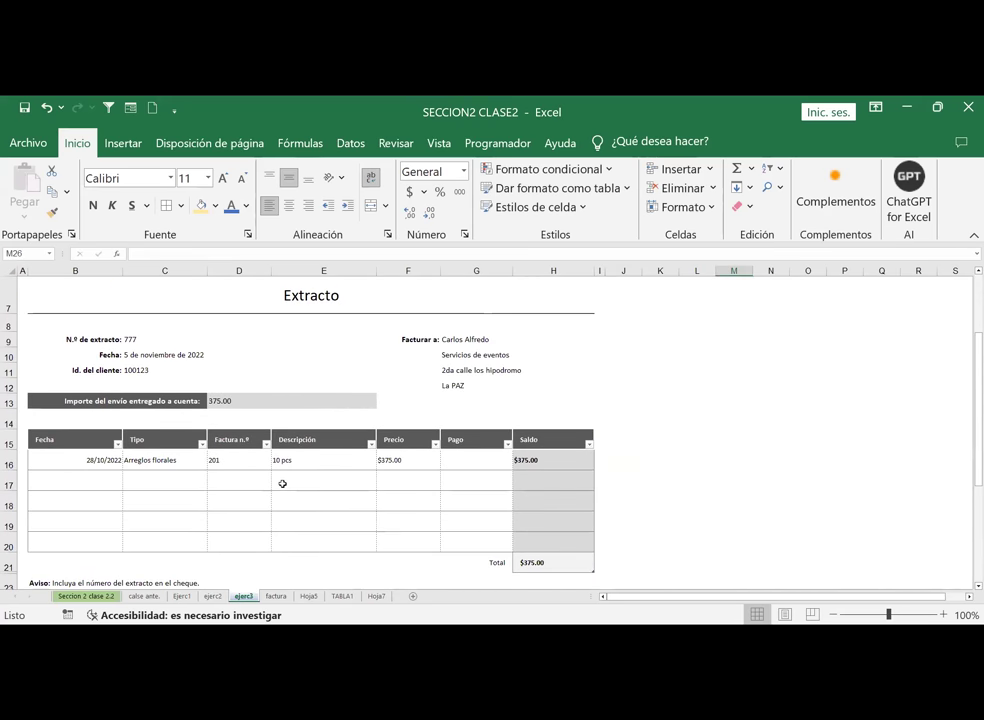
pyautogui.scroll(-1, 283, 484)
pyautogui.scroll(-1, 281, 483)
pyautogui.scroll(-2, 280, 484)
pyautogui.scroll(-2, 278, 485)
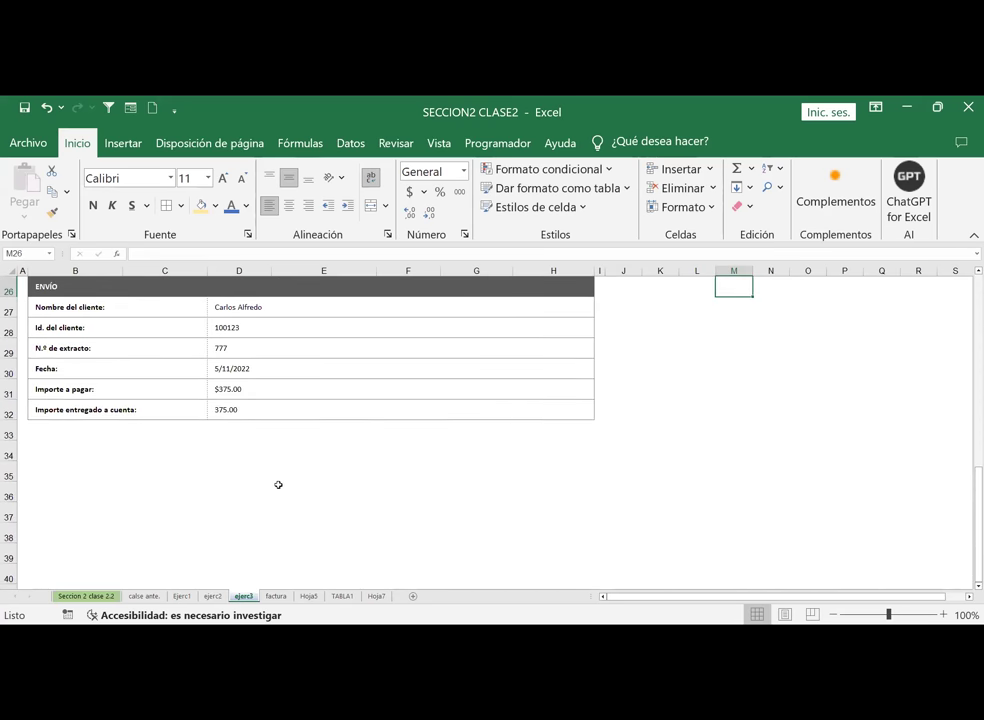
pyautogui.scroll(2, 278, 485)
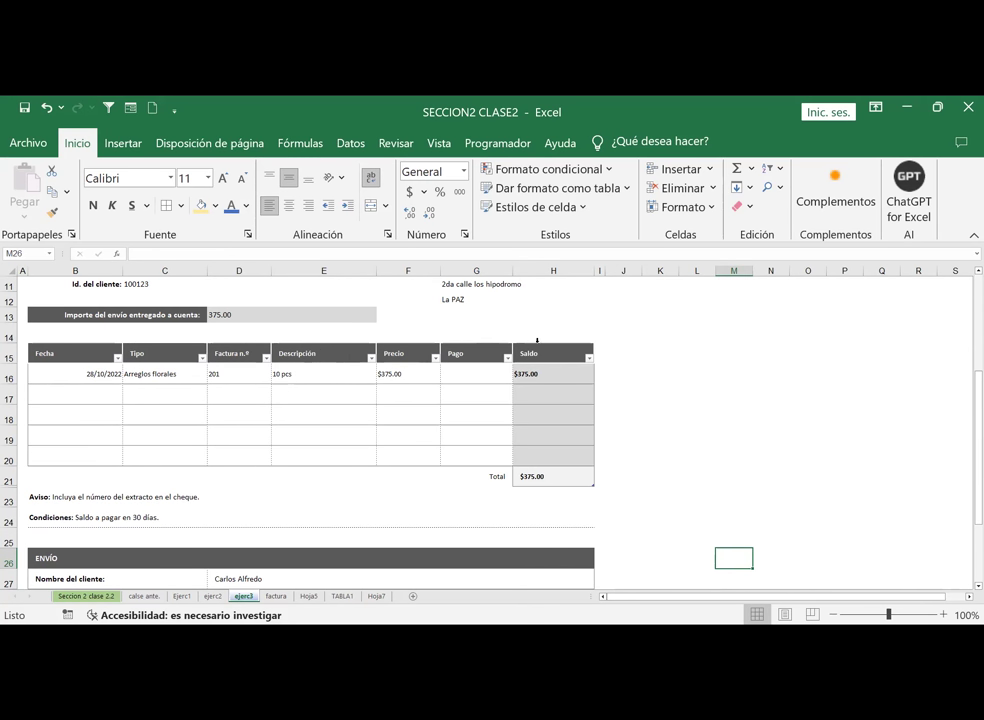
pyautogui.scroll(-1, 525, 400)
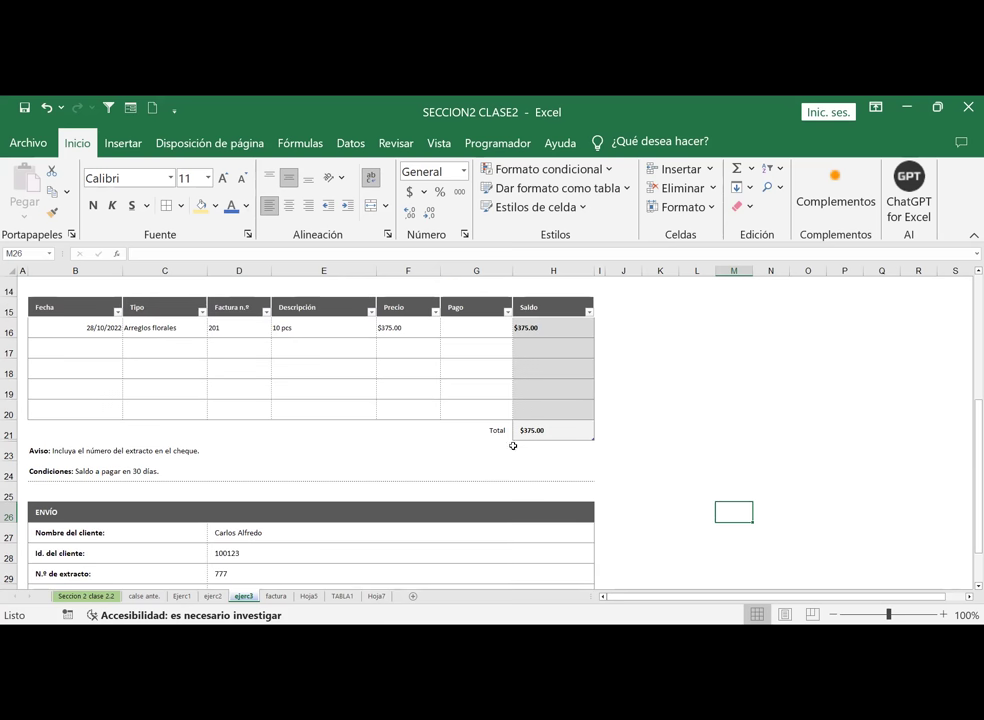
pyautogui.scroll(-1, 460, 430)
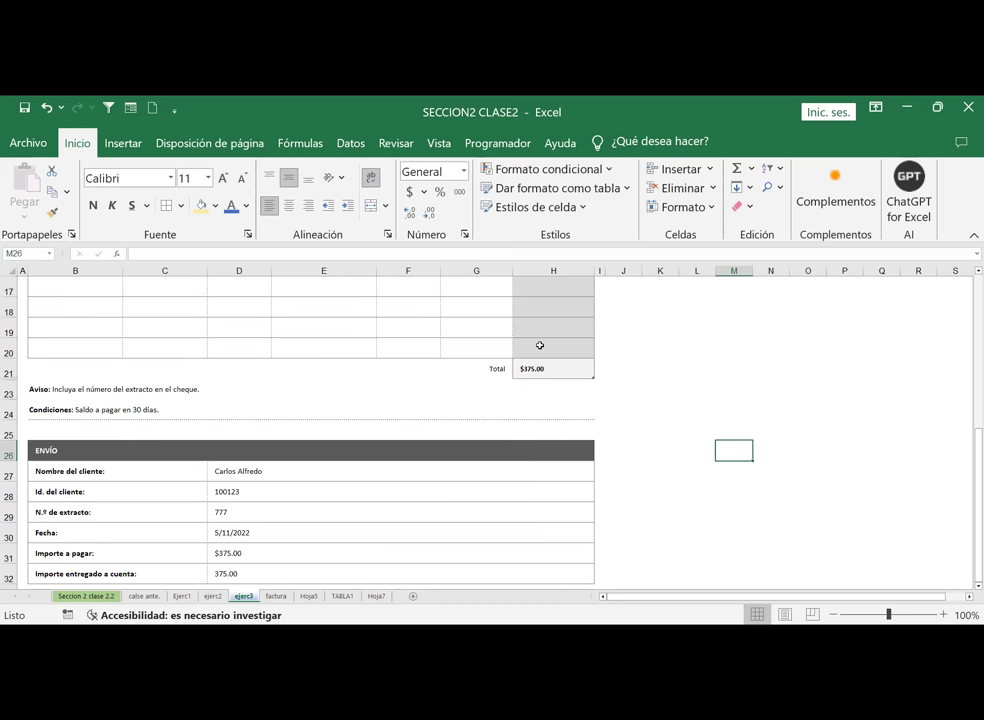
pyautogui.scroll(2, 336, 373)
pyautogui.scroll(2, 336, 375)
pyautogui.scroll(-7, 332, 378)
pyautogui.scroll(-3, 333, 377)
pyautogui.scroll(4, 333, 377)
pyautogui.scroll(1, 330, 377)
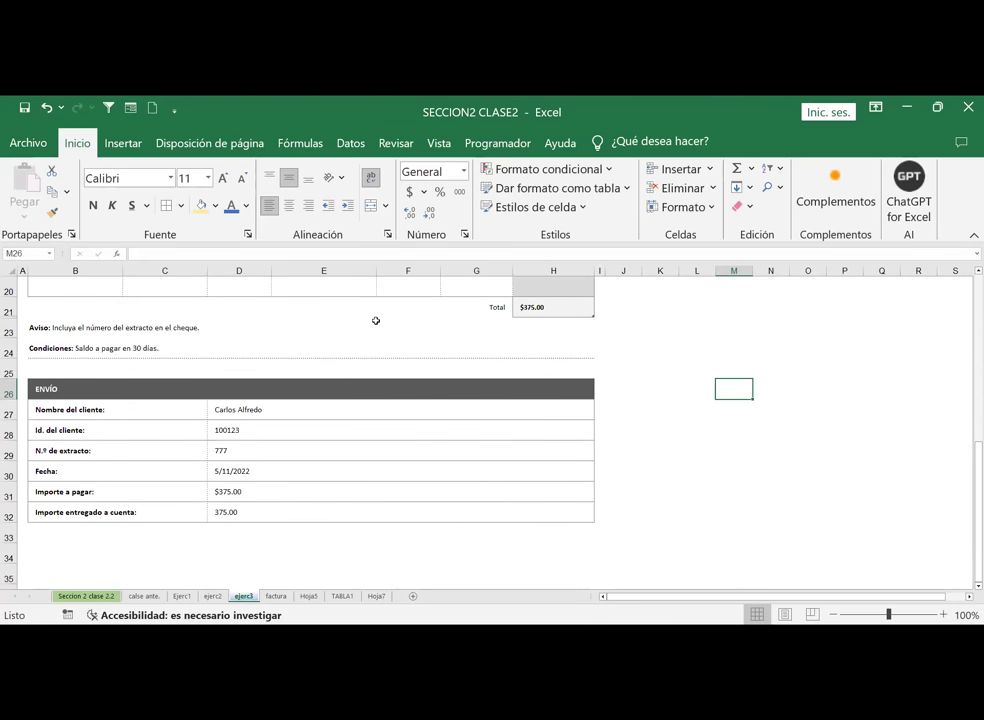
# Step: Show D27's client-name input message, dismiss it, and return to the Hoja7 sheet
pyautogui.click(239, 417)
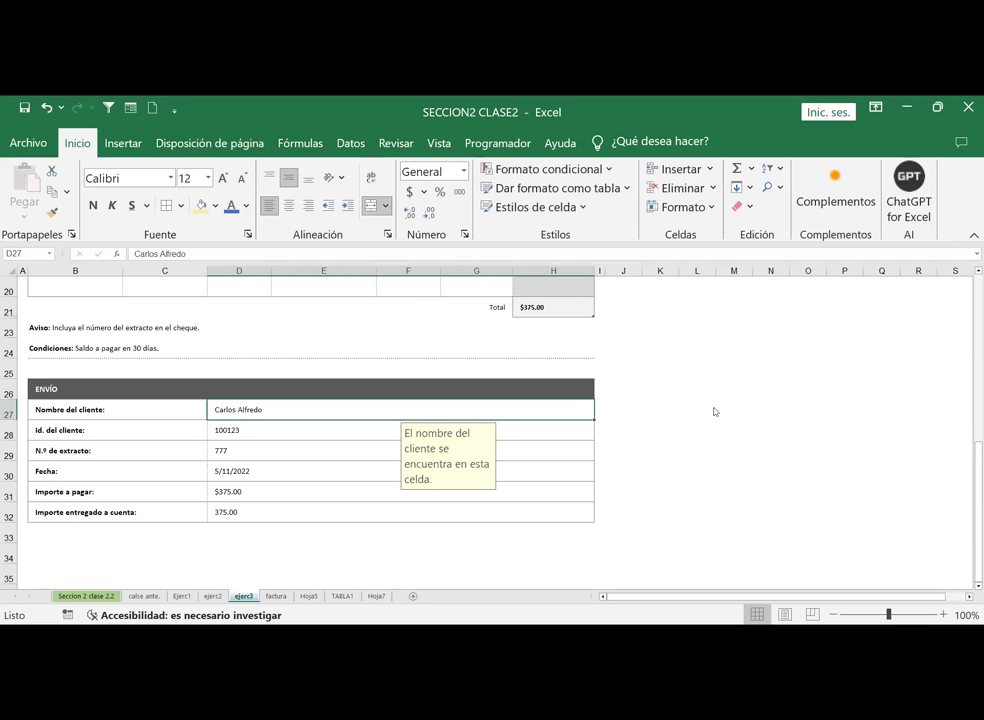
pyautogui.click(698, 469)
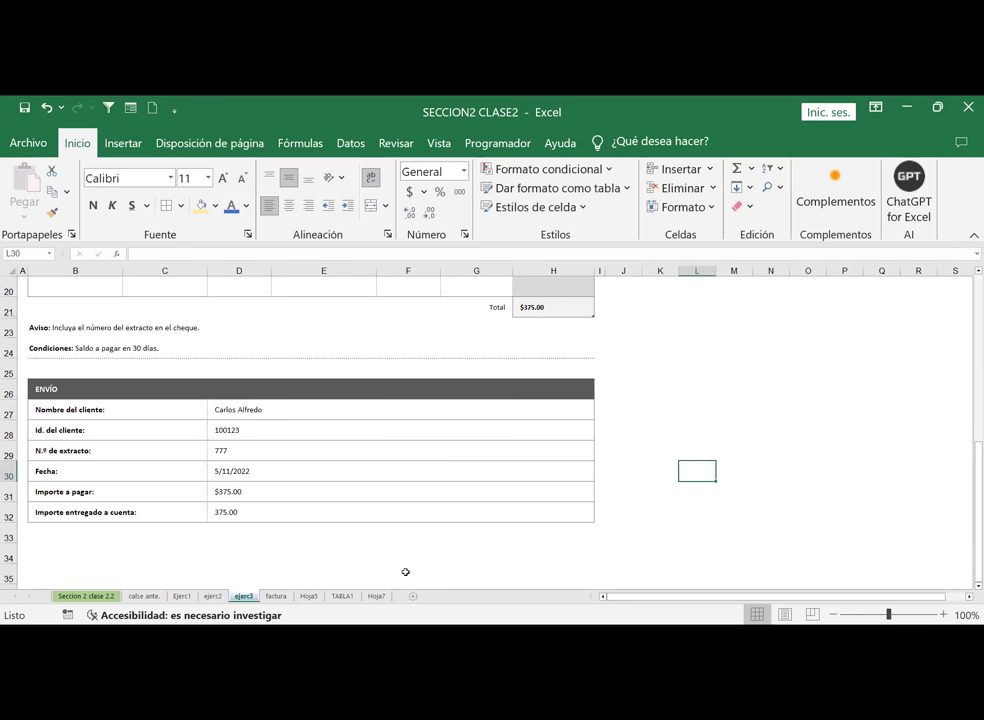
pyautogui.click(376, 596)
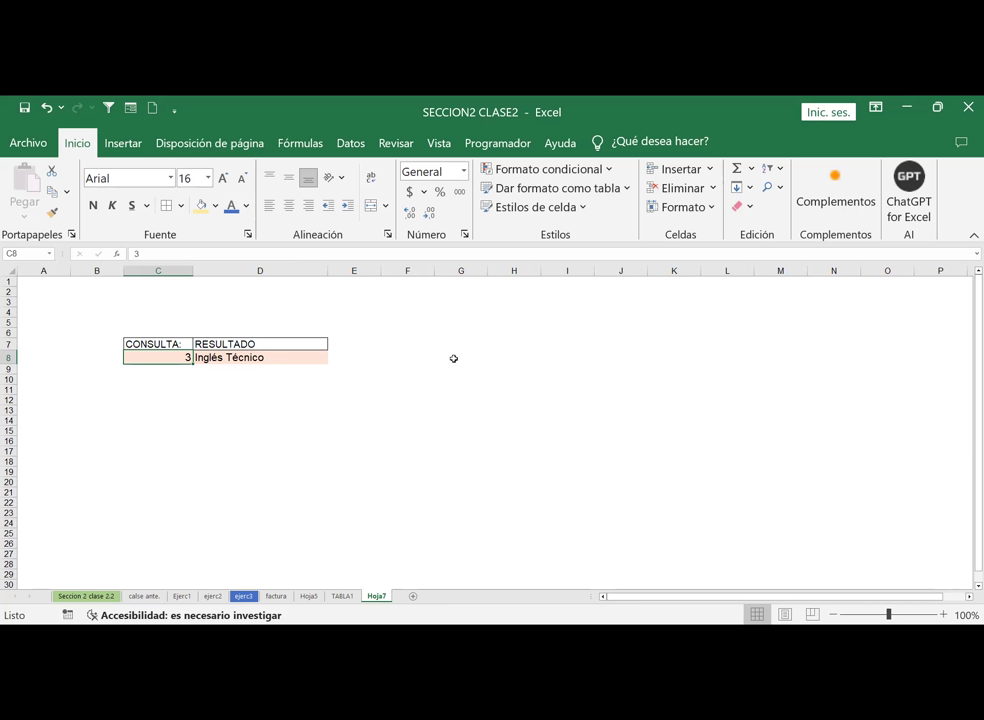
# Step: View the lookup row showing ID 3 with Inglés Técnico and inspect the CONSULTA: header formatting
pyautogui.click(149, 320)
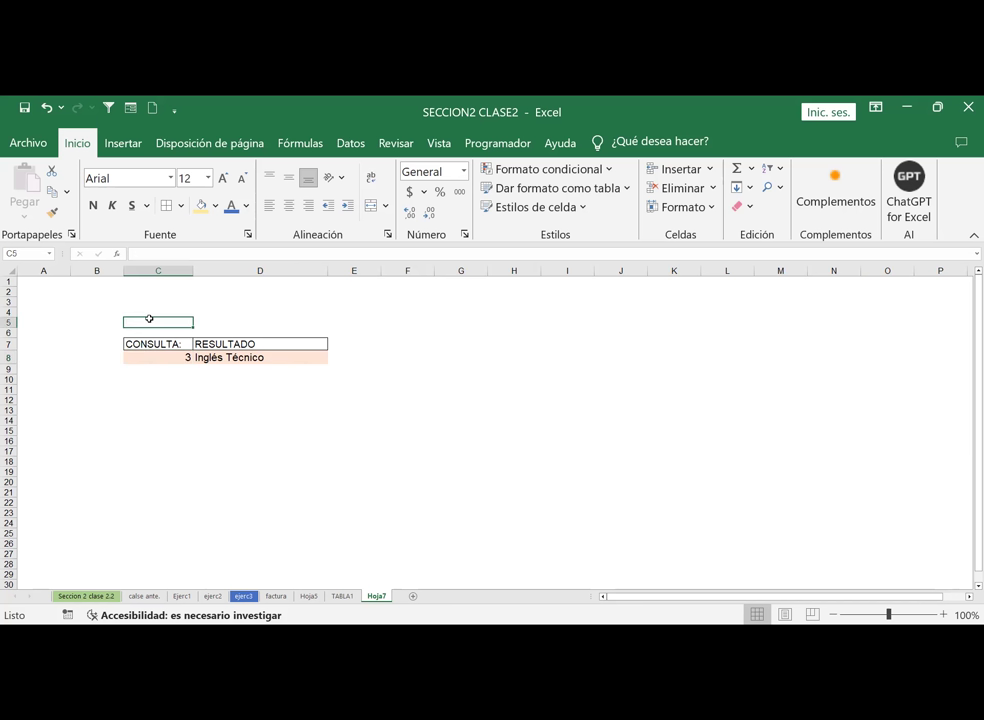
pyautogui.click(144, 343)
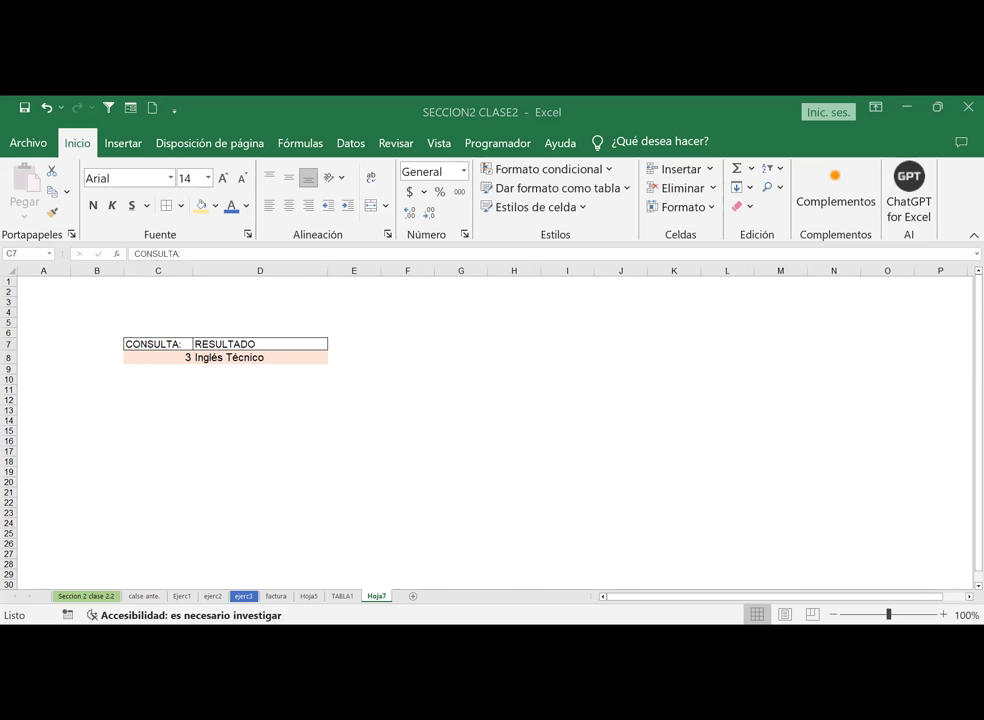
# Step: Advance the course past the Laboratorio 6 quiz to the lesson 2.3 Índice/Coincidir objective
pyautogui.scroll(2, 829, 289)
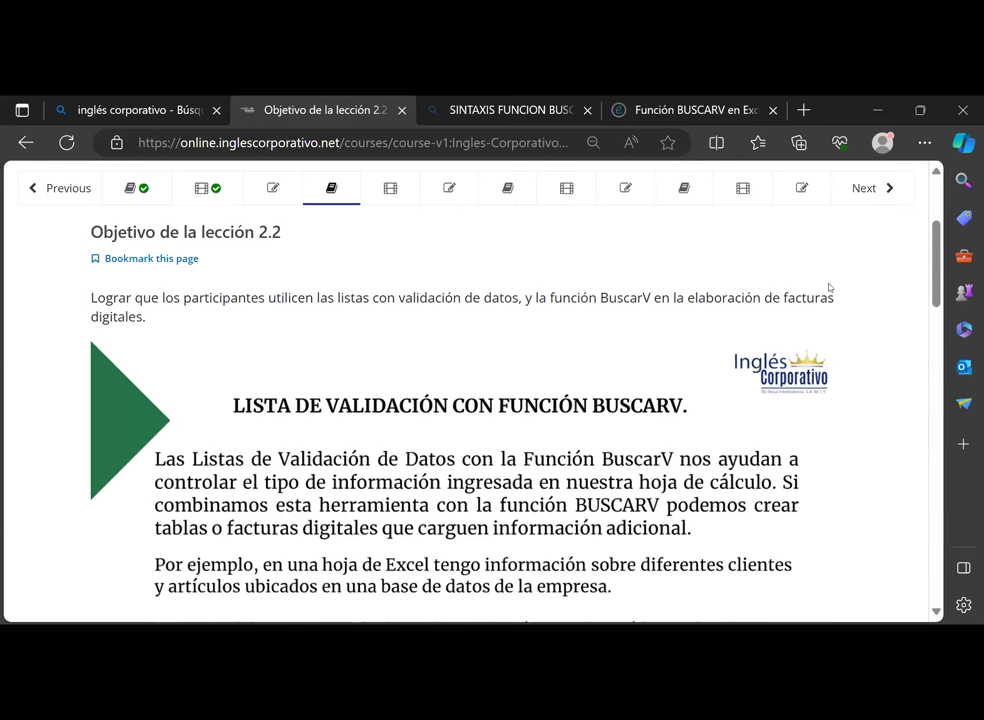
pyautogui.click(878, 192)
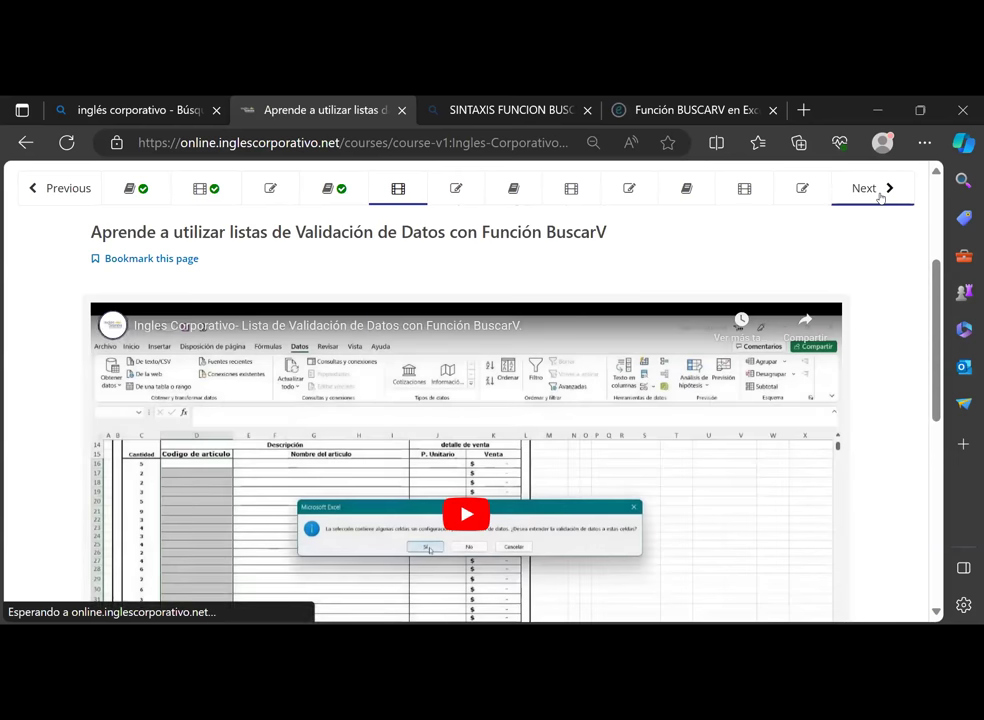
pyautogui.click(880, 197)
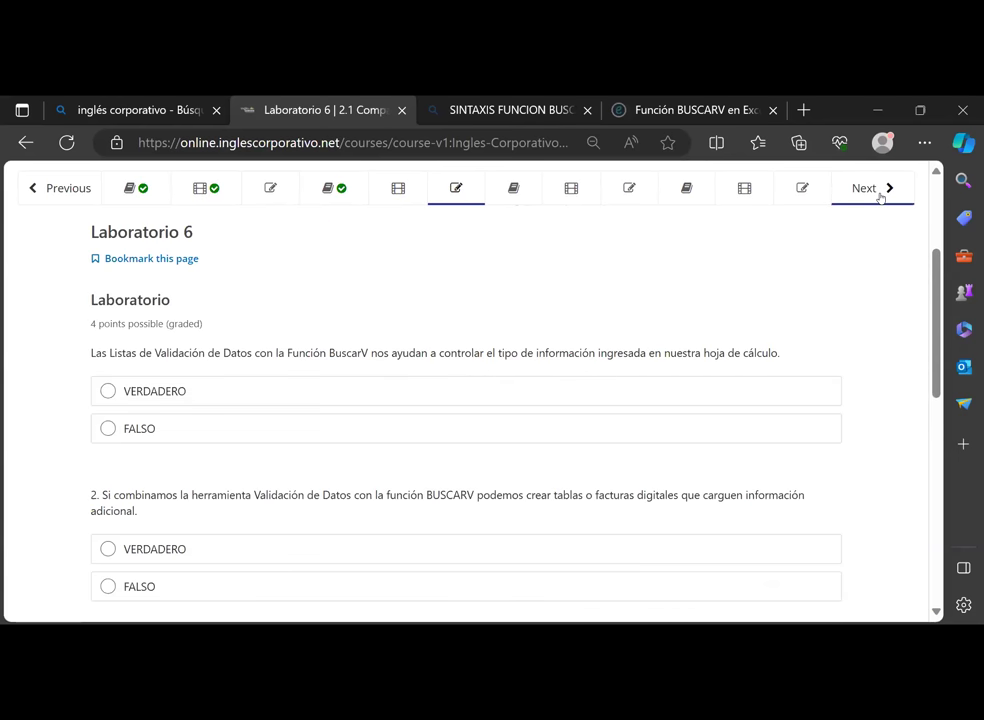
pyautogui.click(880, 197)
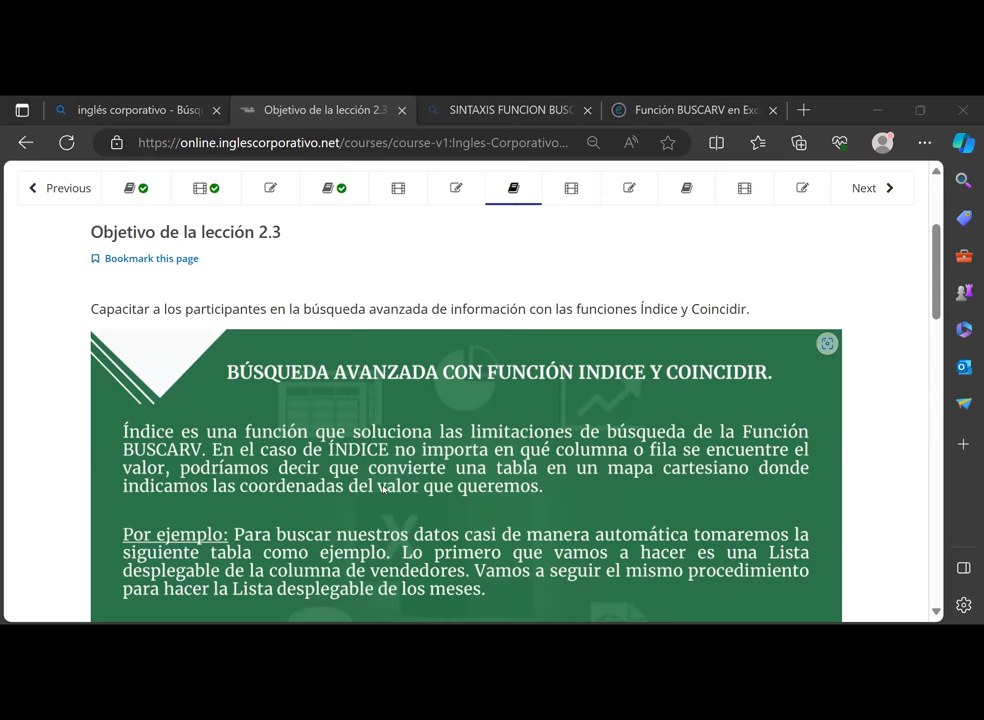
pyautogui.scroll(-5, 384, 486)
pyautogui.scroll(10, 384, 486)
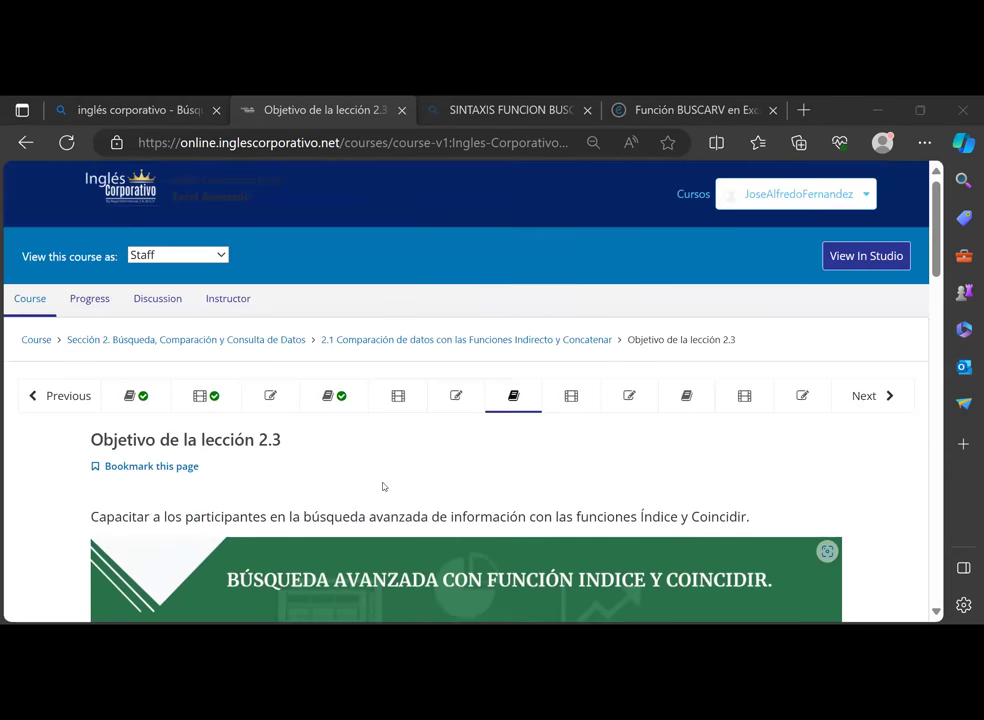
pyautogui.scroll(-2, 549, 496)
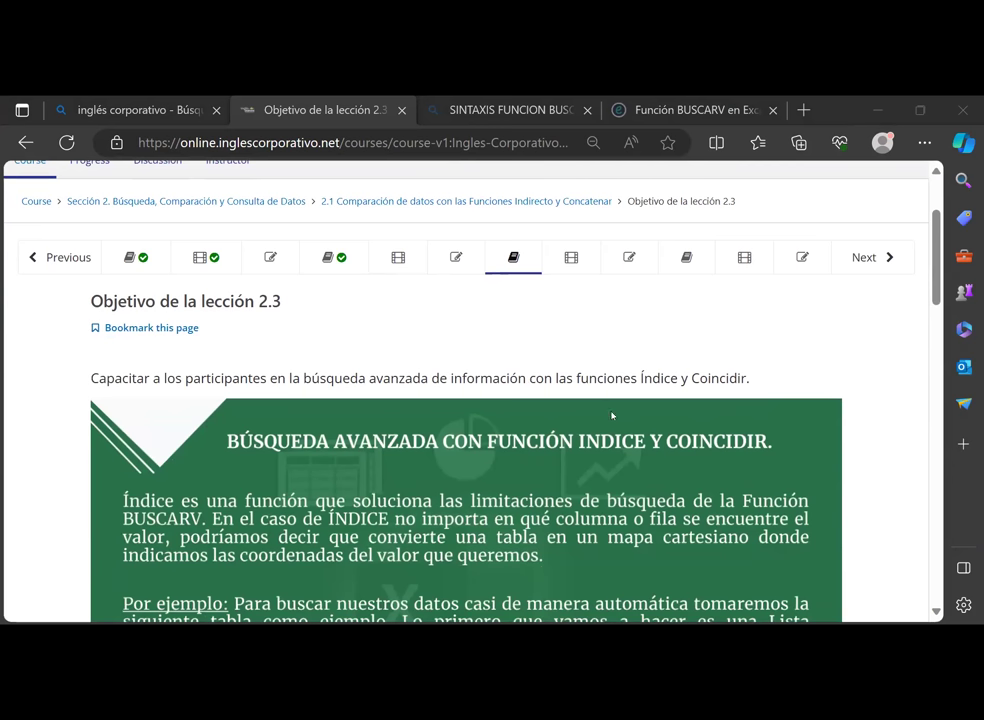